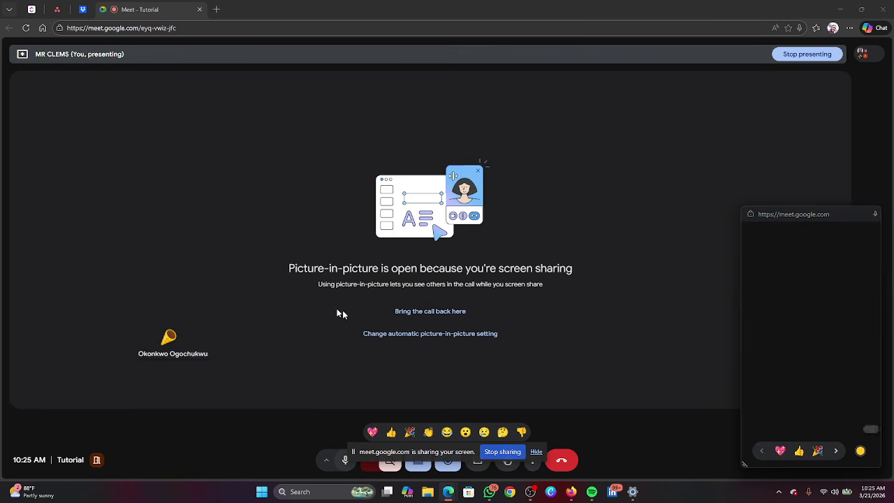
Bring the Meet call back into its tab, show the presented screen anyway, and hide the sharing notice.
click(433, 317)
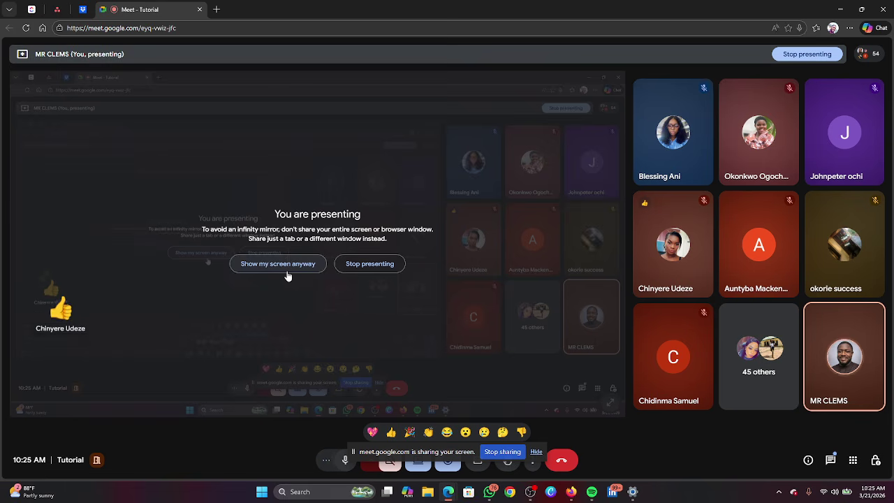
click(287, 271)
click(536, 452)
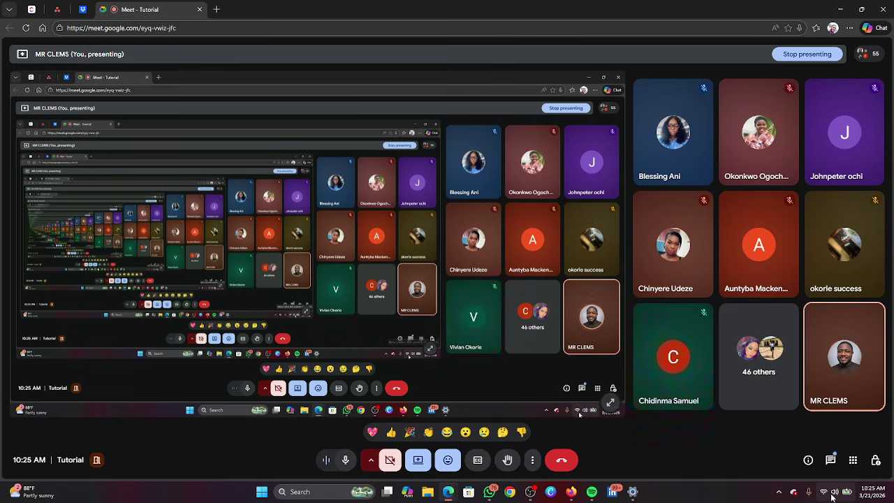
Check the output and input devices in the Windows Sound settings, and minimize the Settings window.
click(848, 492)
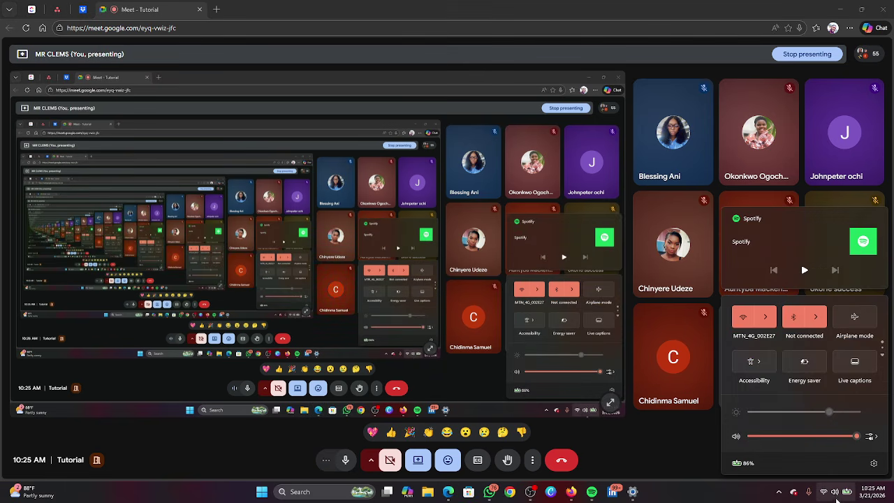
right_click(836, 492)
click(824, 466)
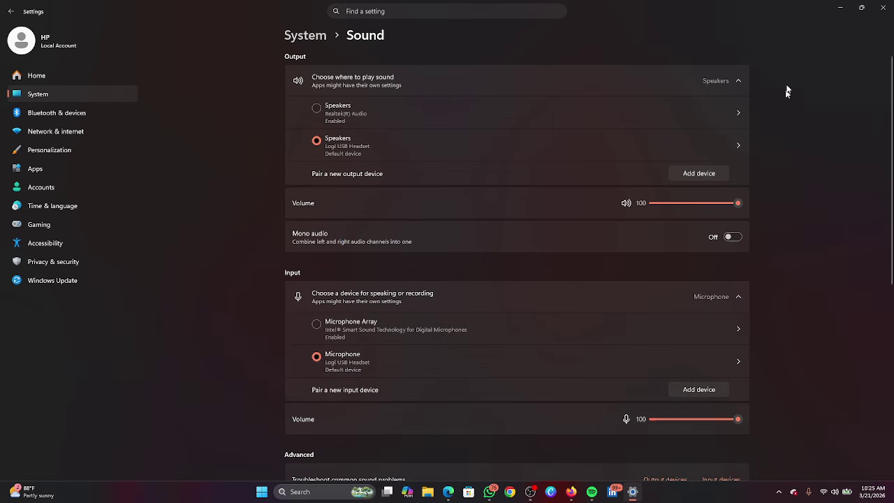
click(840, 7)
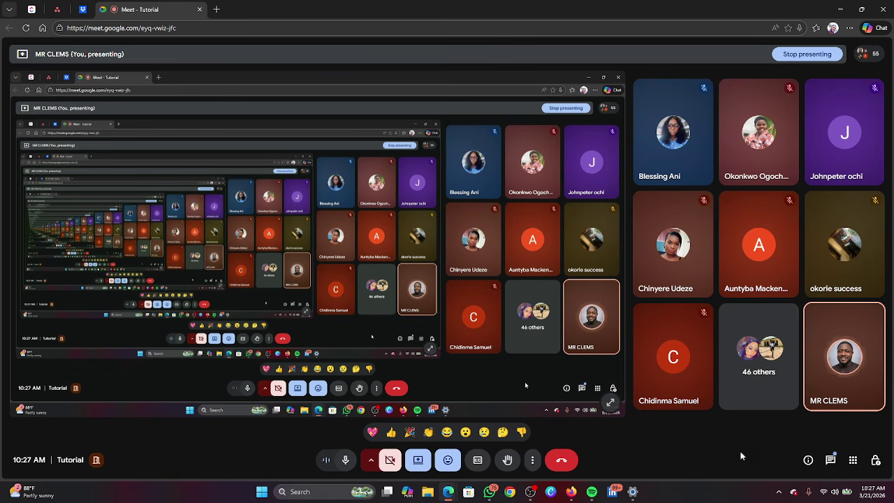
Show the monday.com New Board in Firefox to the call participants and return to the Google Meet call in Edge.
mouse_move(572, 494)
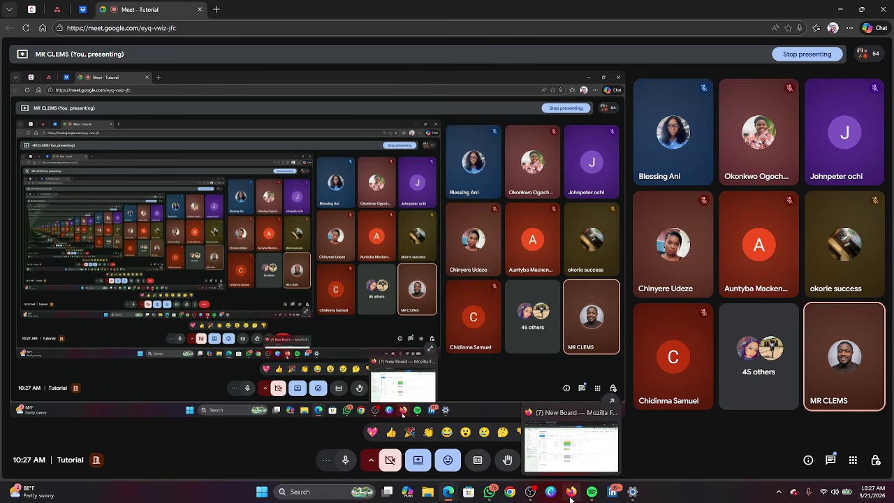
click(571, 459)
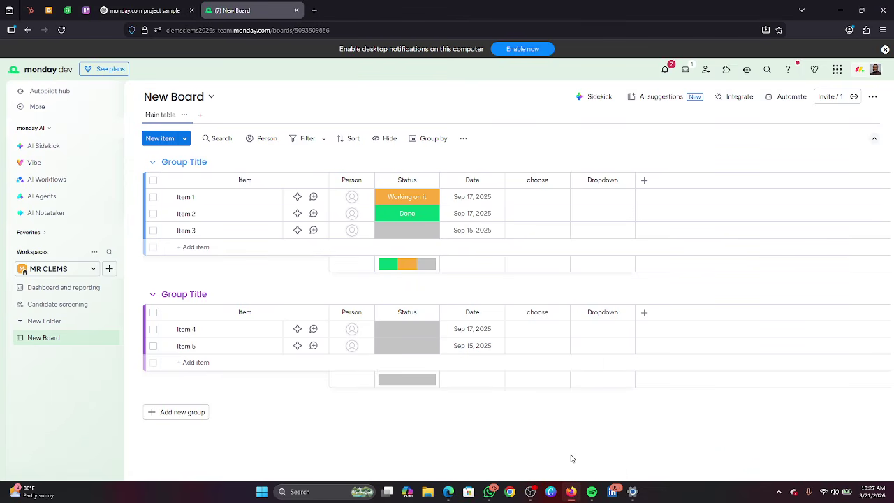
click(573, 492)
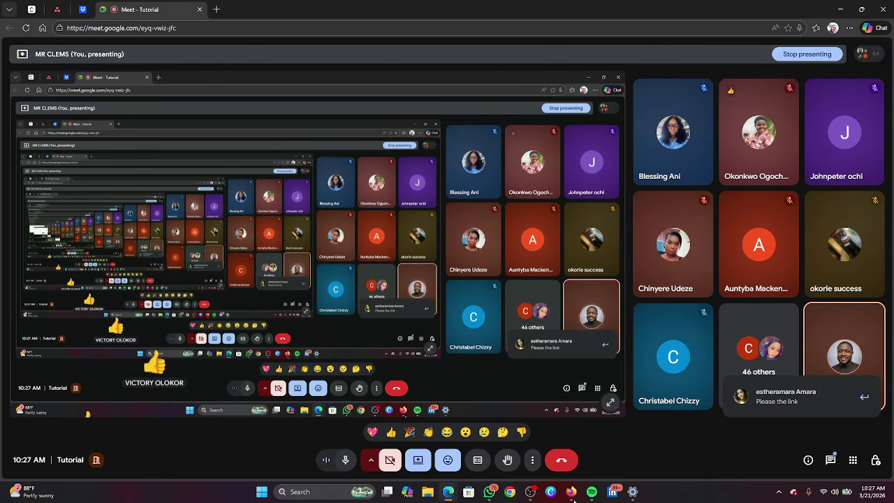
click(573, 492)
click(573, 492)
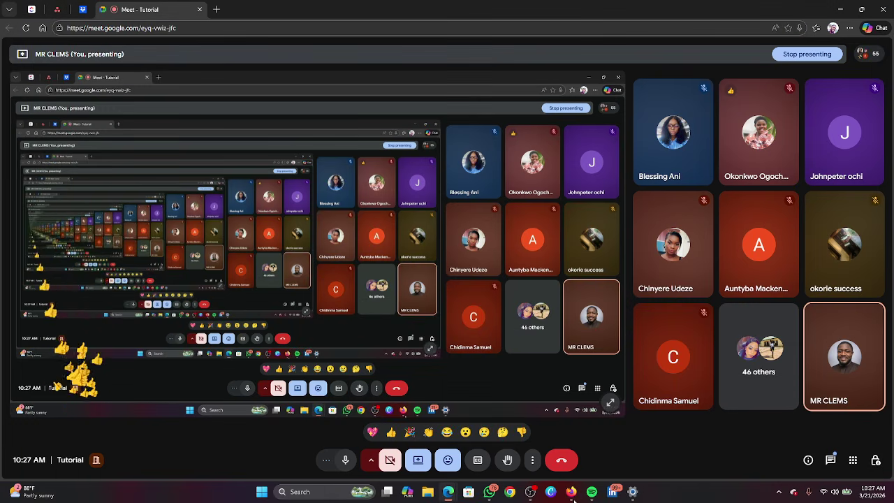
click(573, 493)
click(572, 492)
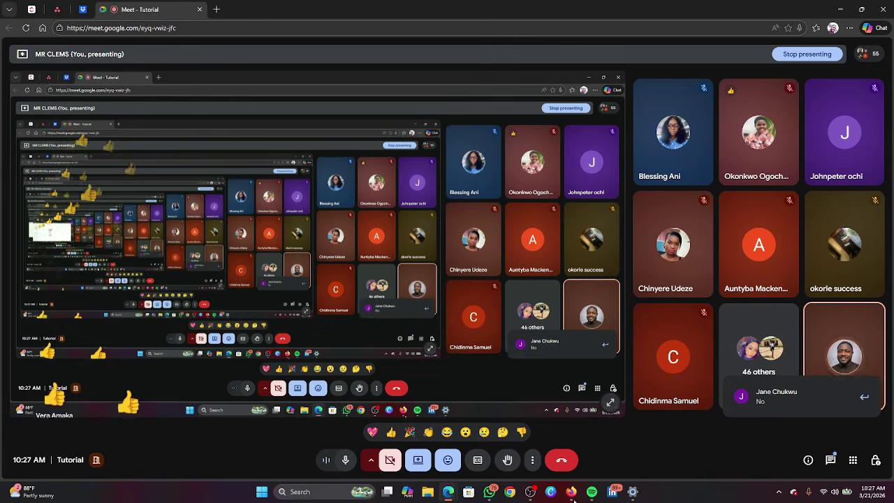
click(573, 492)
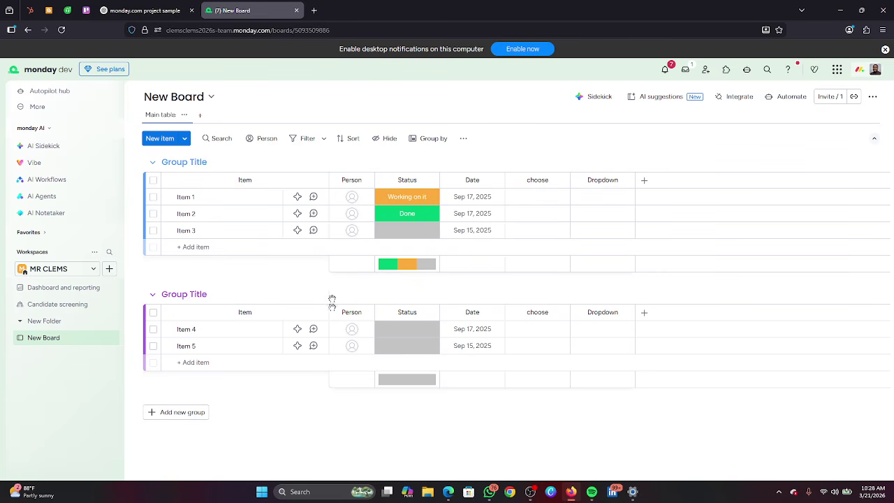
mouse_move(448, 492)
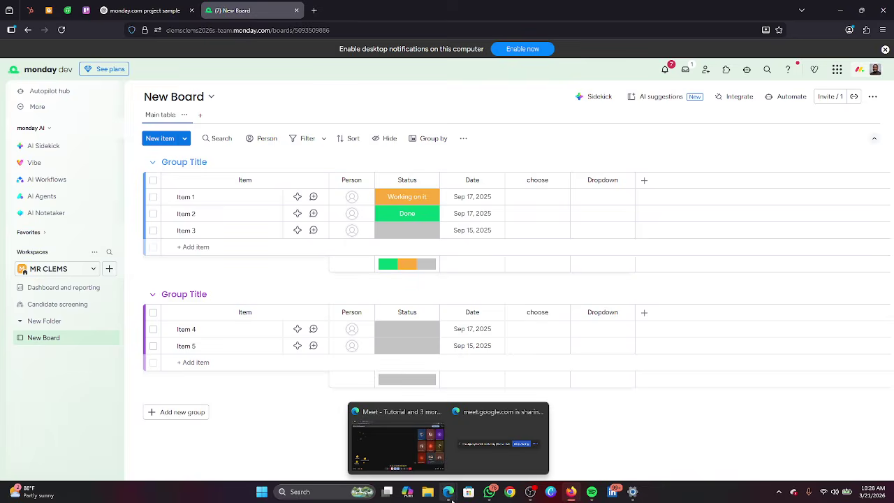
click(398, 449)
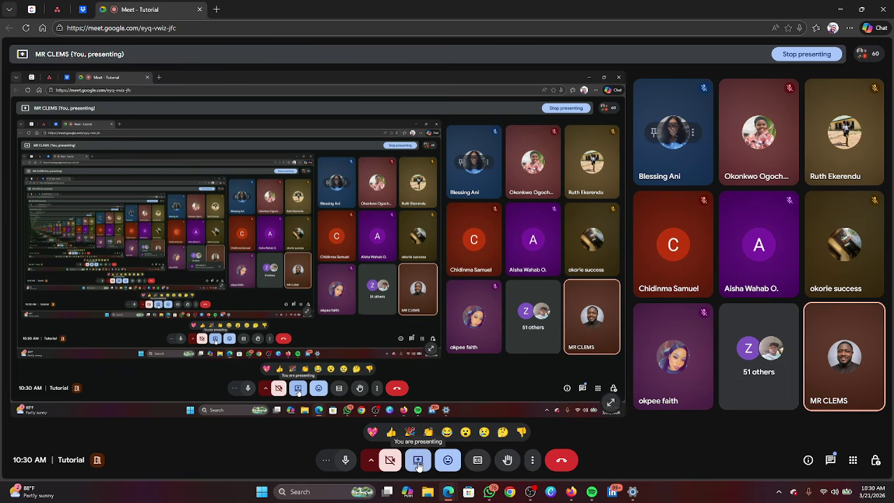
Stop the current screen share and present the entire screen again in the Meet call.
click(418, 461)
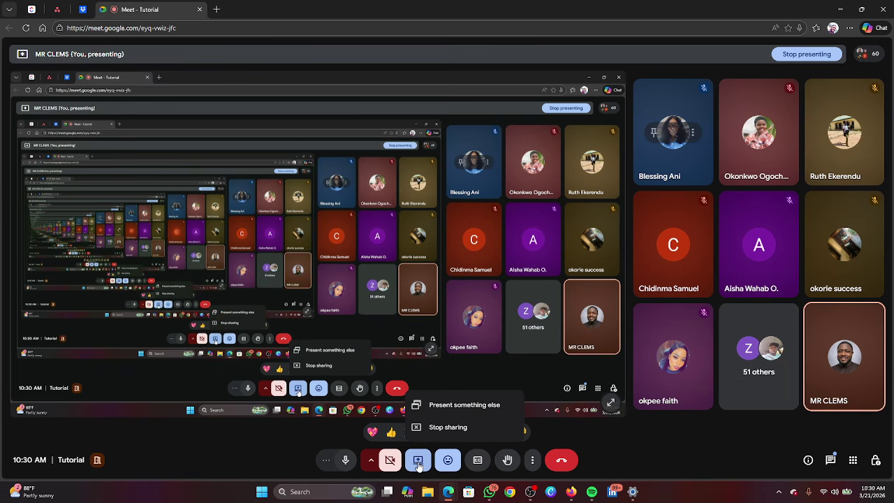
click(448, 426)
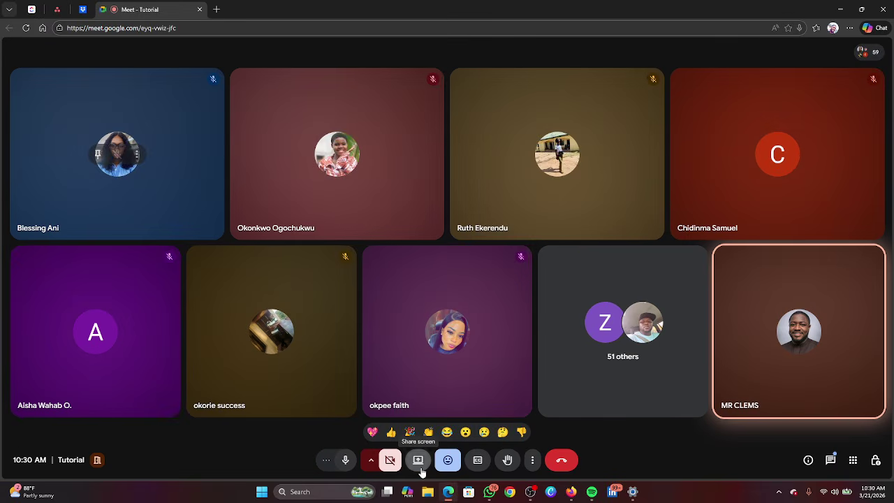
click(418, 461)
click(527, 78)
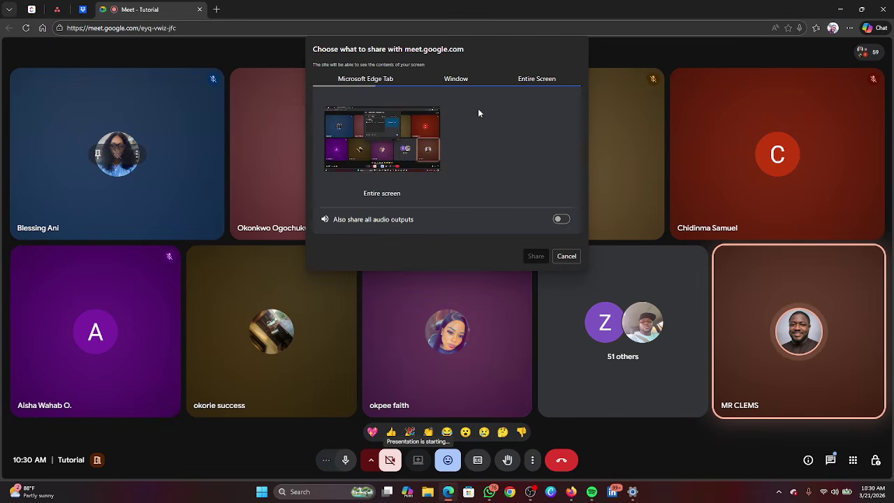
click(382, 146)
click(535, 256)
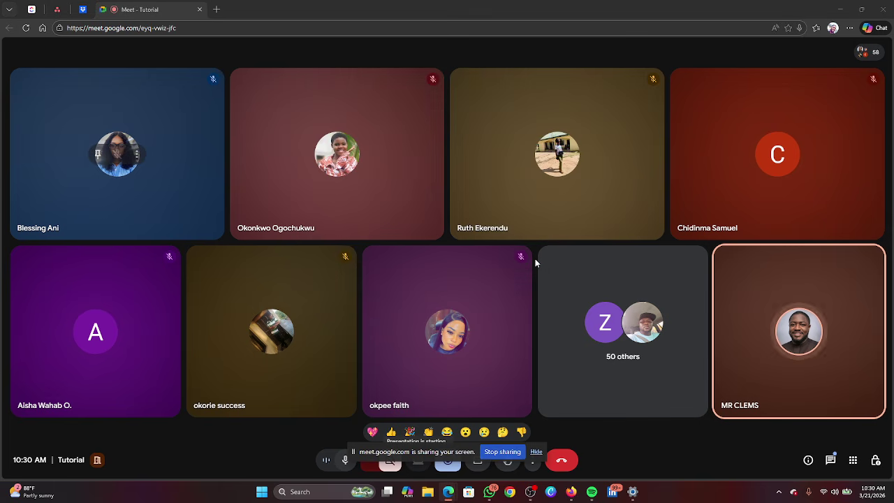
Hide the screen-sharing notice and bring the call back from picture-in-picture into the Meet tab.
click(537, 453)
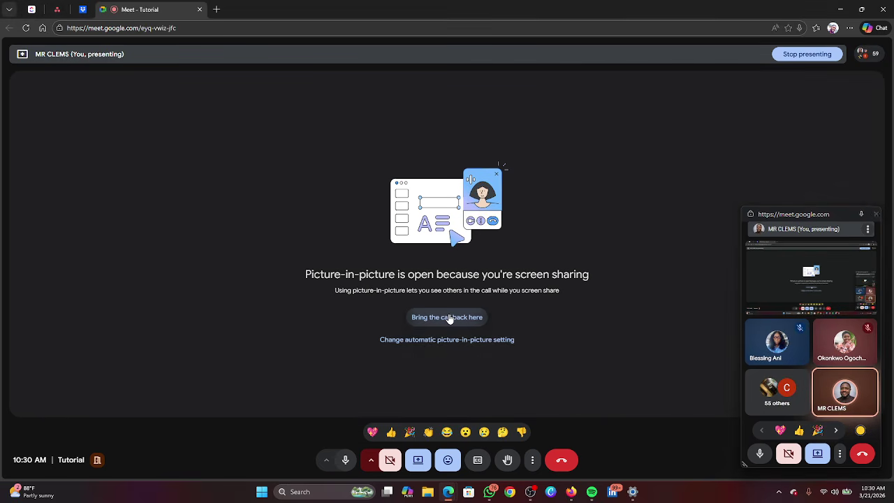
click(438, 318)
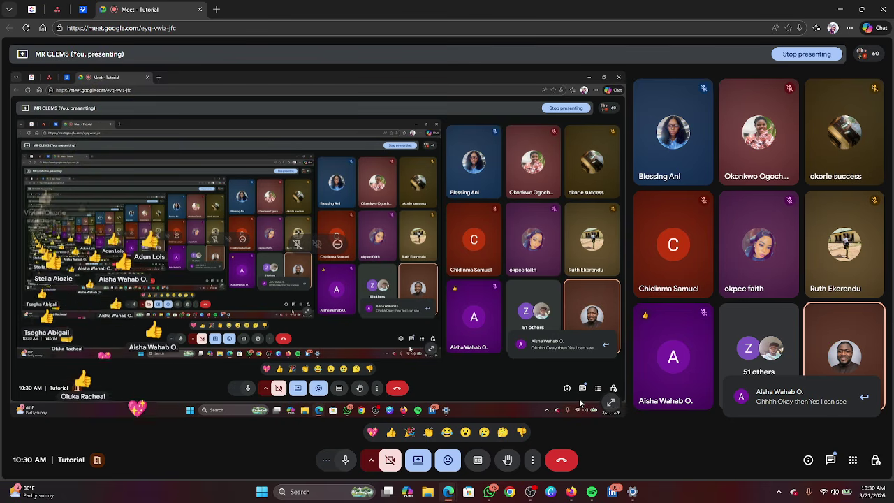
Switch to the monday.com New Board in Firefox, checking the Google Meet call once in between.
mouse_move(572, 492)
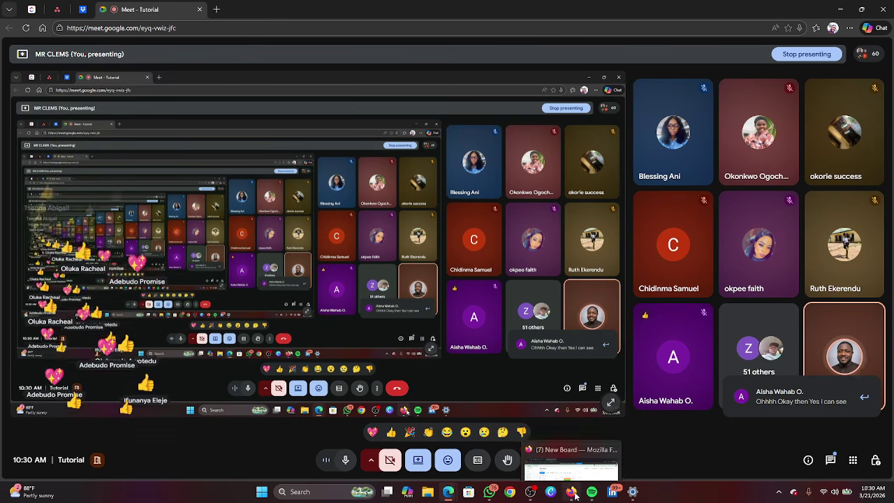
click(578, 448)
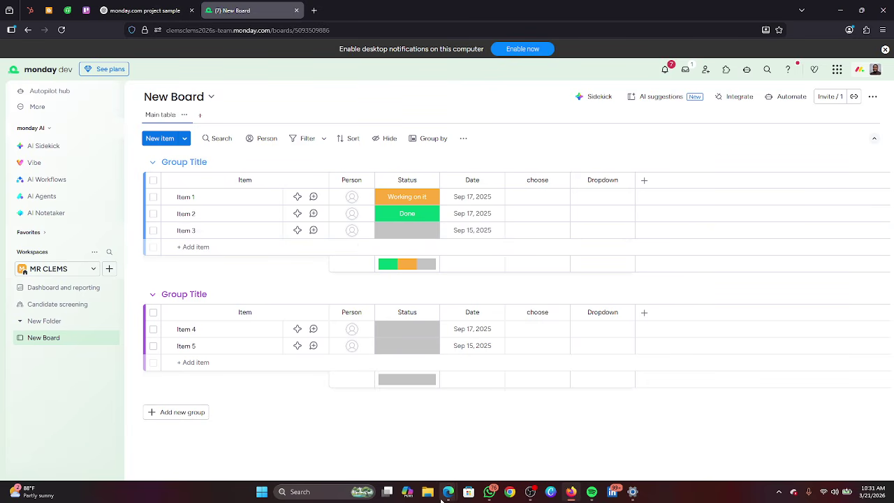
mouse_move(448, 492)
click(405, 451)
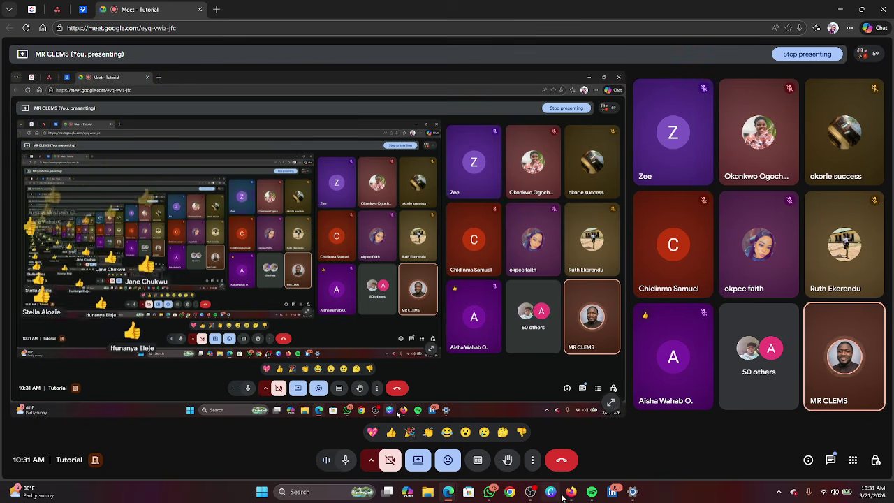
mouse_move(571, 492)
click(571, 455)
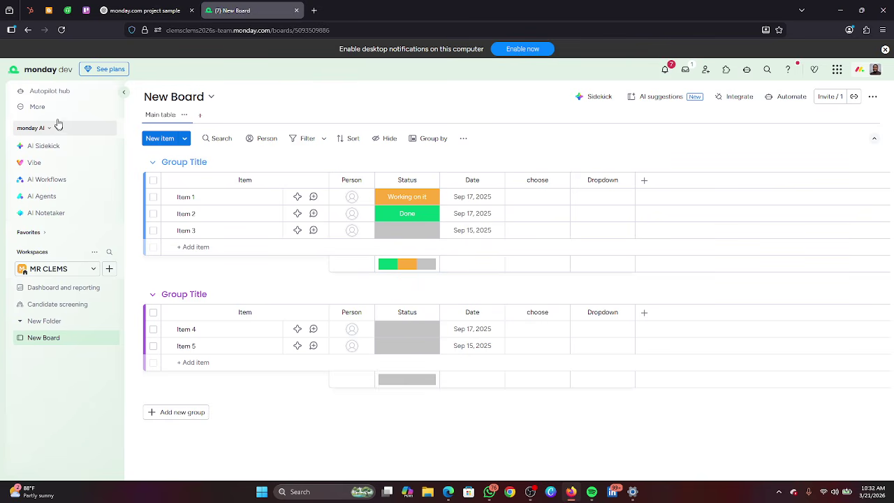
Show the list of available workspaces in monday.com and close it without switching workspace.
click(94, 271)
click(95, 271)
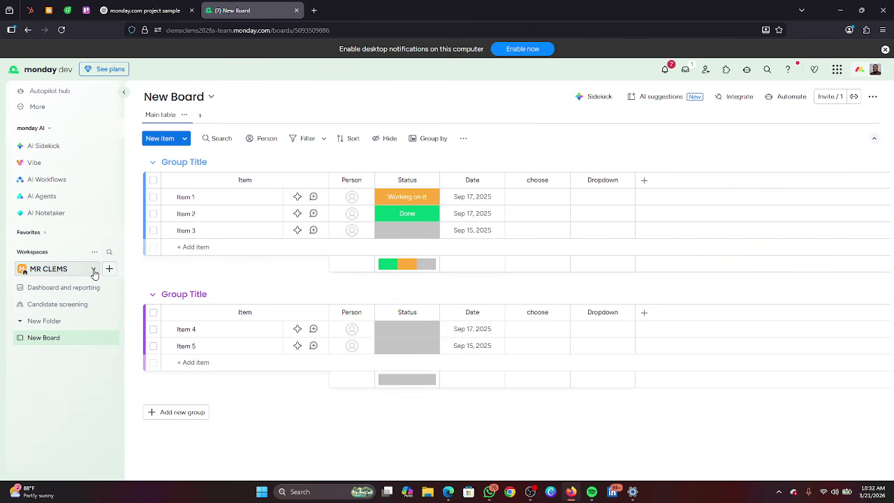
click(94, 271)
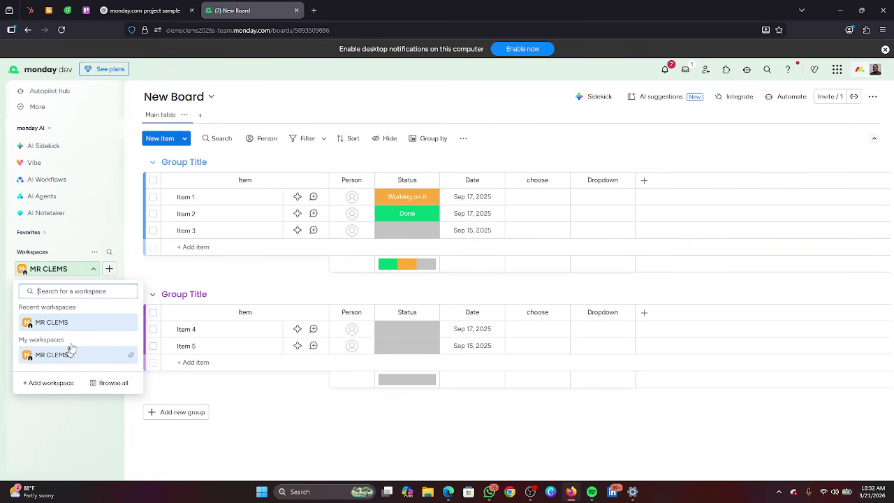
click(143, 270)
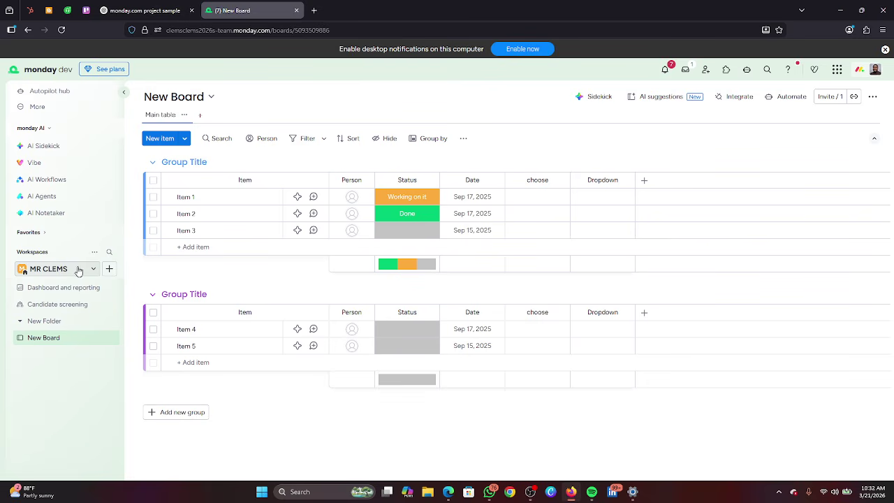
Show the workspace's options for adding new content and the Create board dialog, and close it without creating a board.
click(108, 269)
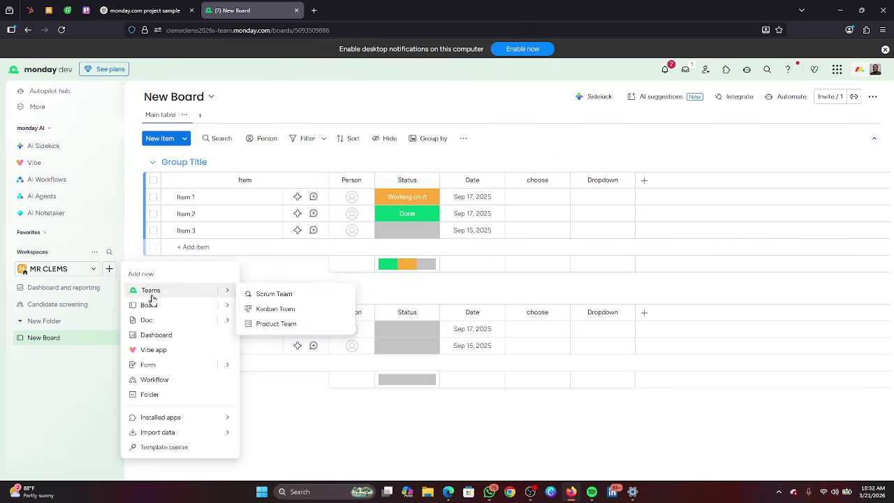
click(149, 305)
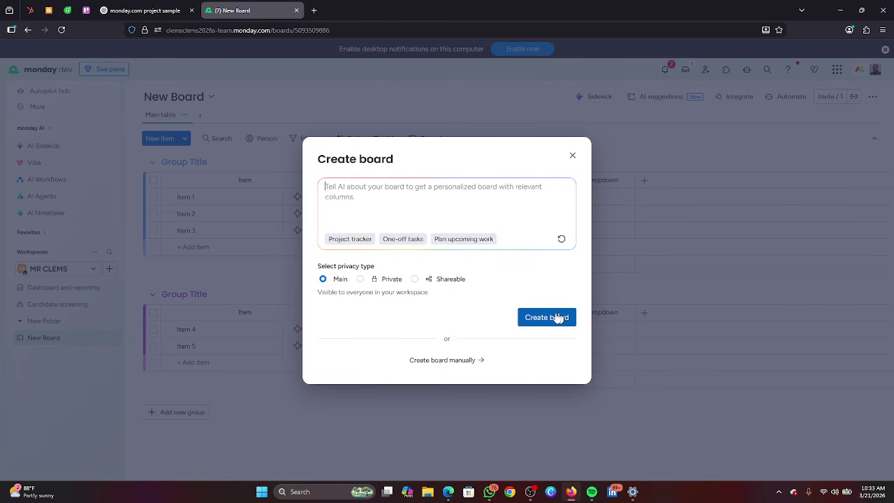
click(573, 155)
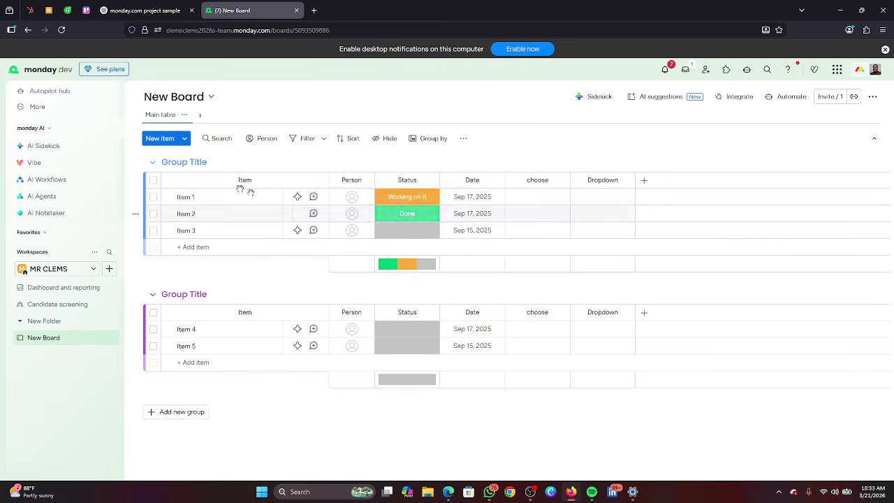
Show the board views that can be added beside the Main table, and close the list without adding one.
click(185, 119)
click(186, 120)
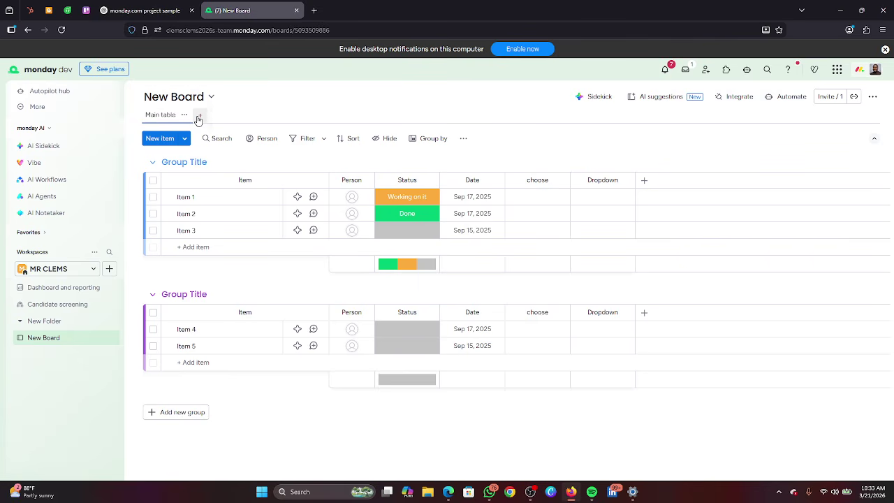
click(199, 117)
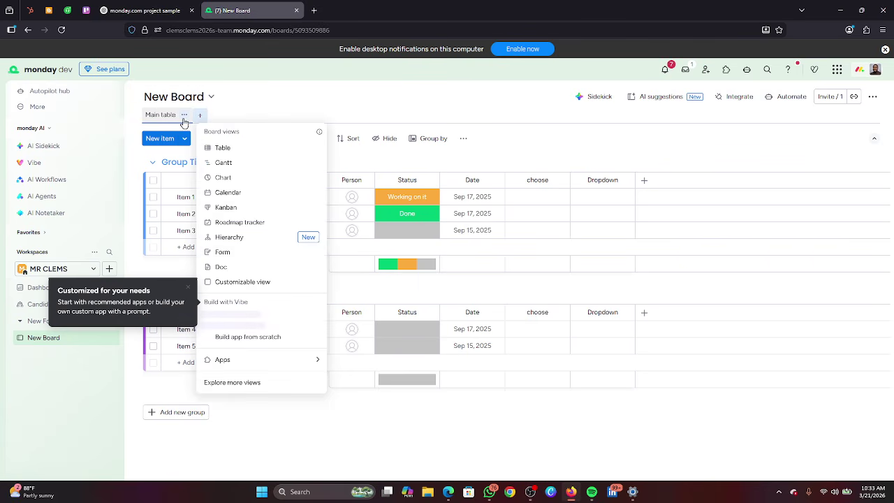
click(234, 85)
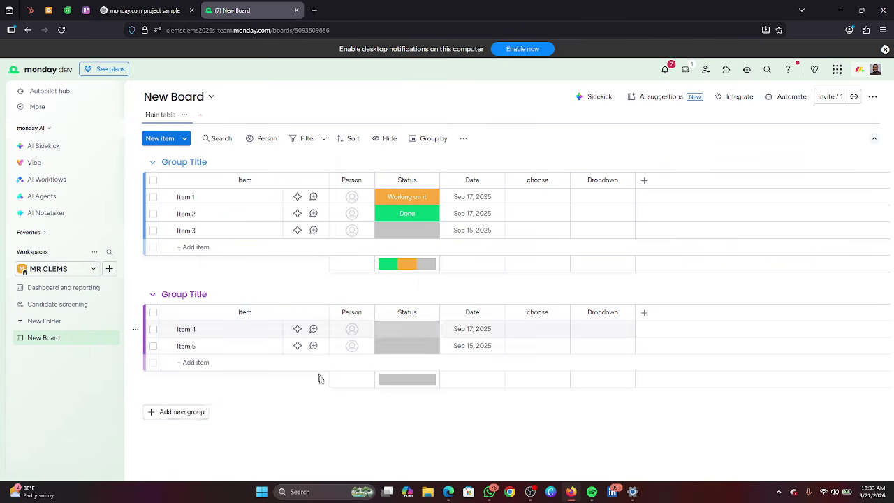
Switch back to the Google Meet call in Edge to check on the participants.
mouse_move(449, 497)
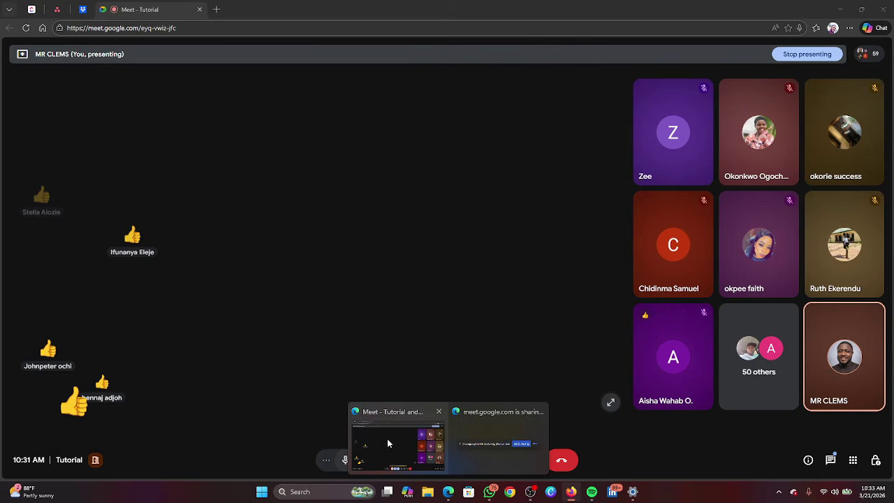
click(386, 438)
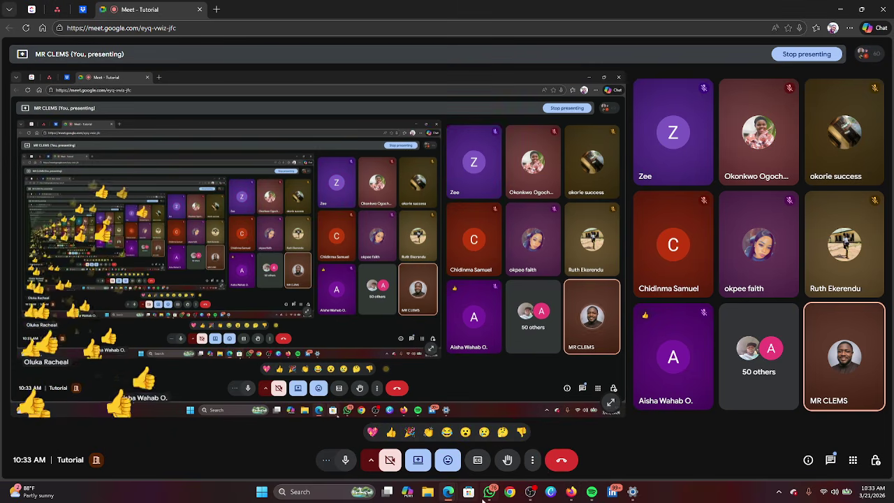
mouse_move(509, 493)
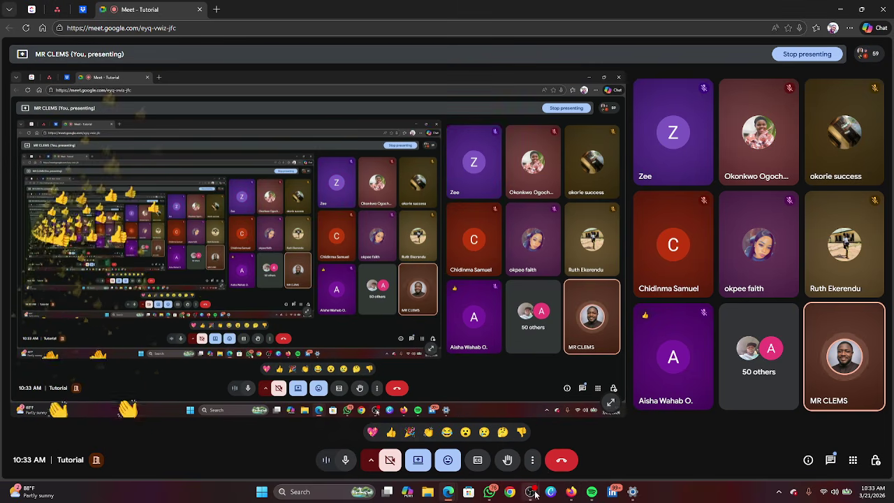
Switch to the monday.com board in Firefox and open the details card of New Board.
click(570, 495)
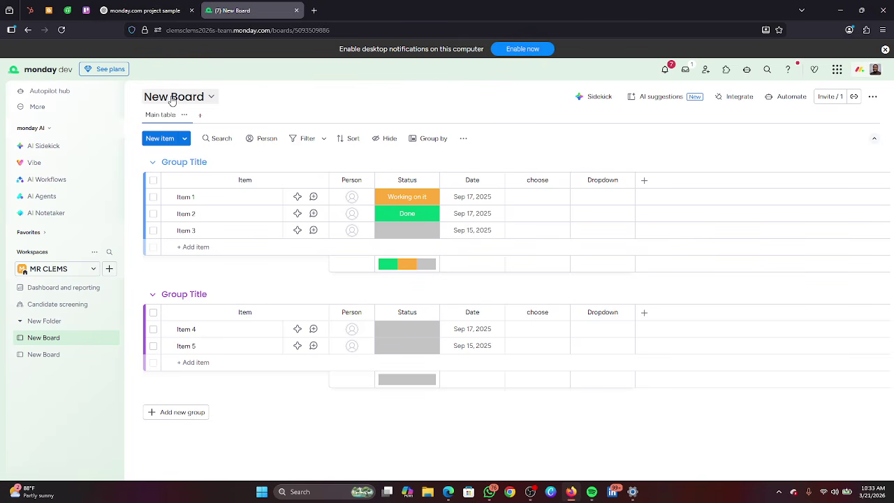
click(172, 99)
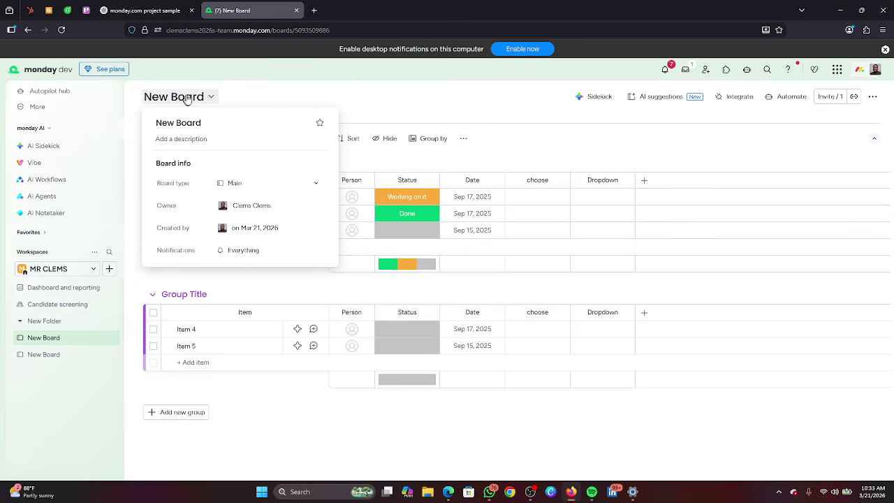
click(195, 99)
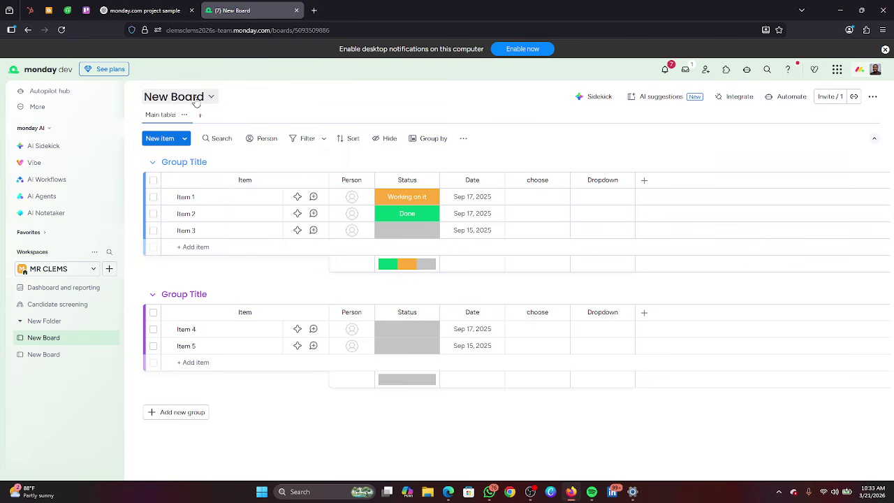
click(196, 101)
click(195, 100)
click(208, 100)
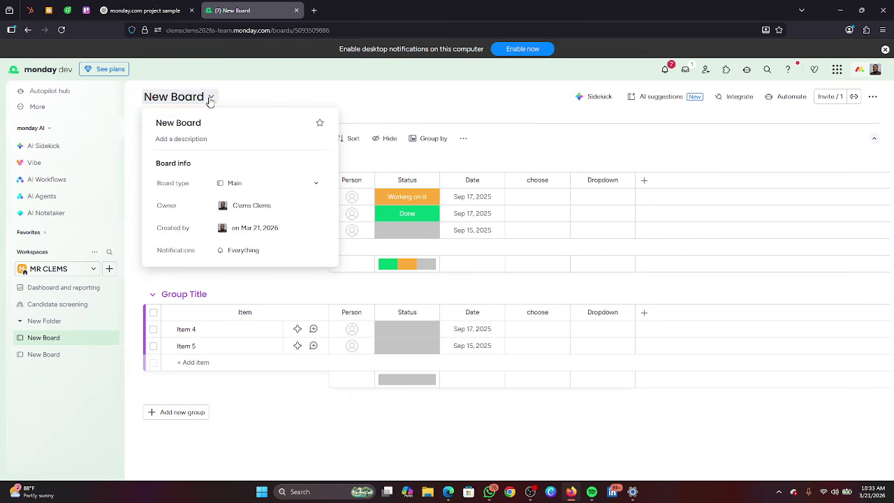
click(210, 100)
click(199, 101)
right_click(198, 101)
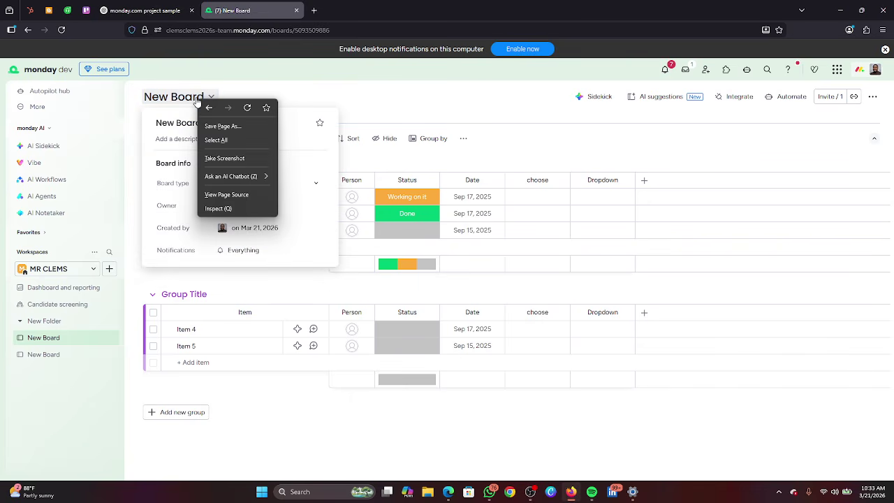
click(195, 102)
click(194, 102)
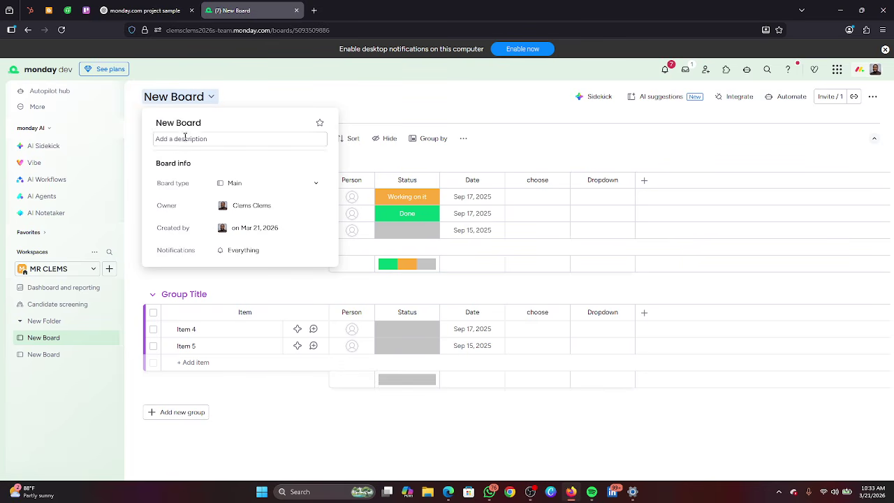
Rename the board as BUILDING A NWE SCHOOL.
double_click(213, 123)
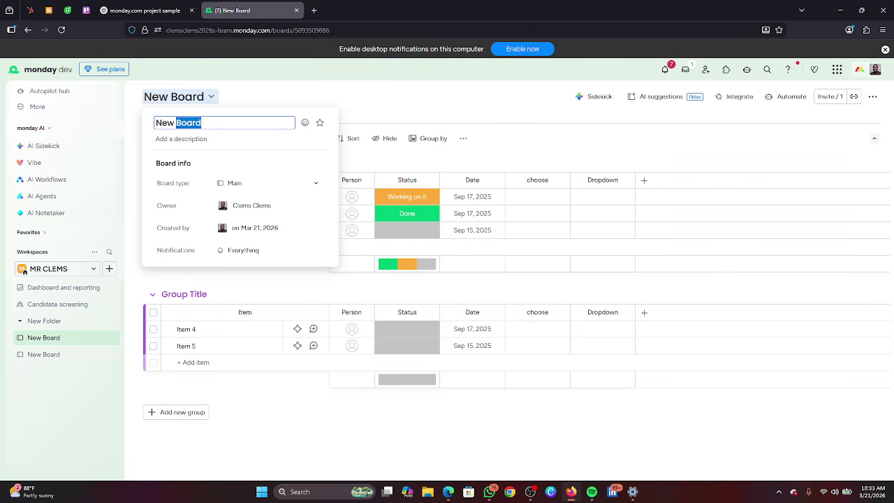
key(BackSpace)
text(BUILDING A NW)
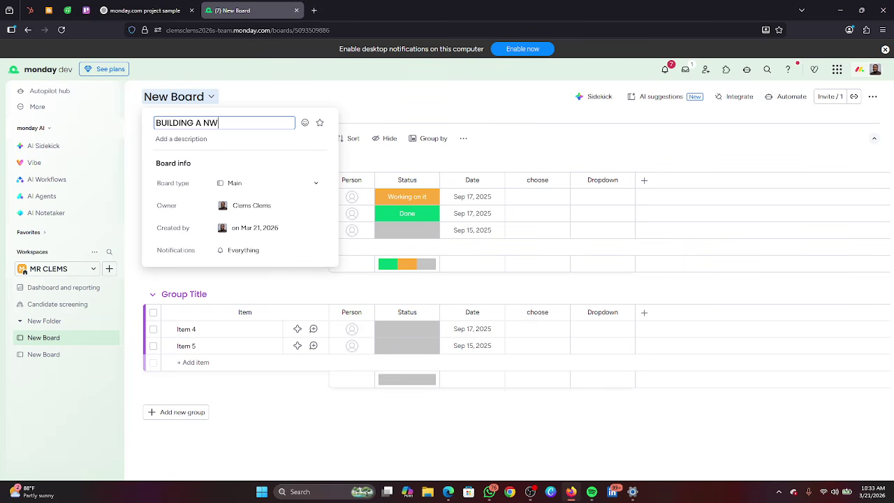
key(BackSpace)
text(WE SCHOOL)
key(Return)
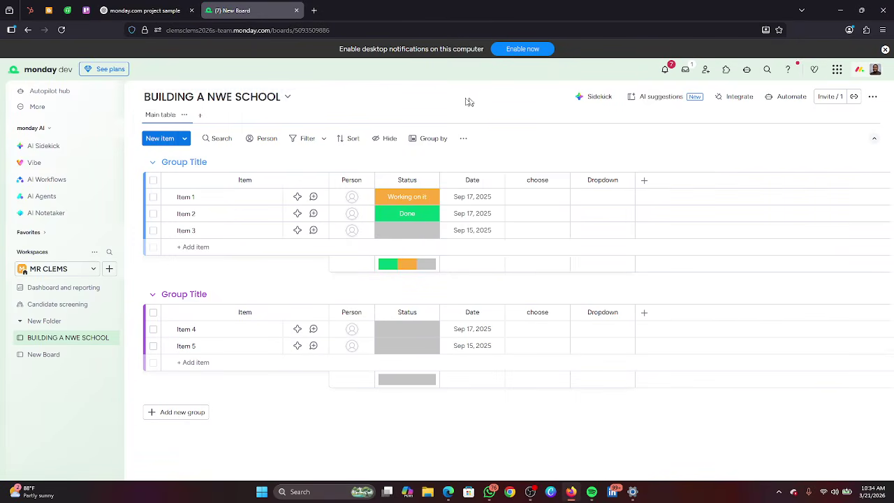
Correct the misspelled word in the board name so it reads BUILDING A NEW SCHOOL, and close the board details.
click(235, 100)
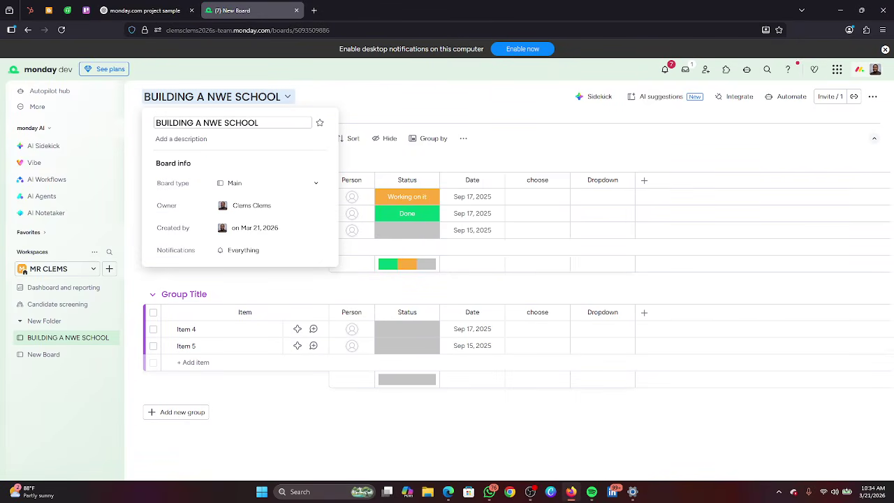
click(260, 123)
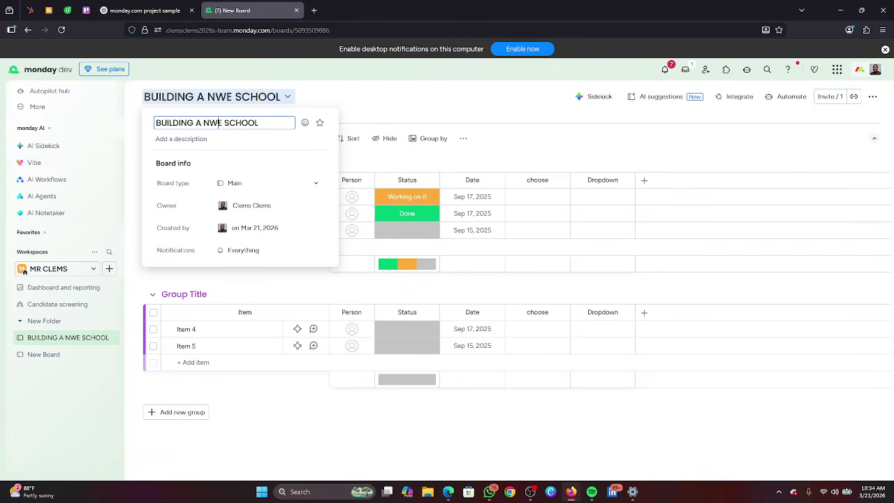
key(BackSpace)
text(W)
key(Return)
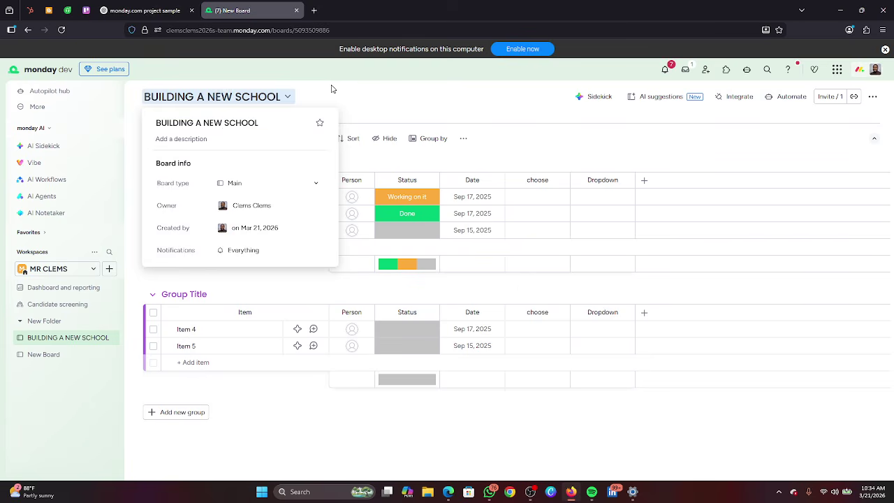
click(333, 89)
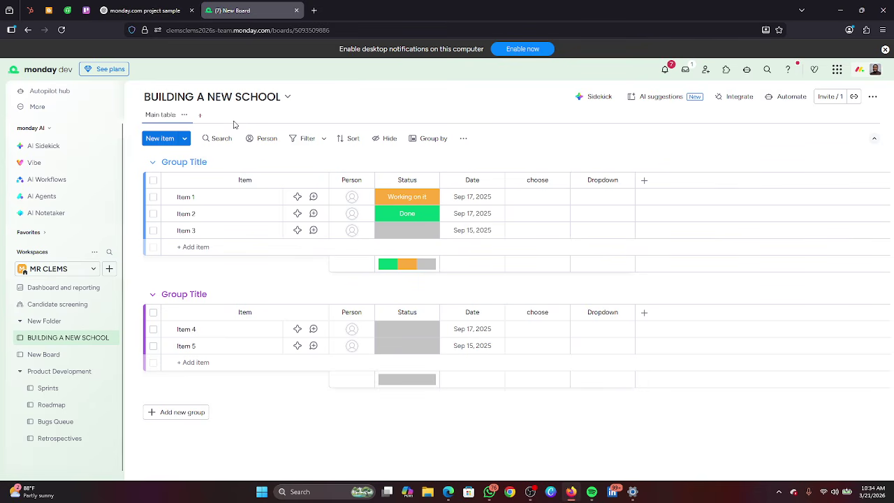
Check the participants' reactions in the Google Meet call in Edge and return to the monday.com board in Firefox.
mouse_move(393, 496)
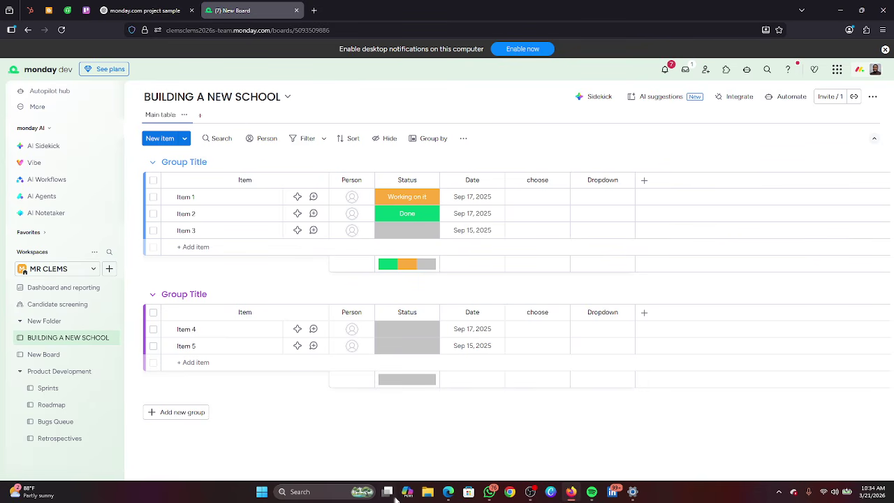
mouse_move(447, 491)
click(401, 448)
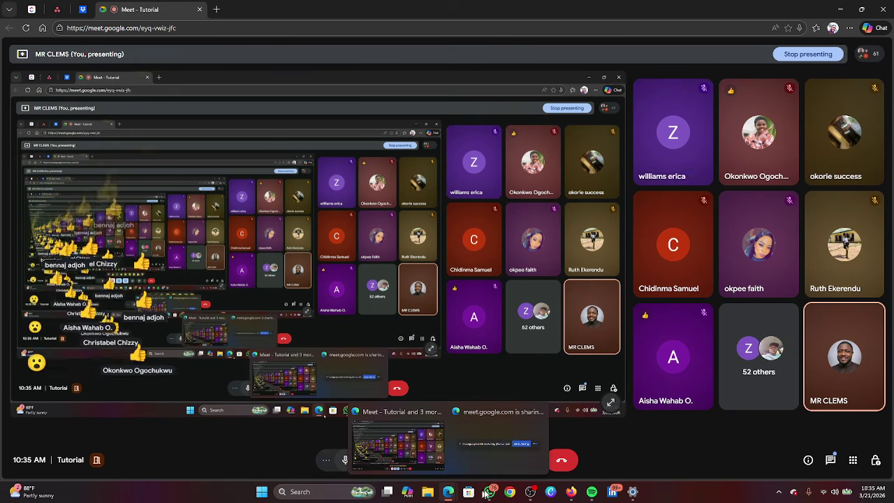
click(570, 492)
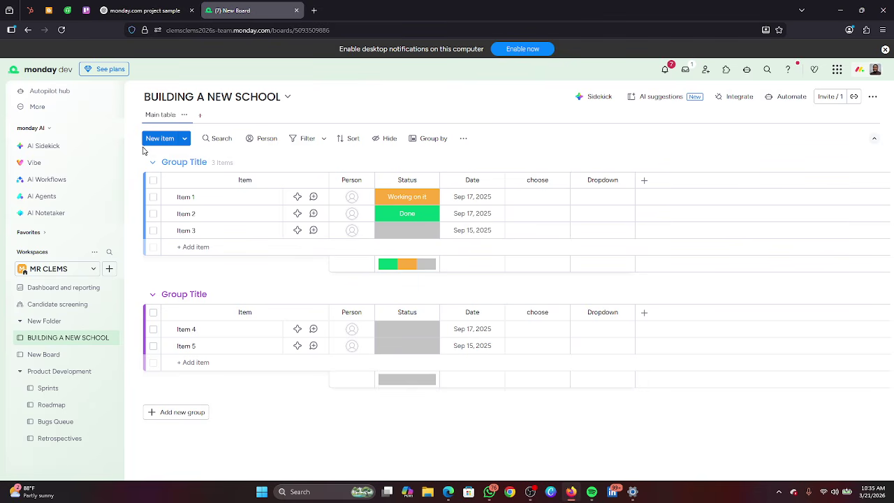
Rename the board's first group as planning phase.
click(185, 162)
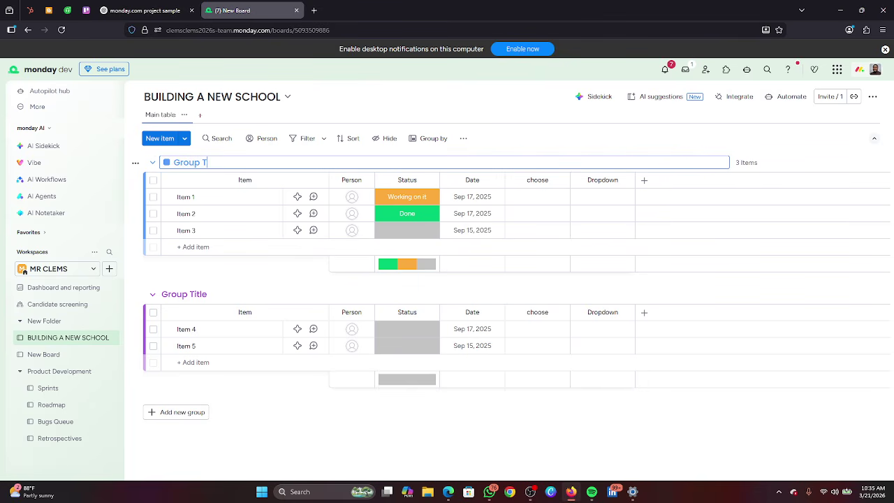
key(BackSpace)
key(BackSpace)
key(BackSpace)
key(BackSpace)
text(planning phase)
click(187, 294)
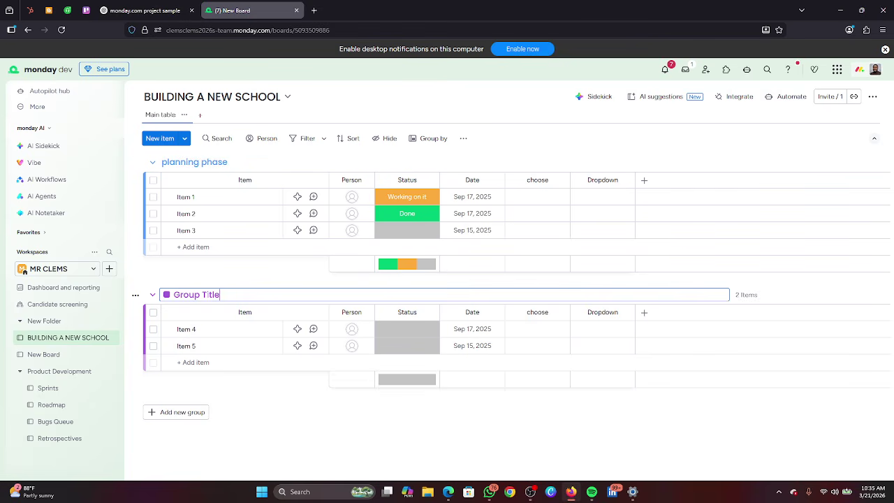
Change the color of the planning phase group to Dark Pink.
click(153, 162)
click(153, 164)
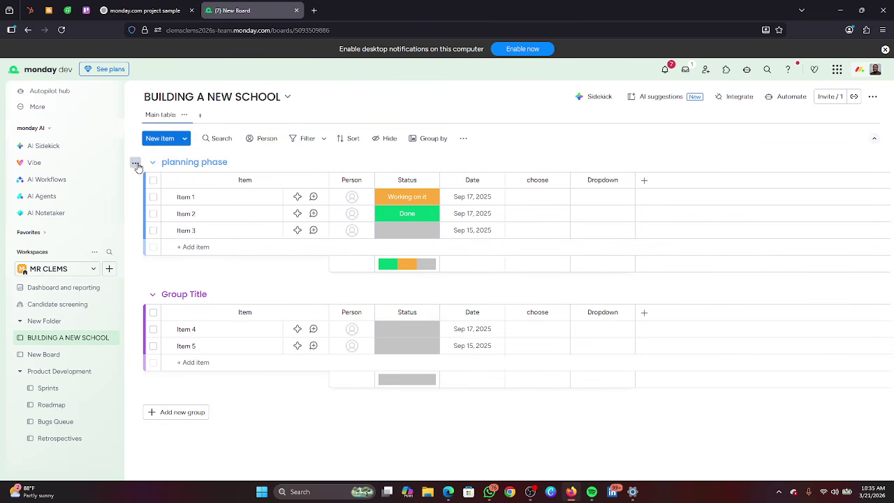
click(135, 163)
click(308, 163)
click(247, 162)
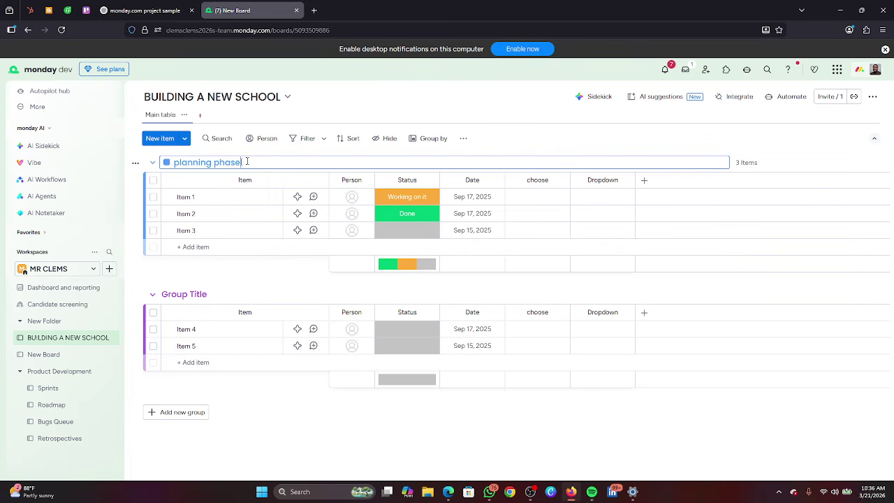
click(168, 162)
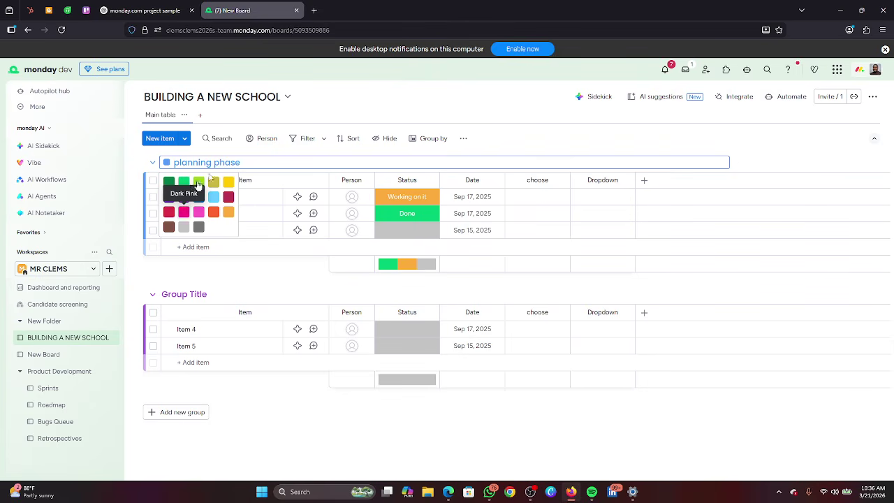
click(198, 185)
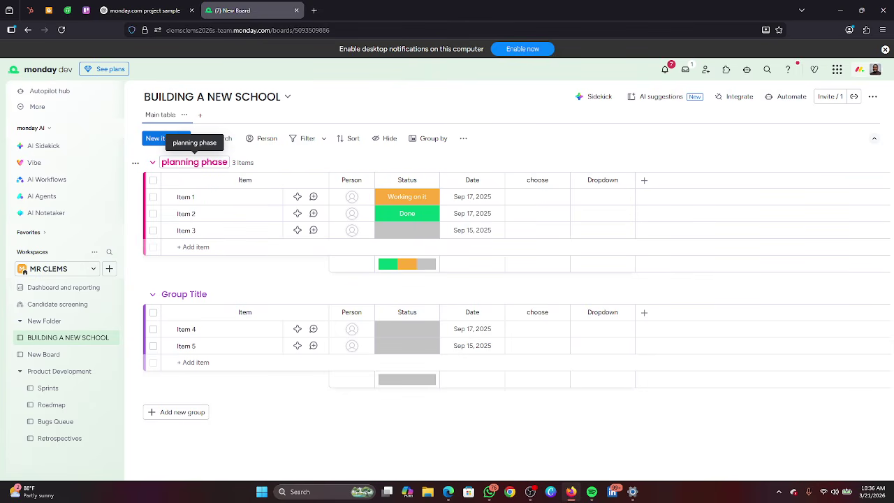
Recolor the planning phase group yellow, followed by bright green.
click(168, 162)
click(167, 163)
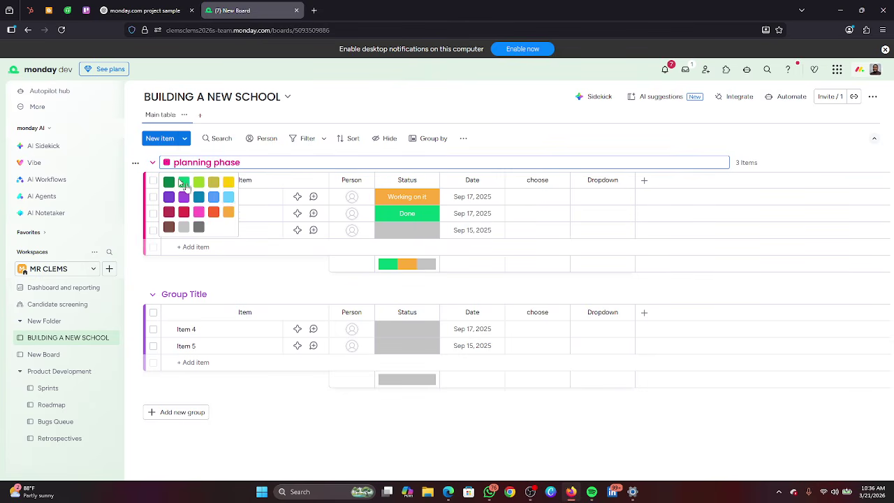
click(230, 183)
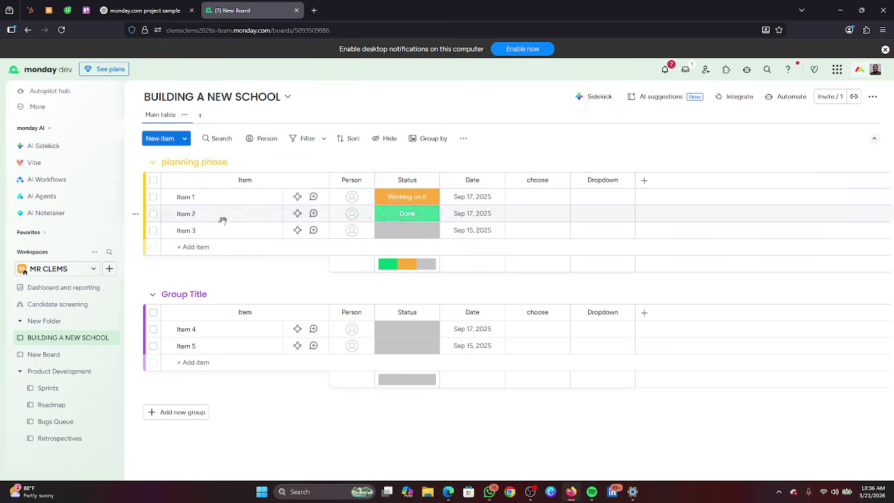
click(169, 163)
click(168, 163)
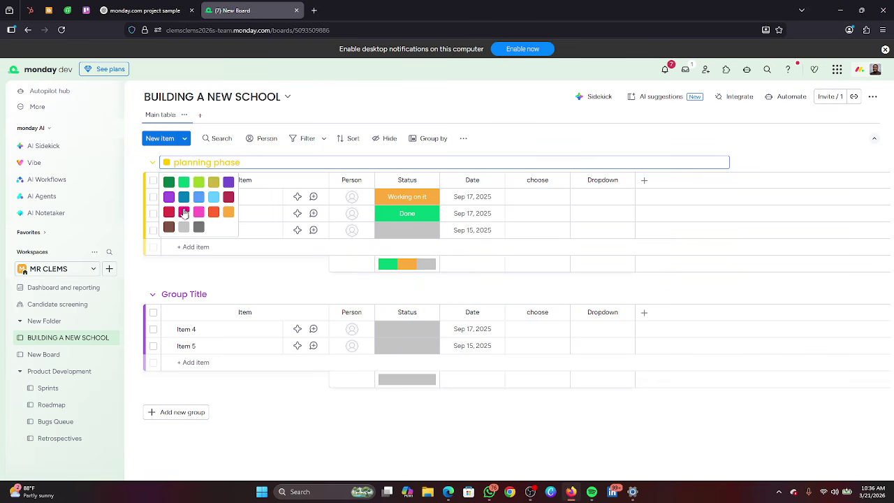
click(184, 183)
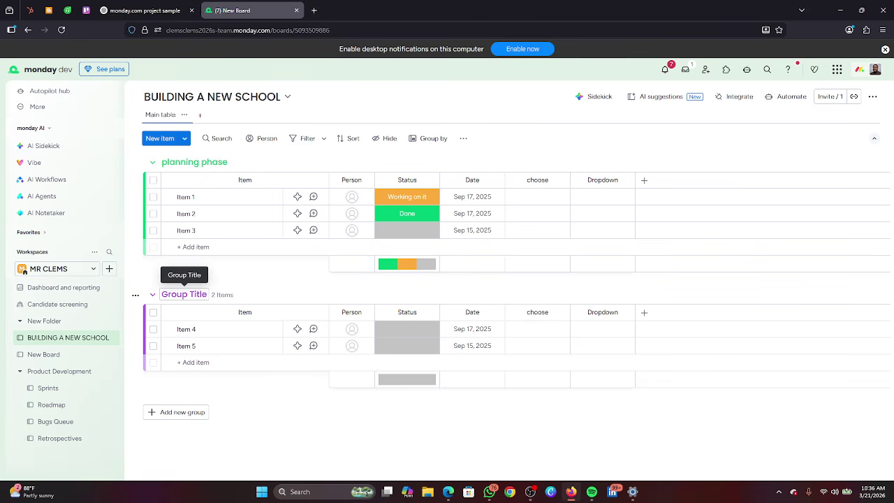
Rename the second group, which holds Item 4 and Item 5, as DESIGN PHASE.
click(185, 294)
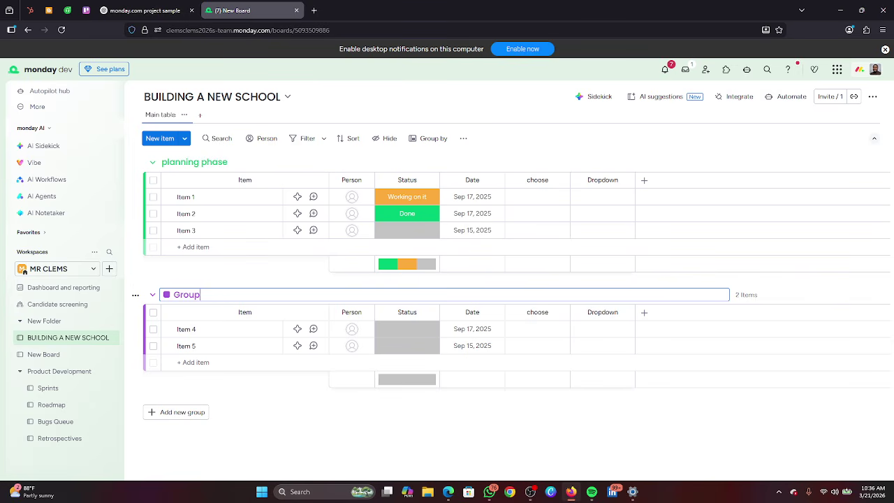
key(BackSpace)
key(BackSpace)
key(BackSpace)
text(DESIGN PHASE)
Rename the first group in capitals as PLANNING PHASE and set its color to muted dark yellow.
double_click(217, 163)
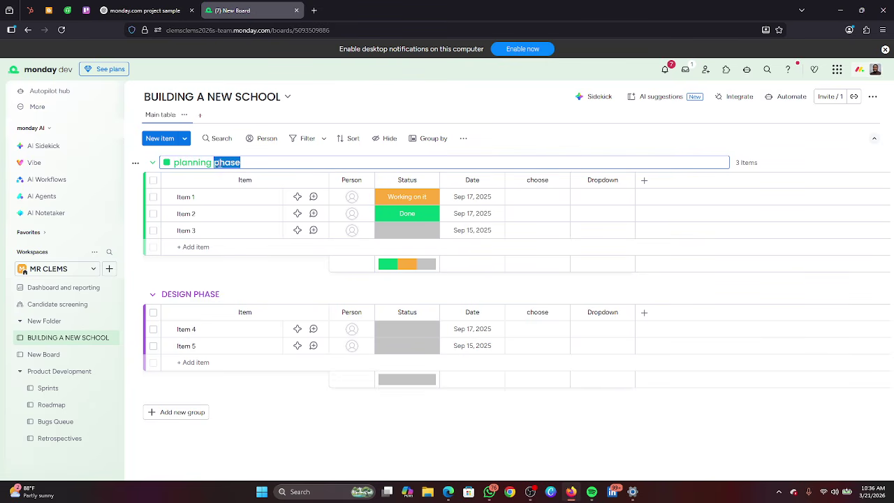
key(BackSpace)
key(BackSpace)
key(BackSpace)
key(BackSpace)
key(BackSpace)
key(BackSpace)
key(BackSpace)
key(BackSpace)
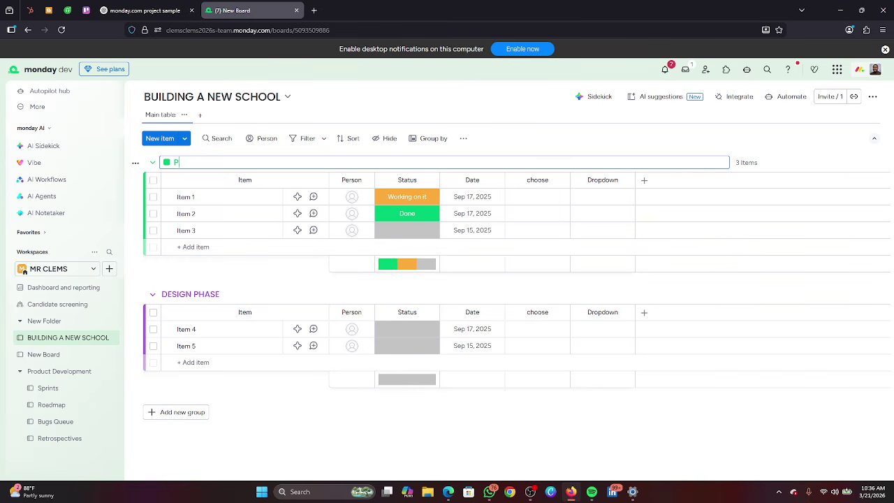
text(ANNING PHASE)
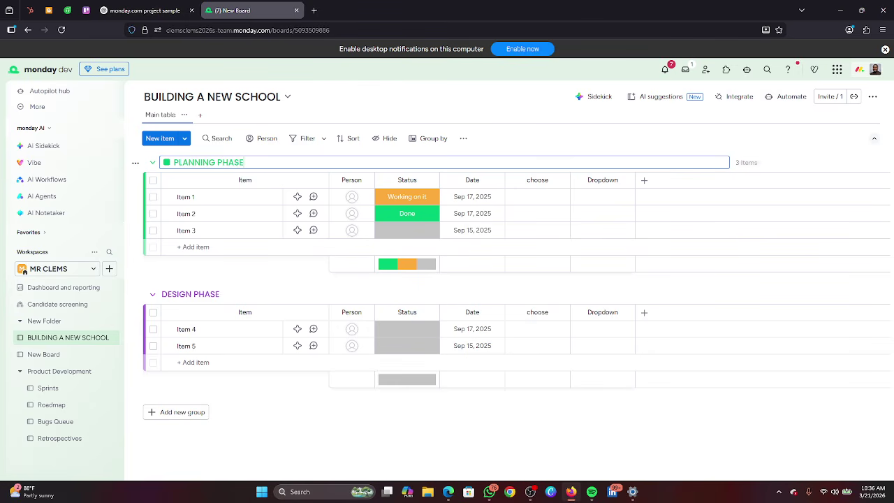
click(167, 163)
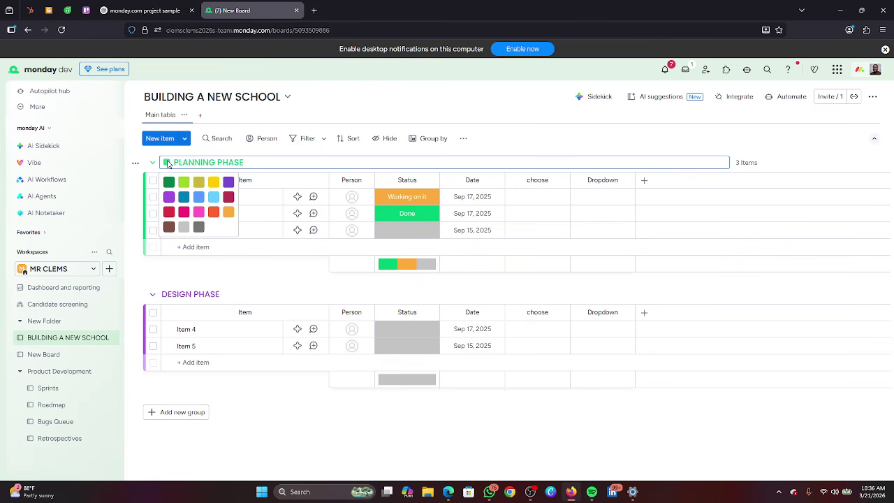
click(197, 187)
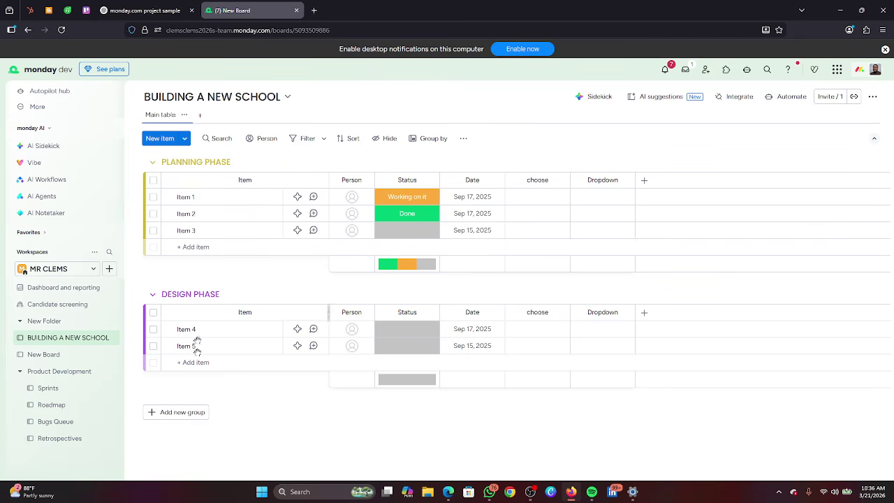
Add a new group below the design phase and name it CONSTRUCTION PHASE.
click(186, 412)
click(201, 410)
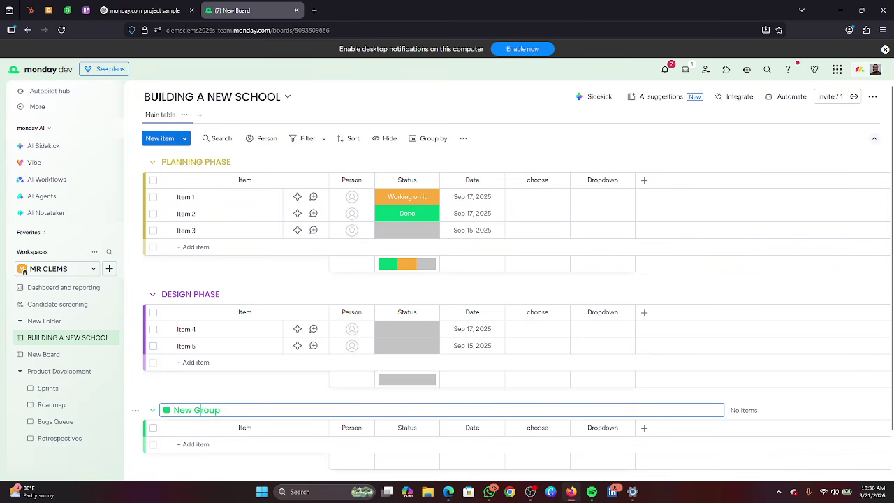
key(BackSpace)
key(BackSpace)
key(BackSpace)
key(BackSpace)
key(BackSpace)
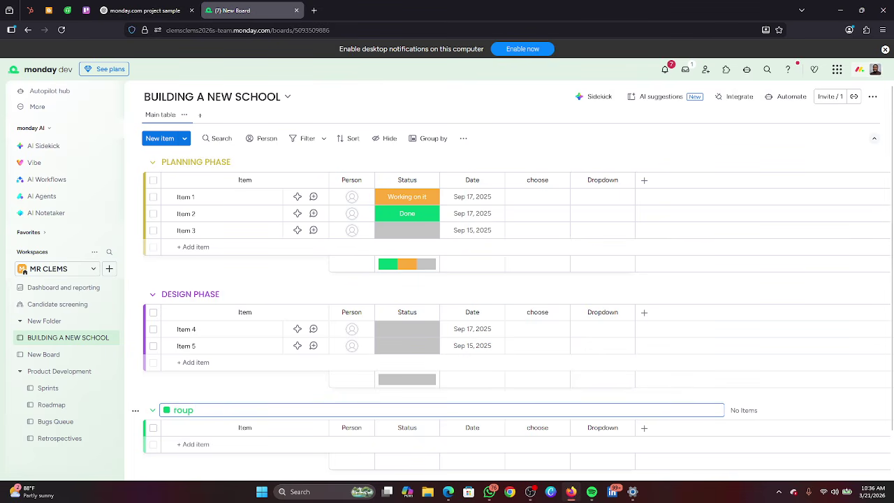
text(co)
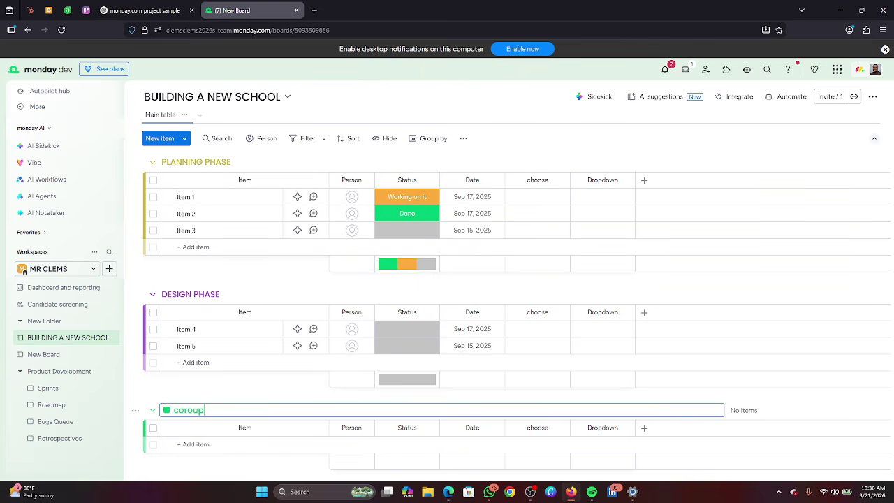
key(BackSpace)
key(BackSpace)
key(BackSpace)
key(BackSpace)
key(BackSpace)
text(CONSTRUCTION PHASE)
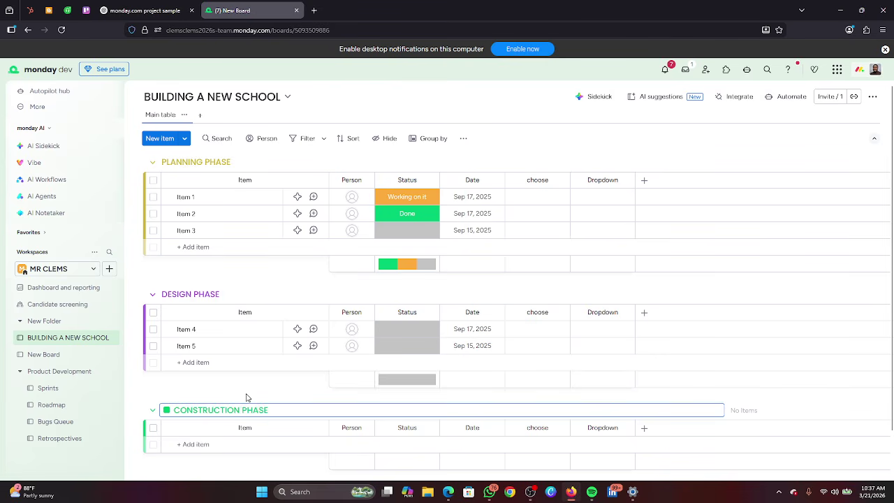
Add a fourth group below the construction phase and name it FINISHING PHASE in capitals.
scroll(258, 426, down, 1)
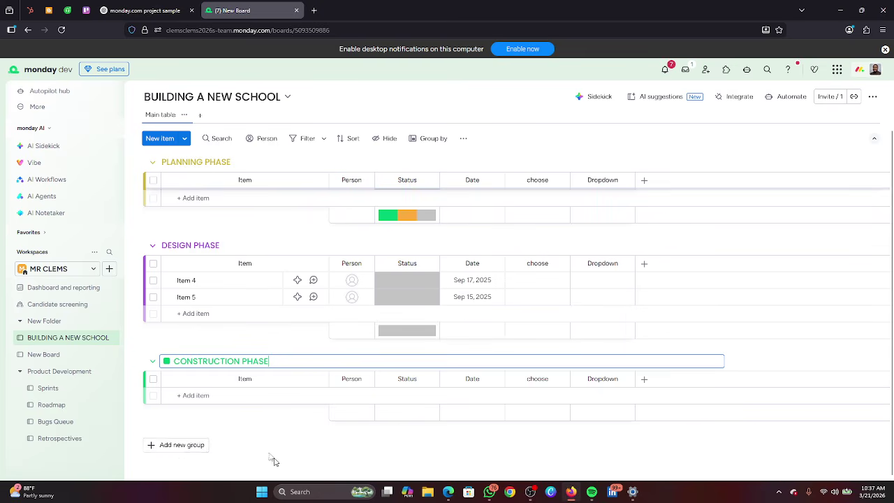
click(177, 447)
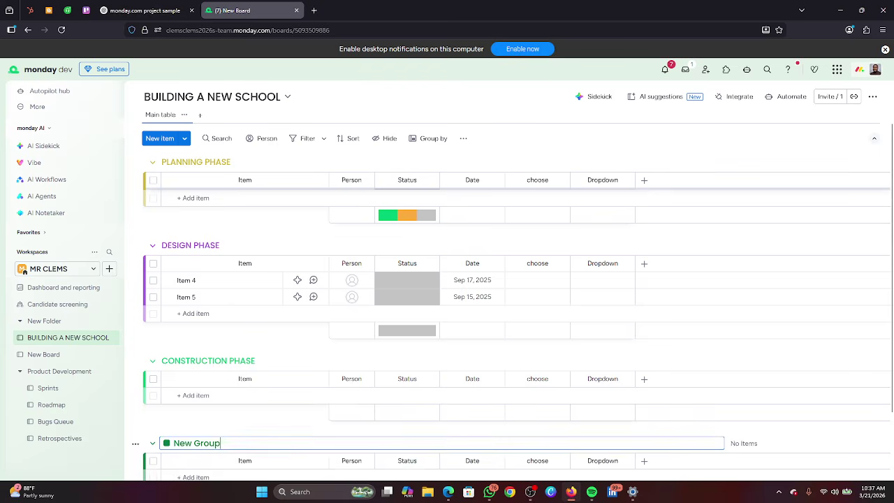
middle_click(221, 444)
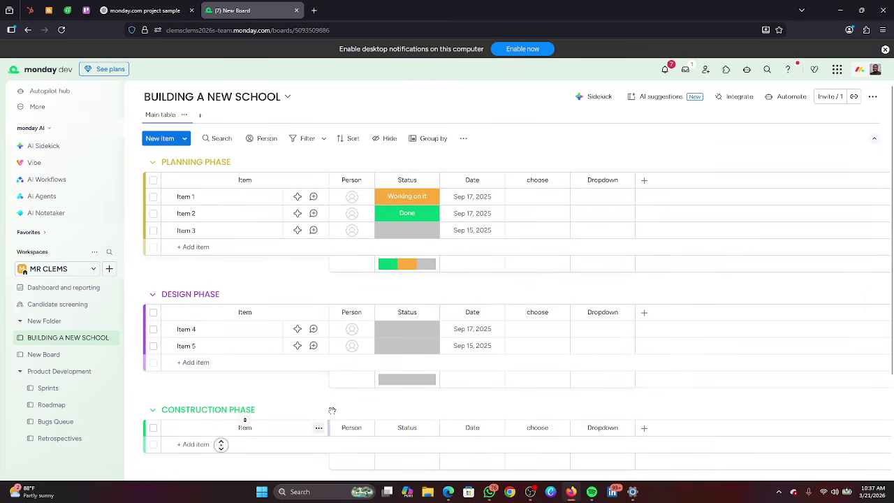
click(244, 419)
drag(892, 180, 892, 213)
scroll(309, 385, down, 2)
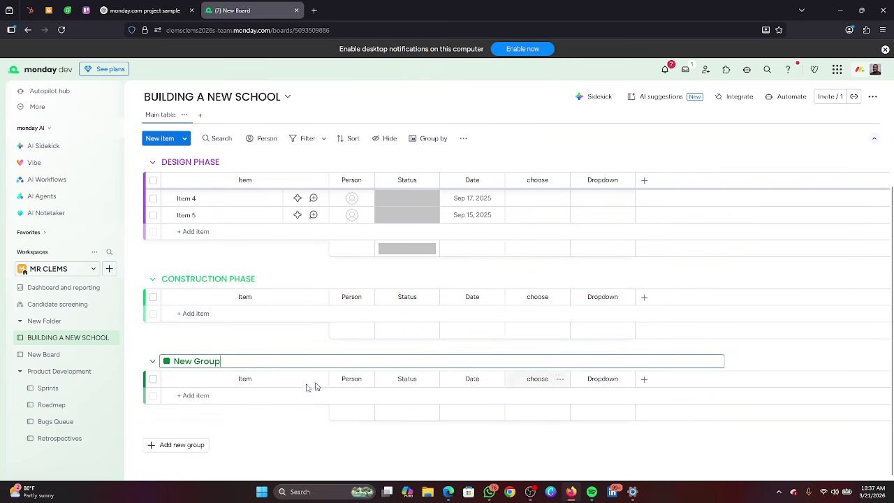
key(BackSpace)
key(BackSpace)
key(BackSpace)
key(BackSpace)
key(BackSpace)
key(BackSpace)
key(BackSpace)
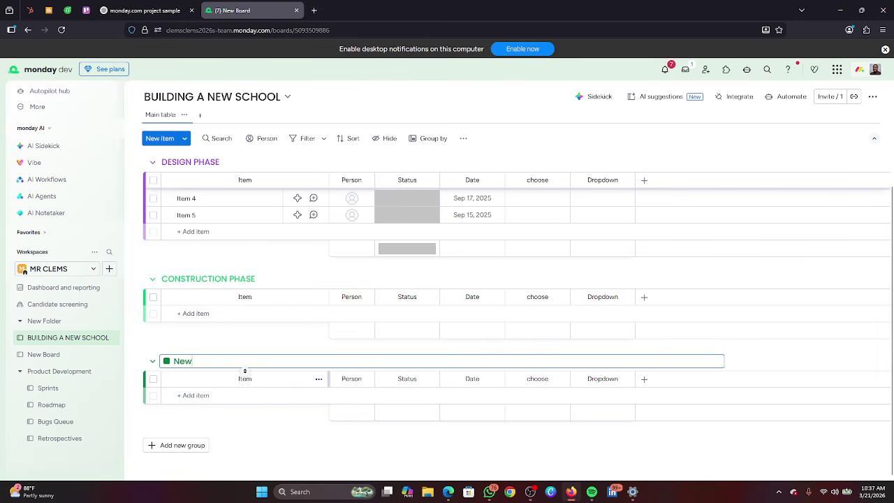
key(BackSpace)
key(BackSpace)
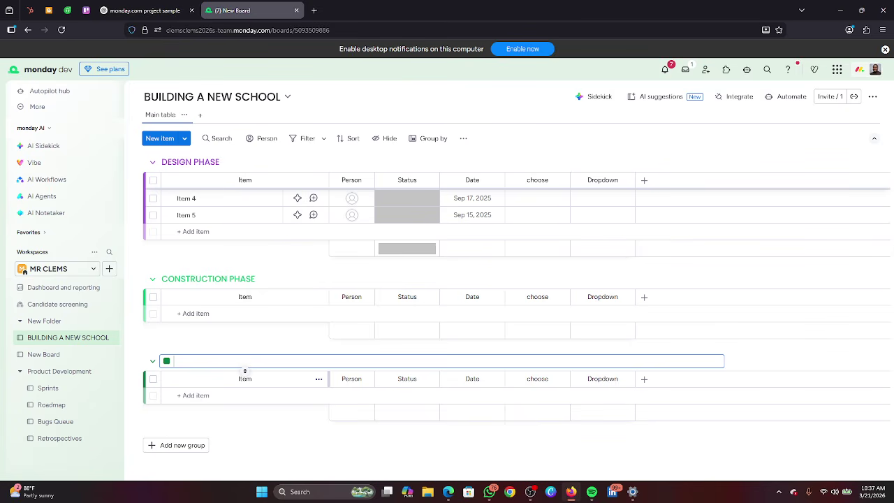
text(finishing phase)
key(BackSpace)
key(BackSpace)
key(BackSpace)
key(BackSpace)
key(BackSpace)
key(BackSpace)
key(BackSpace)
key(BackSpace)
key(BackSpace)
key(BackSpace)
key(BackSpace)
key(BackSpace)
key(BackSpace)
key(BackSpace)
text(FINISHING PHASE)
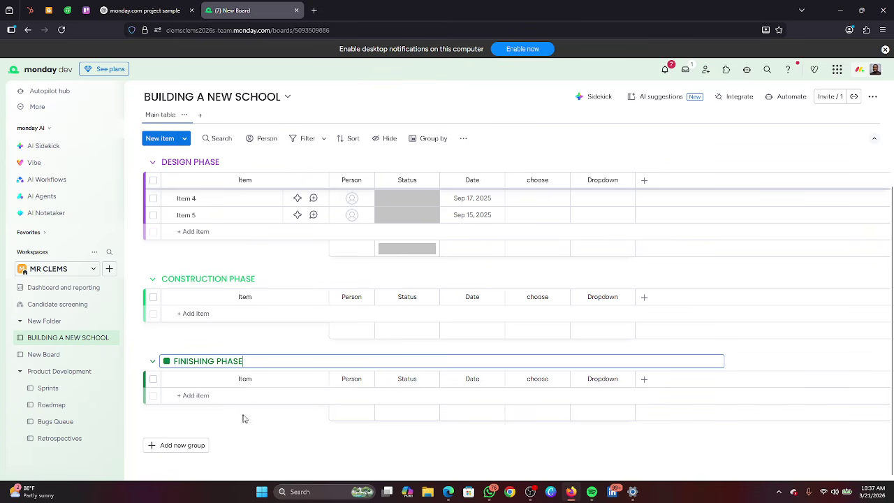
Add a fifth group named COMPLETED at the end of the board and set its color to Grass Green.
click(192, 445)
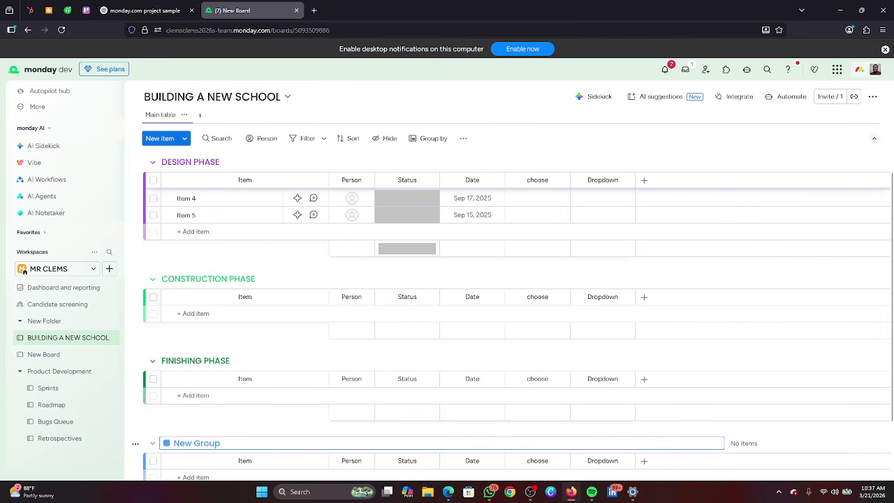
key(BackSpace)
key(BackSpace)
key(BackSpace)
key(BackSpace)
key(BackSpace)
key(BackSpace)
key(BackSpace)
key(BackSpace)
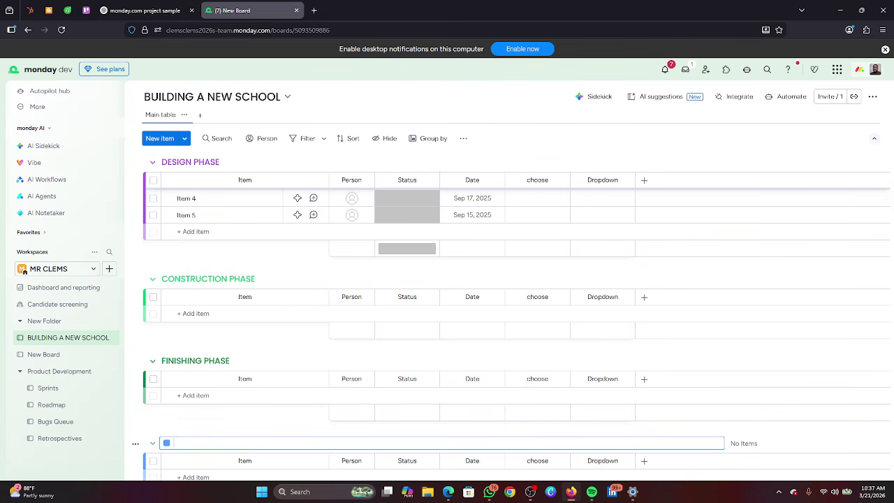
text(COMPLETED)
click(167, 443)
scroll(175, 434, down, 1)
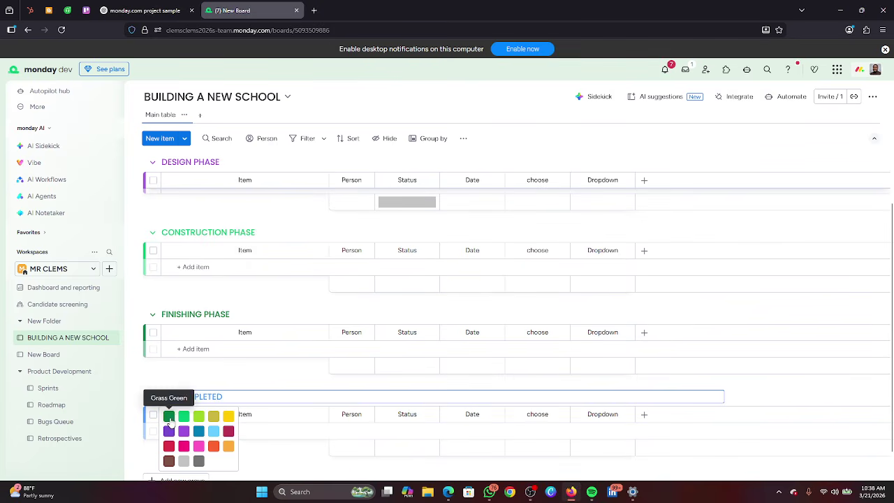
click(168, 416)
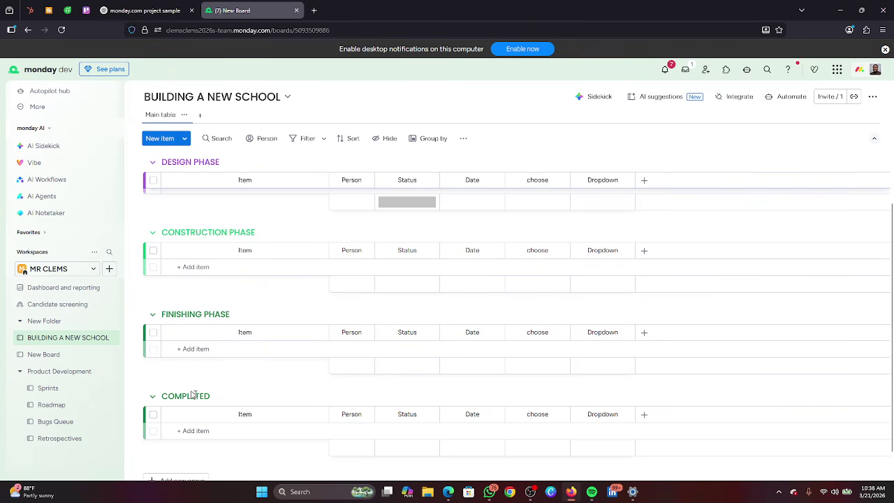
Change the color of the FINISHING PHASE group to light orange.
click(227, 313)
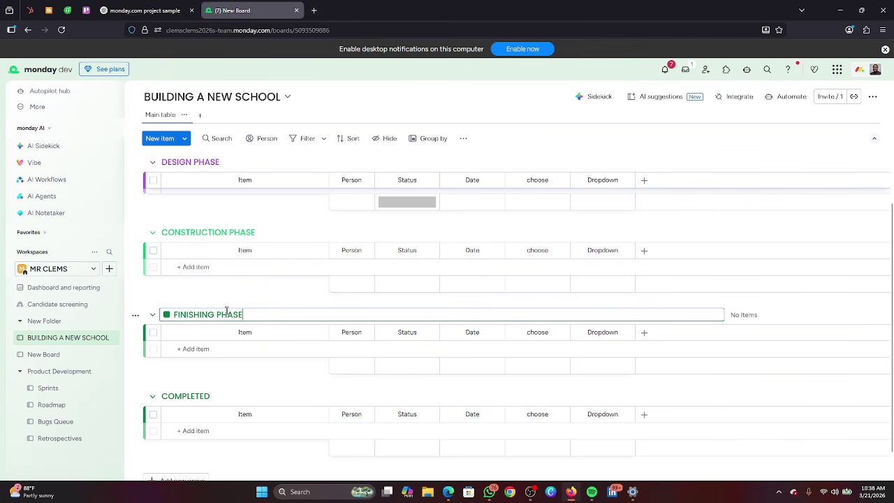
click(166, 315)
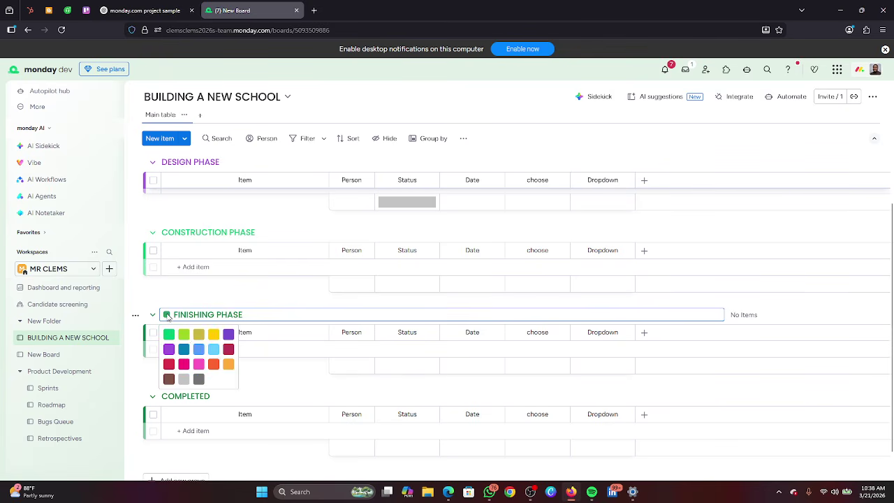
click(228, 364)
Delete the "choose" column from the board and confirm the deletion.
scroll(243, 256, up, 3)
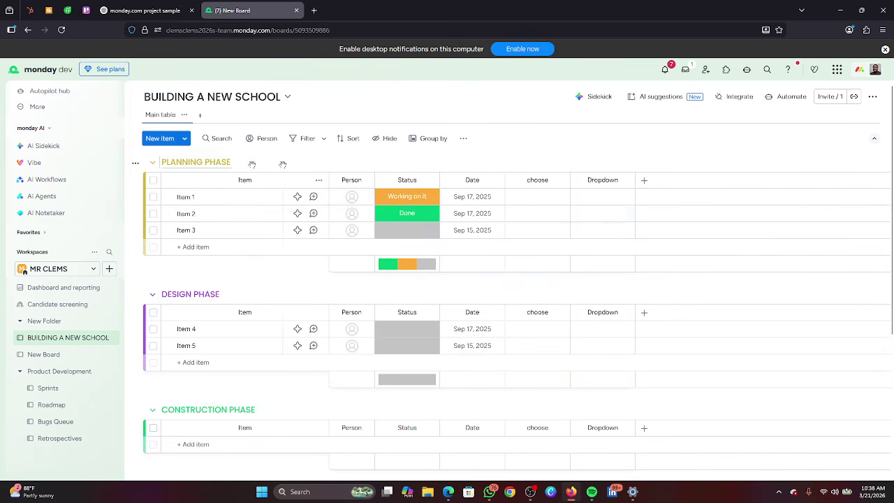
scroll(444, 258, down, 3)
scroll(442, 259, up, 3)
click(562, 181)
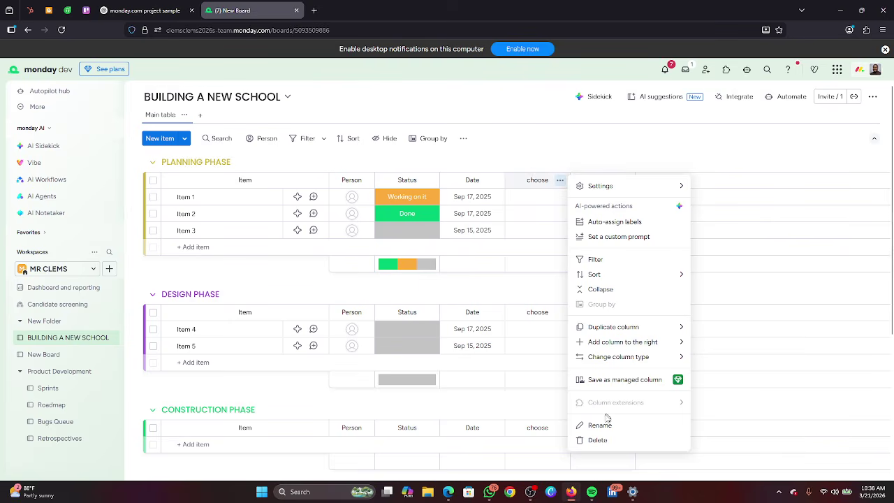
click(597, 440)
click(559, 117)
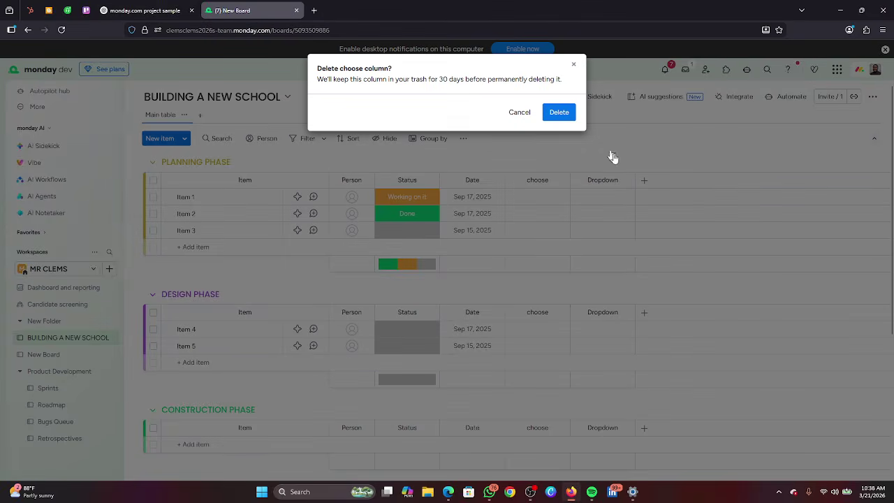
Delete the Dropdown column from the board and confirm the deletion.
click(562, 181)
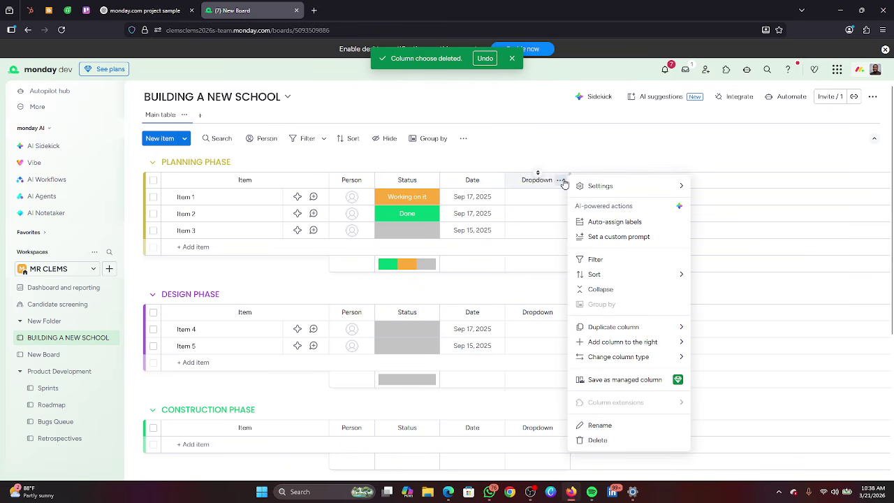
click(549, 181)
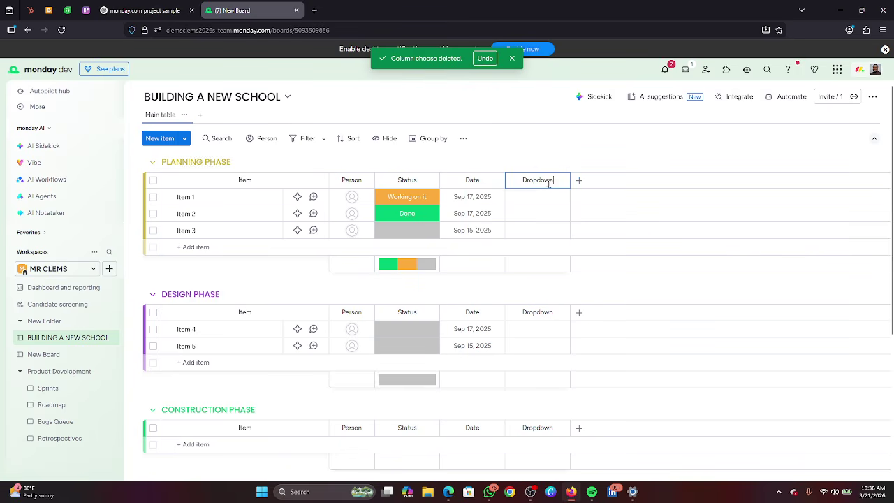
click(567, 149)
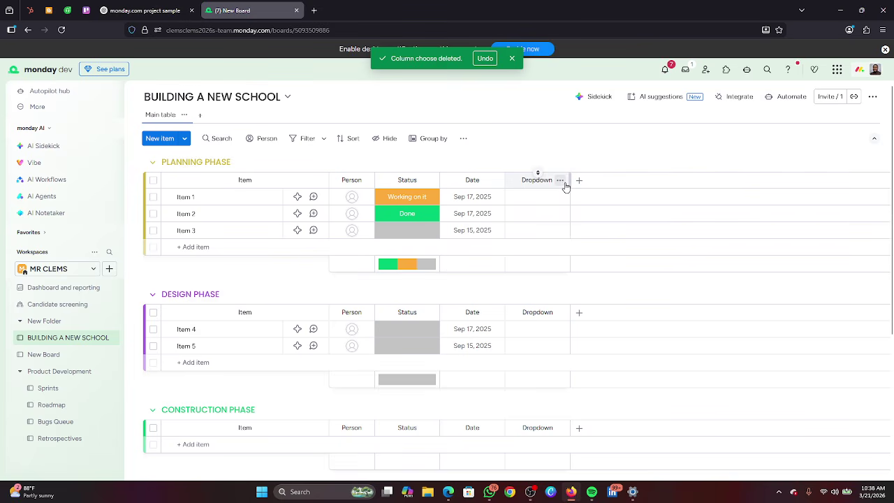
click(560, 181)
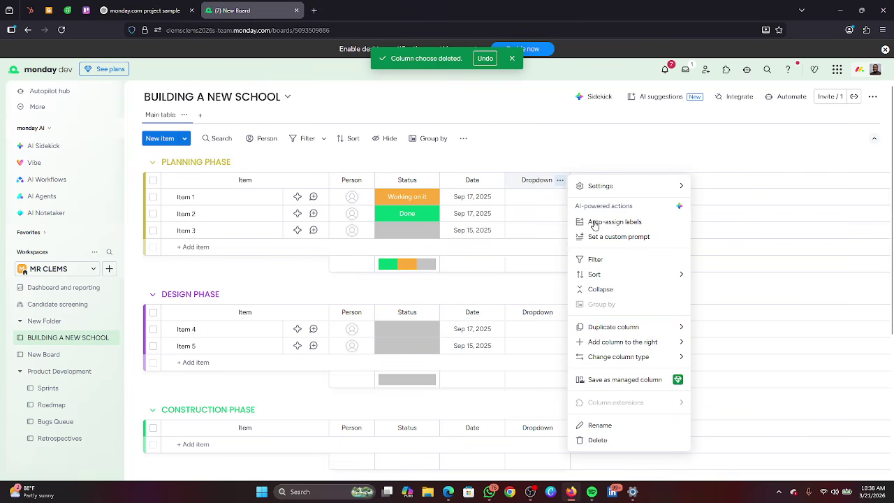
click(600, 441)
click(567, 114)
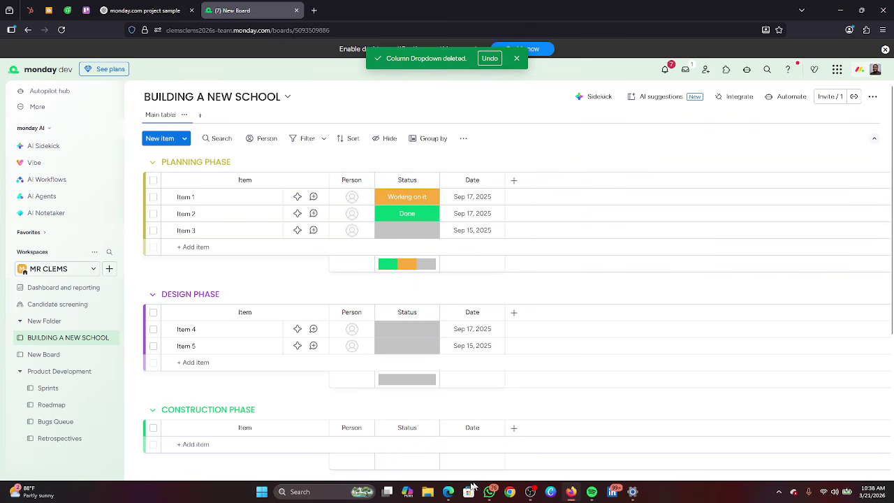
Switch to the Google Meet window to check the class, and return to the monday.com board in Firefox.
mouse_move(448, 492)
click(405, 436)
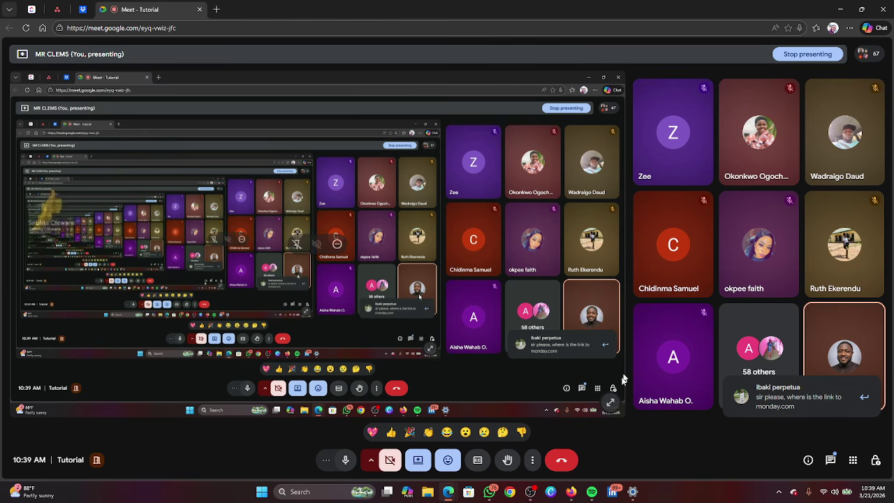
mouse_move(489, 492)
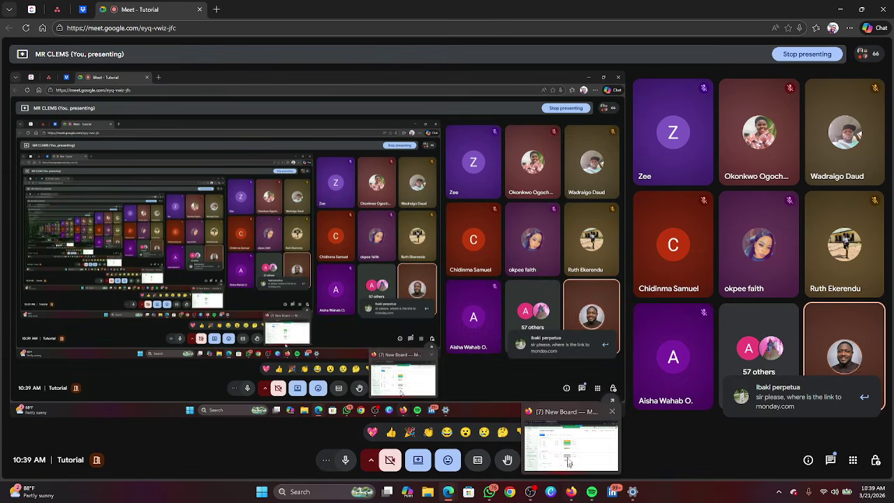
click(571, 491)
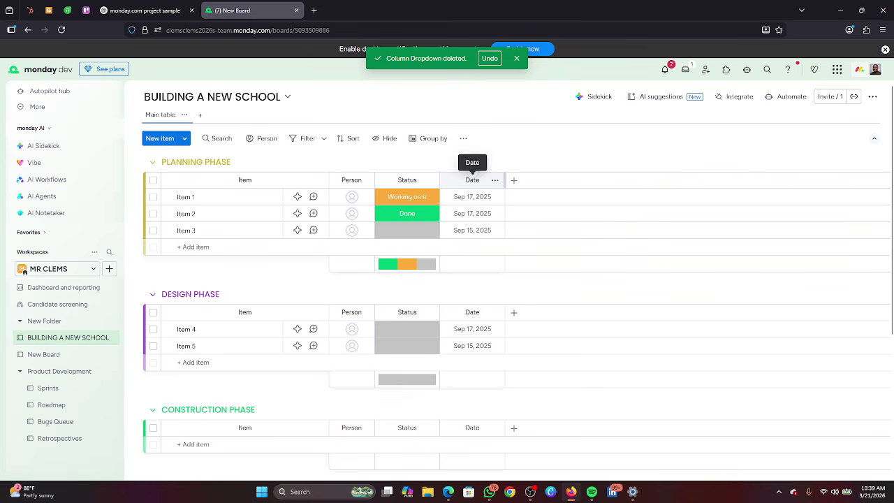
click(472, 180)
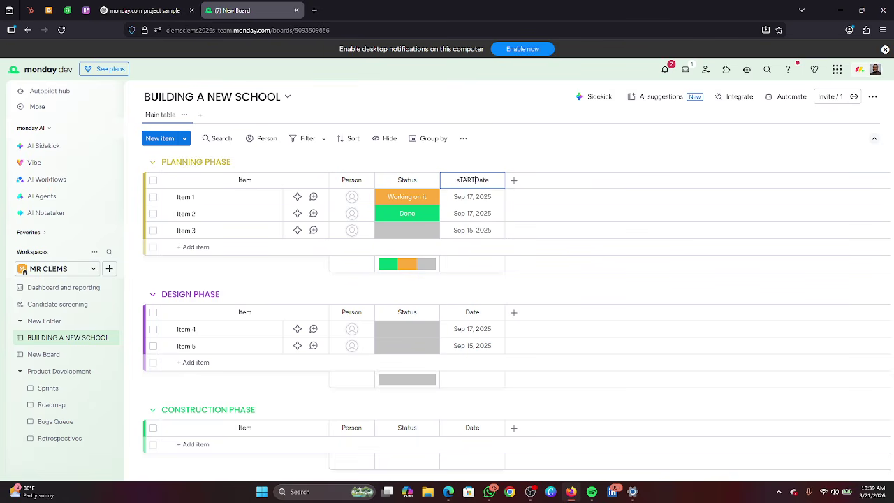
text(ING)
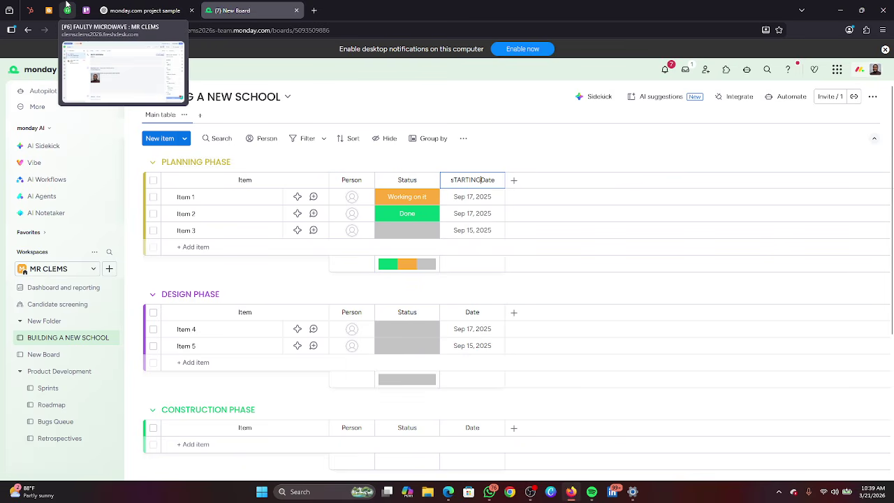
key(Escape)
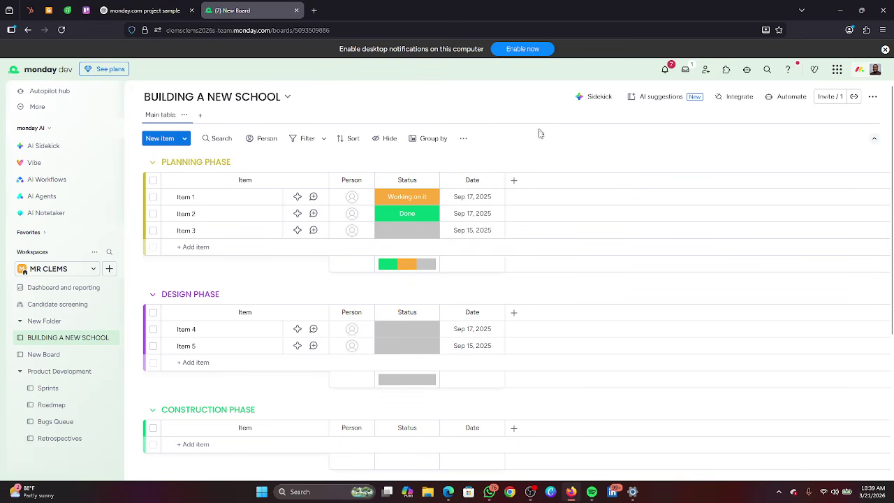
Add a second Date column after the existing one and rename it Due Date.
click(518, 183)
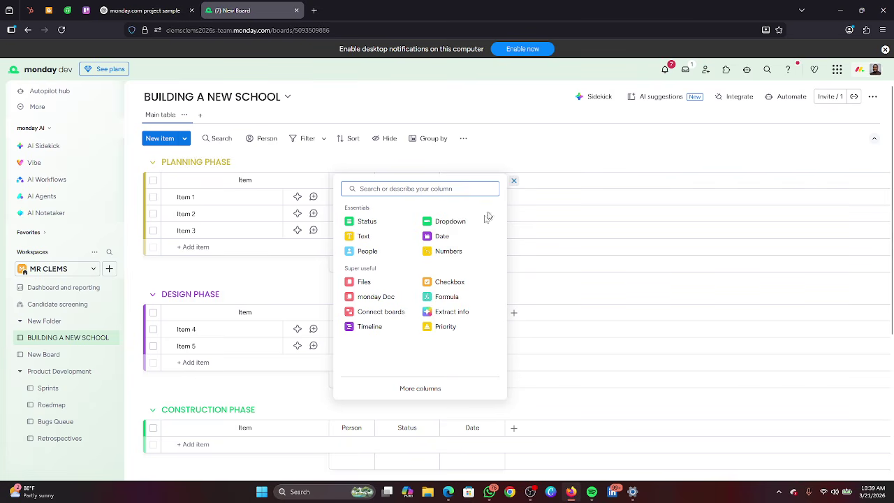
click(446, 238)
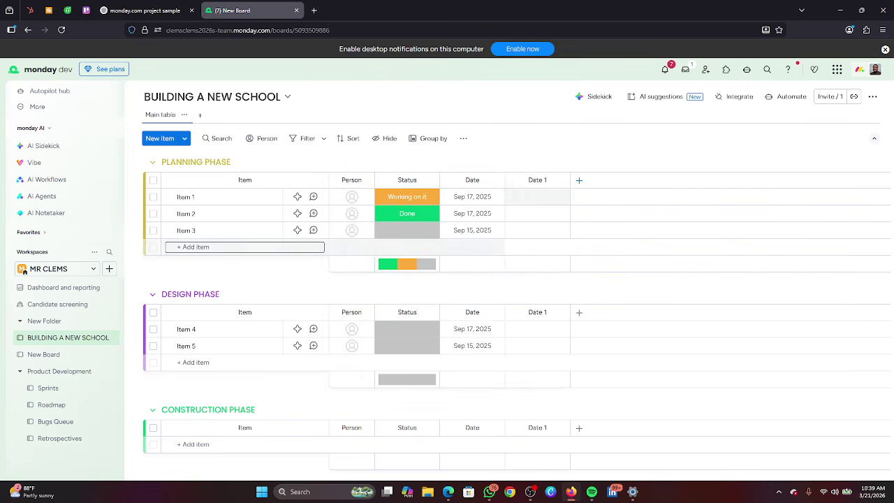
click(538, 179)
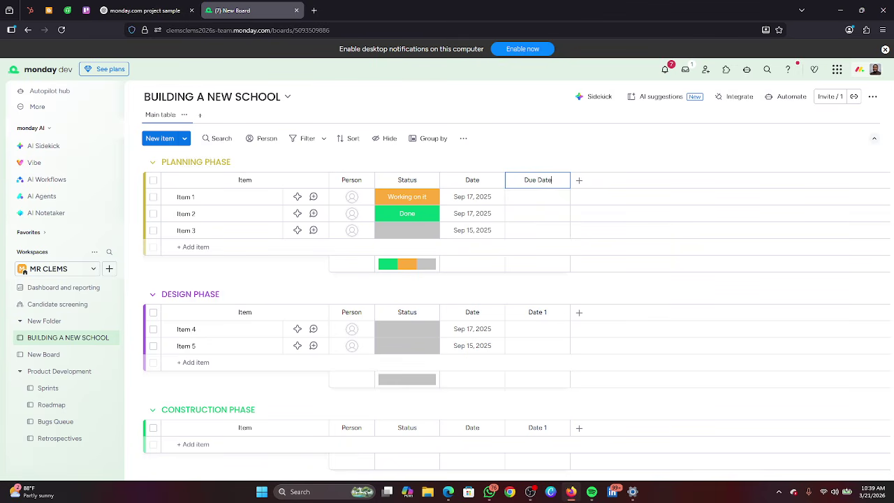
click(597, 186)
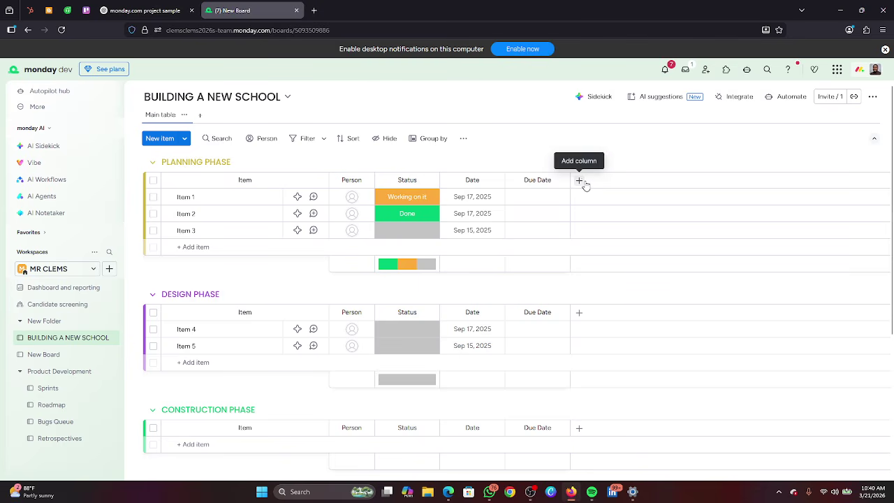
Add a Timeline column and a Files column after Due Date on the board.
click(579, 181)
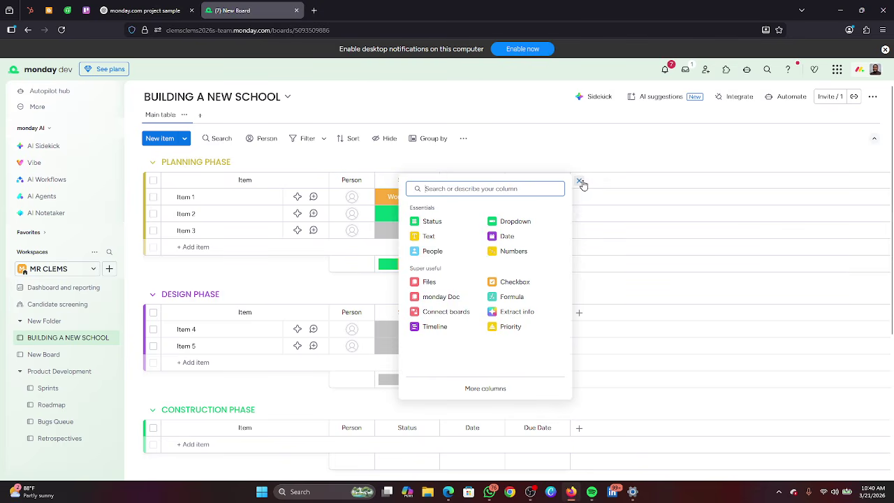
click(438, 333)
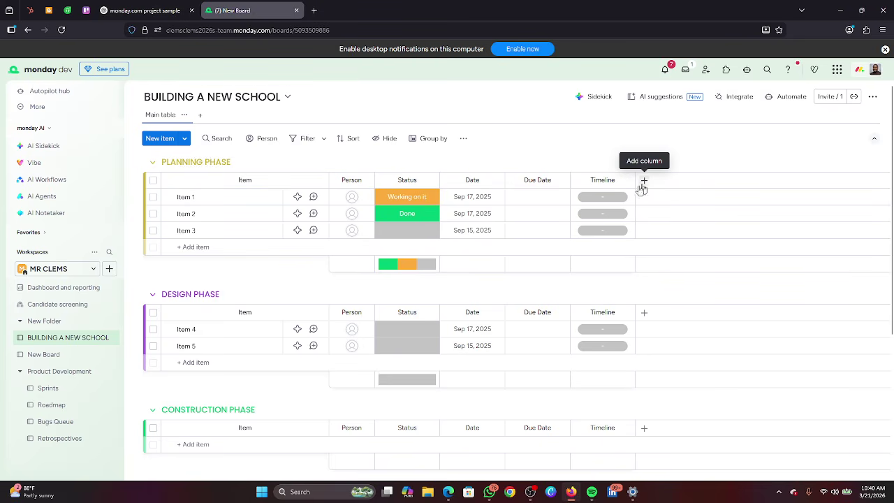
click(617, 196)
click(648, 189)
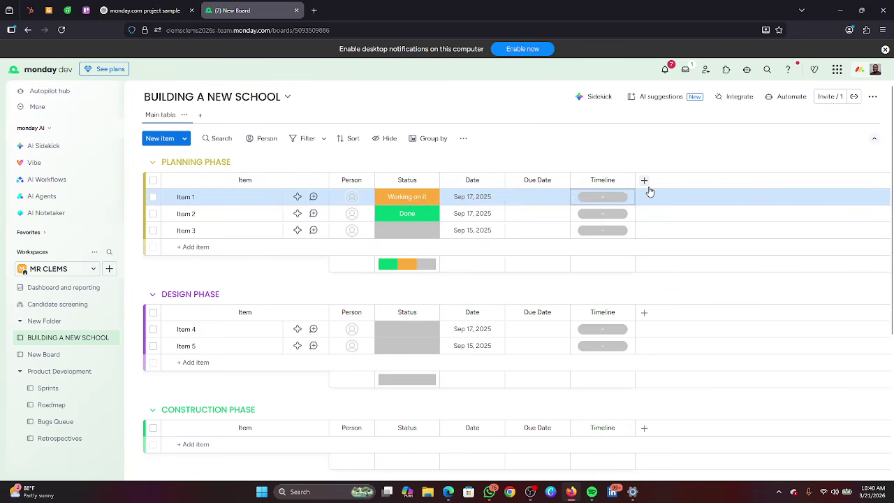
click(647, 185)
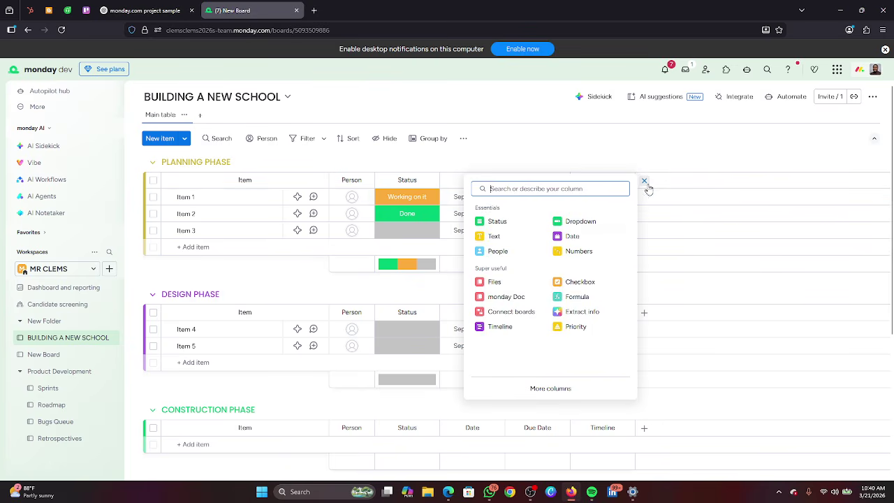
click(512, 286)
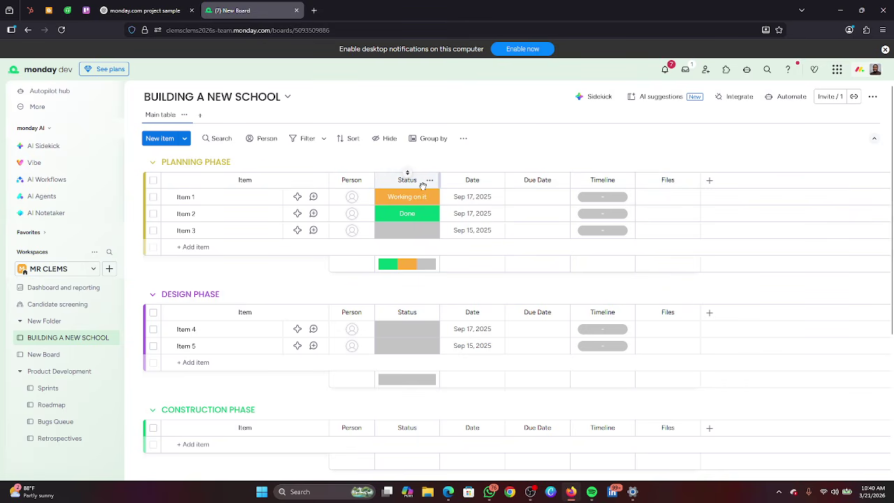
Try the Stuck status on Item 3 in PLANNING PHASE, look at its status note, and reset the status to blank.
click(424, 235)
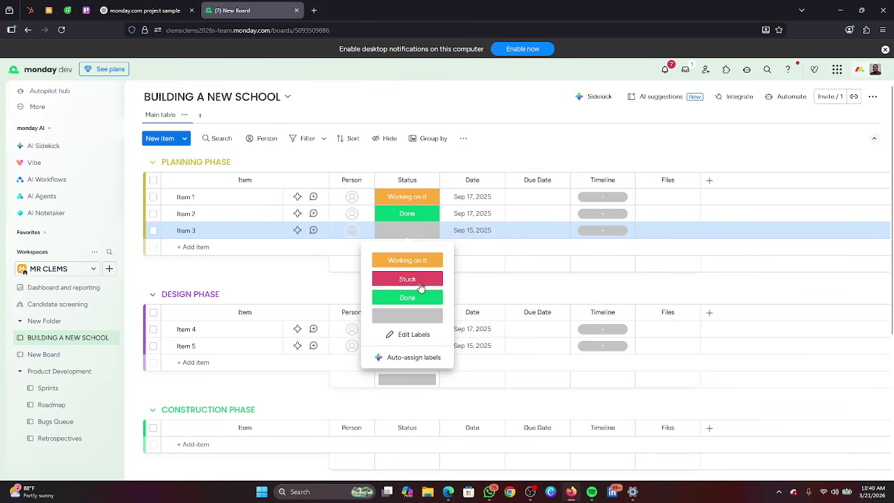
click(418, 279)
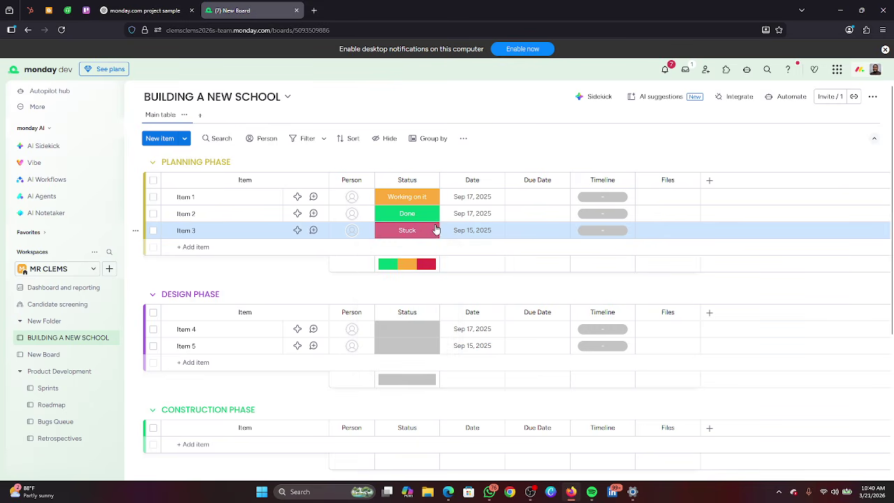
click(434, 229)
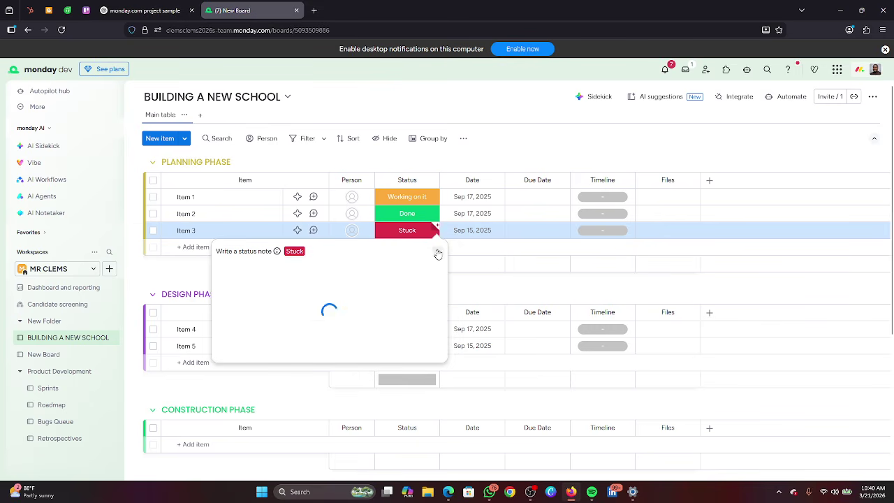
click(436, 250)
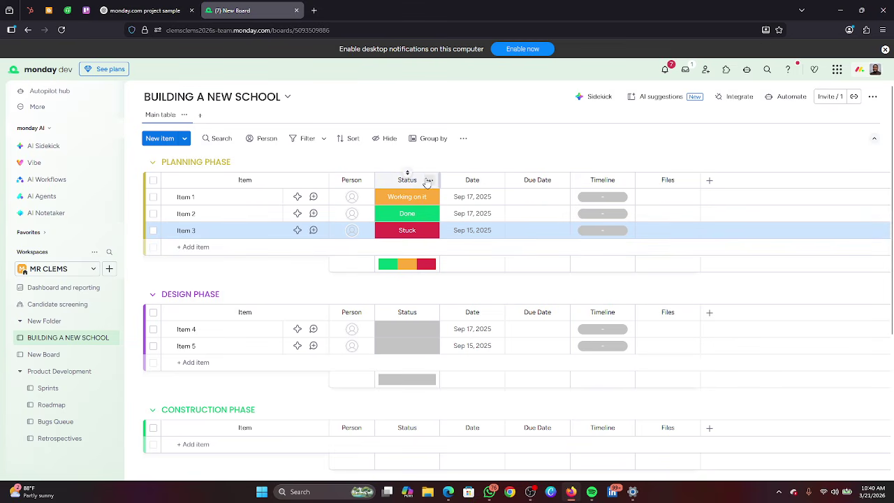
click(419, 234)
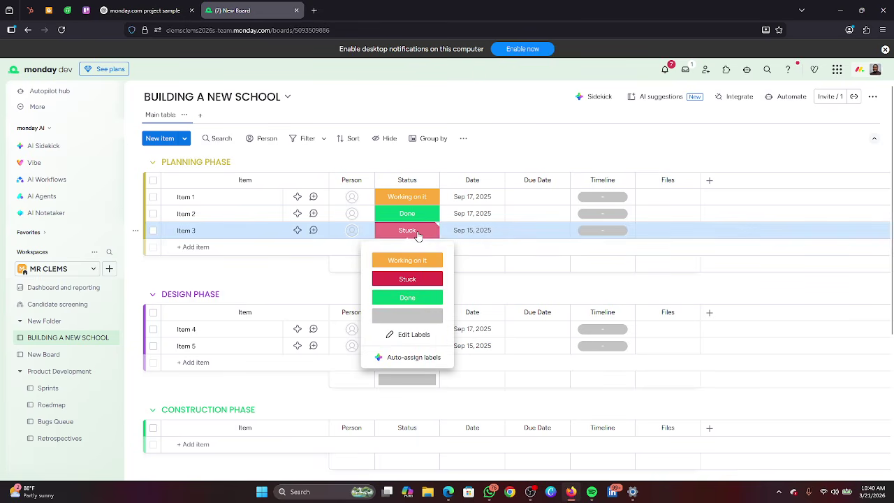
click(412, 318)
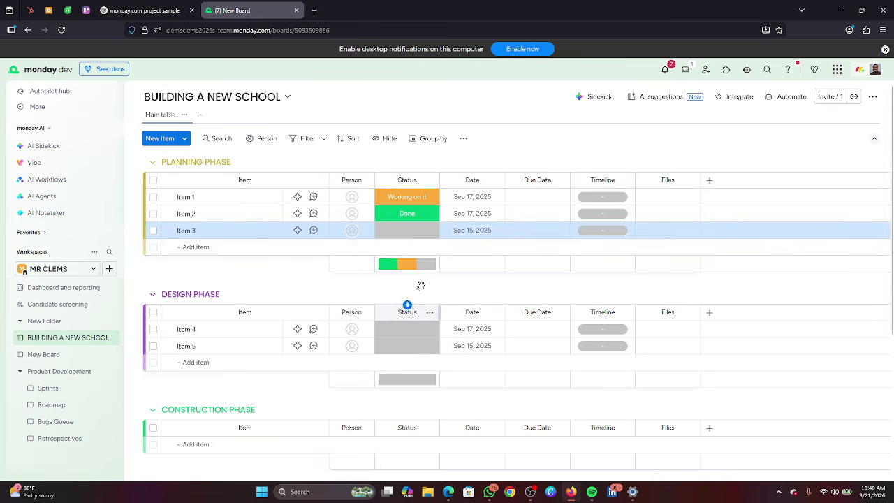
Add a blue "Not Started" label to the Status column's labels and apply the change.
click(422, 231)
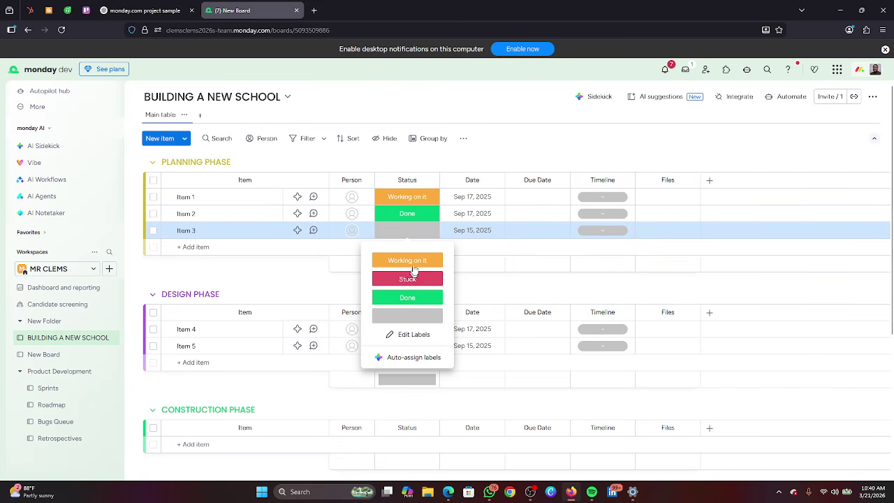
click(403, 333)
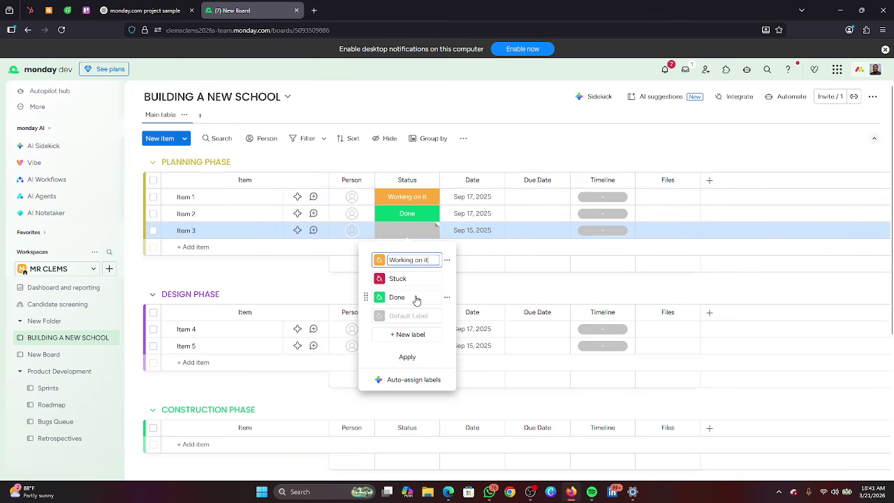
click(415, 334)
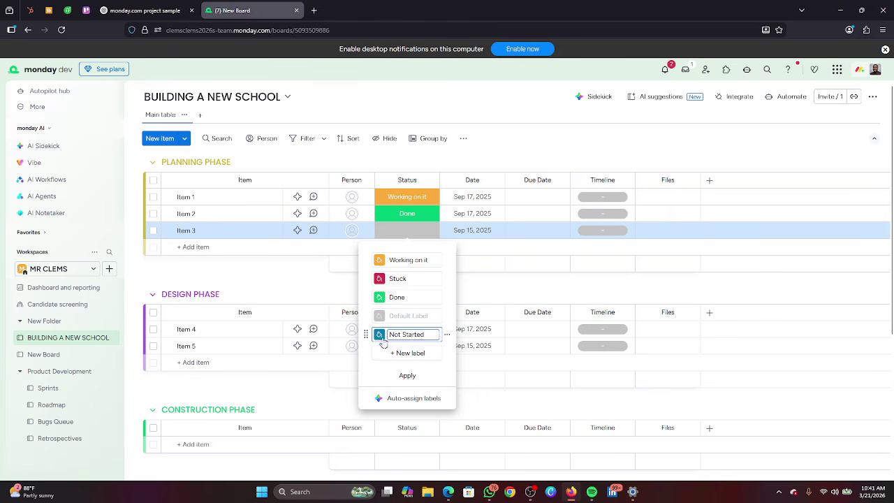
click(447, 338)
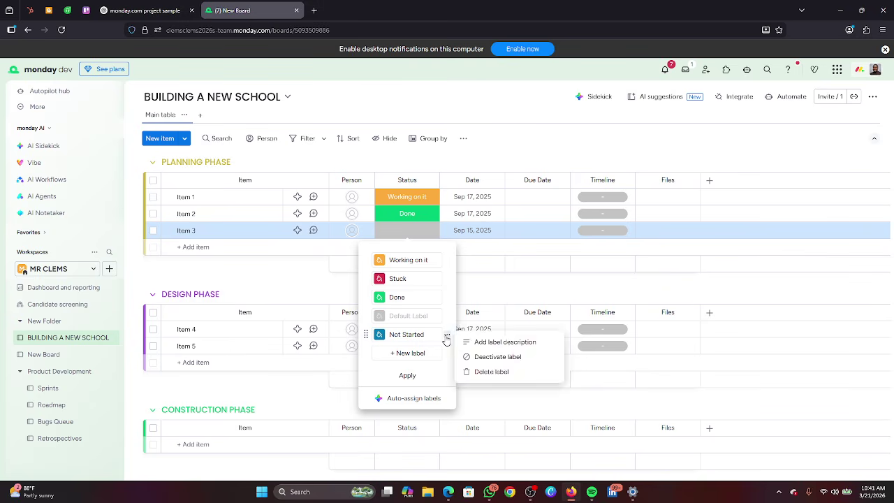
click(447, 338)
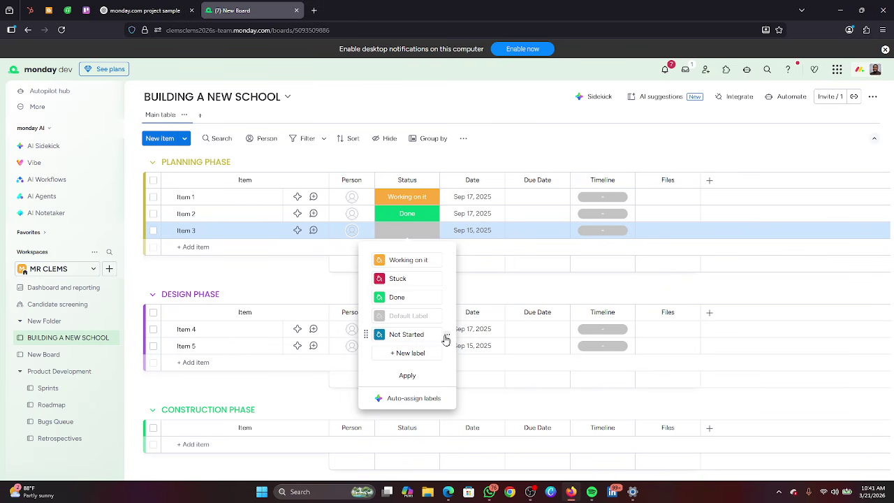
click(407, 375)
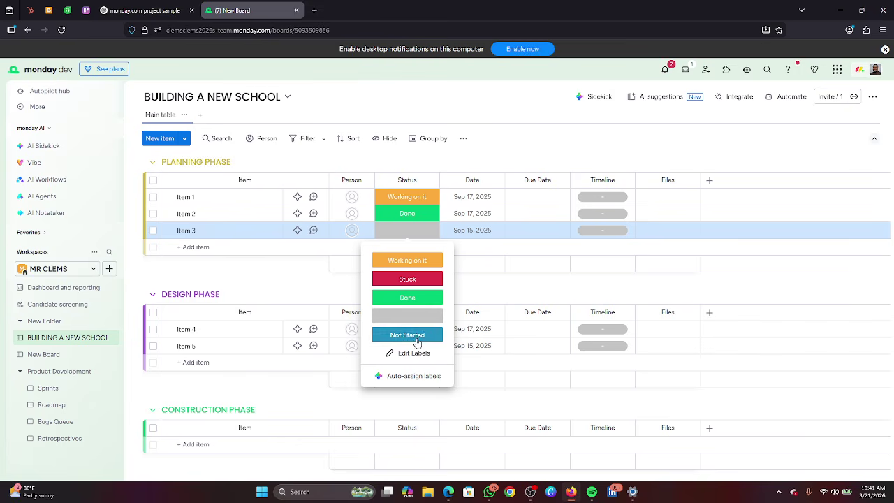
Set the status of Item 3 and Item 1 in PLANNING PHASE to Not Started.
click(430, 333)
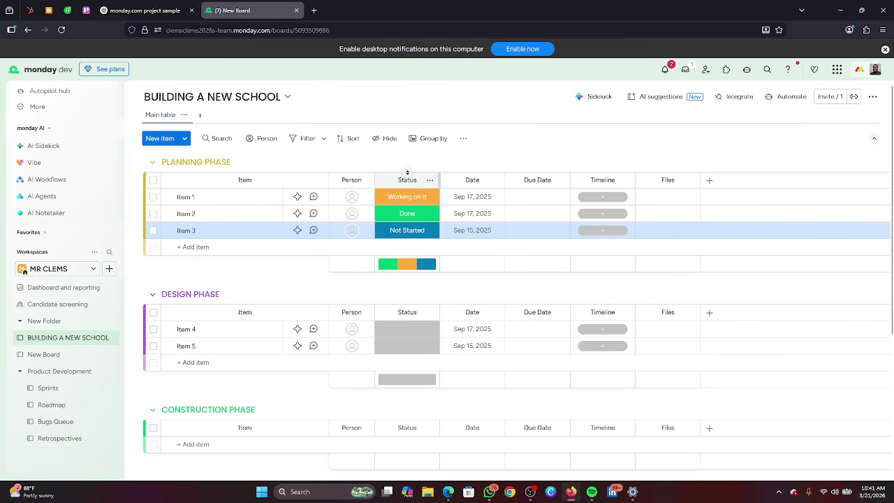
click(411, 199)
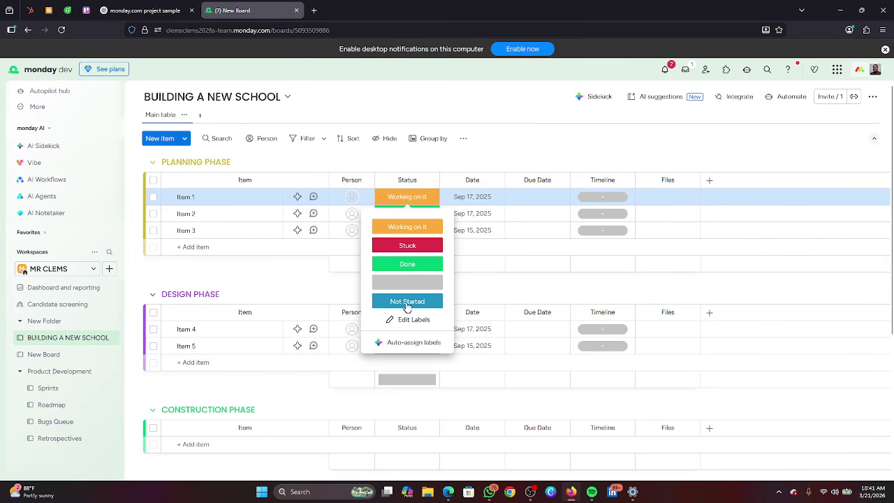
click(407, 302)
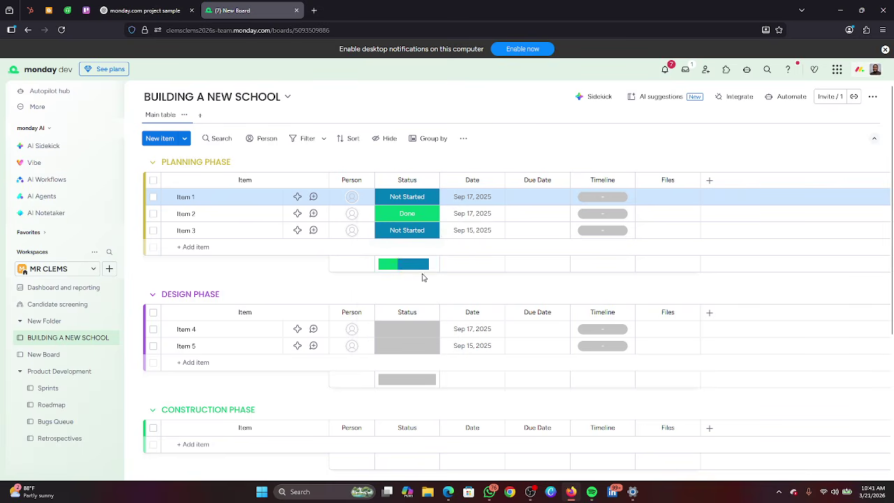
click(422, 199)
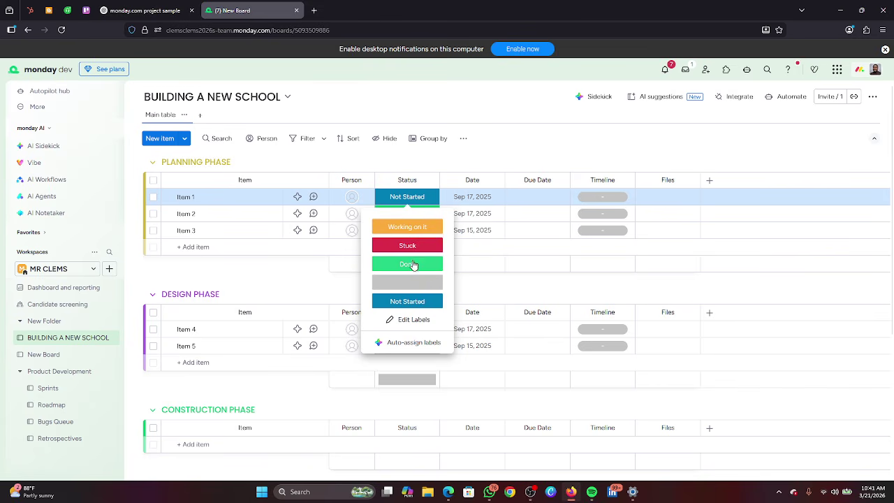
click(517, 149)
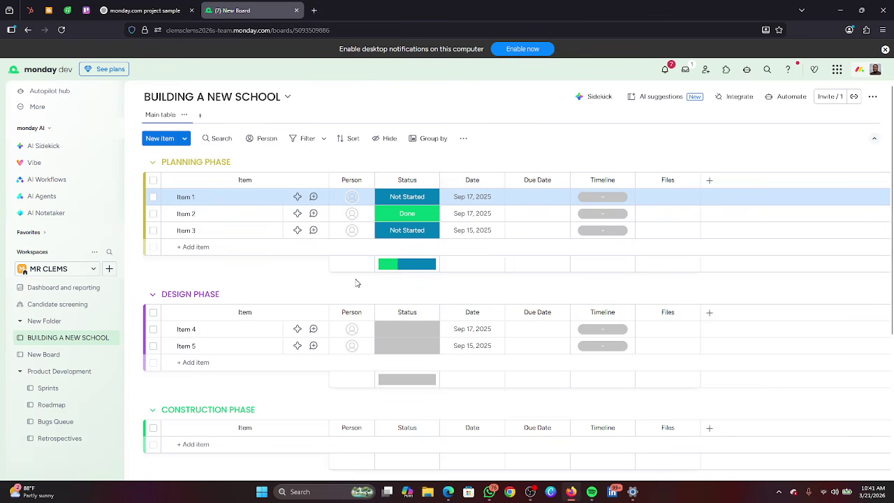
Add a new group at the end of the board, and rename the COMPLETED group to STUCK with a red color.
scroll(325, 343, down, 3)
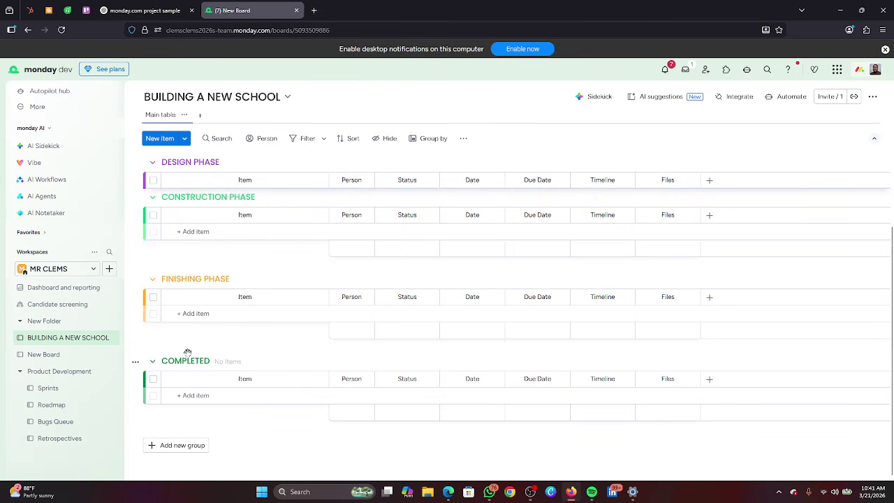
click(187, 447)
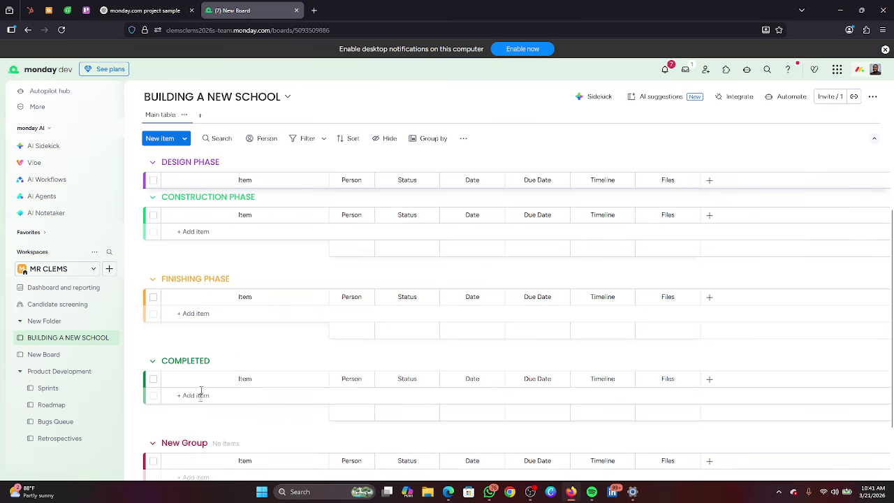
click(185, 360)
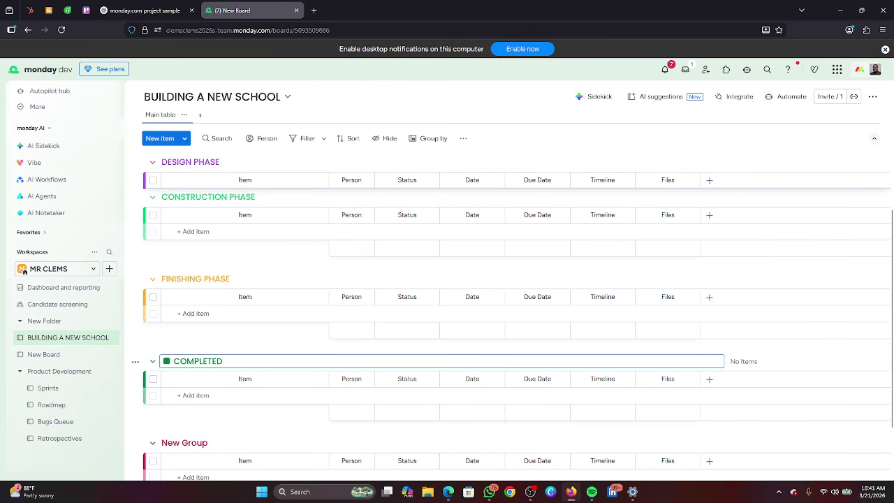
key(BackSpace)
key(BackSpace)
key(BackSpace)
click(167, 361)
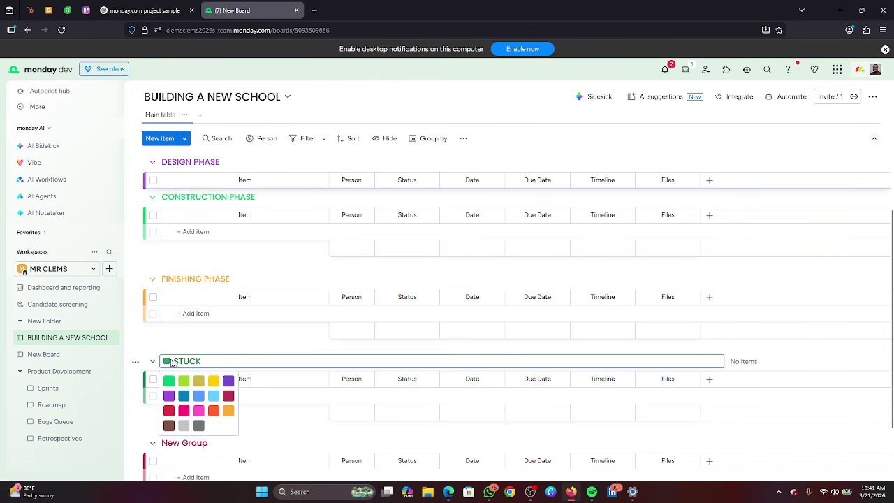
click(169, 411)
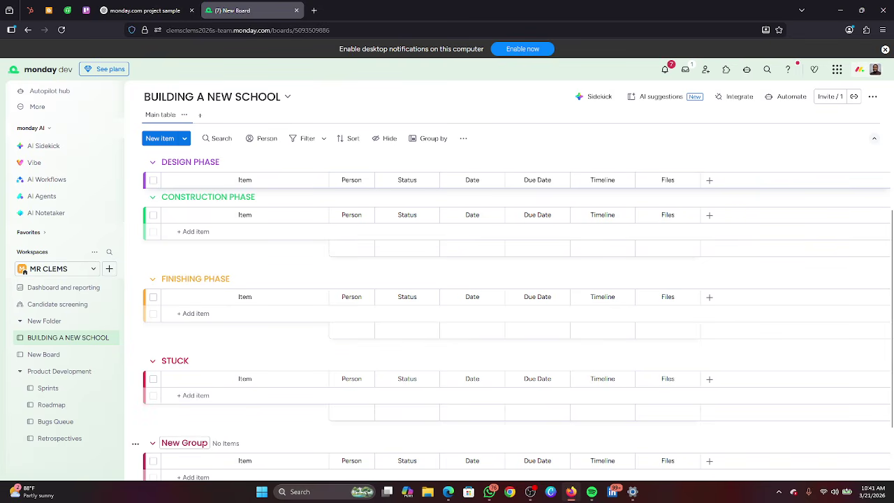
Rename the new last group to COMPLETED and color it dark green.
click(184, 443)
key(BackSpace)
key(BackSpace)
key(BackSpace)
key(BackSpace)
key(BackSpace)
key(BackSpace)
key(BackSpace)
key(BackSpace)
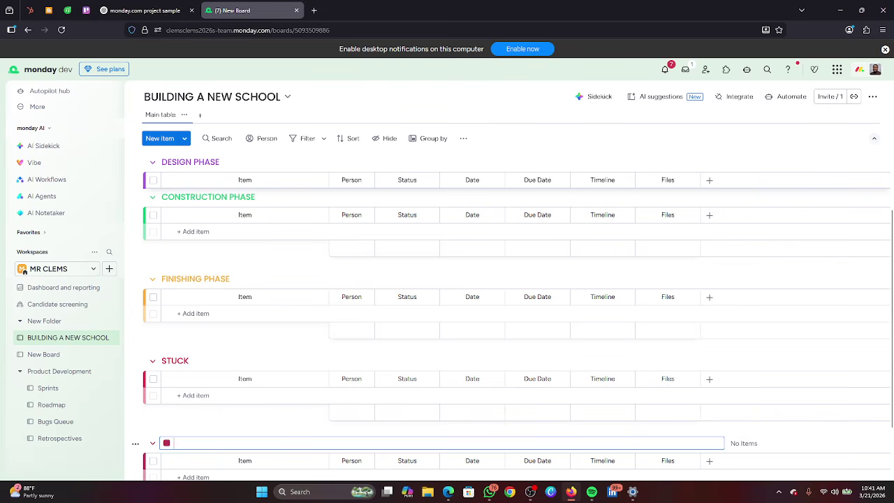
text(COMPLETED)
click(166, 442)
click(169, 417)
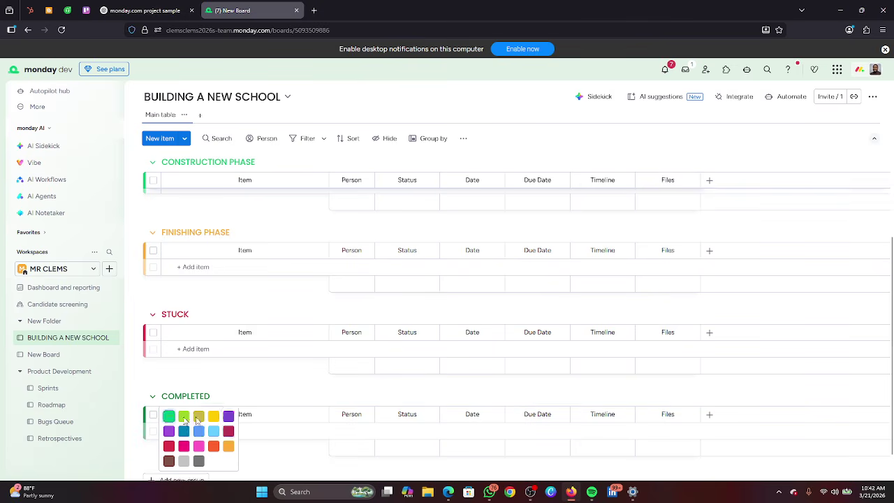
Review the board's groups, check the class chat in the Google Meet window, and return to the monday.com board in Firefox.
scroll(257, 341, up, 5)
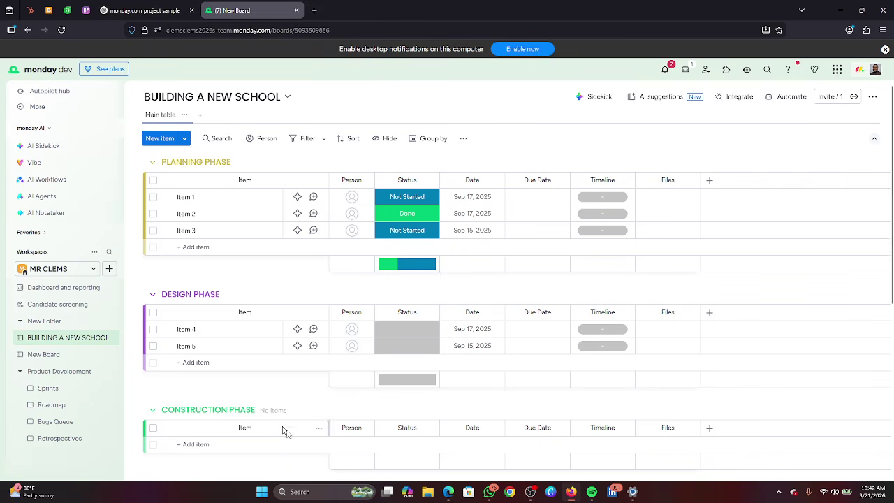
scroll(307, 307, down, 3)
scroll(297, 288, up, 3)
mouse_move(449, 492)
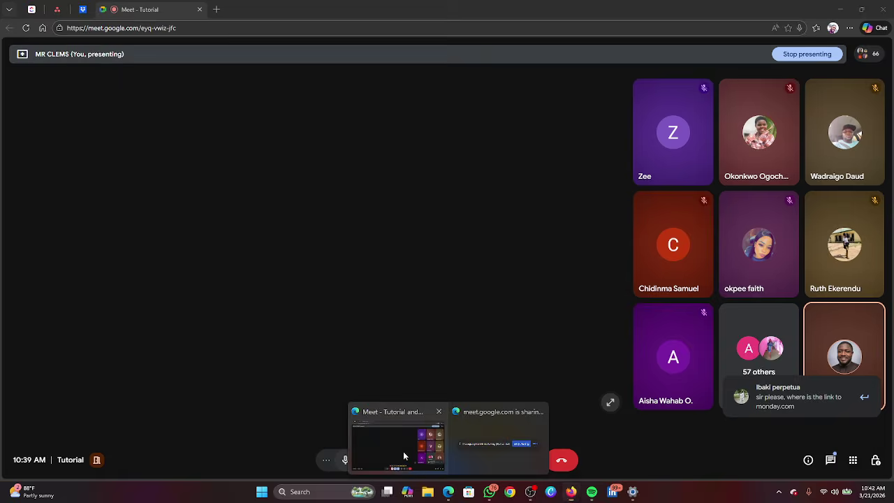
click(403, 451)
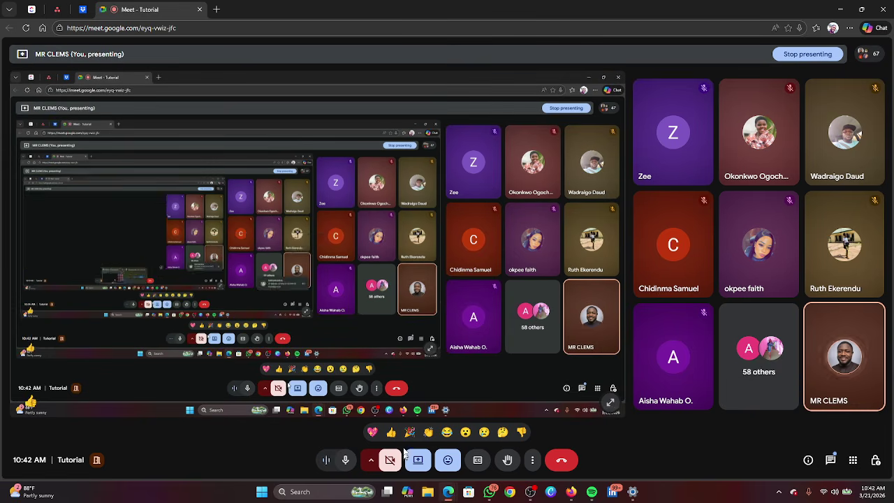
click(831, 461)
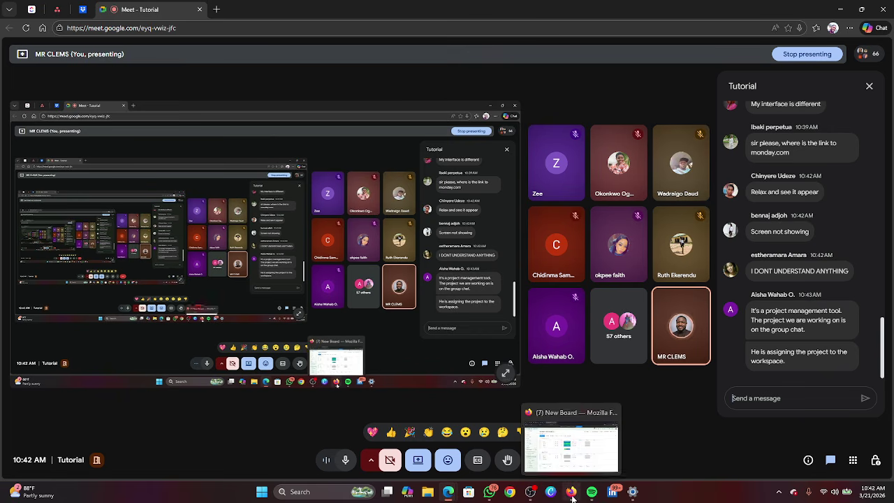
click(559, 455)
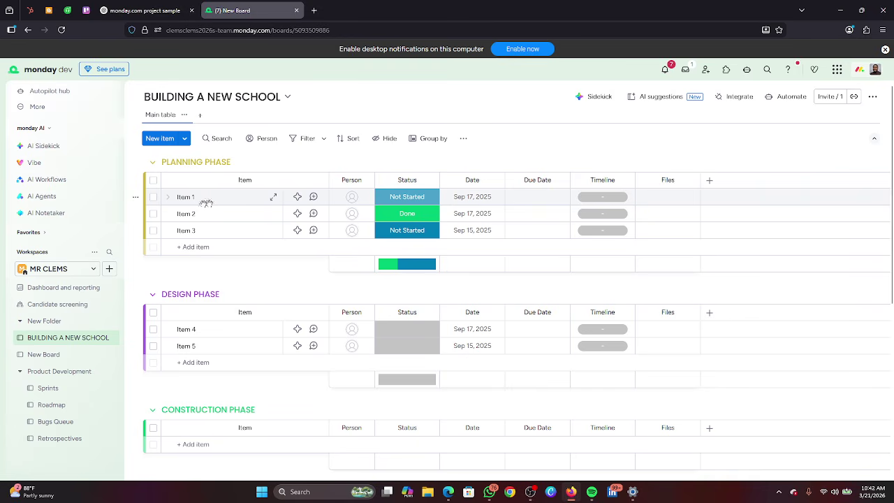
Rename the Item column of the board to Task.
click(255, 180)
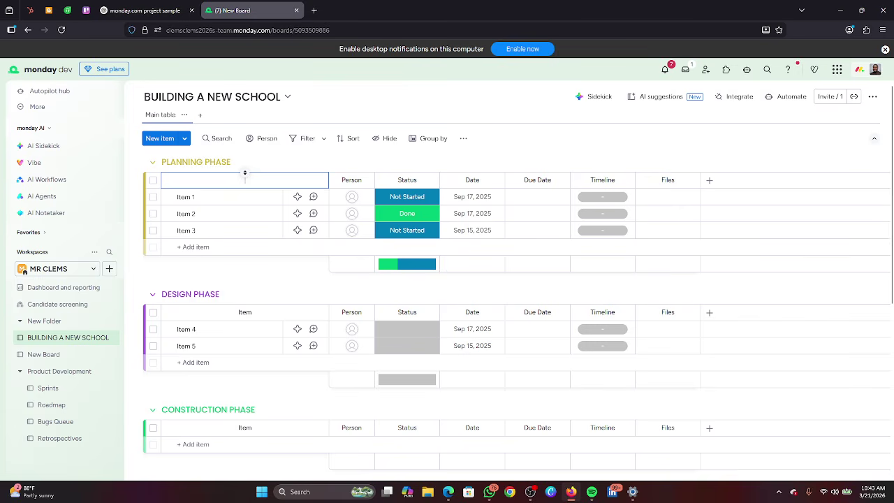
text(t)
click(289, 291)
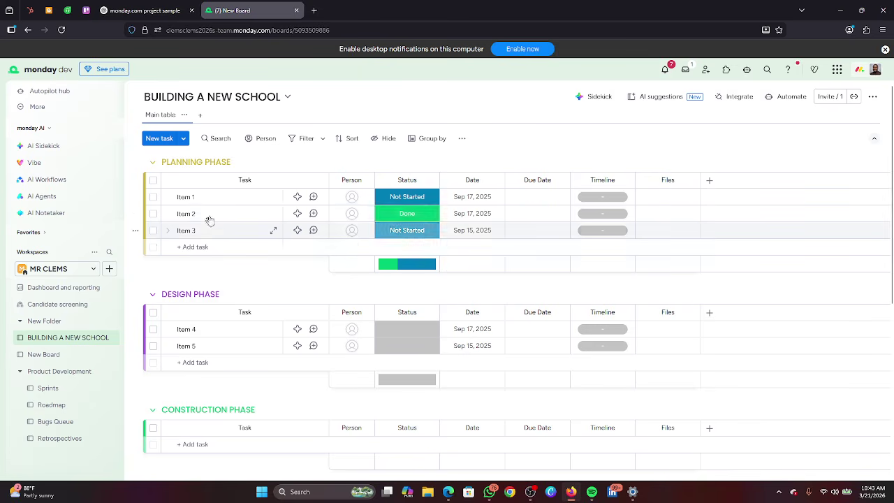
Rename Item 1 in PLANNING PHASE as "Project proposal Creation" and close any opened item details.
click(211, 201)
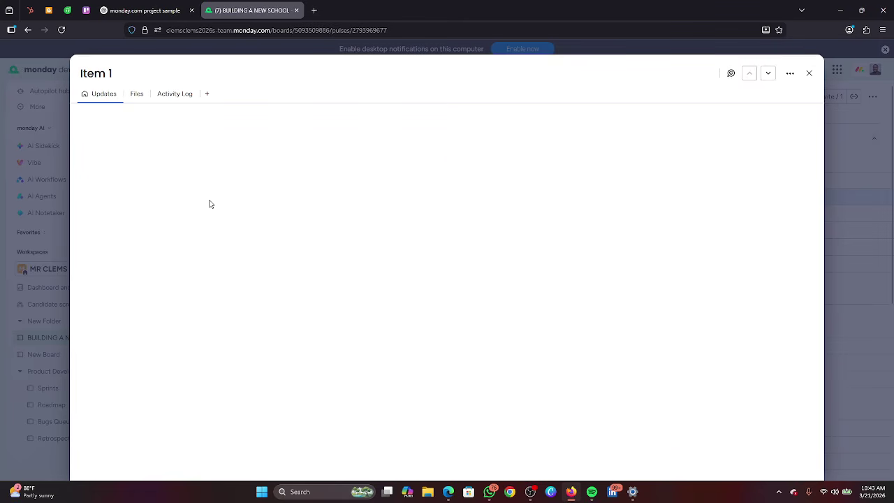
click(809, 72)
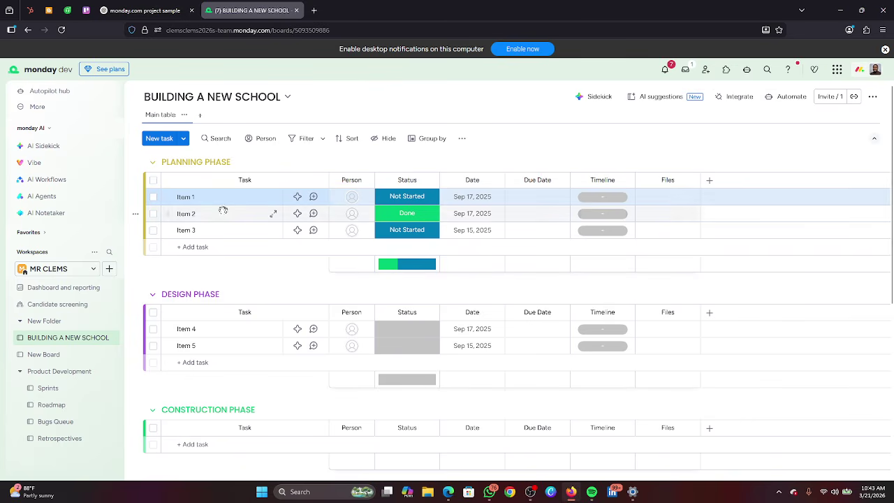
double_click(193, 196)
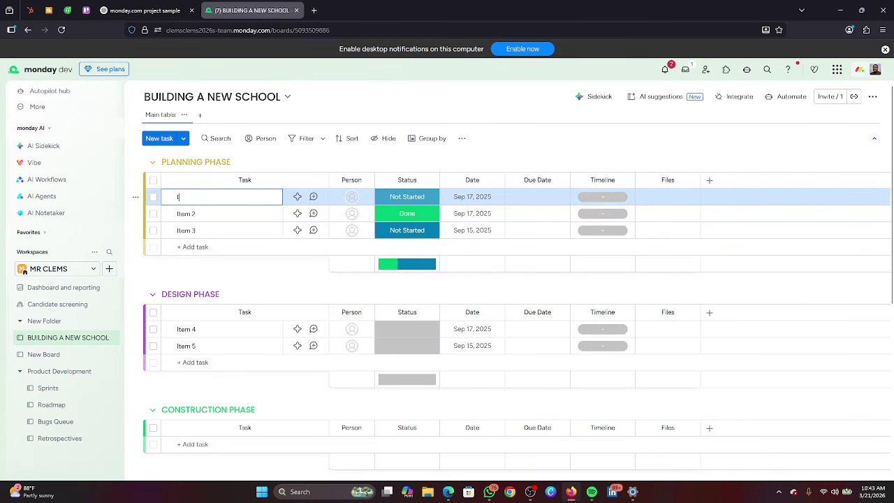
key(BackSpace)
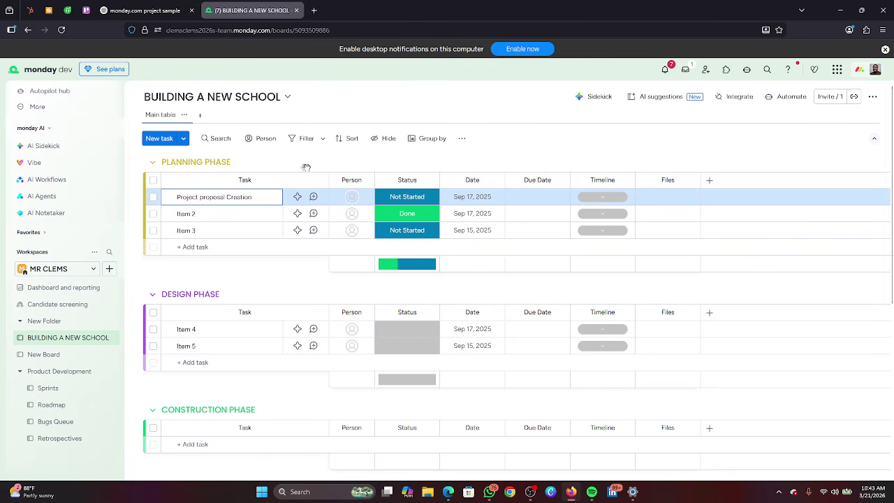
click(248, 215)
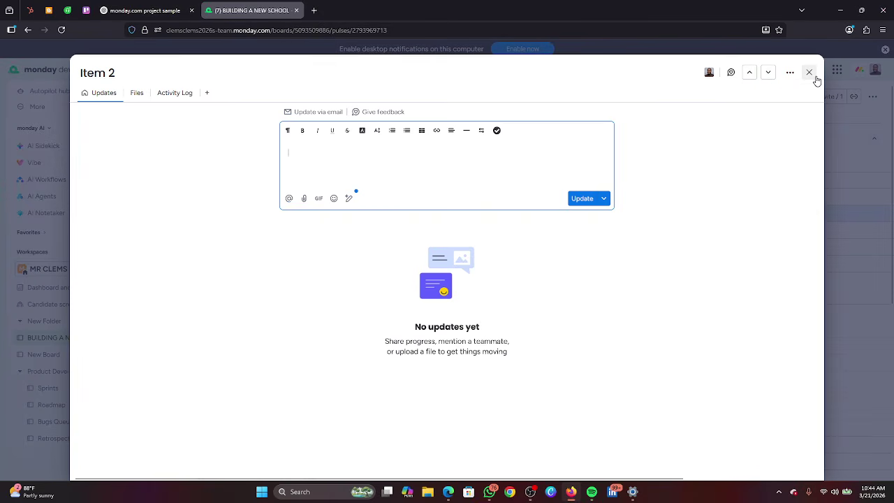
click(808, 73)
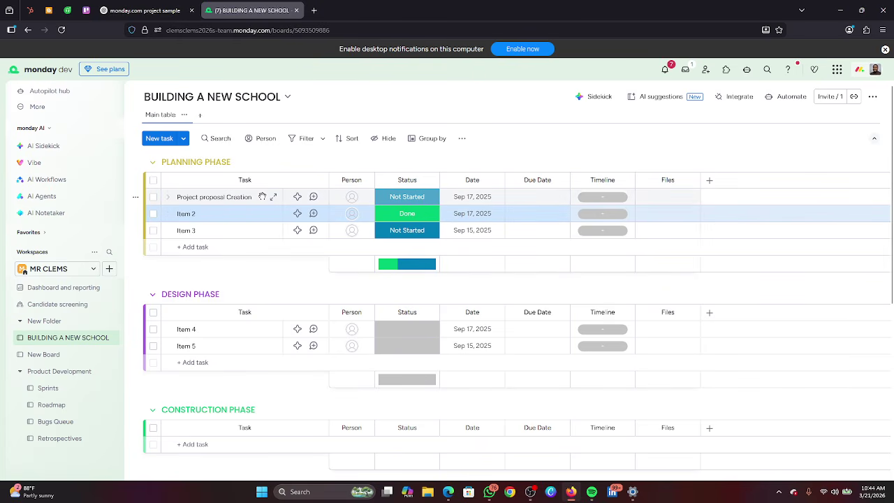
Assign the third suggested team member to Project proposal Creation and set the task's date to April 1, 2026.
click(352, 199)
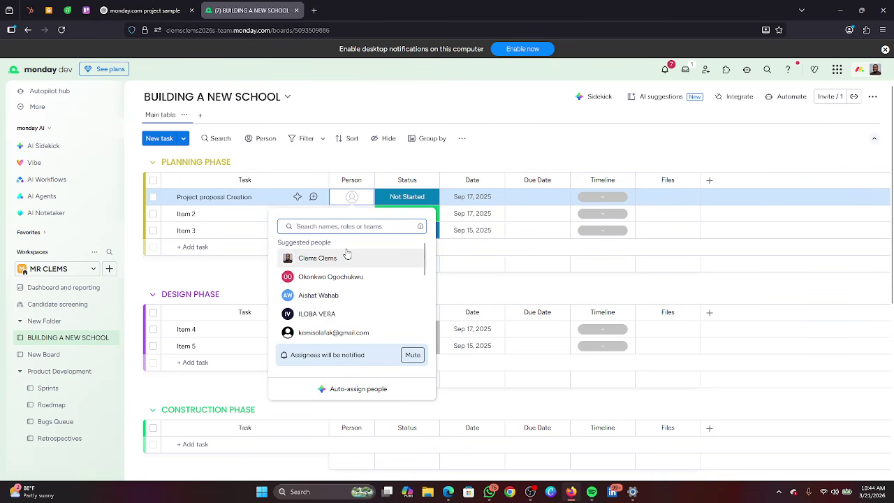
click(342, 295)
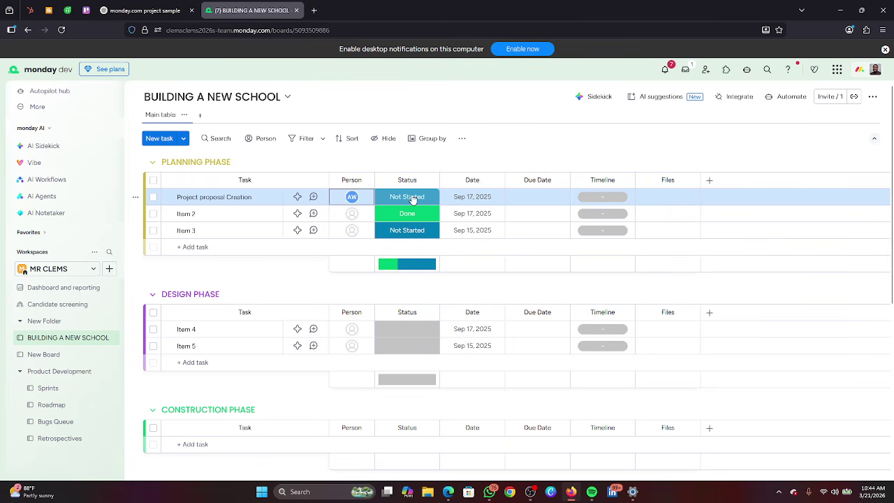
click(473, 201)
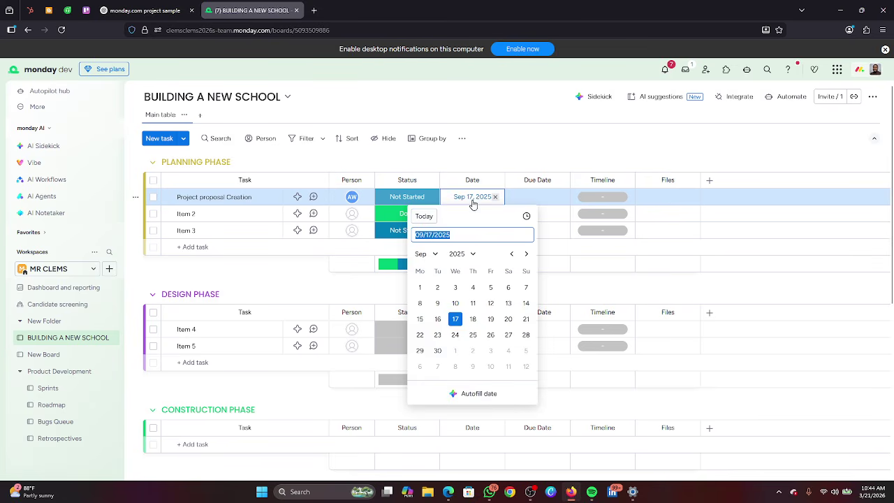
click(463, 254)
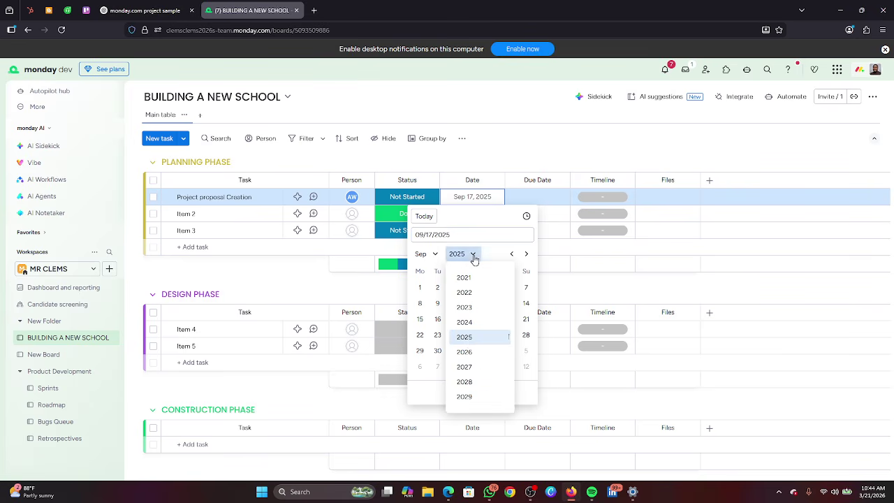
click(465, 352)
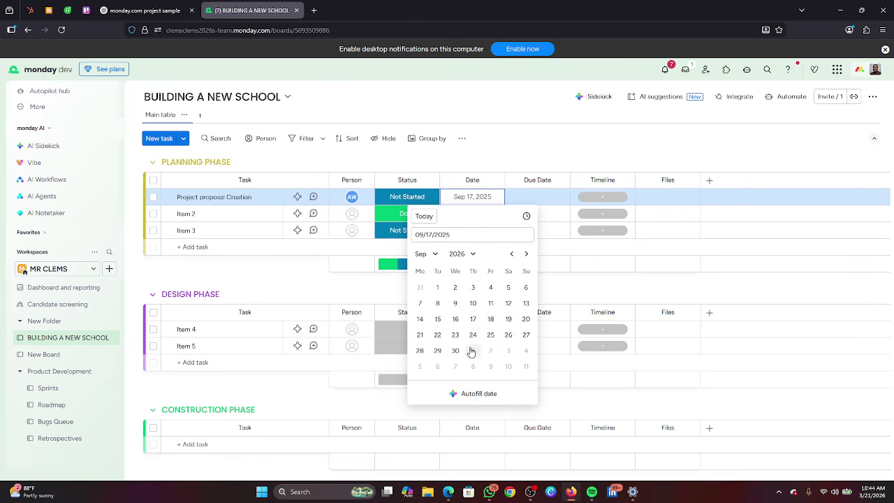
click(427, 255)
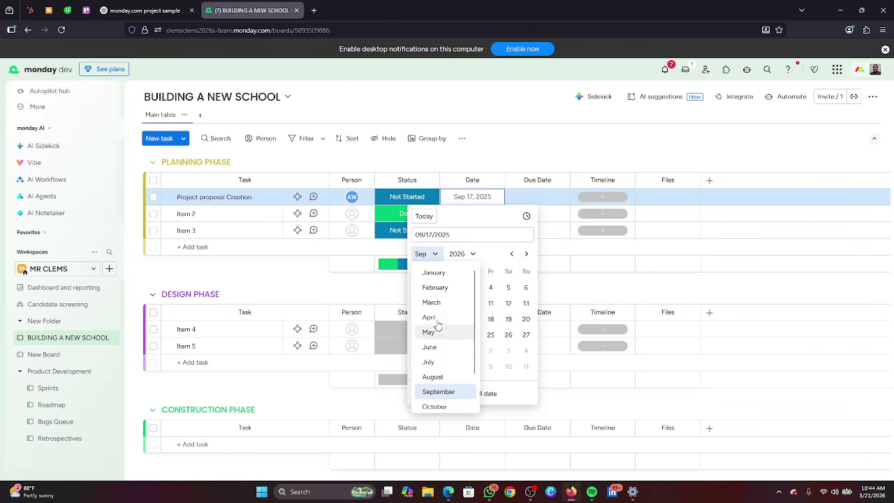
click(436, 321)
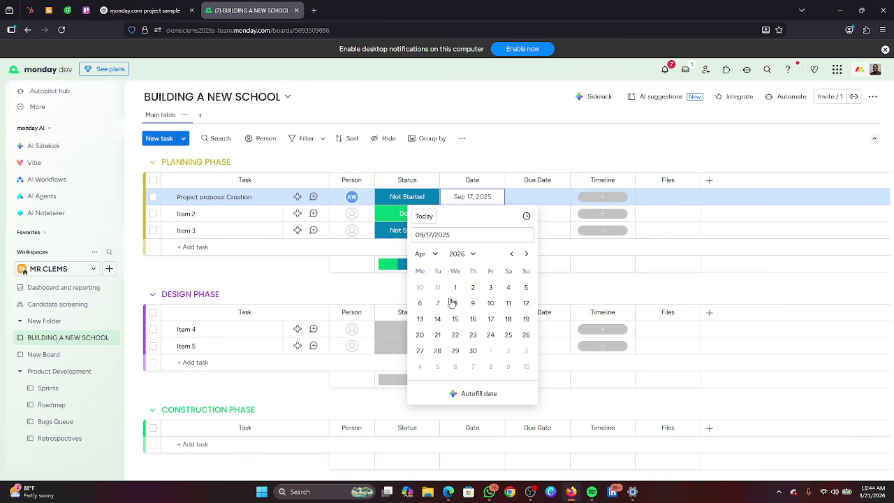
click(456, 290)
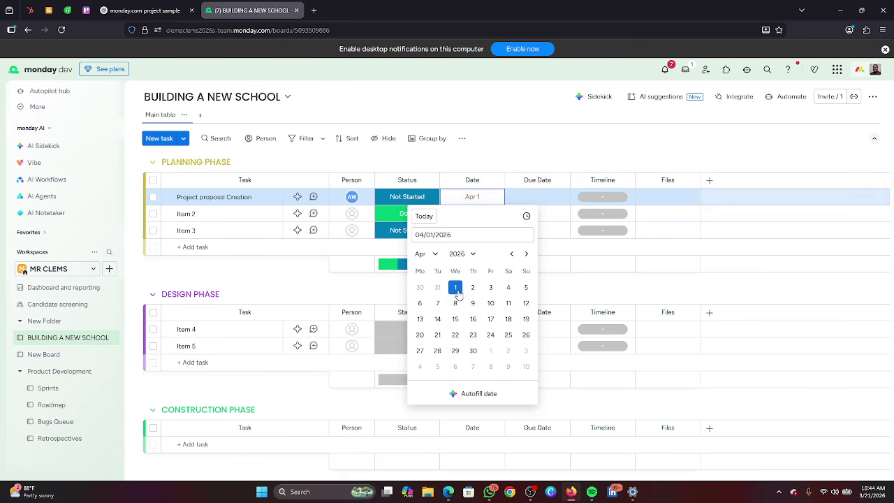
Rename the Date column to Start Date.
click(472, 178)
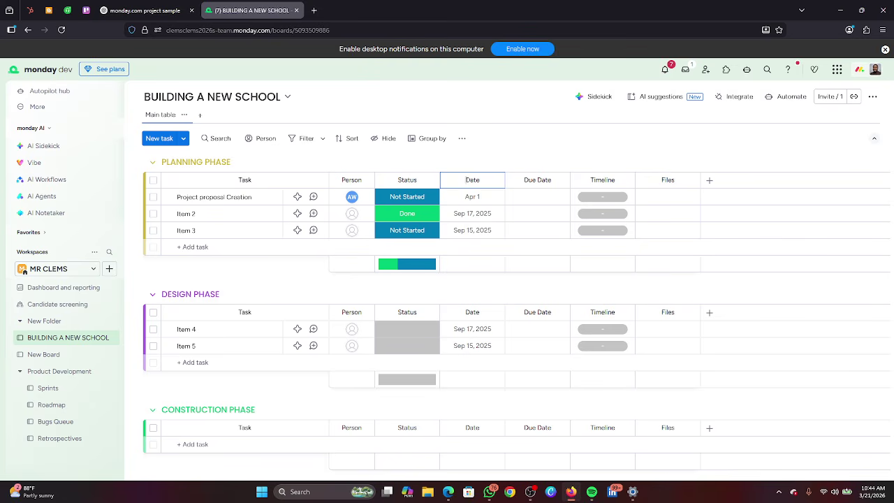
key(Home)
text(START)
key(BackSpace)
key(BackSpace)
key(BackSpace)
key(BackSpace)
key(BackSpace)
text(tate)
key(BackSpace)
key(BackSpace)
key(BackSpace)
text(rt)
key(Return)
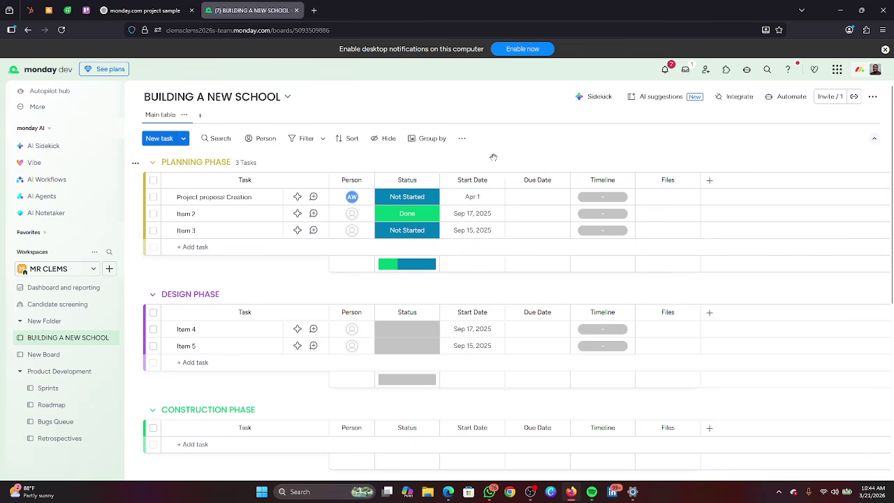
Set the due date of Project proposal Creation to April 15, 2026.
click(523, 202)
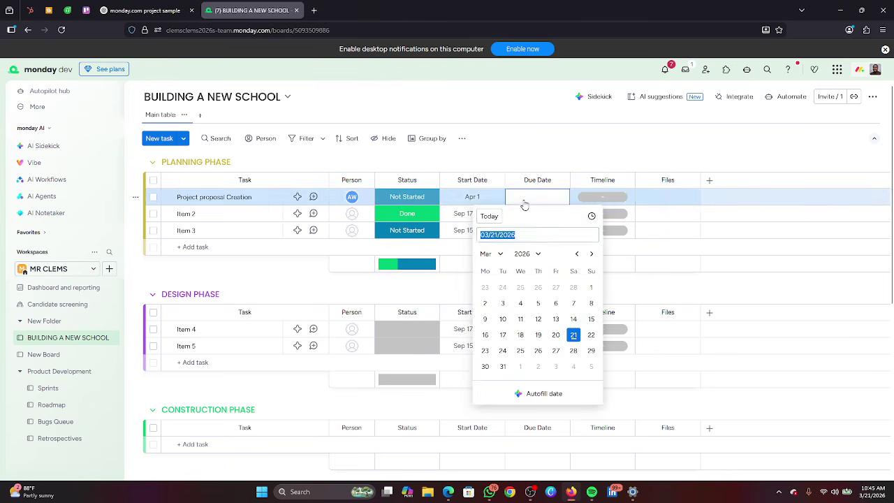
click(503, 256)
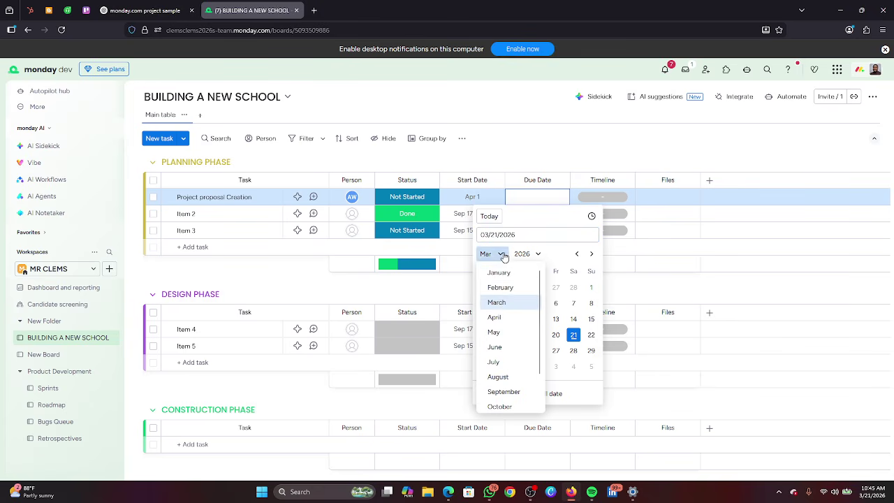
click(500, 321)
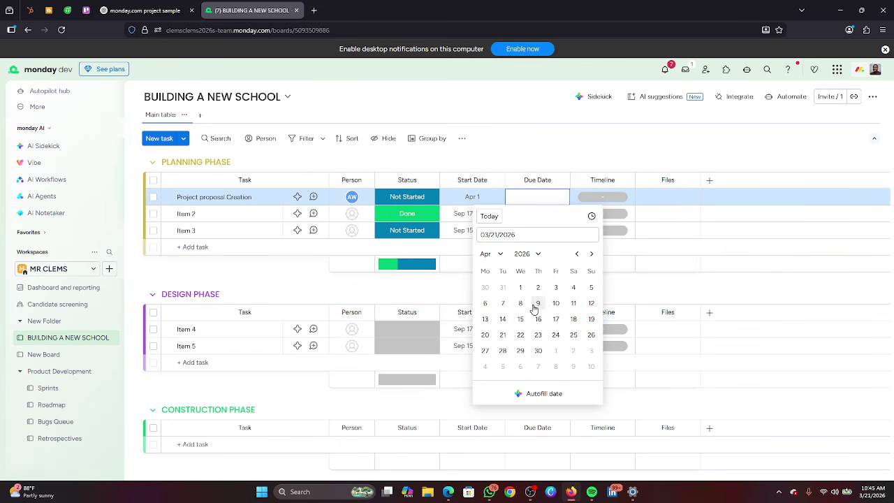
click(521, 321)
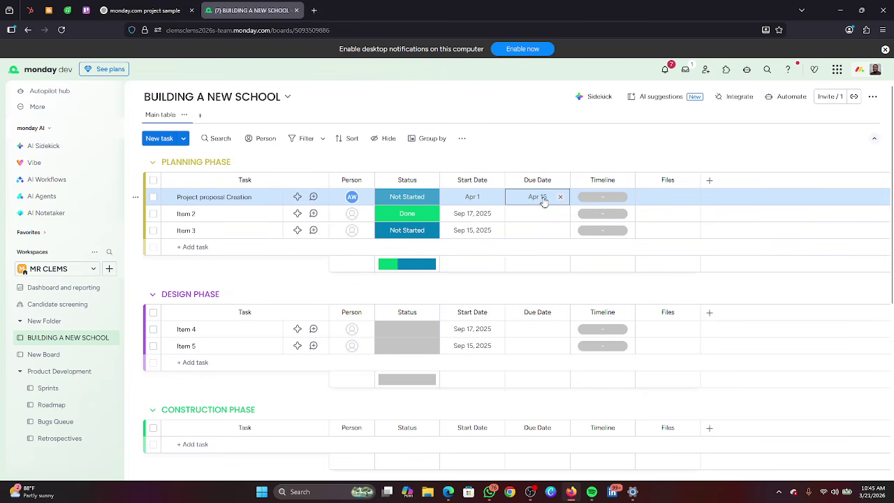
Set the timeline of Project proposal Creation from April 1 to April 15, 2026.
click(614, 199)
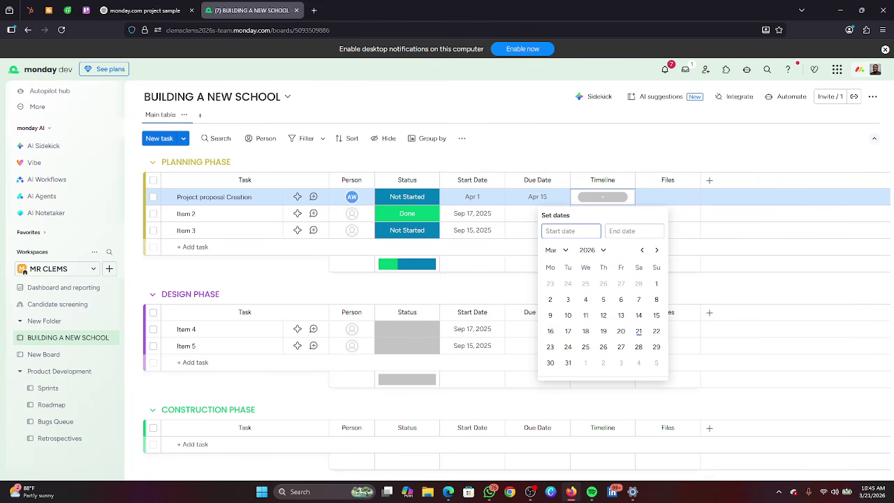
text(1)
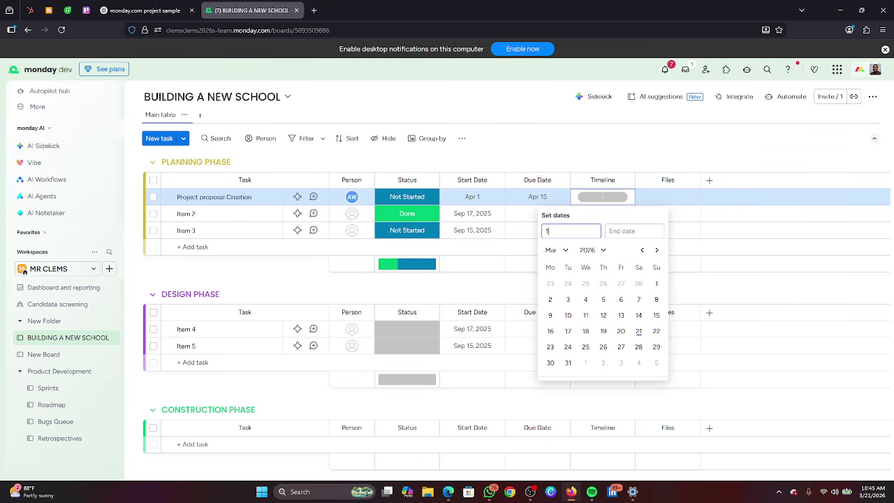
click(565, 252)
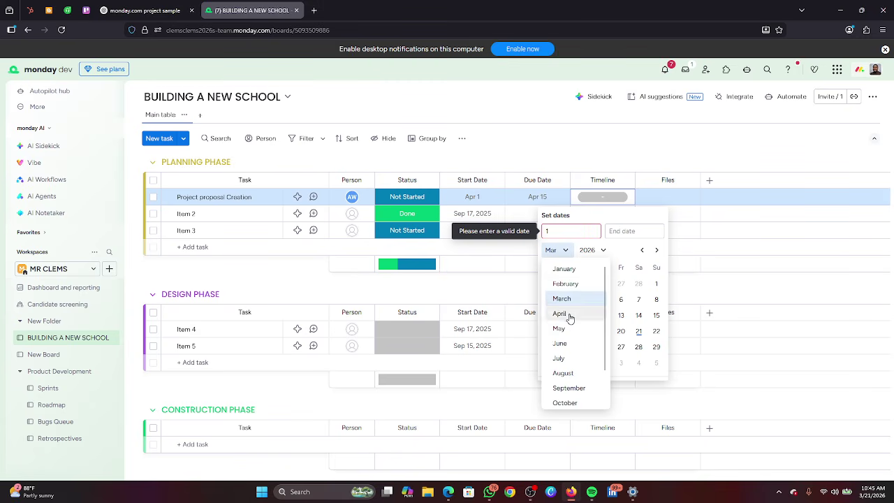
click(569, 316)
click(585, 284)
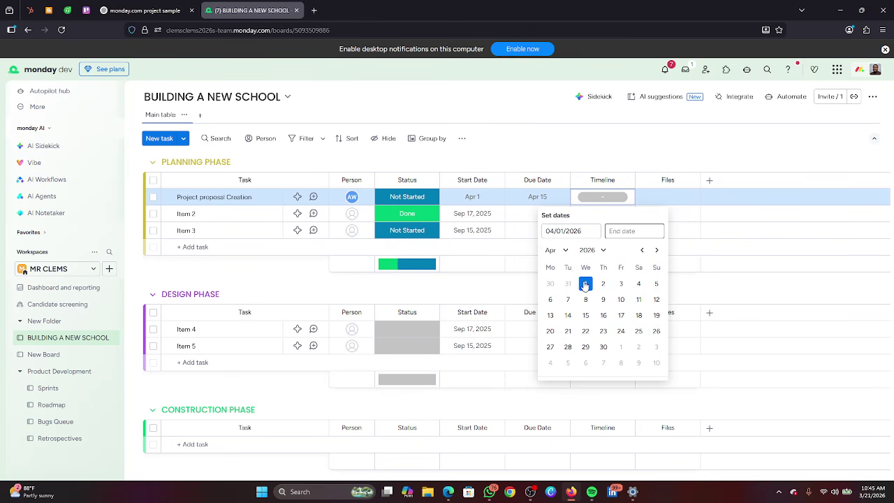
click(616, 233)
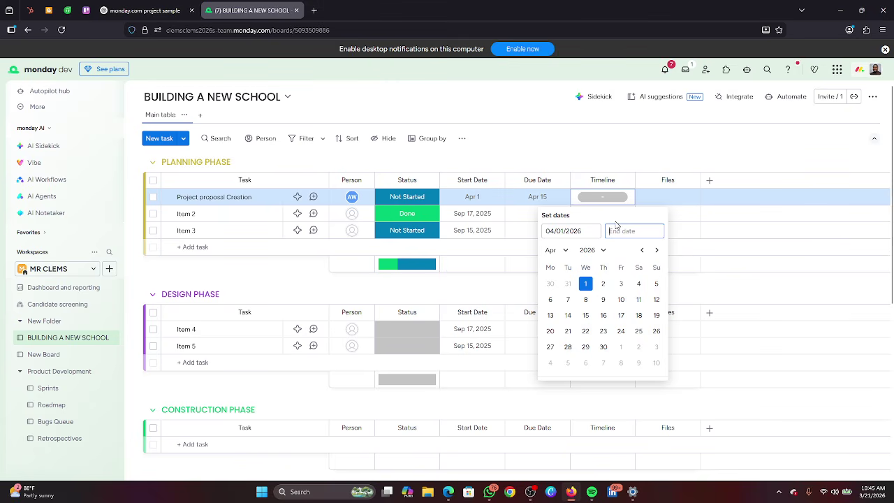
click(587, 316)
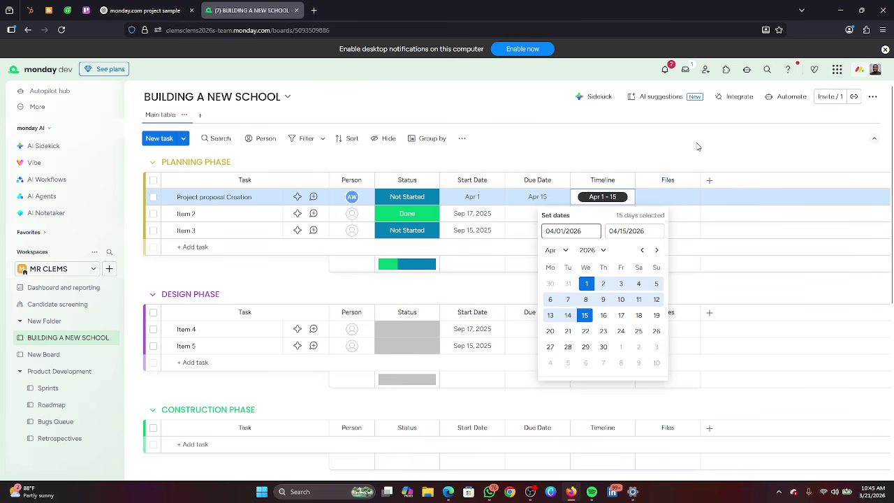
click(698, 147)
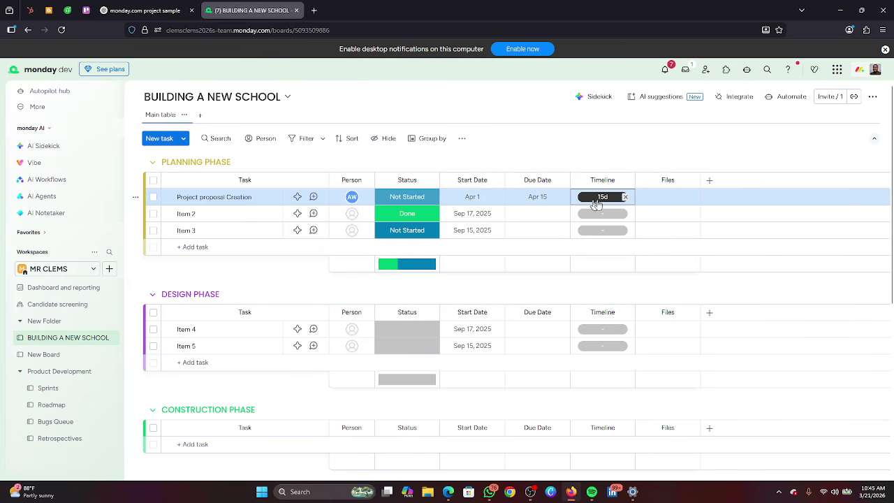
Check the class chat in the Google Meet window, close the chat, and return to the monday.com board in Firefox.
mouse_move(449, 489)
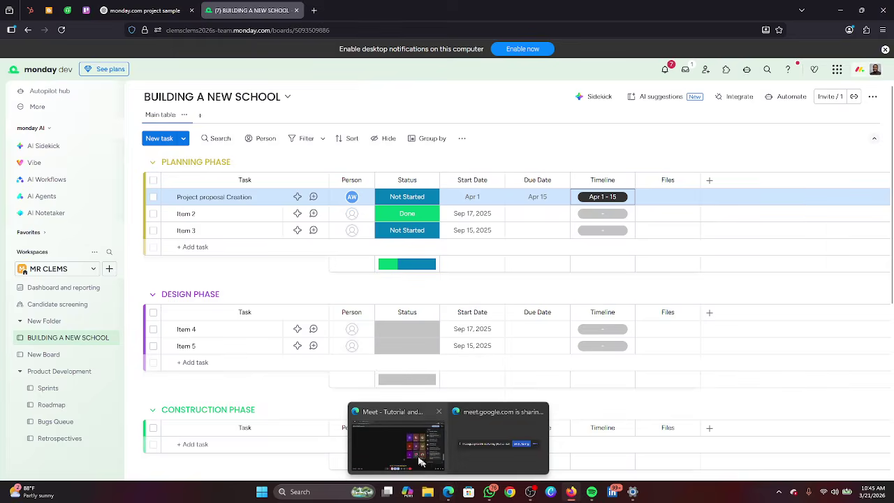
click(401, 447)
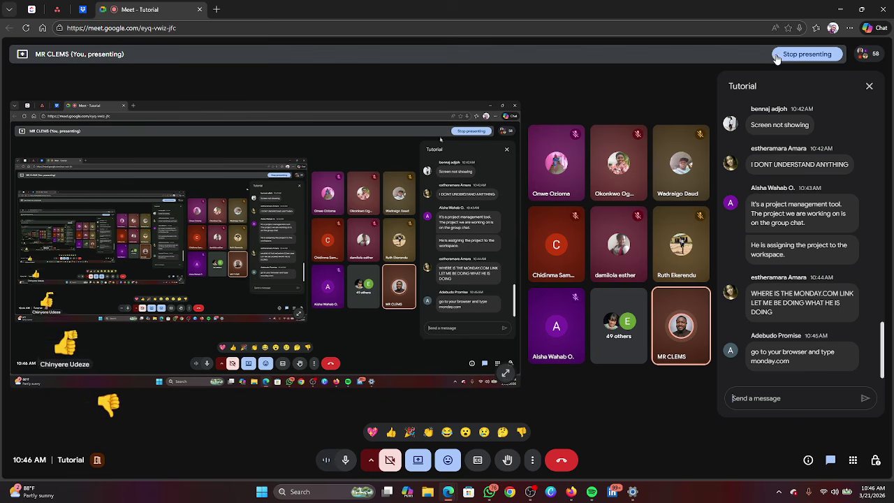
click(869, 86)
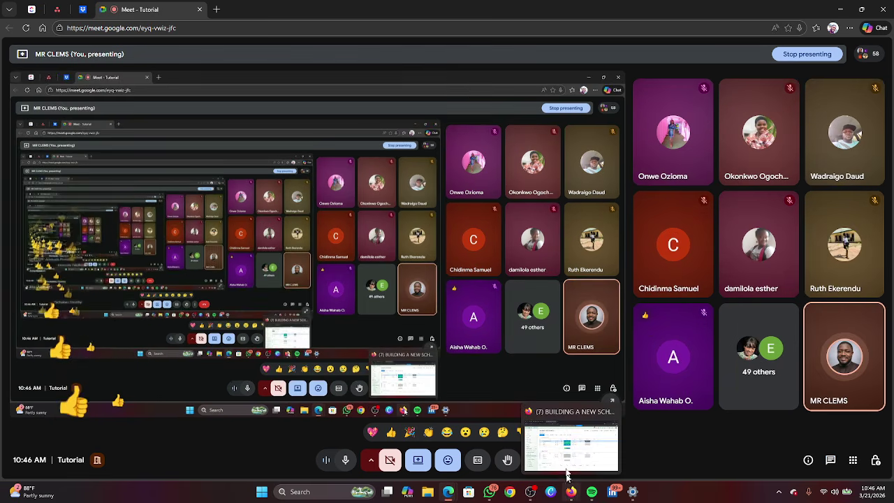
click(572, 492)
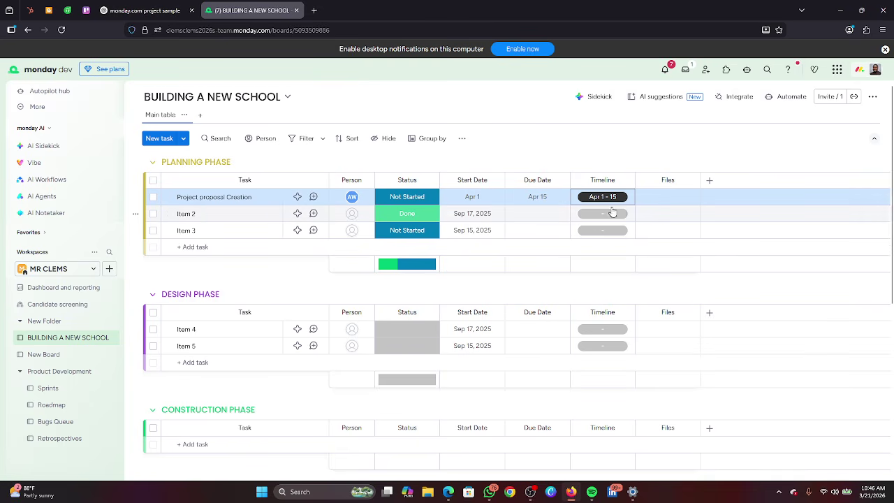
Rename Item 2 in PLANNING PHASE as "Feasibility study".
click(196, 215)
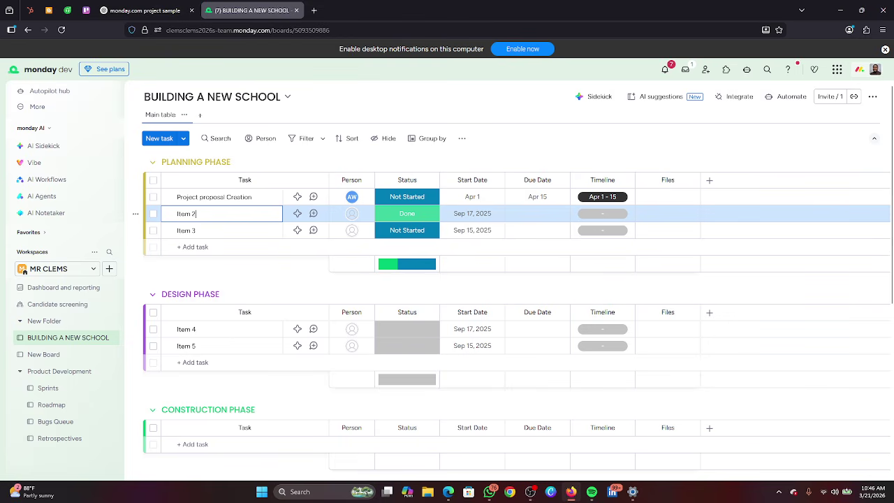
key(BackSpace)
key(BackSpace)
key(BackSpace)
key(BackSpace)
key(BackSpace)
key(BackSpace)
key(BackSpace)
key(BackSpace)
key(BackSpace)
text(Feasibi)
text(lity study)
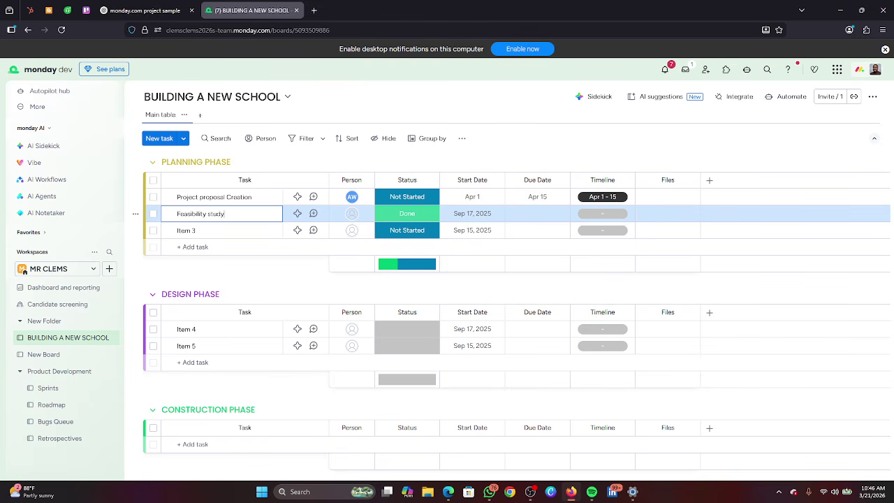
Confirm the Feasibility study name and rename Item 3 in the PLANNING PHASE group as "Land acquisition".
key(Return)
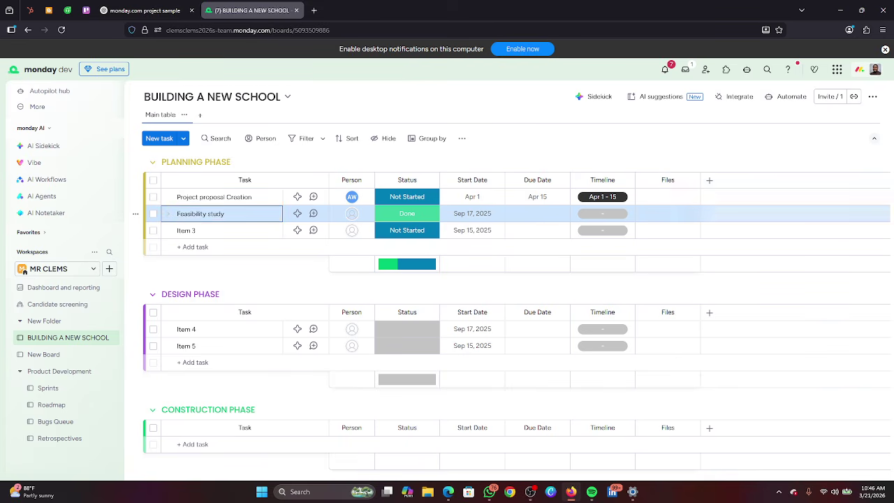
click(198, 232)
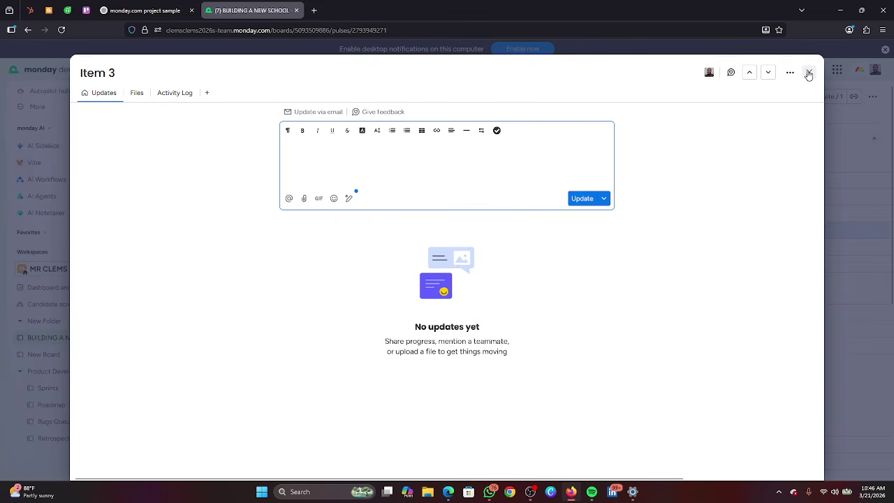
click(809, 73)
click(193, 231)
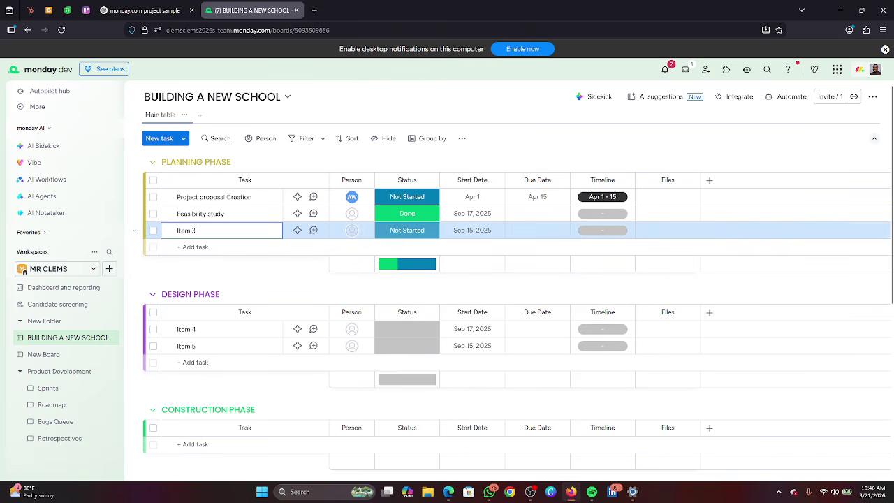
key(BackSpace)
key(BackSpace)
key(BackSpace)
key(BackSpace)
key(BackSpace)
key(BackSpace)
text(Land acquisition)
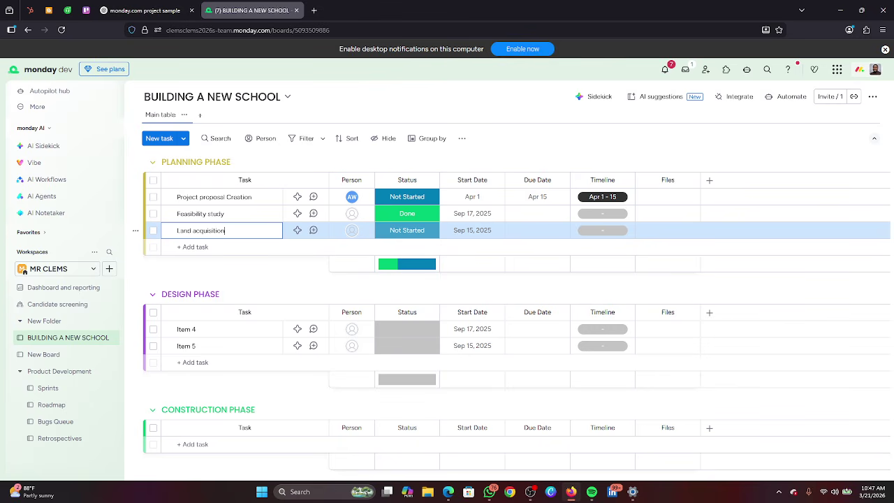
key(Return)
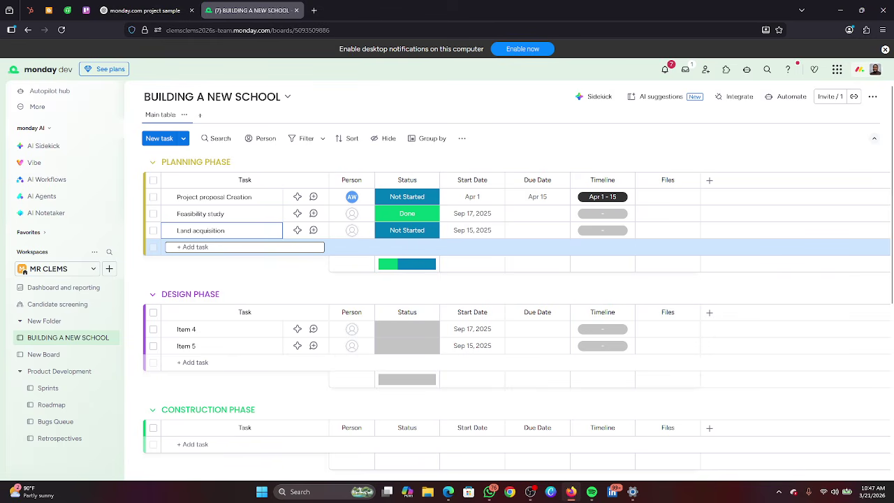
Add the tasks "site inspection" and "government approval/permit" to the PLANNING PHASE group.
text(site i)
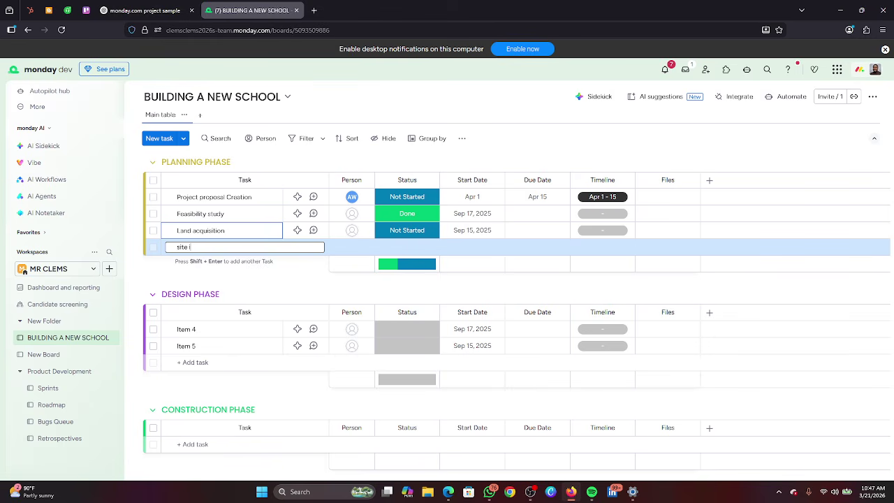
text(nspection)
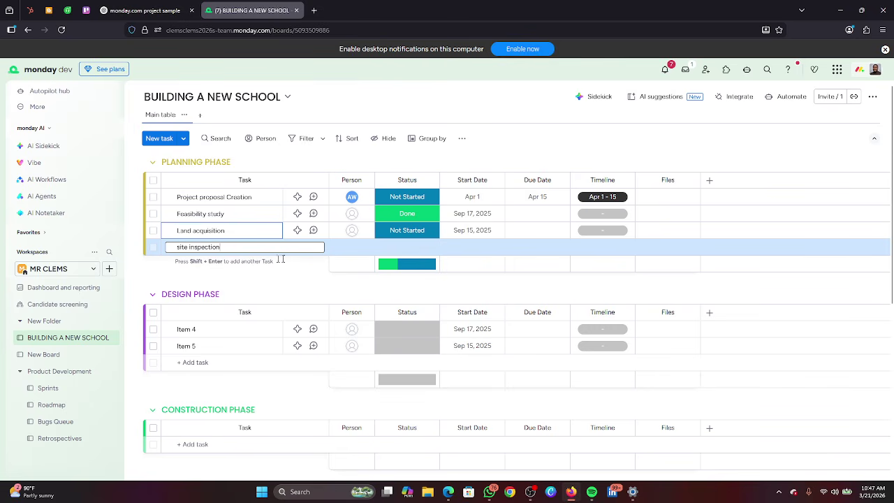
key(Return)
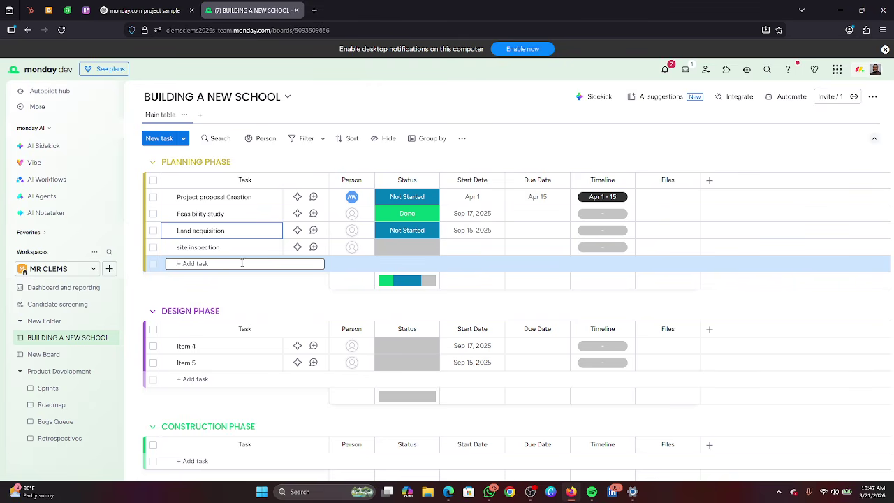
text(government)
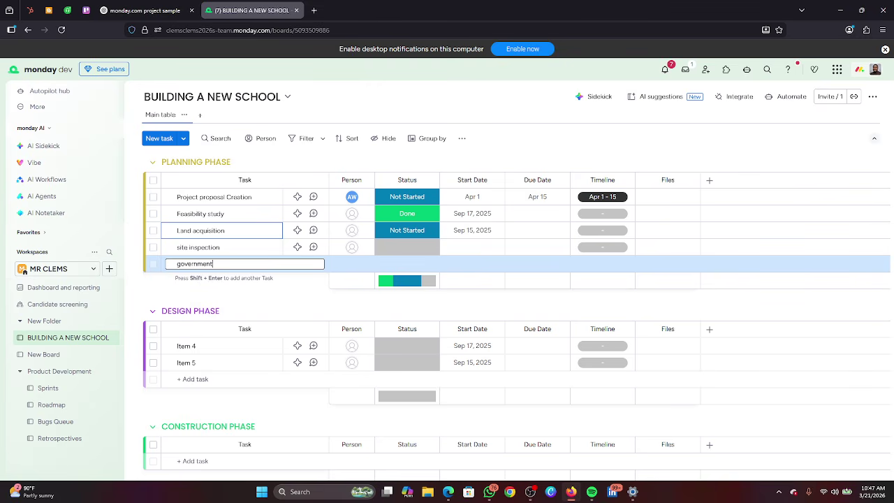
text( approval/permit)
key(Return)
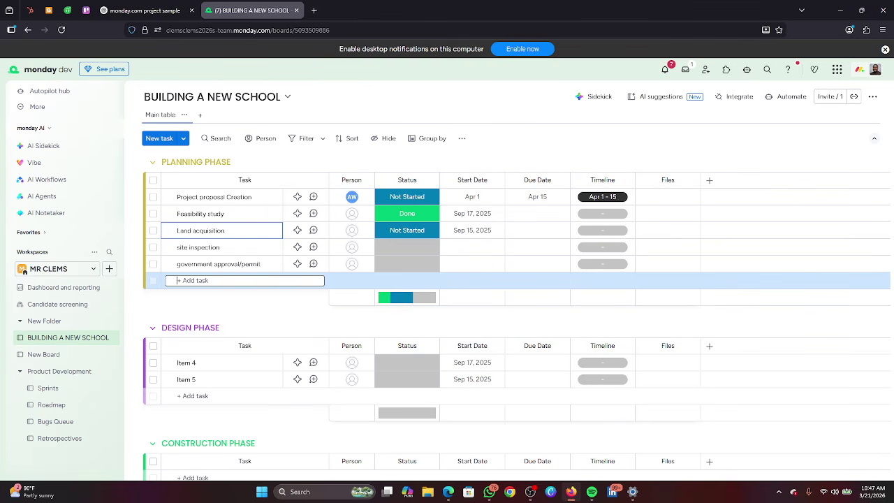
Add the tasks "budget planning" and "funding approval" to the PLANNING PHASE group.
text(budge)
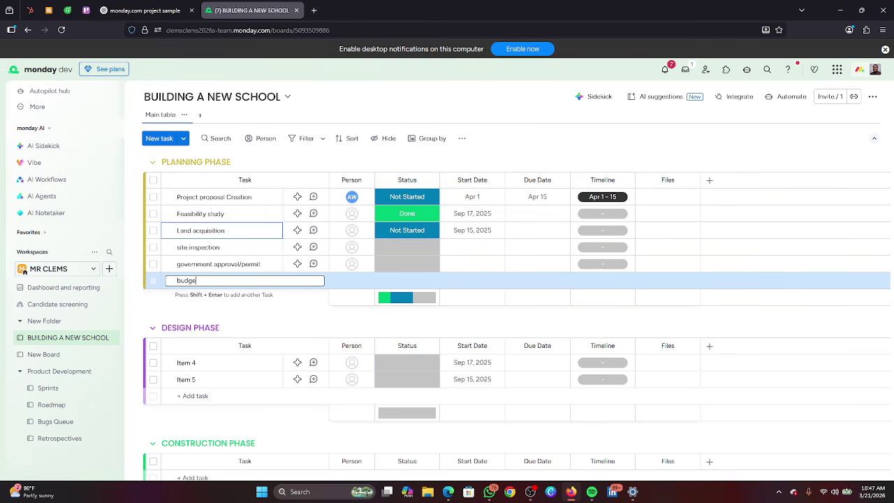
text(t planning)
key(Return)
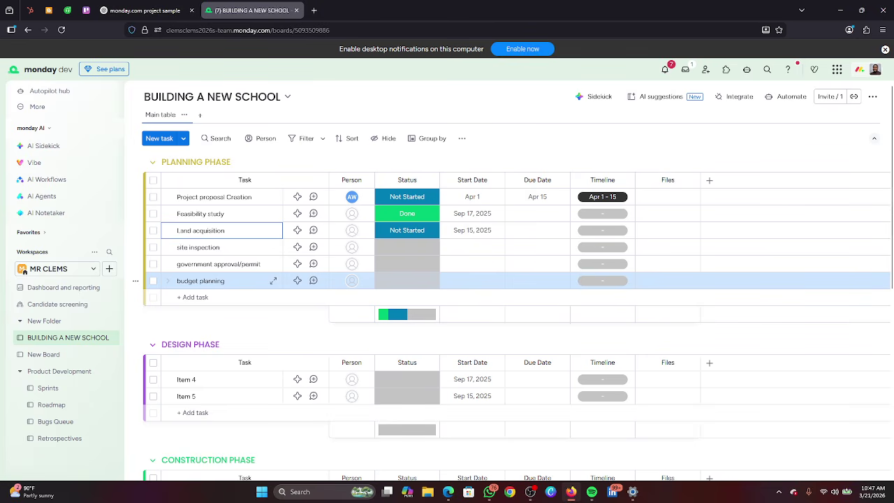
scroll(447, 314, down, 5)
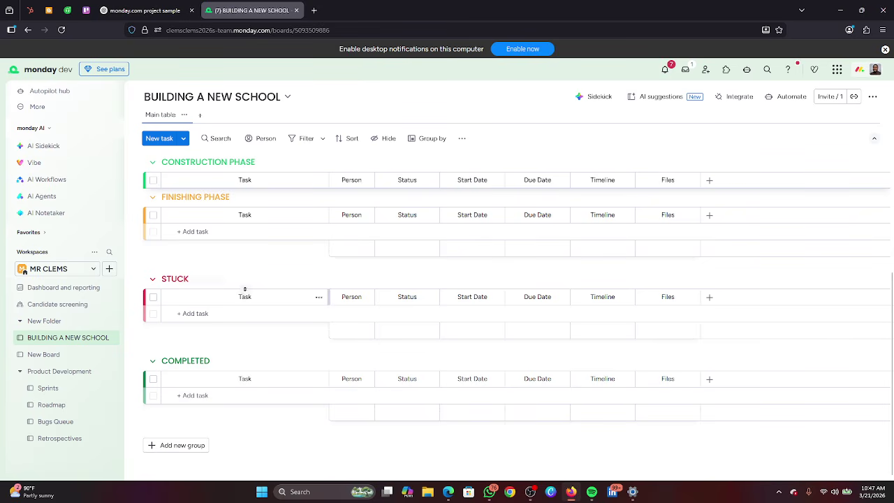
scroll(238, 229, up, 5)
click(203, 230)
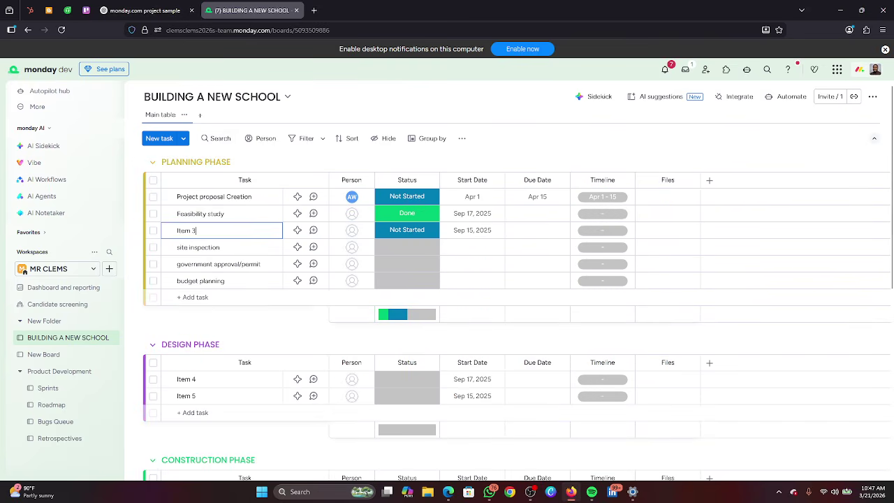
click(215, 298)
text(fu)
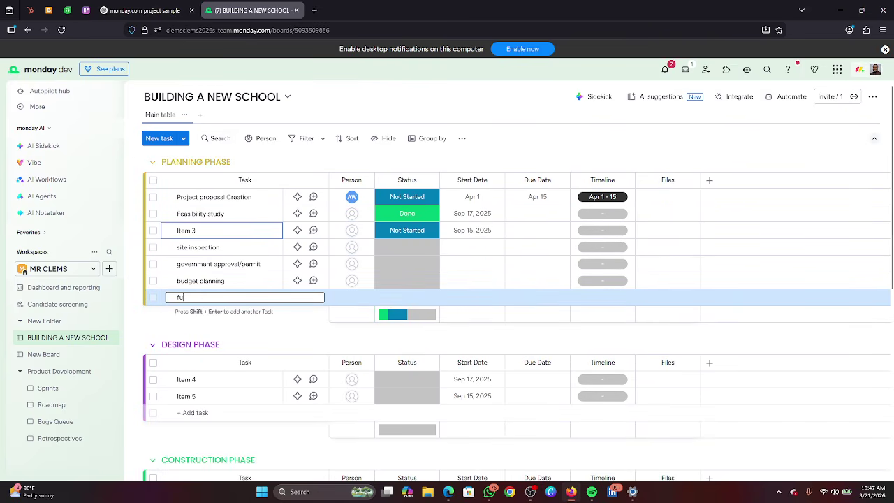
text(nding approval)
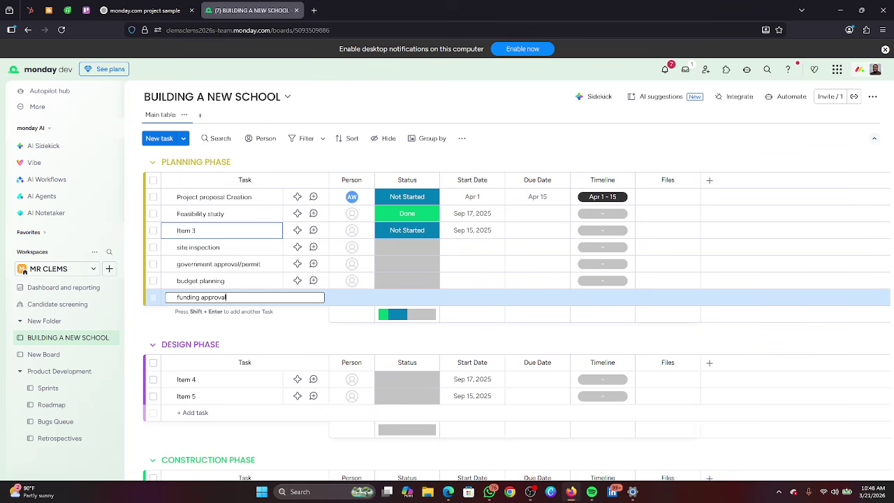
key(Return)
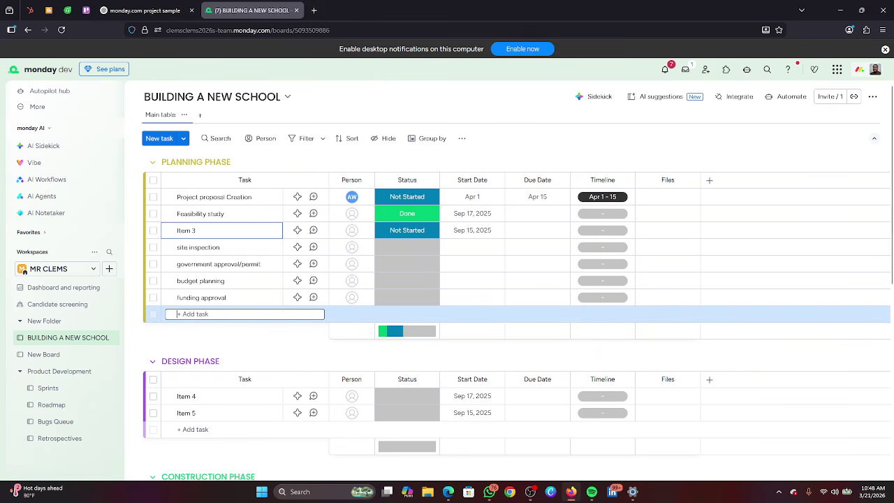
Add a task named "stakeholder meeting" at the end of the PLANNING PHASE group.
text(stak)
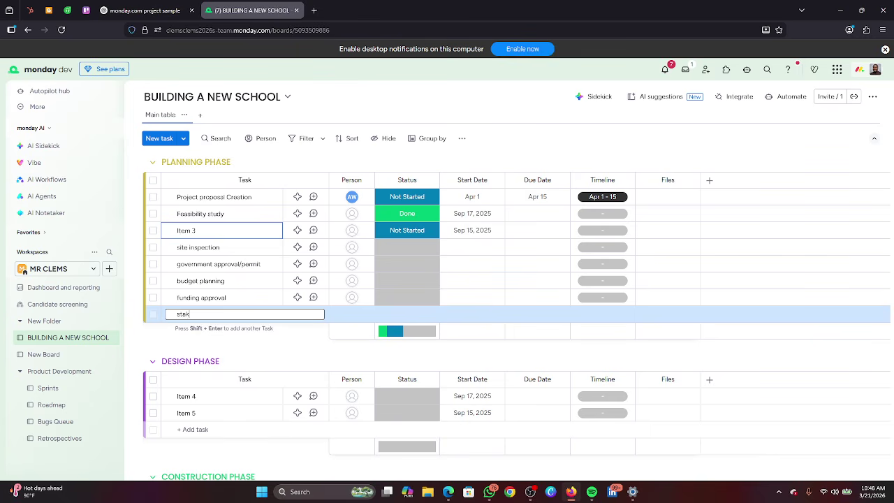
text(eholder meeting)
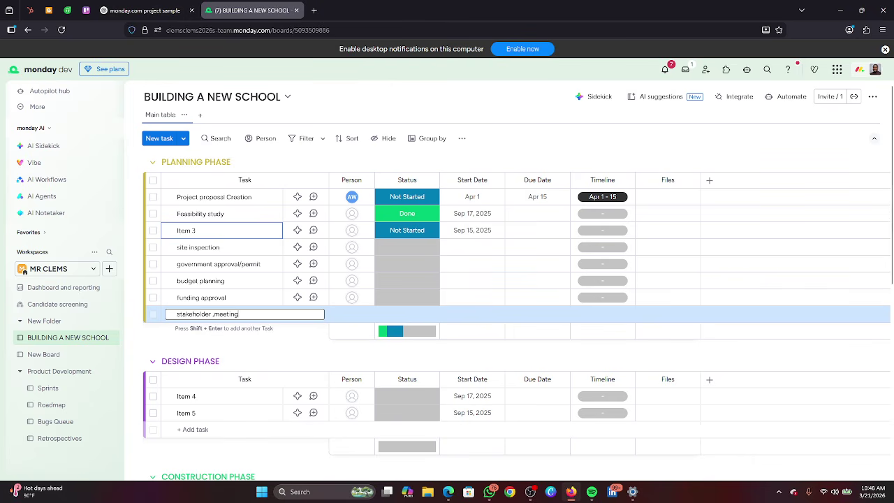
click(212, 314)
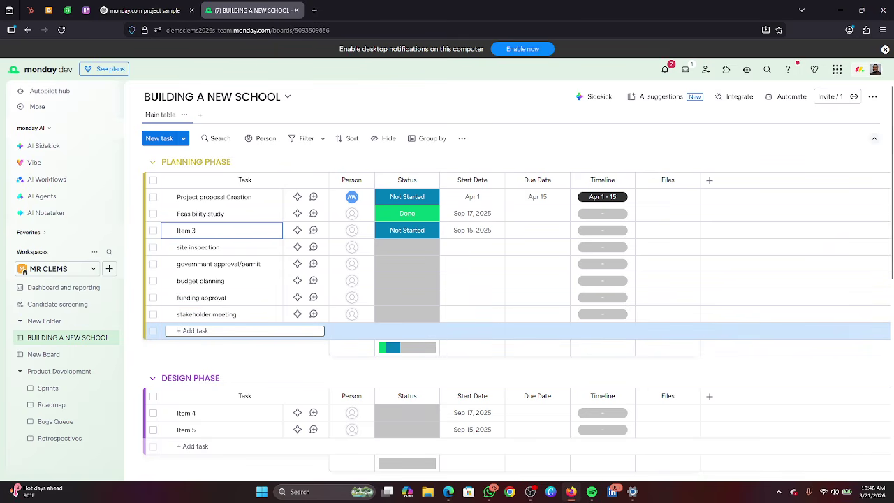
Check the class in the Google Meet window and return to the monday.com board in Firefox.
mouse_move(449, 492)
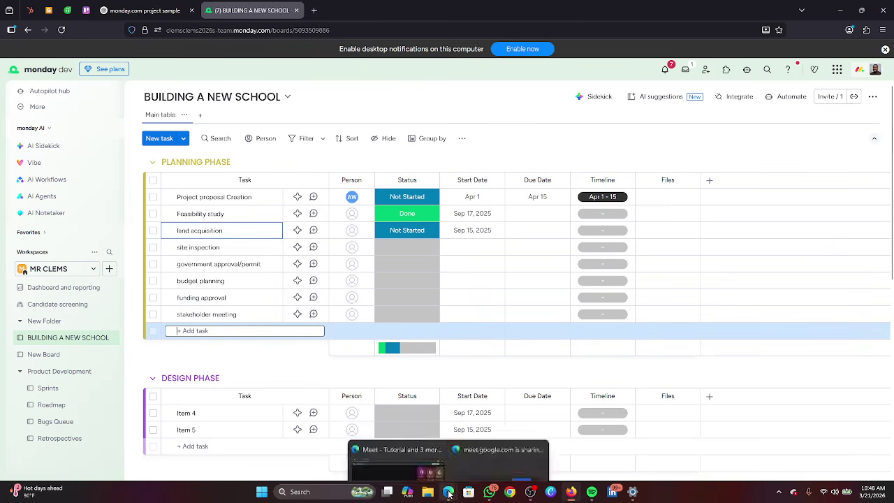
click(395, 446)
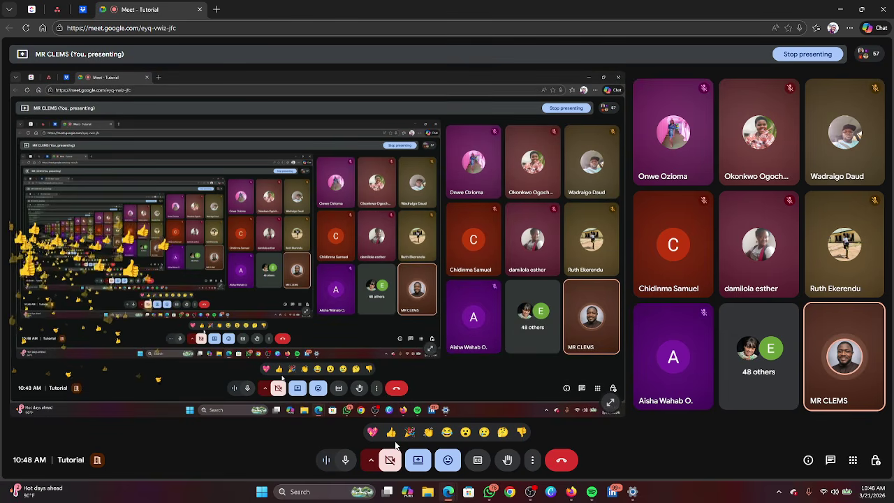
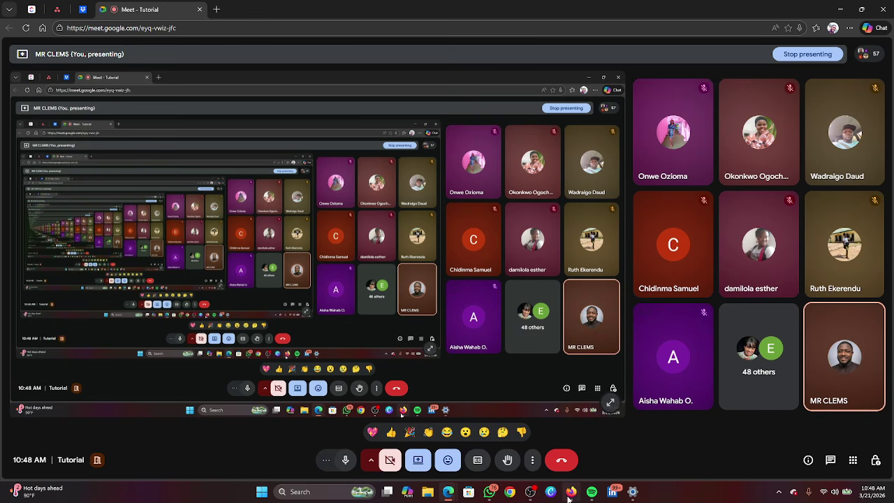
mouse_move(559, 494)
click(576, 447)
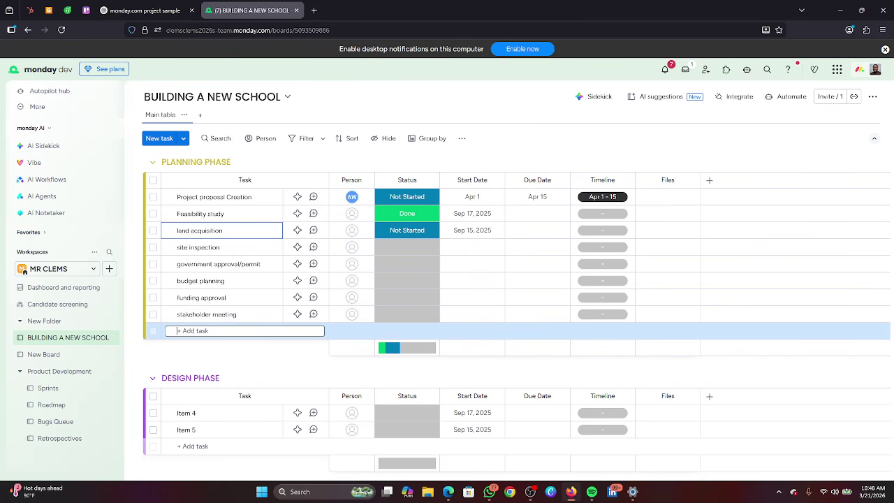
Add the tasks "environmental assessment" and "Risk analysis" to the PLANNING PHASE group.
text(environment)
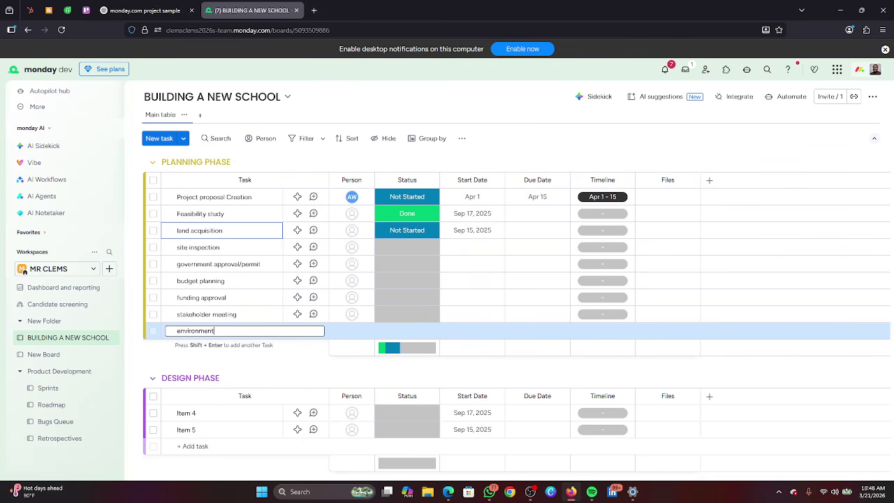
text(al assessment)
key(Return)
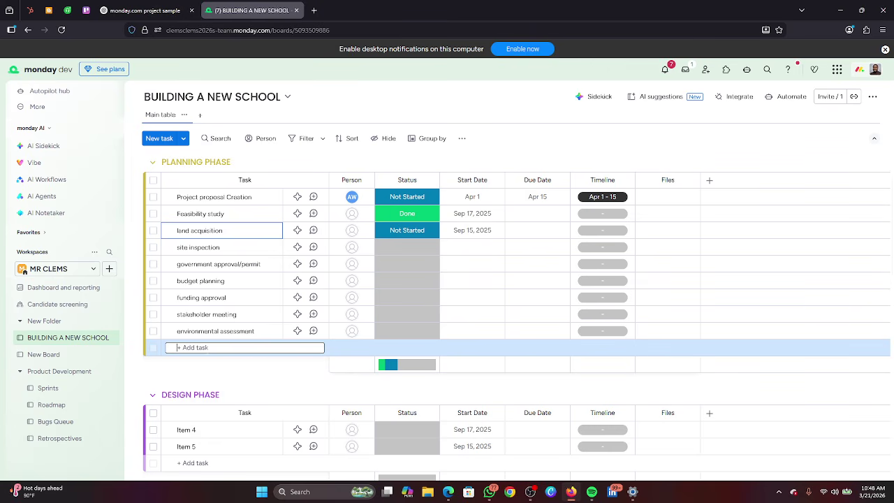
text(Risk ana)
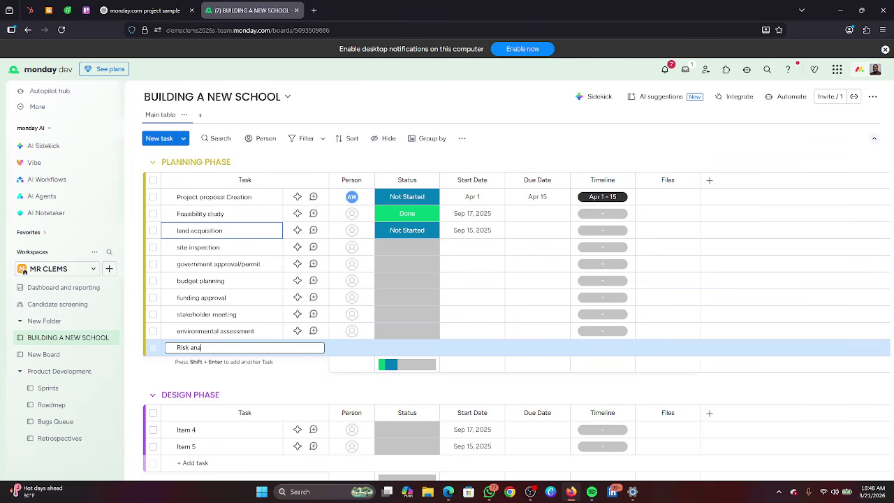
text(lysis)
key(Return)
Rename Item 4 in the DESIGN PHASE group as "Hire architect".
scroll(473, 397, down, 2)
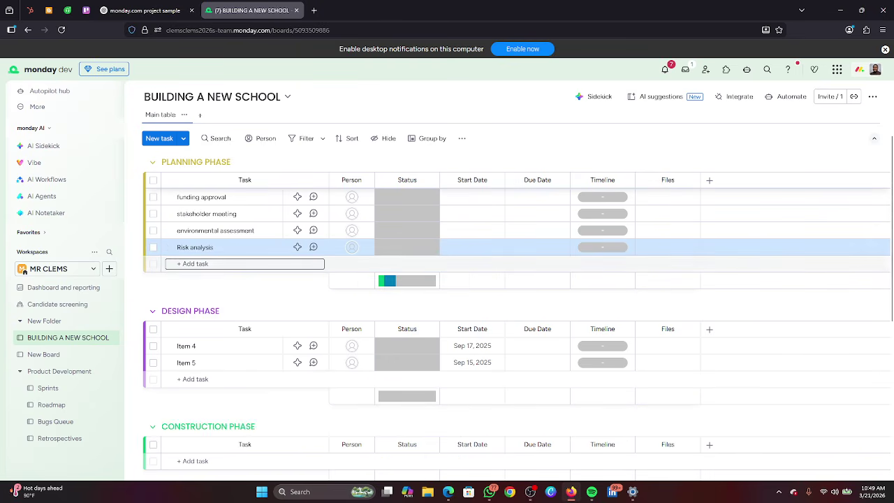
scroll(887, 266, down, 1)
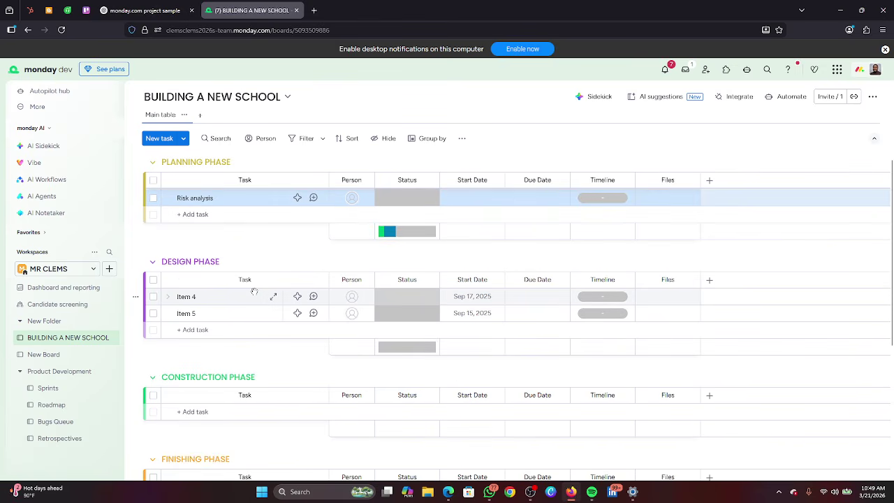
click(197, 297)
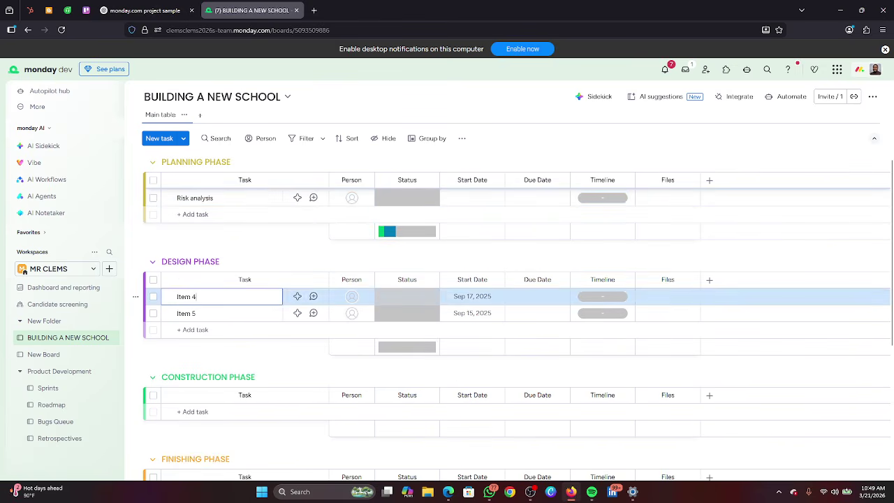
key(BackSpace)
key(BackSpace)
key(BackSpace)
key(BackSpace)
key(BackSpace)
key(BackSpace)
text(Hire architect)
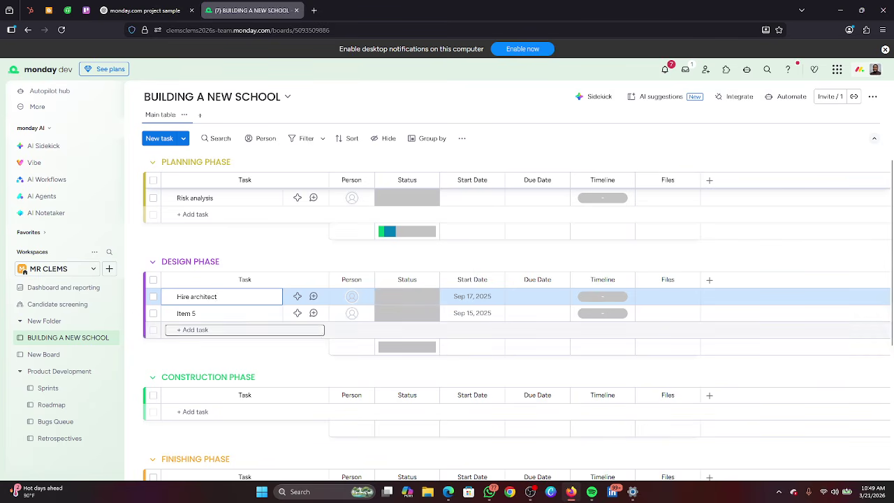
Rename Item 5 in the DESIGN PHASE group as "create architectural drawing".
click(194, 313)
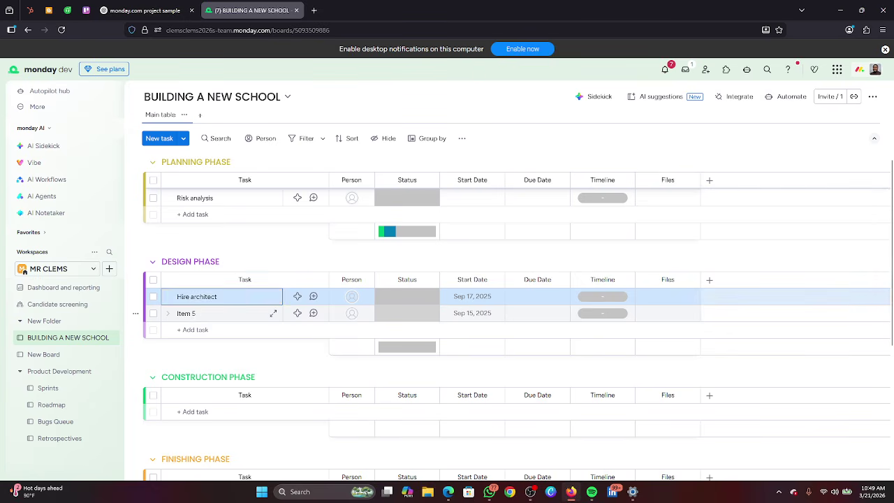
key(BackSpace)
key(BackSpace)
key(BackSpace)
key(BackSpace)
key(BackSpace)
key(BackSpace)
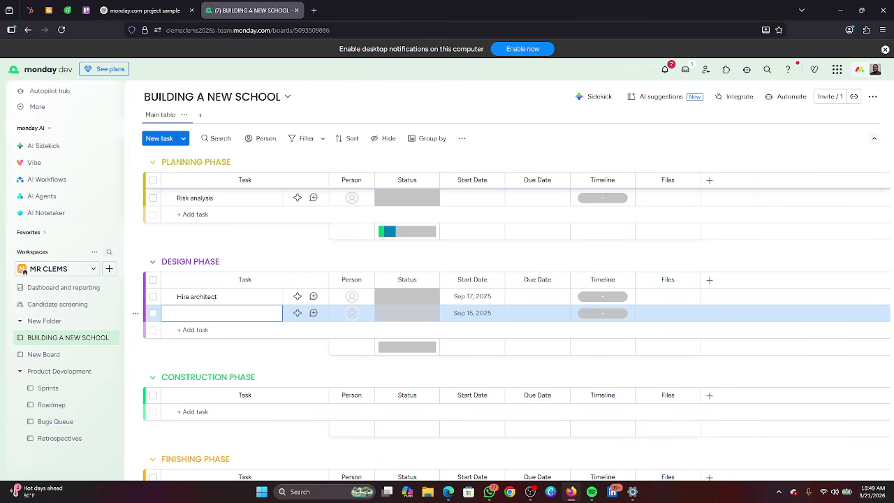
text(create architectural drawing)
Add a task named "electrical layout design" to the DESIGN PHASE group.
click(207, 336)
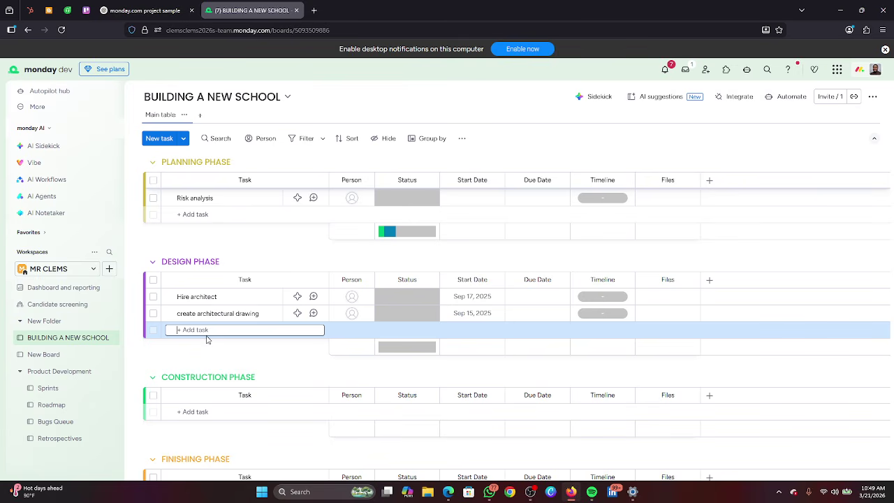
text(e)
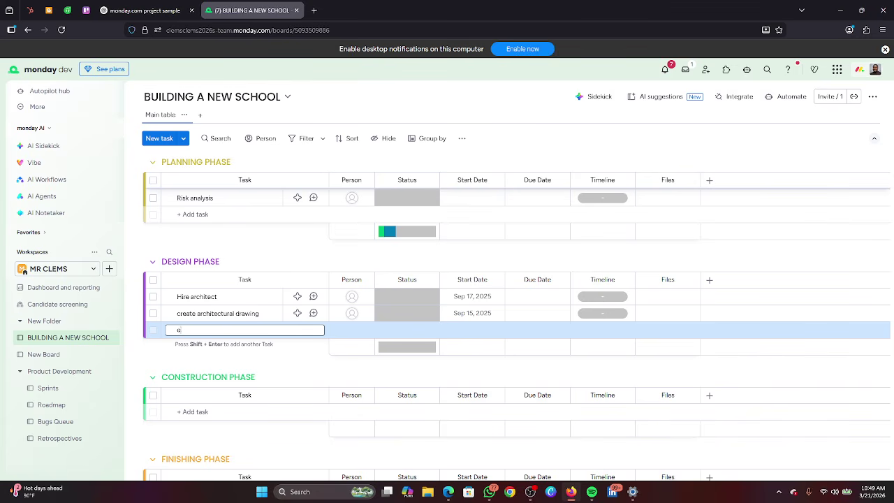
text(lectrical layout)
key(Return)
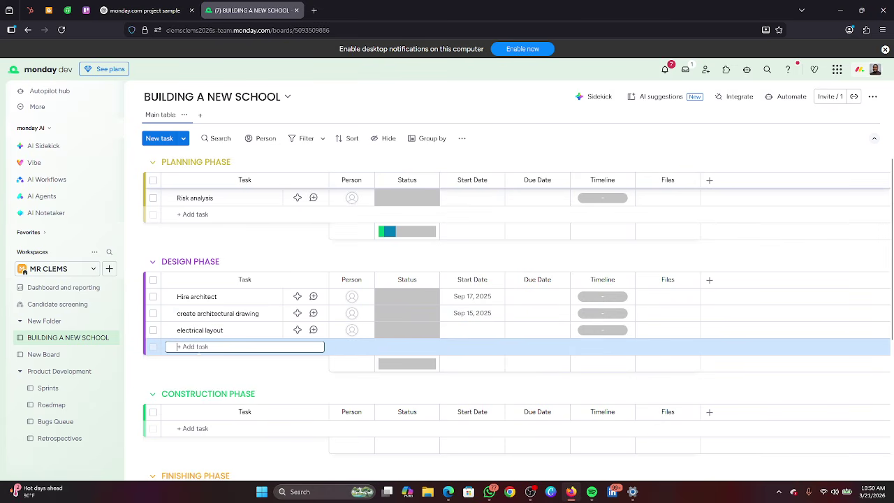
click(221, 331)
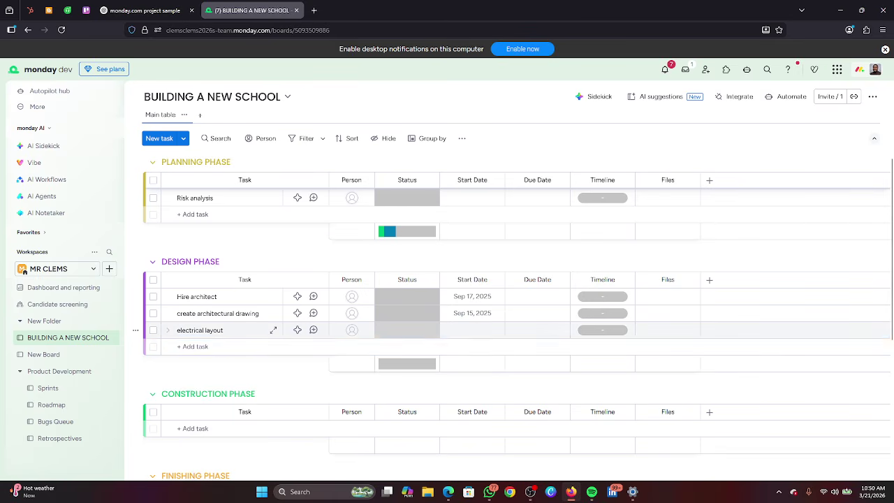
text(design)
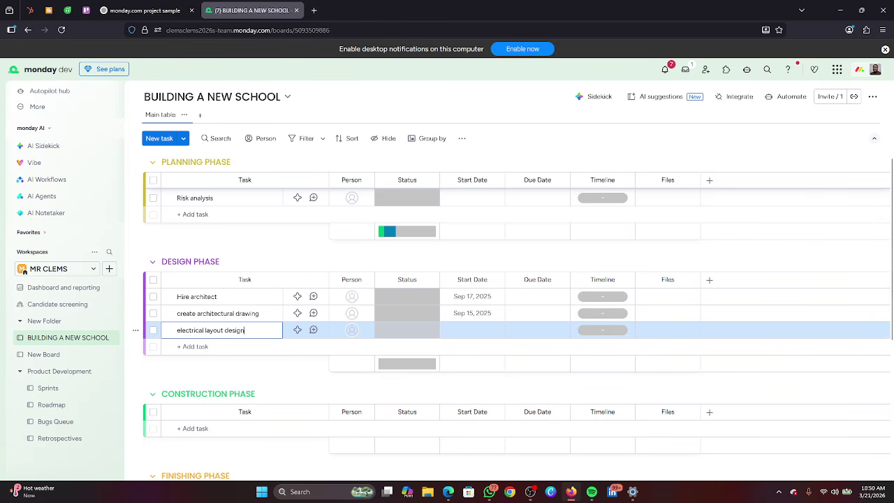
key(Return)
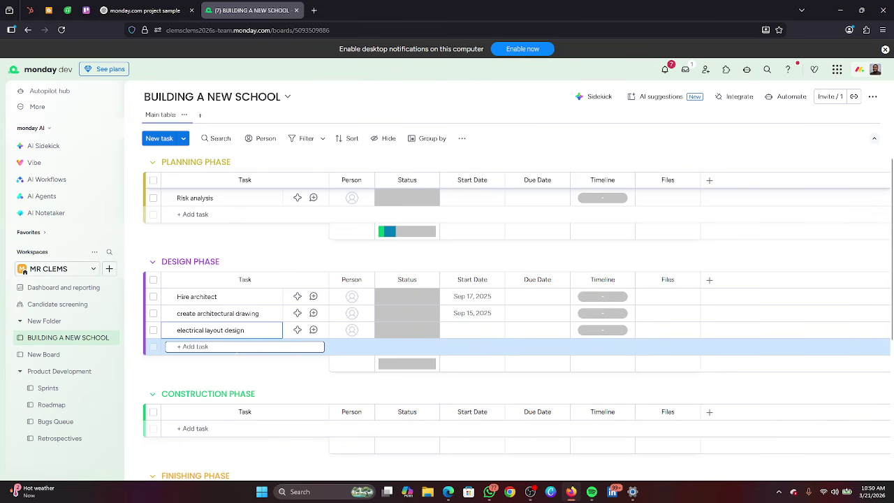
Add the tasks "plumbing design" and "classroom layout planning" to the DESIGN PHASE group.
text(plu)
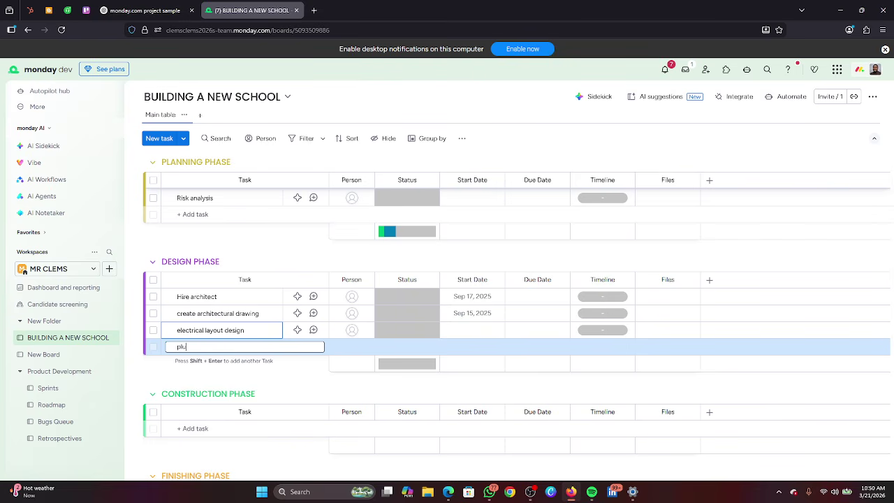
text(mbing design)
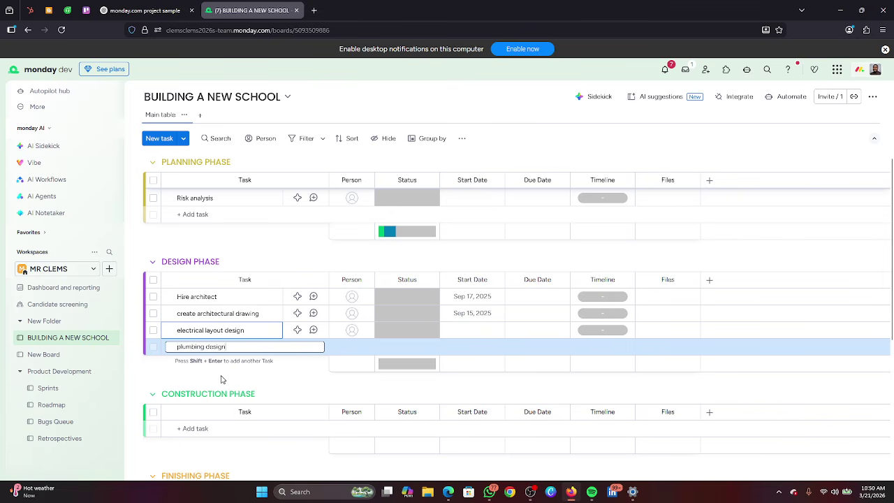
key(Return)
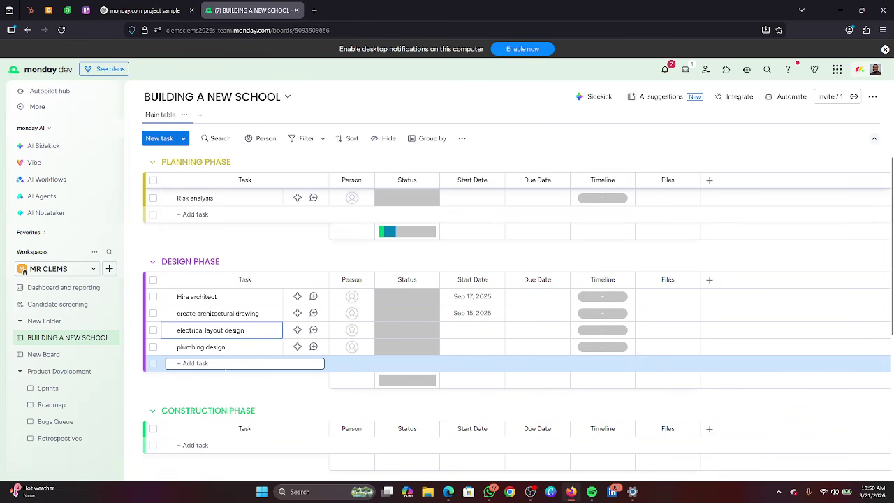
text(cla)
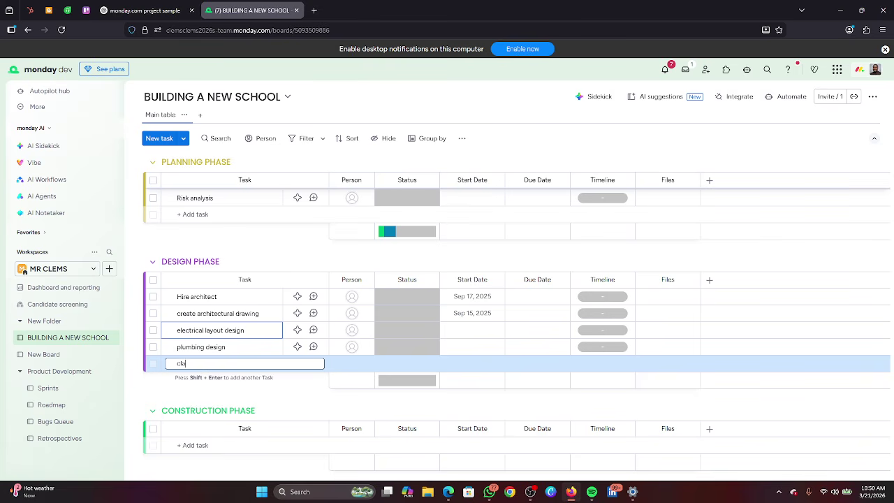
text(ssroom layout planning)
key(Return)
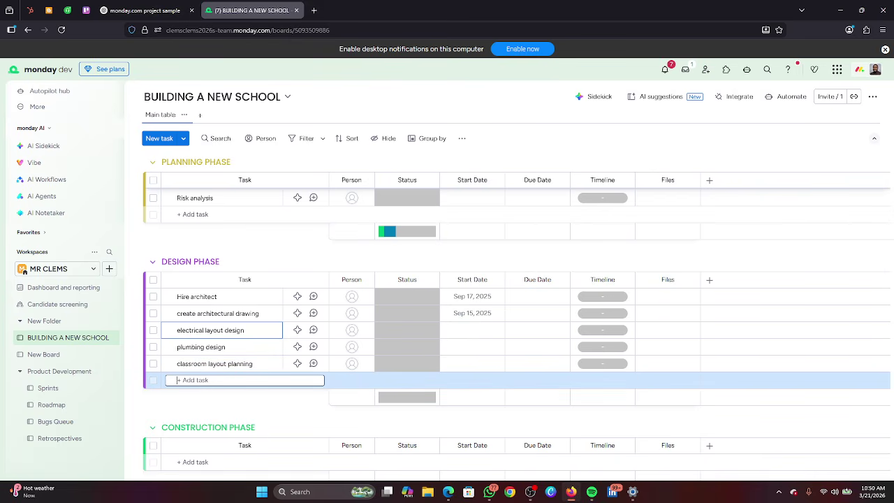
Add the tasks "safety compliance design" and "review and approval design" to the DESIGN PHASE group.
text(safet)
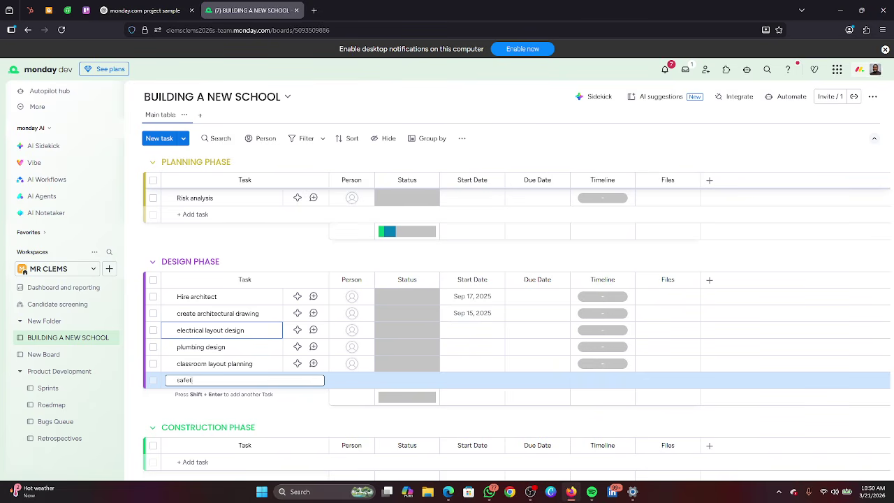
text(y compliance design)
key(Return)
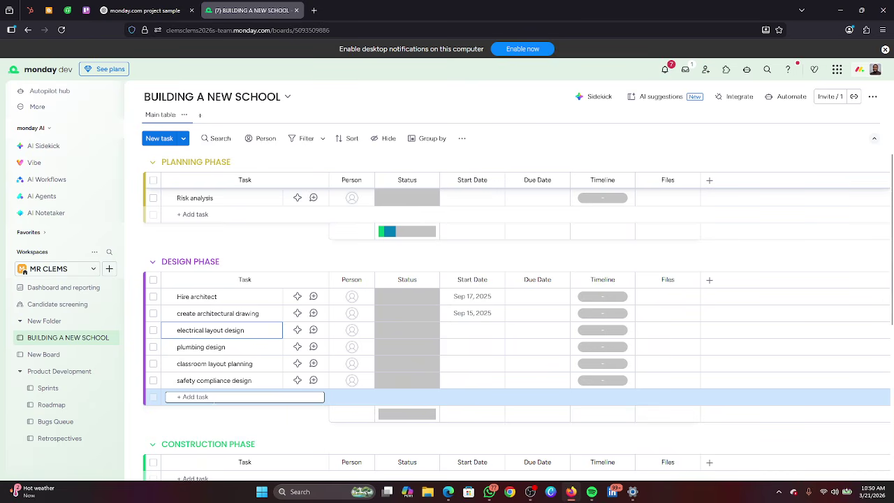
text(review)
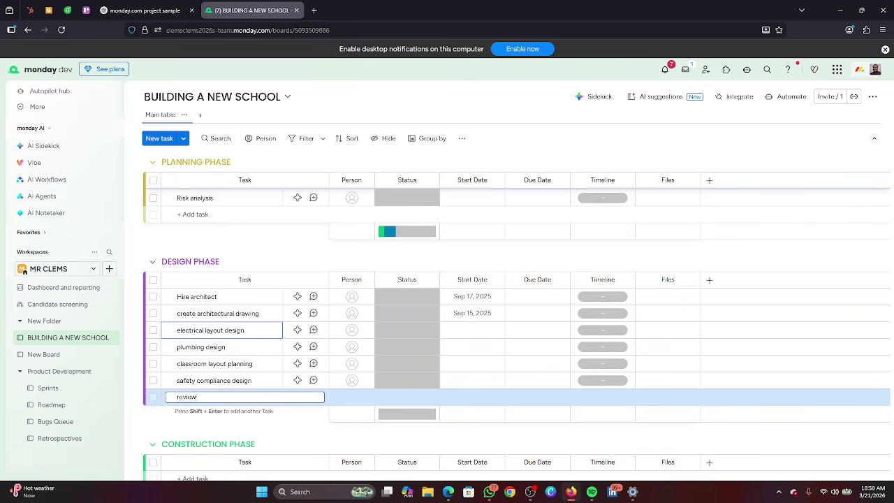
text( and approval design)
key(Return)
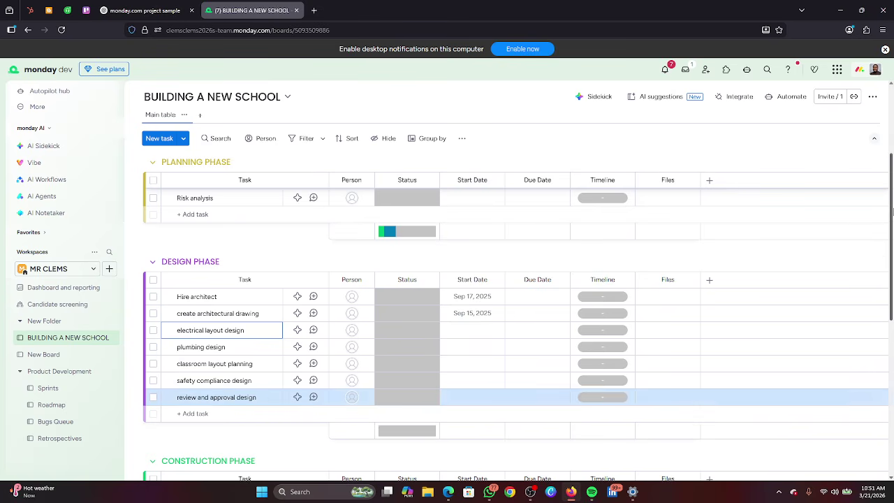
Add the task "cost estimation update" at the end of the DESIGN PHASE group.
scroll(892, 241, down, 1)
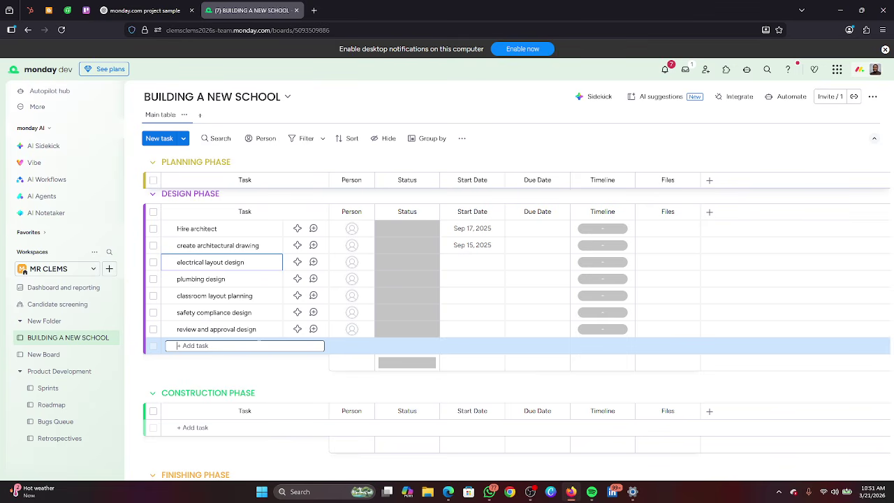
text(cost estimation)
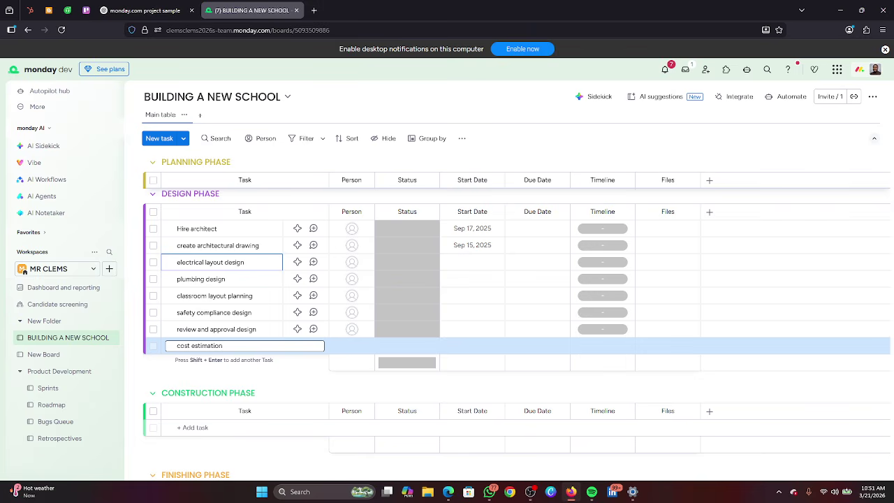
text( update)
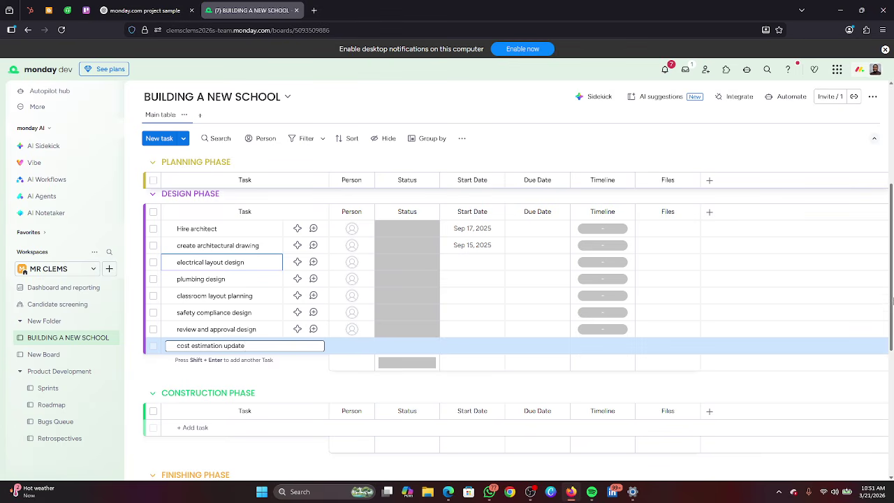
key(Return)
Add the tasks "site cleaning" and "foundation work" to the CONSTRUCTION PHASE group.
scroll(480, 331, down, 3)
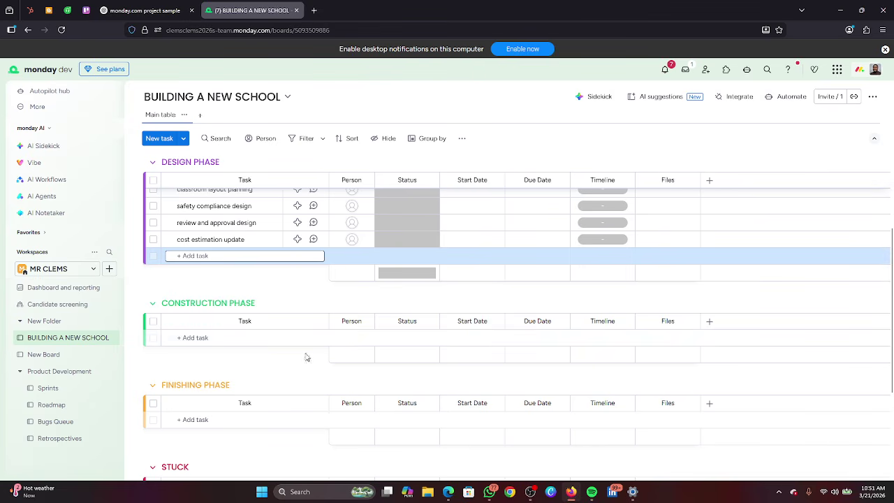
click(244, 338)
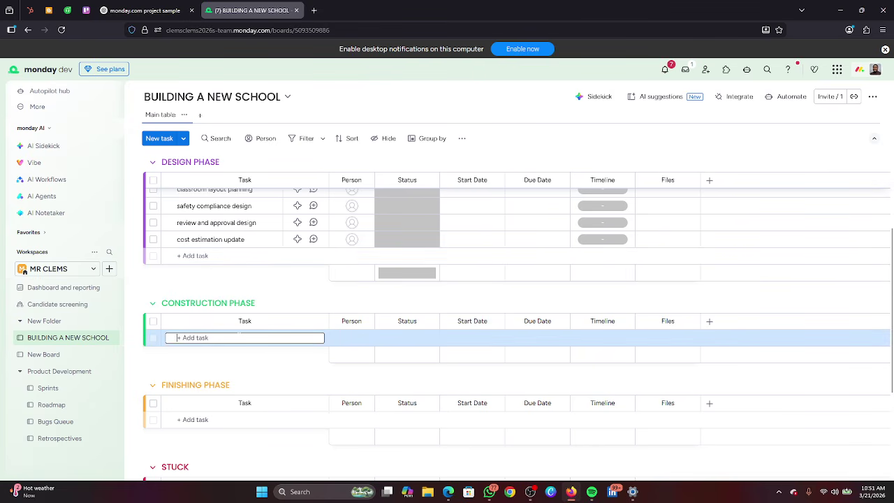
text(site c)
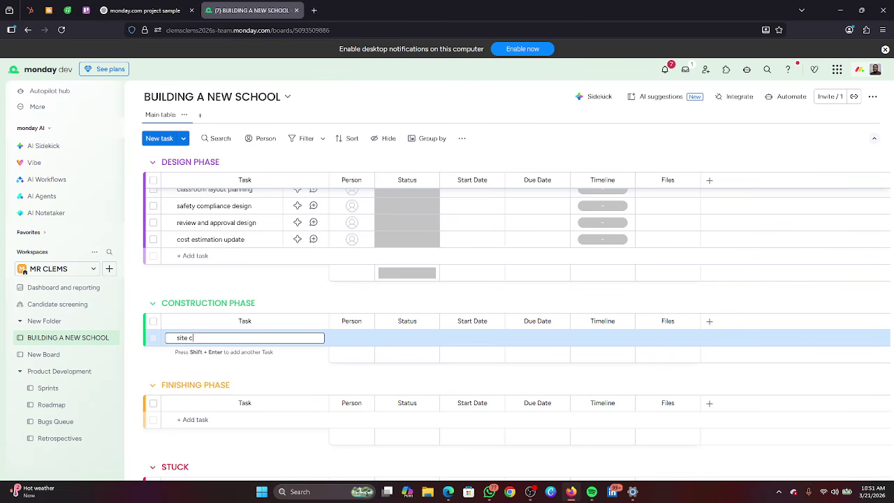
text(leaning)
key(Return)
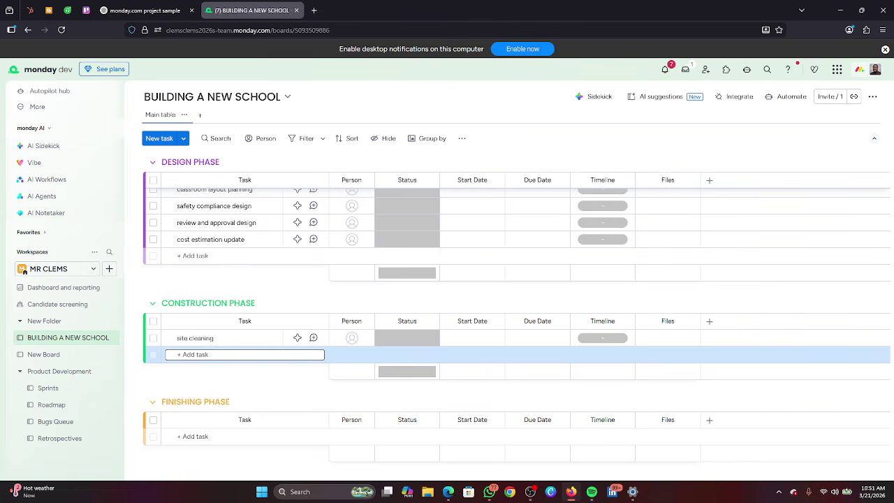
text(foun)
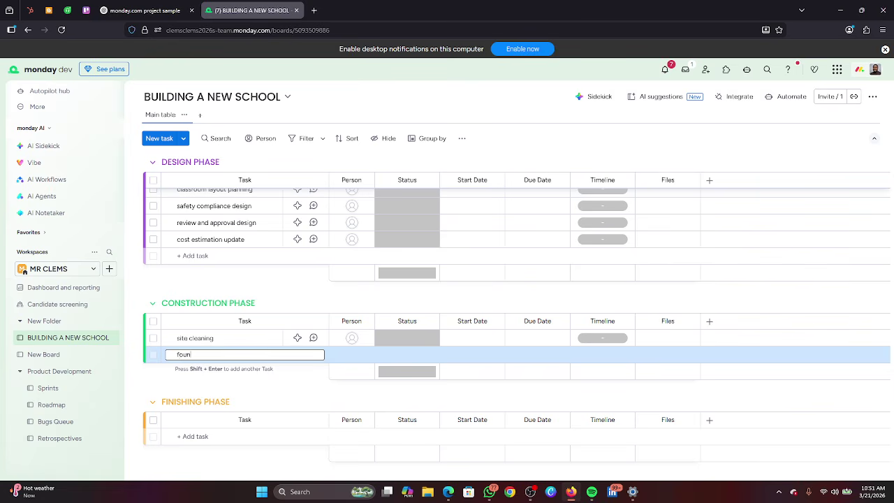
text(cation)
text(work)
key(Return)
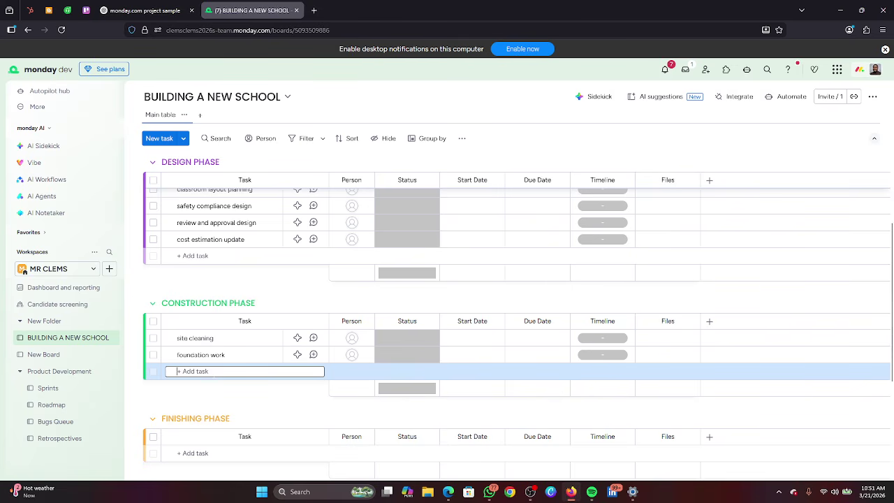
Add the task "block laying/wall constriuction" to the CONSTRUCTION PHASE group.
text(block)
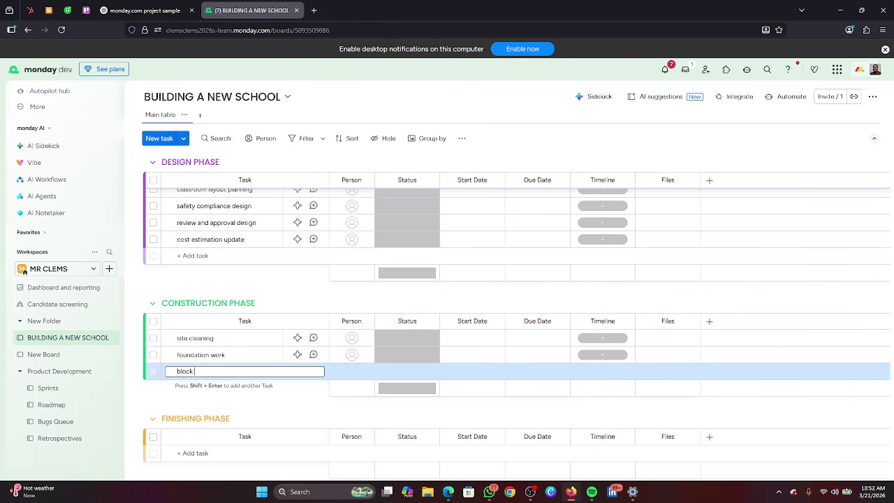
text( laying/wall constructio)
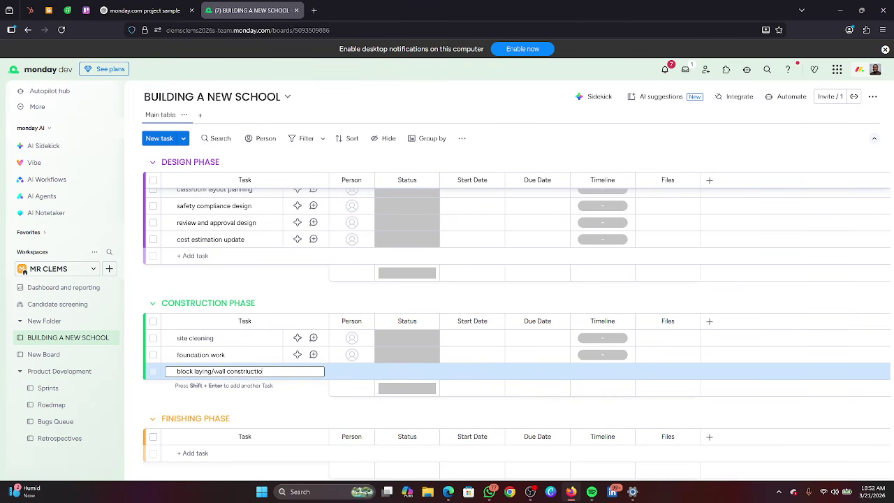
text(n)
key(Return)
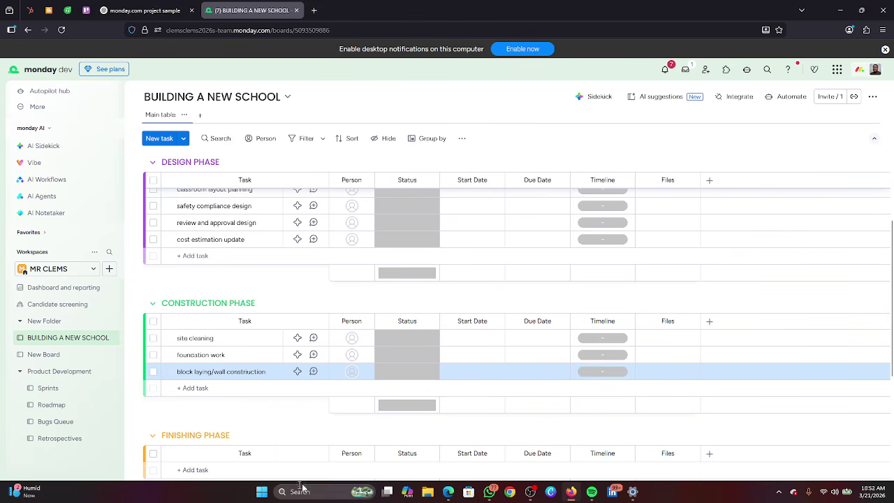
Read the class messages in the Google Meet chat and return to the monday.com board in Firefox.
mouse_move(448, 492)
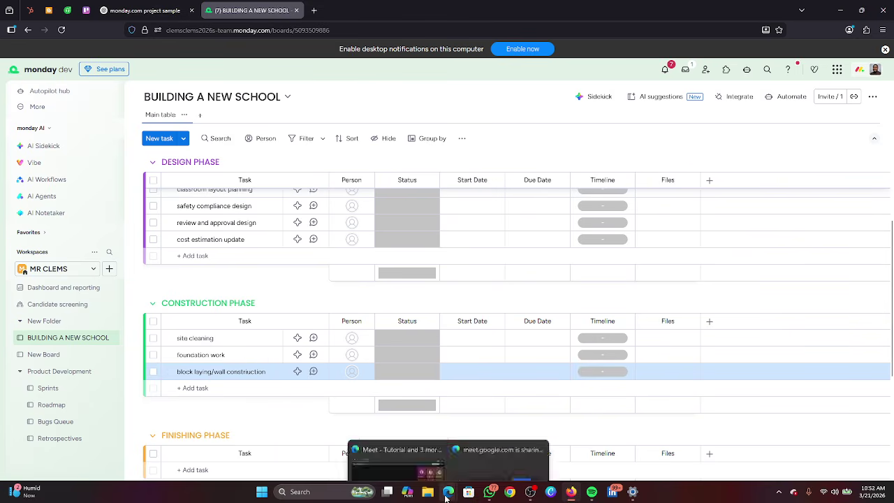
click(405, 456)
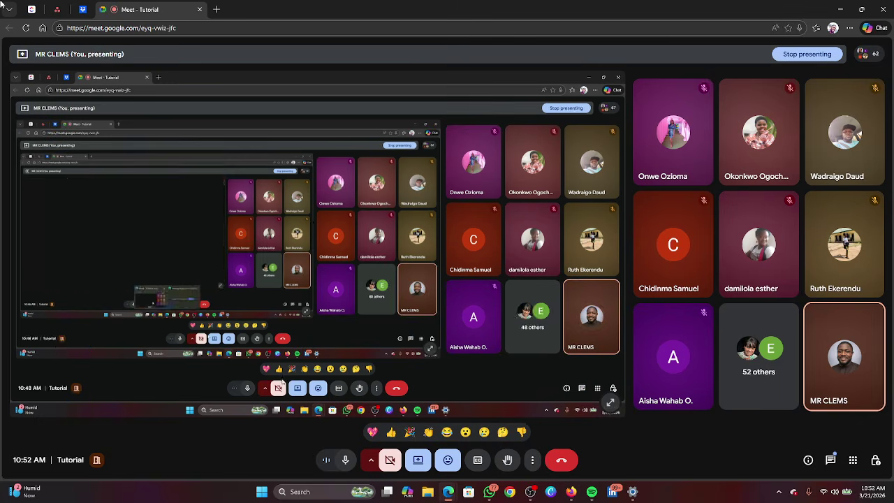
click(831, 459)
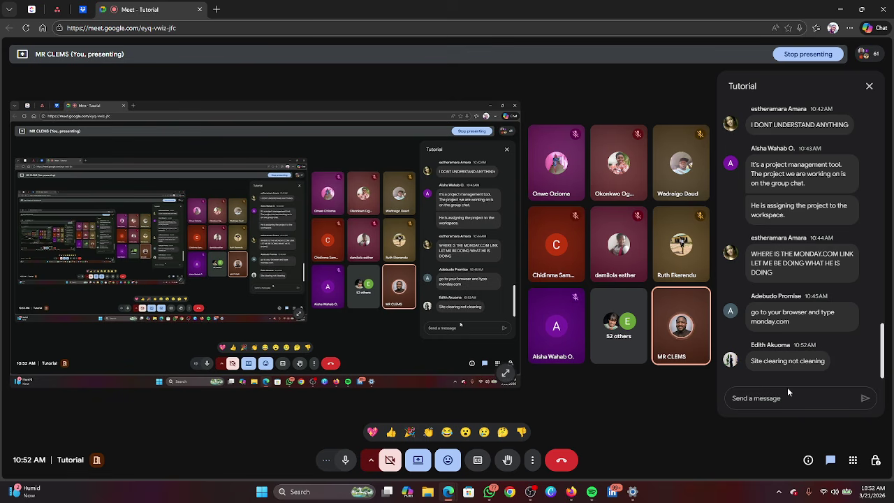
click(869, 86)
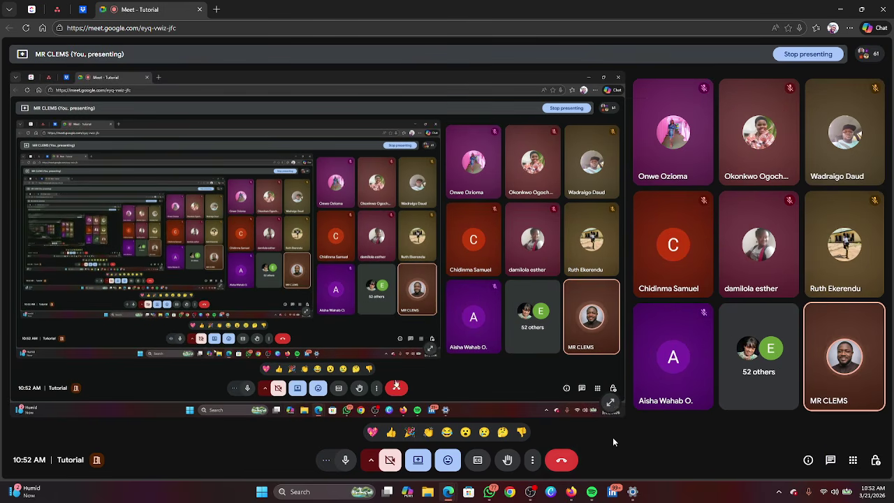
click(831, 461)
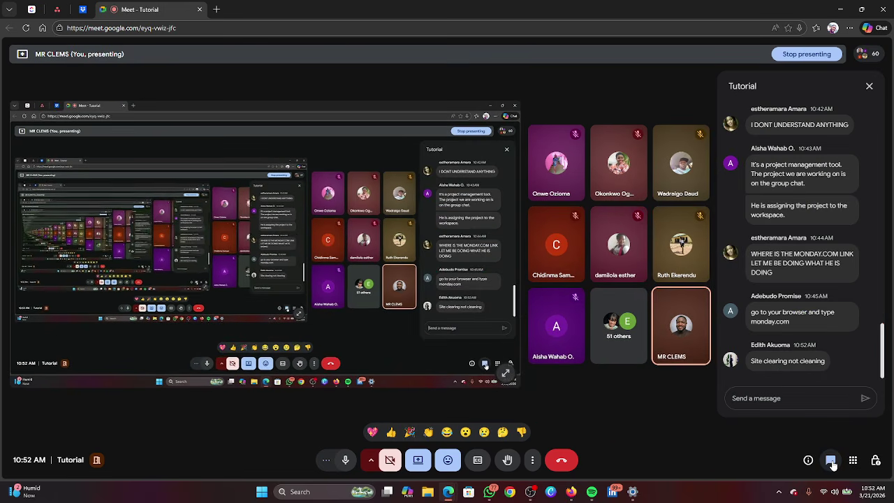
click(870, 88)
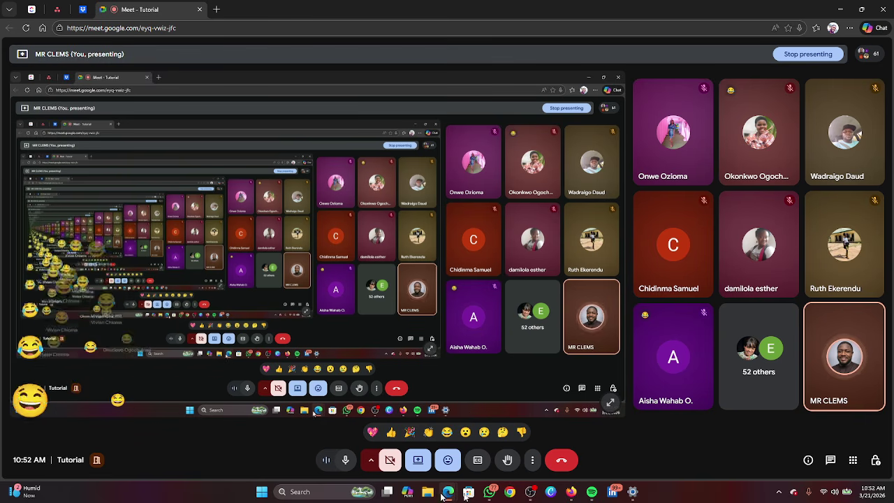
click(574, 496)
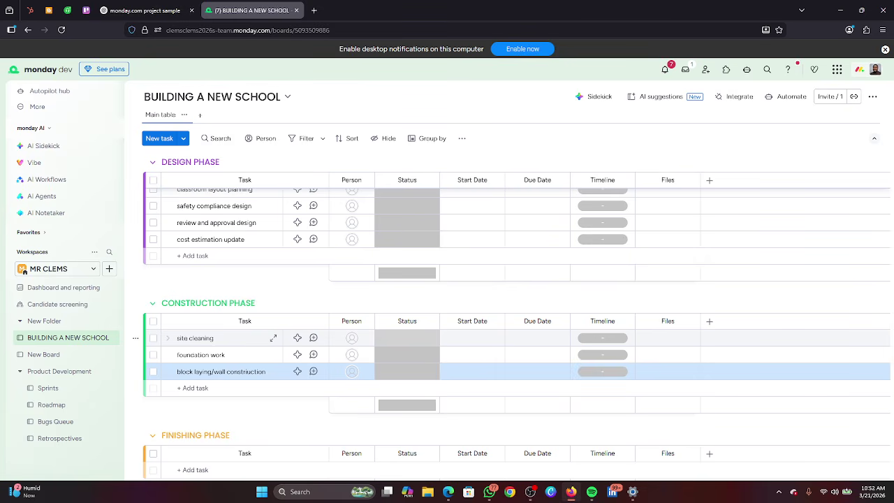
Rename the first task in the CONSTRUCTION PHASE group as "site clearing".
click(196, 338)
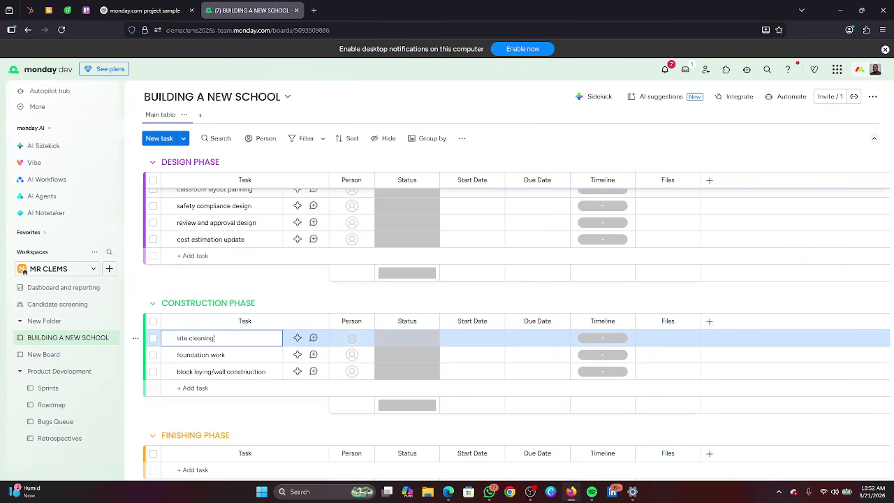
key(BackSpace)
text(ing)
Add the task "pillar and structural framing" to the CONSTRUCTION PHASE group.
click(210, 387)
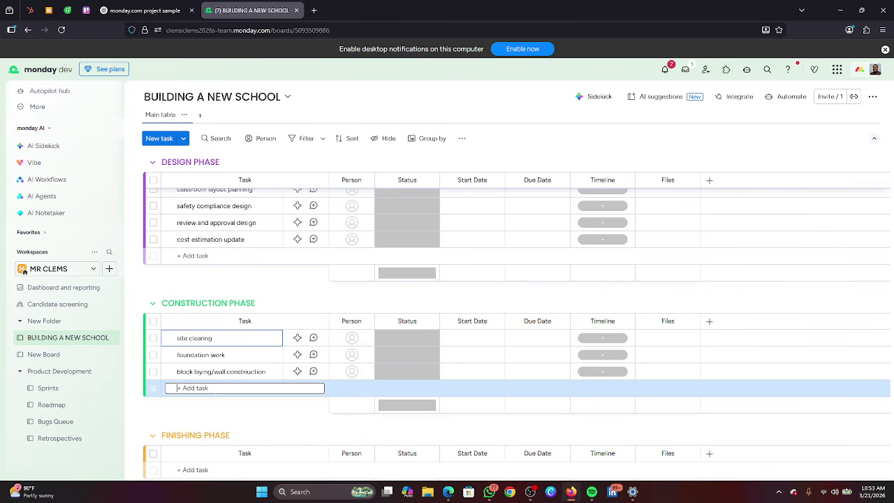
text(pillar)
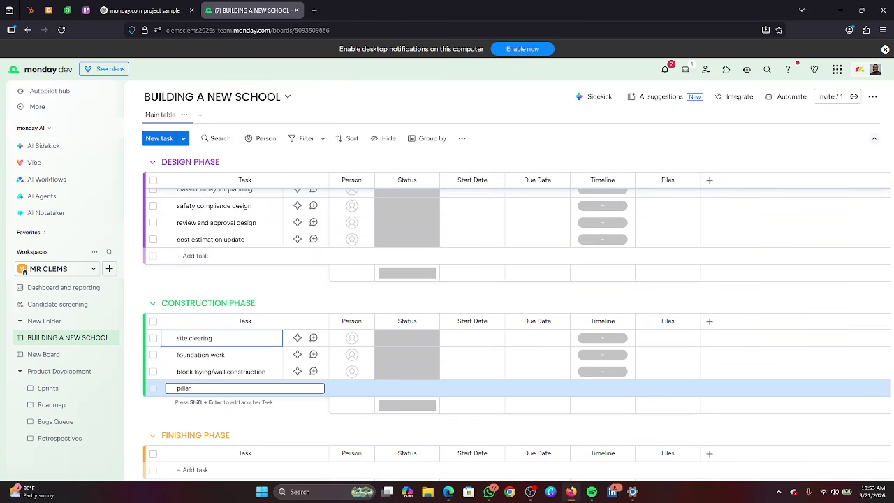
text( and structural framing)
key(Return)
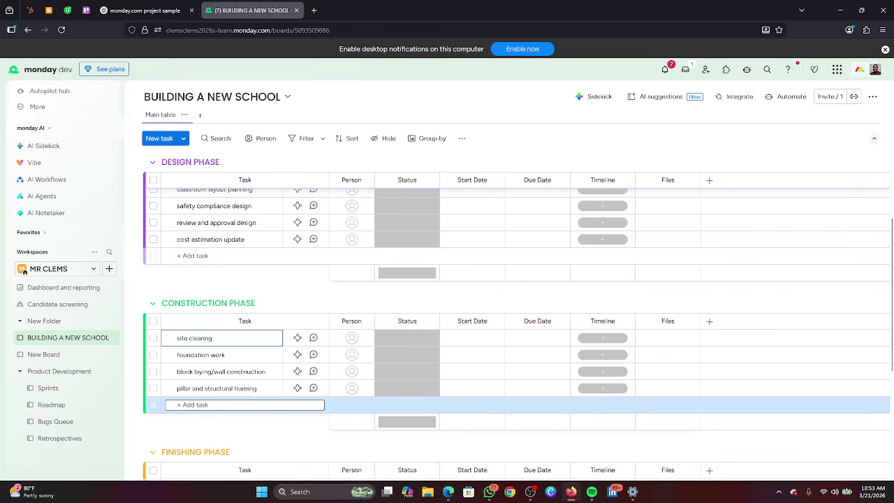
Review the task lists of the board's phase groups, from PLANNING PHASE down to COMPLETED.
scroll(237, 297, up, 5)
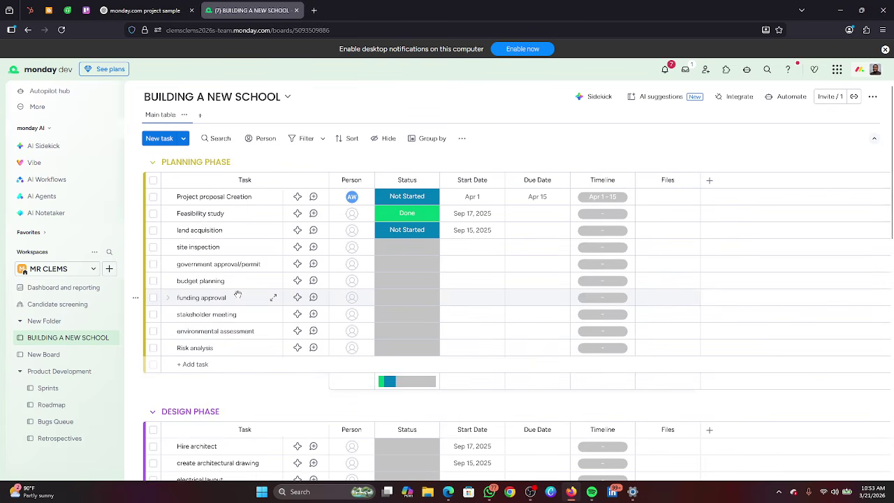
scroll(242, 311, down, 10)
scroll(213, 301, up, 6)
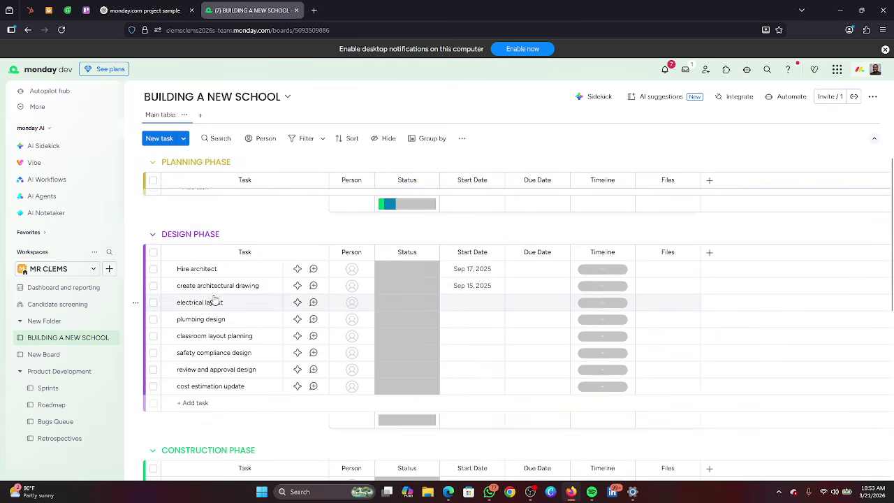
scroll(215, 300, down, 4)
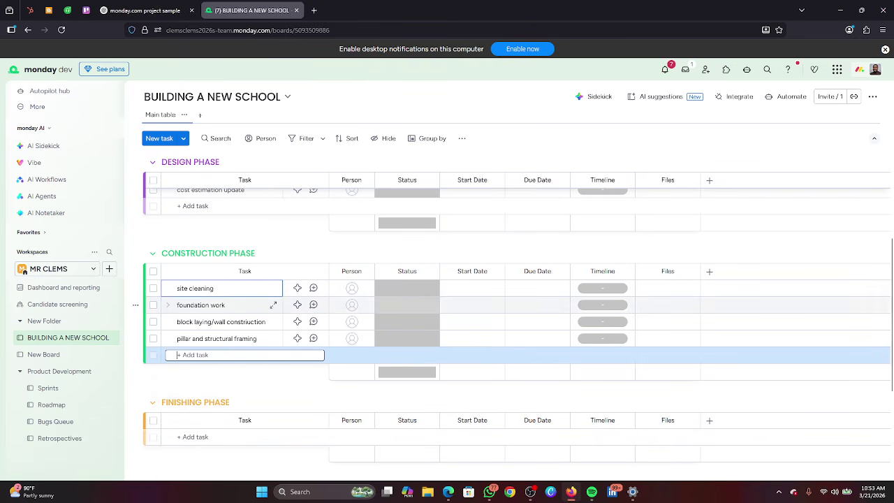
scroll(209, 255, up, 2)
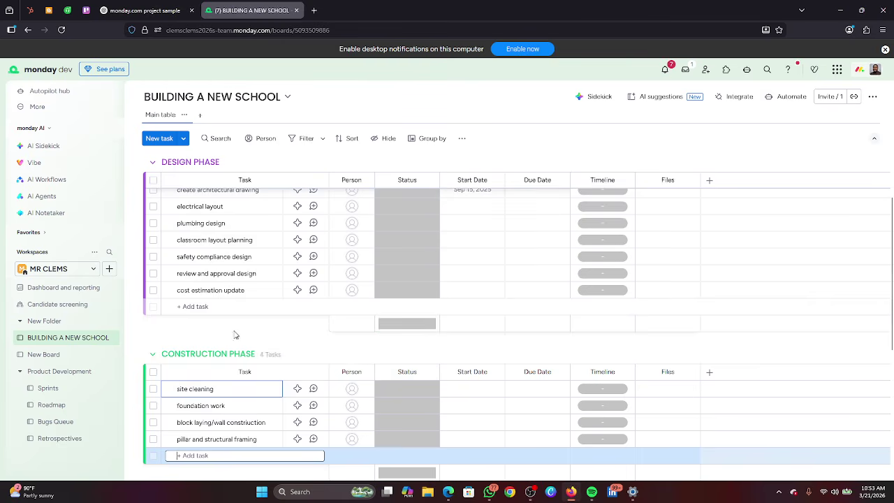
scroll(235, 328, up, 5)
scroll(213, 328, down, 7)
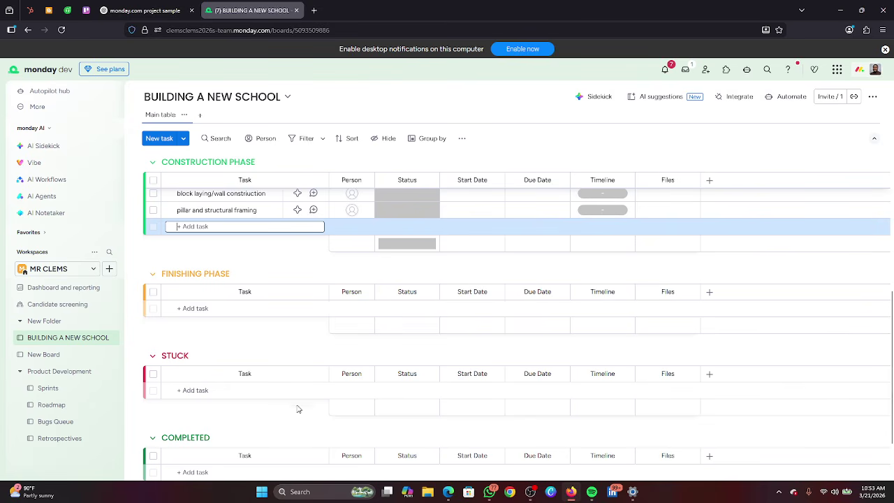
click(279, 390)
scroll(391, 352, up, 5)
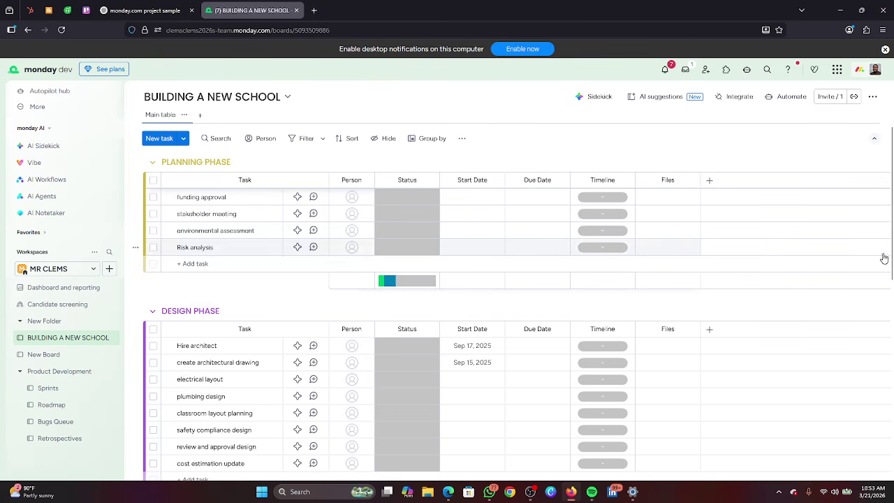
drag(892, 252, 891, 370)
click(238, 355)
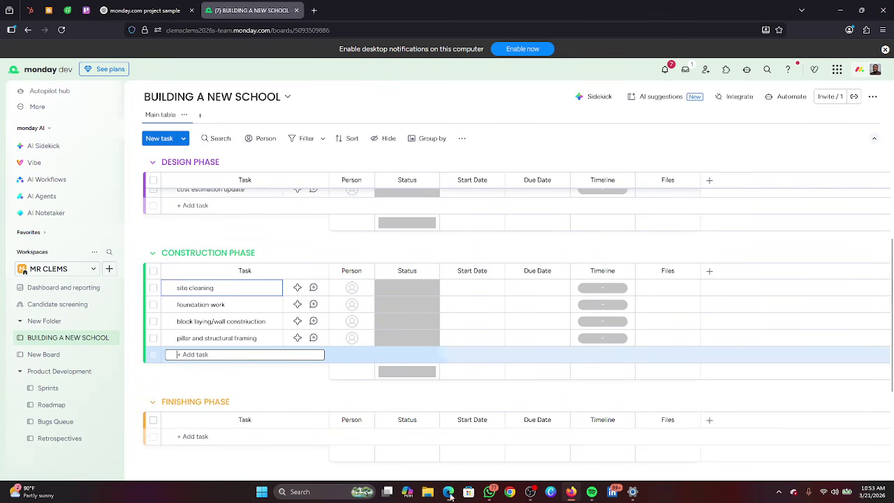
Check the Google Meet call, return to the monday.com board in Firefox and add the task "roofing installation" to the CONSTRUCTION PHASE group.
mouse_move(446, 495)
click(413, 461)
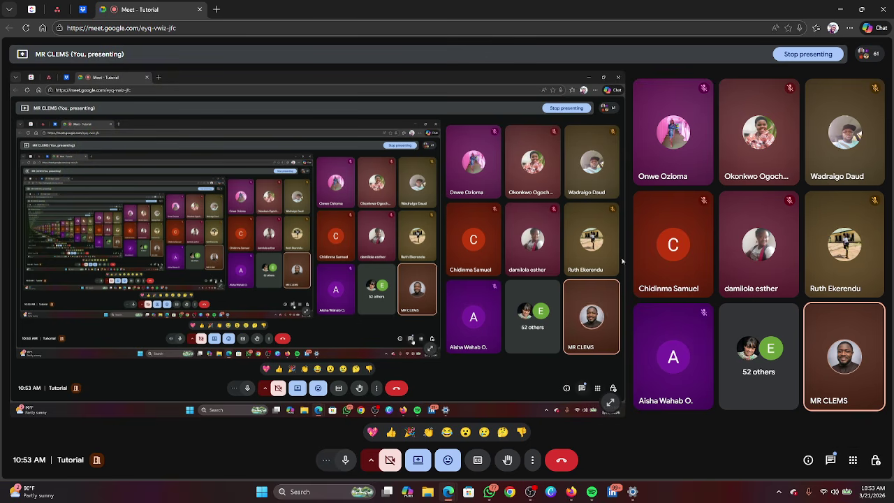
mouse_move(572, 491)
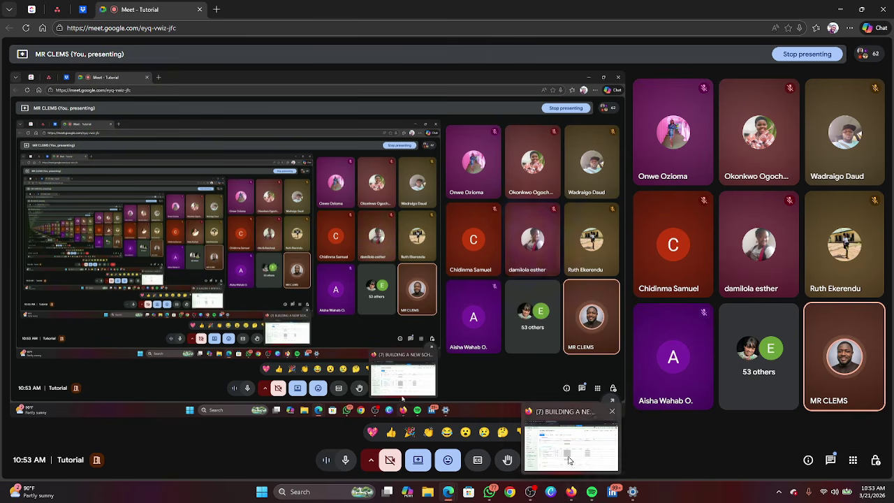
click(488, 437)
click(193, 354)
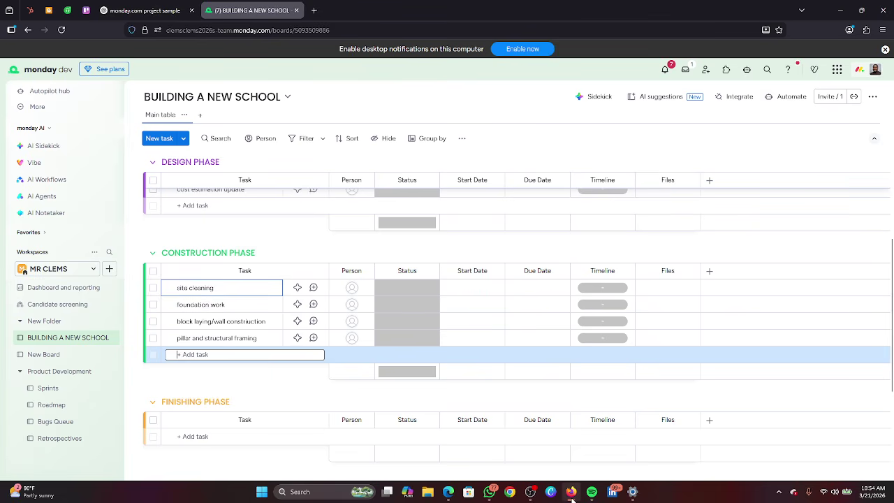
Read the latest class messages in the Google Meet chat, close the chat and return to the monday.com board in Firefox.
mouse_move(448, 491)
click(396, 454)
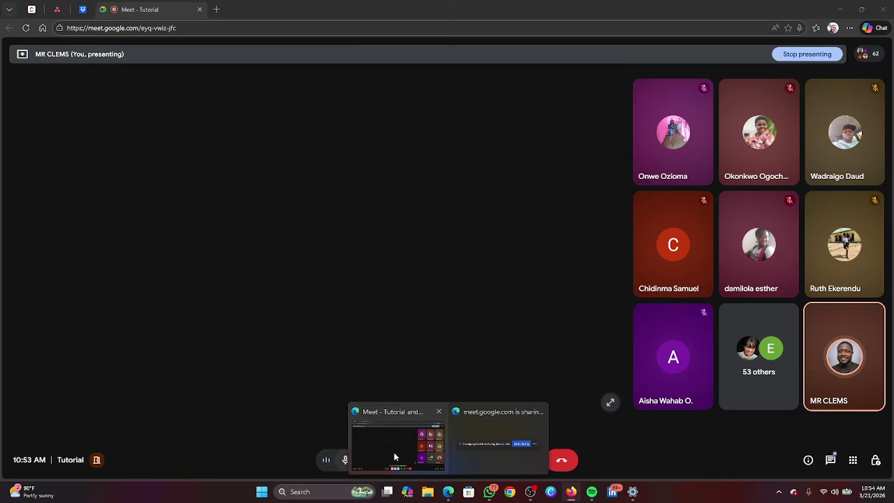
click(831, 461)
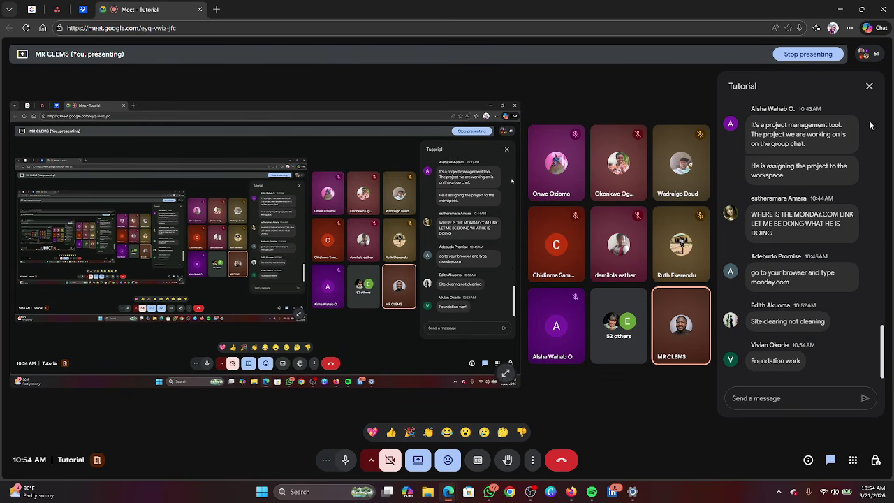
click(869, 86)
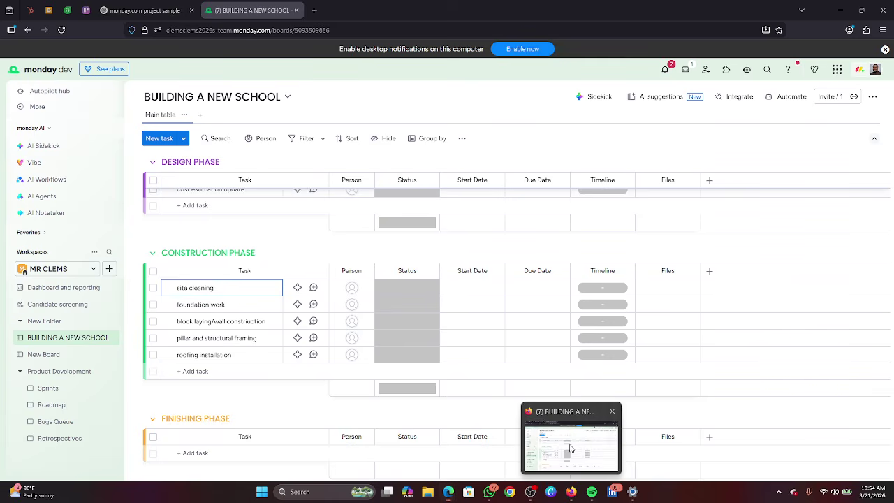
click(570, 433)
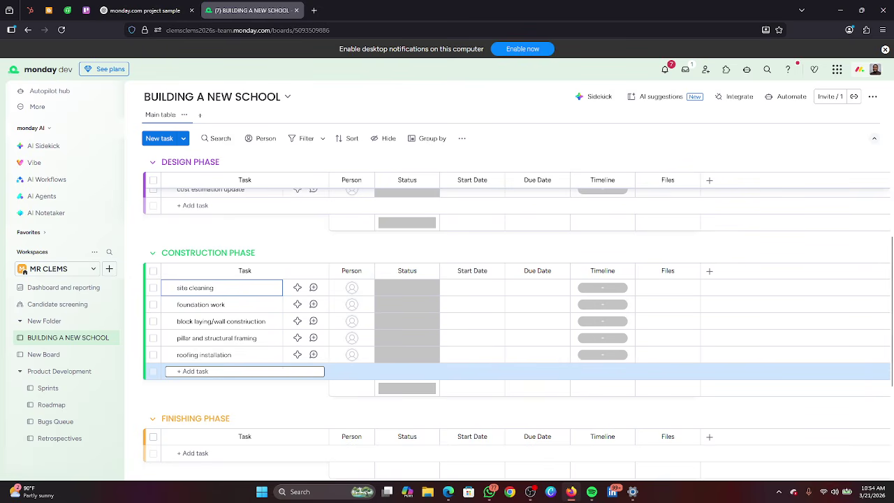
Add the tasks "window installation" and "door installation" to the CONSTRUCTION PHASE group.
text(wind)
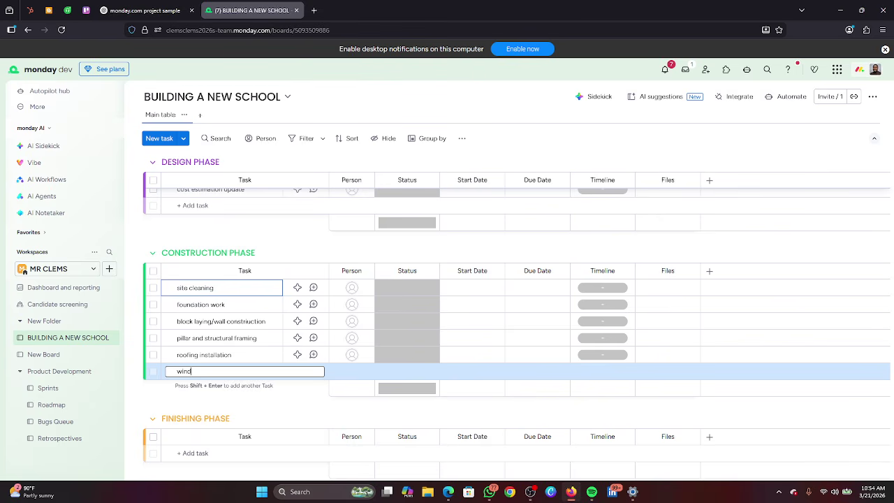
text(ow installation)
key(Return)
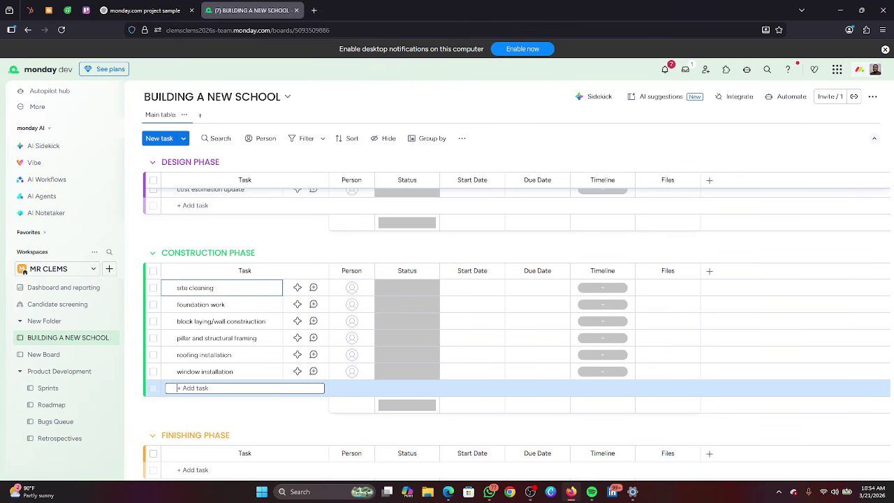
text(d)
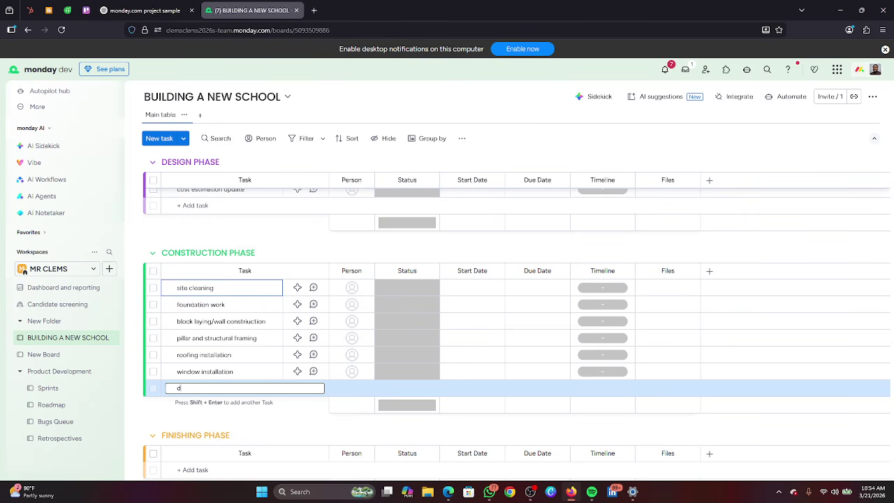
text(oor installation)
key(Return)
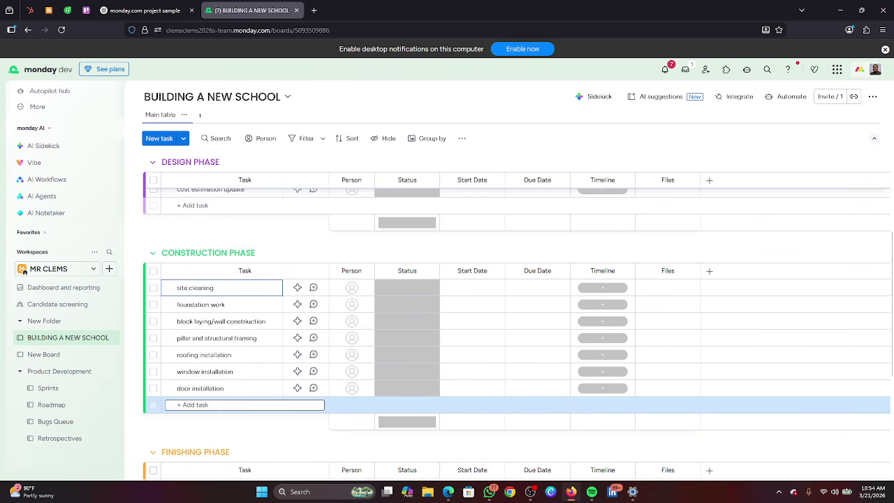
Add the tasks "electrical wiring" and "plumbing installation" to the CONSTRUCTION PHASE group.
text(e)
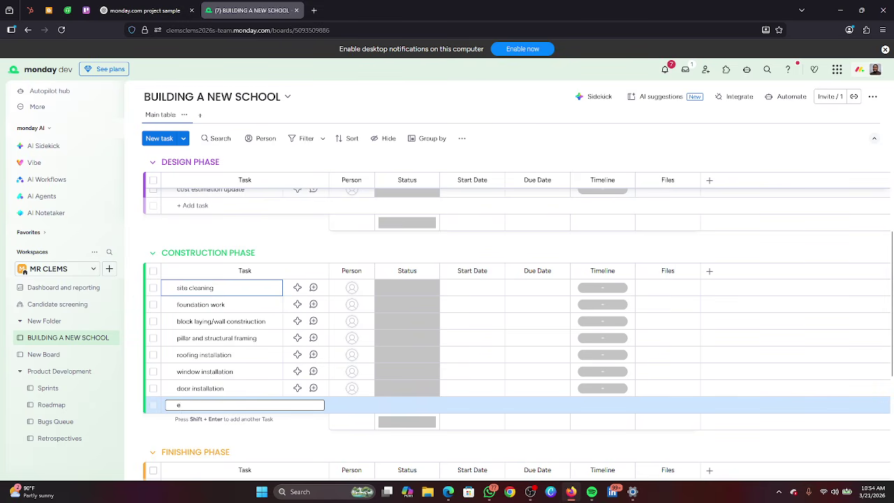
text(lectrical wiring)
key(Return)
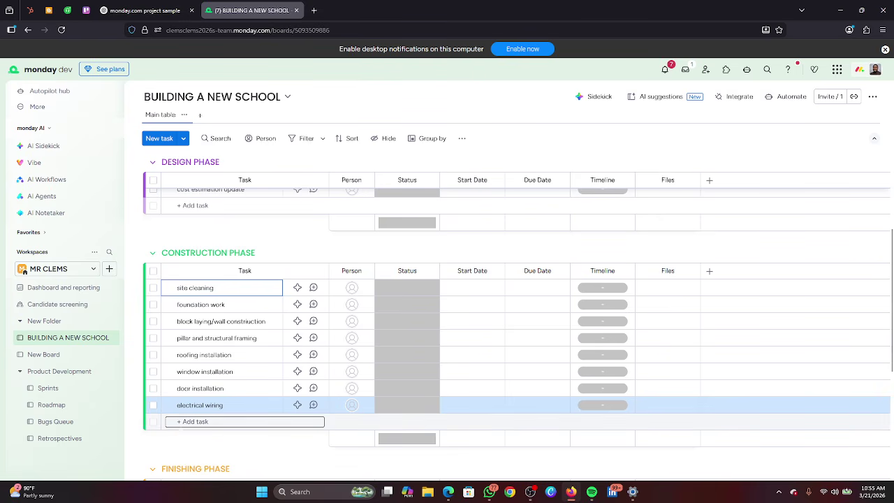
click(181, 423)
text(pl)
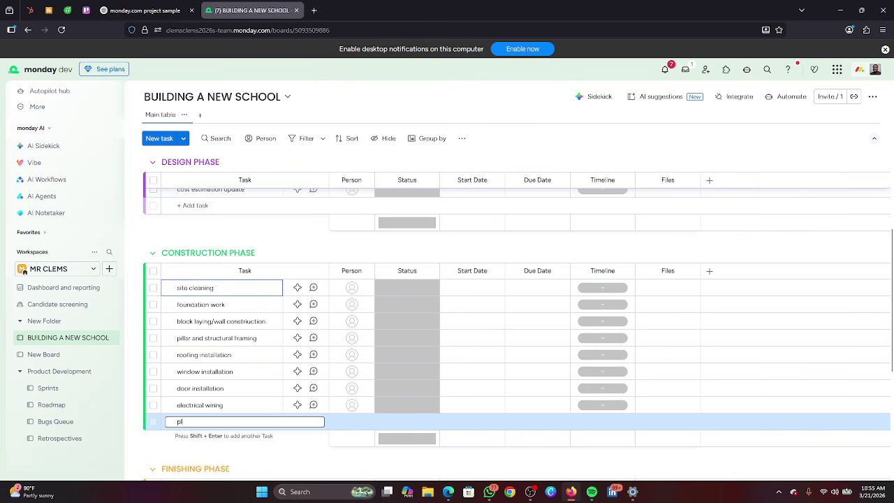
text(umbing installation)
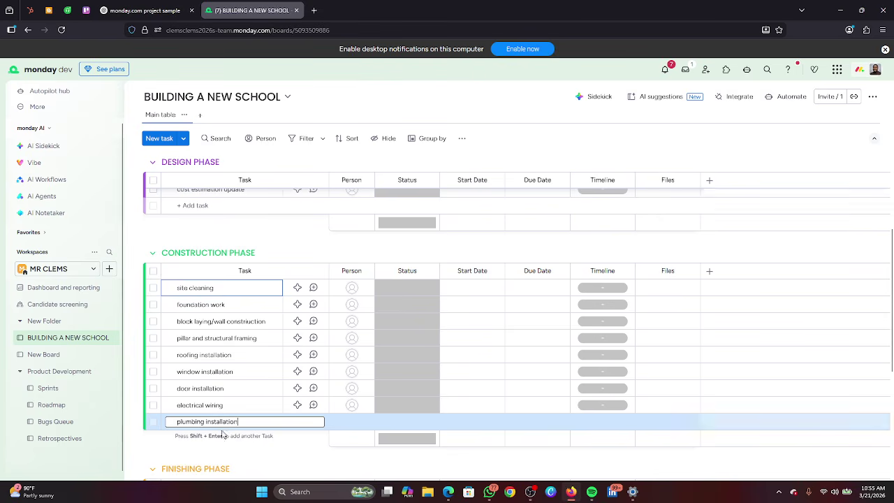
key(Return)
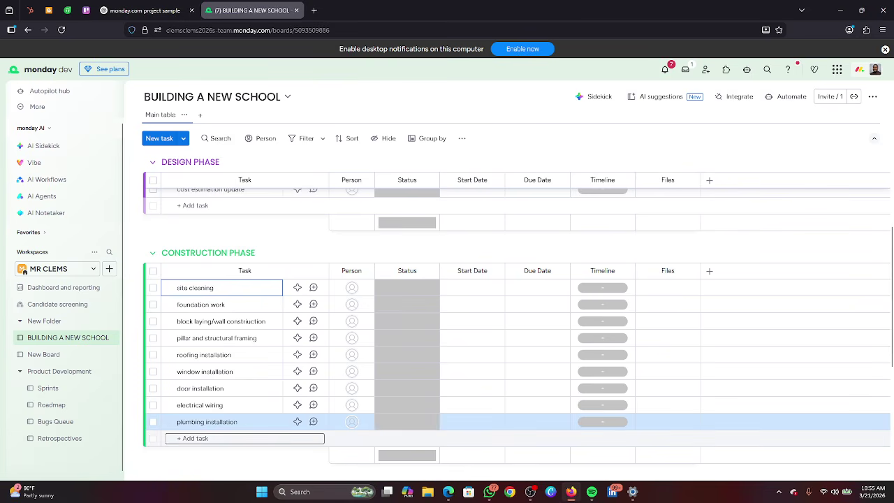
Add the tasks "plastering" and "flooring (tiles/cement)" at the end of the CONSTRUCTION PHASE group.
text(plastering)
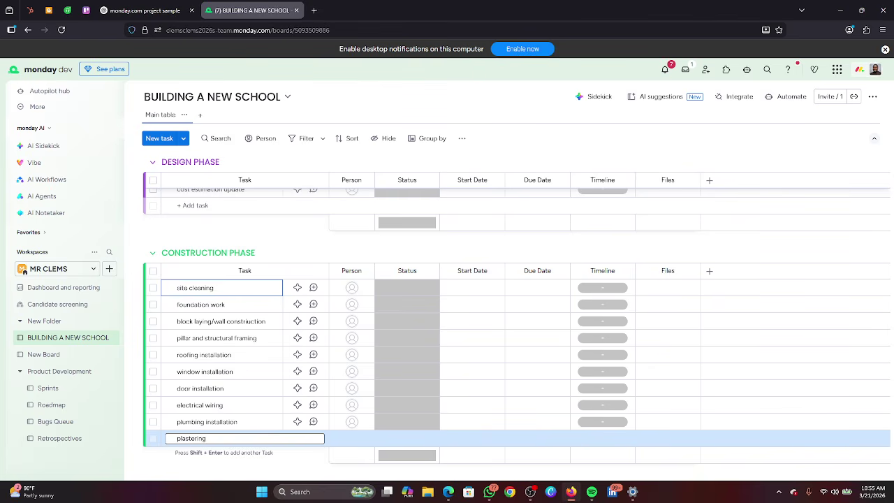
key(Return)
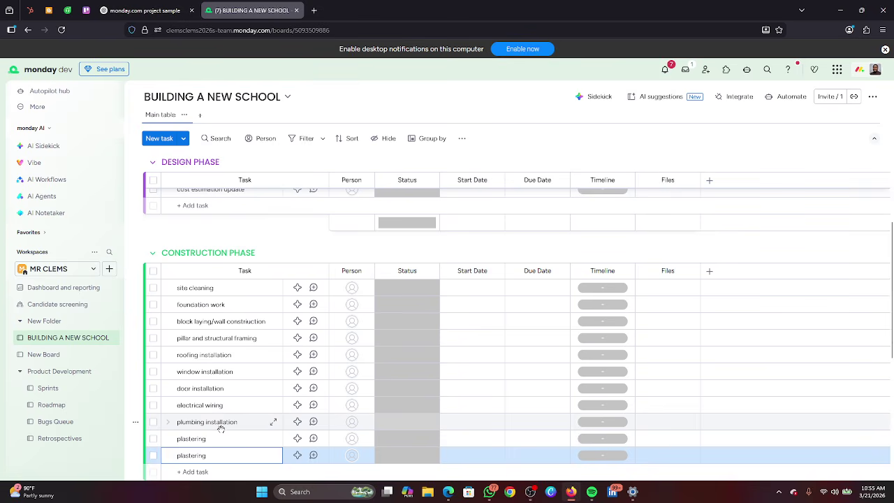
click(196, 472)
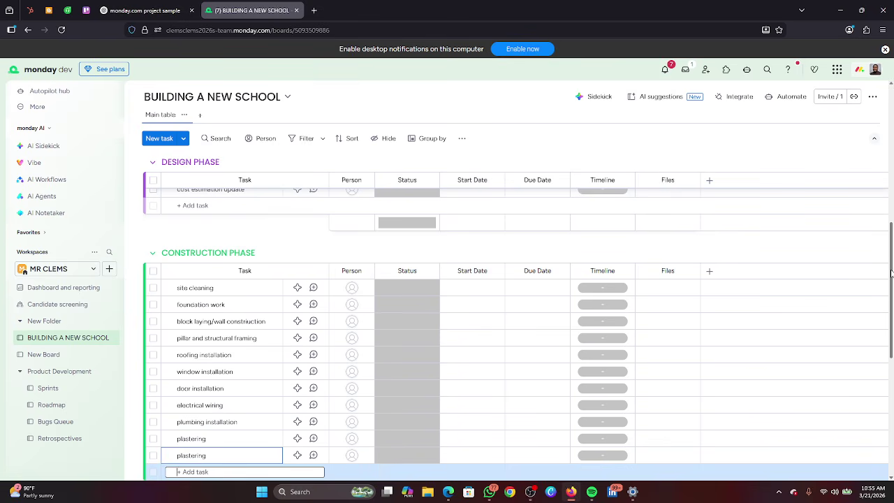
scroll(362, 404, down, 2)
click(192, 386)
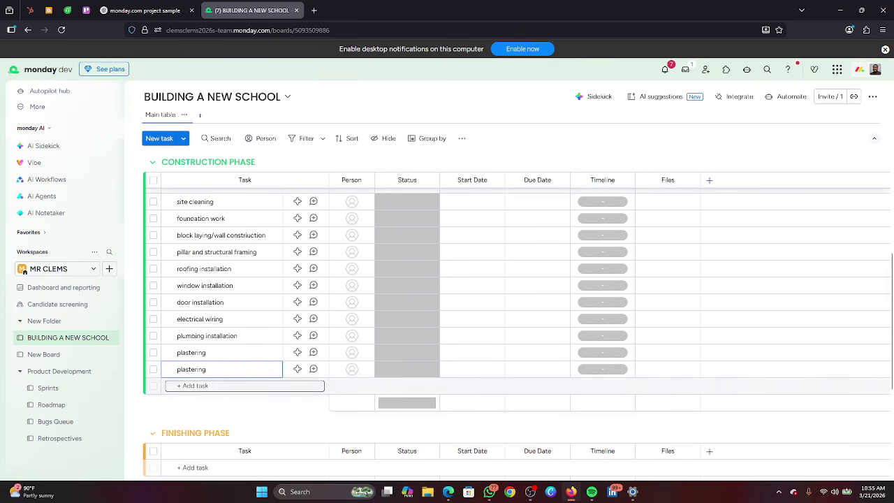
text(flo)
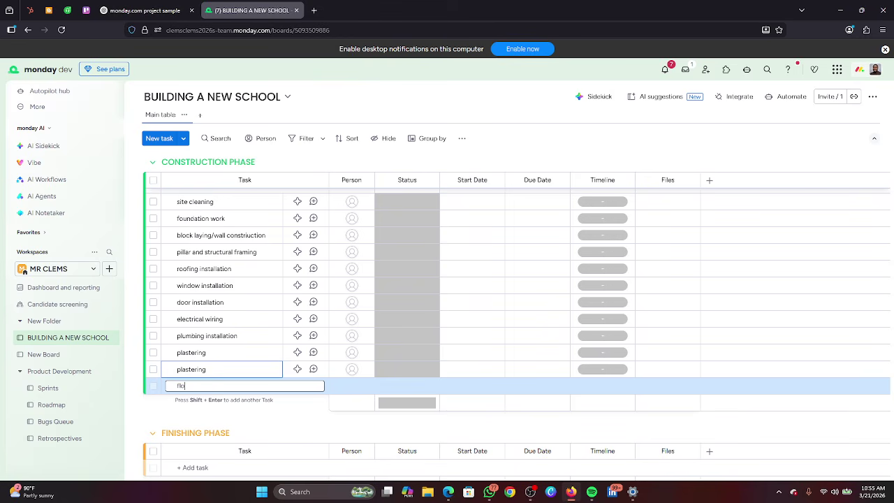
text(rioring ()
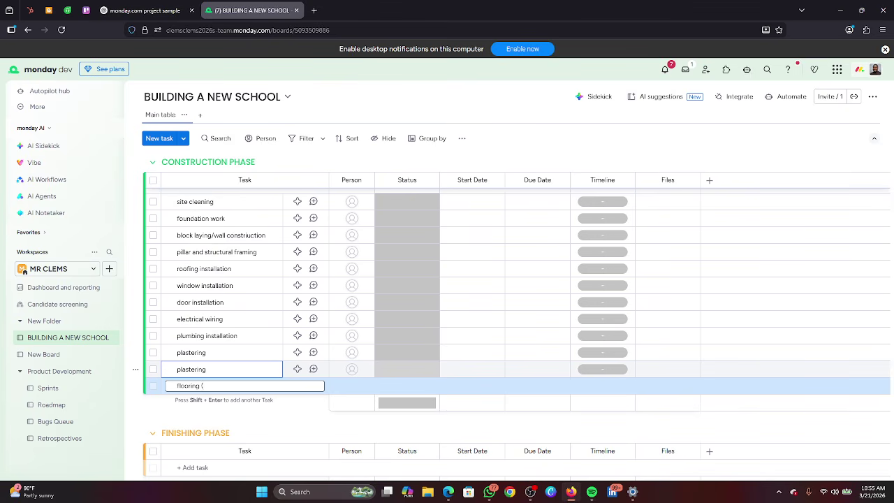
text(iles/cement))
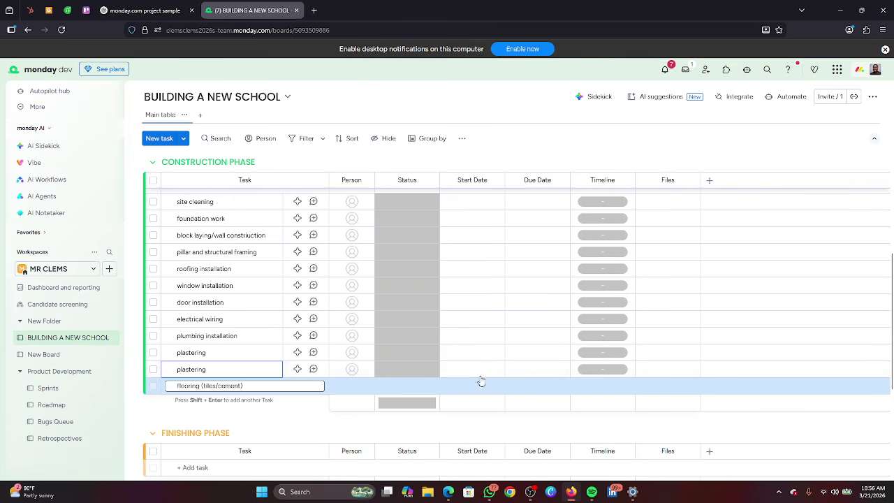
click(734, 382)
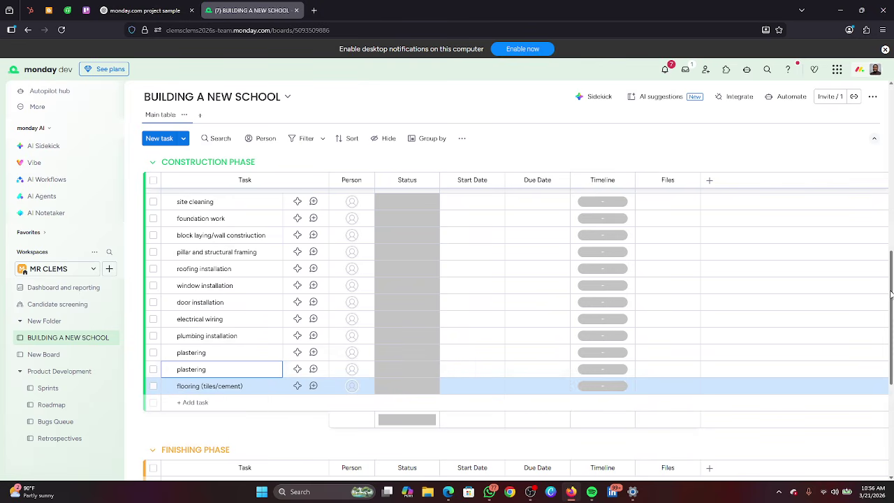
Add the task "painting(interior/exterior)" as the first item in the FINISHING PHASE group.
scroll(891, 299, down, 3)
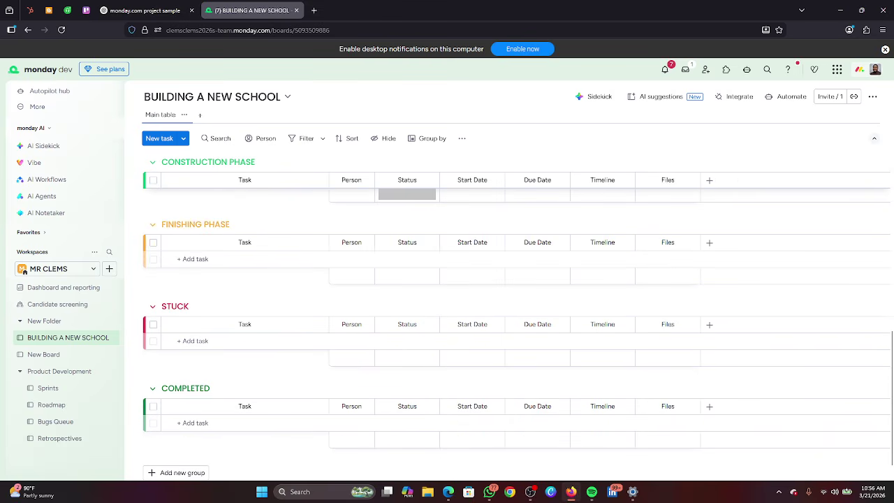
click(215, 259)
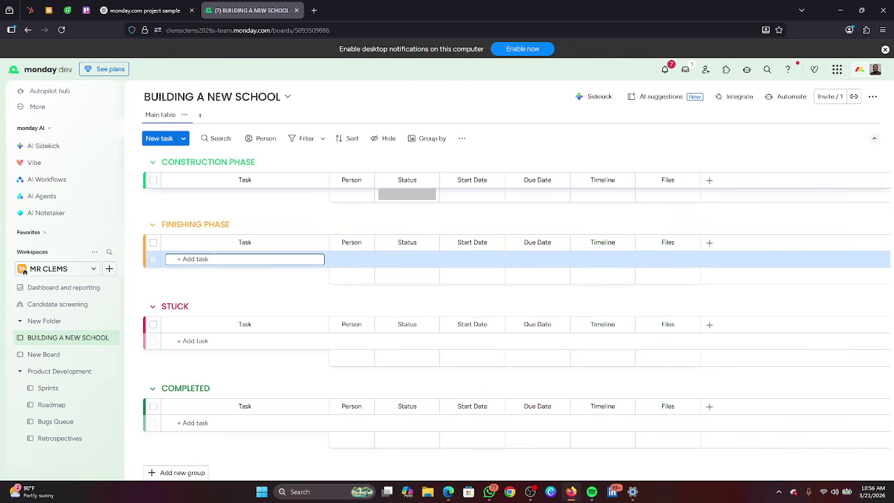
text(pa)
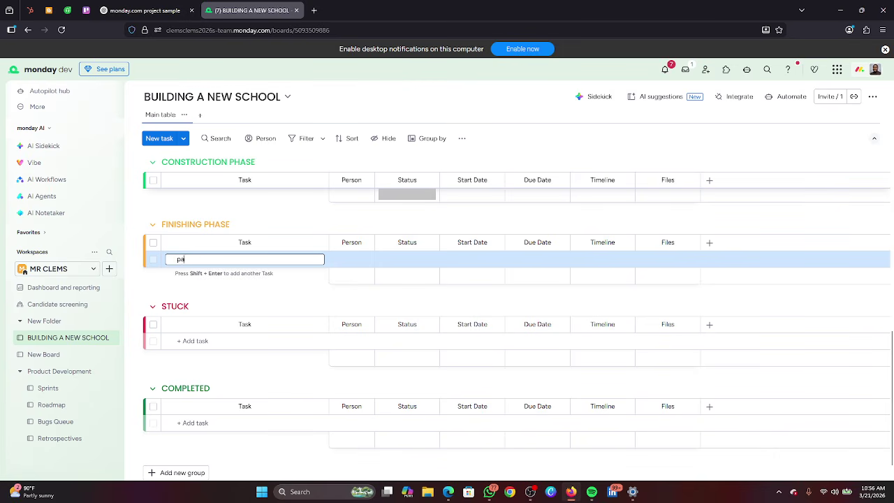
text(inting)
text((interior/)
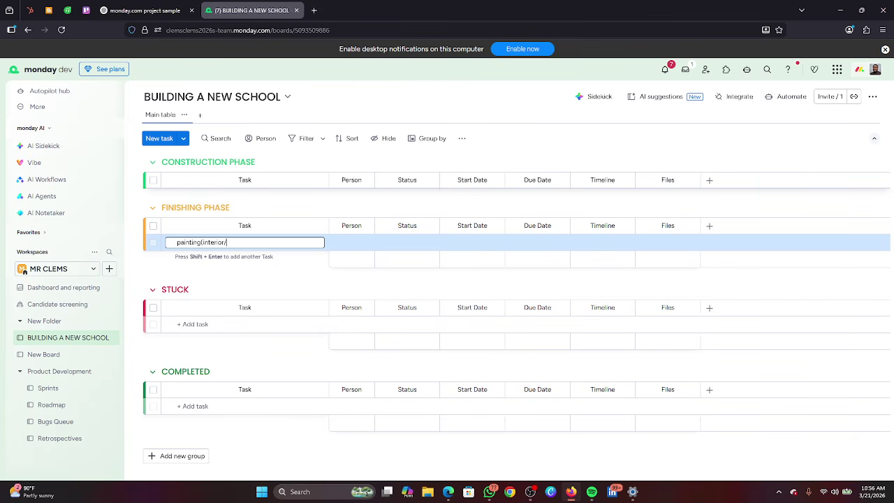
text(exterior))
key(Return)
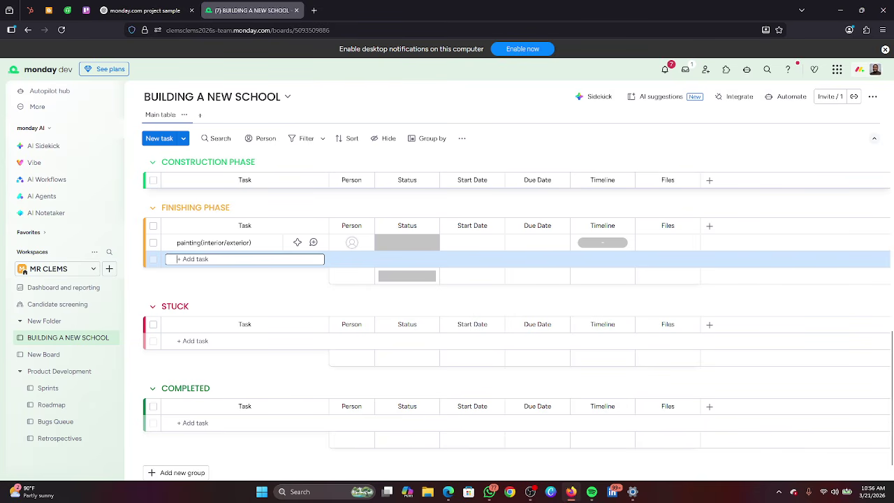
Add the tasks "ceiling installation" and "lighting fixtures installation" to the FINISHING PHASE group.
text(ceil)
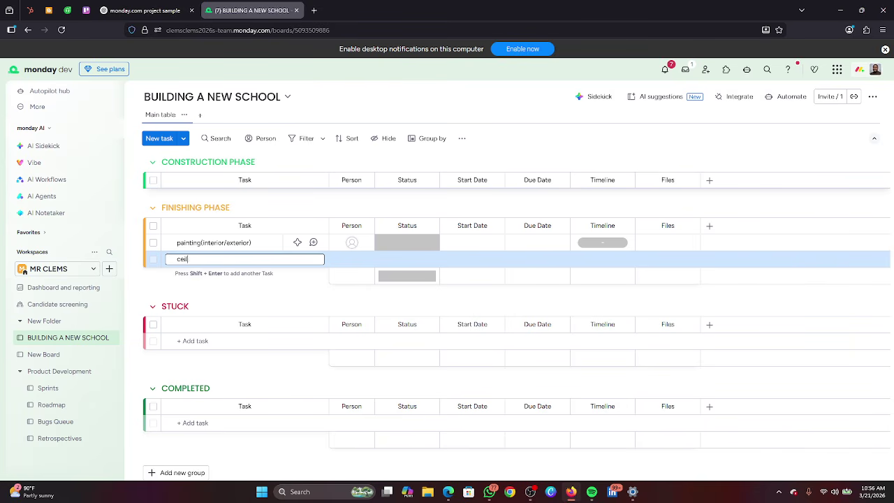
text(ing installation)
key(Return)
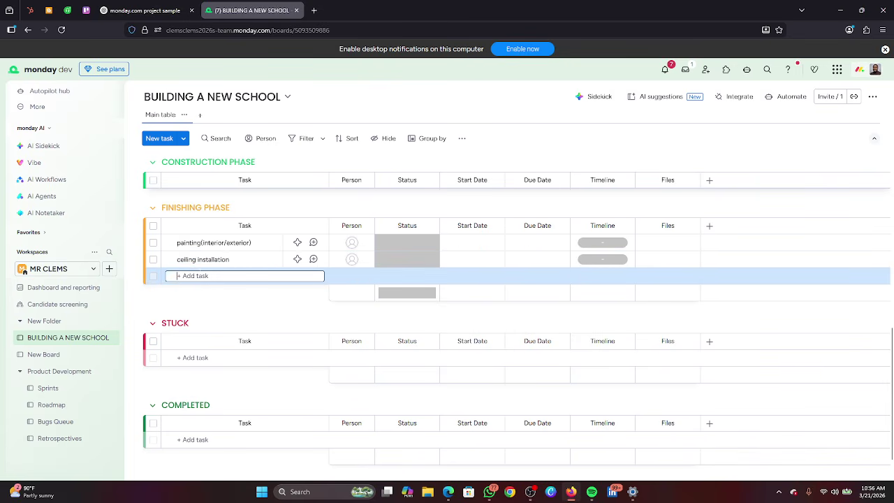
text(light)
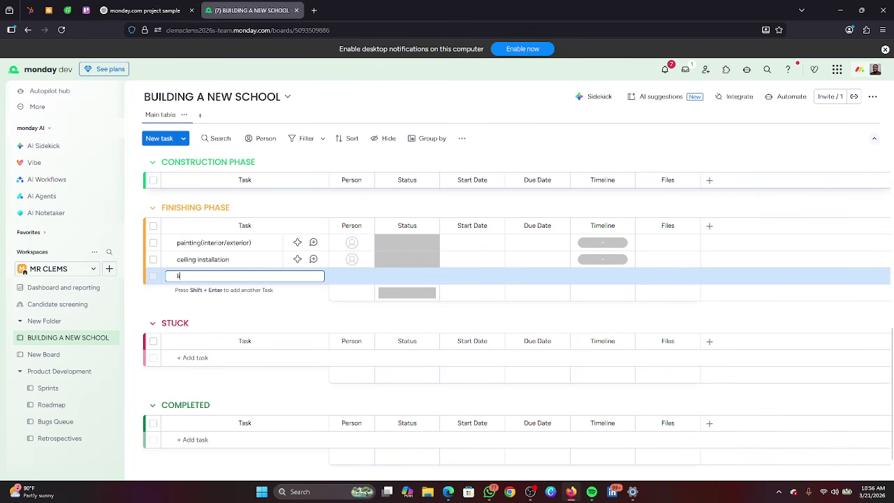
text(ing fix)
text(ing)
key(BackSpace)
key(BackSpace)
text(tures installation)
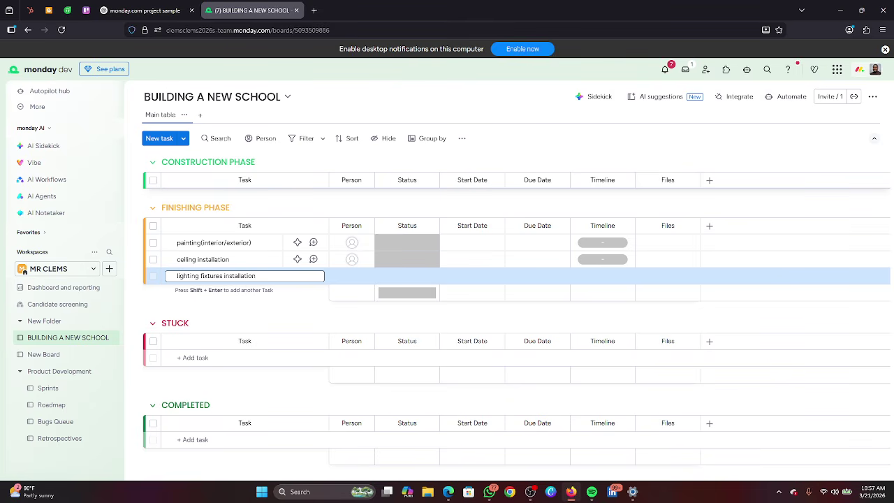
key(Return)
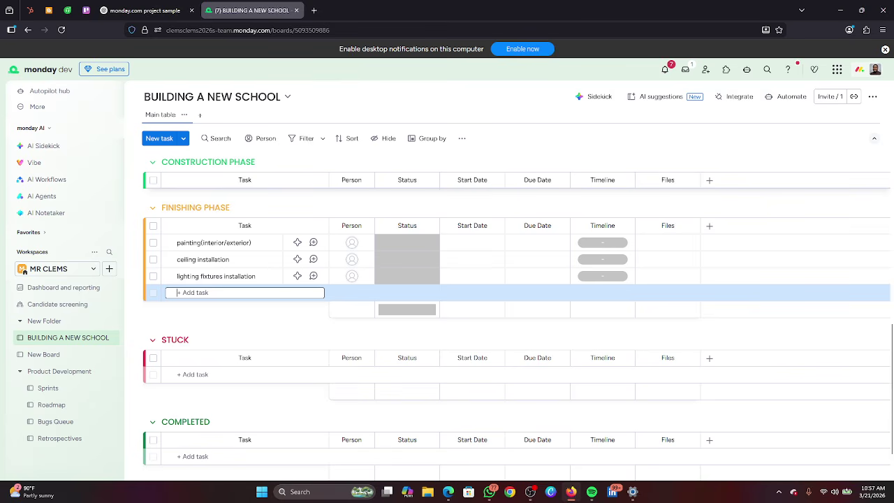
Add the tasks "furniture purchase (desks,chairs)" and "office setup" to the FINISHING PHASE group.
text(furn)
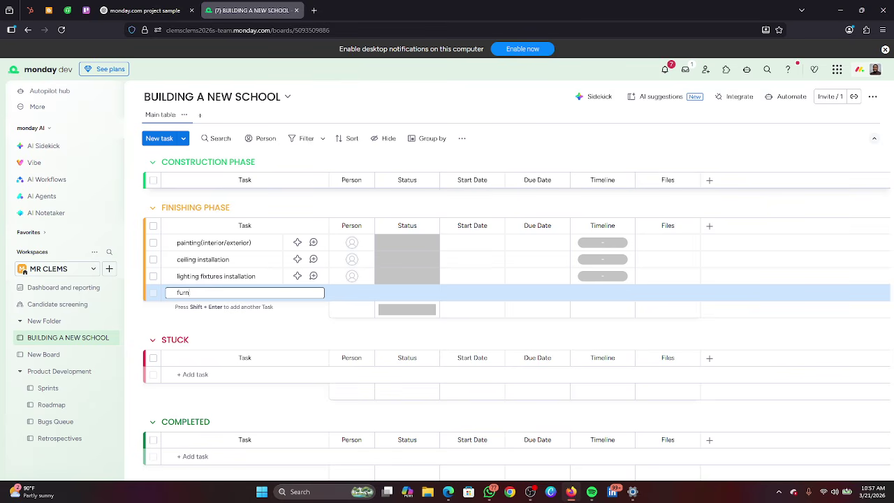
text(iture purchase)
text((desks,chairs)
text())
key(Return)
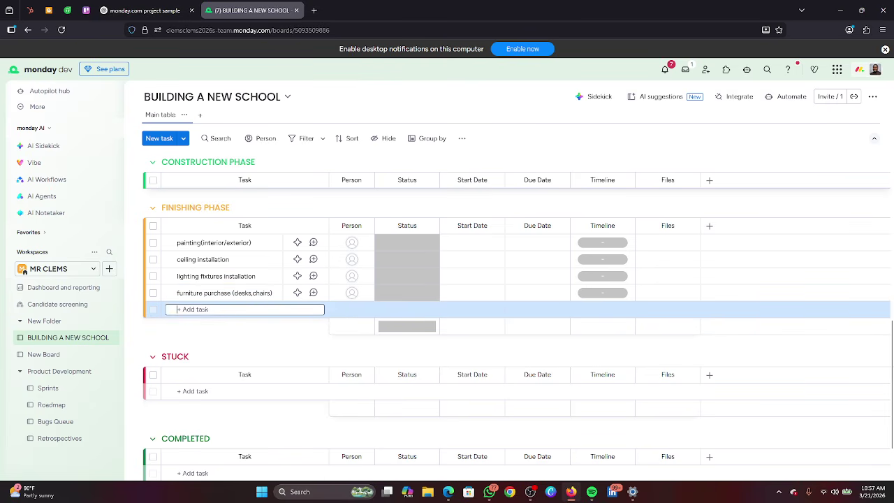
text(office setu)
key(BackSpace)
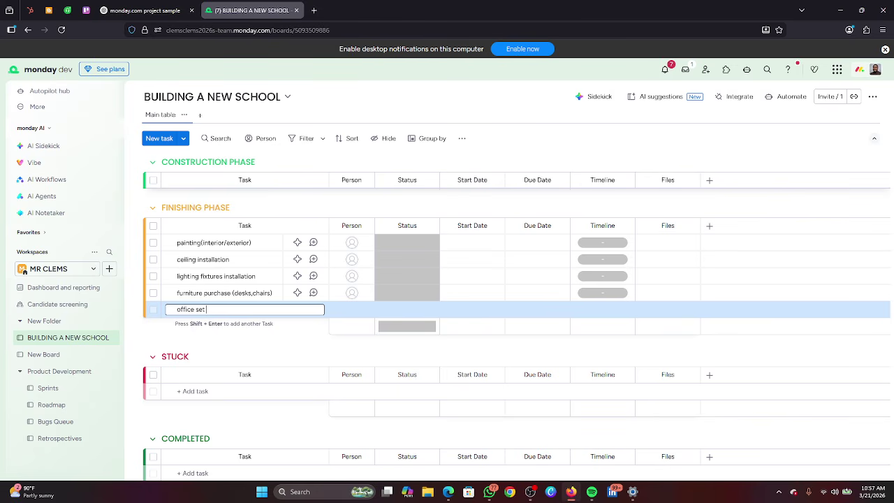
text(up)
key(Return)
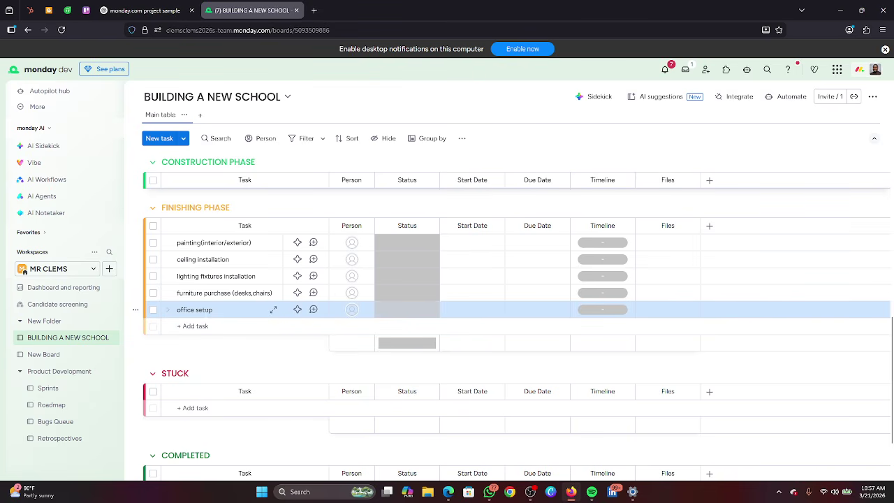
Add the tasks "laboratory setup" and "library setup" to the FINISHING PHASE group.
click(183, 326)
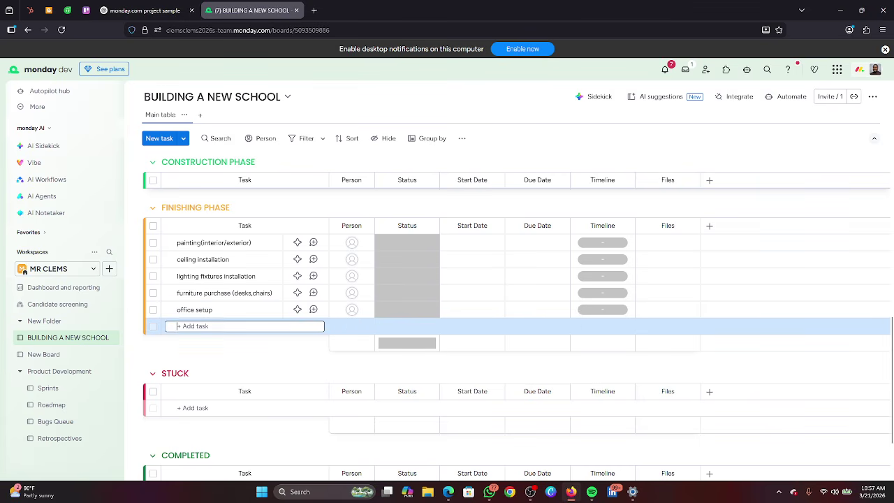
text(laborar)
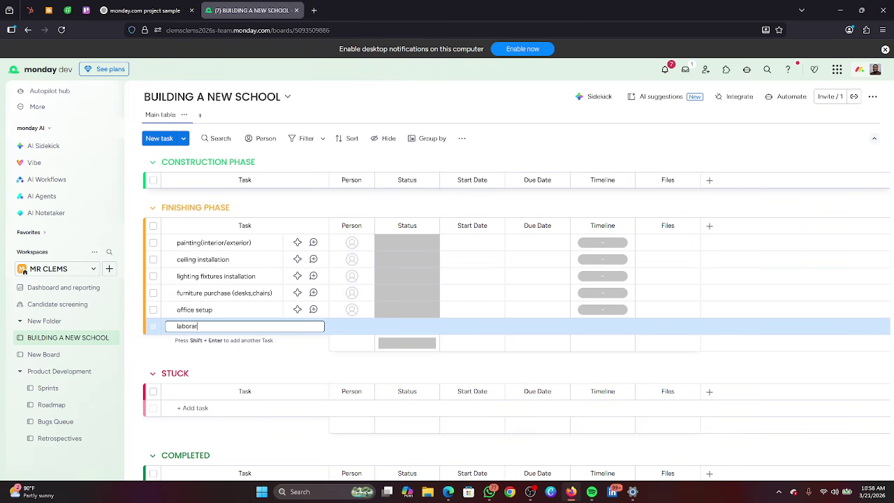
key(BackSpace)
text(tory setup)
key(Return)
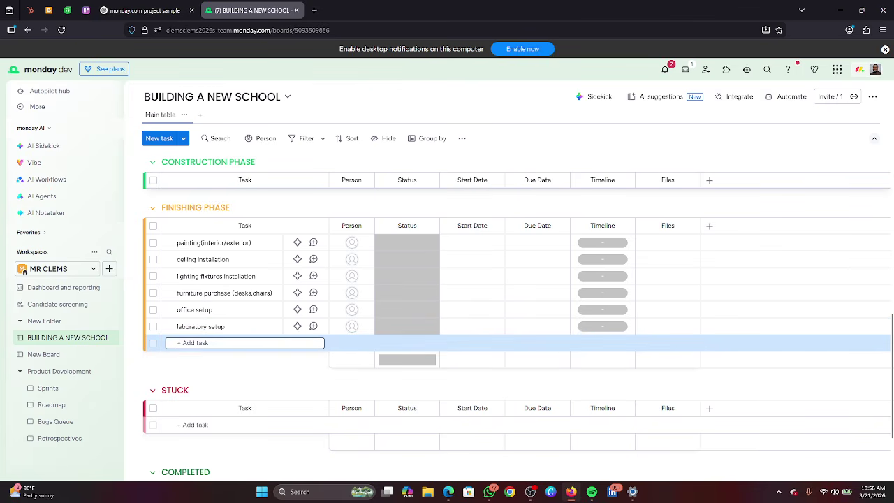
text(libra)
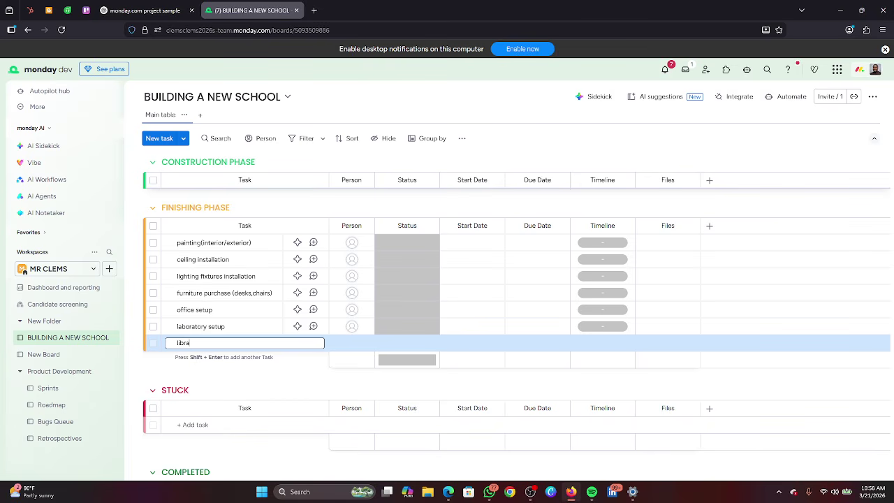
text(ry setup)
key(Return)
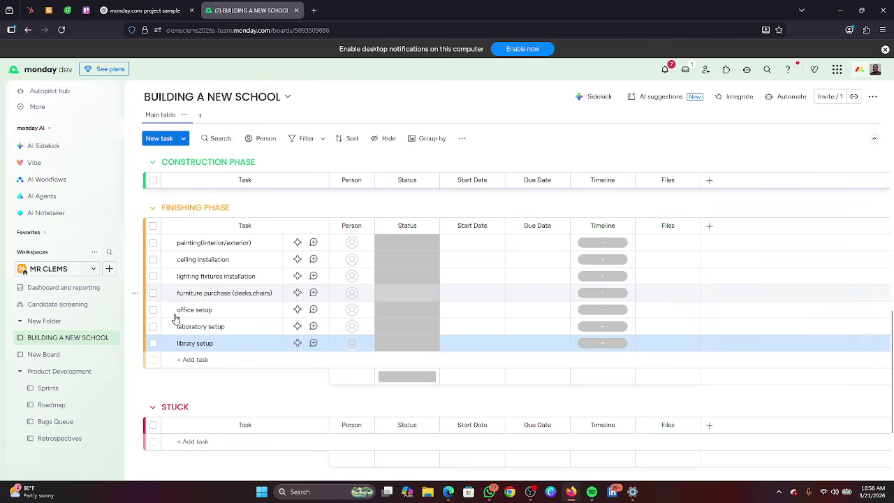
Add the tasks "furniture" and "cleaning of building" to the FINISHING PHASE group.
click(192, 359)
text(furniture)
key(Return)
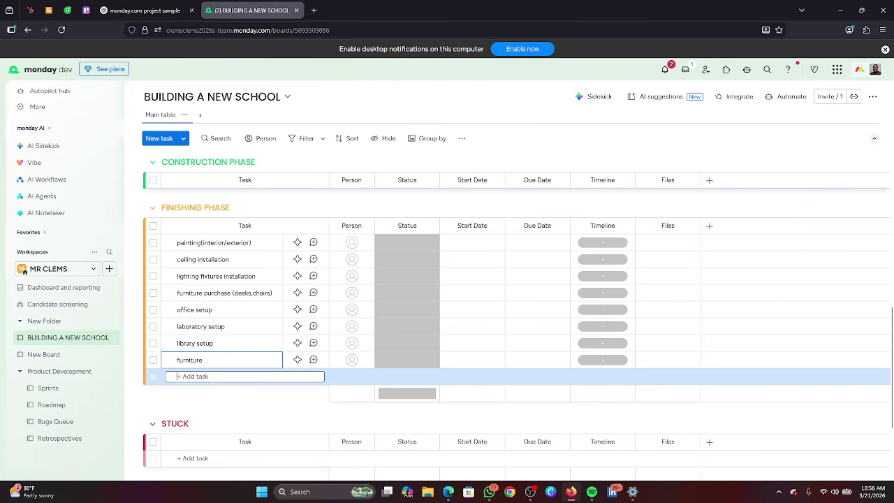
text(clea)
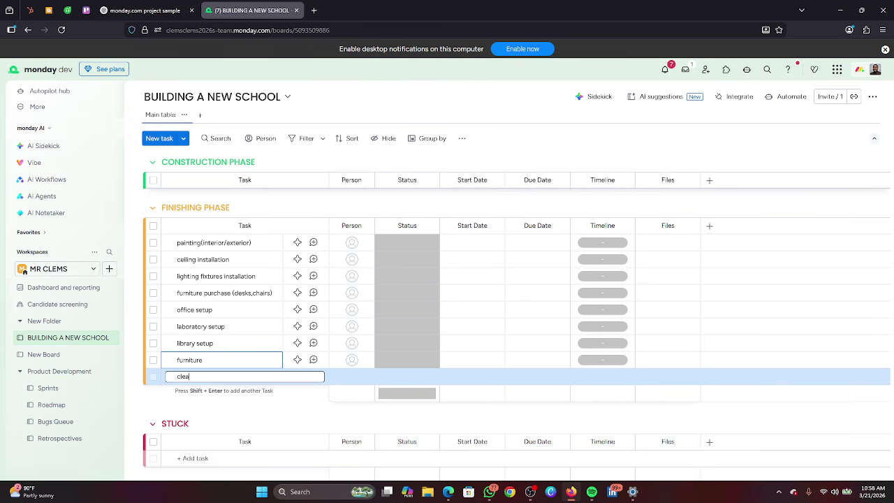
text(ning of building)
key(Return)
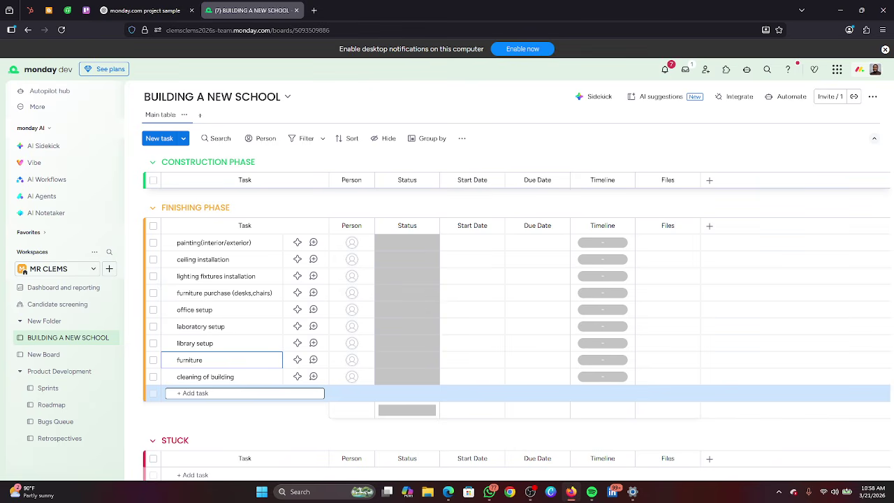
Add the task "landscaping(trees, grass)" below "cleaning of building" in the FINISHING PHASE group.
text(l)
key(BackSpace)
text(landscaping(tree)
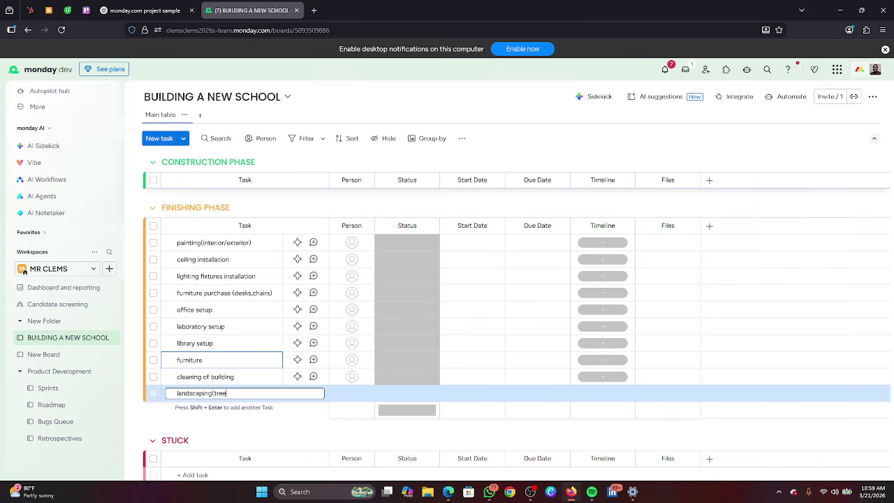
text(s, grass)
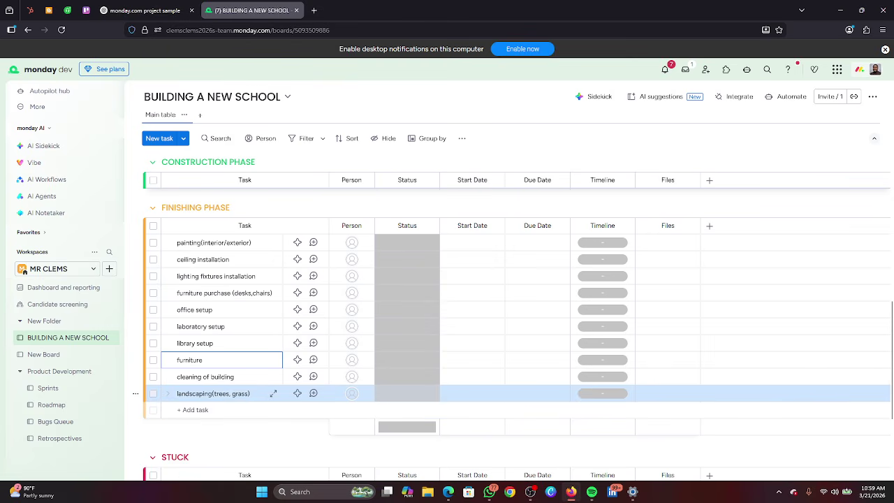
key(Return)
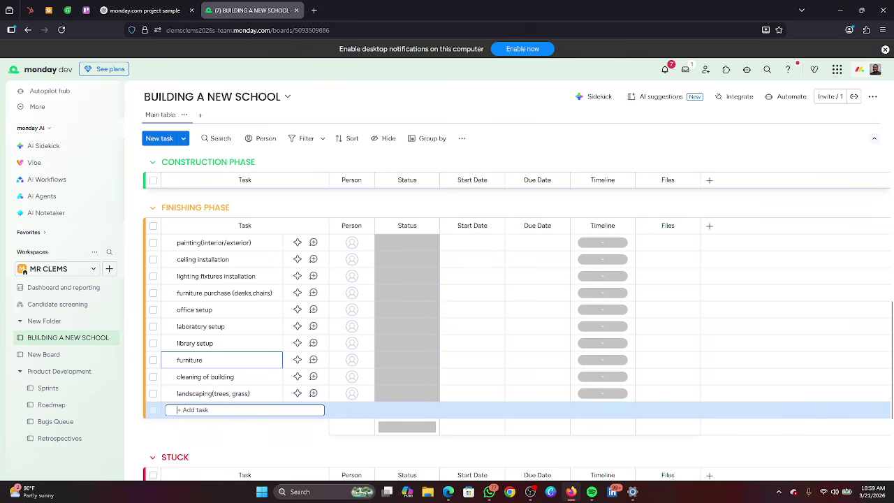
Check the class reactions in the Google Meet call and return to the monday.com board in Firefox.
mouse_move(448, 493)
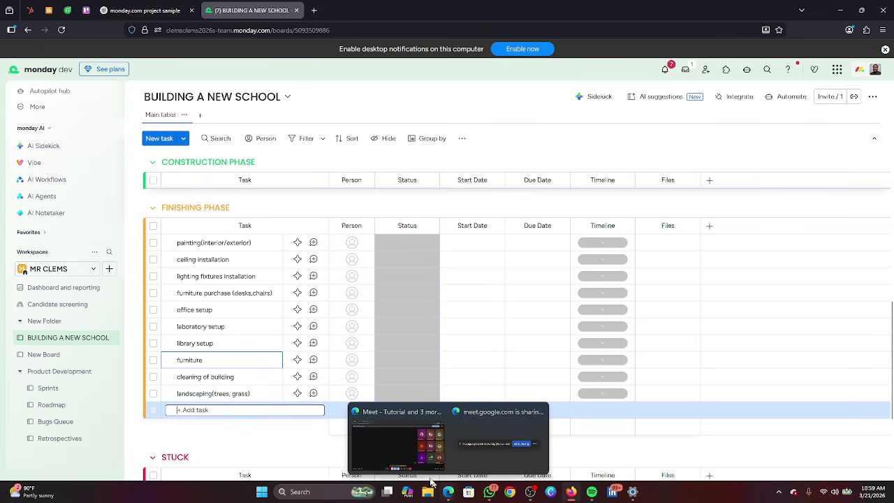
click(428, 461)
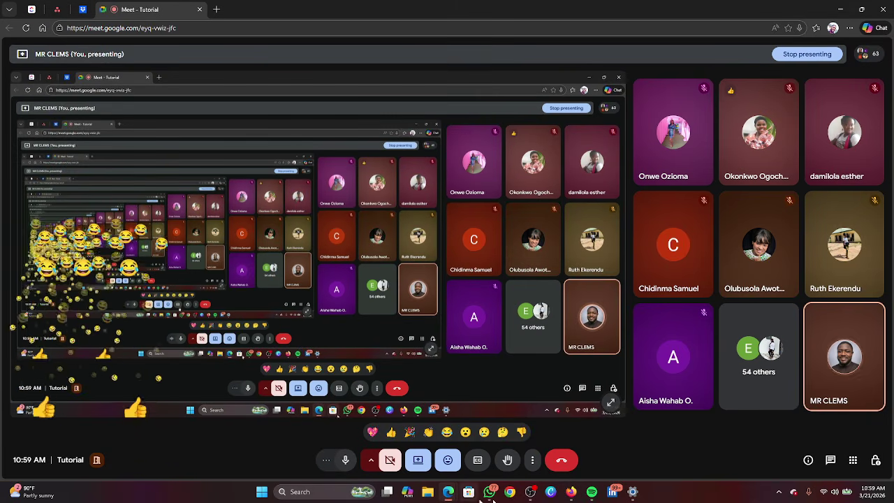
mouse_move(571, 492)
click(563, 458)
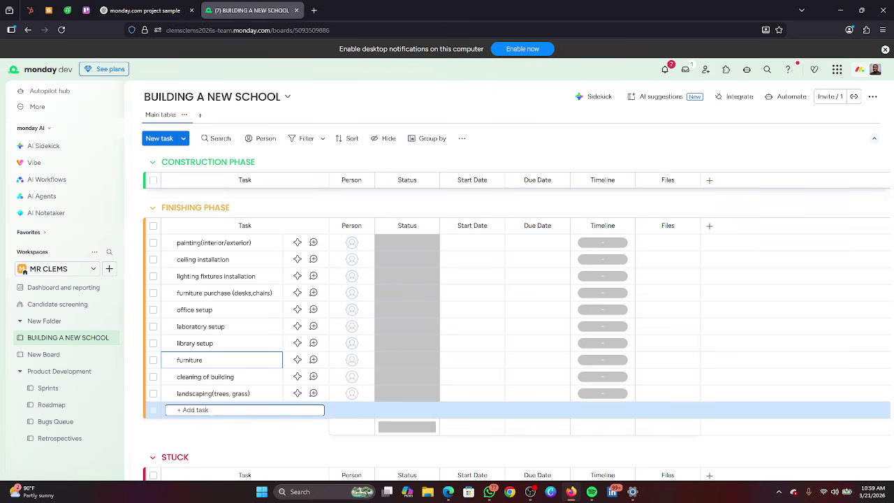
Add the task "playground setup" at the end of the FINISHING PHASE group.
text(playground setup)
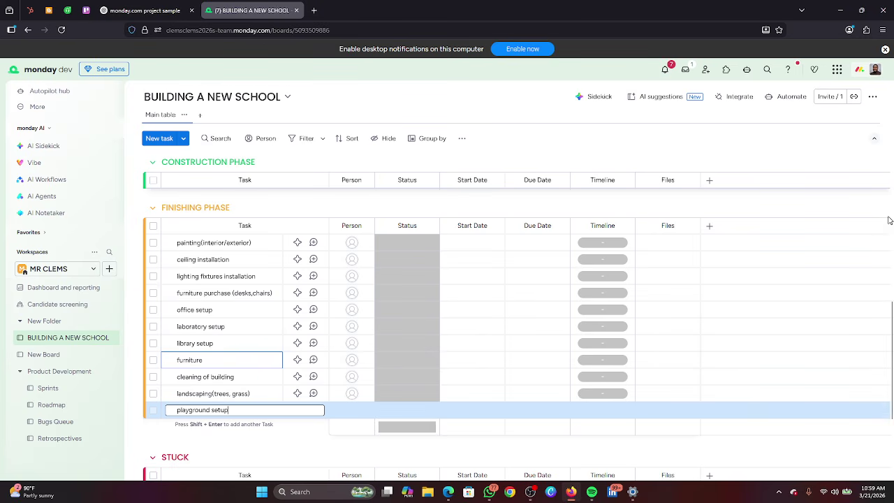
key(Return)
Move the COMPLETED group above the STUCK group, directly below the FINISHING PHASE group.
drag(891, 320, 892, 380)
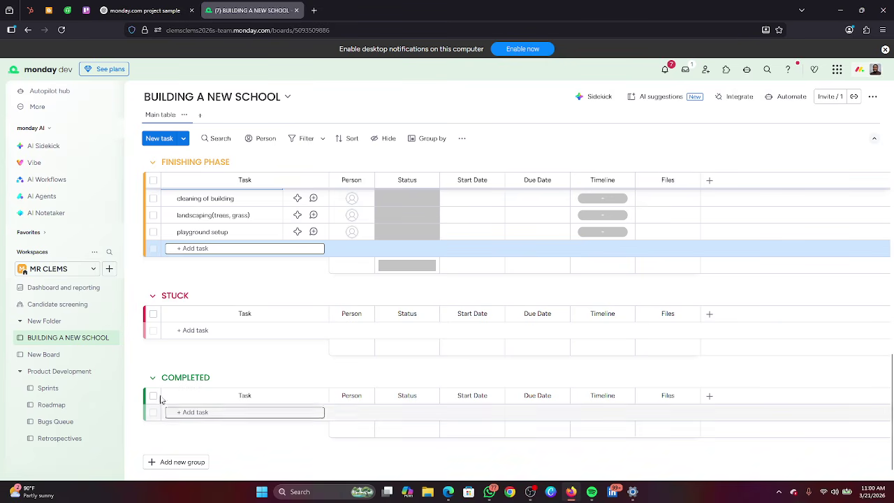
drag(183, 378, 187, 359)
scroll(219, 342, down, 5)
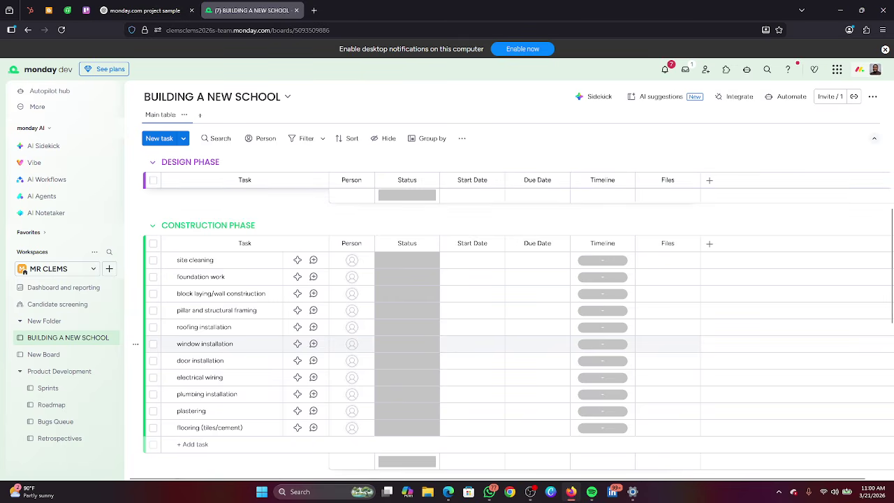
scroll(218, 342, down, 5)
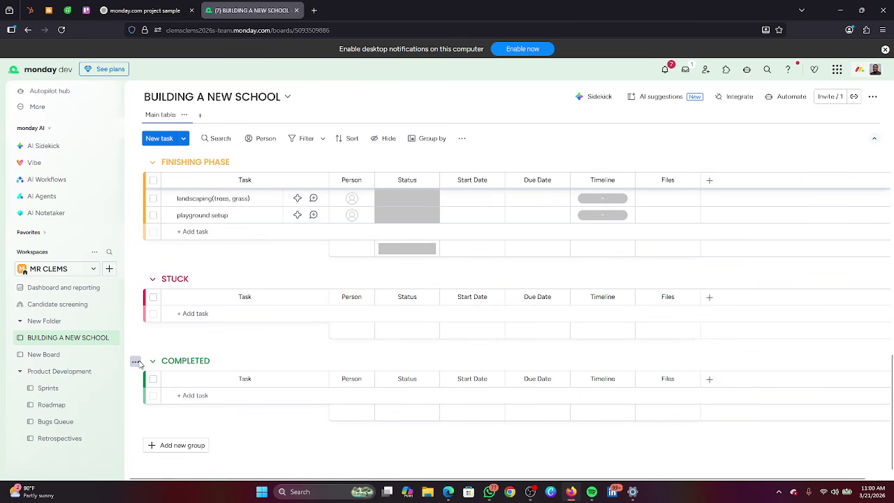
drag(156, 356, 144, 314)
drag(891, 192, 891, 444)
scroll(281, 424, down, 1)
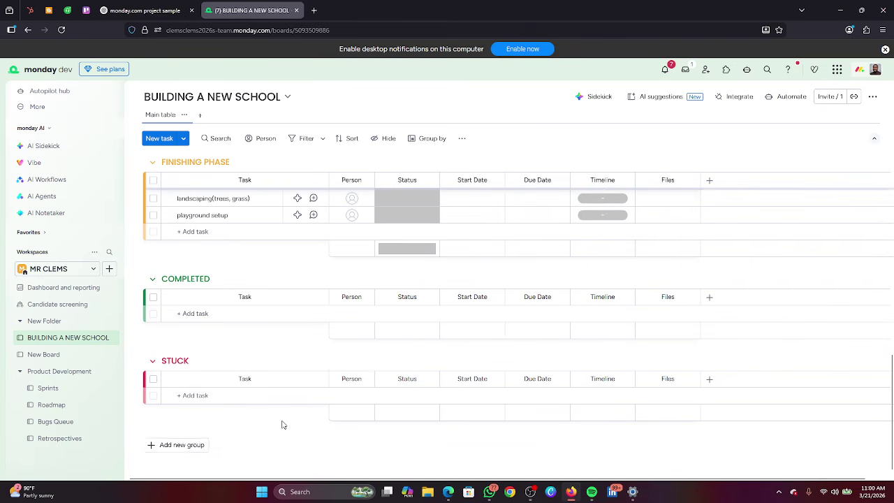
Add a new group named DONE below the STUCK group and set its color to bright green.
click(194, 447)
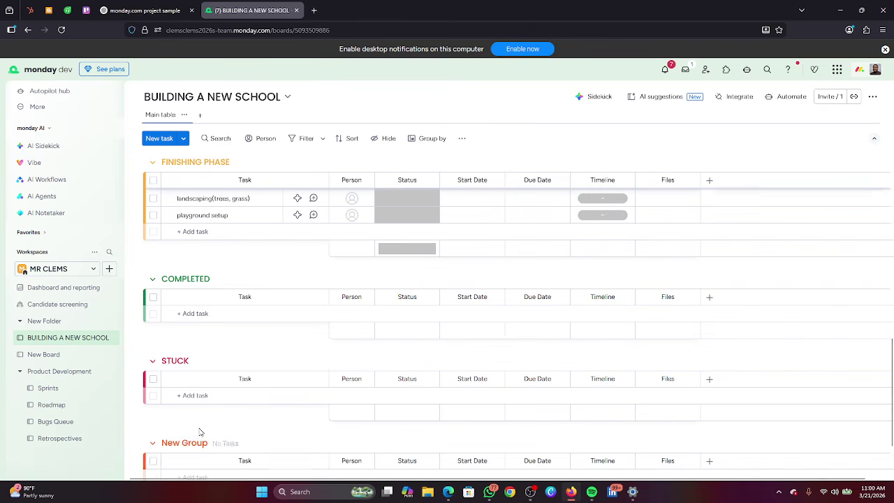
click(193, 445)
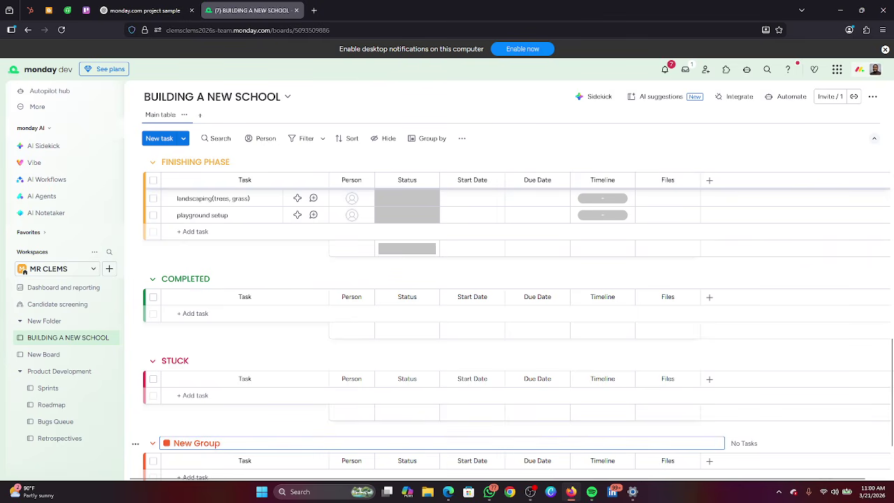
key(BackSpace)
key(BackSpace)
key(BackSpace)
key(BackSpace)
key(BackSpace)
key(BackSpace)
key(BackSpace)
key(BackSpace)
key(BackSpace)
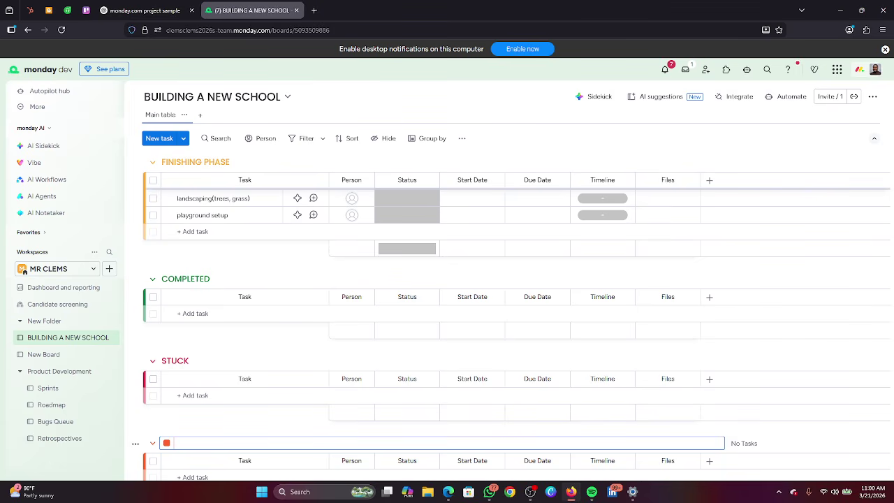
text(DONE)
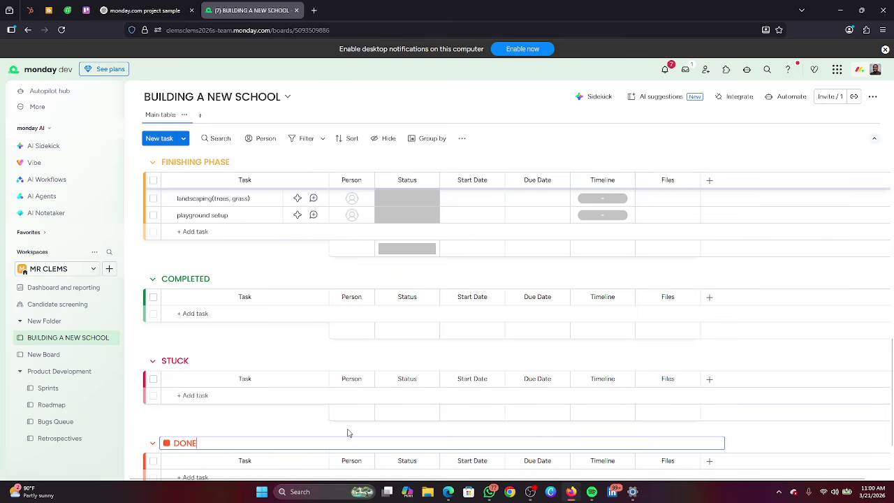
click(166, 444)
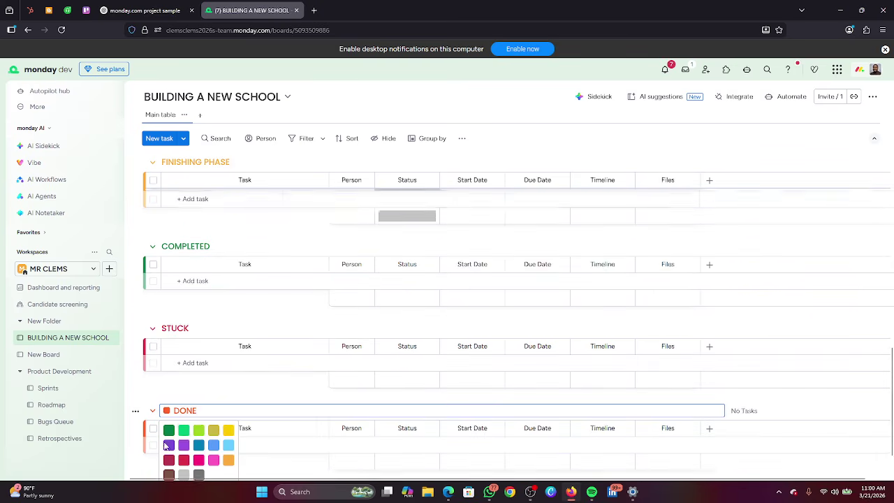
click(179, 414)
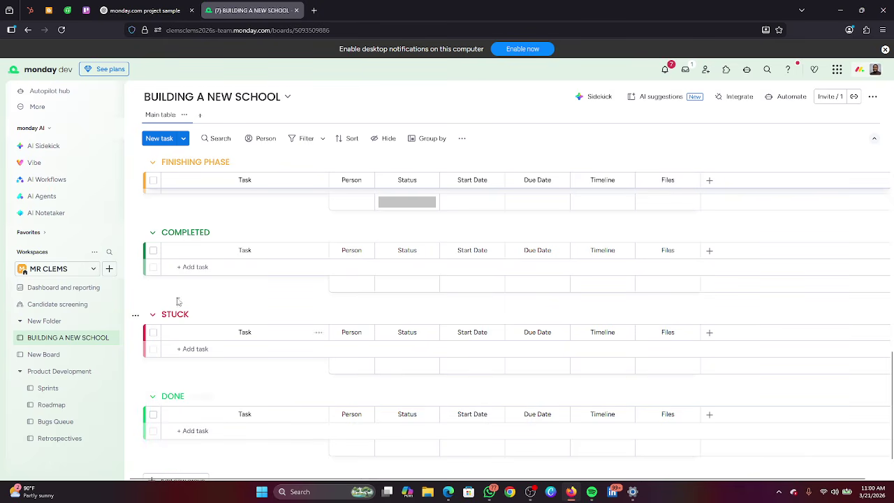
Add the task "final inspection" to the COMPLETED group.
click(192, 267)
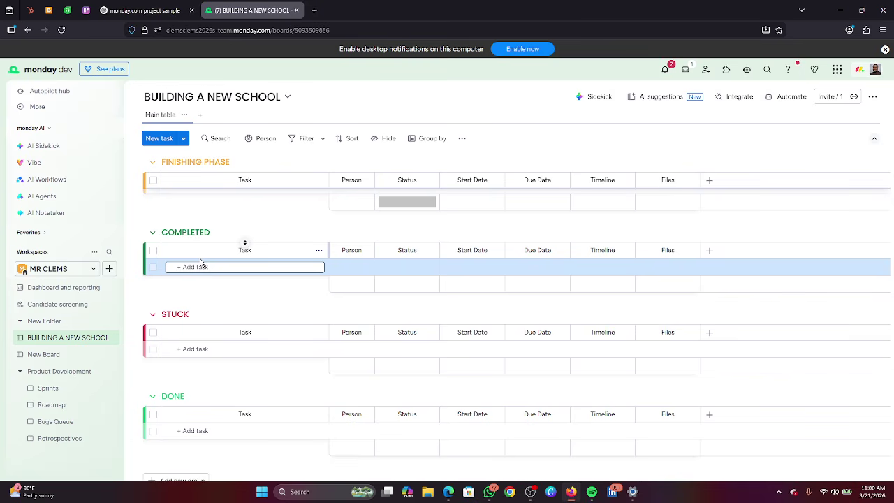
text(Fl)
key(BackSpace)
key(BackSpace)
text(fina)
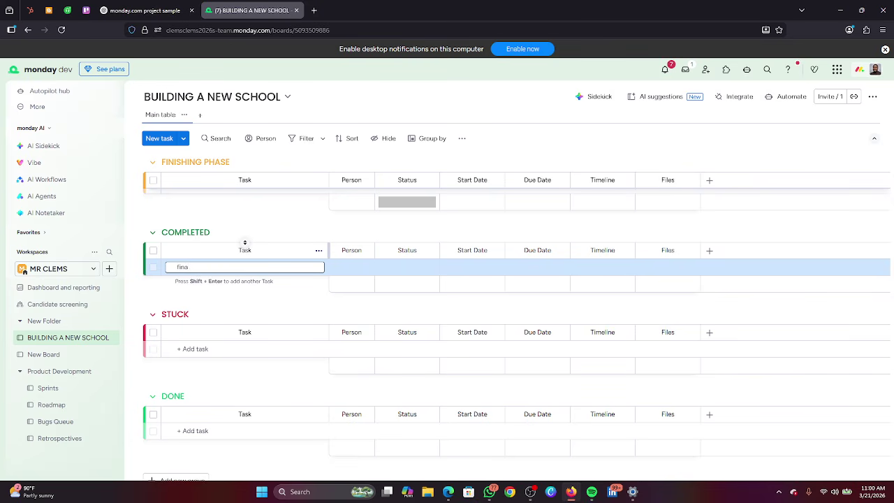
text(l inspection)
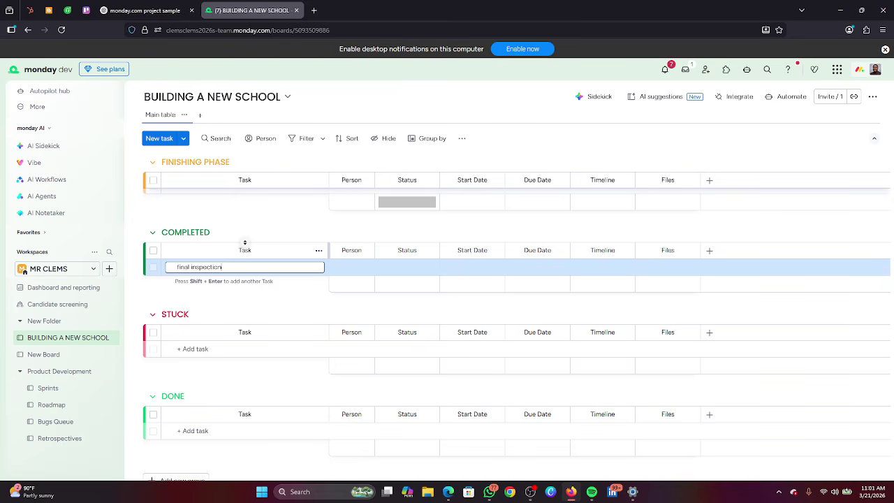
key(Return)
Enter "safety g" as the start of a new task name below "final inspection" in the COMPLETED group.
click(209, 283)
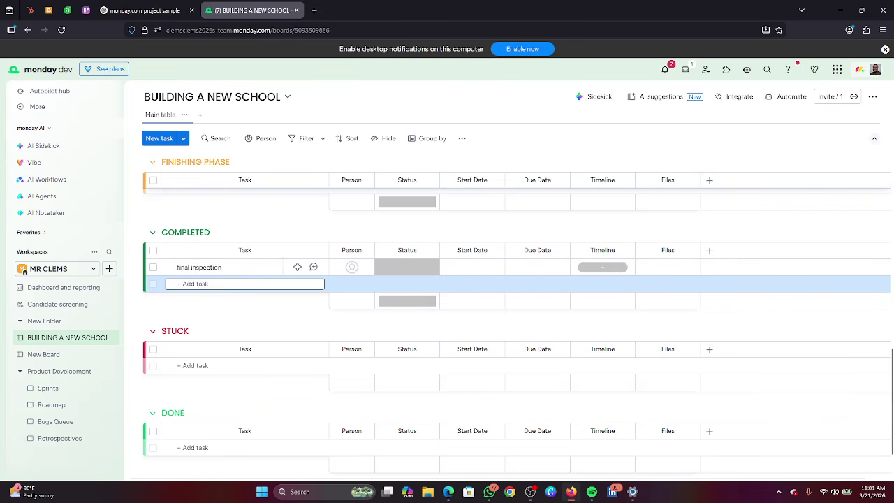
text(safety)
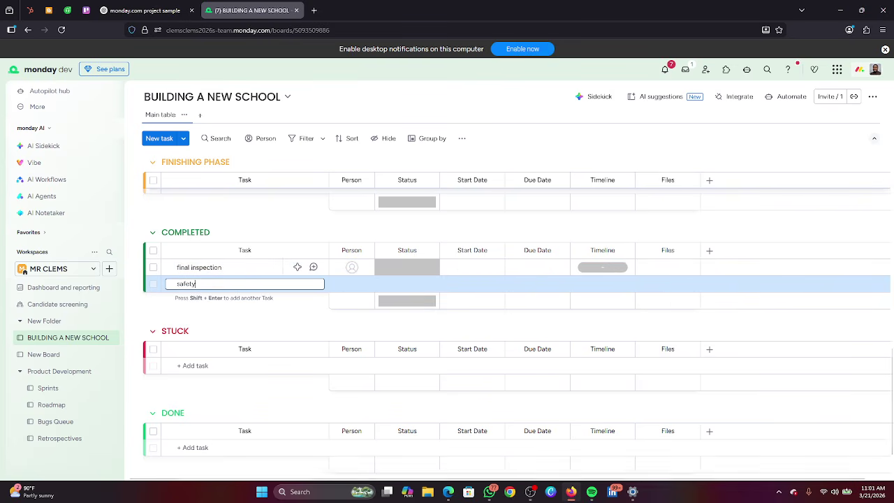
text( g)
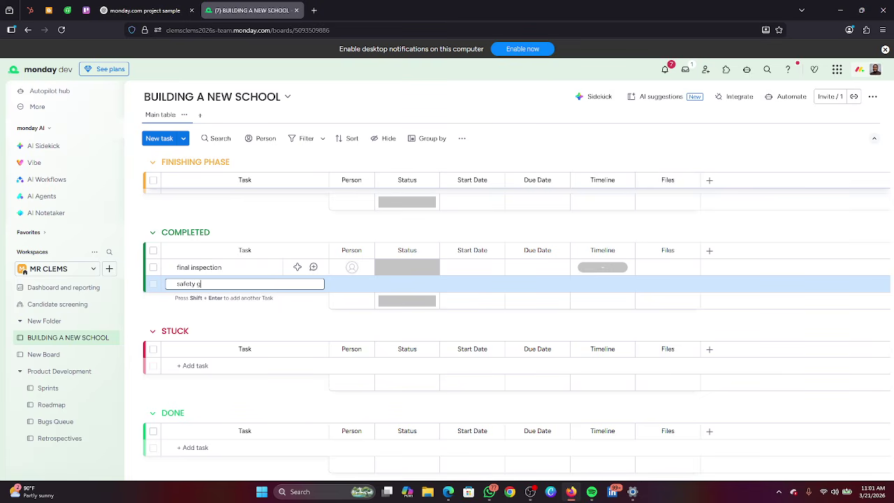
Add the task "safety checks" to the COMPLETED group.
key(BackSpace)
text(checks)
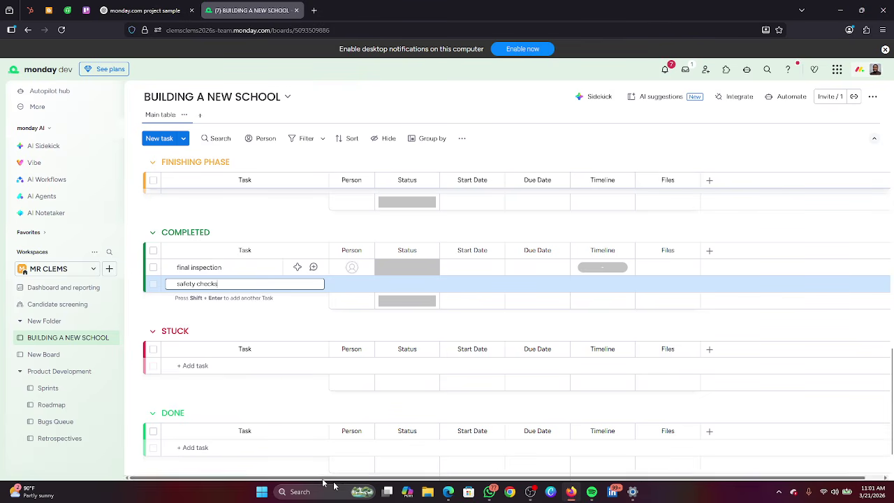
mouse_move(448, 494)
click(399, 459)
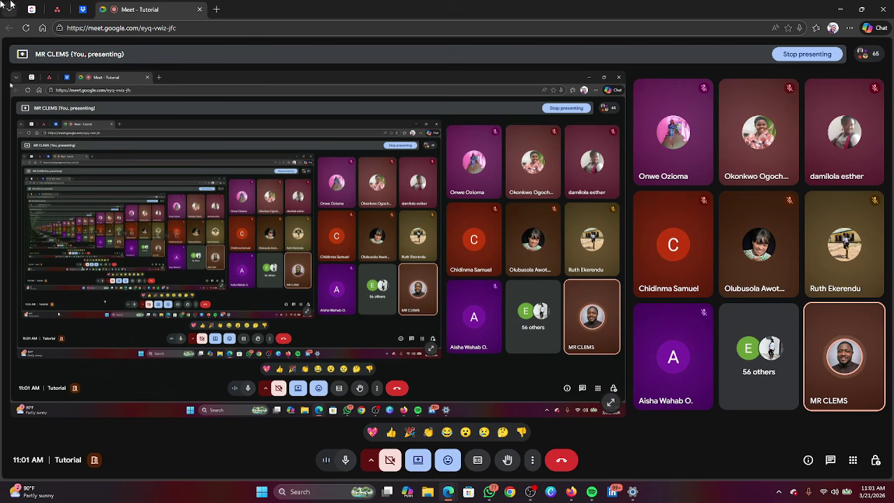
mouse_move(387, 485)
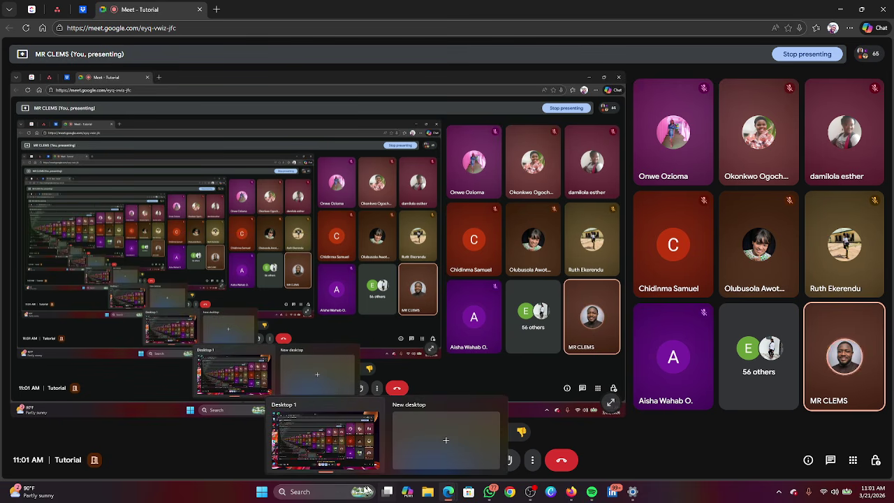
click(572, 491)
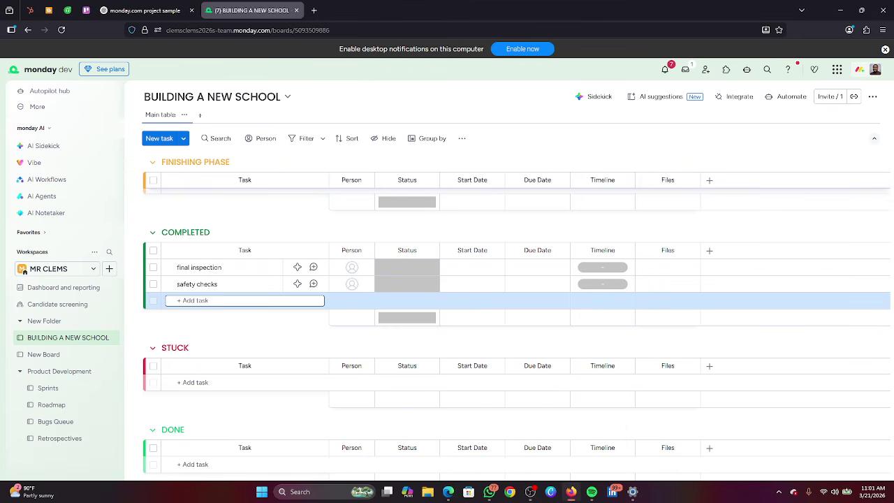
Add the tasks "fix defects/isues" and "approval from authorities" to the COMPLETED group.
text(fix)
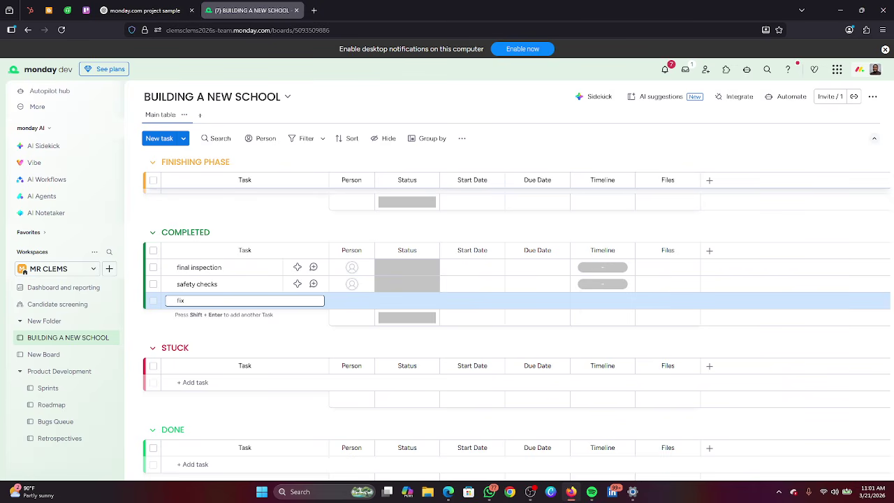
text(efects )
text(isues)
key(Return)
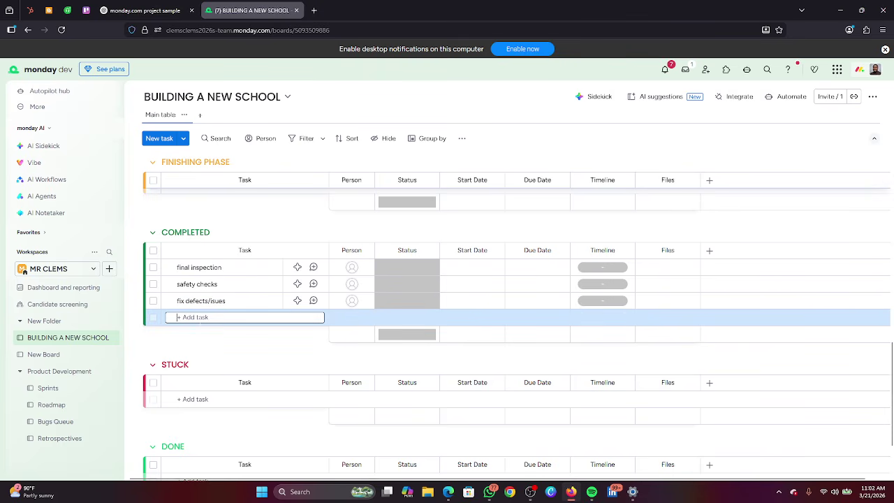
text(ap)
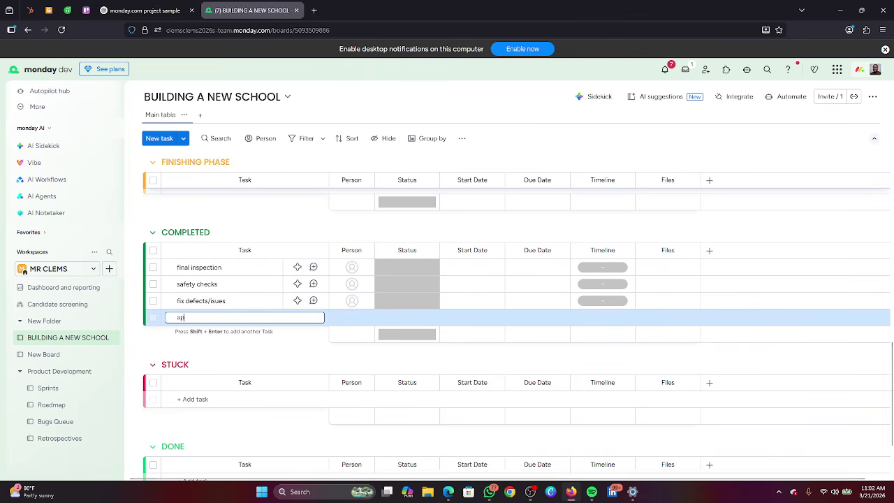
text(proval fr)
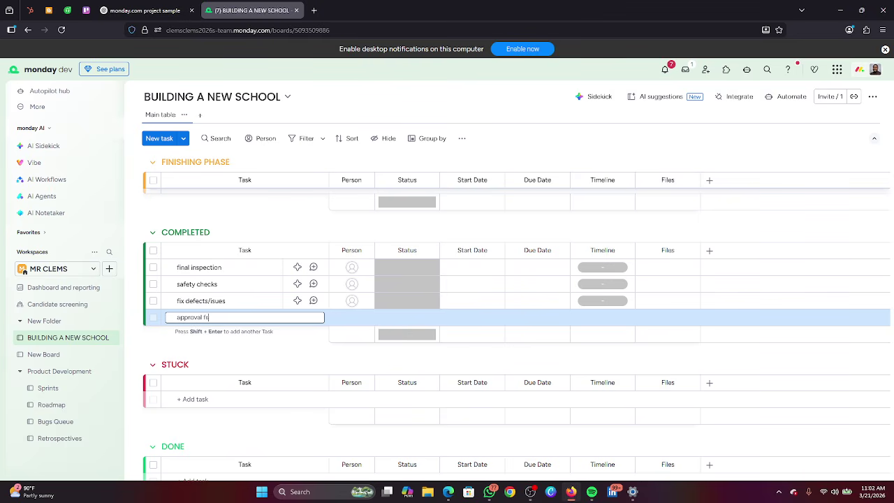
text(om authorities)
key(Return)
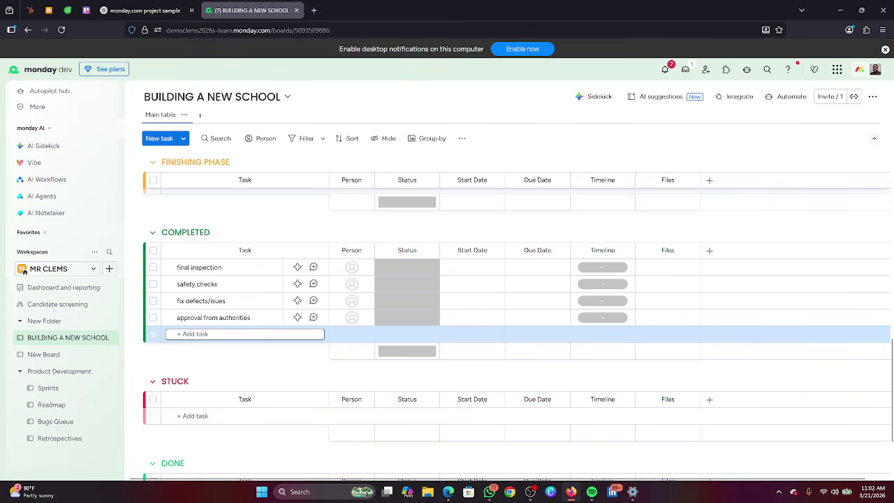
Add the tasks "handover to management" and "staff onboarding" to the COMPLETED group.
text(hand)
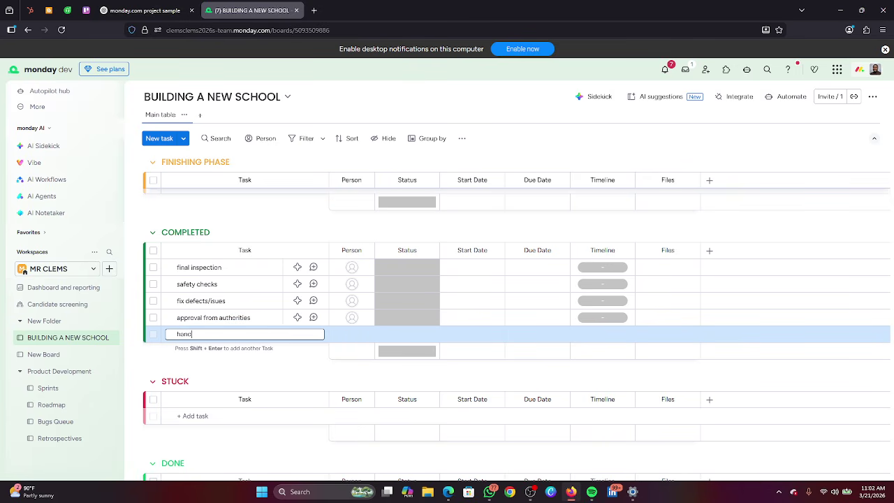
text(over to management)
key(Return)
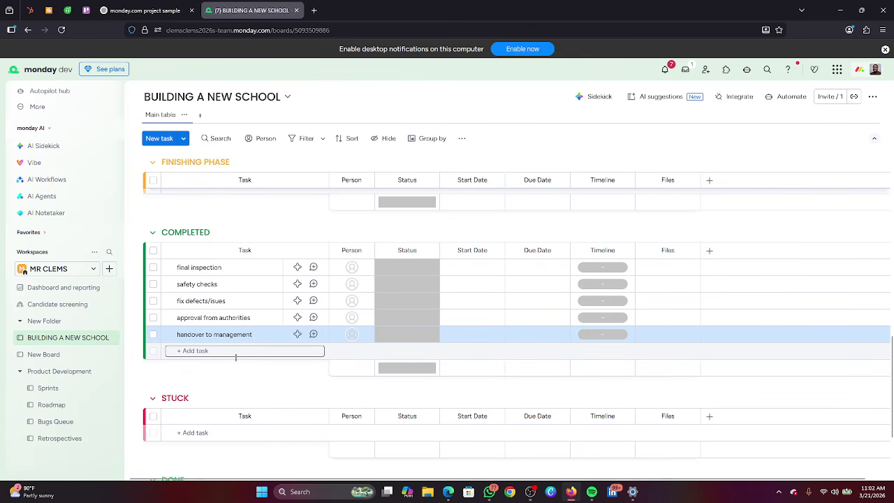
scroll(236, 357, down, 3)
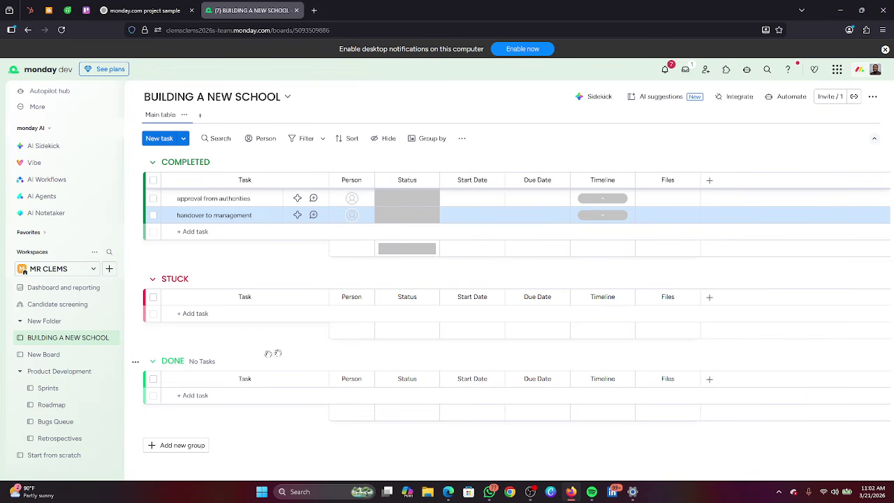
click(203, 231)
text(s)
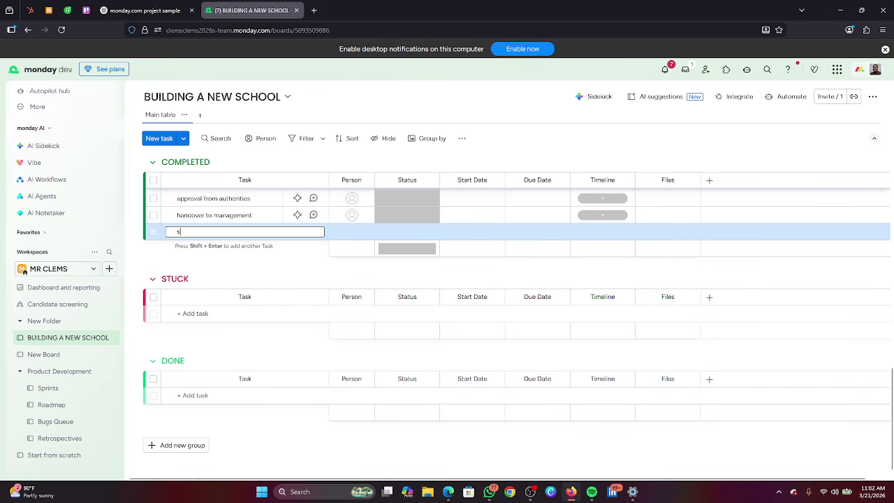
text(taff onb)
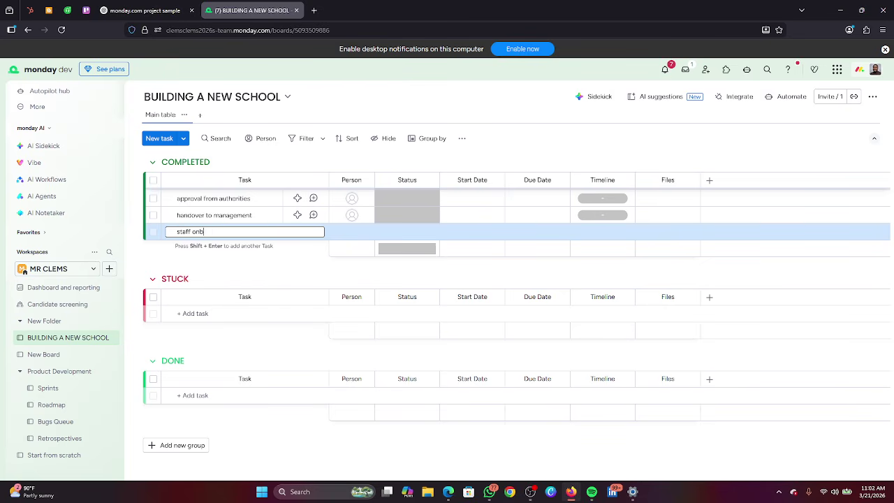
text(oarding)
key(Return)
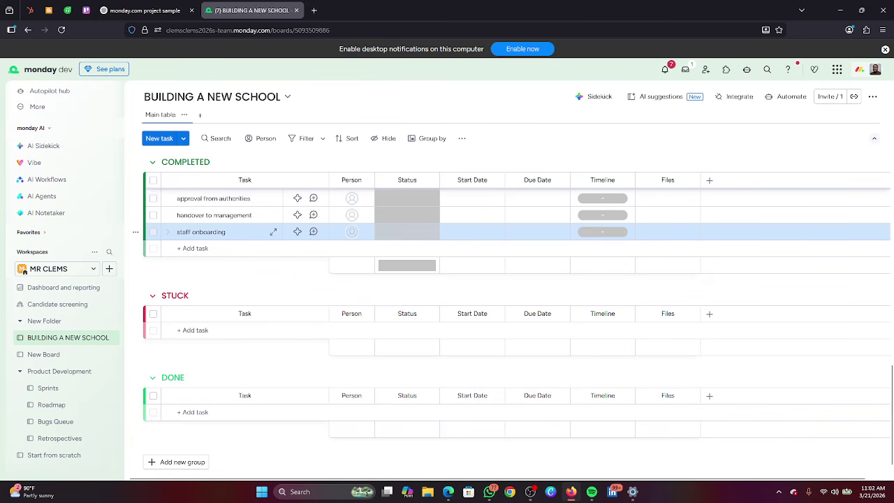
Add the tasks "opening ceremony" and "official commissioning" to the COMPLETED group.
click(239, 248)
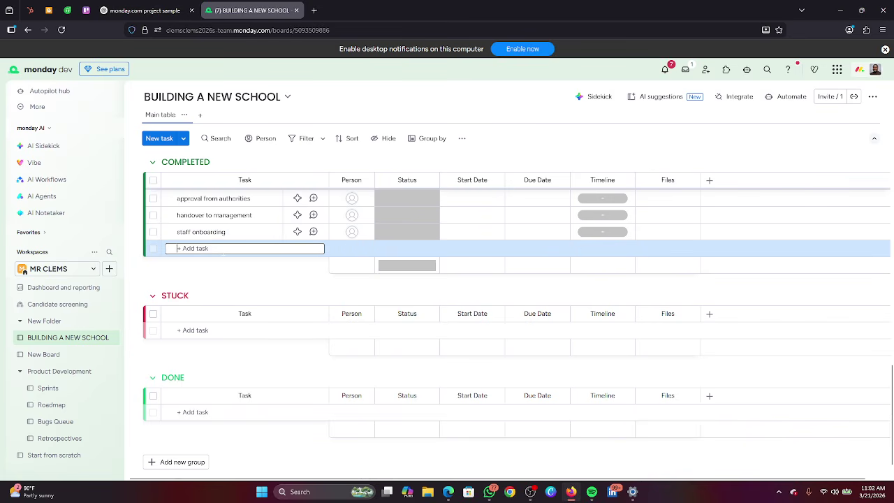
text(ope)
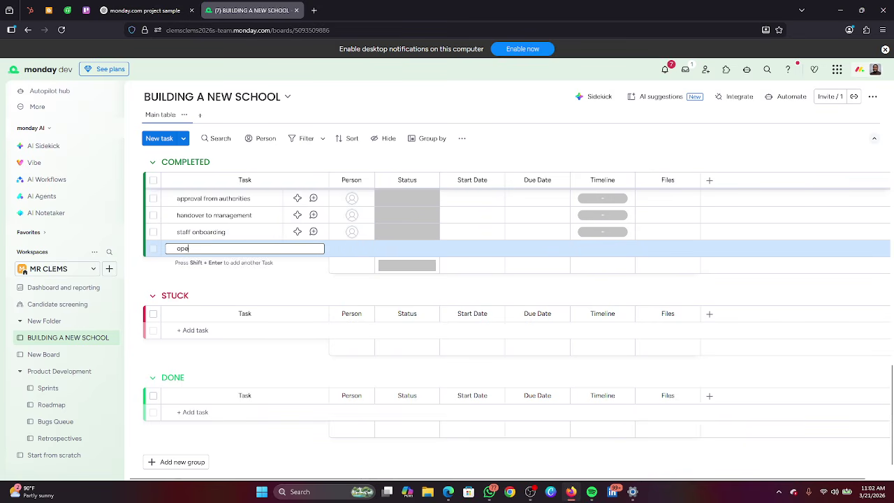
text(ning ceremony)
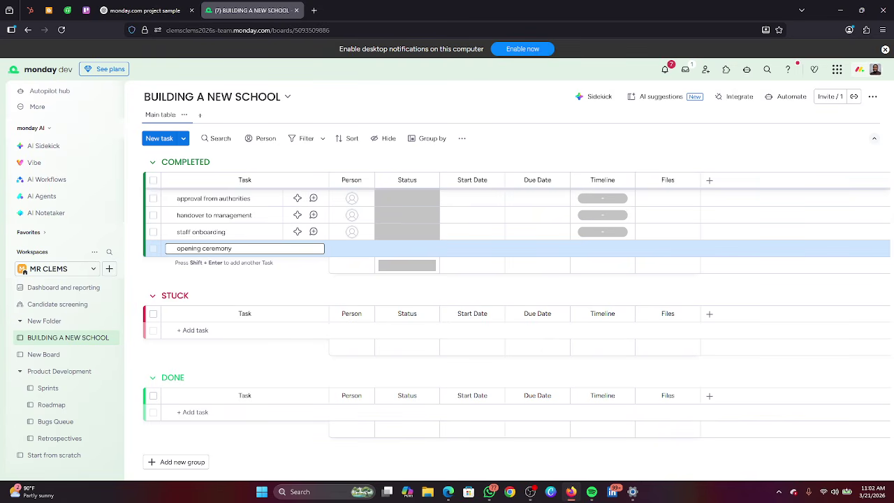
key(Return)
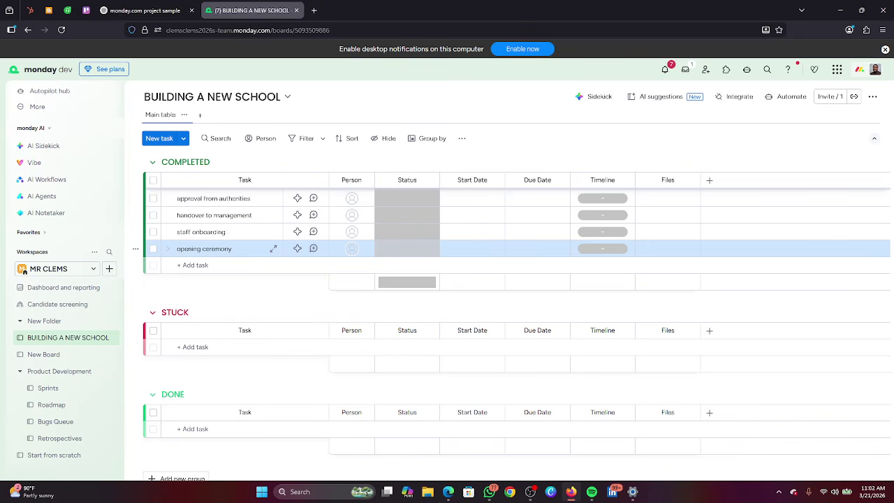
scroll(512, 334, down, 1)
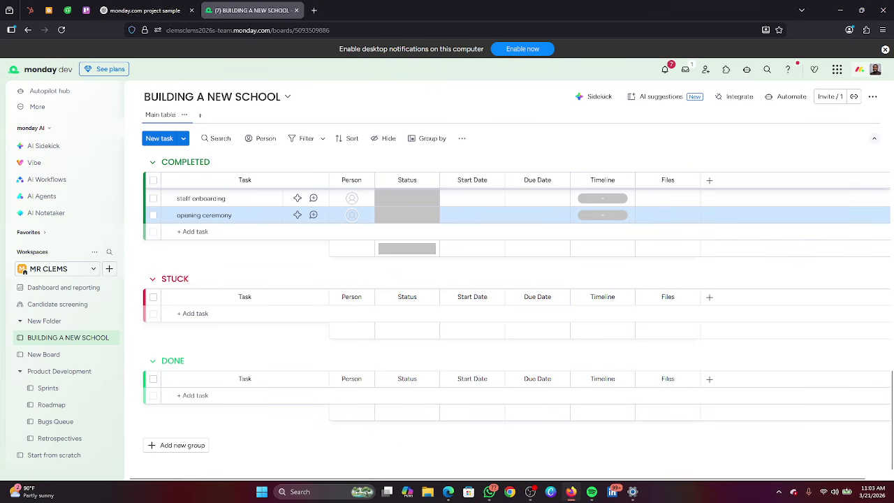
click(248, 232)
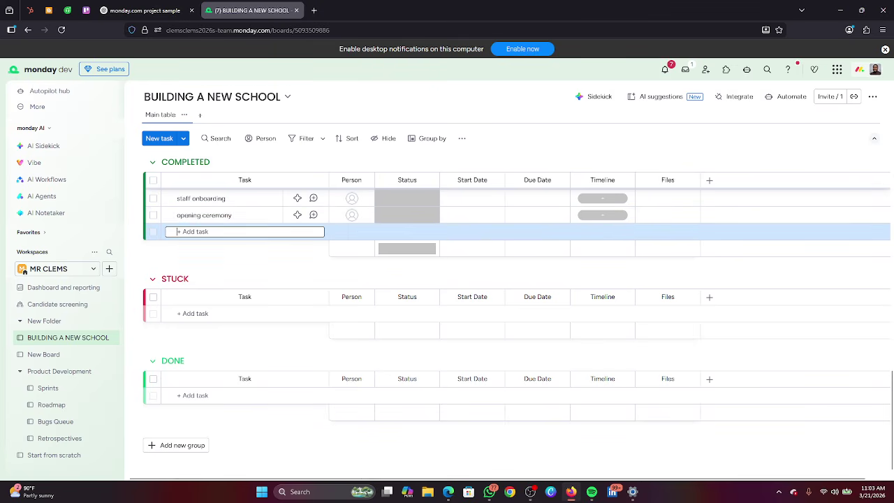
text(offic)
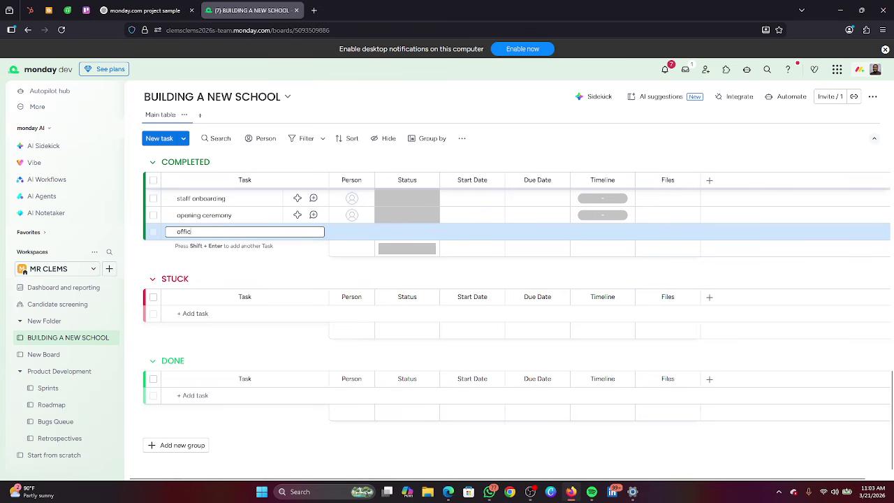
text(ial com)
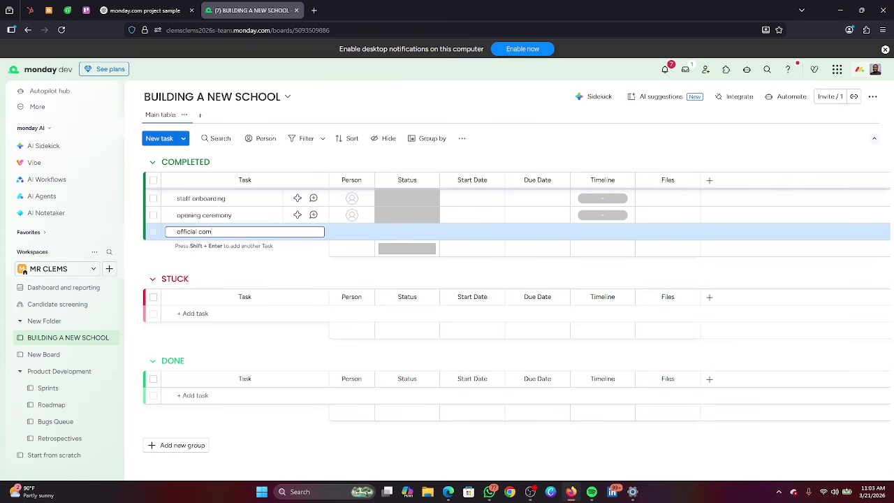
text(missioning)
key(Return)
scroll(272, 230, up, 10)
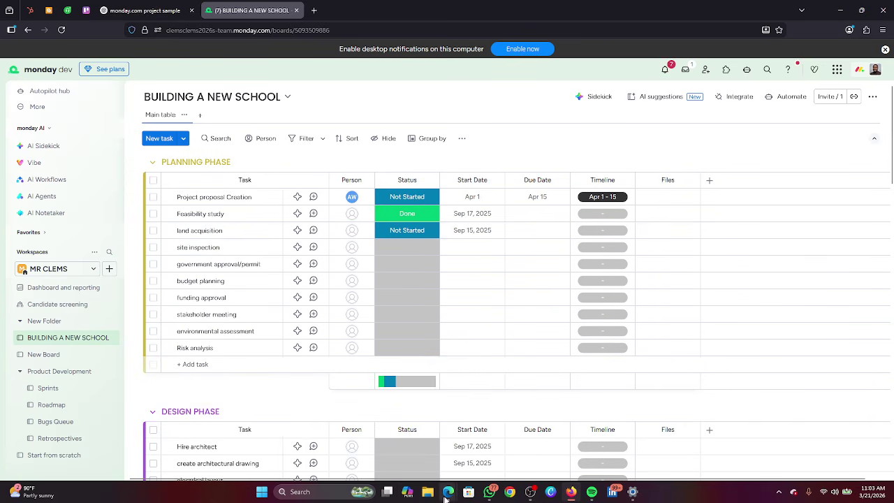
mouse_move(447, 497)
click(400, 448)
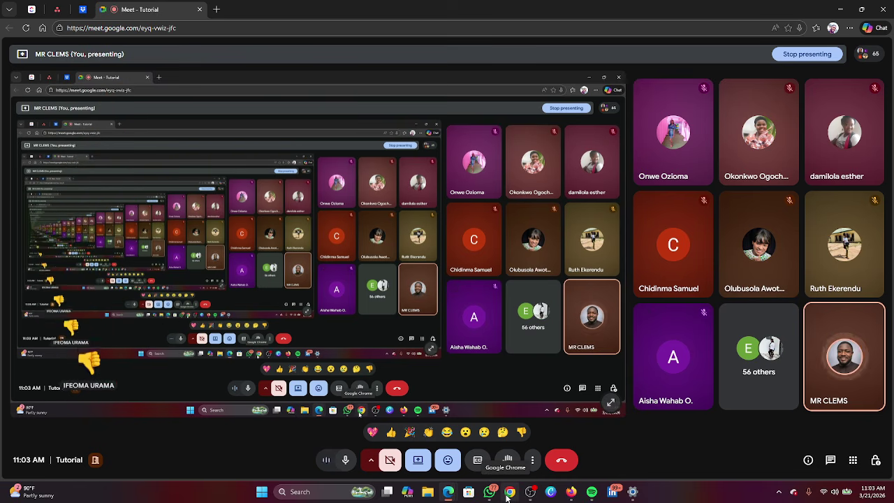
mouse_move(571, 489)
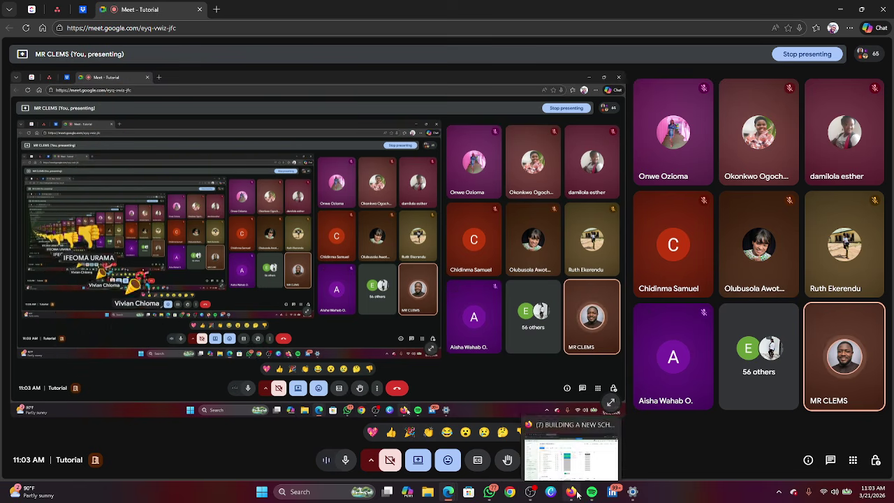
click(565, 467)
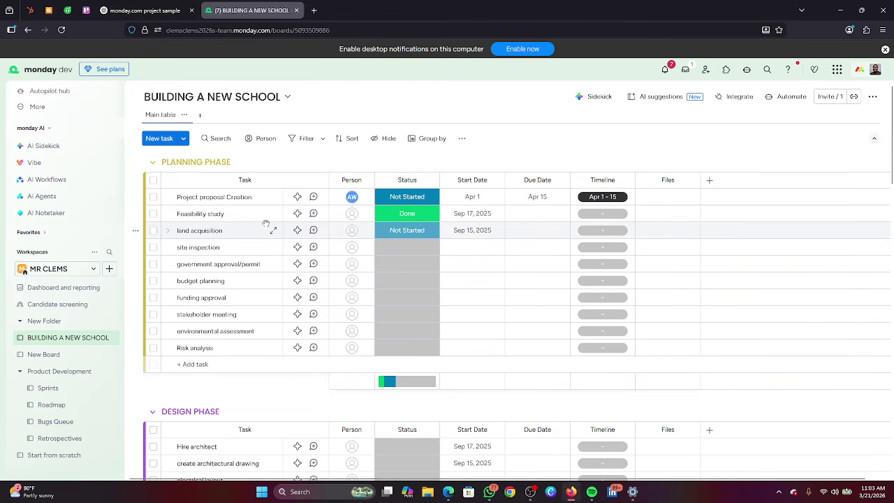
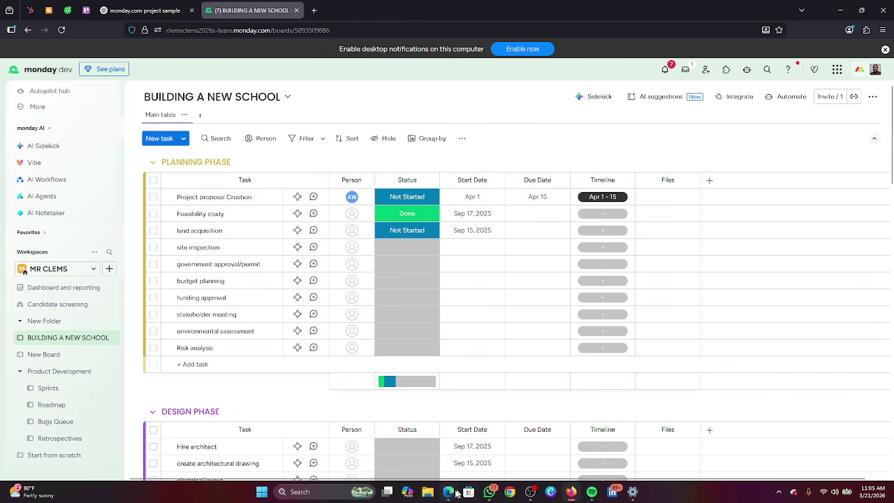
mouse_move(455, 494)
click(397, 449)
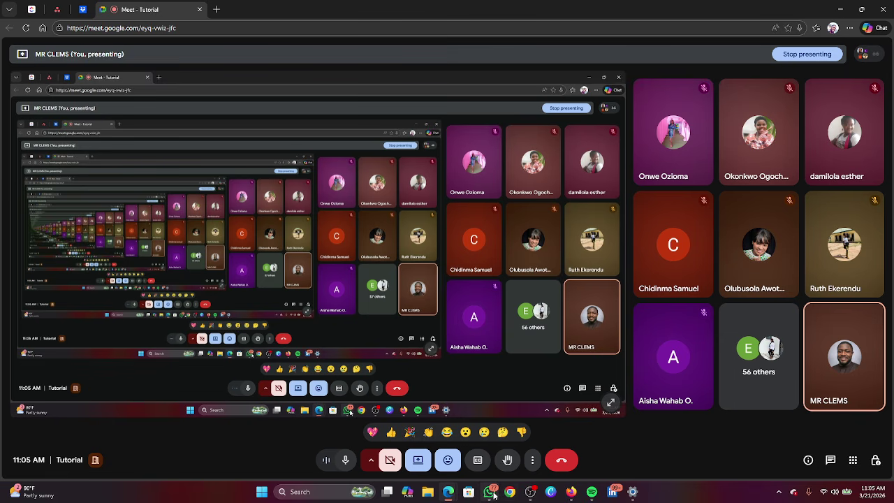
mouse_move(494, 495)
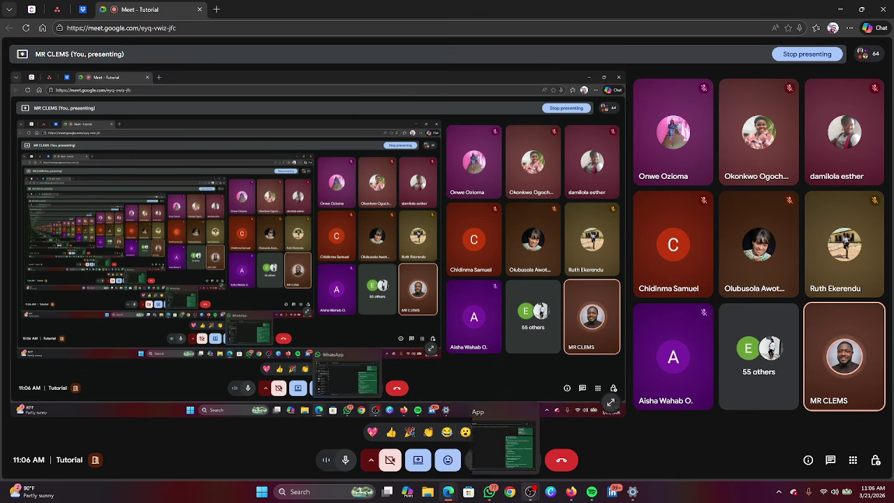
click(572, 493)
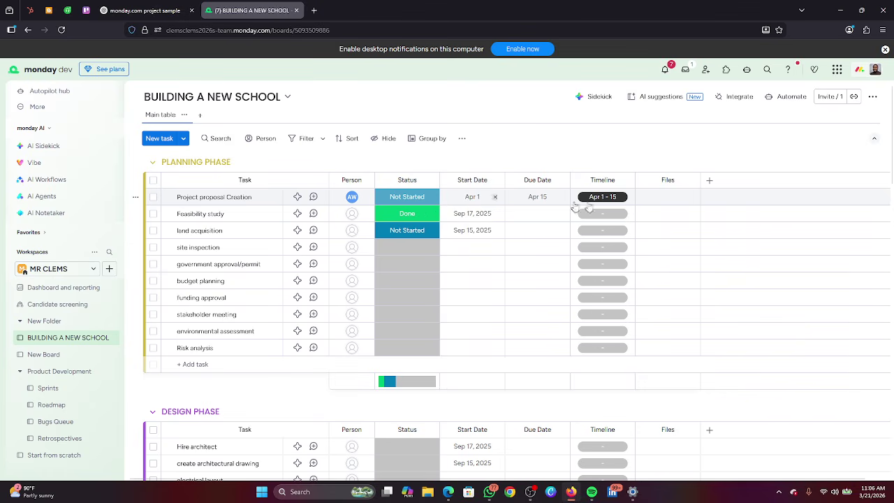
Upload the COHORT 17 INTERNS COMMITMENT AND CODE OF CONDUCT LETTER PDF from Downloads to the Files cell of the Project proposal Creation task.
click(671, 201)
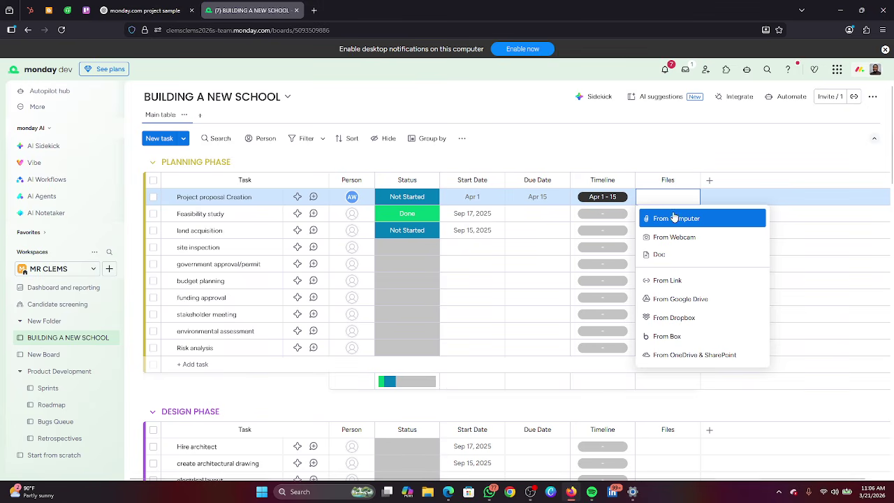
click(675, 220)
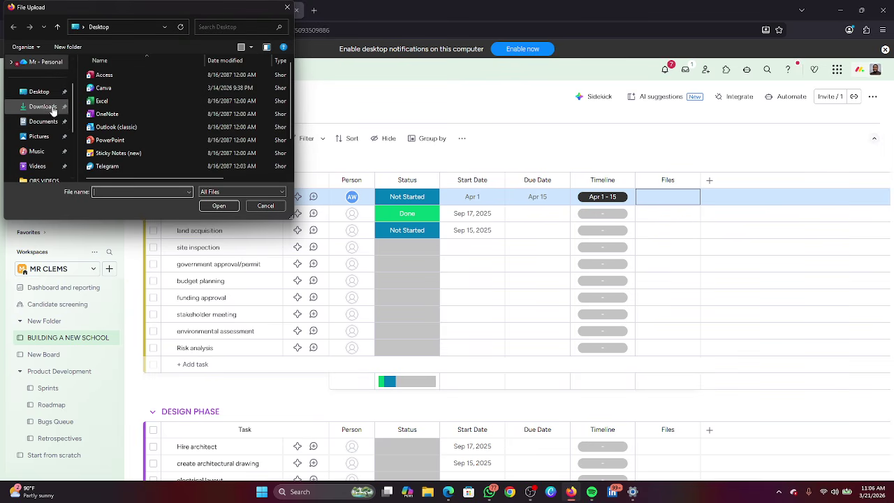
click(58, 112)
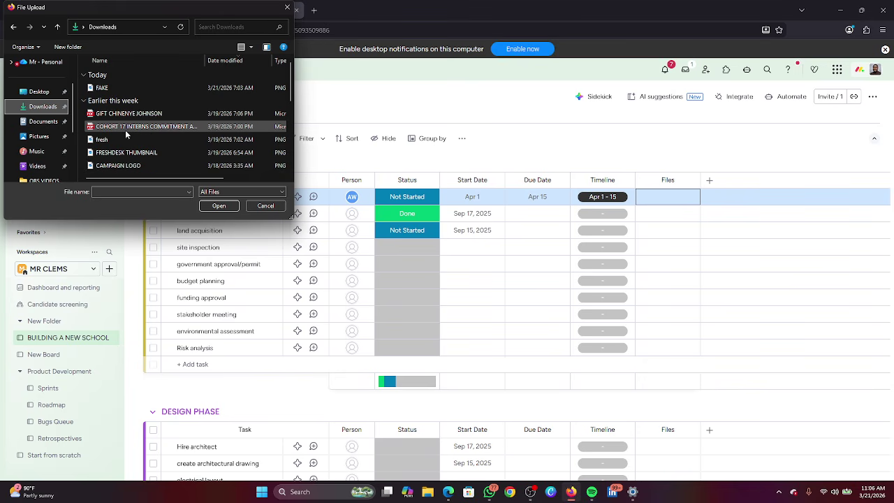
scroll(110, 133, down, 3)
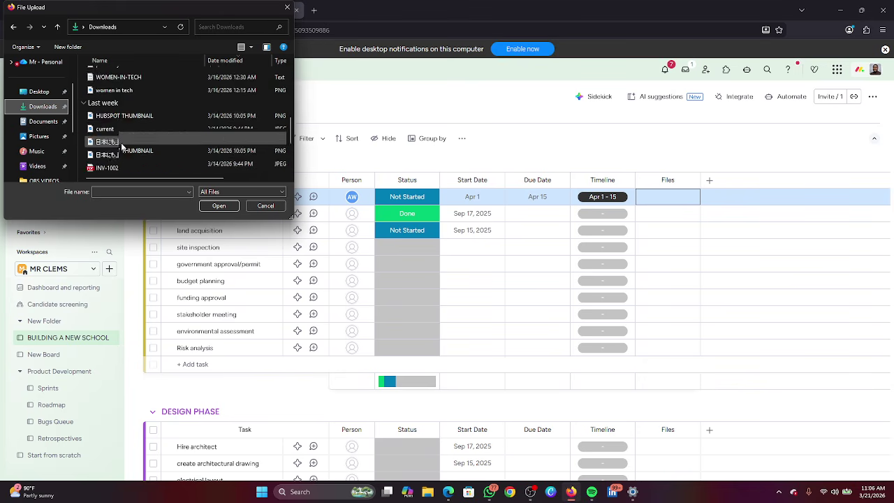
scroll(122, 146, up, 3)
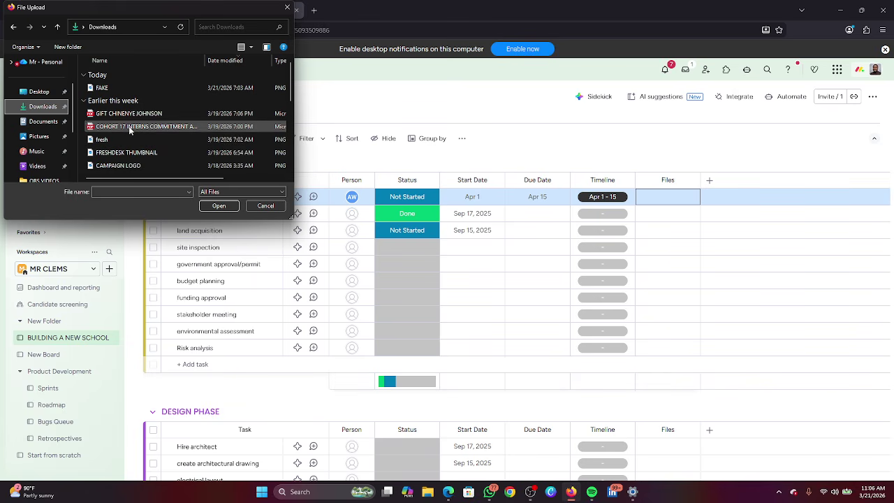
click(129, 129)
click(226, 206)
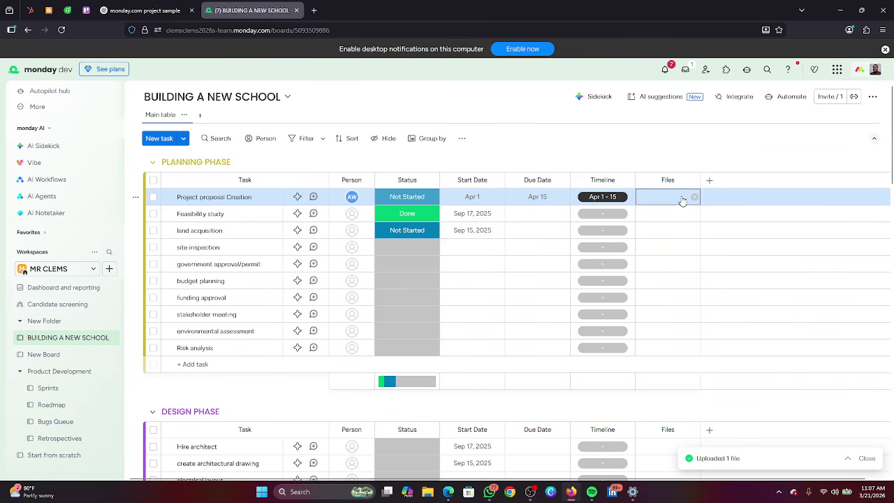
Set the status of the Project proposal Creation task to Done.
mouse_move(672, 204)
click(406, 202)
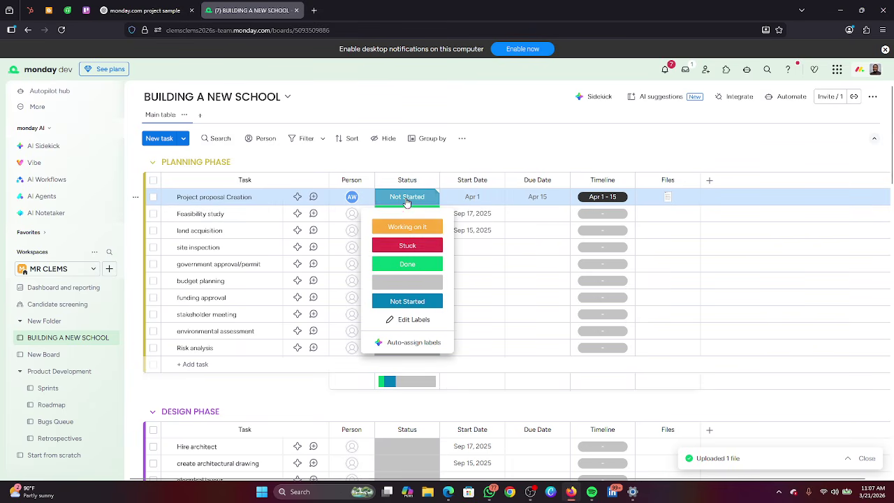
click(415, 267)
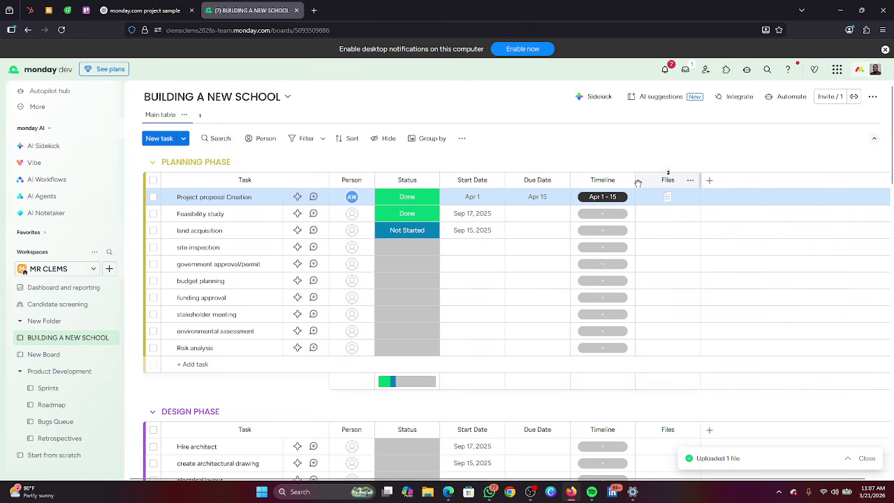
Post the update "i am done with my project" on the Project proposal Creation task with the COHORT 17 INTERNS COMMITMENT letter PDF attached.
click(313, 198)
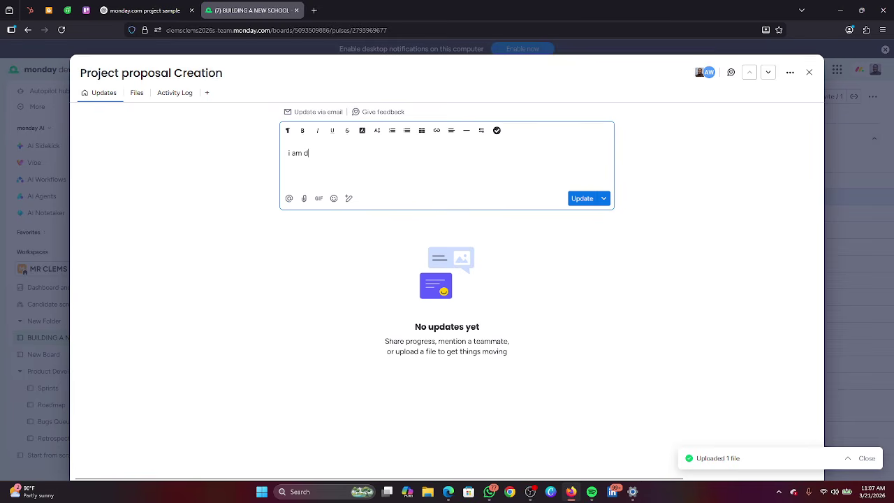
text(i am done with my project)
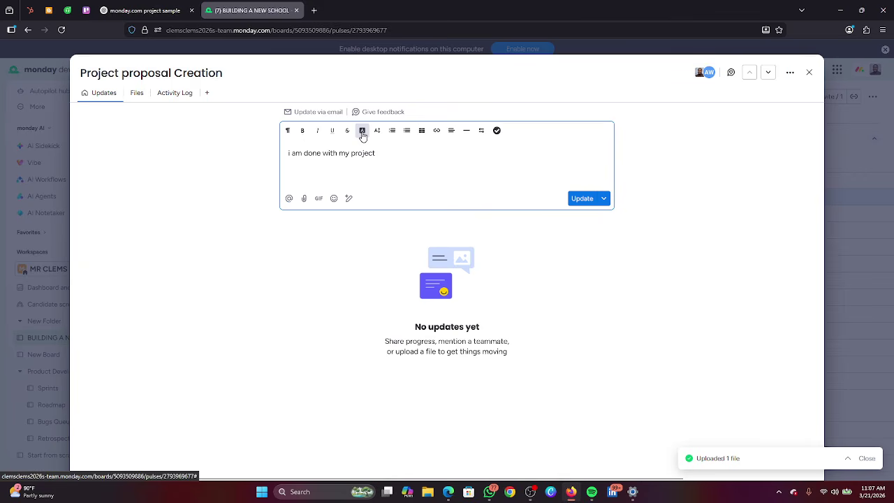
click(304, 201)
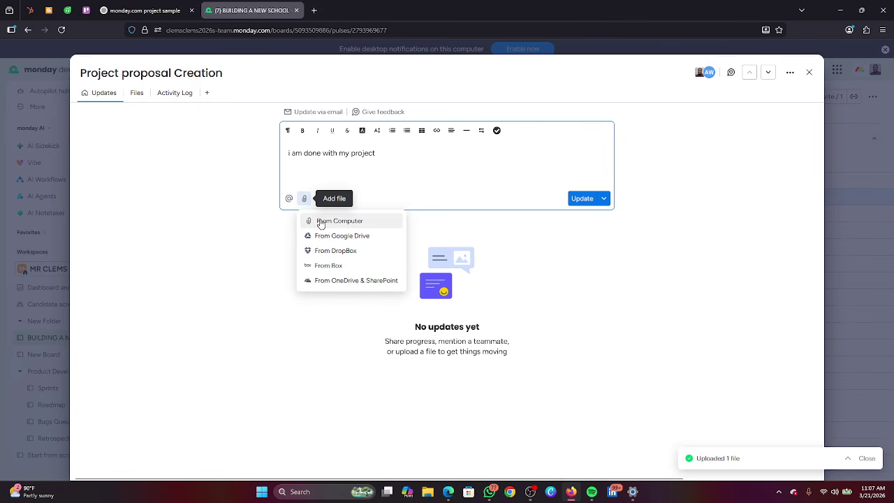
click(321, 222)
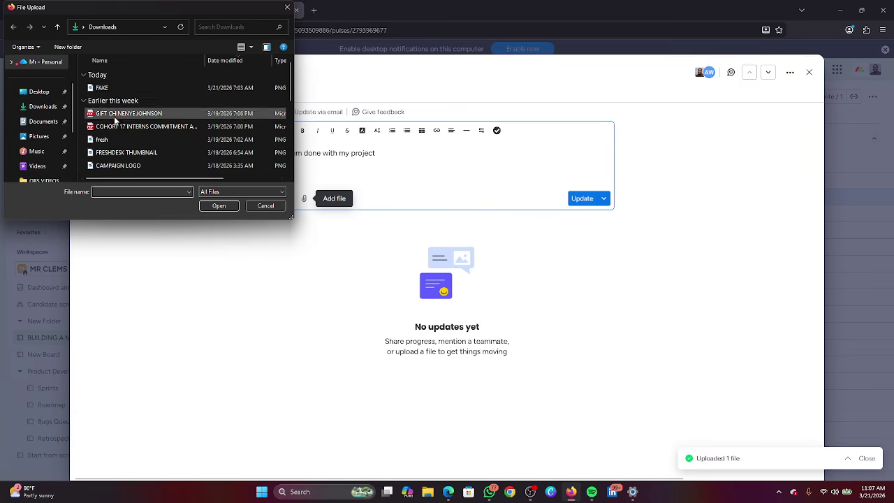
click(128, 127)
click(221, 208)
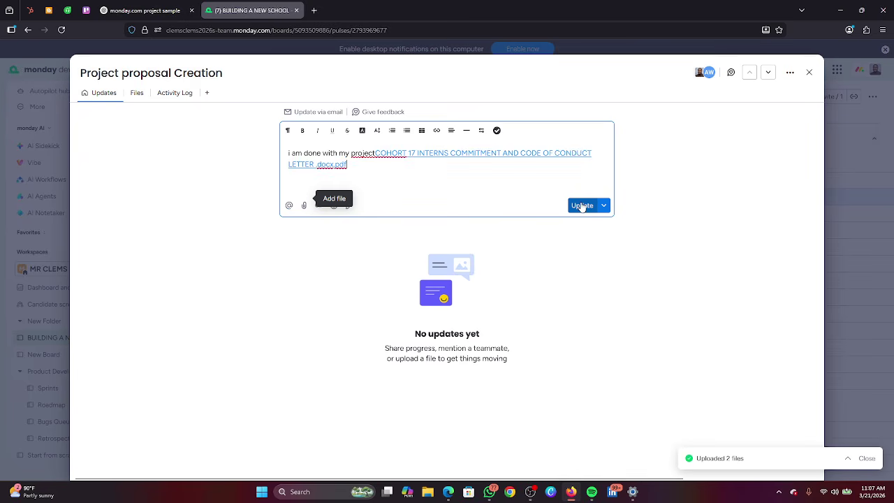
click(582, 206)
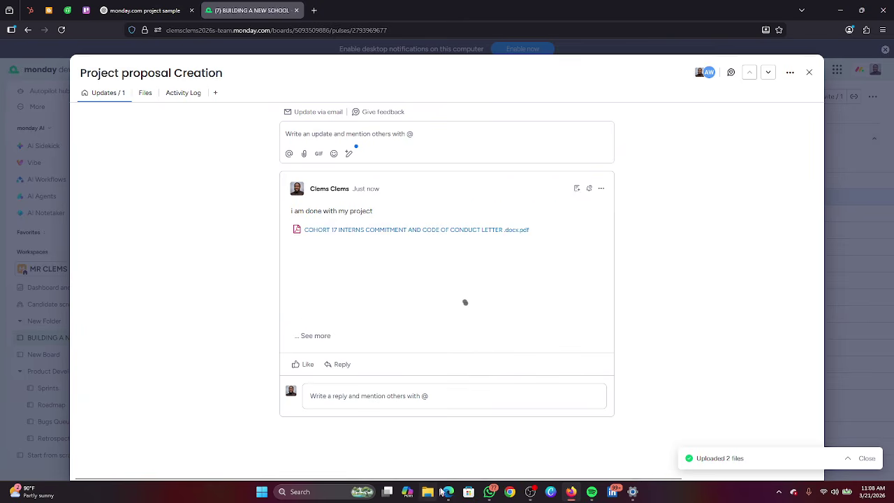
Check the Google Meet call, return to monday.com and close the Project proposal Creation task's updates.
mouse_move(449, 493)
click(409, 459)
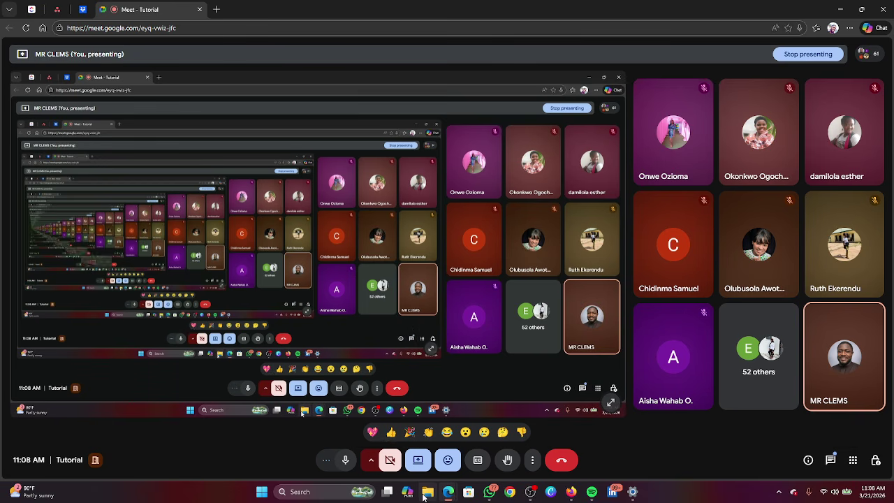
mouse_move(572, 492)
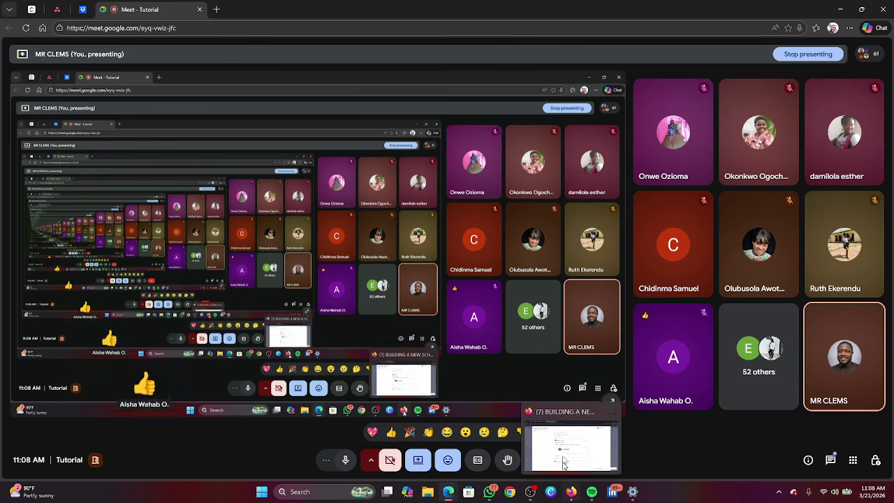
click(559, 444)
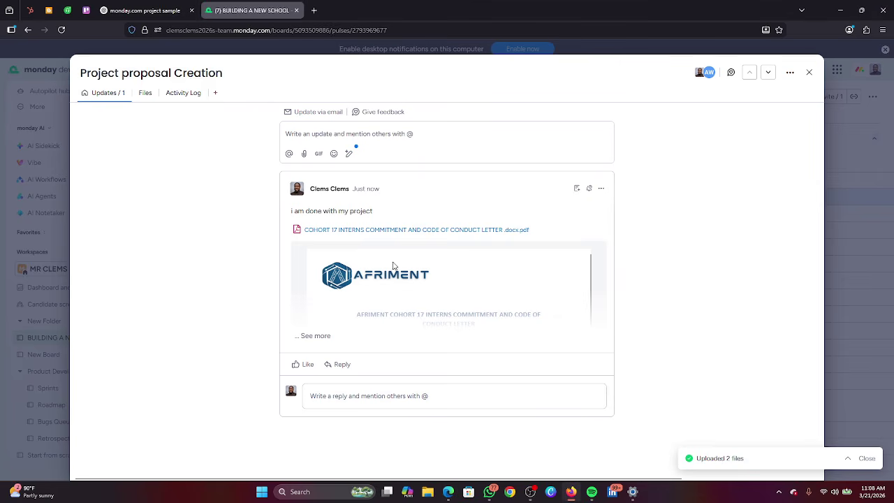
click(809, 74)
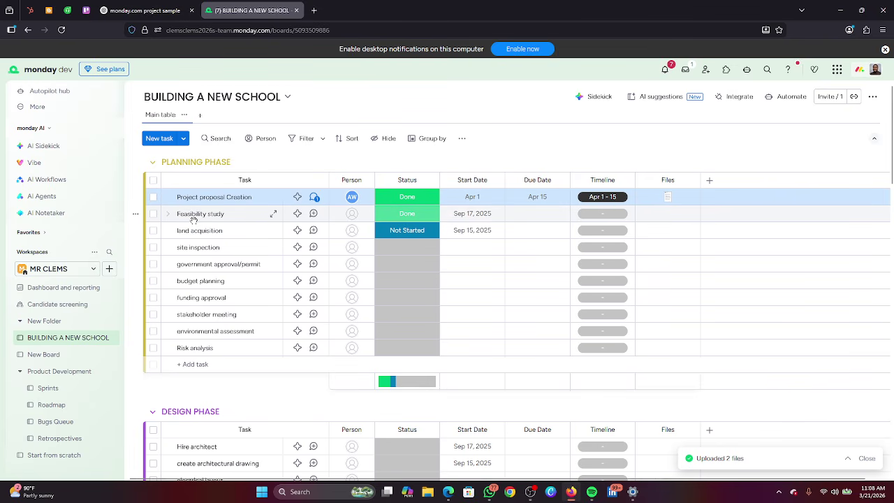
Assign two of the suggested team members to the Feasibility study task and set its status to Working on it.
click(352, 215)
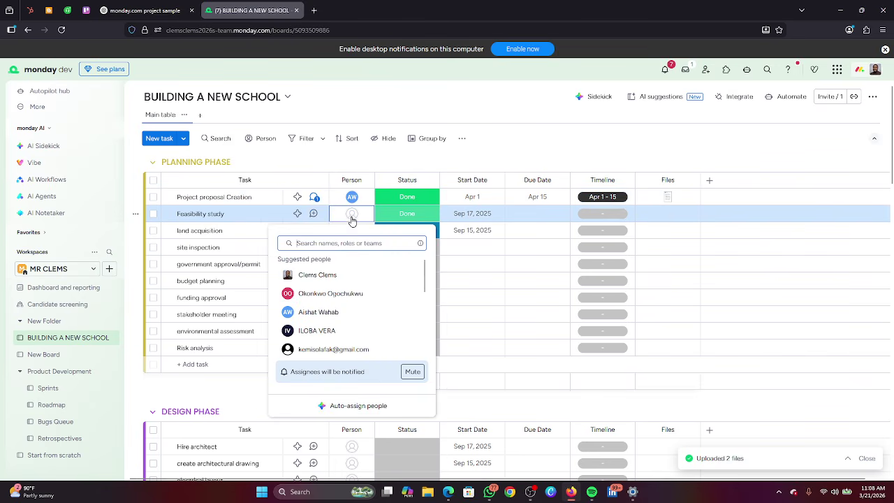
click(334, 294)
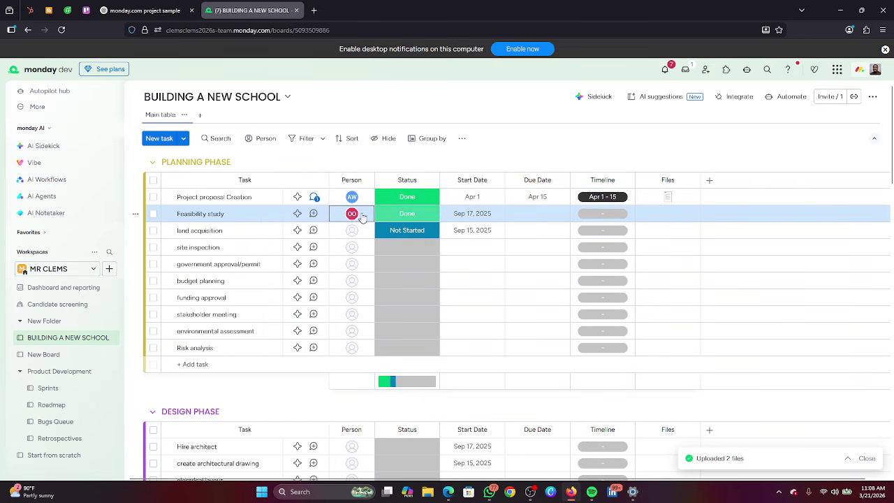
click(361, 216)
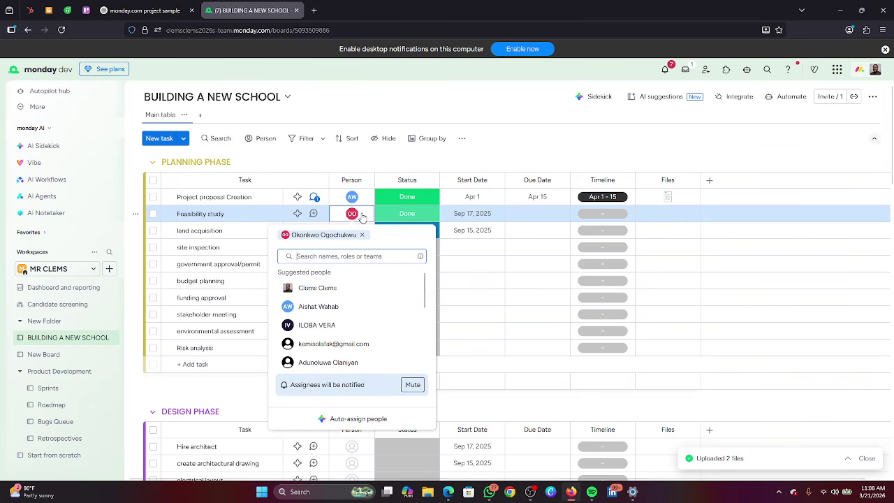
click(330, 331)
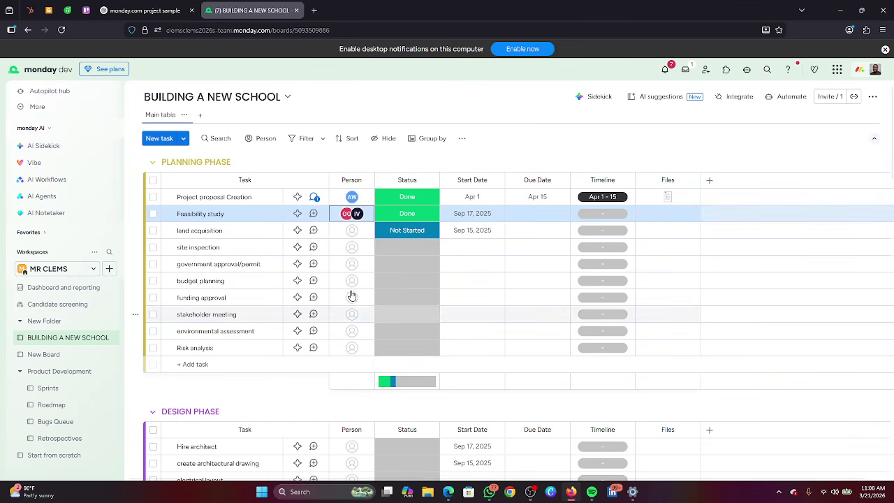
click(407, 214)
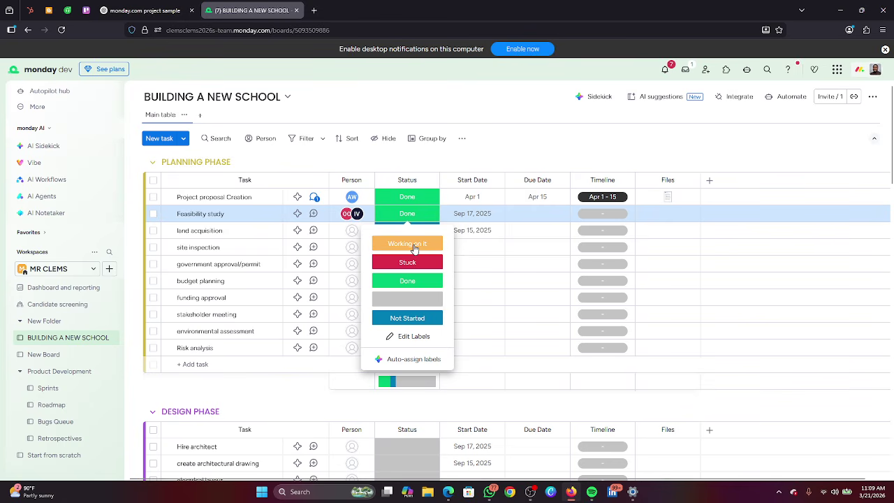
click(414, 246)
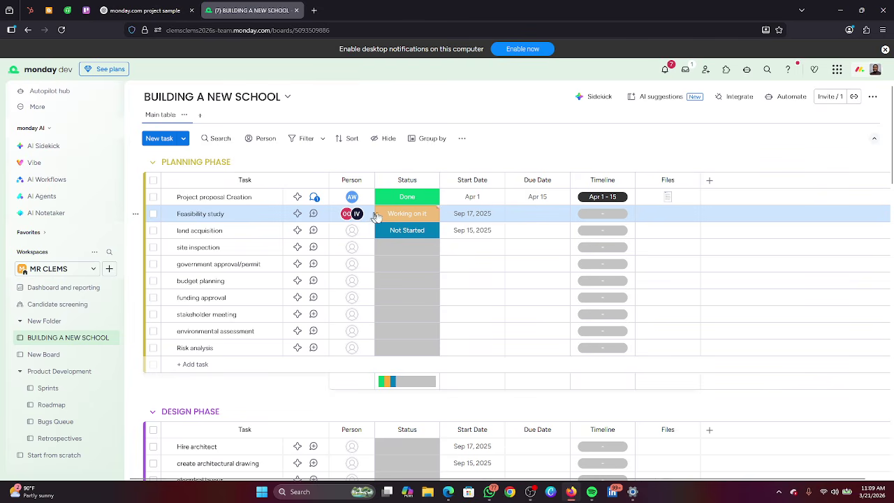
Set the Feasibility study task's start date to April 20, 2026 and its due date to March 30, 2026.
click(479, 217)
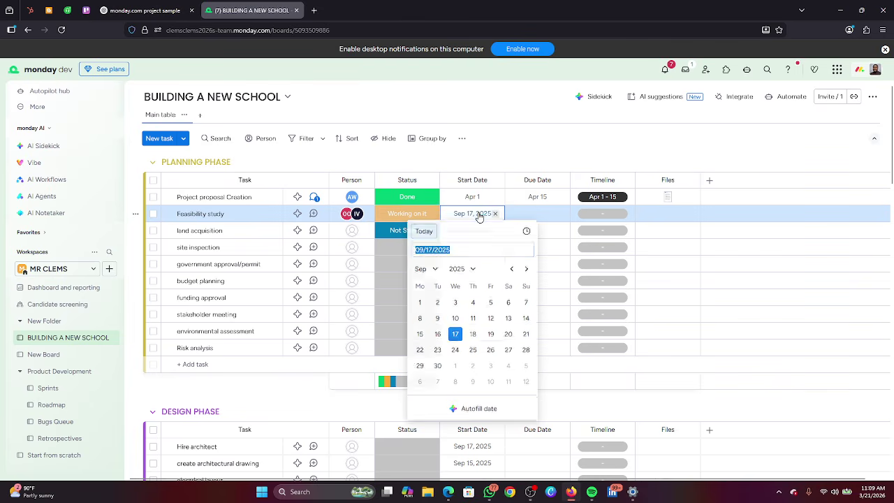
click(468, 274)
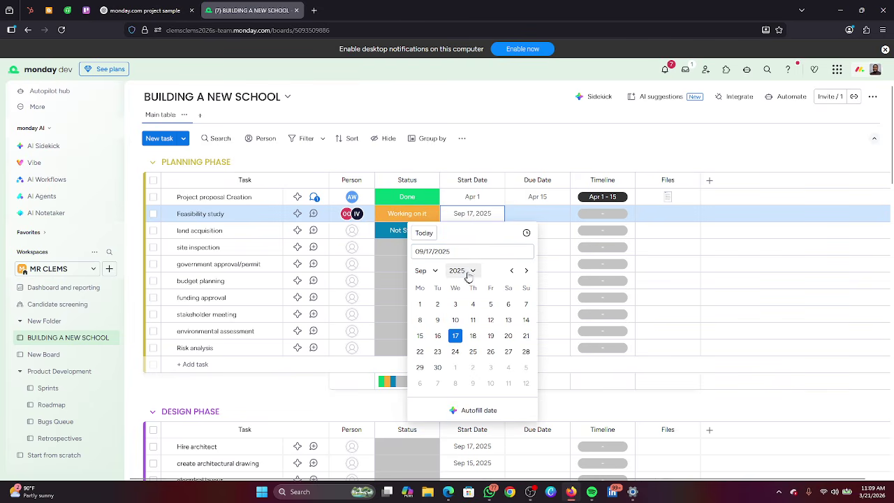
click(473, 271)
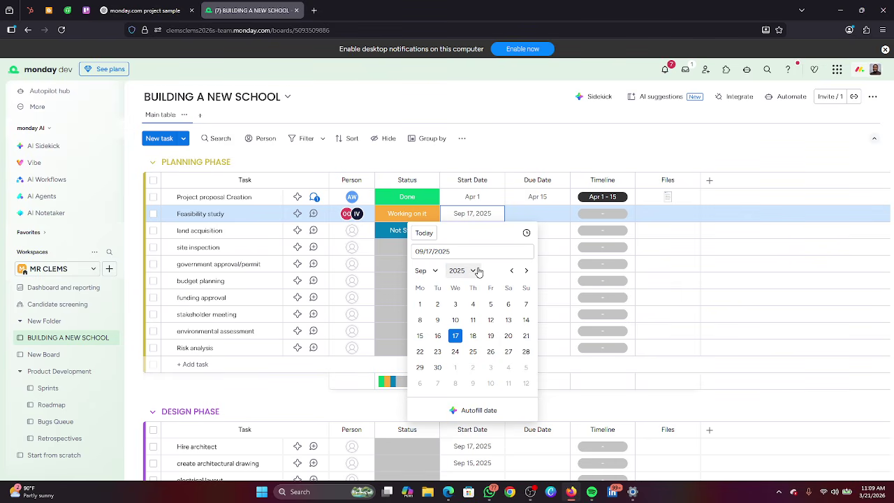
click(477, 271)
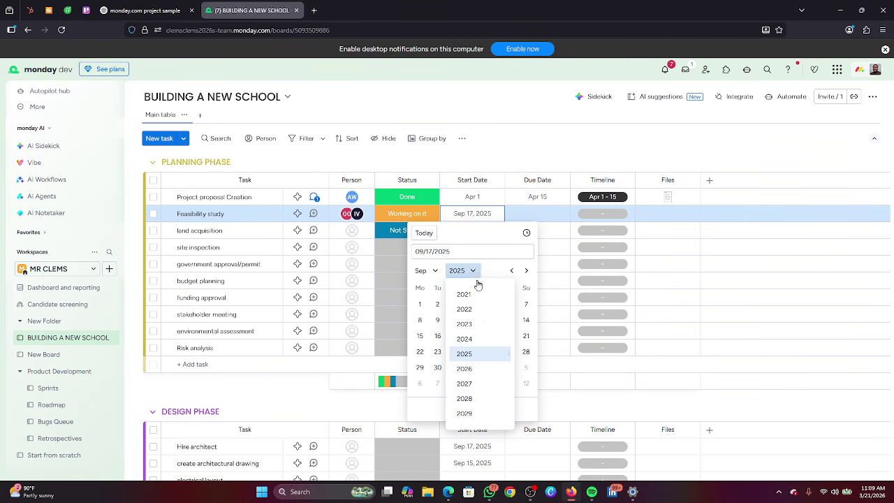
click(466, 369)
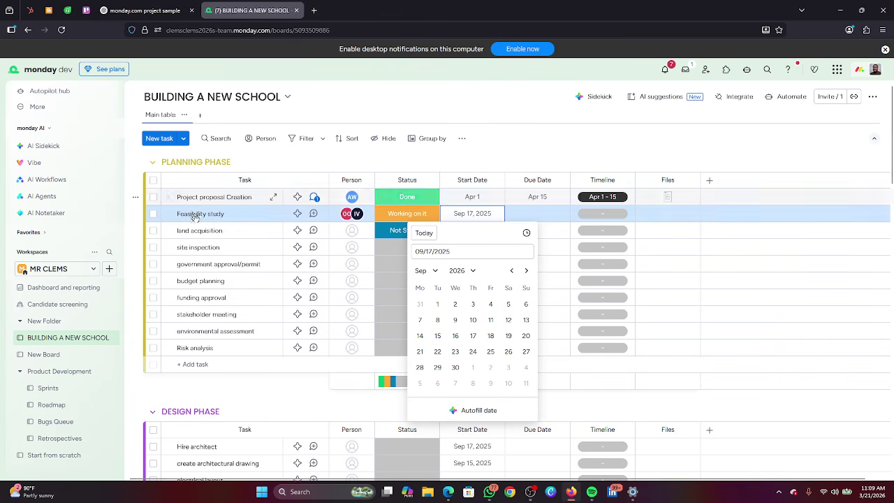
click(439, 270)
click(446, 350)
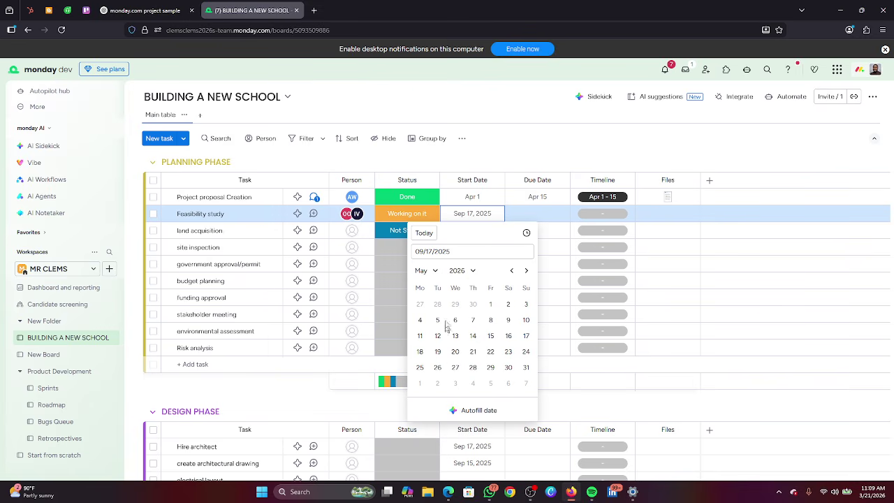
click(432, 271)
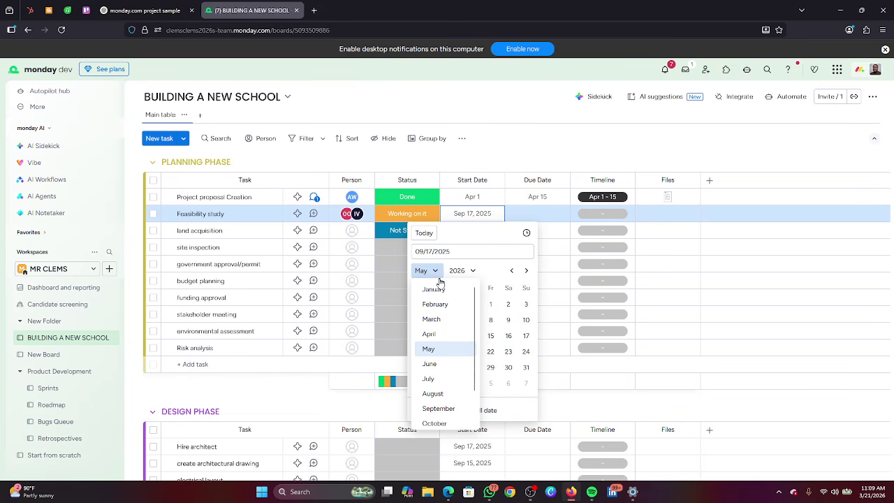
click(442, 336)
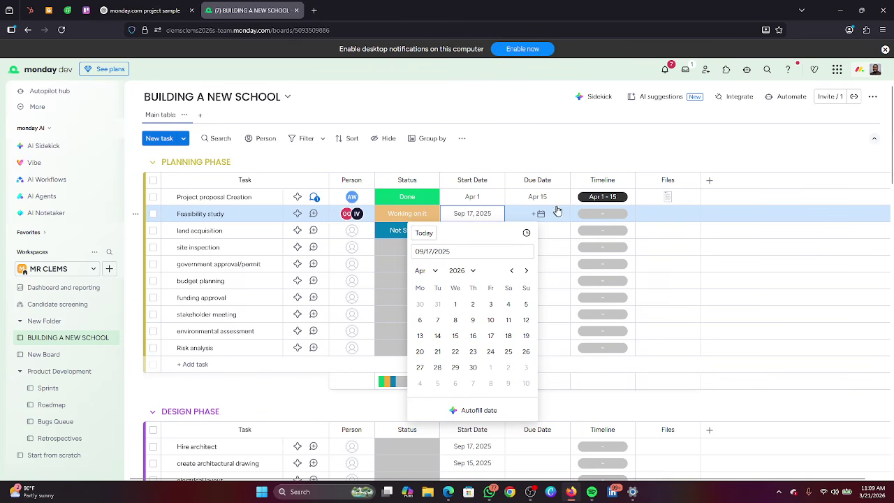
click(421, 353)
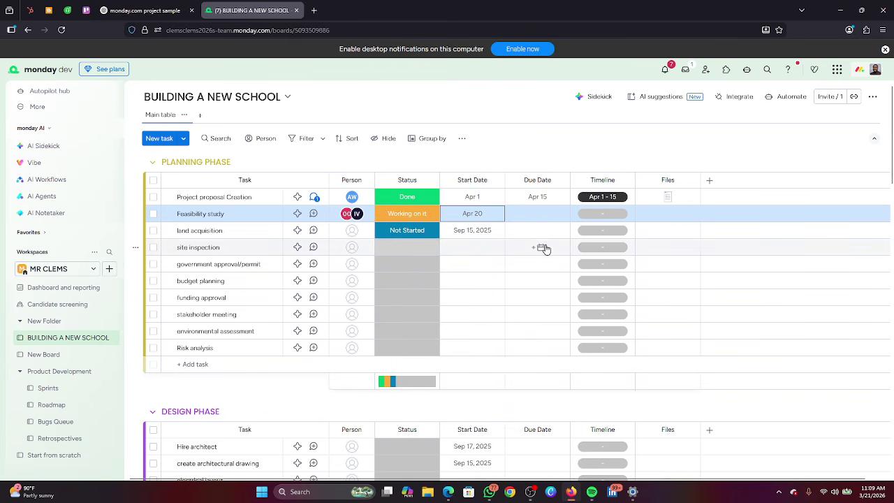
click(548, 218)
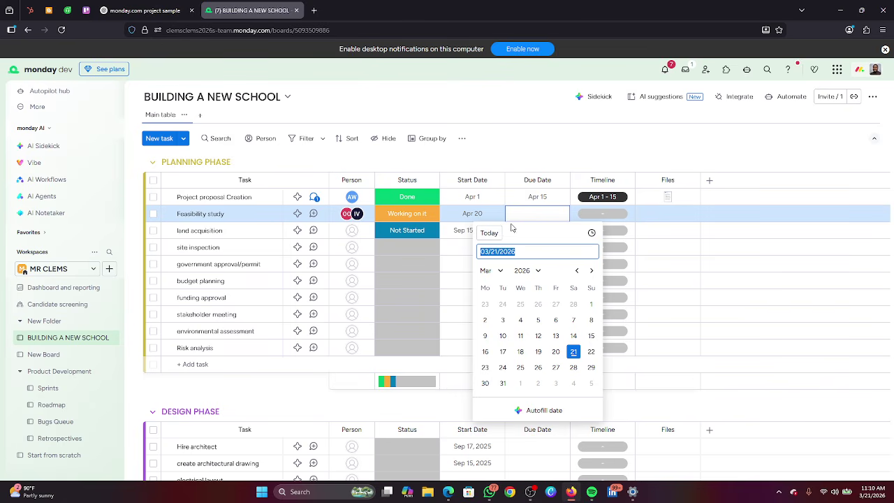
click(484, 383)
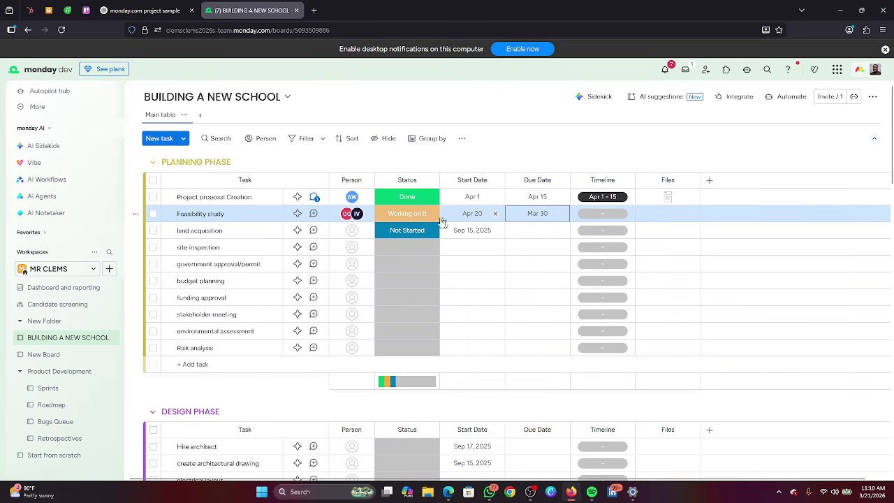
Set the Feasibility study task's due date to April 30, 2026.
mouse_move(360, 220)
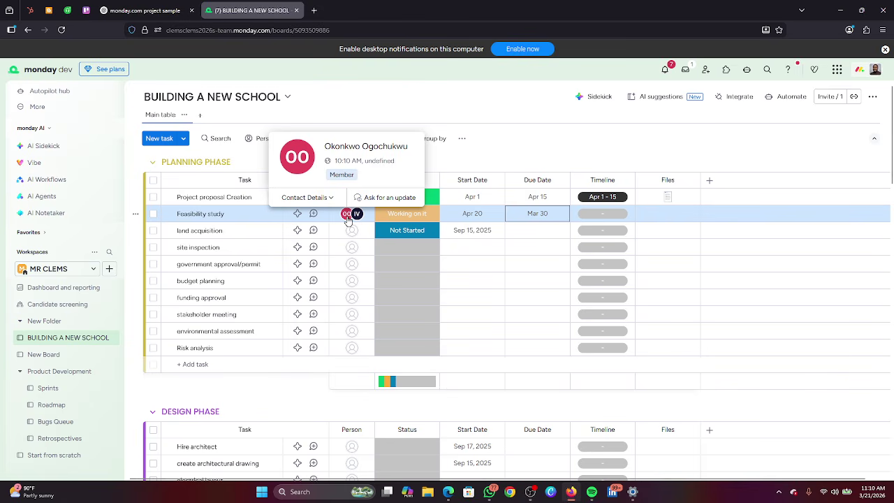
click(600, 215)
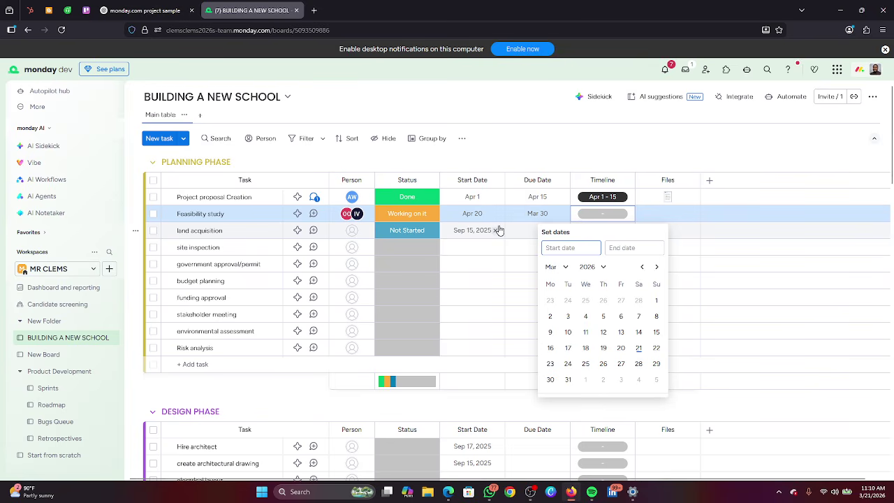
click(540, 217)
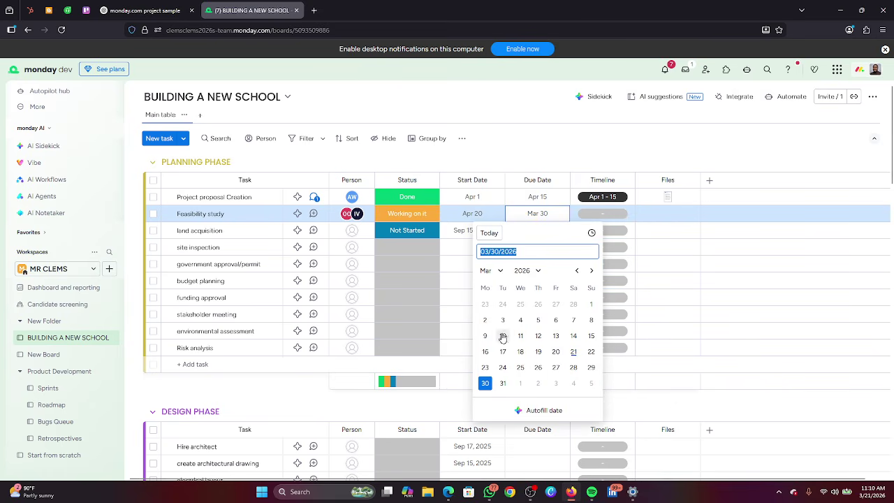
click(495, 271)
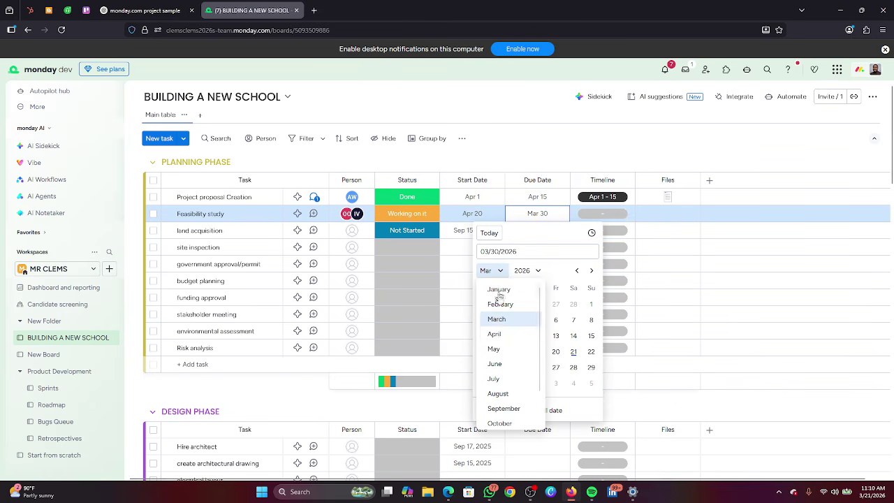
click(496, 334)
click(538, 368)
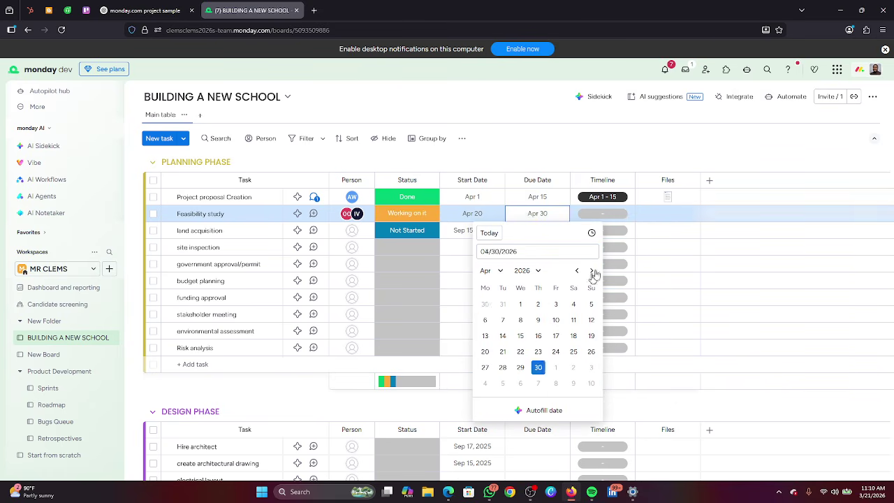
Set the Feasibility study task's timeline to run from April 20 to April 30, 2026.
click(606, 214)
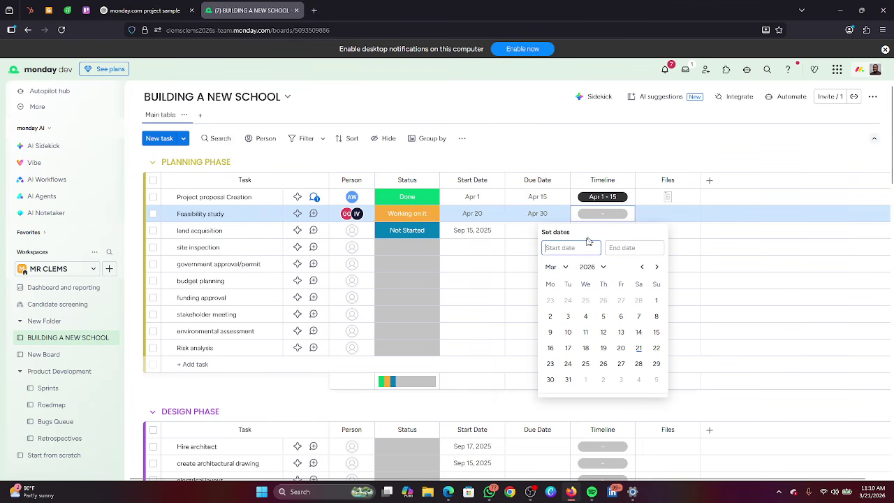
click(562, 266)
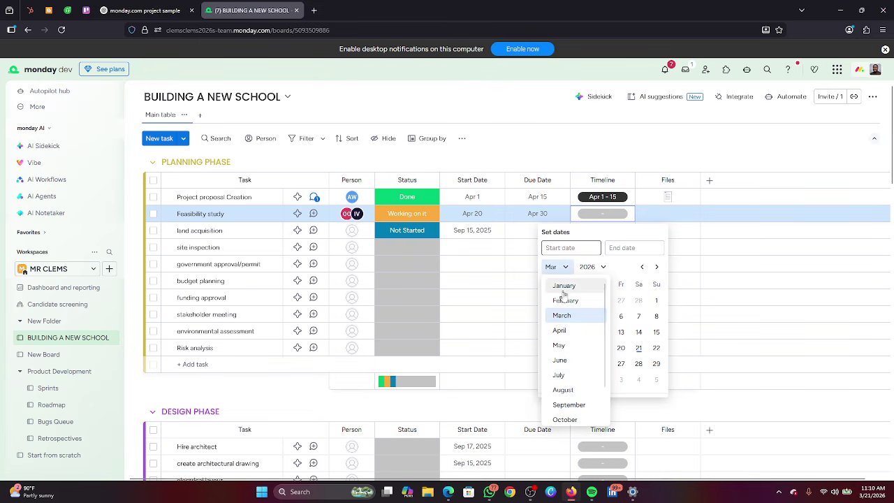
click(561, 332)
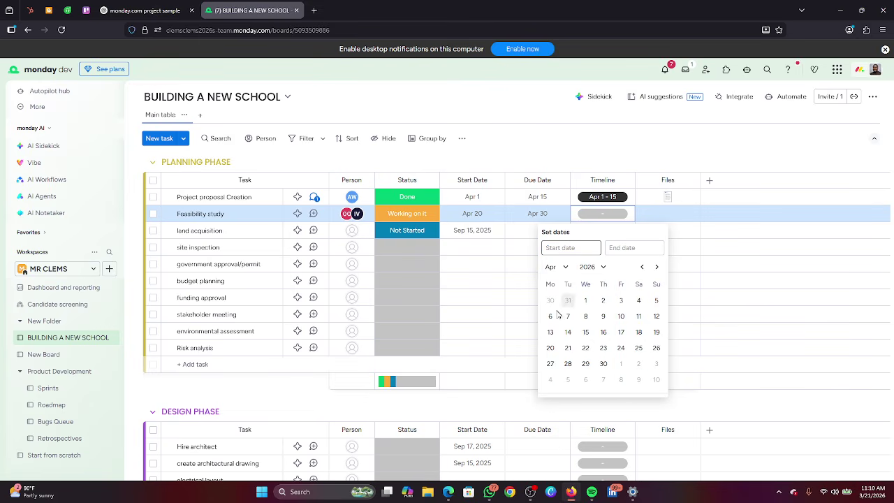
click(551, 348)
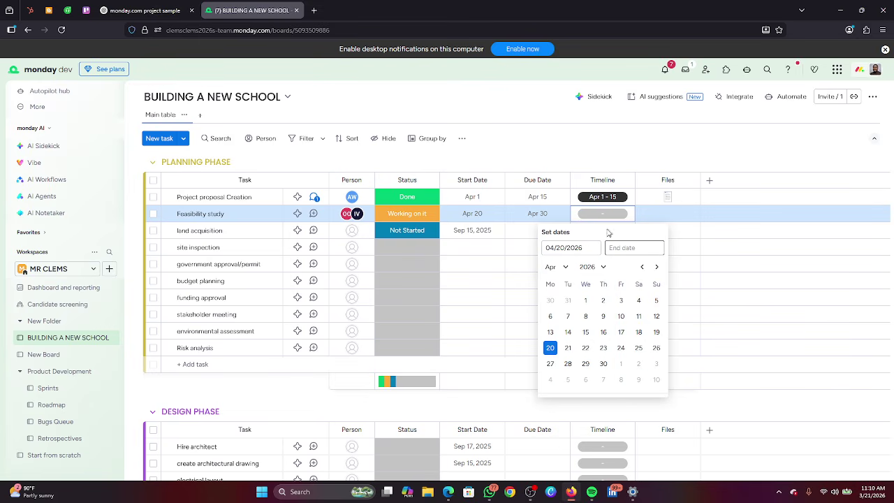
click(607, 365)
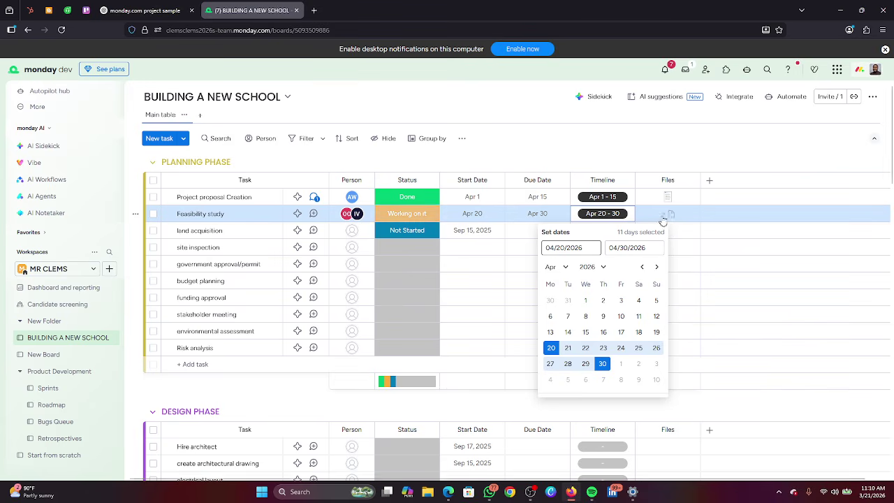
click(649, 145)
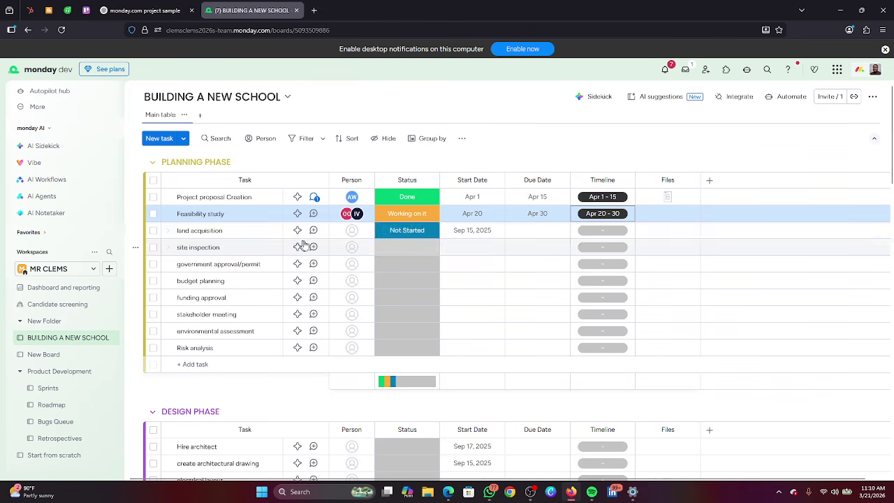
Assign the last suggested team member to the land acquisition task.
click(351, 230)
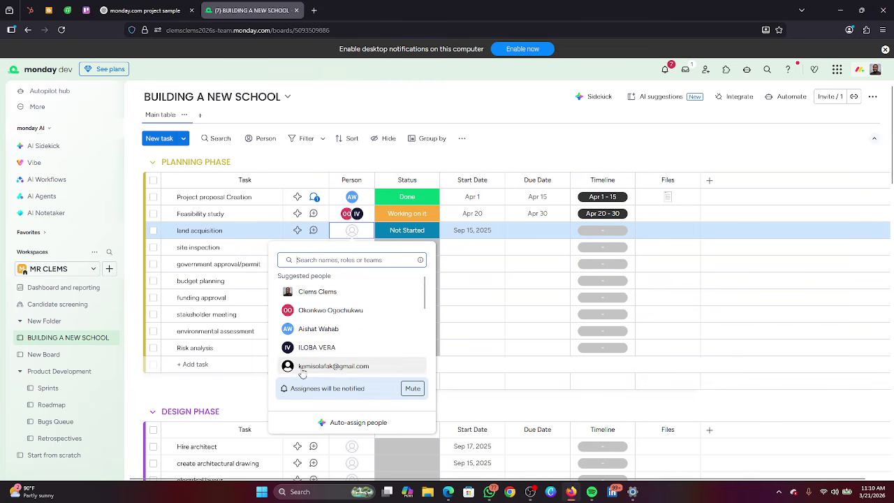
scroll(335, 346, down, 2)
scroll(334, 344, down, 2)
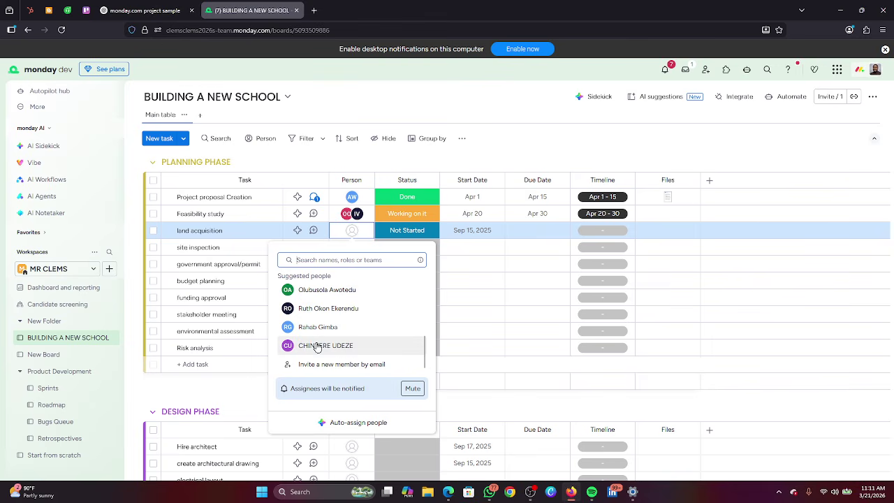
click(316, 346)
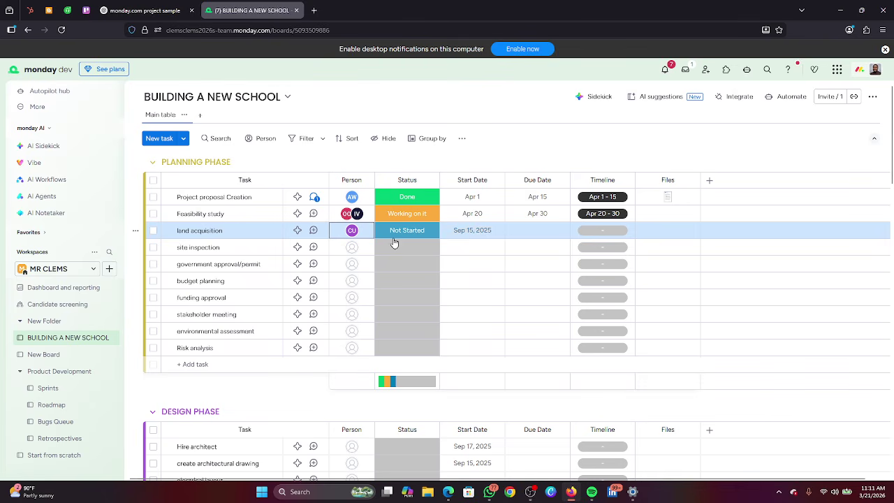
Assign two team members to the site inspection task: the last suggested person and the Project proposal Creation task's assignee.
click(352, 248)
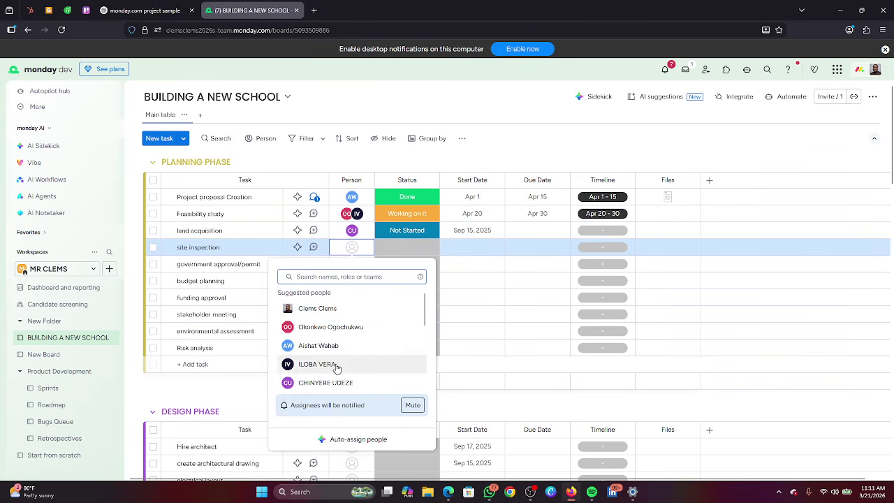
scroll(325, 367, down, 3)
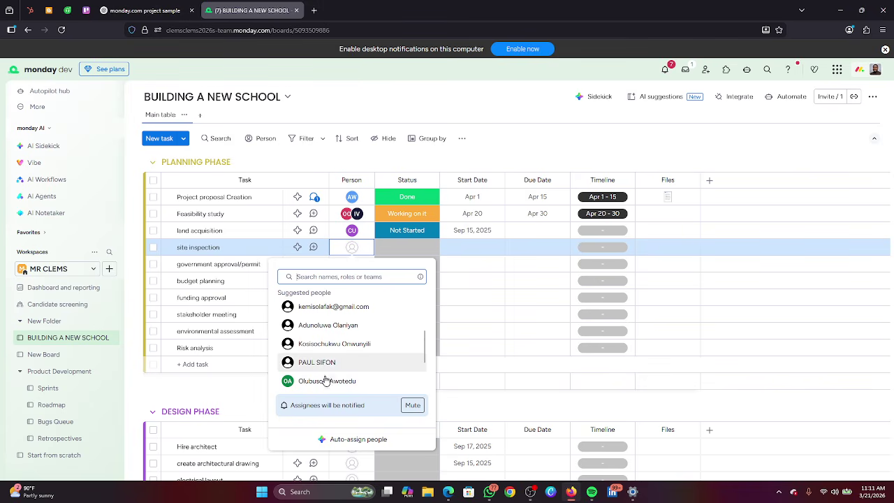
scroll(326, 380, down, 2)
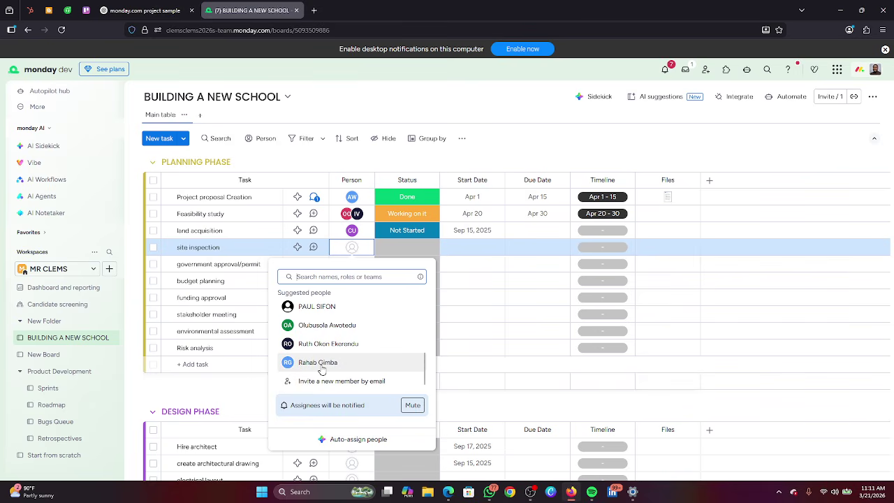
click(322, 369)
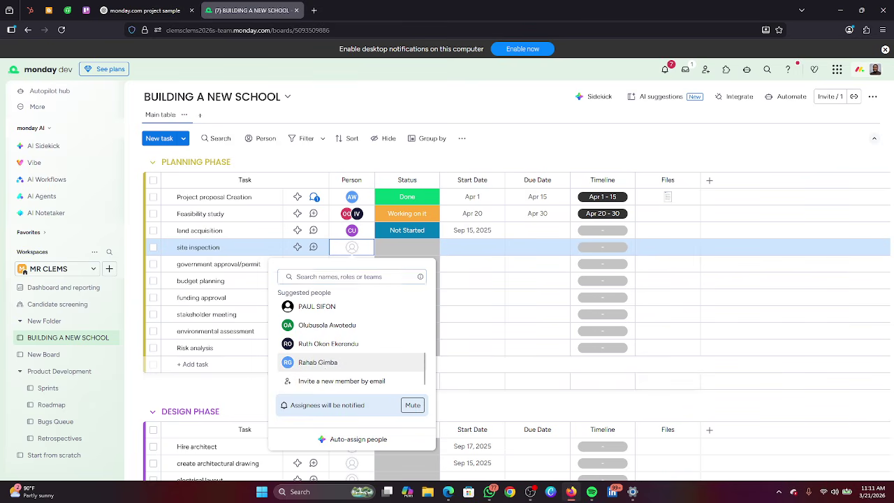
click(364, 255)
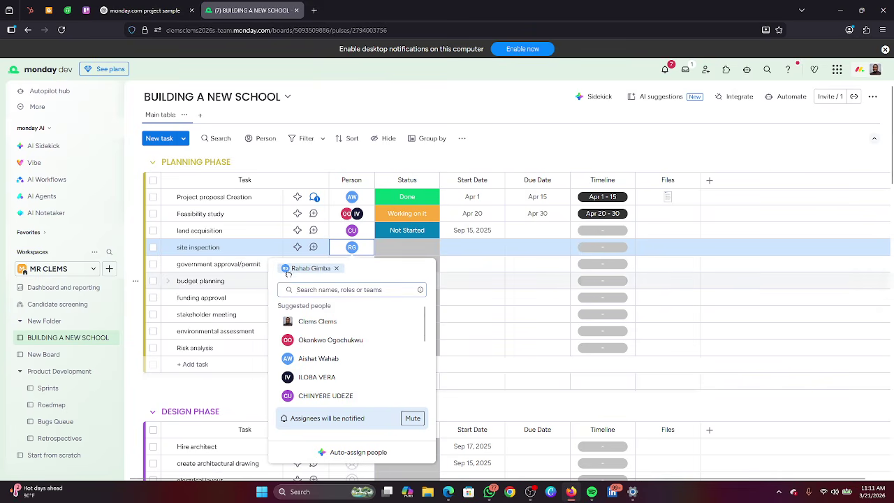
click(245, 281)
click(810, 72)
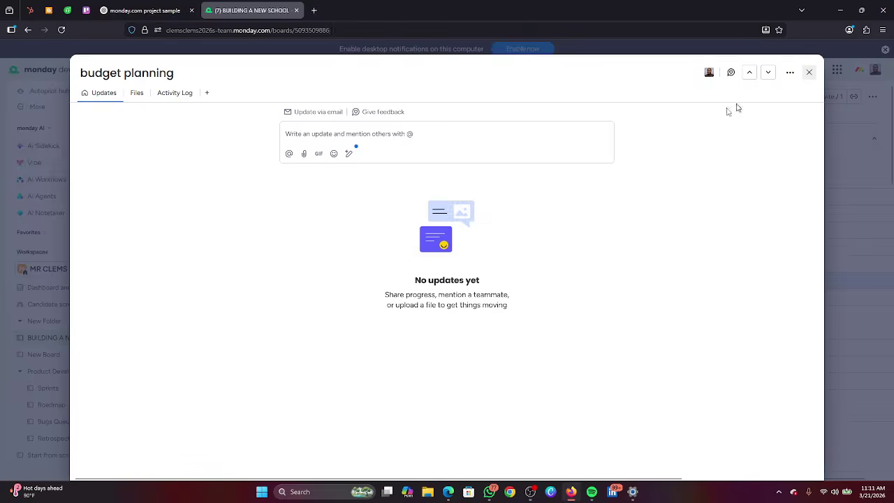
click(368, 254)
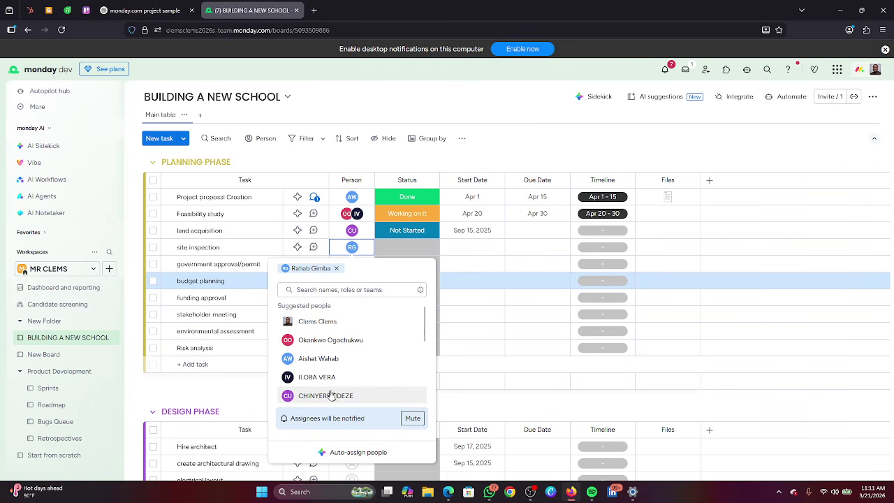
click(327, 359)
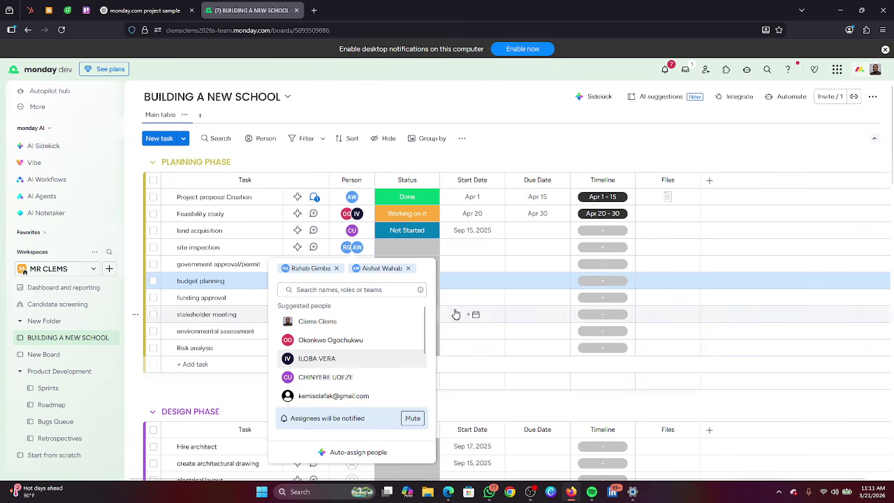
click(475, 347)
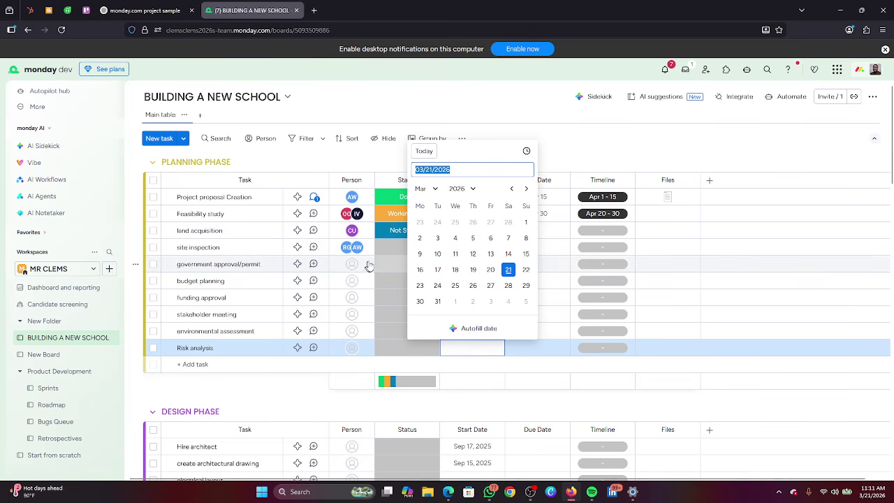
Assign a different, still unassigned team member to each of the government approval/permit and budget planning tasks.
click(391, 265)
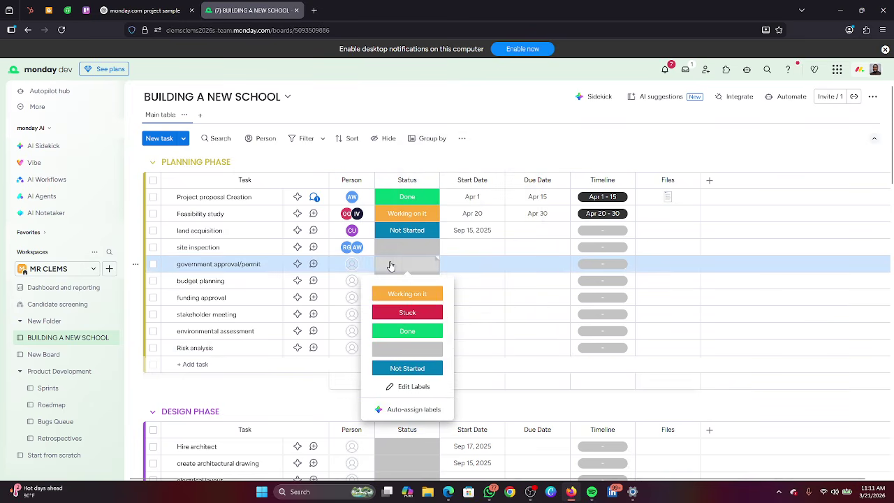
click(351, 266)
scroll(332, 371, down, 3)
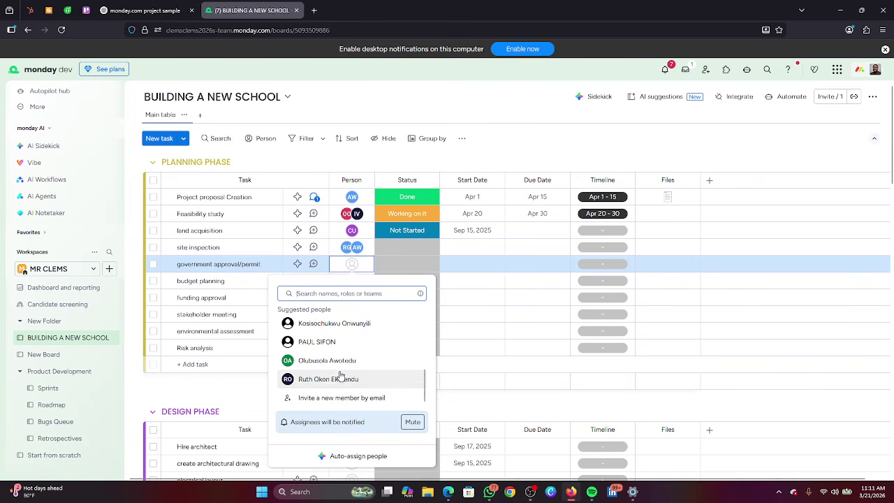
click(329, 378)
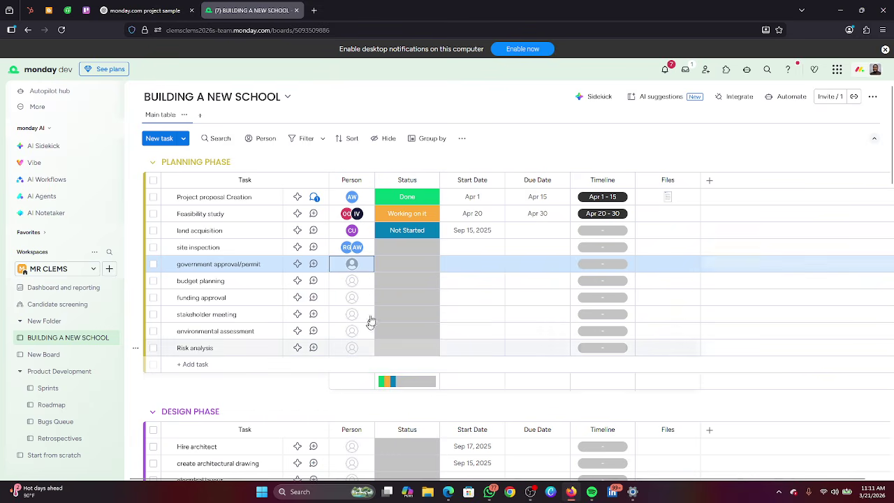
click(357, 282)
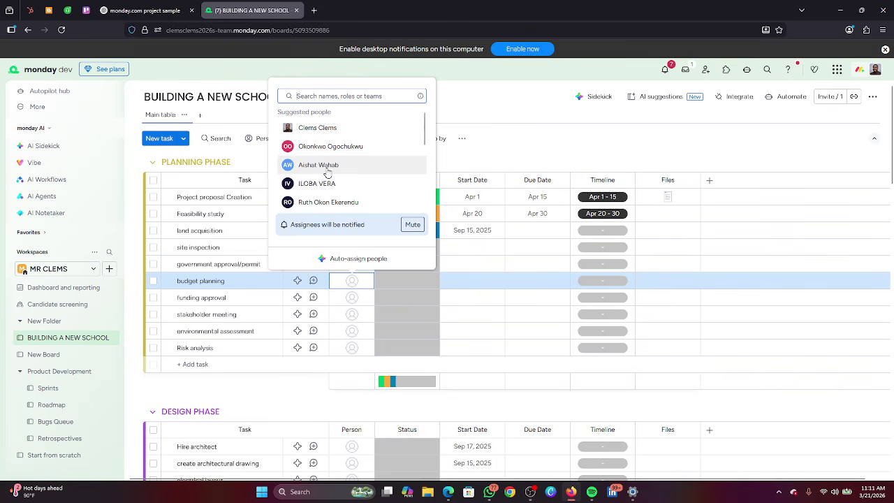
scroll(327, 172, down, 3)
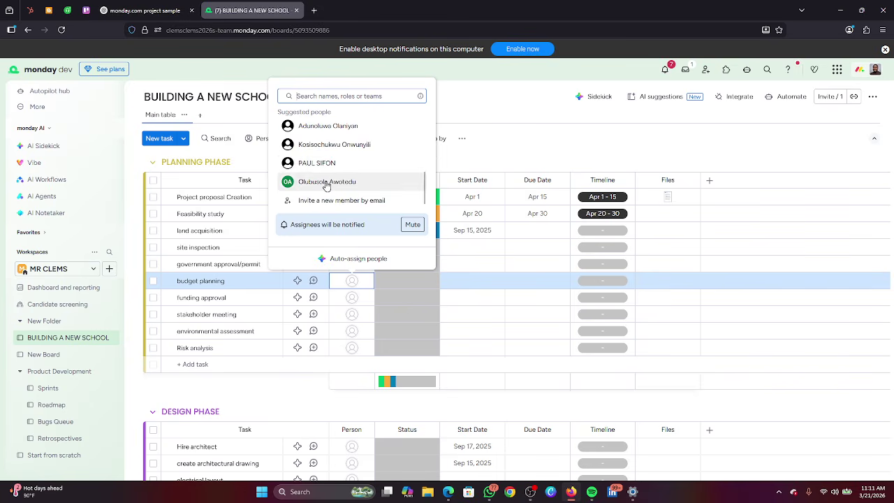
click(327, 183)
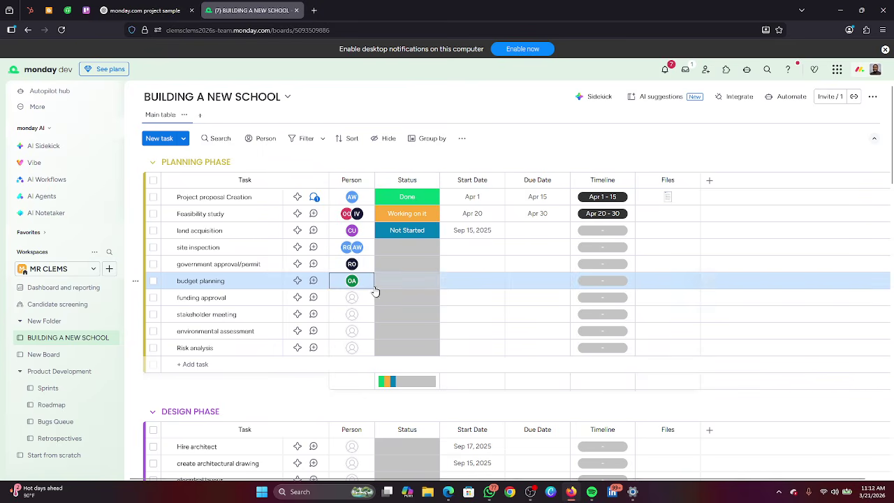
Assign a different, still unassigned team member to each of the funding approval and stakeholder meeting tasks.
click(355, 298)
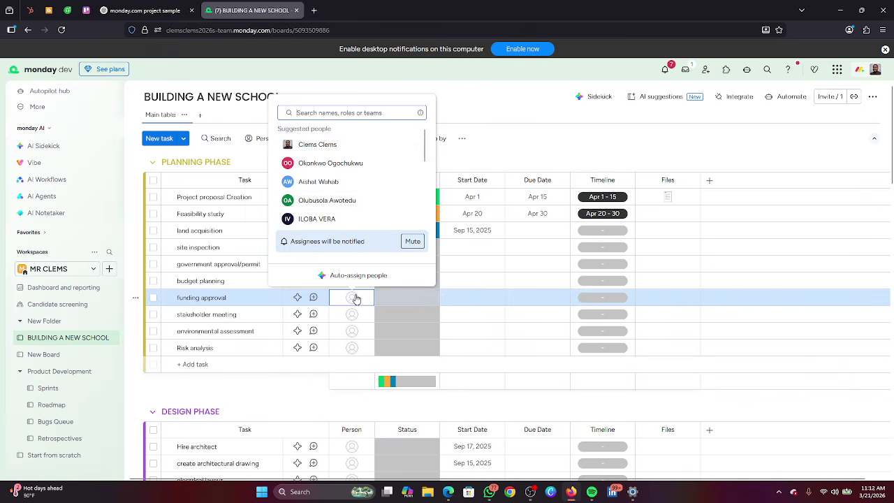
scroll(331, 183, down, 3)
click(333, 181)
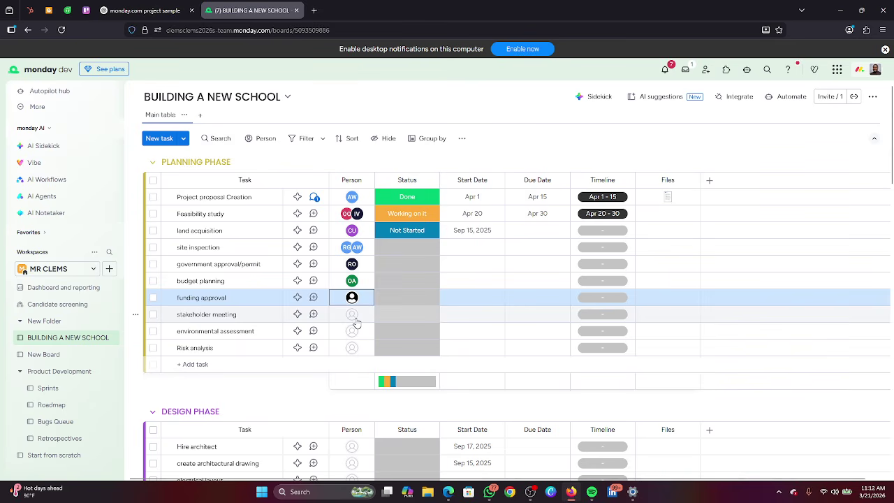
click(353, 314)
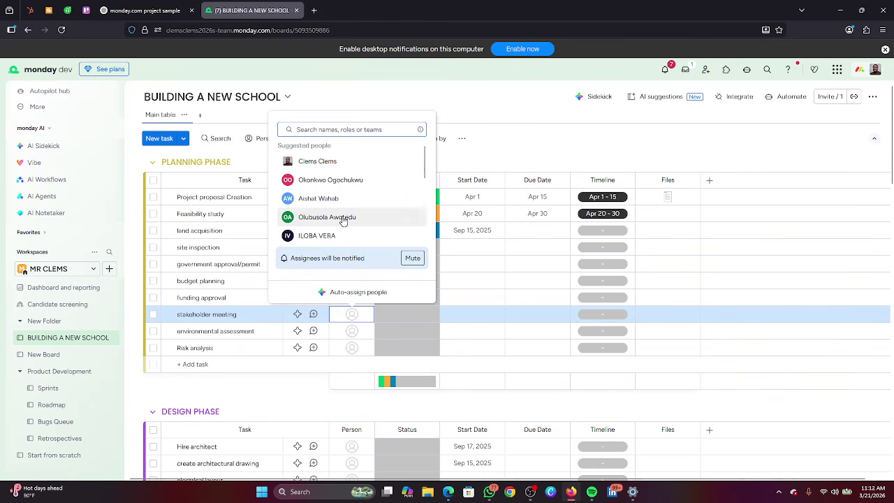
scroll(343, 218, down, 3)
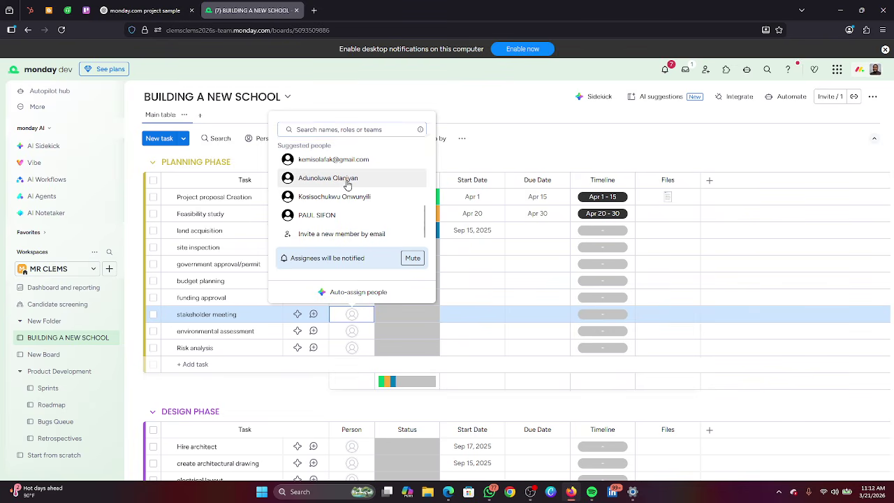
click(348, 180)
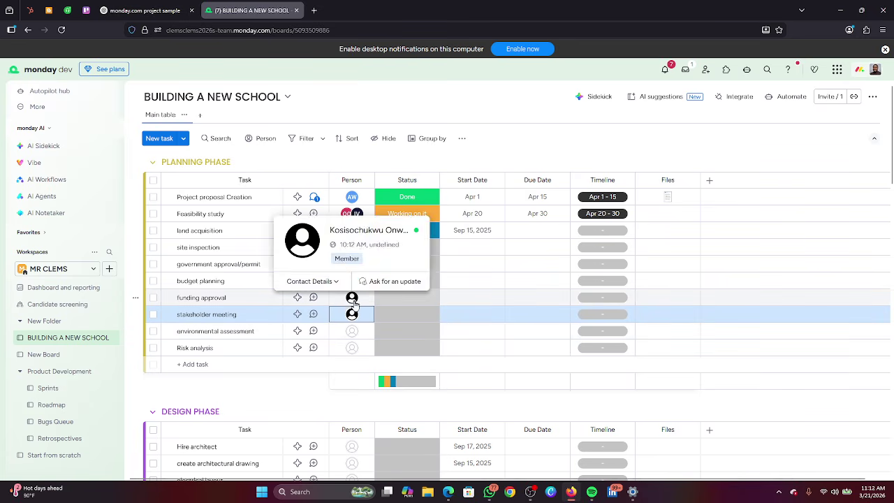
mouse_move(353, 299)
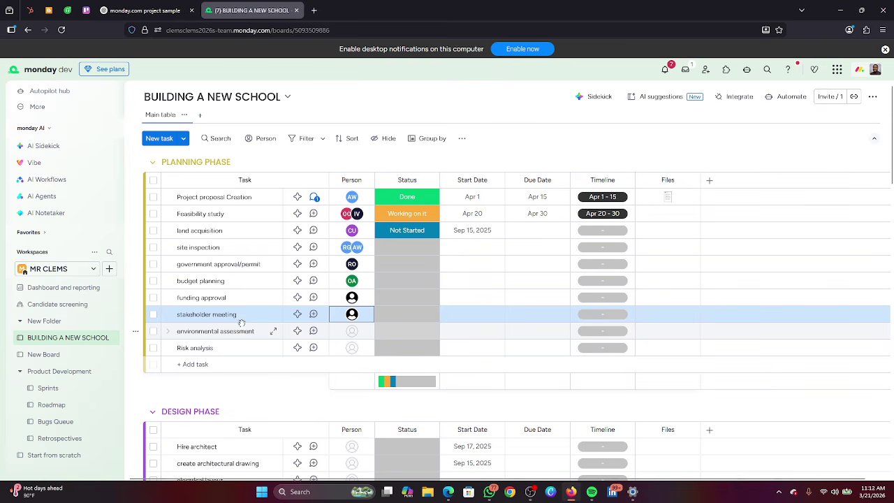
Add the budget planning task's assignee to stakeholder meeting, and assign the land acquisition task's assignee to environmental assessment.
click(344, 318)
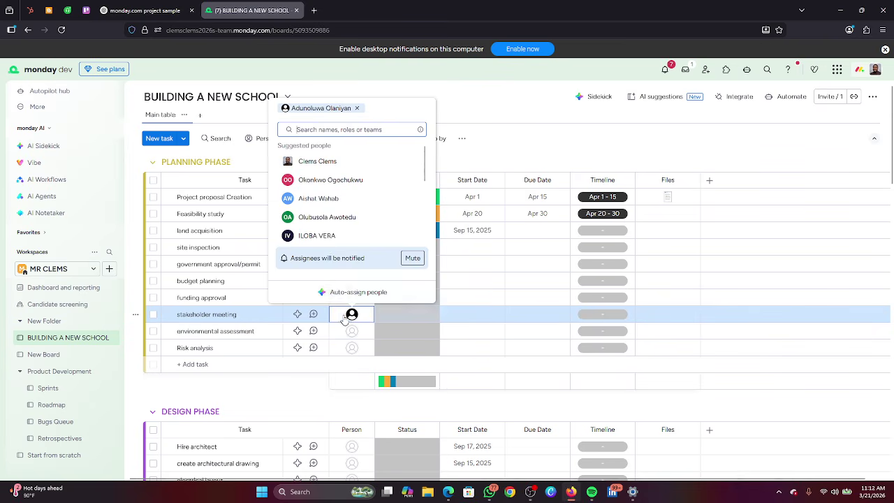
click(325, 218)
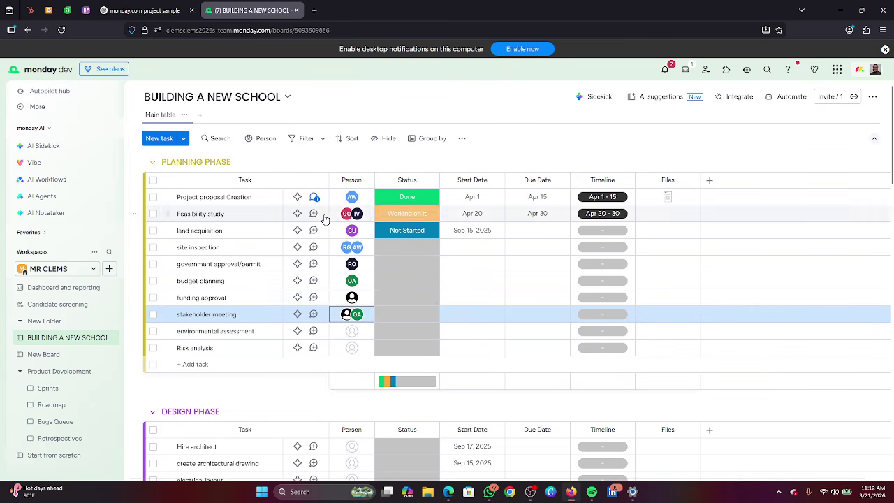
click(359, 334)
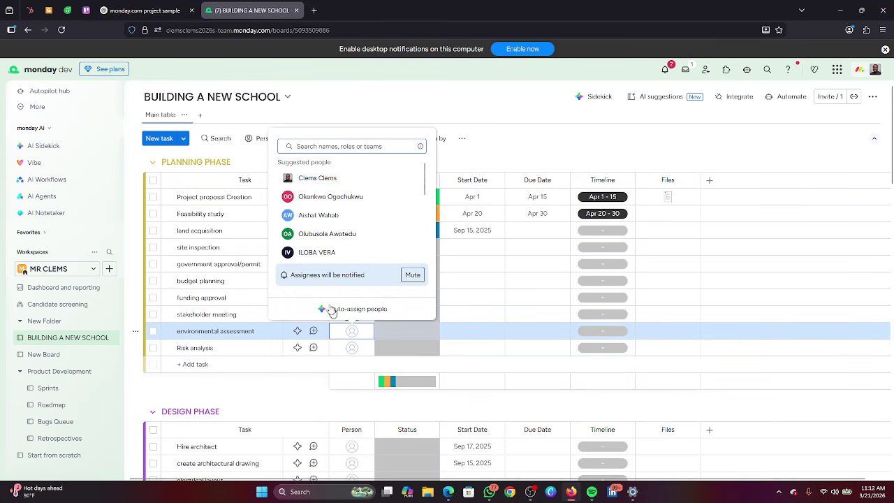
scroll(325, 228, down, 3)
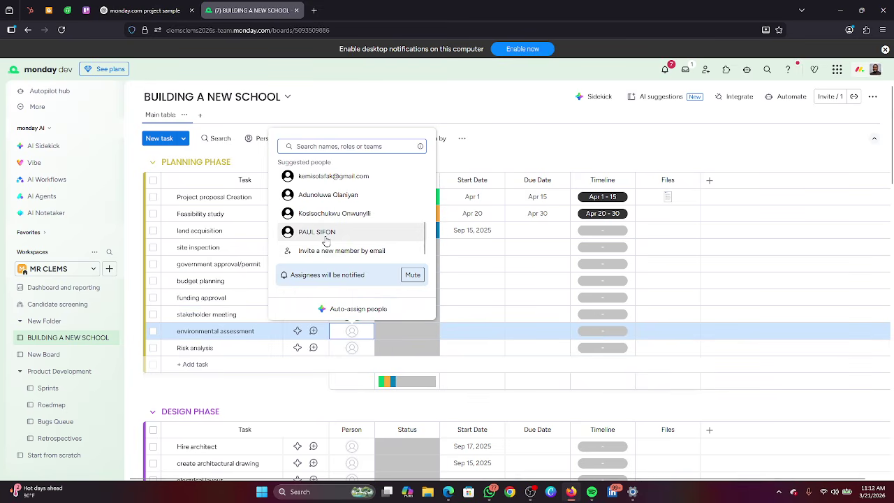
scroll(328, 206, up, 2)
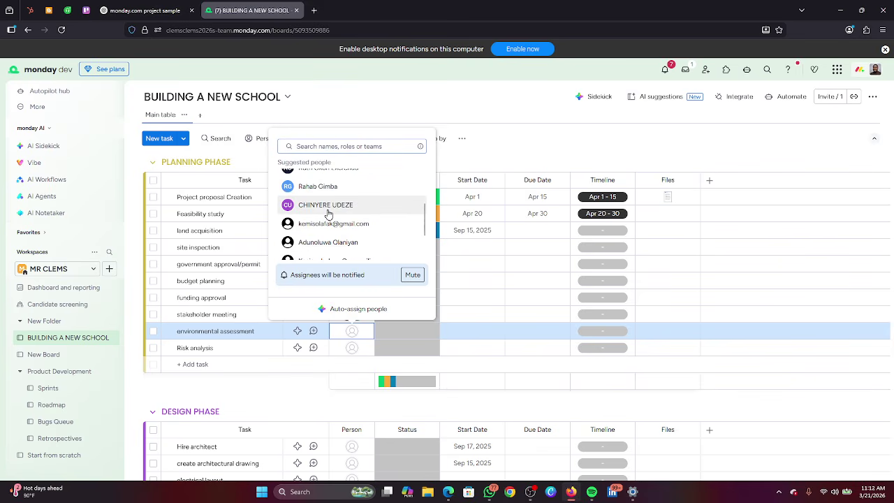
click(328, 211)
Assign the first suggested person to the Risk analysis task in the planning phase.
click(355, 350)
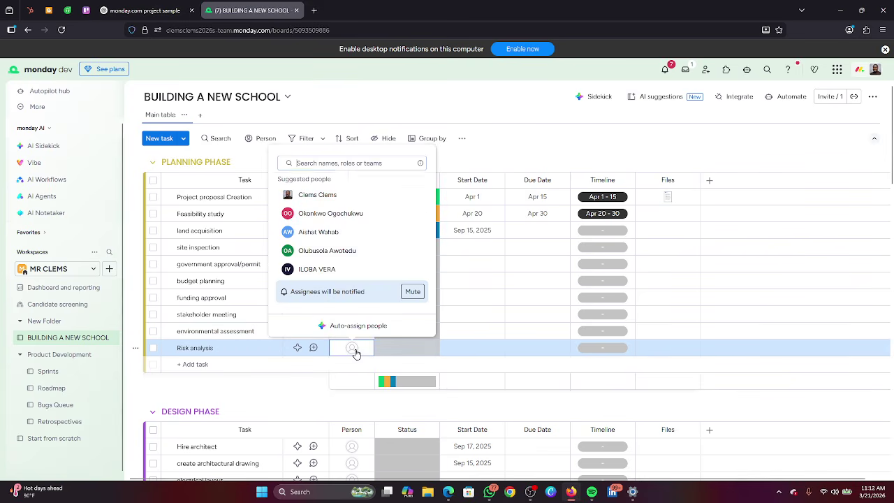
scroll(344, 270, down, 3)
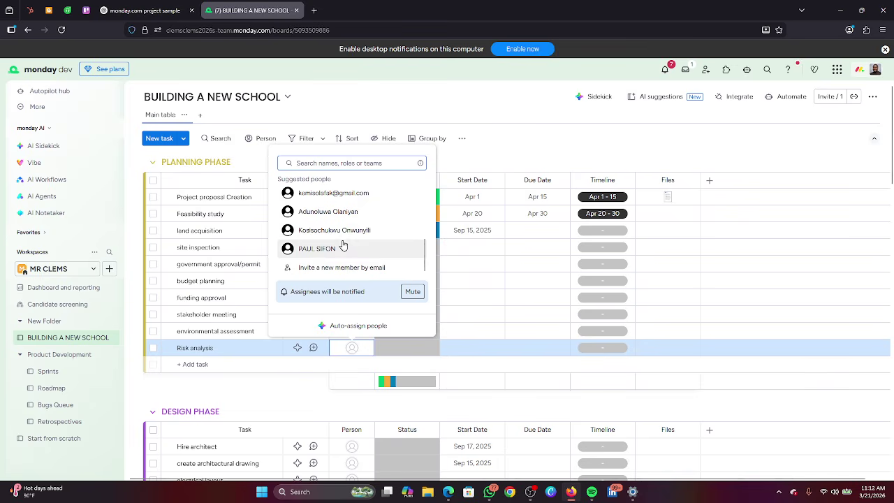
scroll(343, 245, up, 3)
click(339, 194)
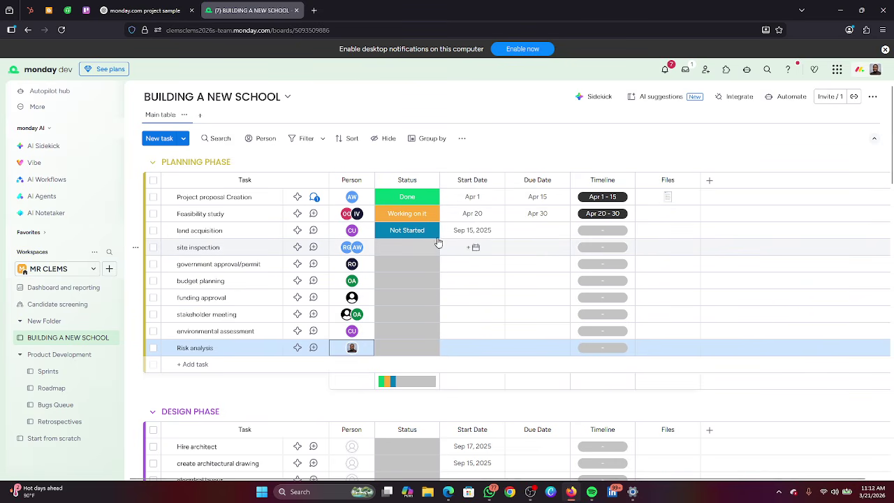
Switch to the Google Meet call, read its in-call chat messages, and return to the project board in Firefox.
mouse_move(448, 492)
click(394, 463)
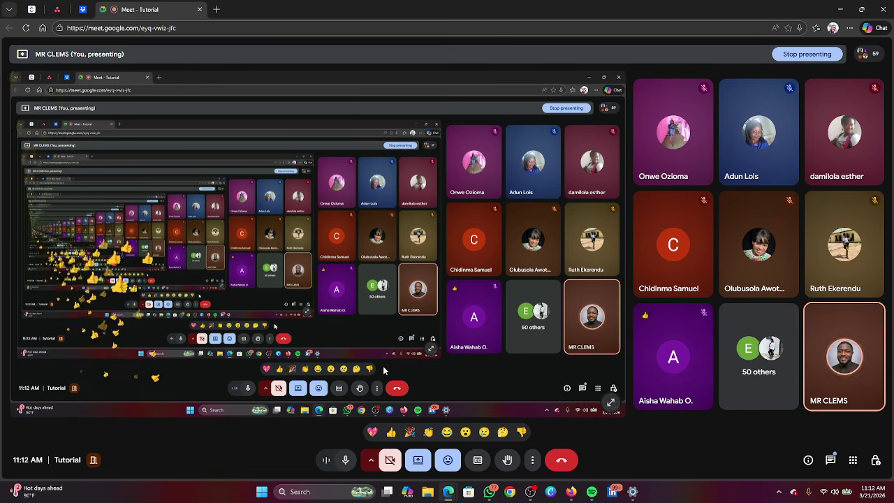
click(832, 461)
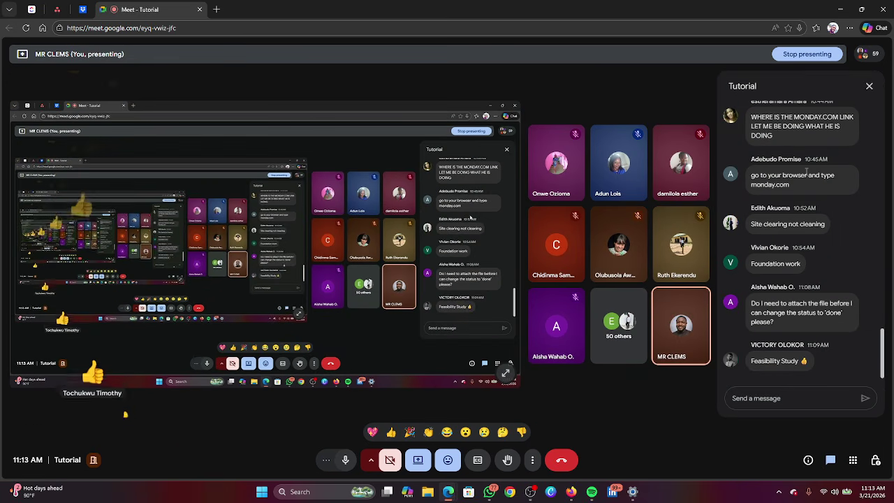
click(869, 89)
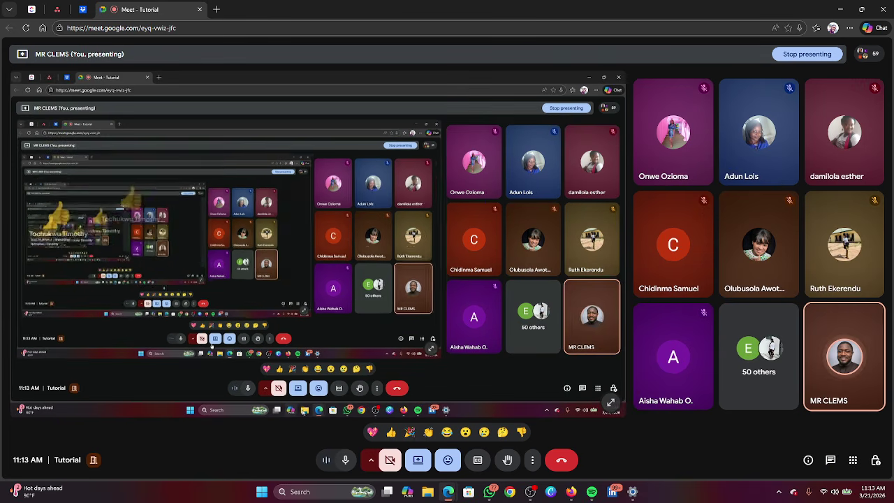
click(572, 492)
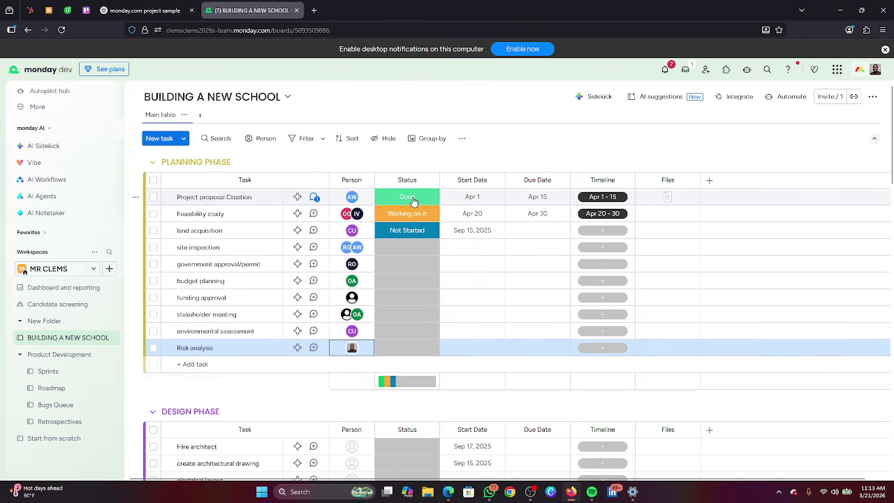
Set the status of the Project proposal Creation and Feasibility study tasks to Not Started.
click(412, 201)
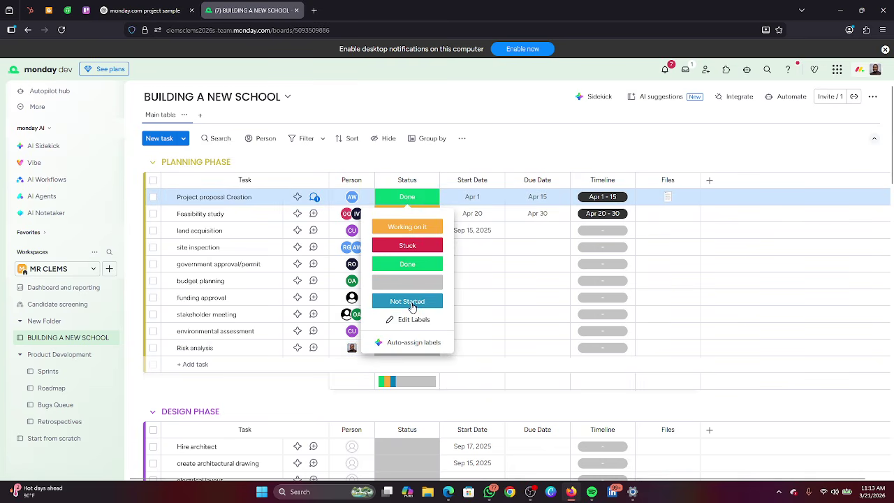
click(407, 301)
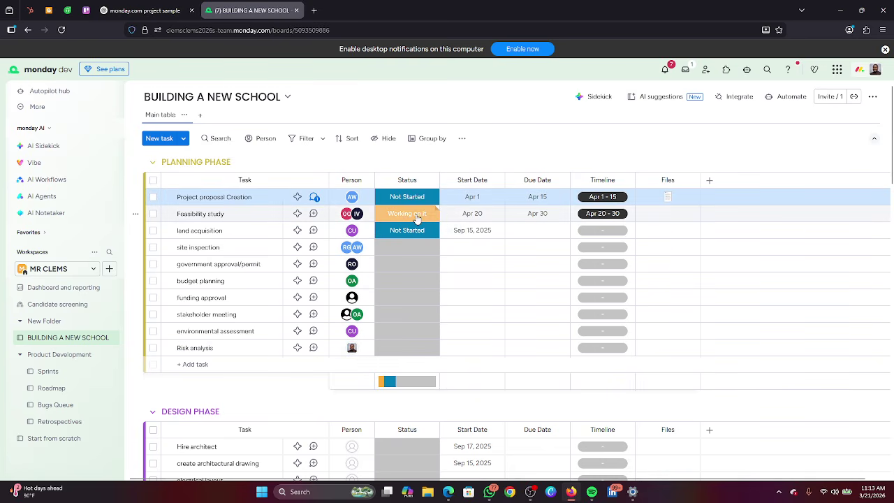
click(417, 217)
click(412, 319)
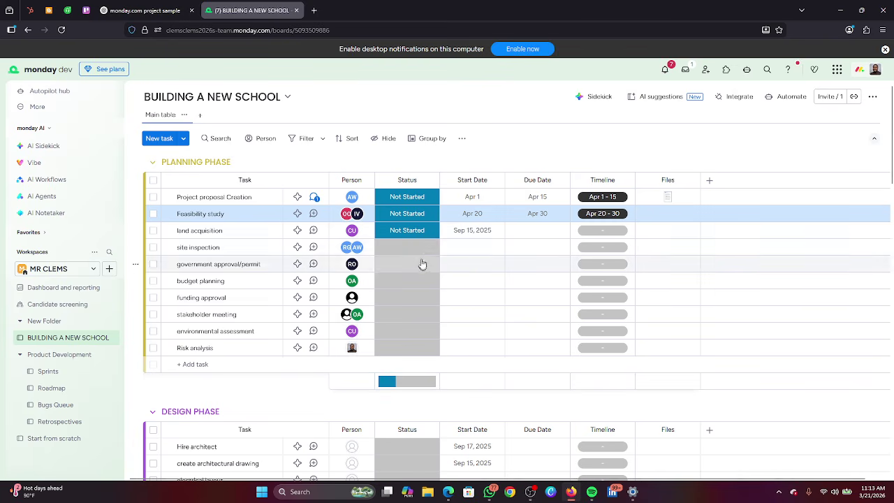
Set the status of the site inspection, government approval/permit and budget planning tasks to Not Started.
click(415, 249)
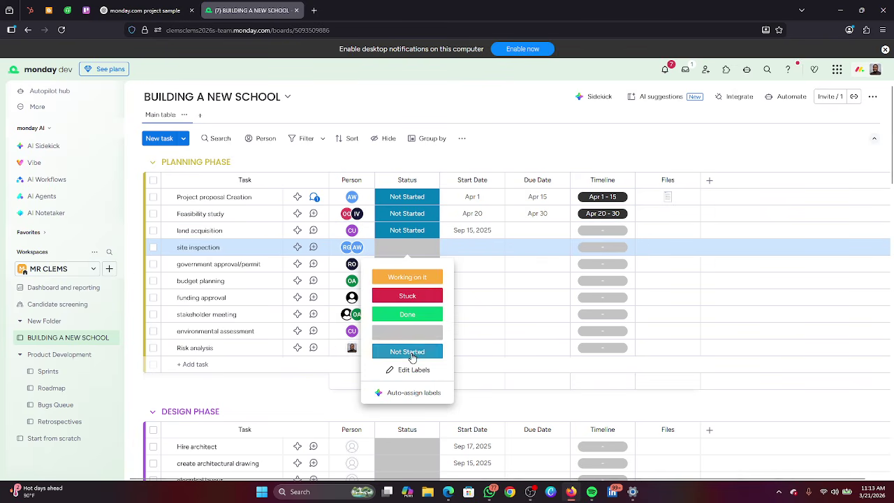
click(411, 352)
click(416, 266)
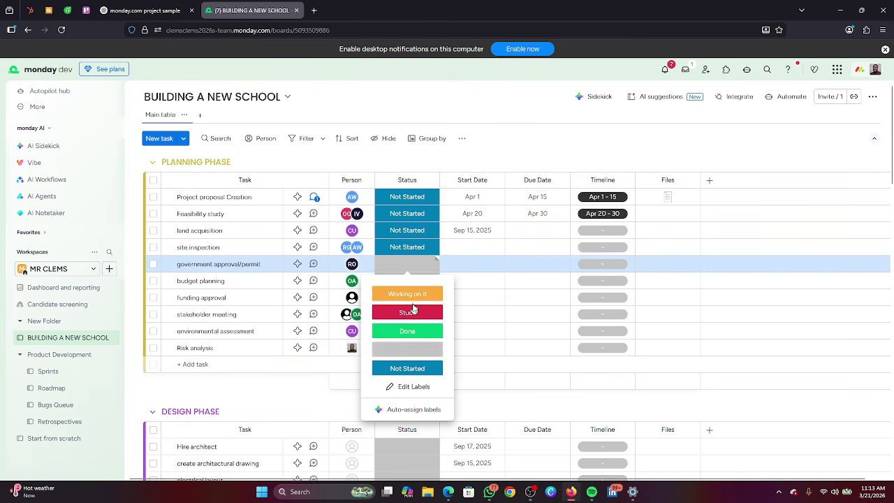
click(410, 370)
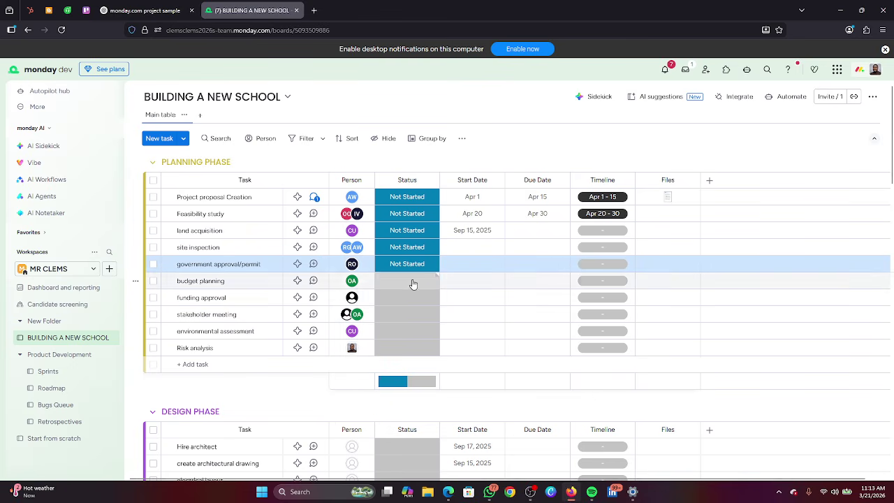
click(413, 284)
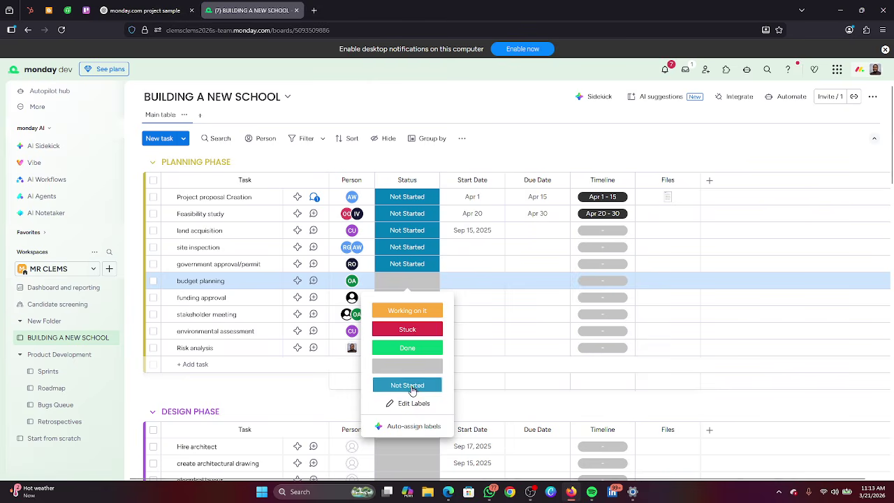
click(412, 388)
Set the status of the funding approval, stakeholder meeting, environmental assessment and Risk analysis tasks to Not Started.
click(411, 302)
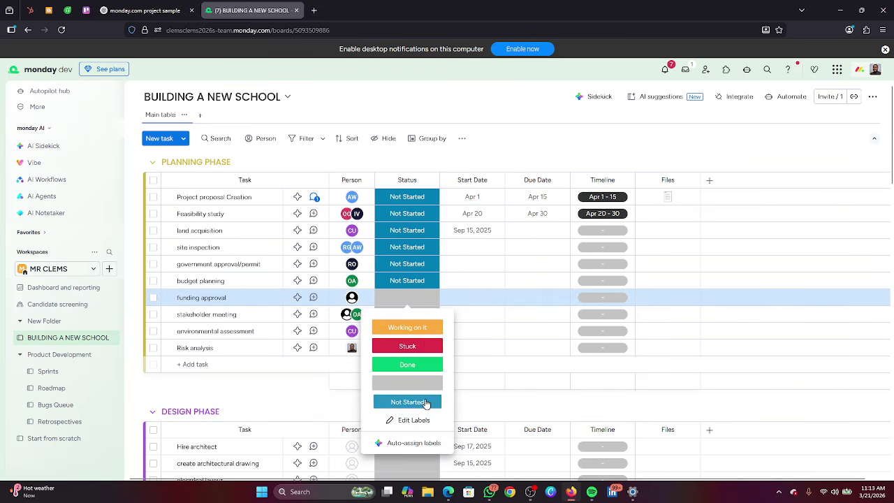
click(426, 403)
click(415, 316)
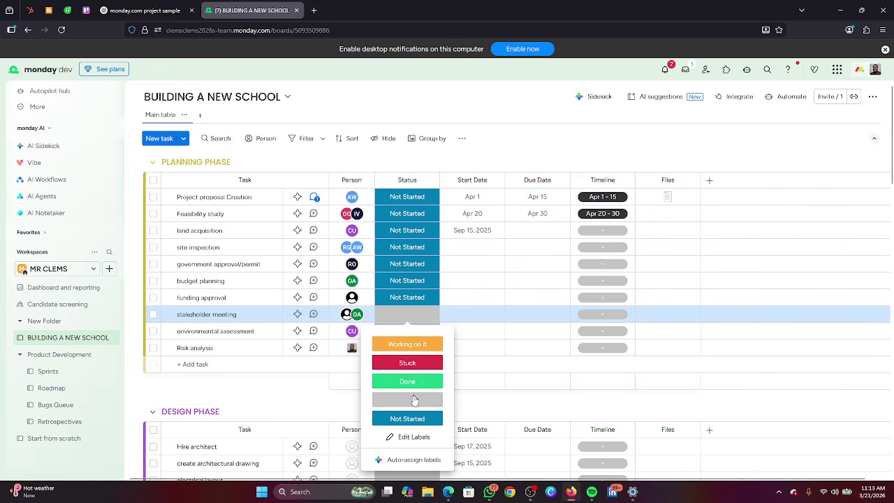
click(413, 419)
click(418, 331)
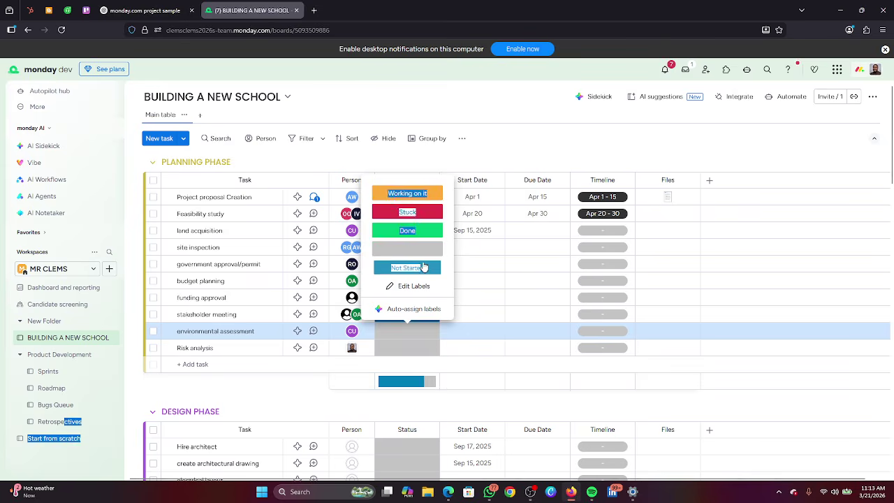
click(423, 268)
click(418, 353)
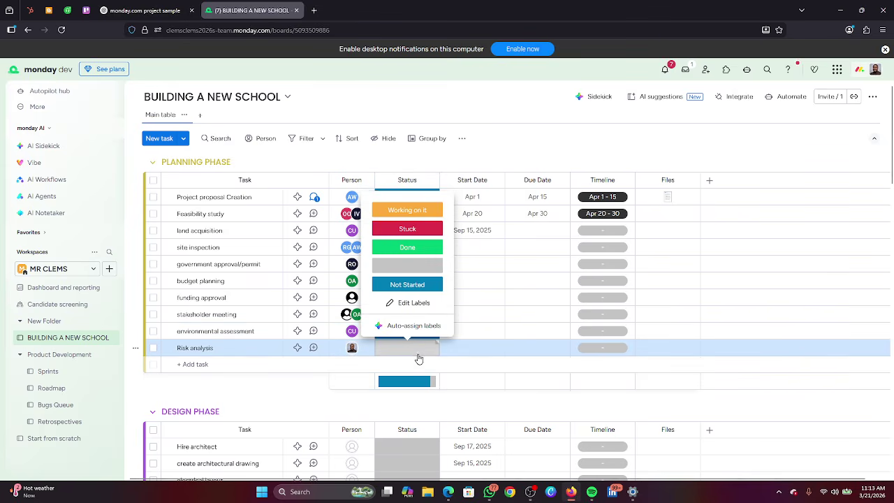
click(418, 284)
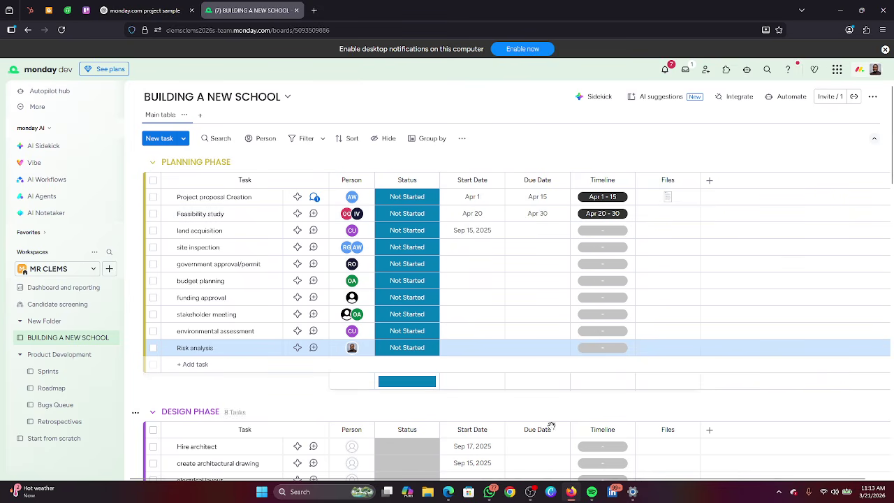
Check the participants in the Google Meet call and return to the project board in Firefox.
mouse_move(448, 492)
click(394, 449)
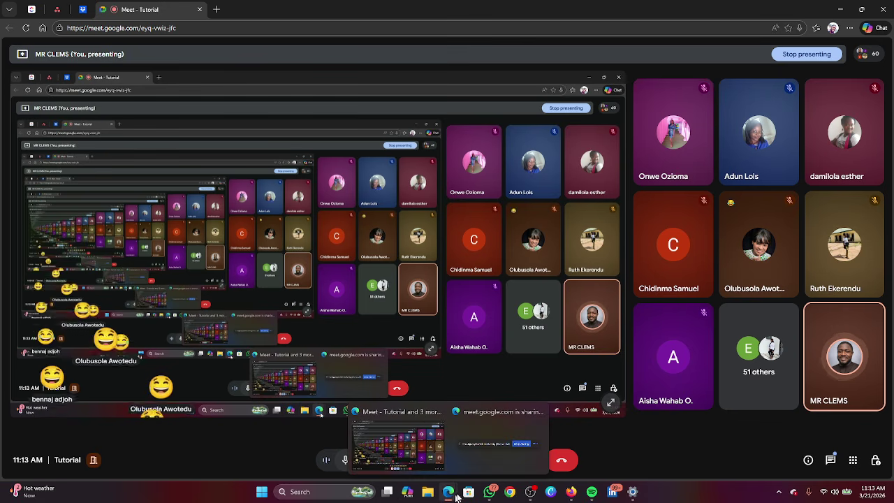
click(567, 493)
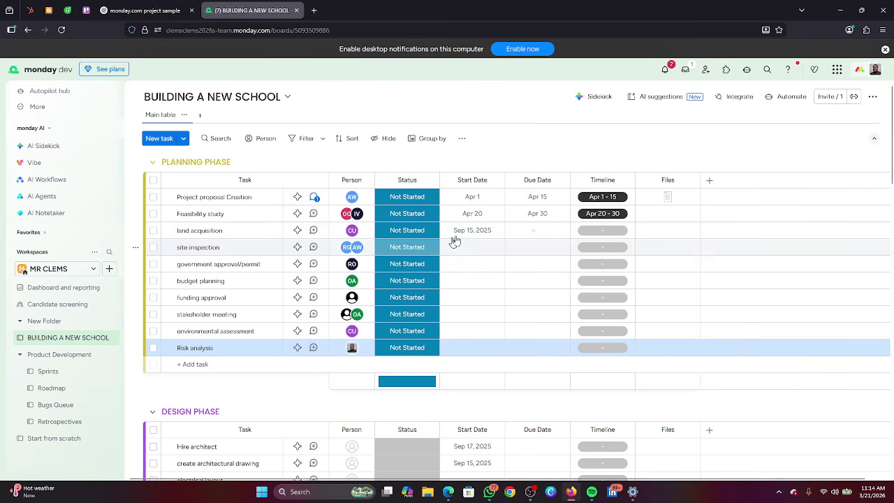
In the design phase, assign the first suggested person to Hire architect and the budget planning task's assignee to create architectural drawing.
scroll(536, 271, down, 3)
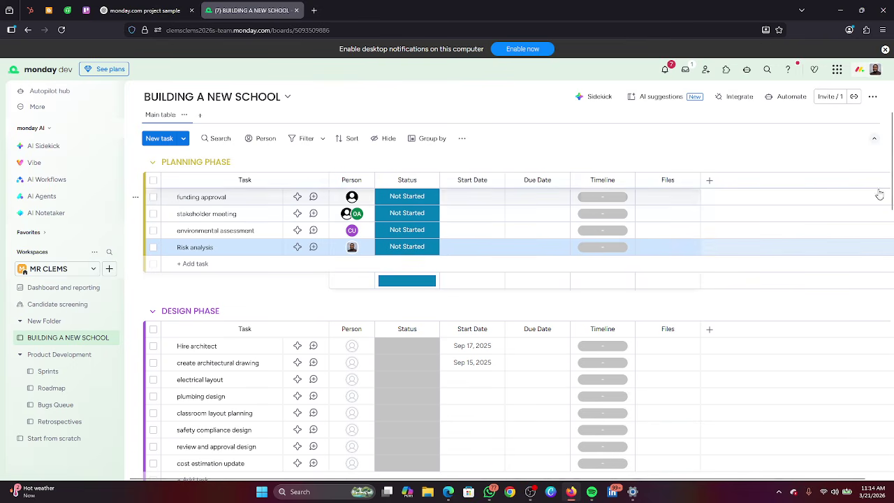
scroll(890, 201, down, 3)
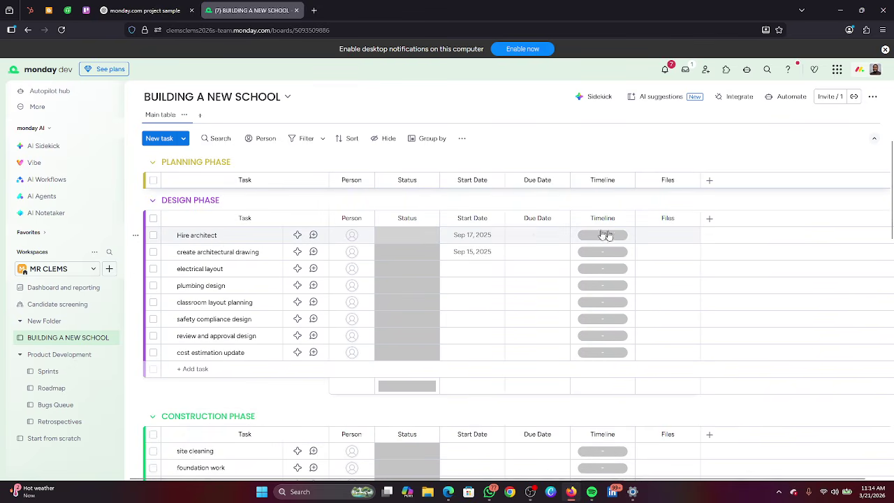
click(350, 238)
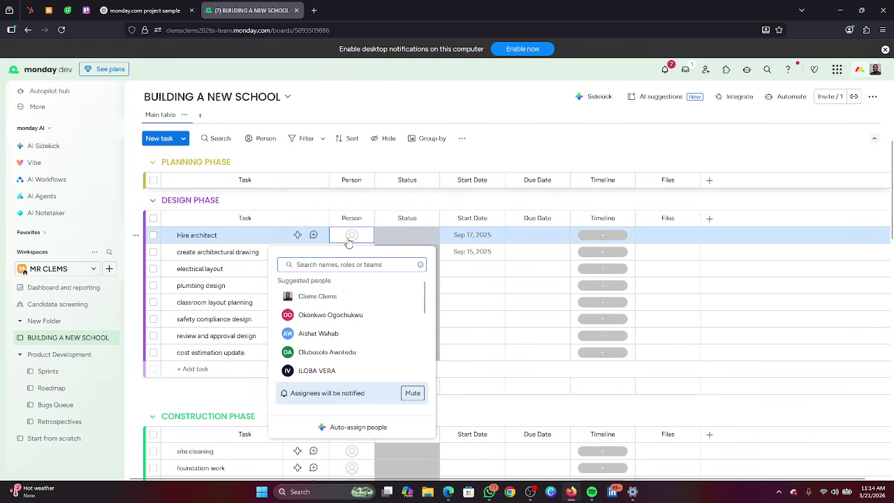
click(317, 296)
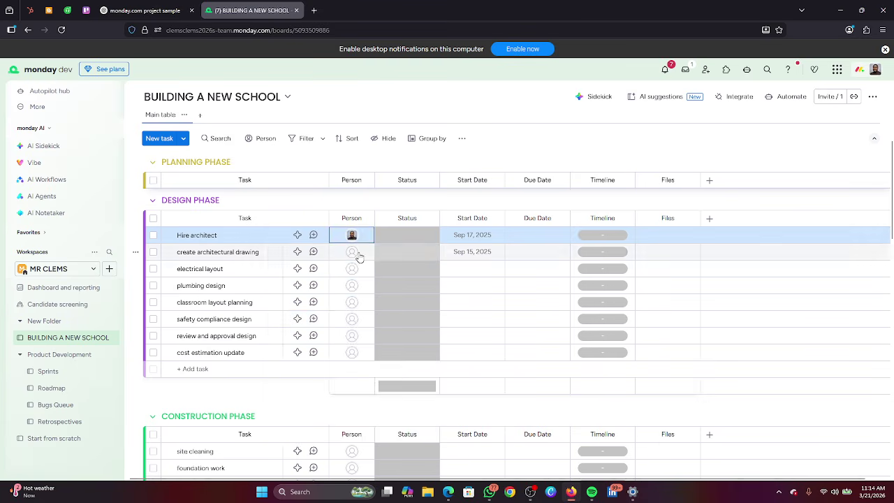
click(356, 255)
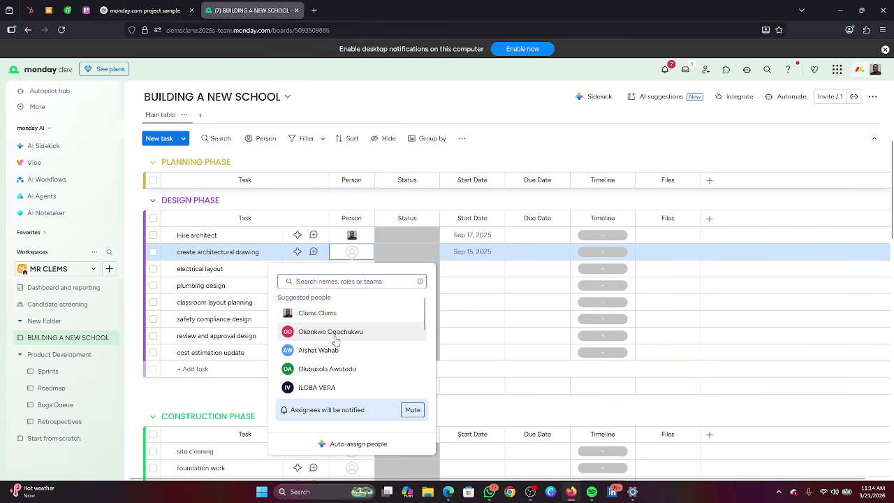
click(318, 369)
Assign the Project proposal Creation task's assignee to electrical layout, and the create architectural drawing task's assignee to plumbing design.
click(363, 269)
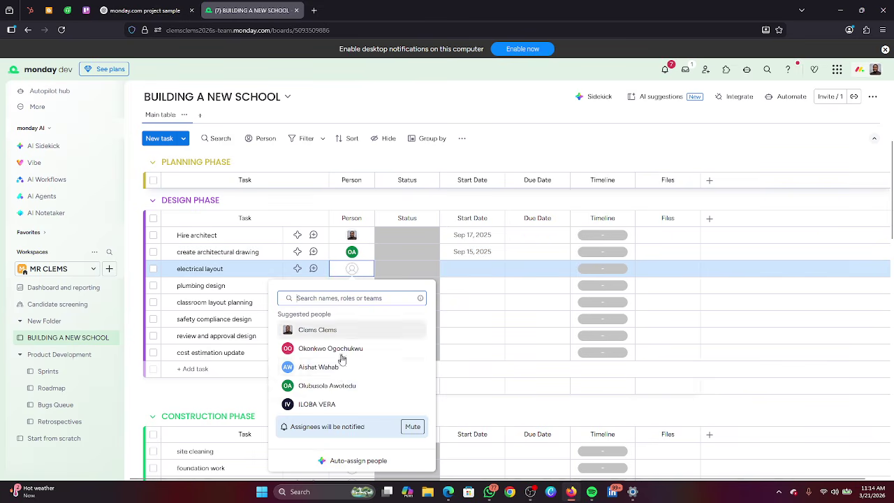
click(338, 369)
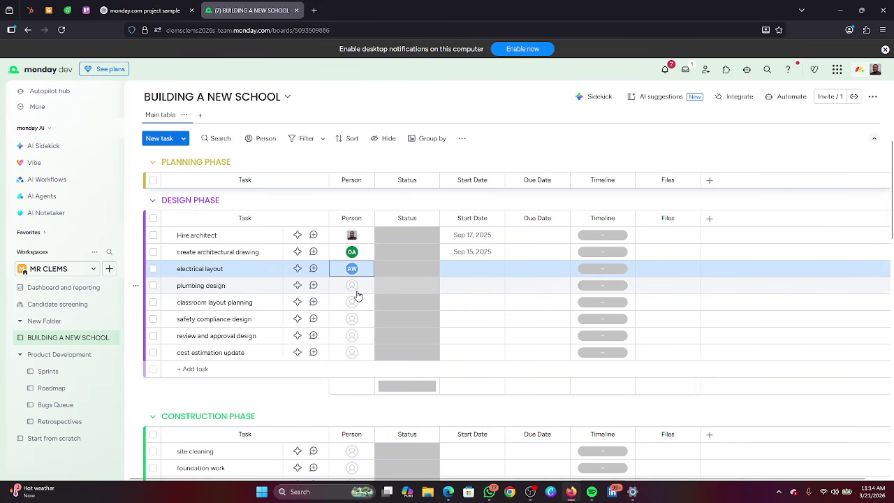
click(355, 288)
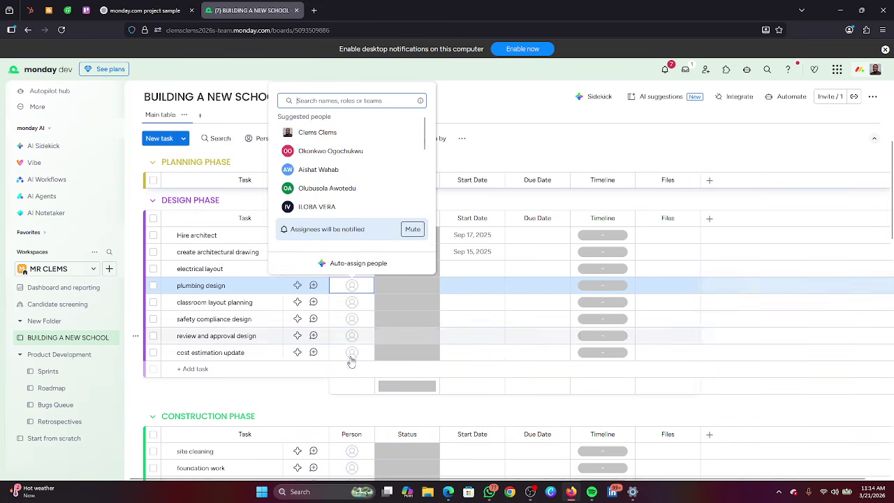
click(333, 193)
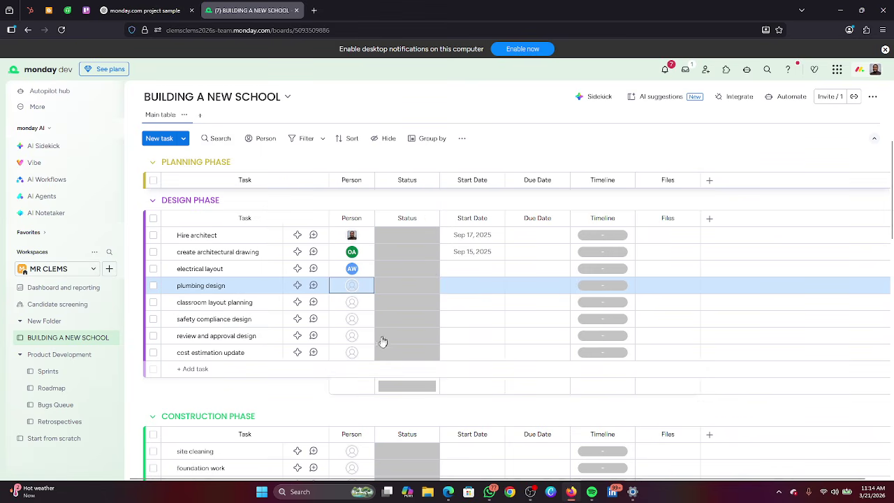
In the design phase, assign the first suggested person to classroom layout planning and the electrical layout task's assignee to safety compliance design.
click(354, 303)
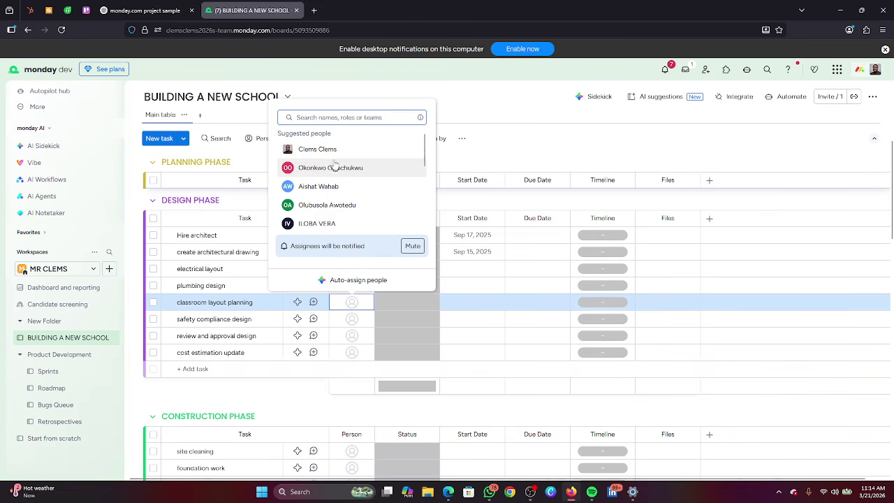
click(375, 331)
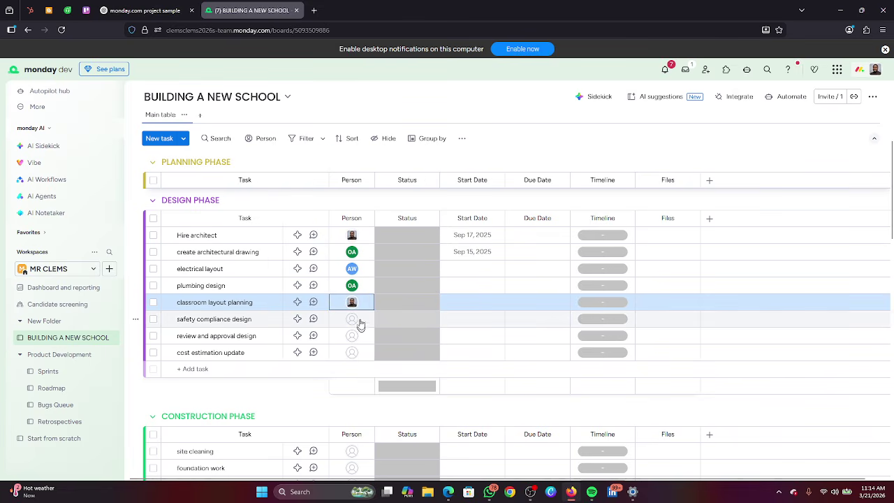
click(361, 324)
click(338, 203)
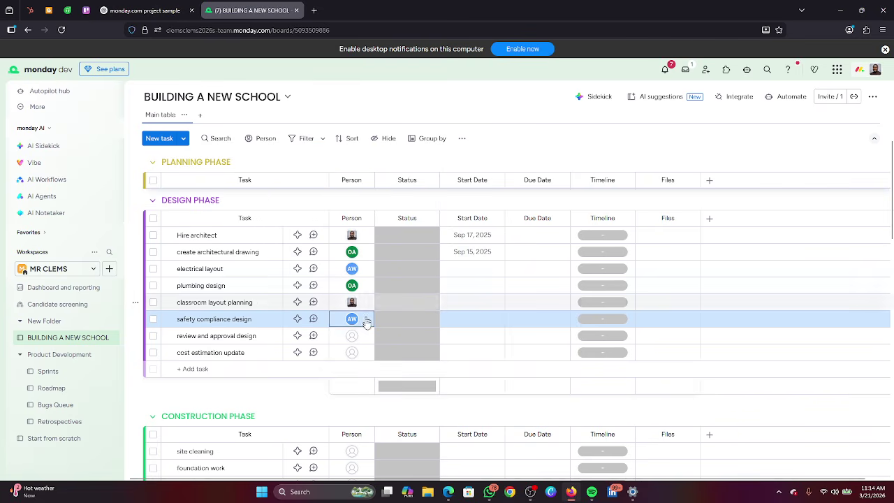
Assign the safety compliance design task's assignee to review and approval design, and the second suggested person to cost estimation update.
click(360, 337)
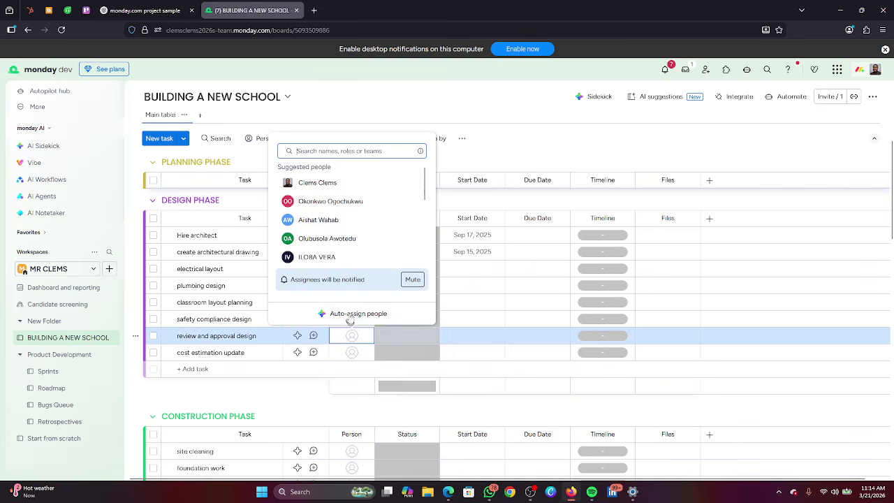
click(335, 220)
click(352, 352)
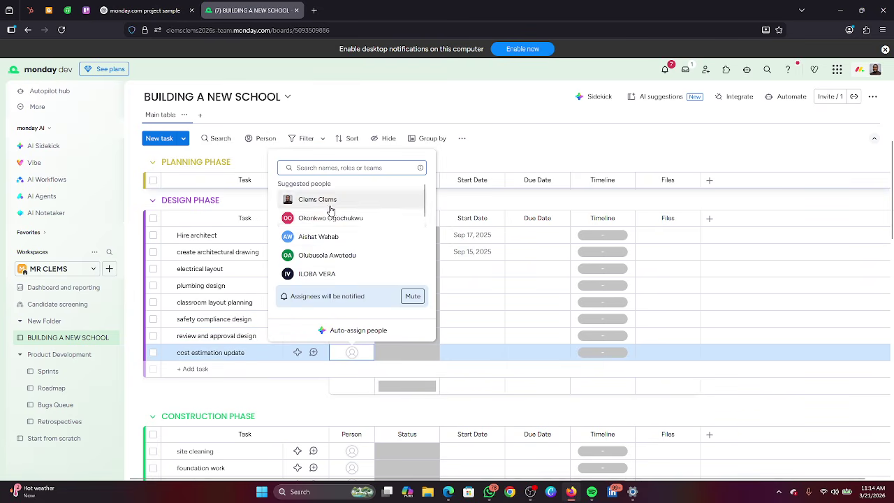
click(331, 217)
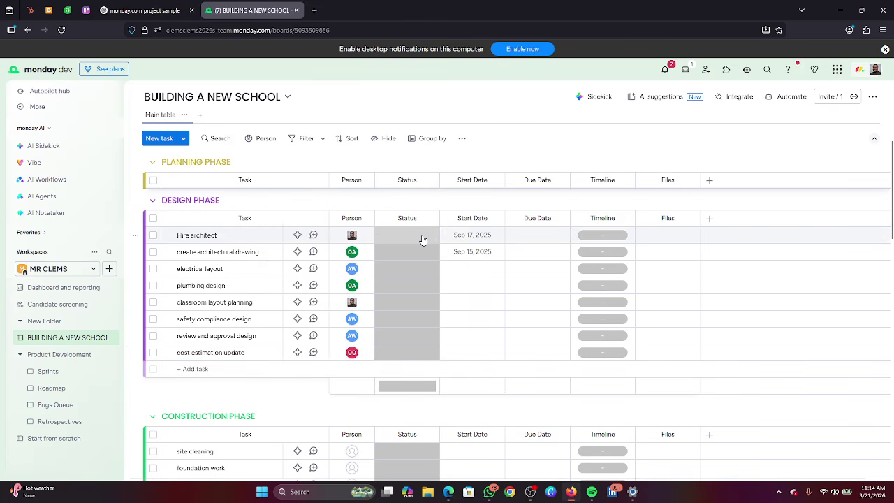
Set the status of Hire architect, create architectural drawing, electrical layout and plumbing design to Not Started.
click(421, 236)
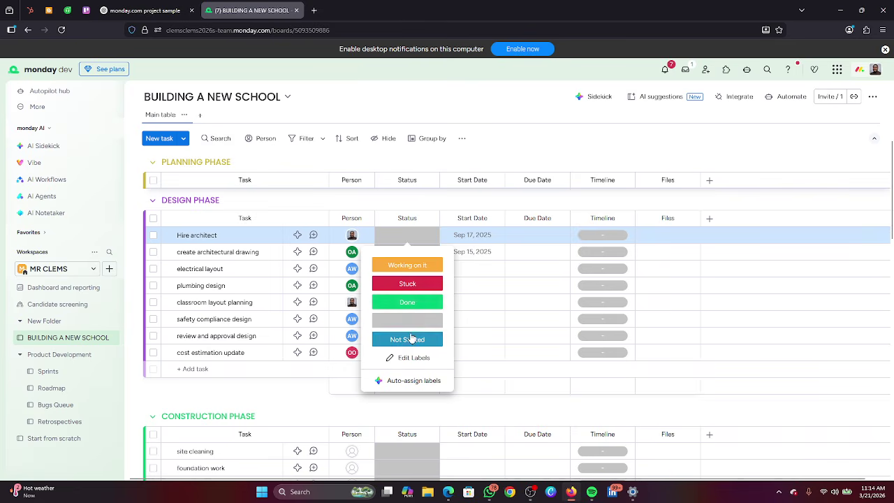
click(412, 338)
click(417, 255)
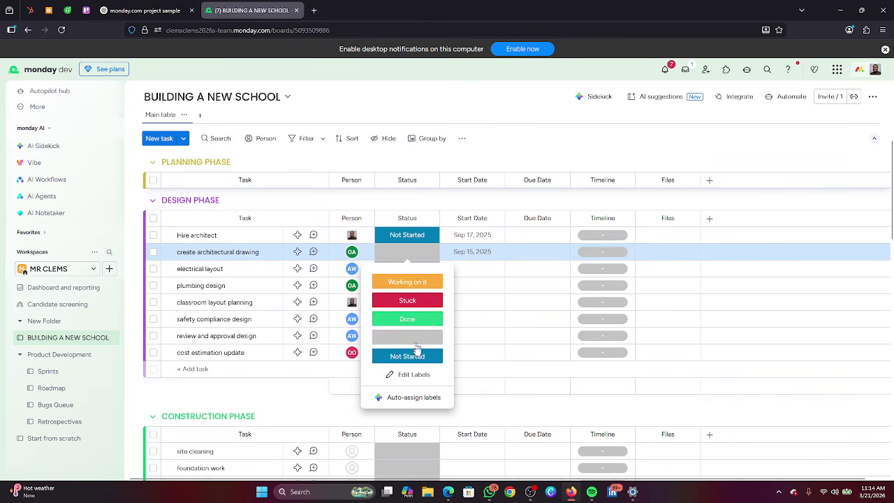
click(417, 356)
click(414, 271)
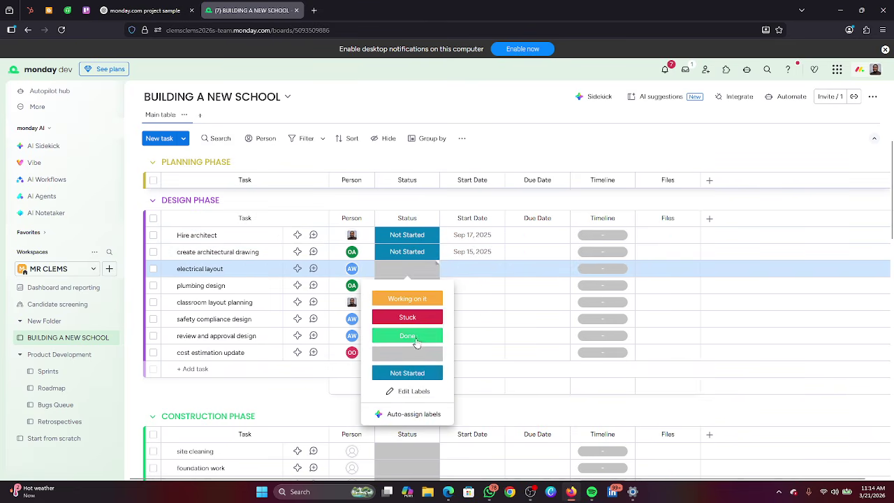
click(407, 372)
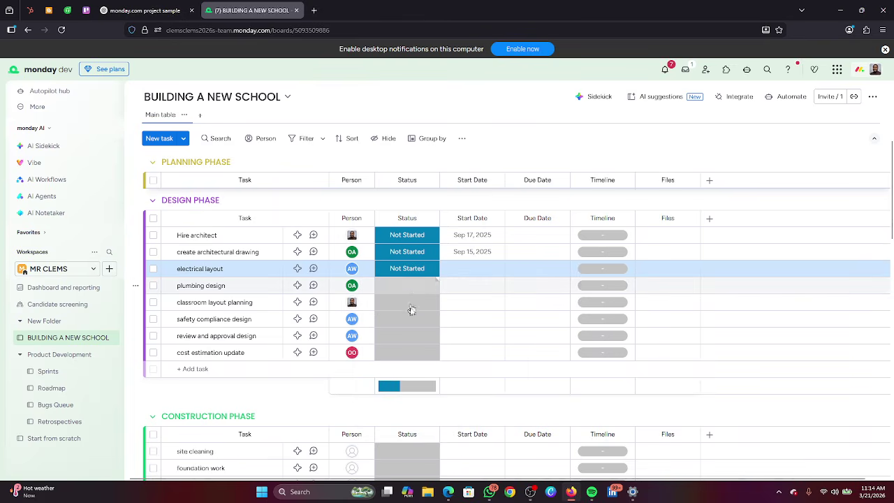
click(409, 287)
click(407, 389)
Set the status of classroom layout planning, safety compliance design, review and approval design, and cost estimation update to Not Started.
click(412, 303)
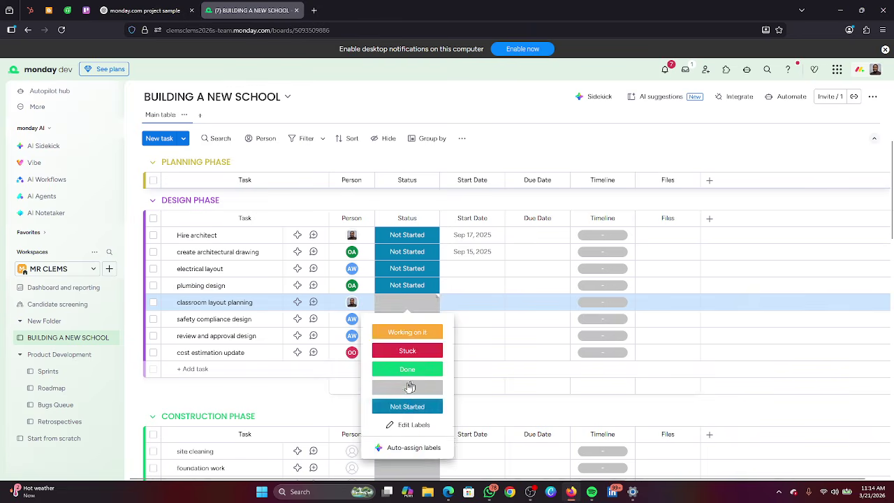
click(412, 406)
click(407, 319)
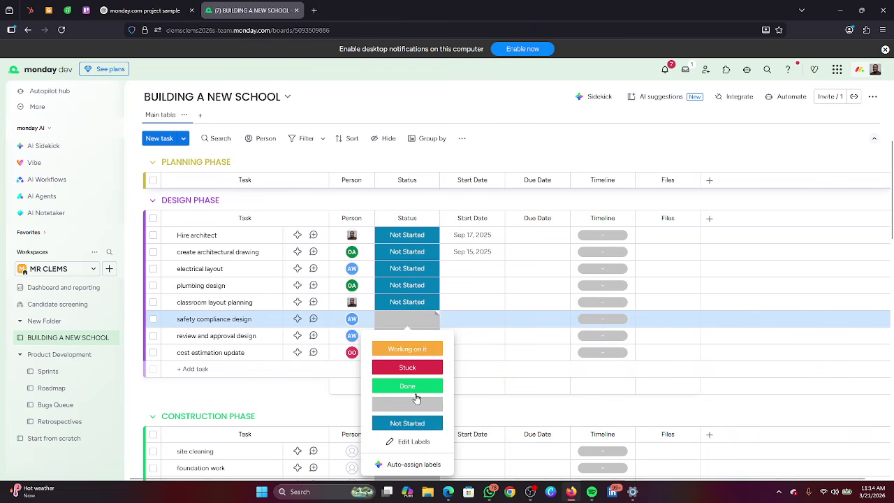
click(419, 424)
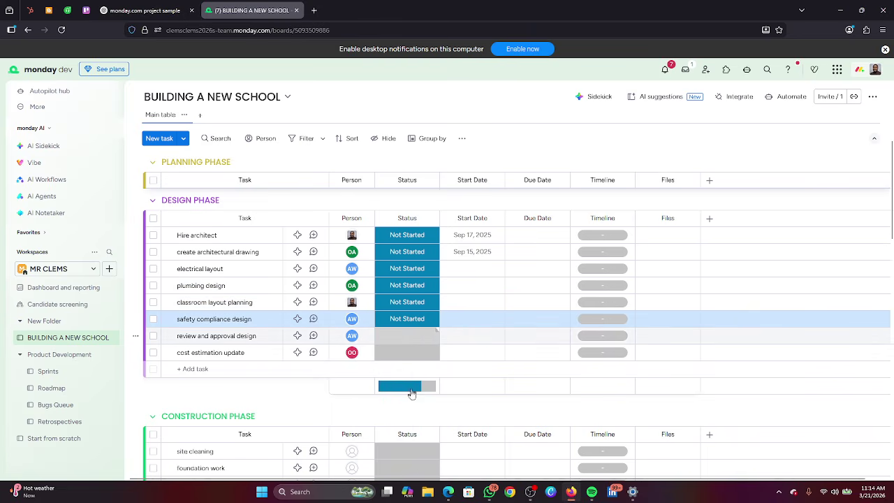
click(407, 335)
click(407, 273)
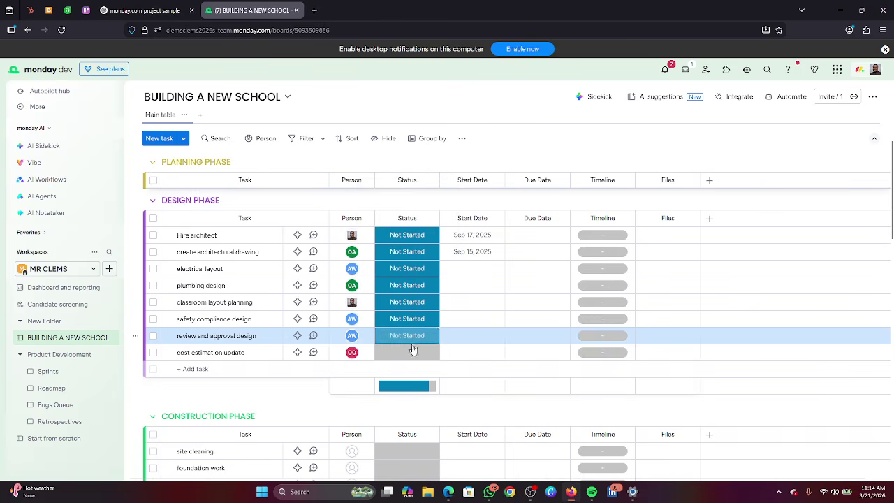
click(412, 353)
click(415, 288)
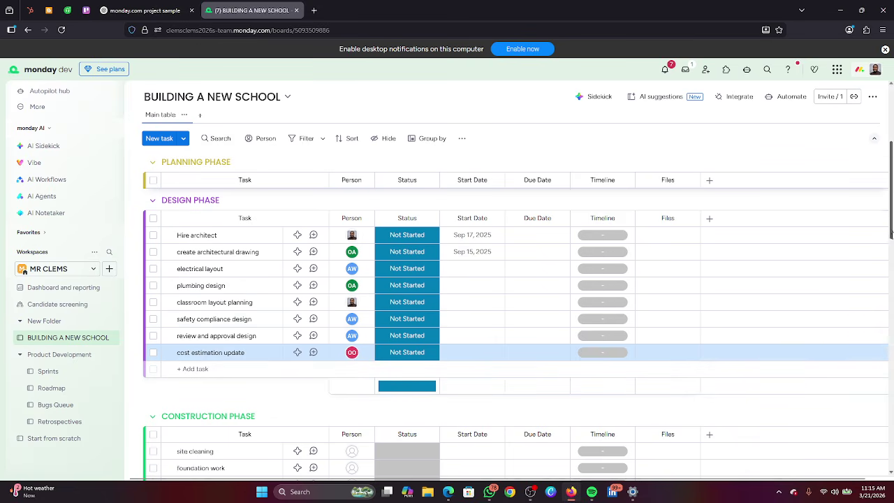
In the construction phase, assign the first, second and third suggested people to site cleaning, foundation work and block laying/wall construction respectively.
drag(891, 234, 891, 287)
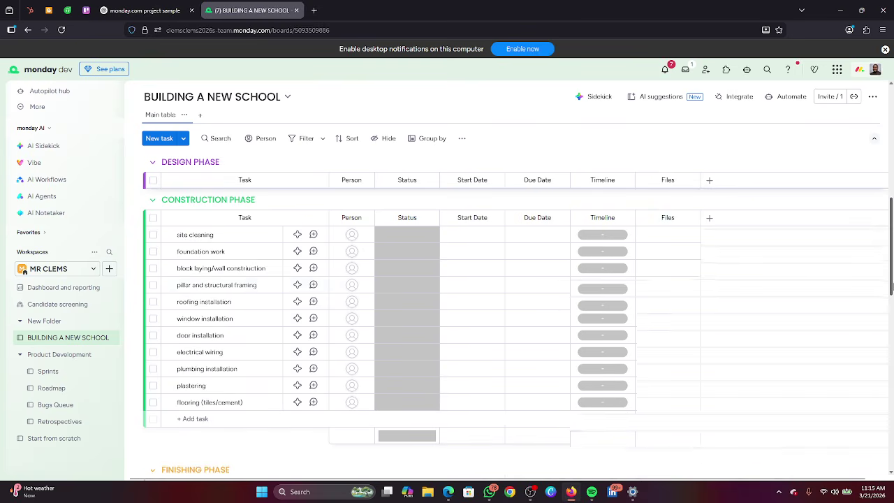
click(347, 241)
click(341, 297)
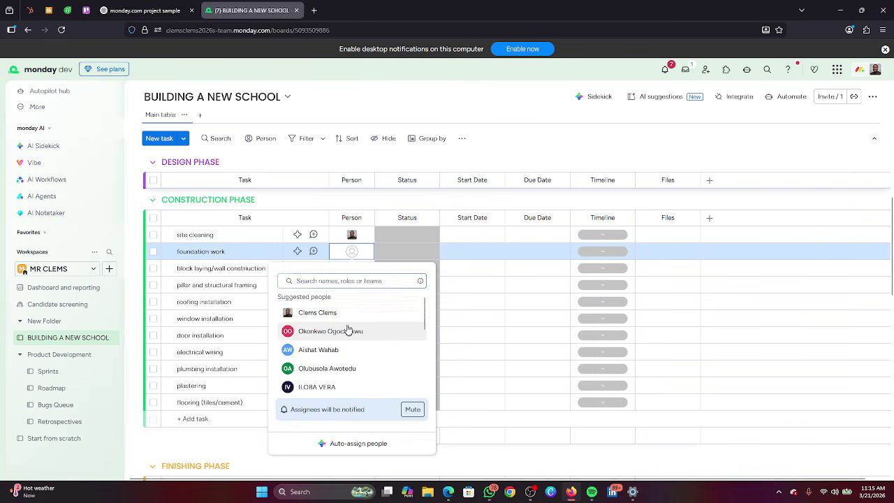
click(348, 331)
click(352, 269)
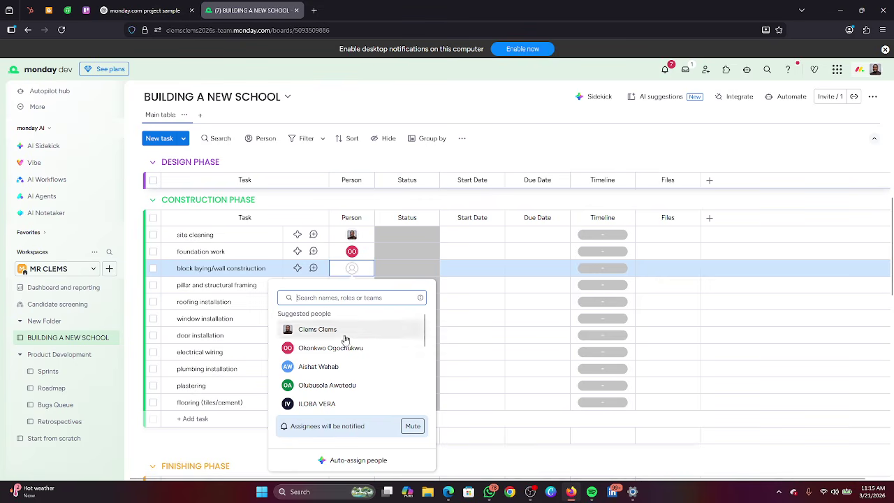
click(330, 366)
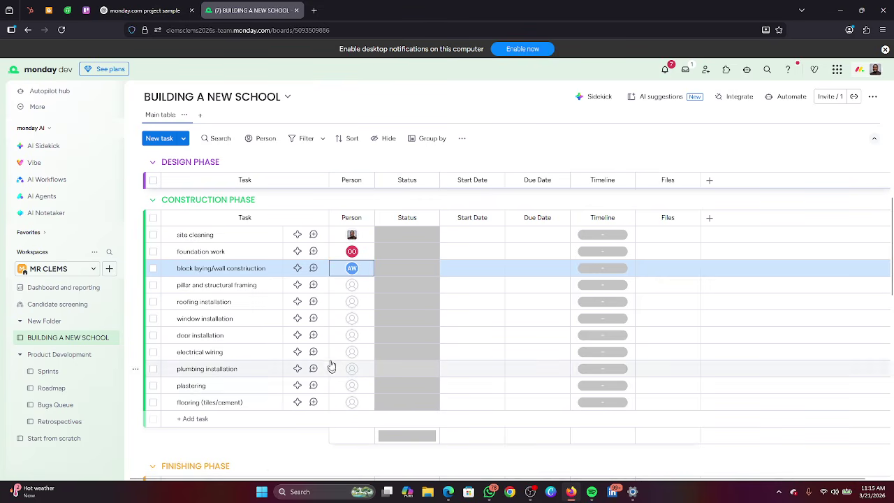
Assign the fifth suggested person to pillar and structural framing, the third to roofing installation, and the first to window installation.
click(351, 285)
click(323, 207)
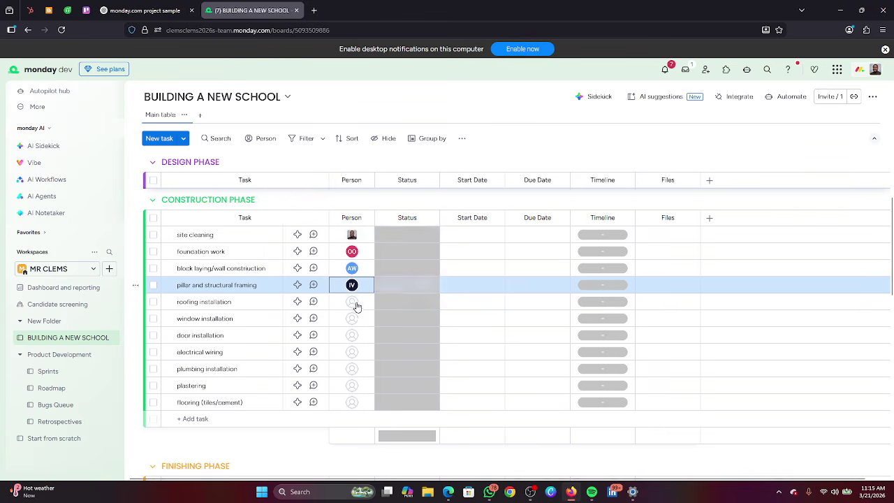
click(353, 303)
click(319, 185)
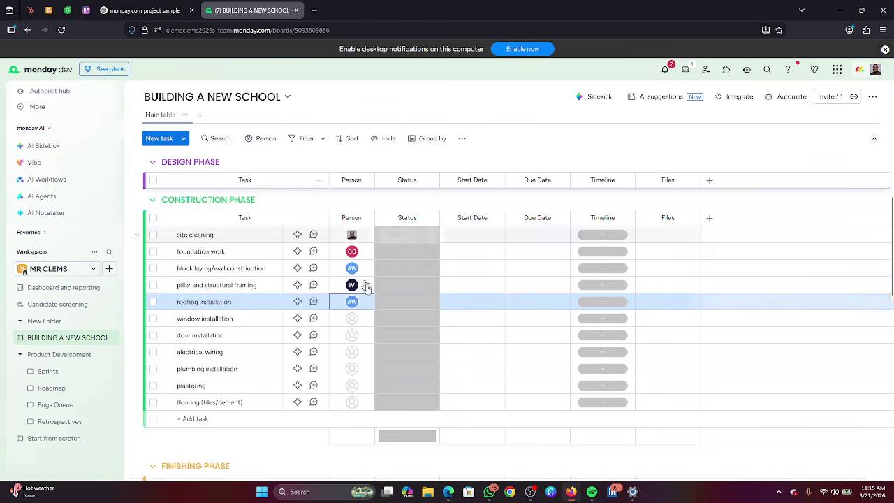
click(351, 318)
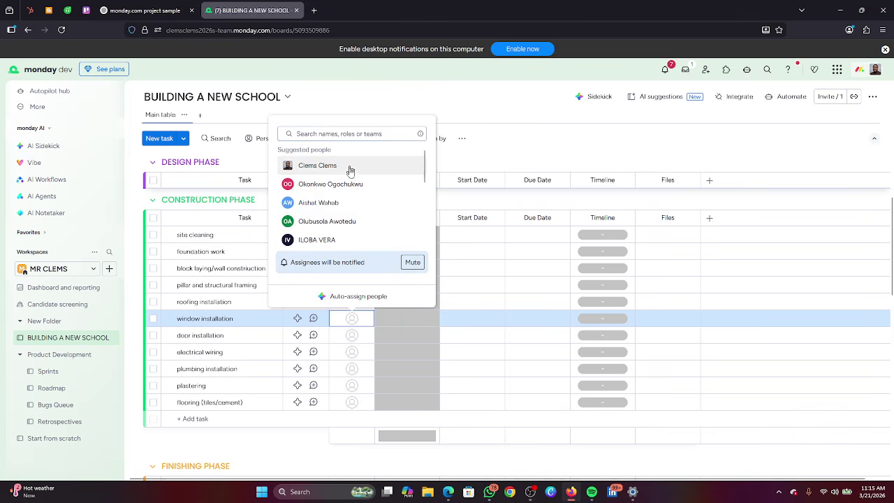
click(350, 168)
Assign a person from further down the suggestions to door installation, and both the second and first suggested people to electrical wiring.
click(352, 336)
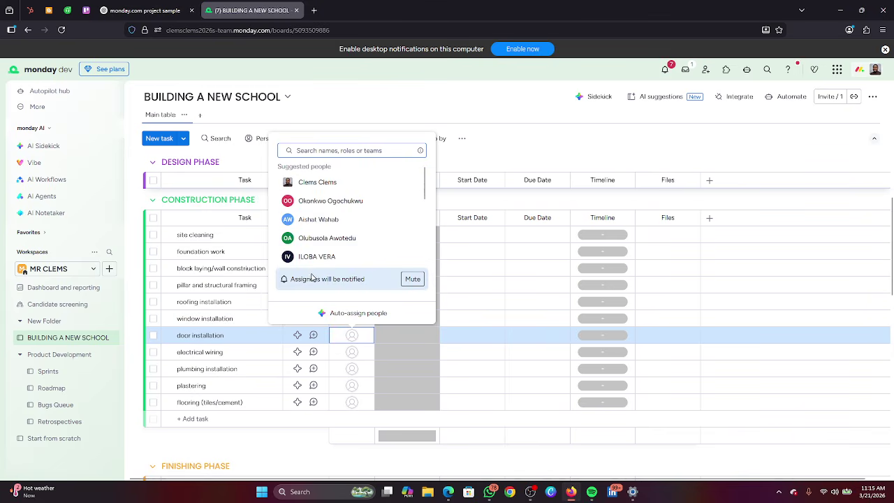
scroll(328, 242, down, 1)
click(322, 246)
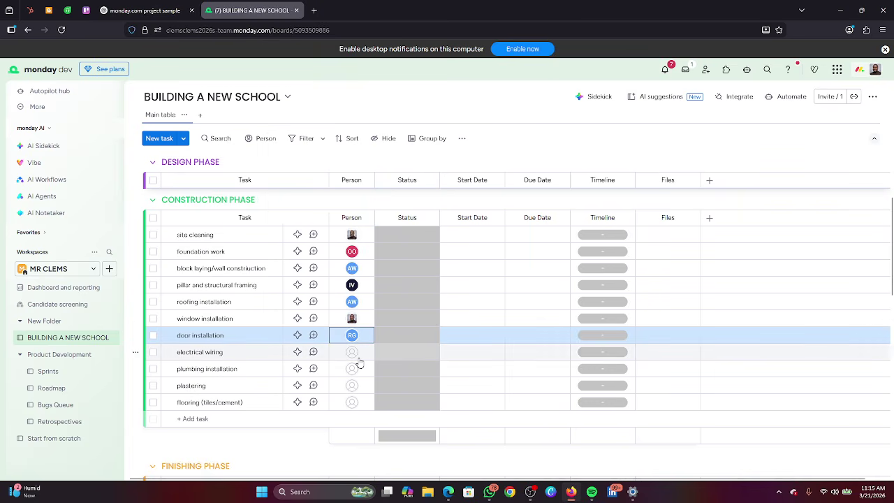
click(352, 352)
click(369, 220)
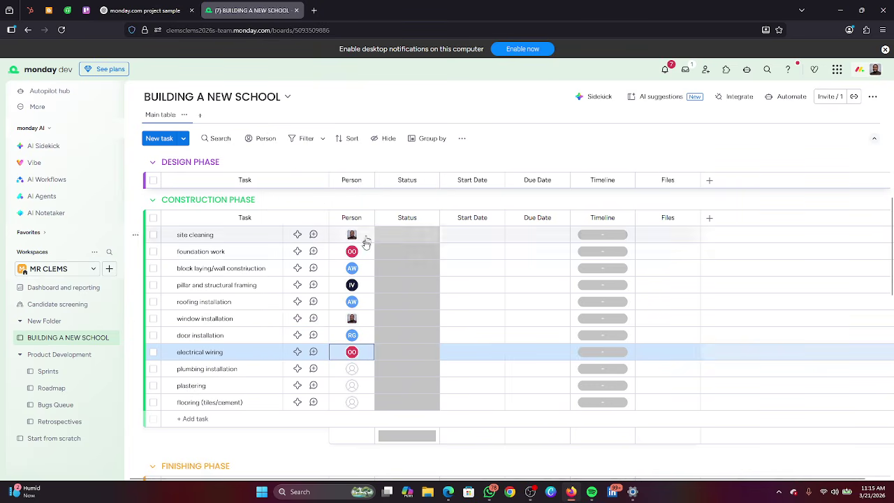
click(352, 351)
click(328, 198)
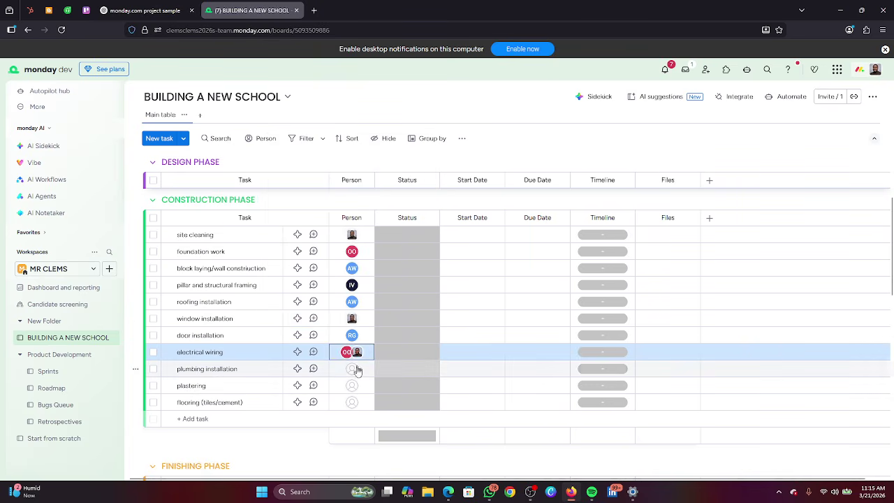
Assign the third suggested person to plumbing installation, the last suggested person to plastering, and the second-to-last to flooring (tiles/cement).
click(341, 279)
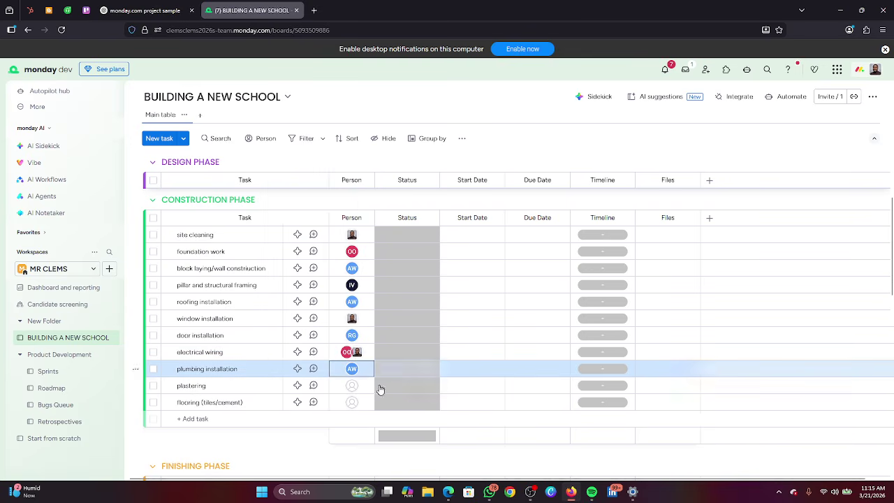
click(360, 388)
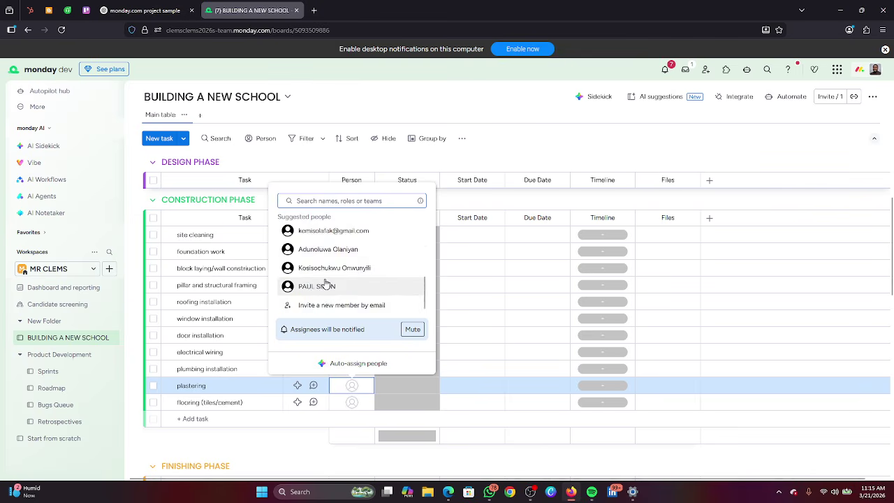
click(325, 285)
click(351, 403)
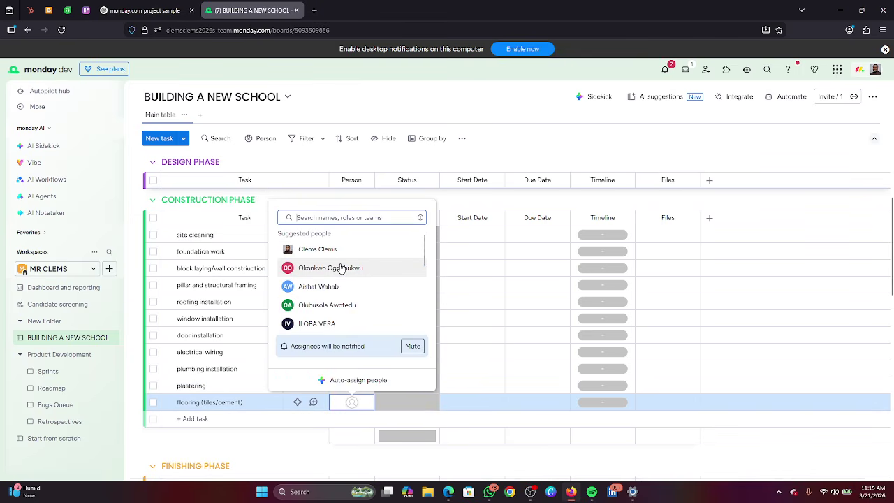
scroll(342, 287, down, 3)
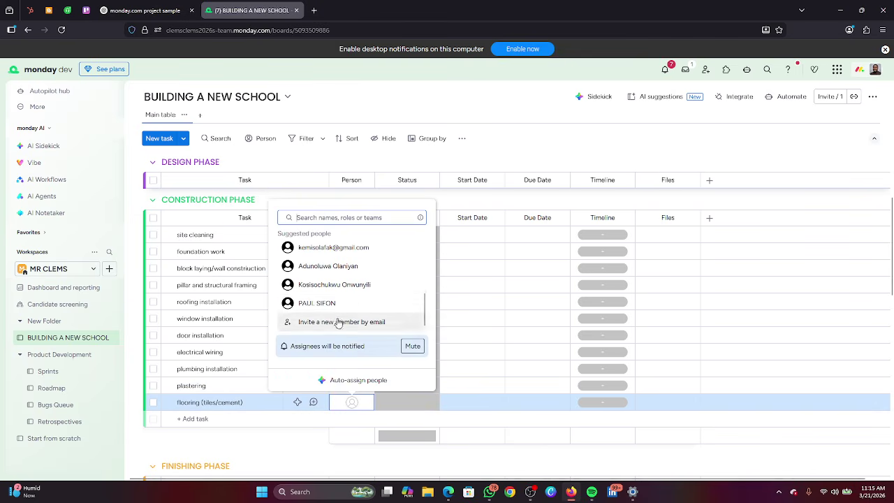
click(346, 286)
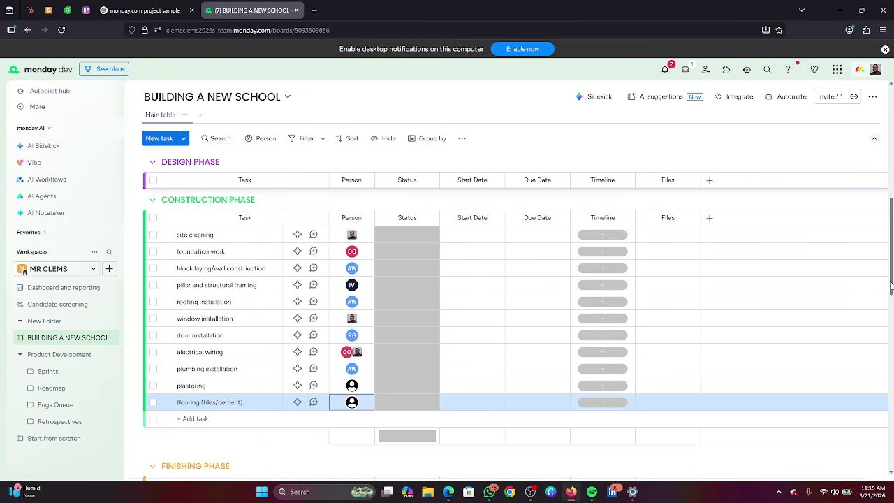
In the construction phase, set the status of site cleaning, foundation work and block laying/wall construction to Not Started.
drag(890, 289, 890, 230)
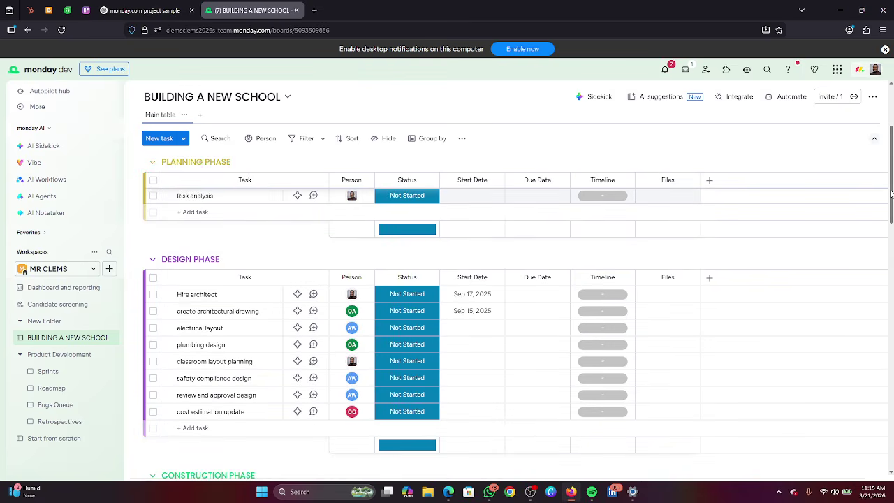
scroll(459, 349, down, 3)
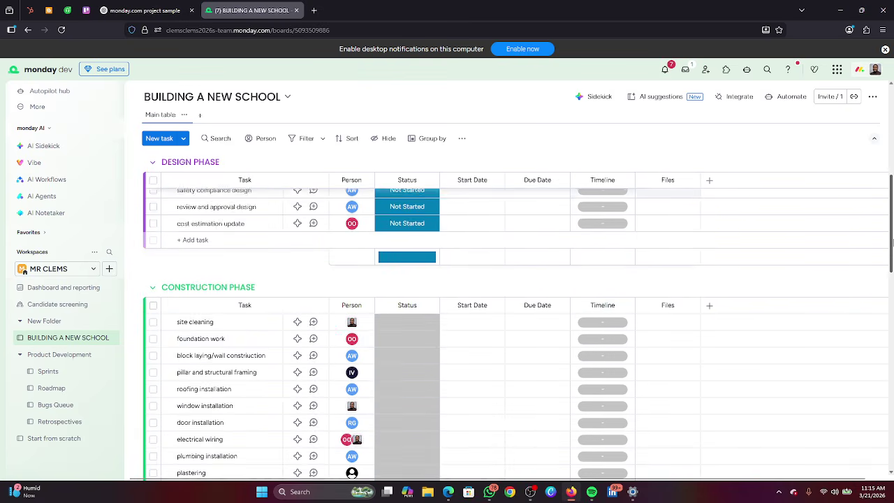
click(422, 318)
click(418, 422)
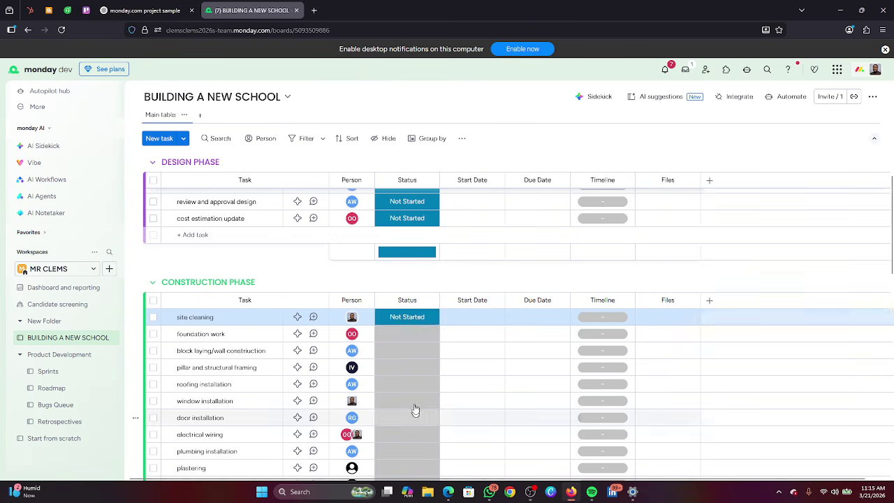
click(410, 329)
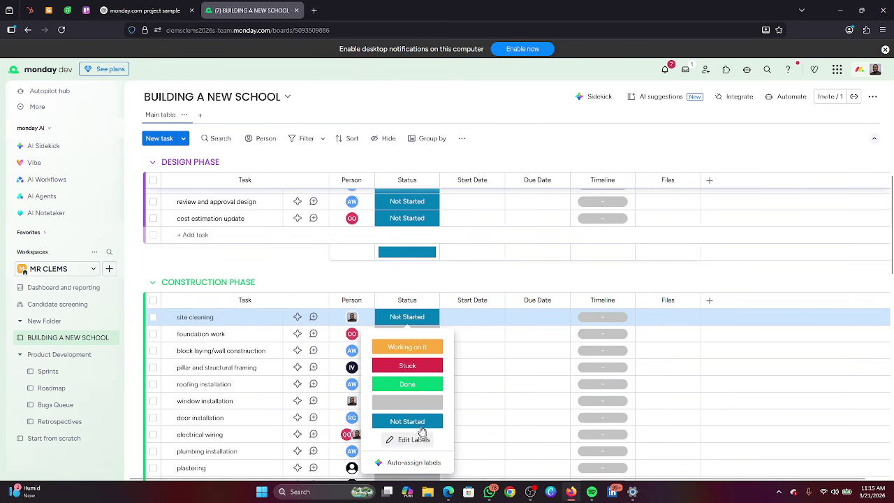
click(421, 417)
click(417, 335)
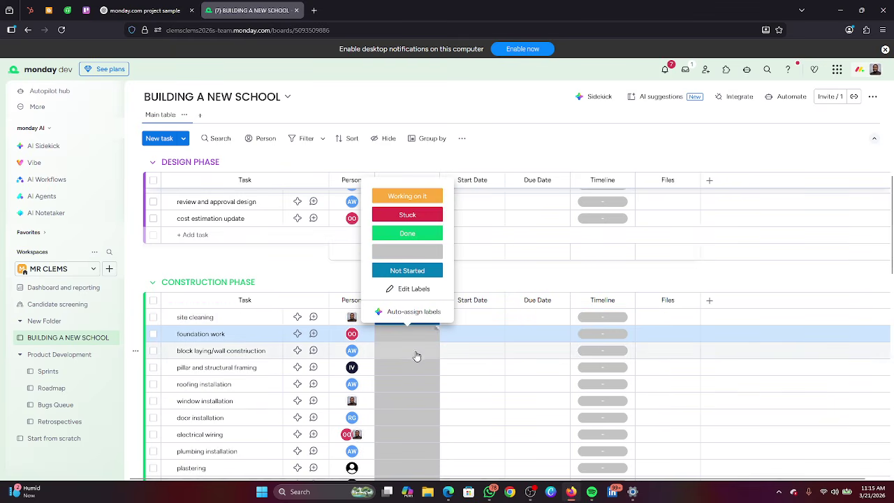
click(412, 277)
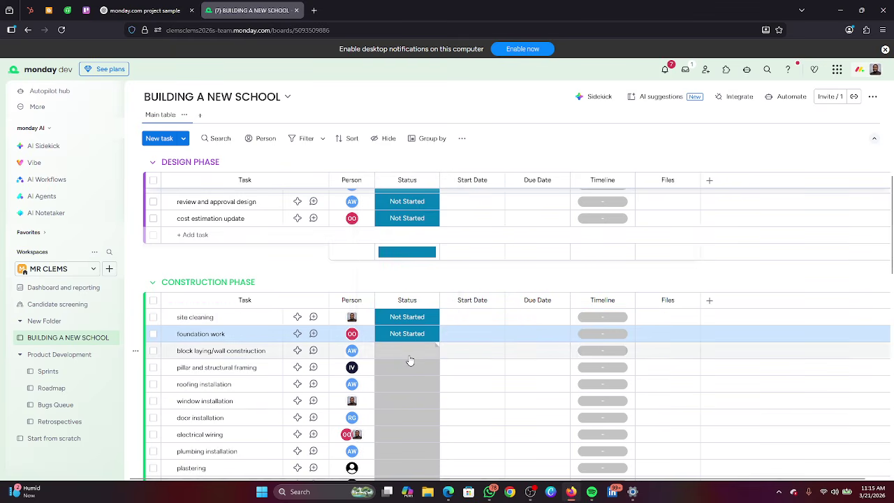
click(409, 353)
click(419, 293)
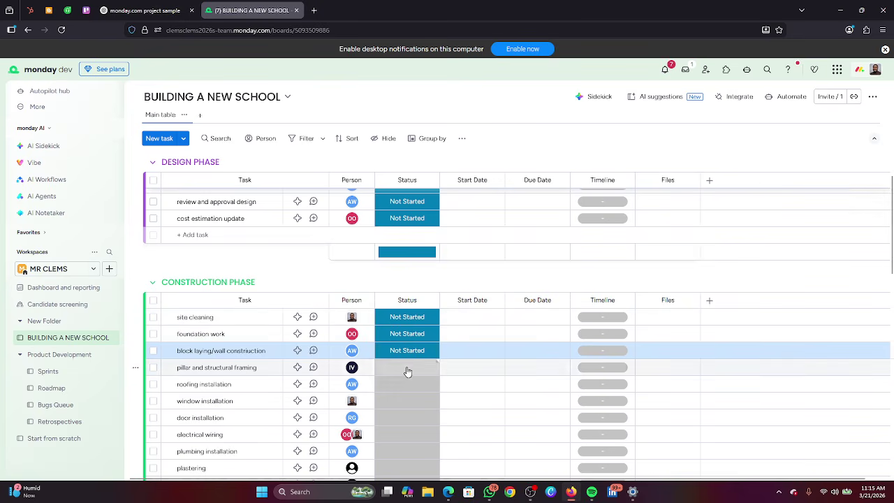
Set the status of pillar and structural framing, roofing installation and window installation to Not Started.
click(408, 370)
click(416, 307)
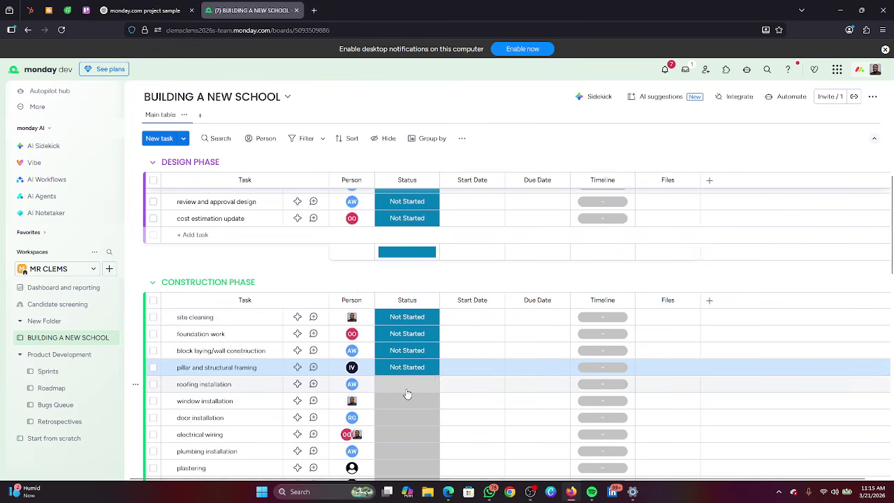
click(408, 386)
click(407, 321)
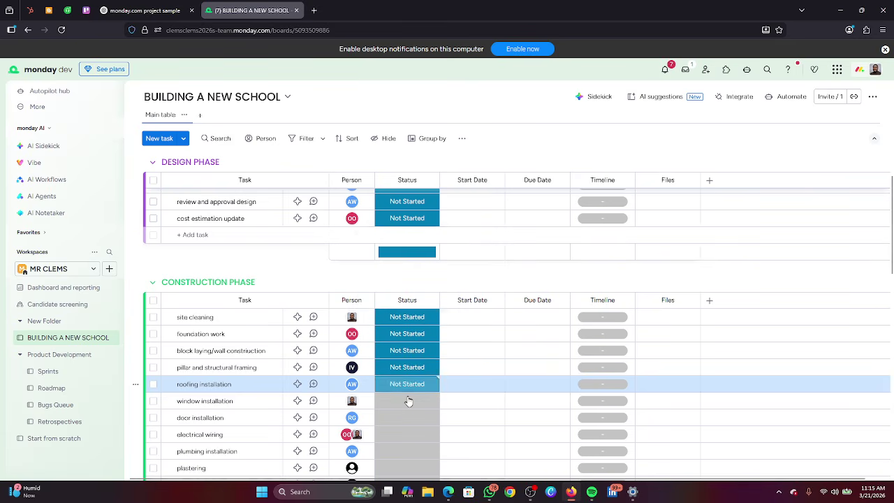
click(407, 401)
click(415, 341)
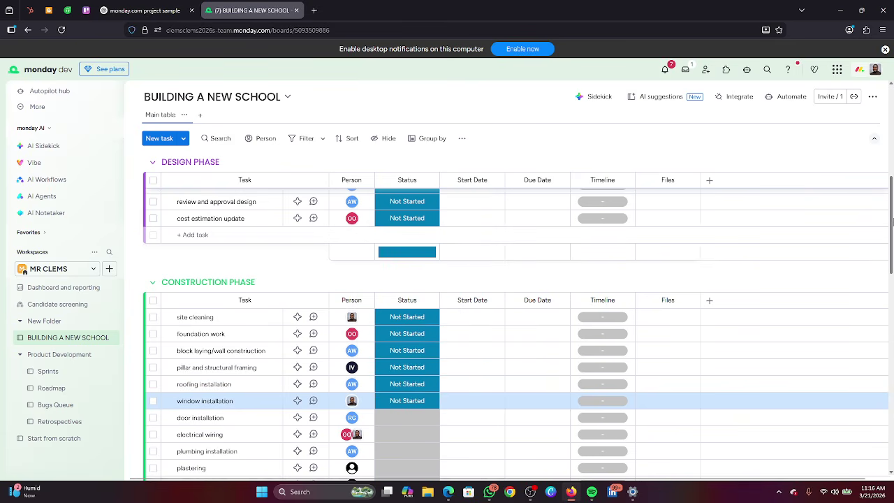
Set the status of door installation, electrical wiring and plumbing installation to Not Started.
scroll(891, 235, down, 2)
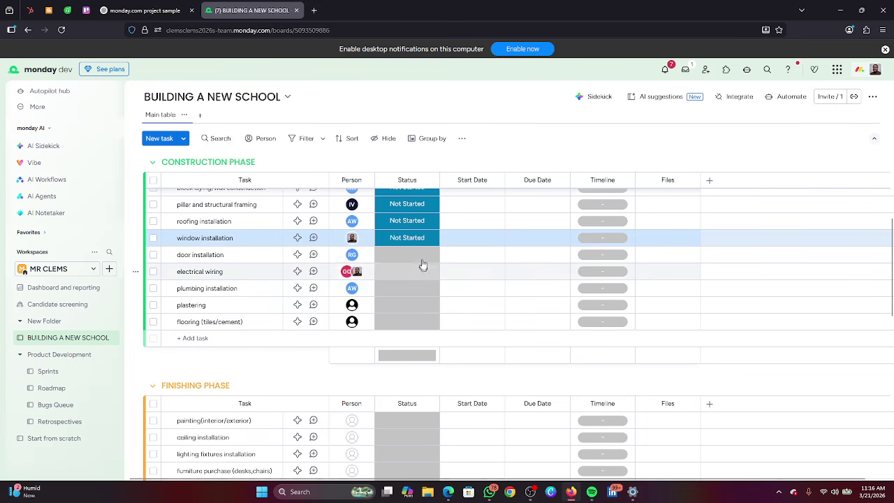
click(422, 256)
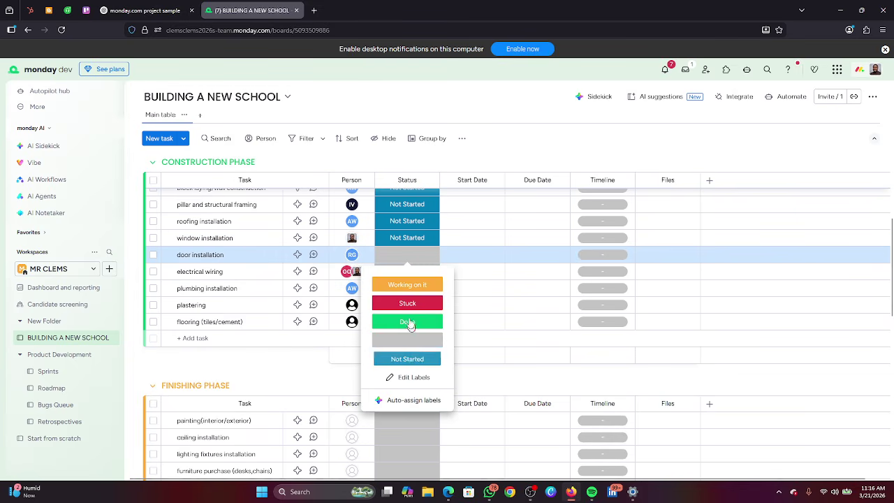
click(407, 358)
click(407, 272)
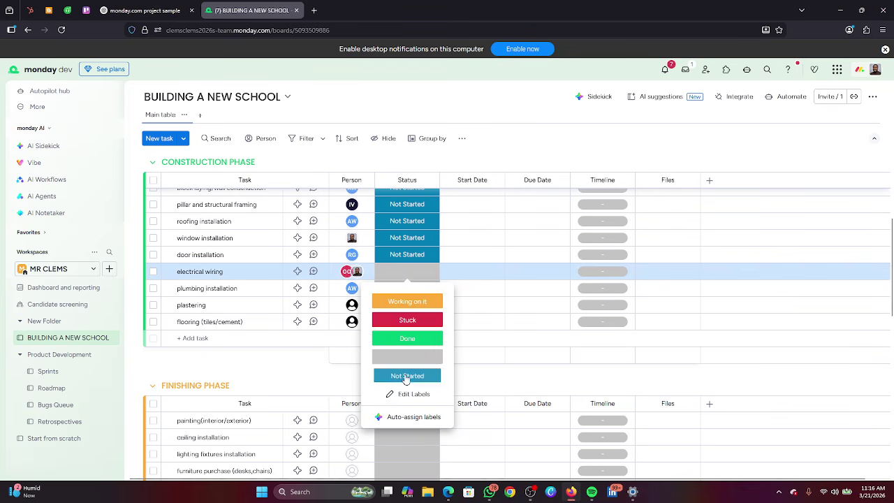
click(406, 377)
click(409, 289)
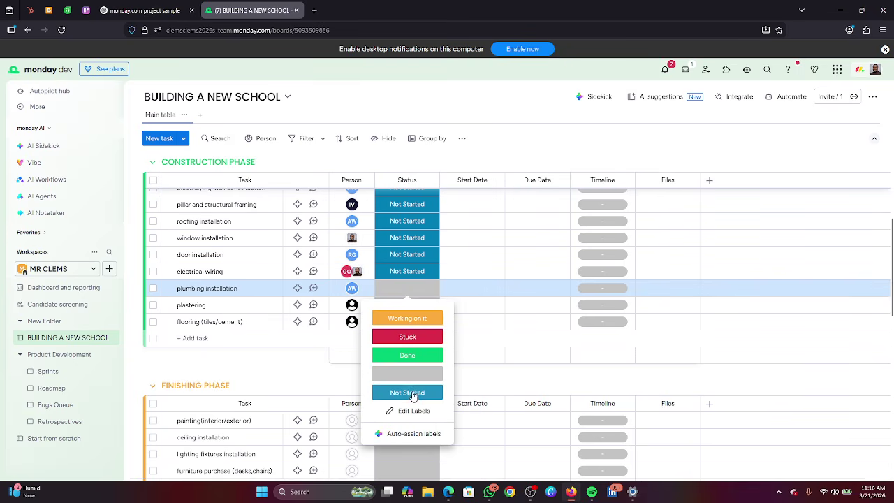
click(413, 393)
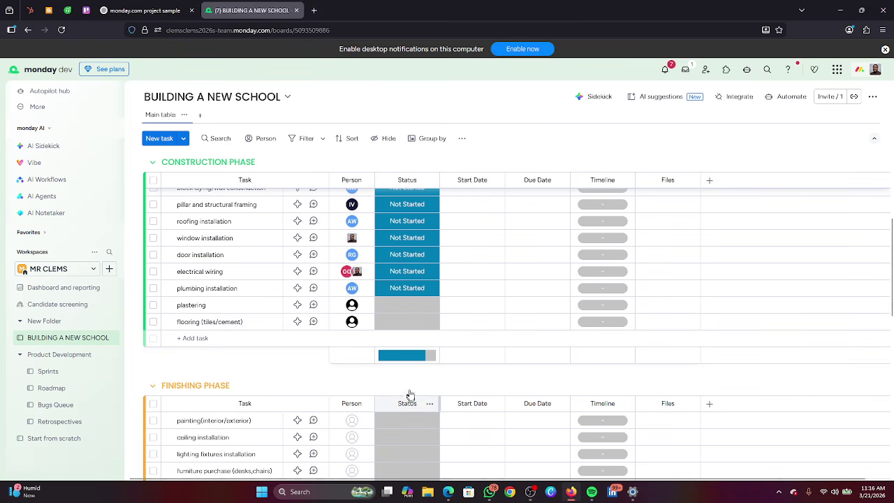
Set the status of the plastering and flooring (tiles/cement) tasks to Not Started.
click(417, 306)
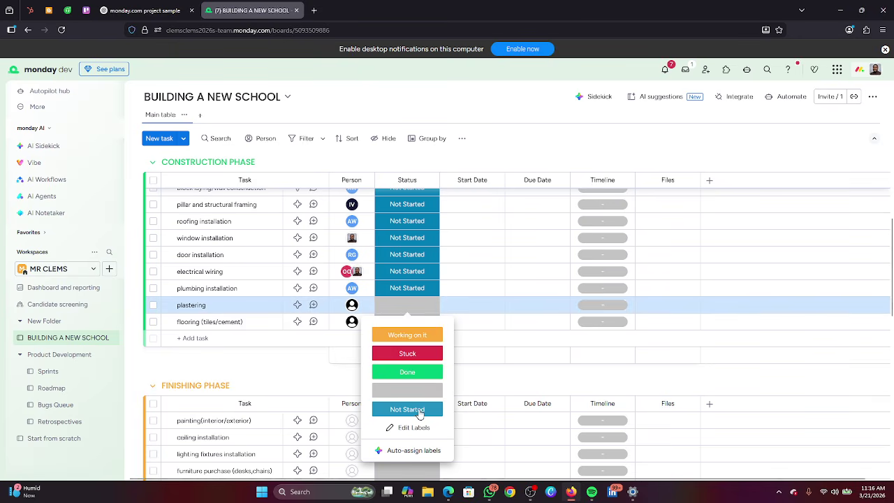
click(419, 411)
click(416, 324)
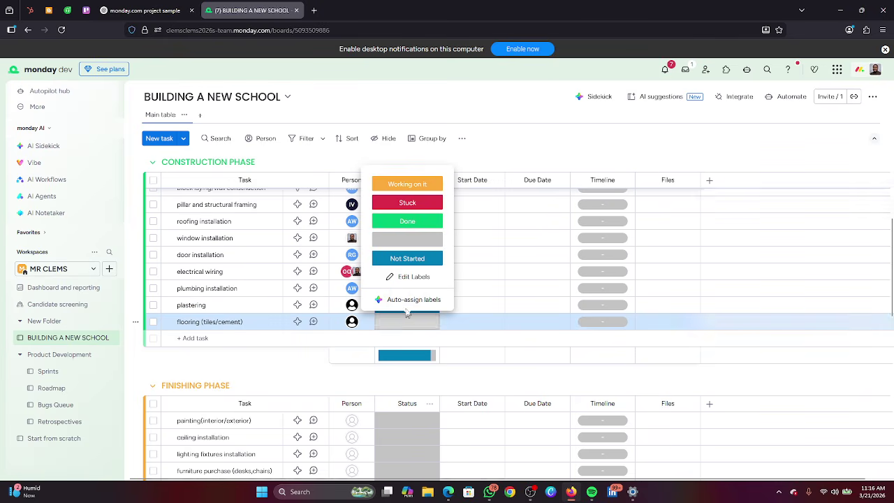
click(419, 259)
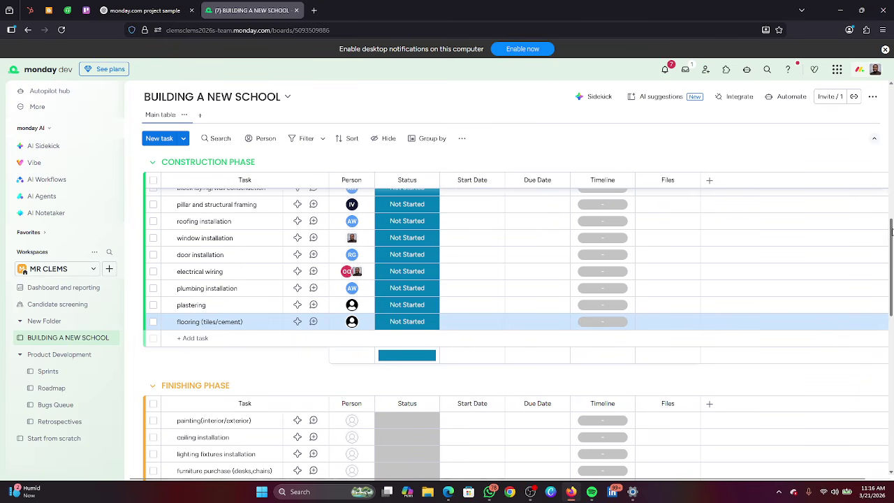
In the finishing phase, assign the second suggested person to the painting (interior/exterior) task.
drag(892, 262, 892, 318)
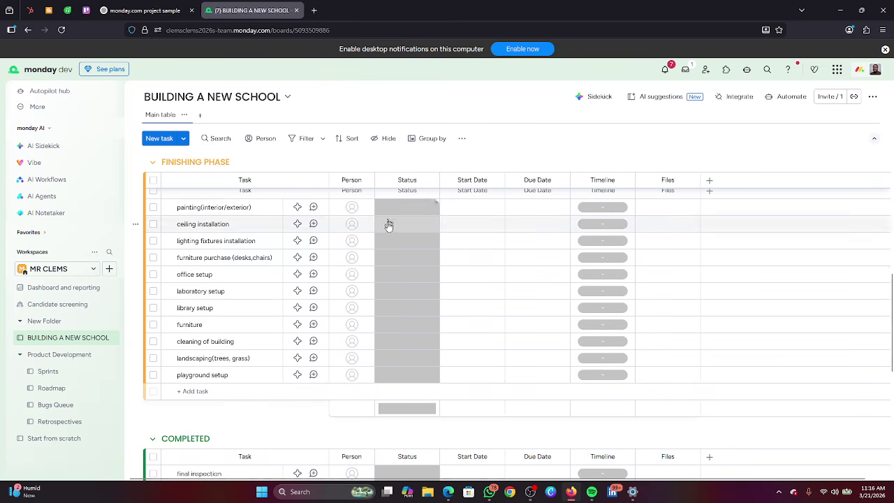
scroll(374, 320, up, 4)
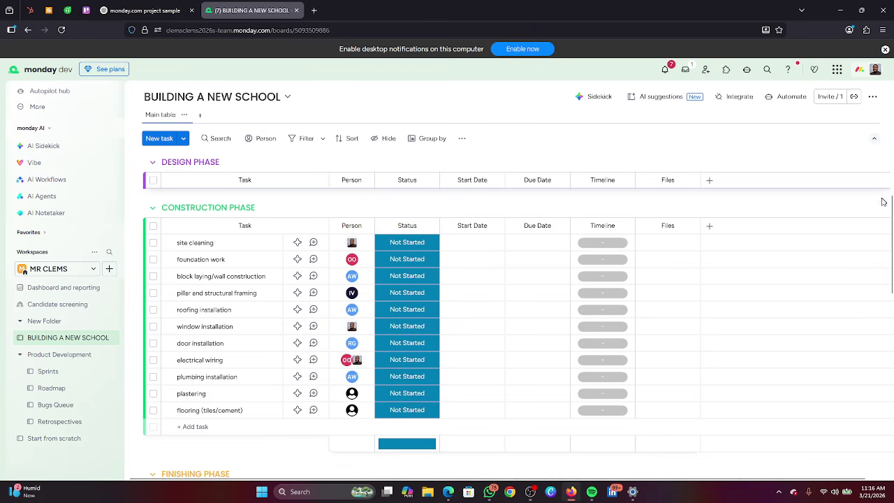
drag(891, 222, 890, 290)
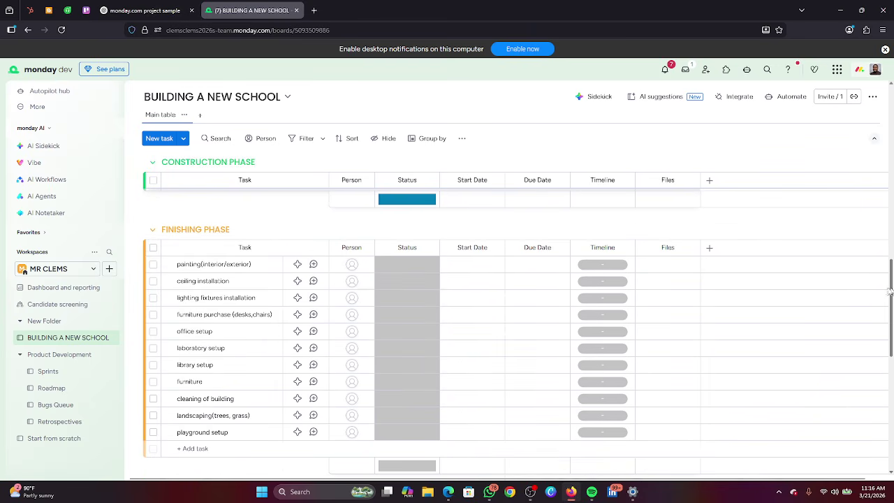
click(352, 268)
click(334, 349)
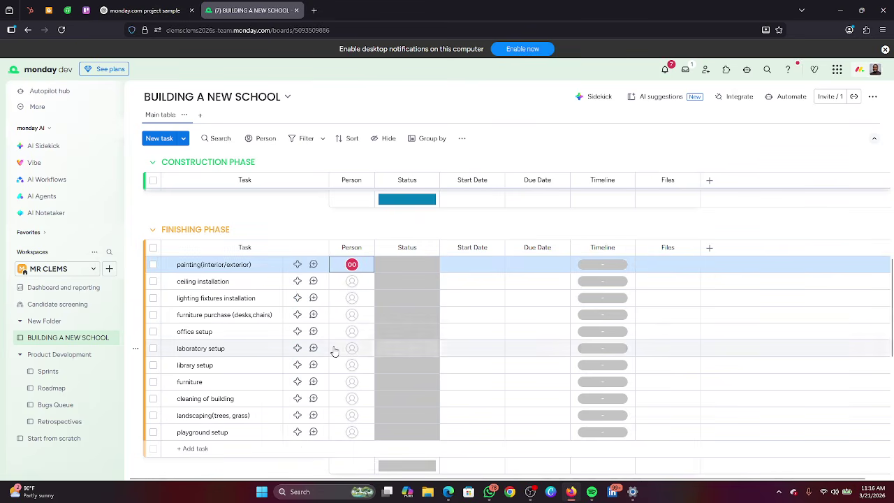
Check the ongoing call in Google Meet and return to the BUILDING A NEW SCHOOL board.
mouse_move(450, 494)
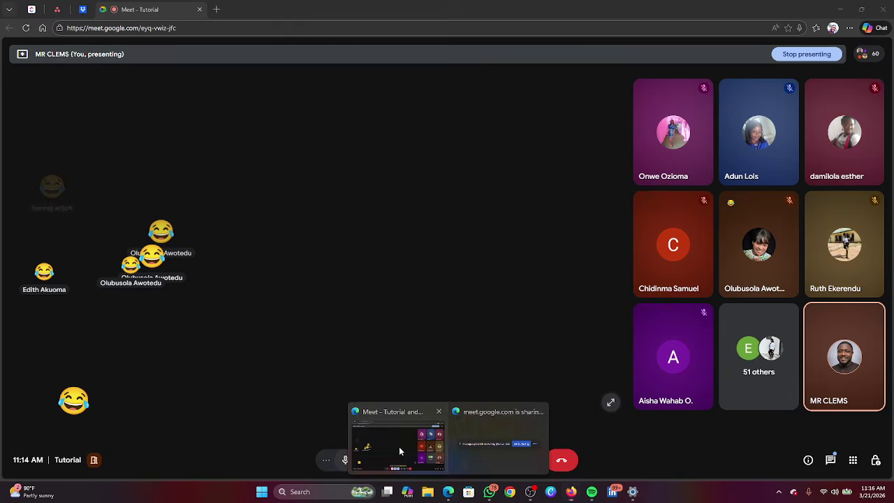
click(399, 446)
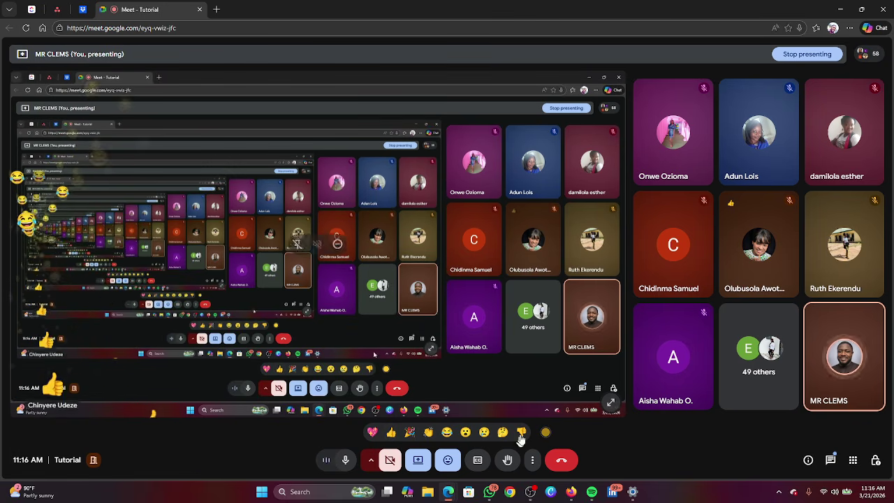
mouse_move(571, 492)
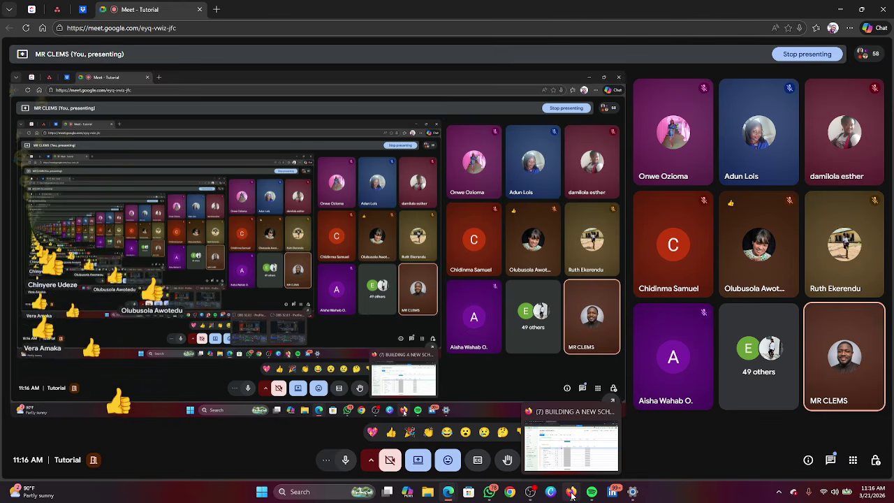
click(569, 443)
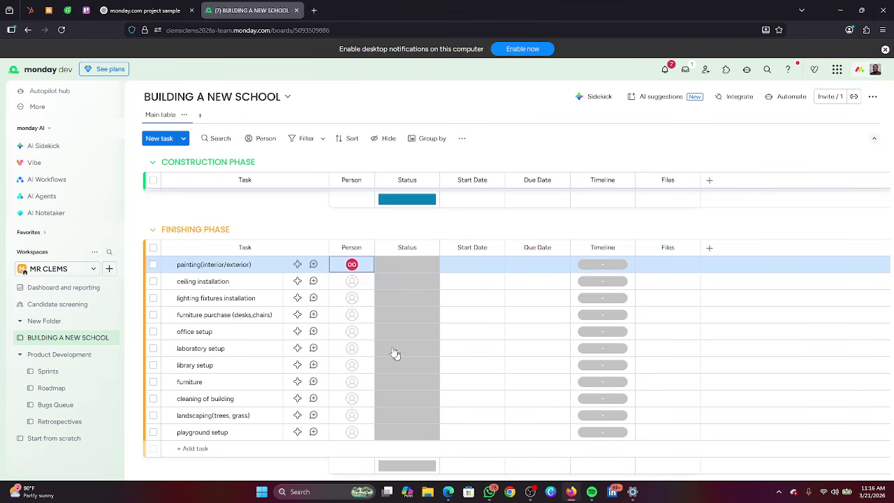
Assign the fifth suggested person to ceiling installation and furniture purchase (desks,chairs), and the first suggested person to lighting fixtures installation.
click(352, 282)
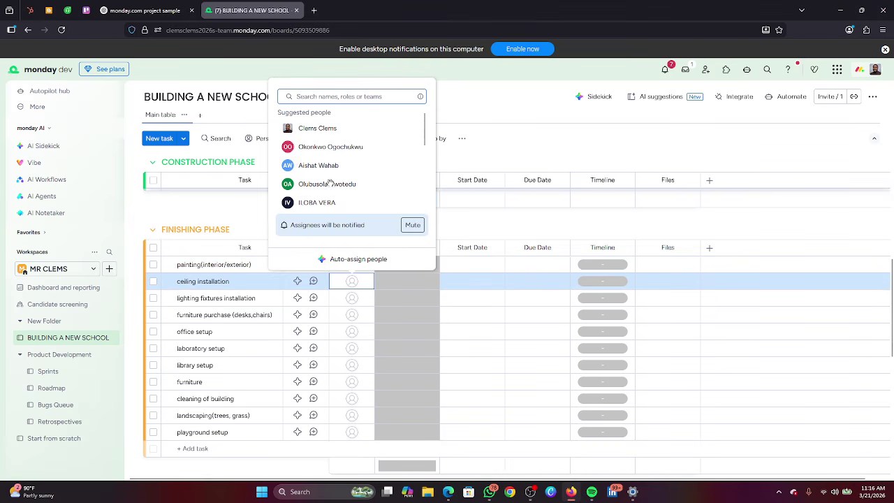
click(335, 202)
click(353, 299)
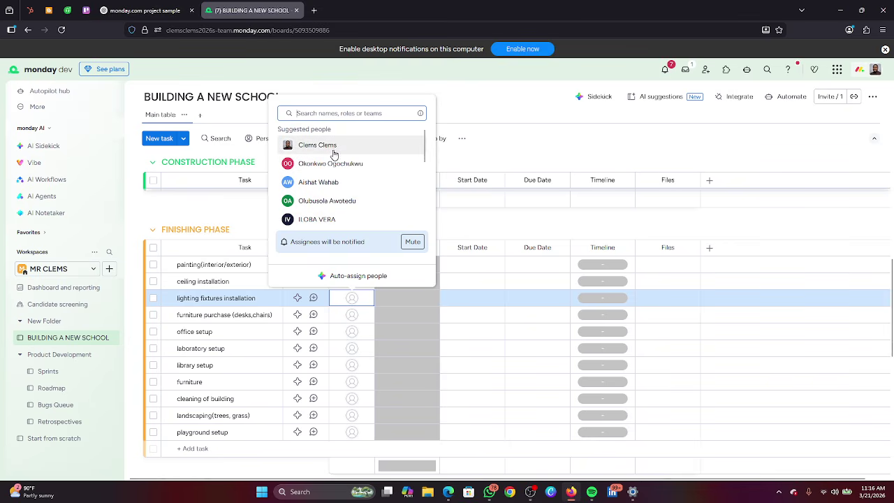
click(333, 221)
click(352, 316)
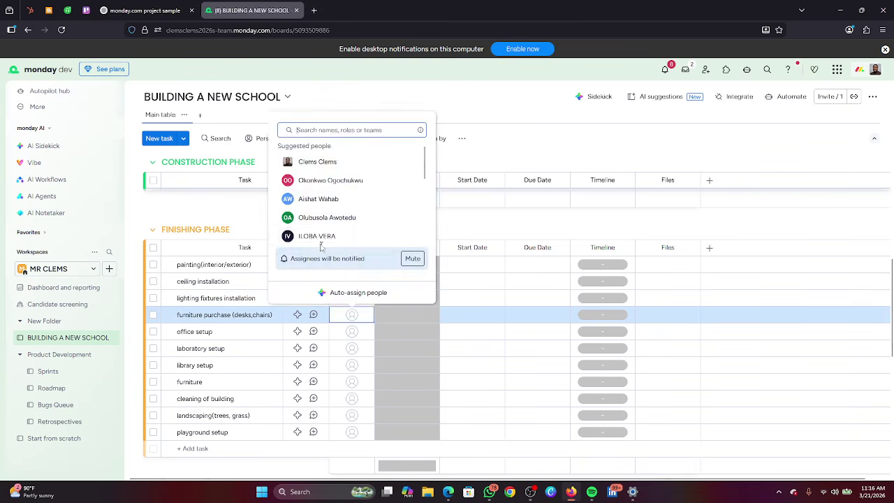
click(323, 237)
Assign a person from further down the suggestions to office setup and the first suggested person to laboratory setup.
click(352, 331)
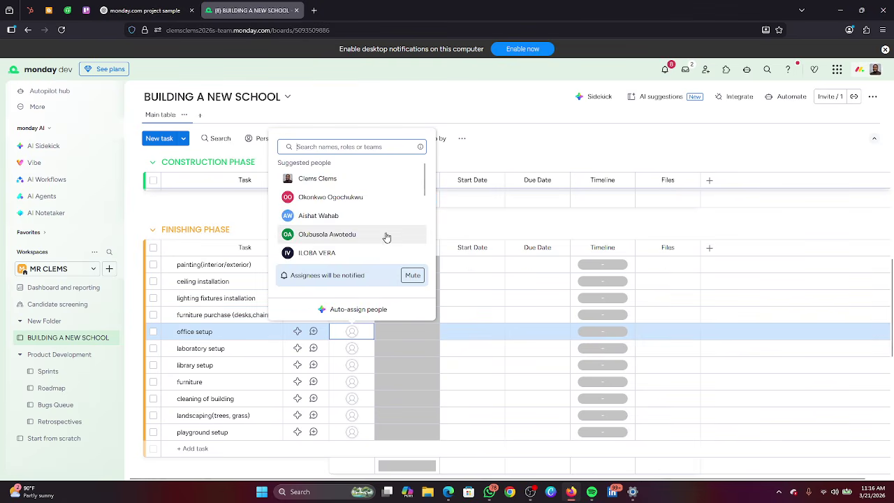
scroll(346, 237, down, 3)
click(336, 243)
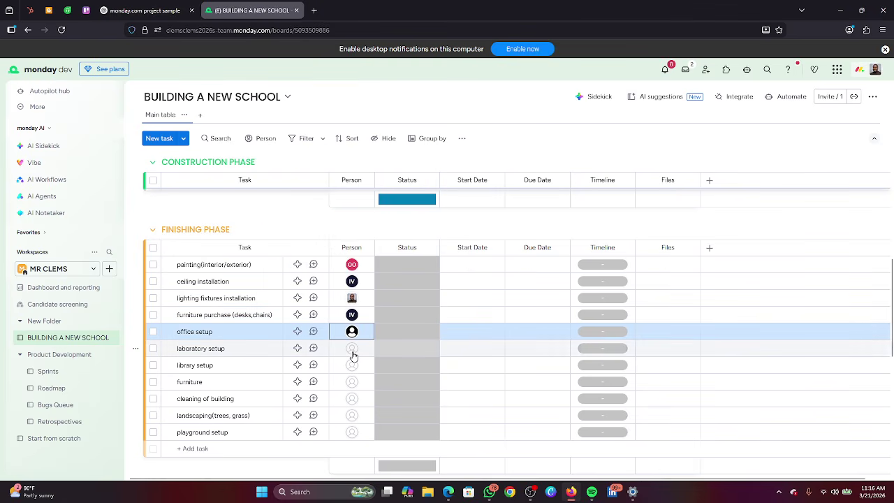
click(352, 349)
click(359, 198)
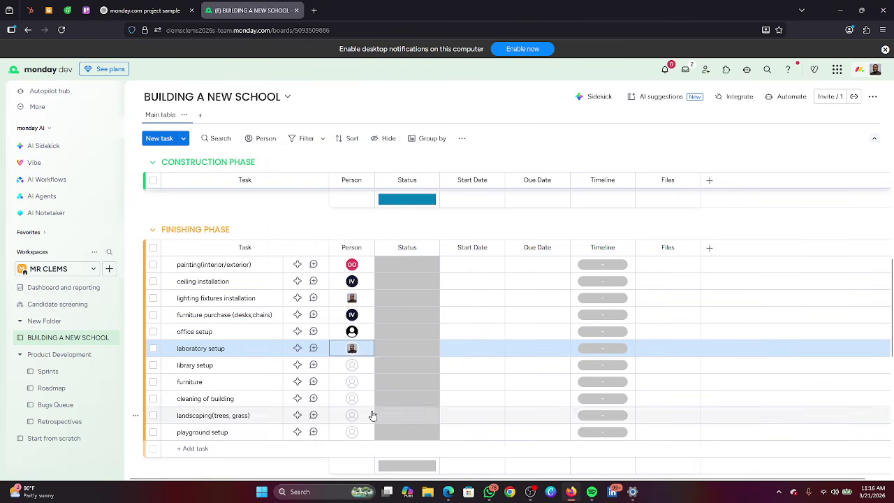
Assign two people from further down the suggestions to the library setup task.
click(352, 365)
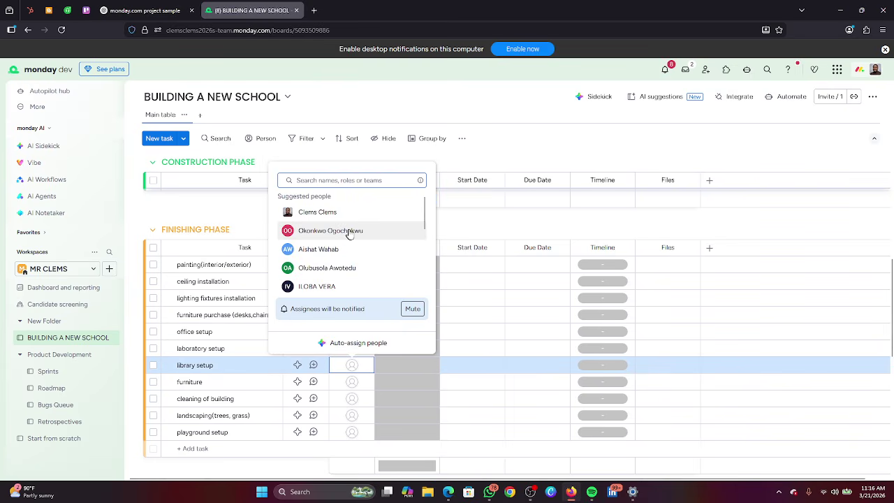
scroll(349, 234, down, 3)
click(351, 256)
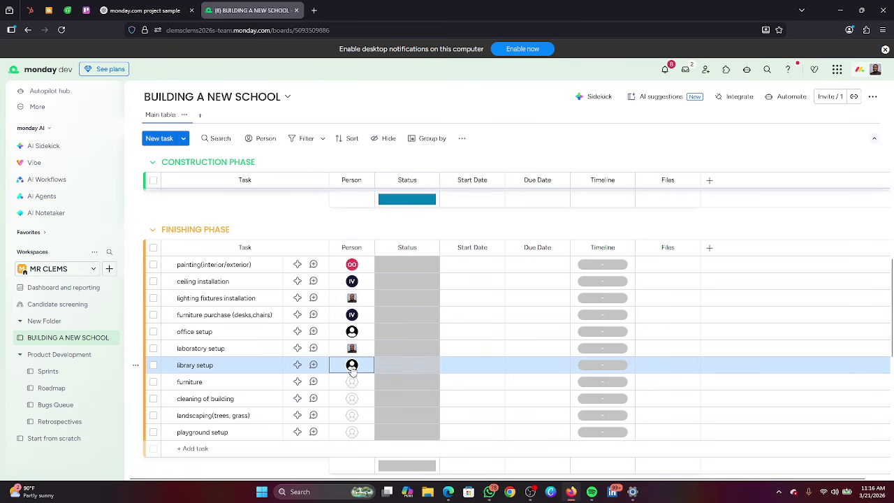
click(352, 364)
scroll(344, 220, down, 3)
click(340, 248)
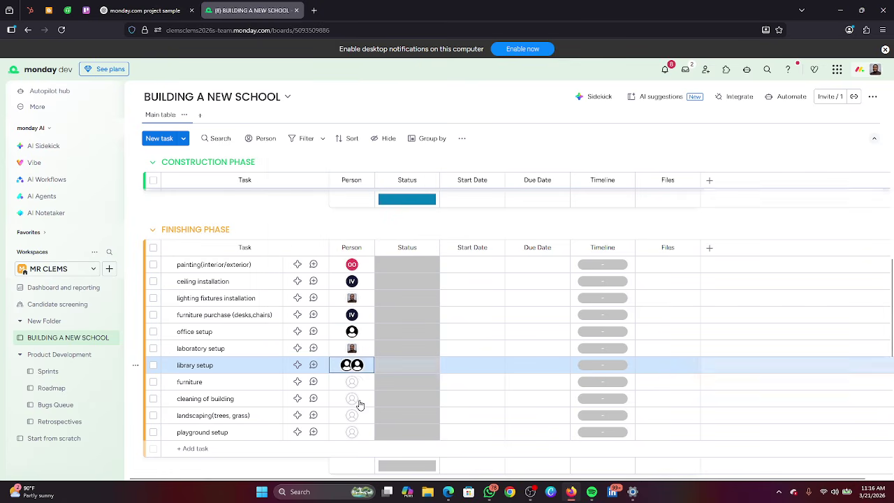
Assign the first suggested person to the furniture task and a person from further down the suggestions to cleaning of building.
click(353, 383)
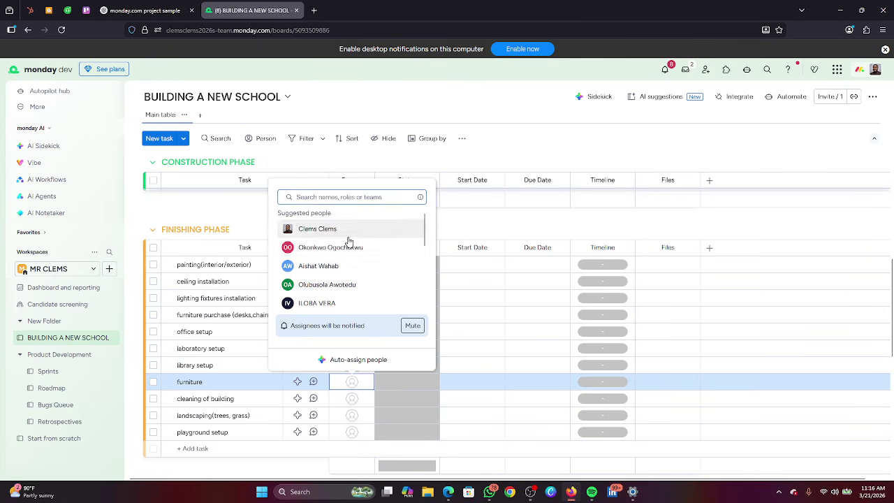
click(348, 231)
scroll(355, 280, down, 2)
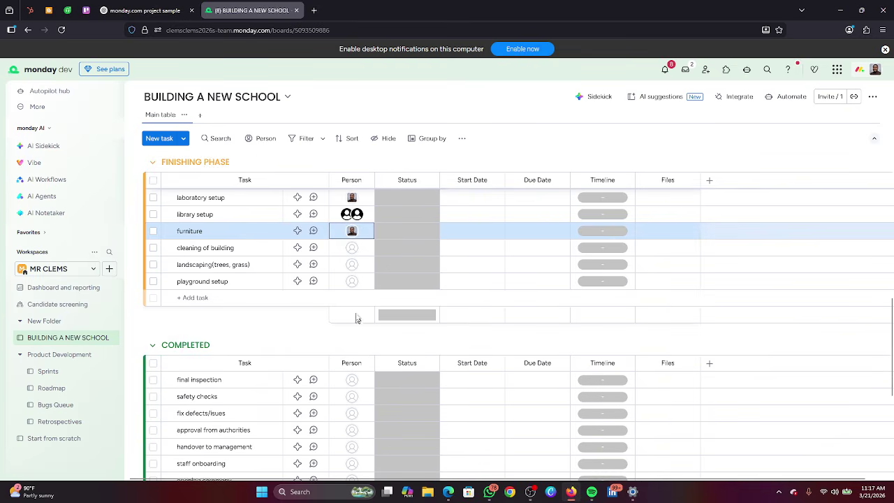
click(353, 253)
scroll(340, 351, down, 4)
click(342, 351)
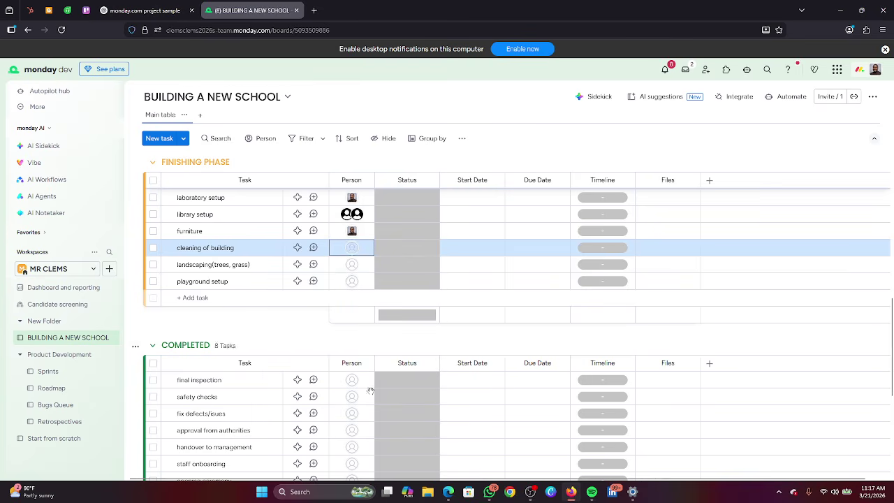
Assign a person from further down the suggestions to the landscaping(trees, grass) task.
click(351, 264)
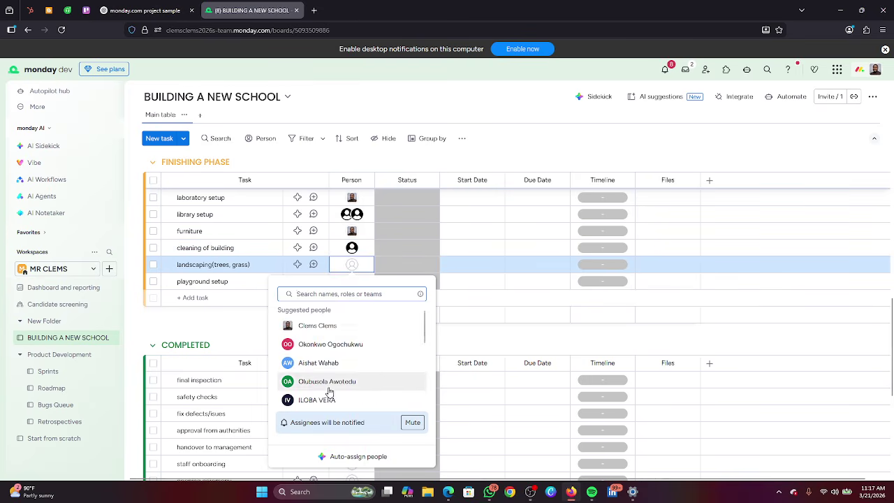
scroll(329, 393, down, 2)
click(334, 363)
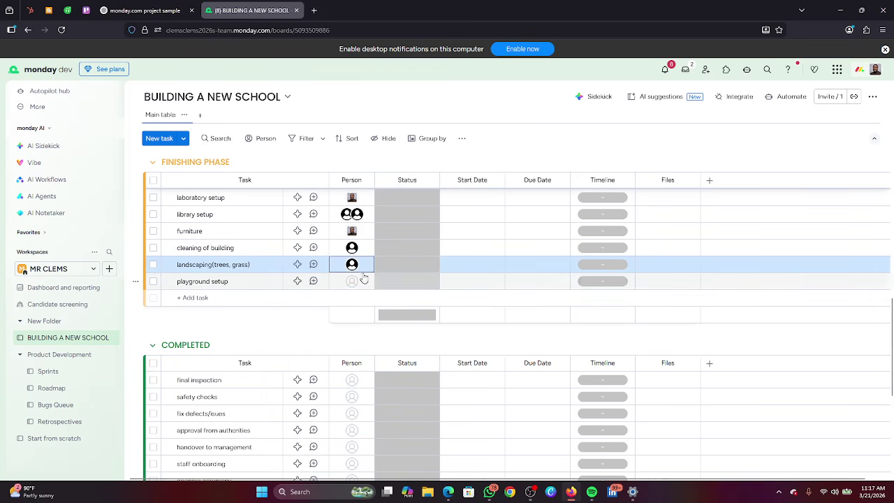
Assign two people to playground setup: the fifth suggested person, plus the fifth of the remaining suggestions.
click(354, 282)
click(316, 203)
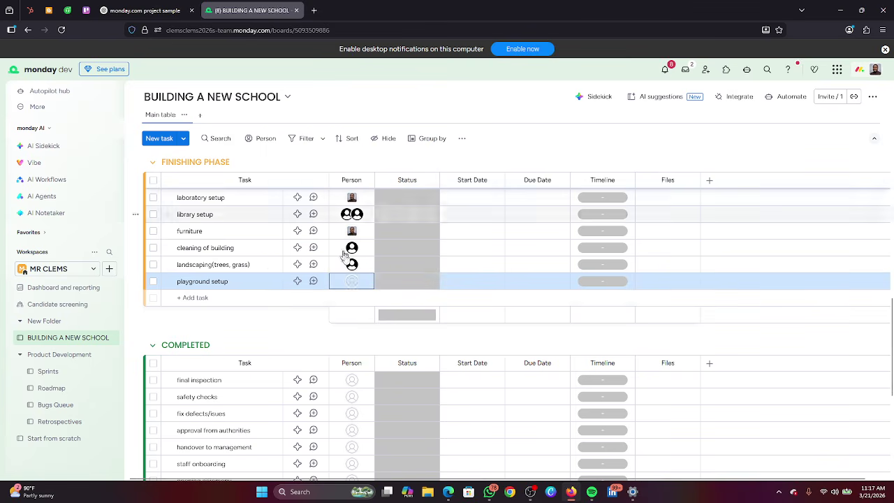
click(352, 280)
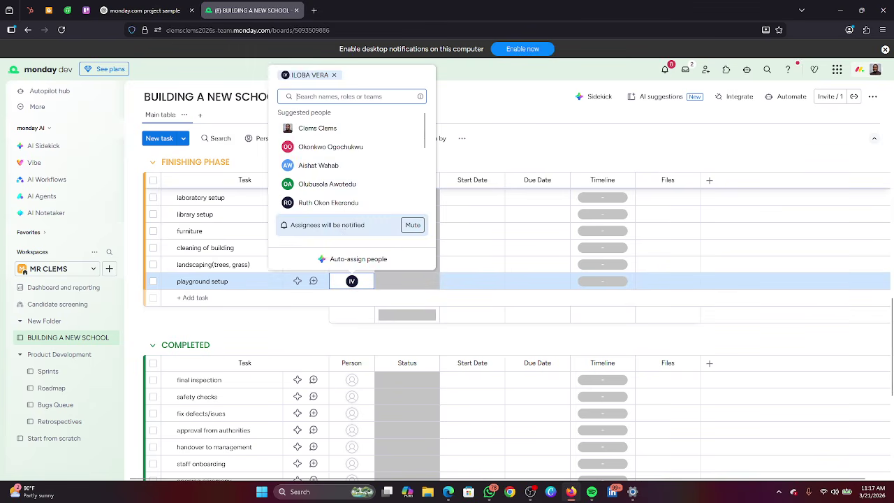
click(329, 203)
scroll(373, 314, down, 5)
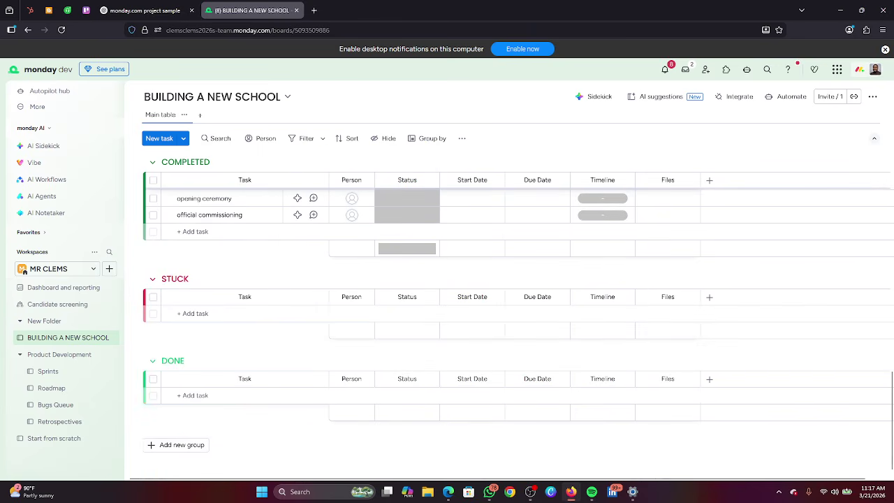
Assign the second and third suggested people to the final inspection task in the COMPLETED group.
scroll(365, 323, up, 5)
scroll(366, 323, down, 4)
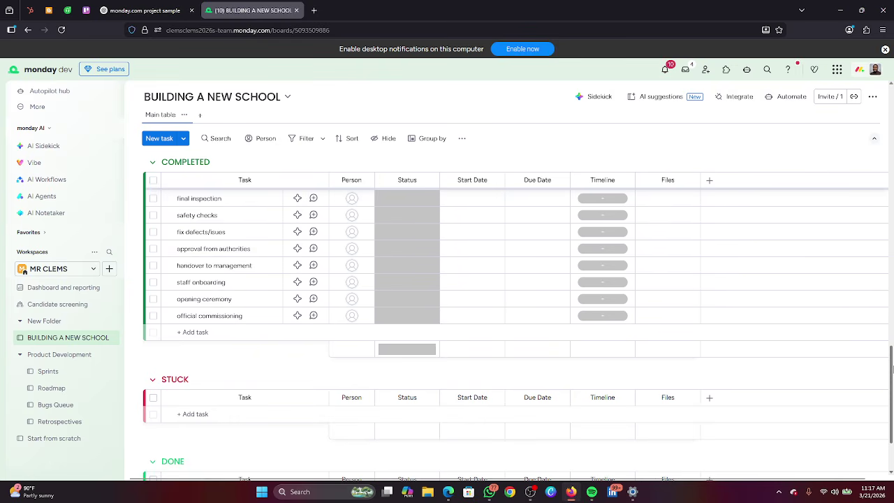
scroll(889, 378, up, 1)
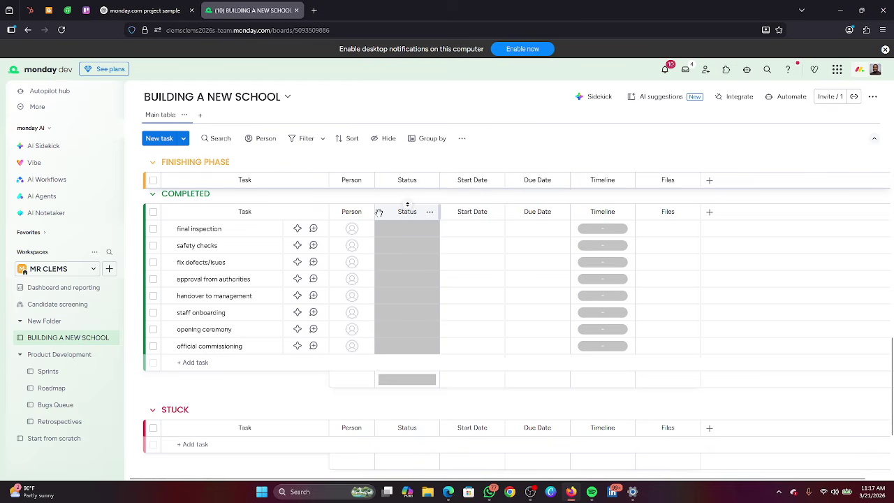
click(352, 231)
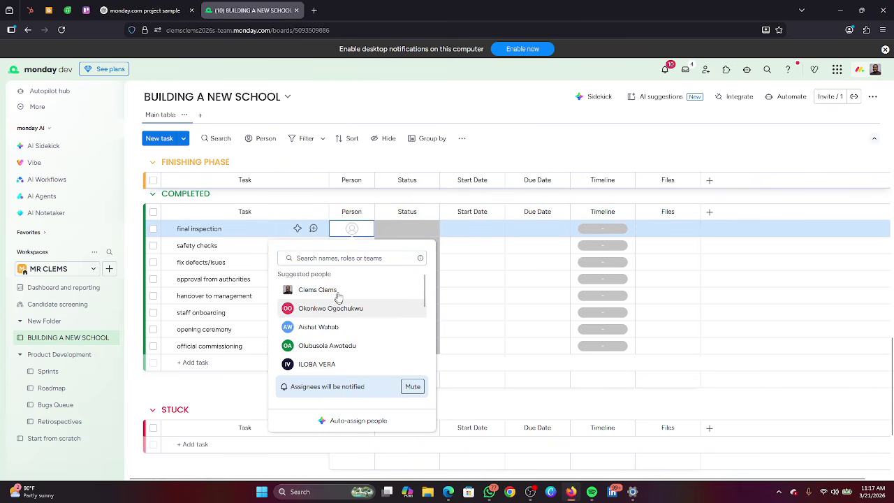
click(338, 306)
click(356, 238)
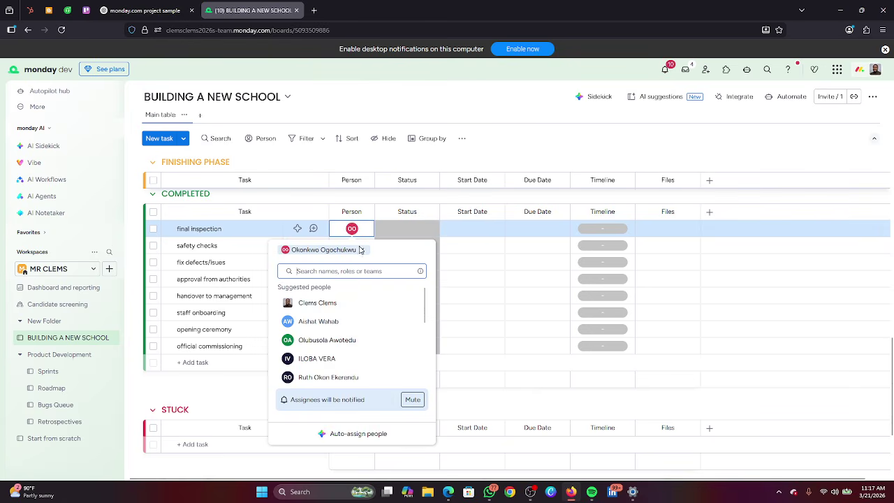
click(316, 321)
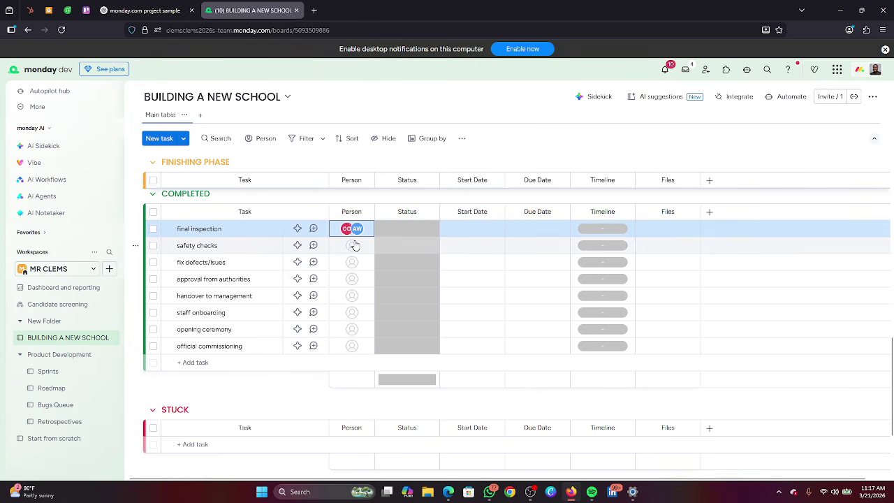
click(352, 246)
click(315, 342)
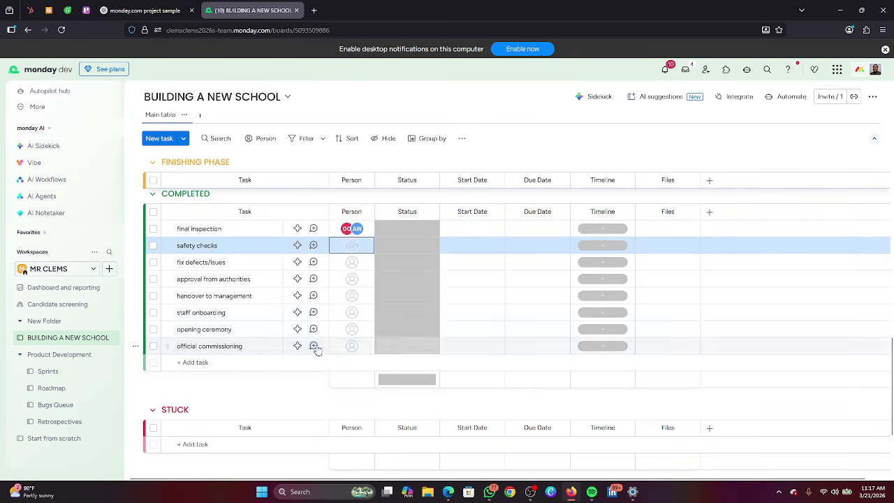
click(357, 248)
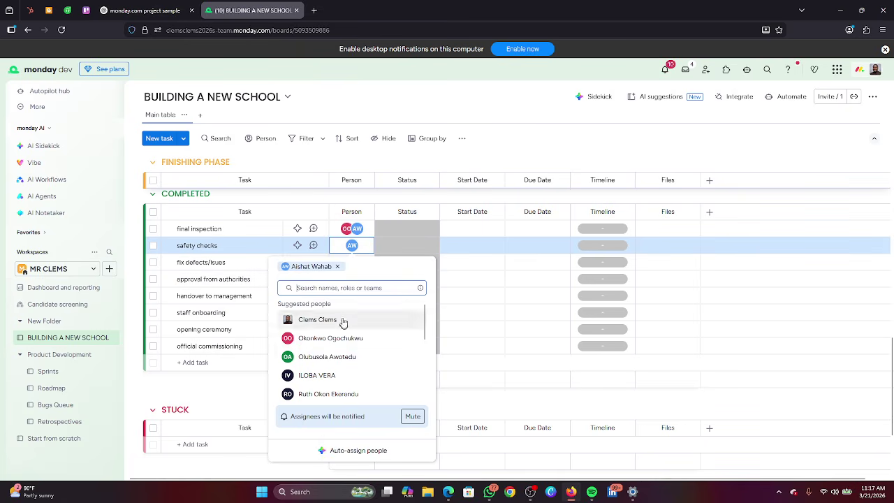
click(336, 267)
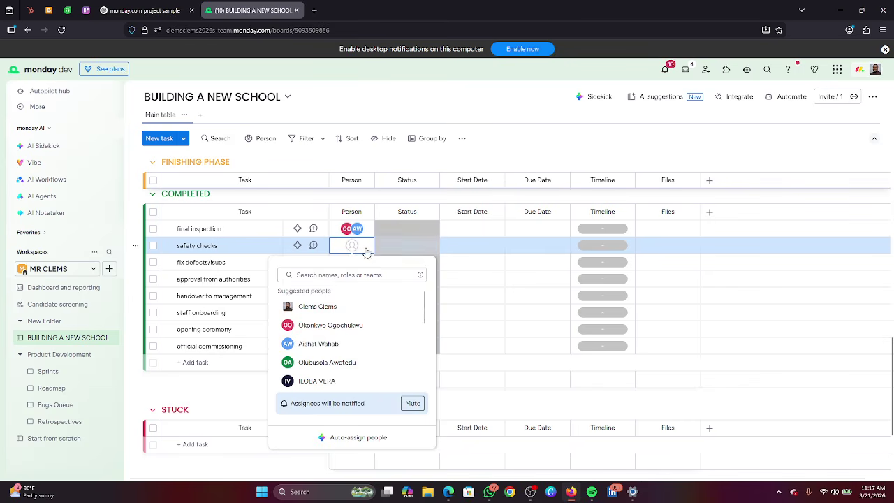
click(367, 252)
Assign the fourth suggested person to safety checks and the third-from-last suggested person to fix defects/isues.
click(361, 251)
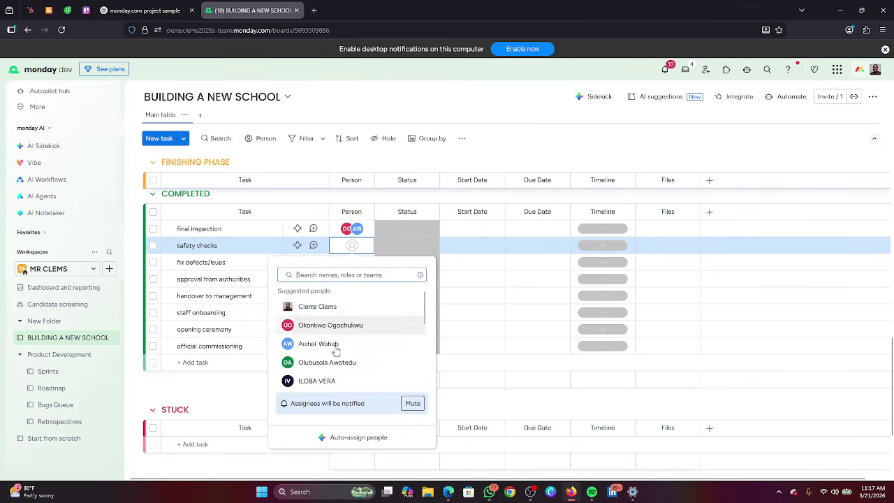
click(329, 363)
click(361, 264)
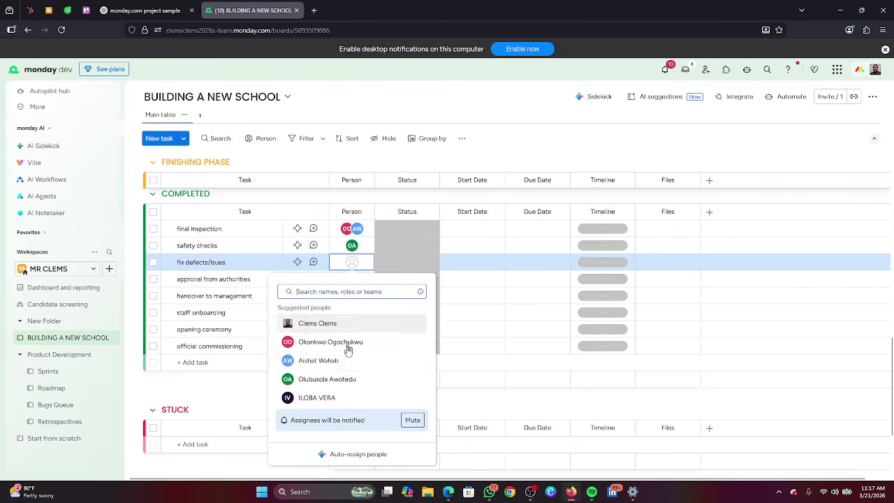
scroll(348, 368, down, 3)
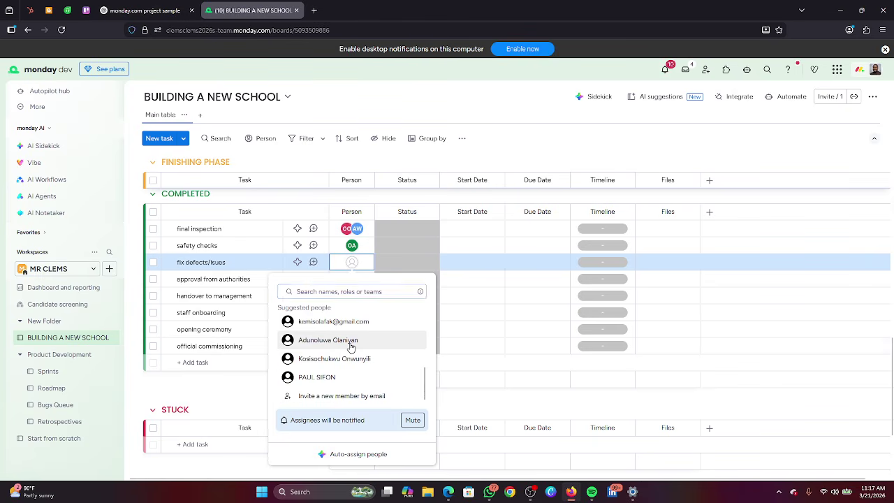
click(351, 341)
Assign the fifth suggested person to approval from authorities and the last suggested person to handover to management.
click(361, 281)
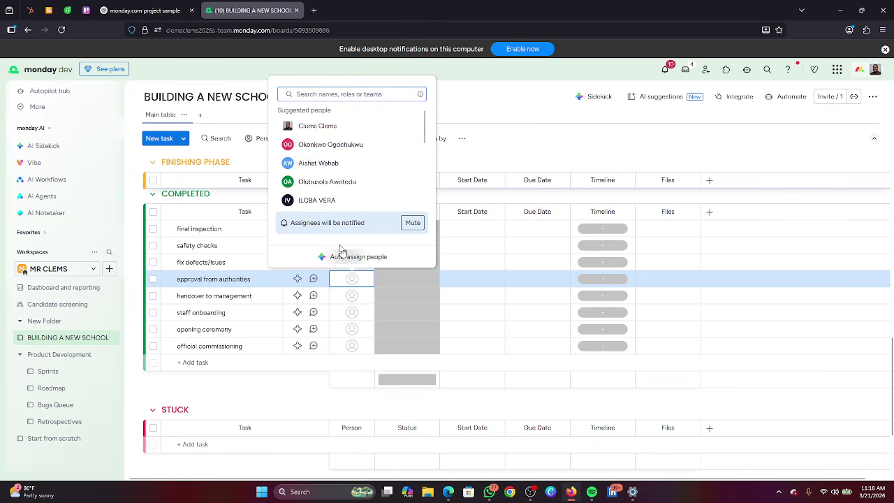
click(331, 201)
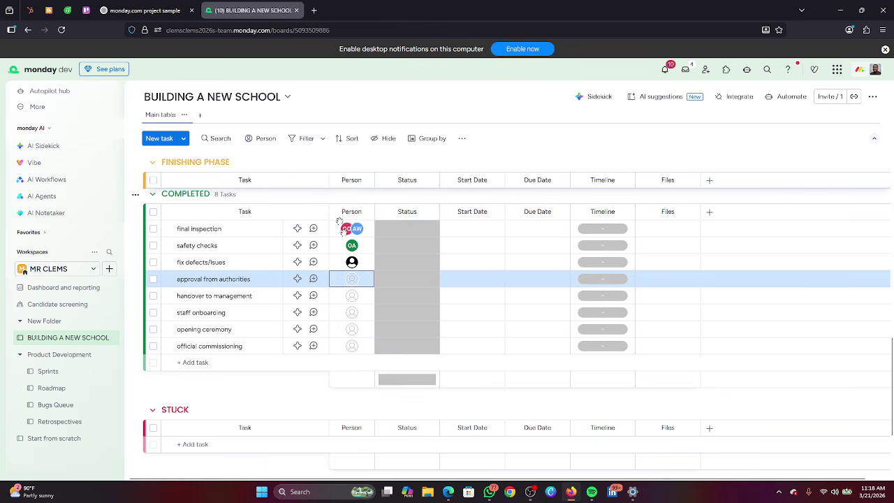
click(362, 299)
scroll(342, 175, down, 3)
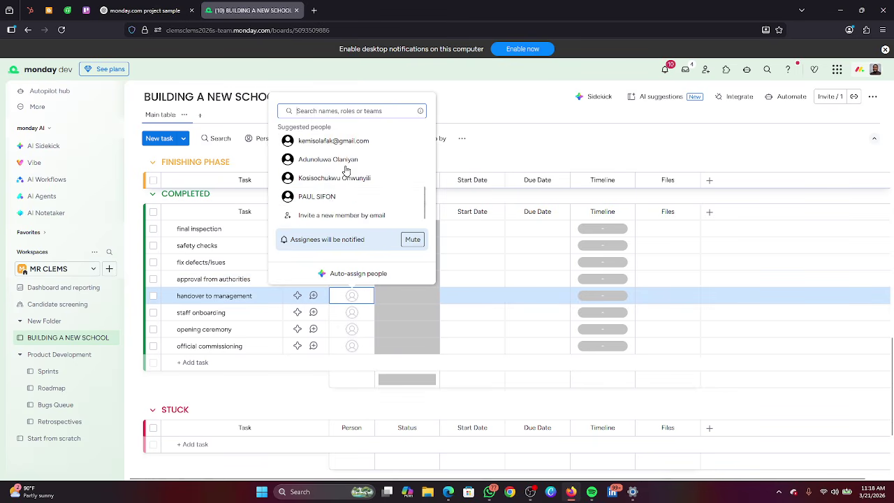
click(333, 201)
Assign the second suggested person to staff onboarding and the third suggested person to opening ceremony.
click(351, 312)
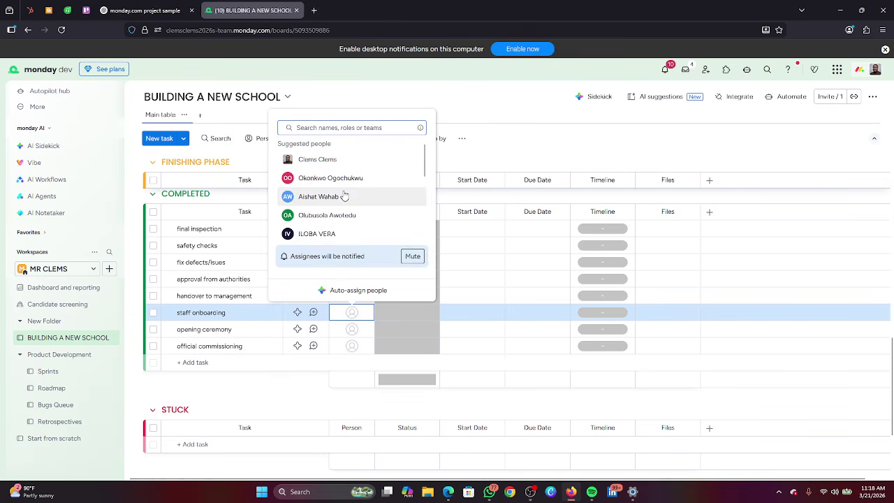
click(347, 176)
click(360, 331)
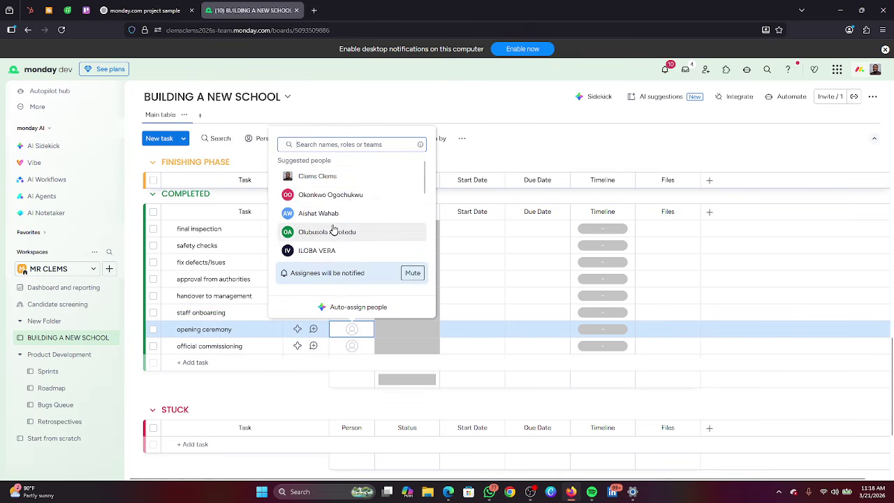
click(338, 213)
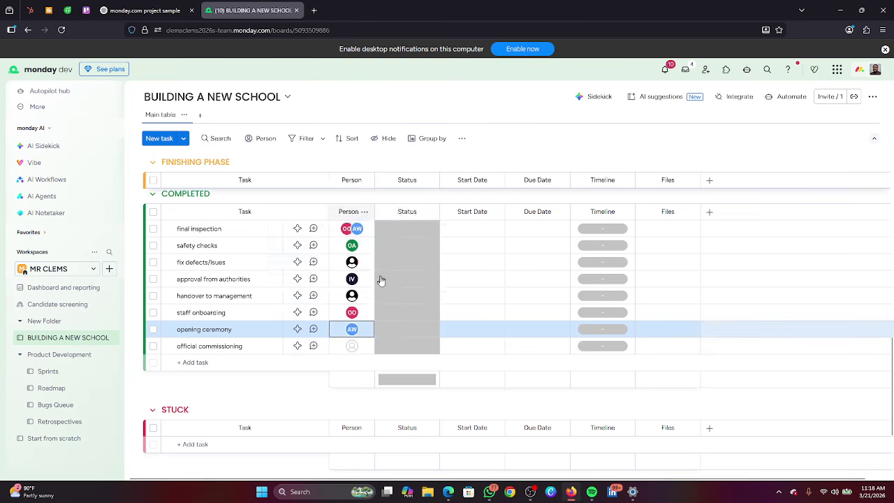
Assign three people to official commissioning: the fourth and first suggested people, plus the fourth of the remaining suggestions.
scroll(377, 279, down, 2)
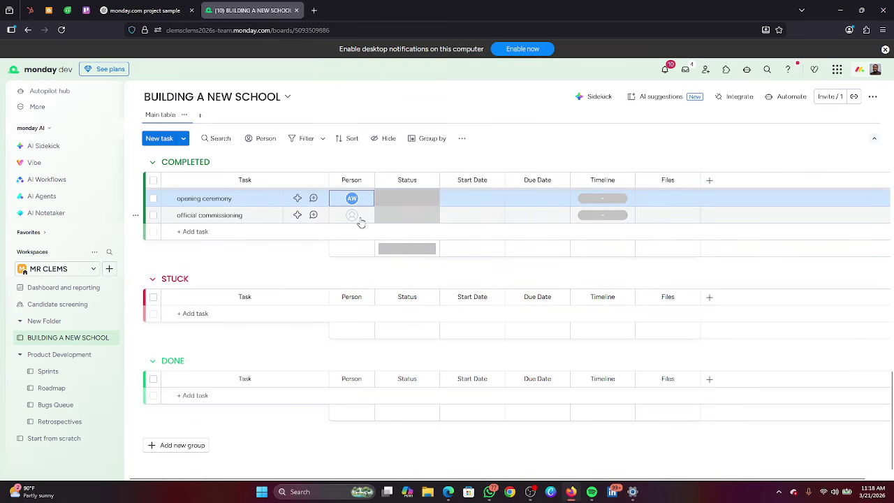
click(358, 219)
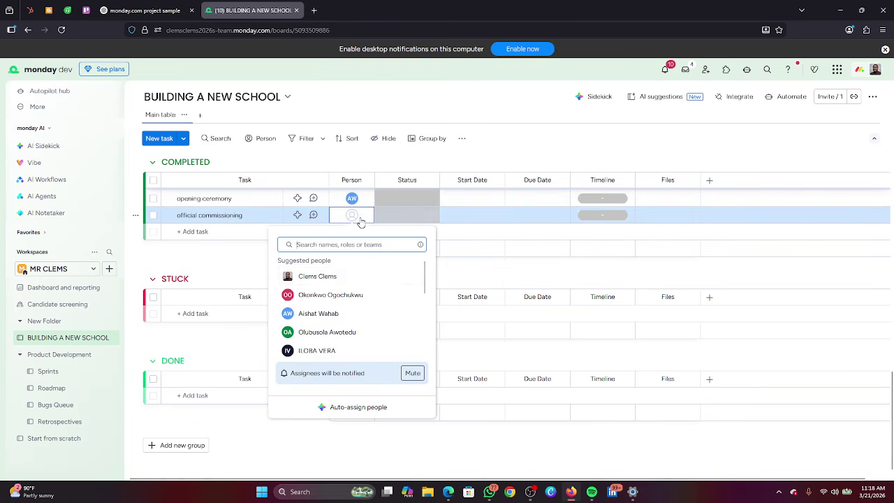
click(340, 334)
click(356, 220)
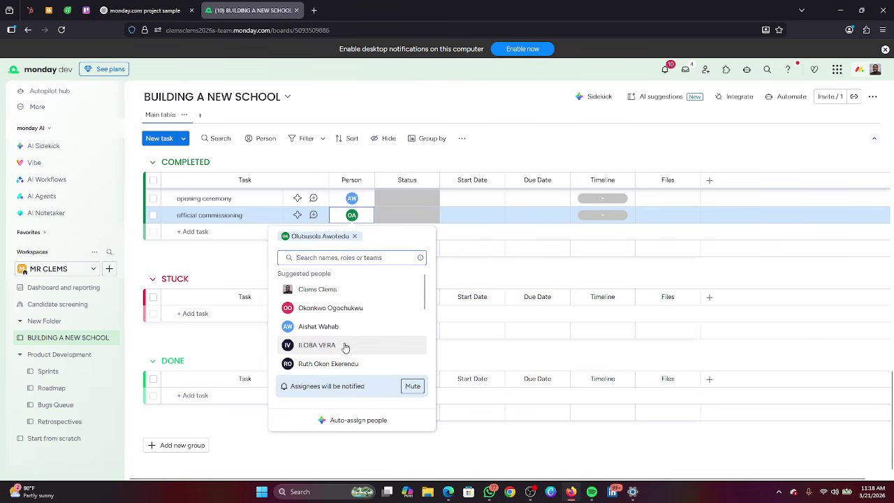
click(352, 291)
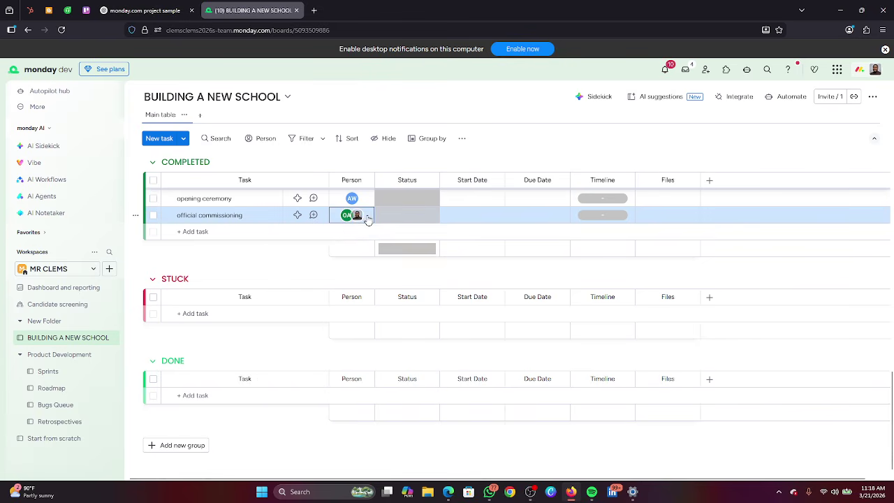
click(368, 220)
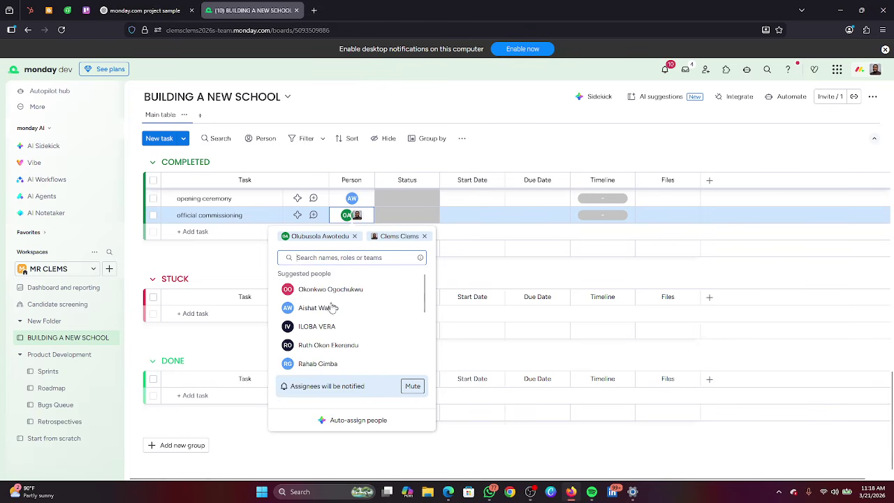
click(322, 345)
Set the status of painting(interior/exterior), ceiling installation and lighting fixtures installation in the FINISHING PHASE group to Not Started.
scroll(355, 262, up, 15)
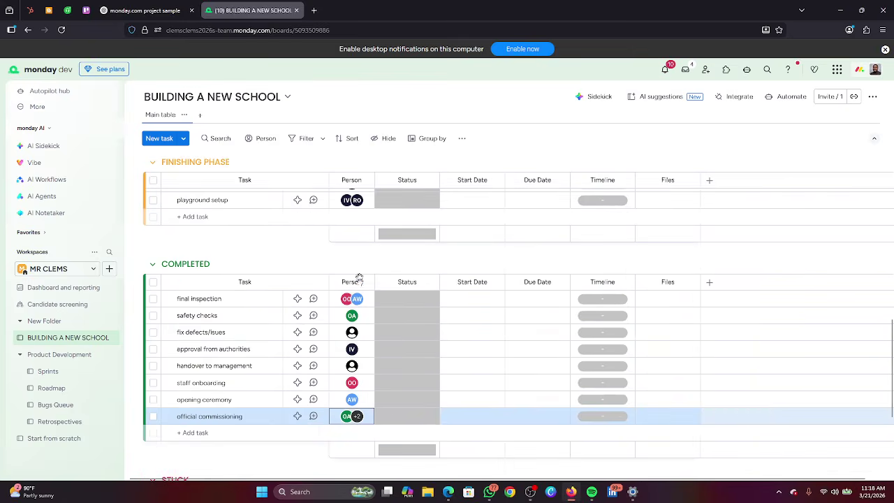
scroll(456, 312, down, 8)
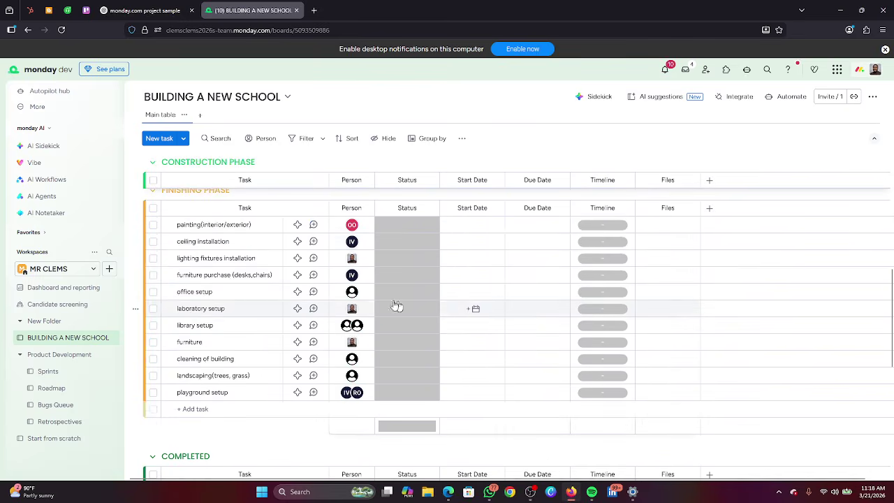
scroll(398, 258, up, 5)
scroll(425, 328, down, 3)
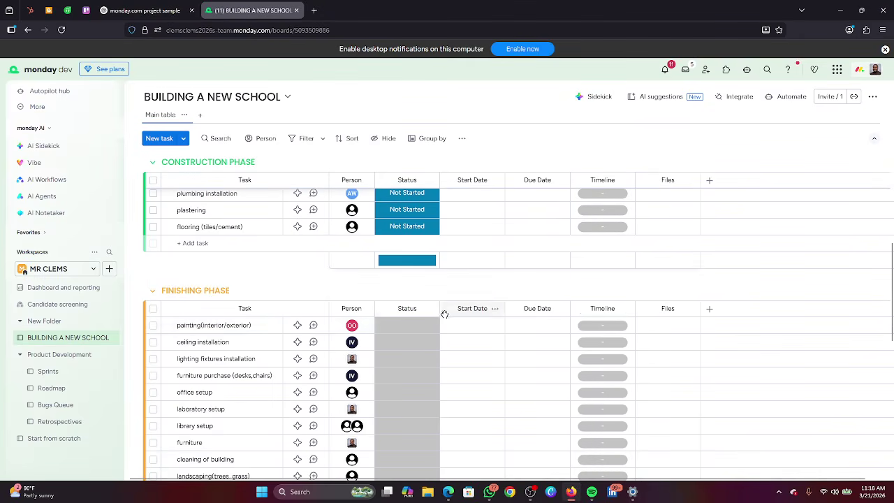
click(423, 326)
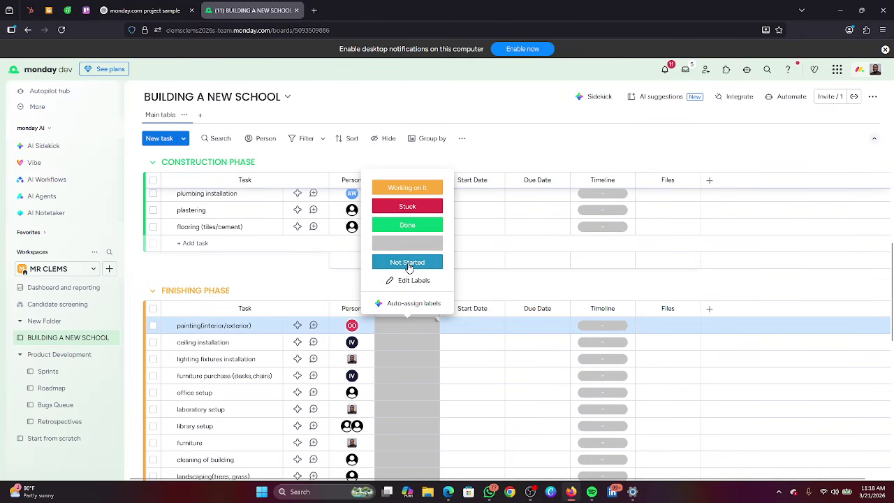
click(408, 262)
click(407, 346)
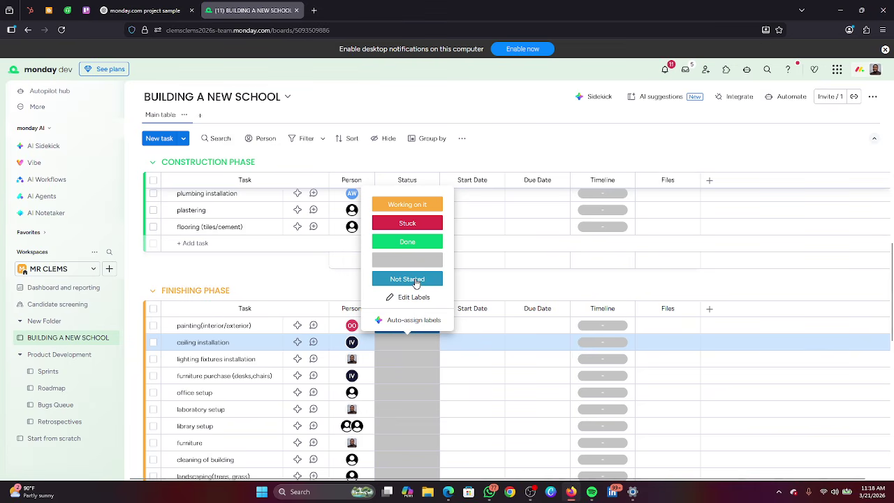
click(415, 281)
click(403, 358)
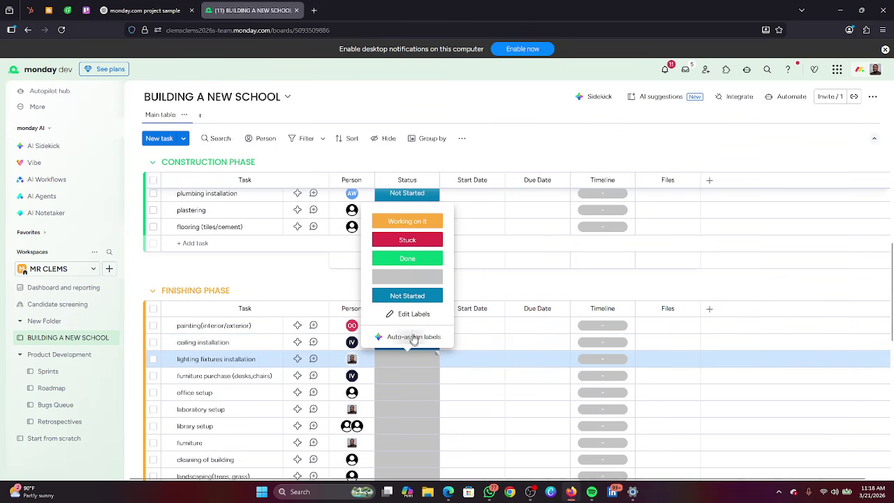
click(419, 297)
Set the status of furniture purchase (desks,chairs), office setup and laboratory setup to Not Started.
scroll(698, 267, down, 3)
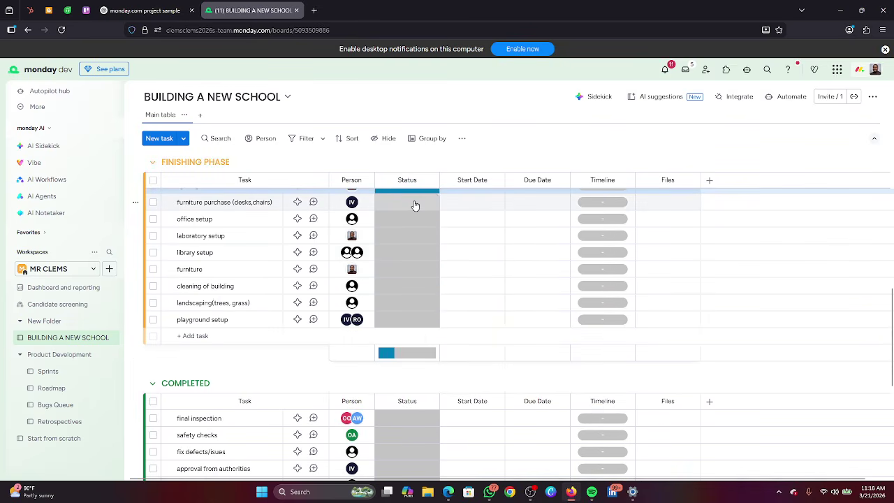
click(412, 206)
click(399, 307)
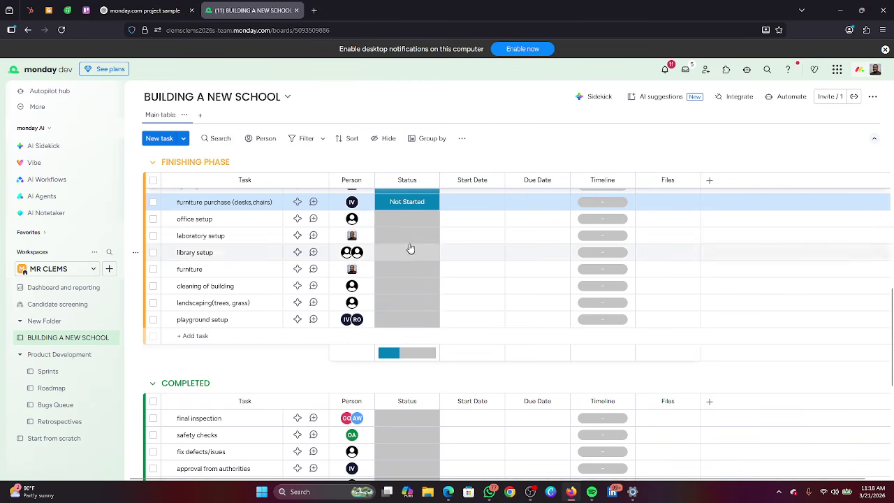
click(415, 221)
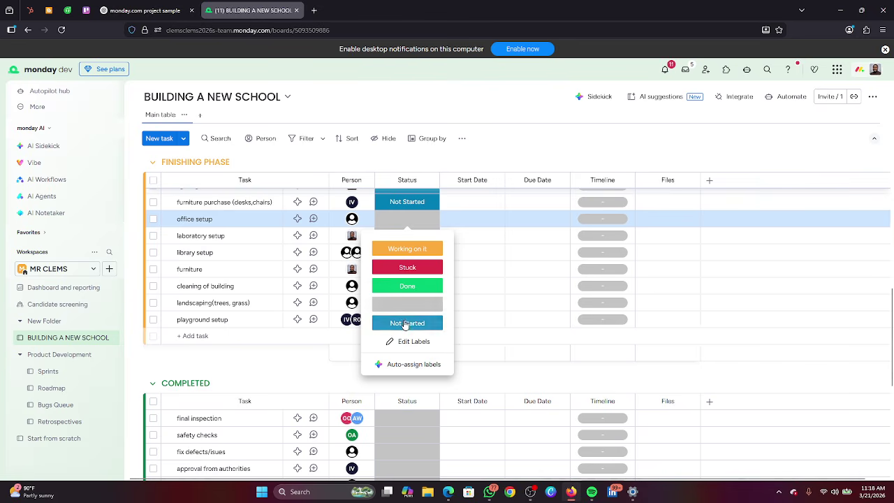
click(405, 324)
click(415, 236)
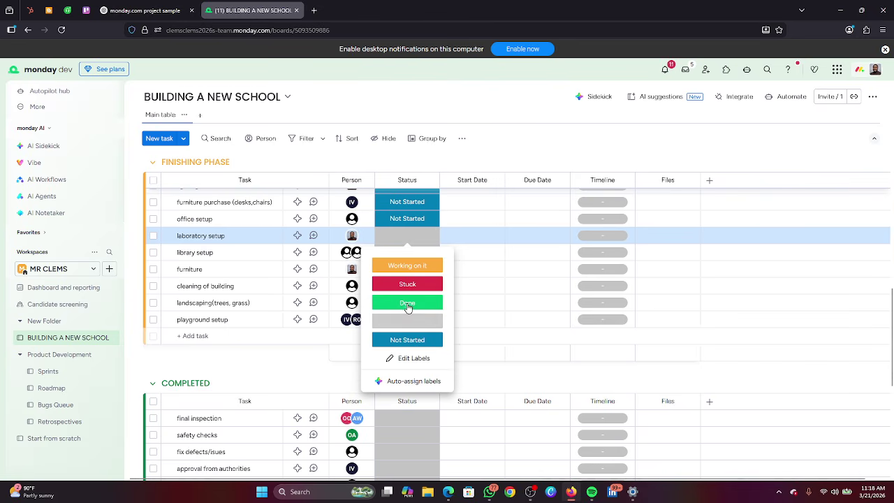
click(407, 339)
Set the status of library setup, furniture and cleaning of building to Not Started.
click(417, 253)
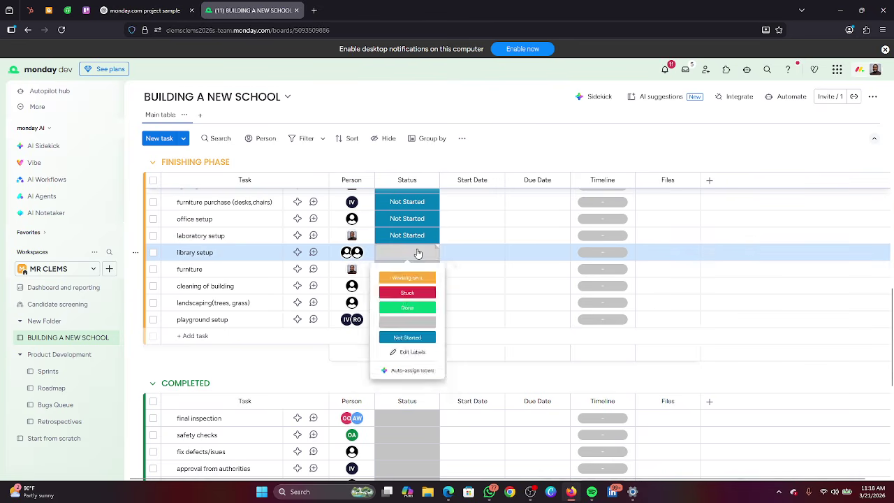
click(403, 357)
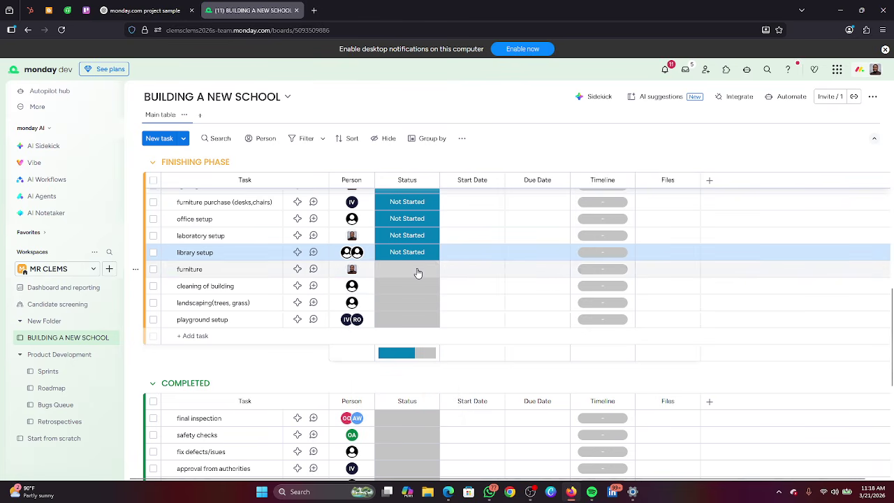
click(415, 269)
click(407, 375)
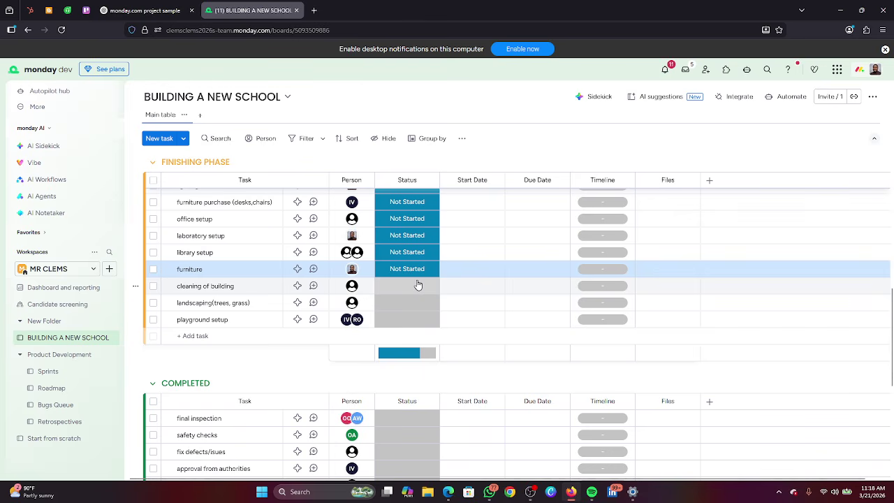
click(417, 286)
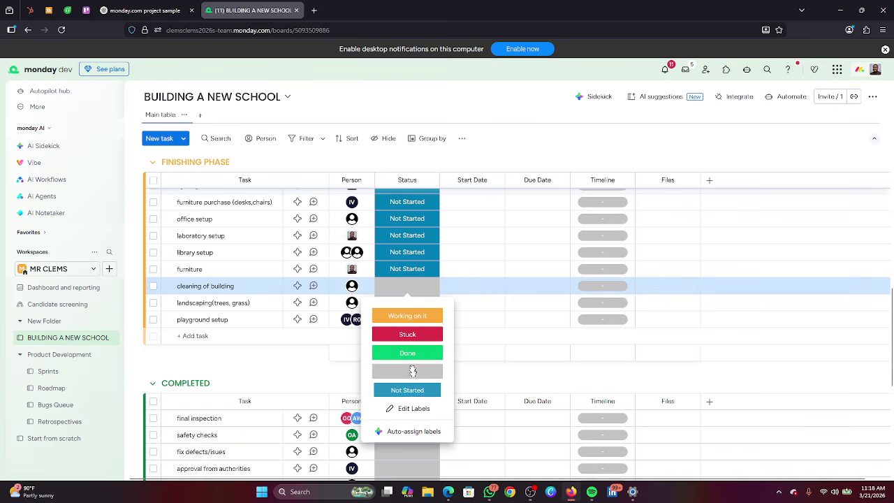
click(407, 389)
Set the status of landscaping(trees, grass) and playground setup to Not Started.
click(408, 303)
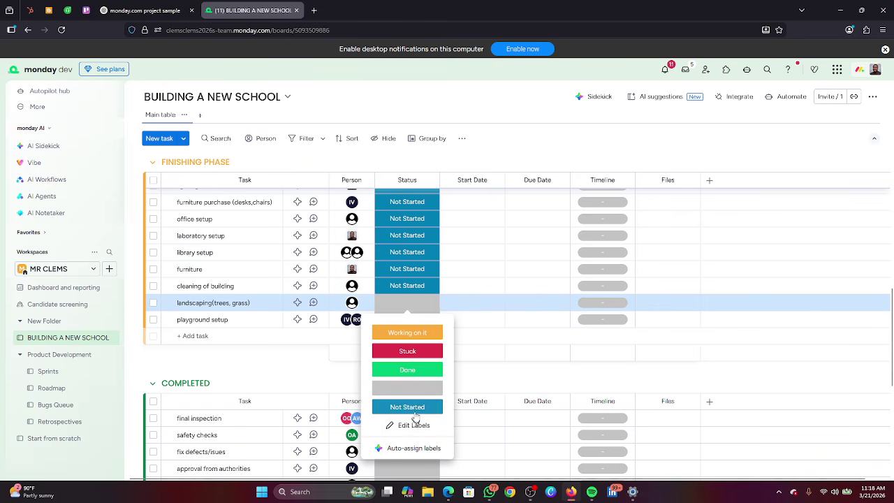
click(417, 405)
click(418, 319)
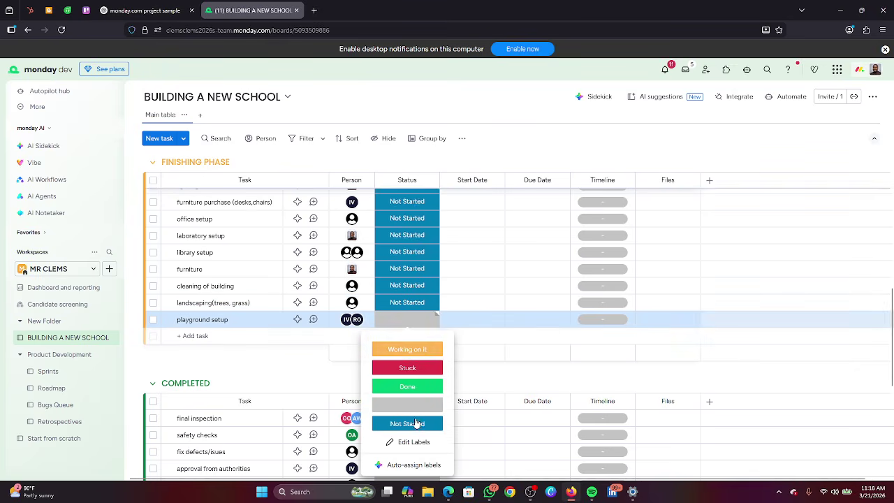
click(409, 423)
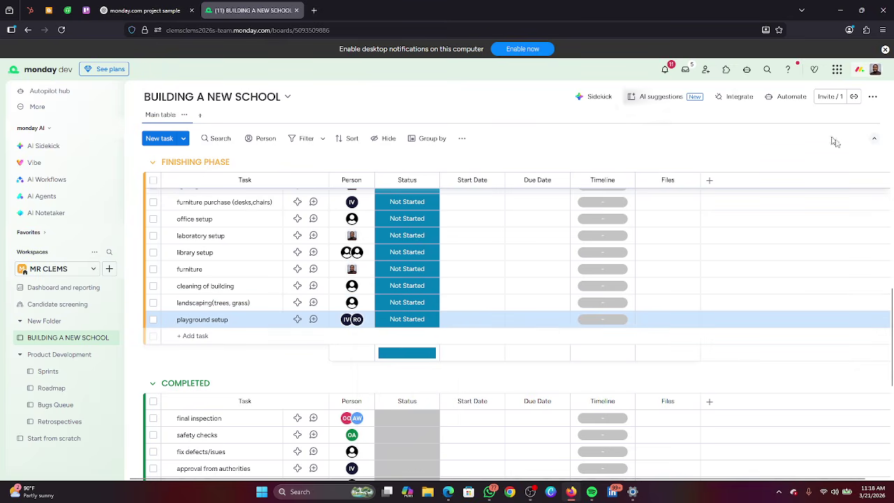
Set the status of final inspection, safety checks and fix defects/isues in the COMPLETED group to Not Started.
scroll(892, 344, down, 2)
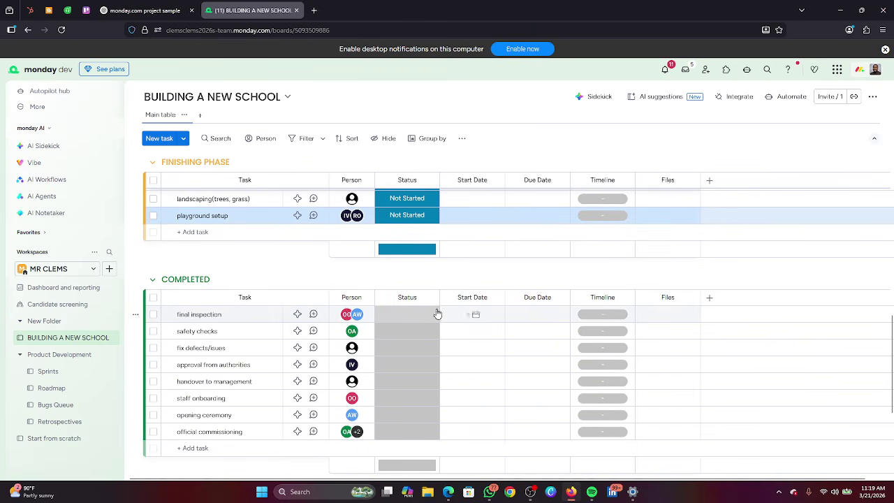
click(412, 318)
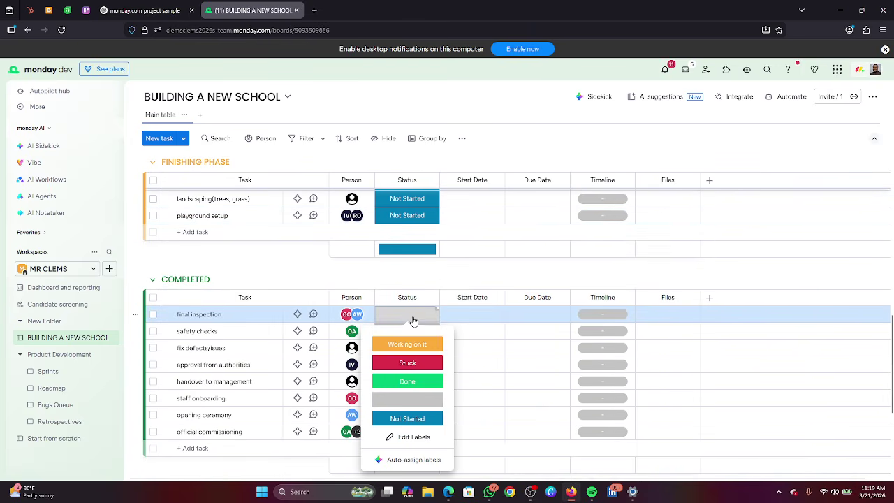
click(422, 419)
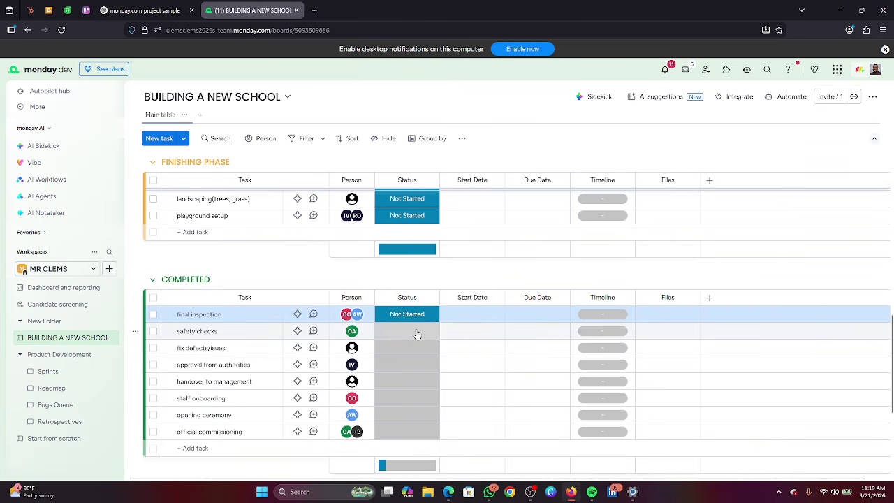
click(412, 334)
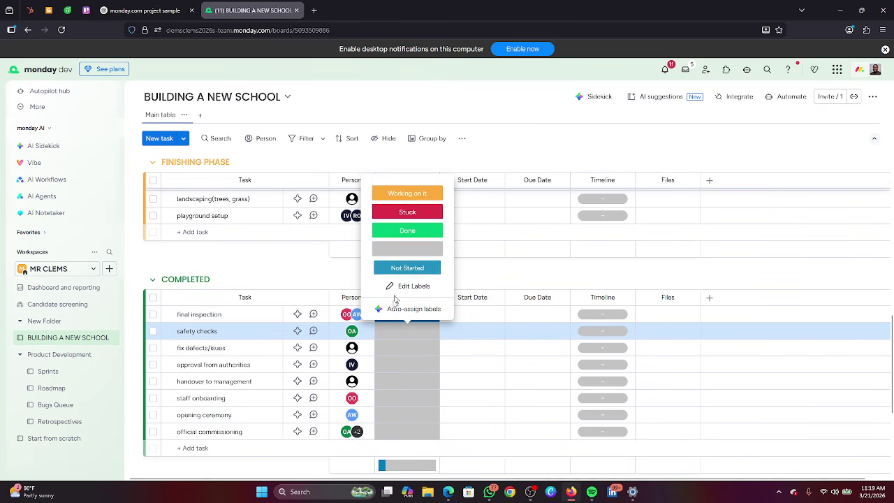
click(407, 268)
click(410, 348)
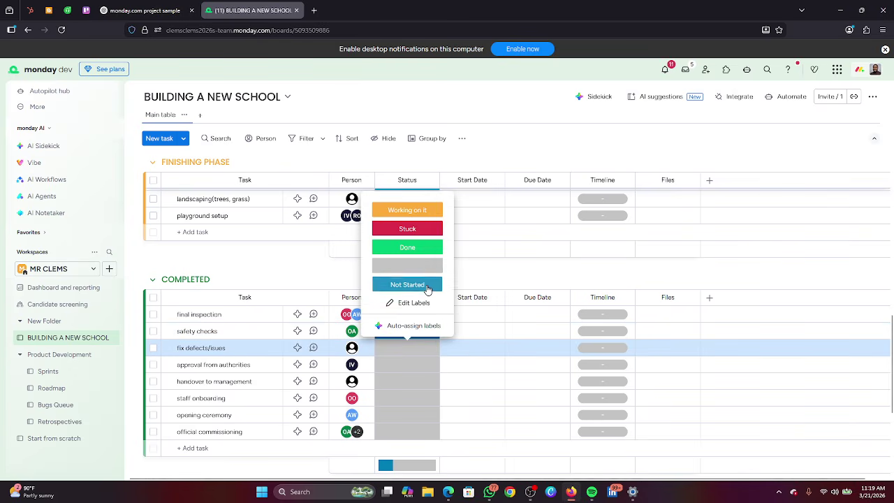
click(429, 289)
Set the status of approval from authorities, handover to management and staff onboarding to Not Started.
click(419, 368)
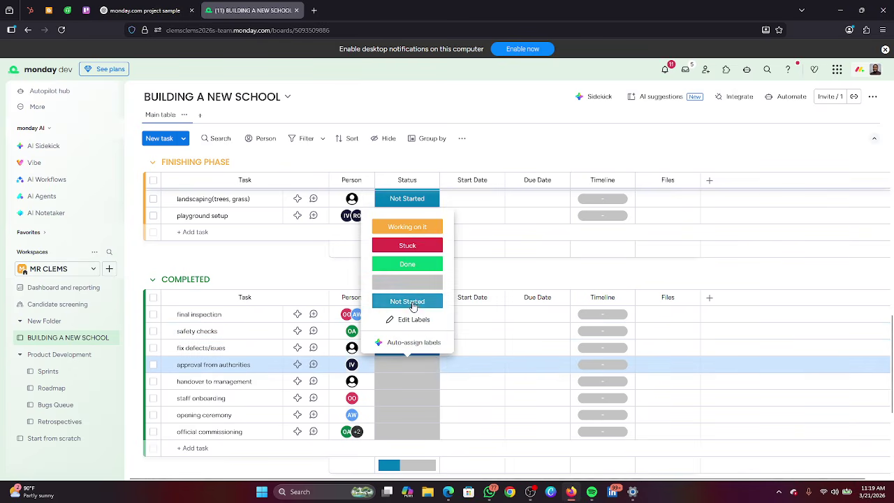
click(413, 305)
click(415, 381)
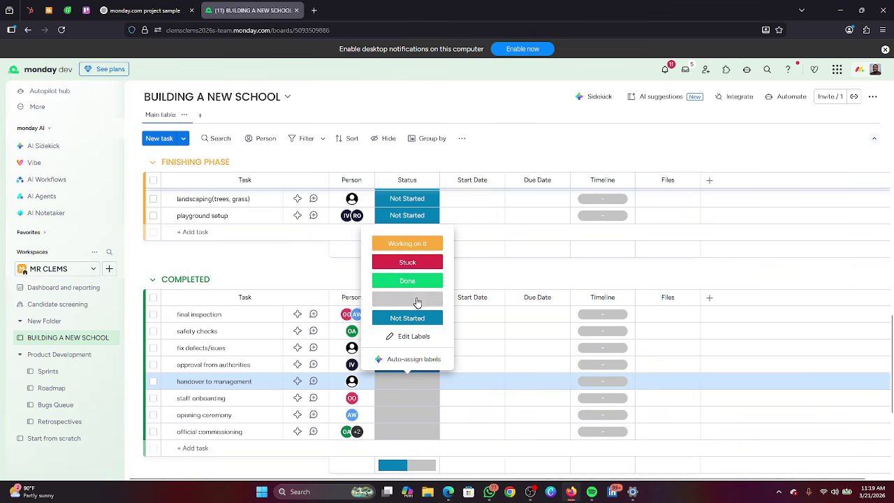
click(417, 319)
click(413, 399)
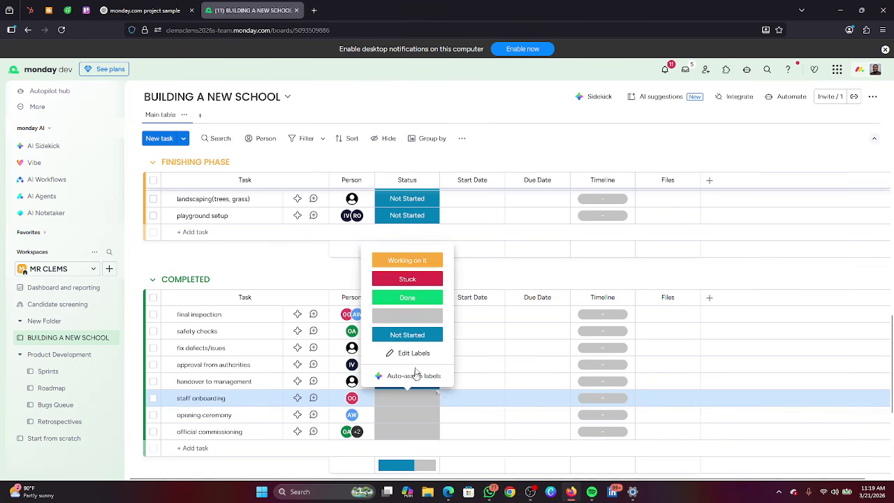
click(413, 334)
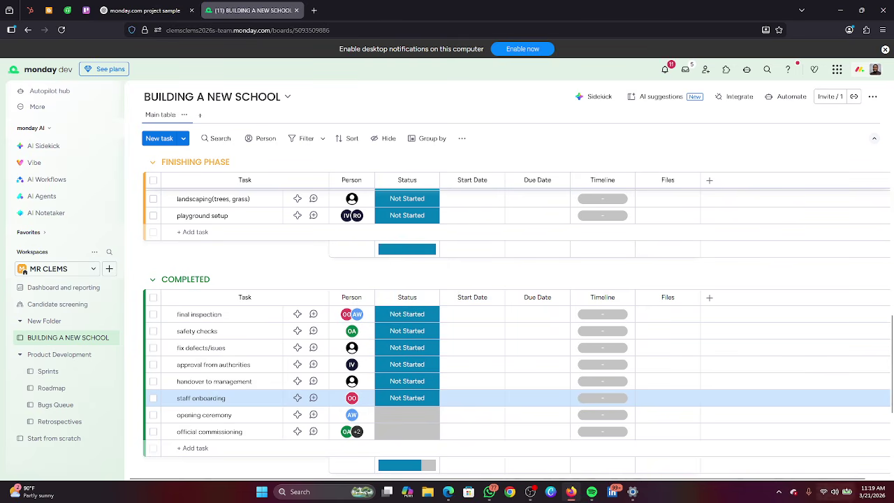
Set the status of opening ceremony and official commissioning to Not Started.
scroll(890, 399, down, 1)
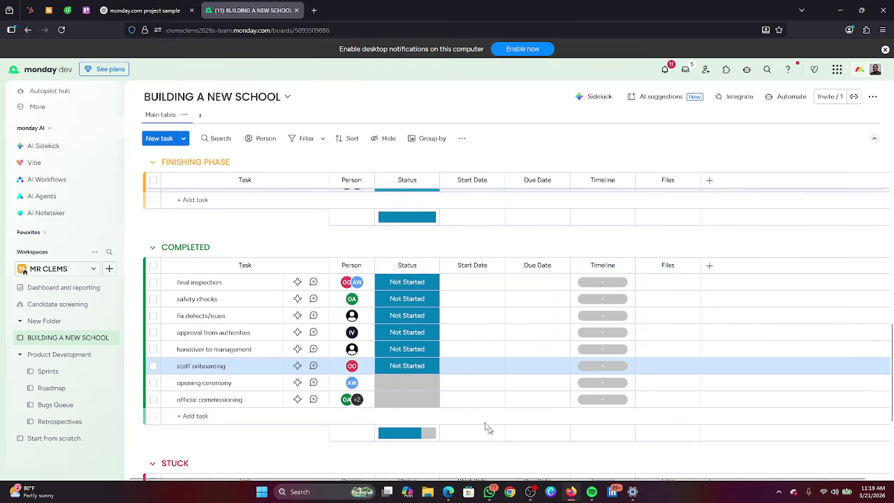
click(415, 387)
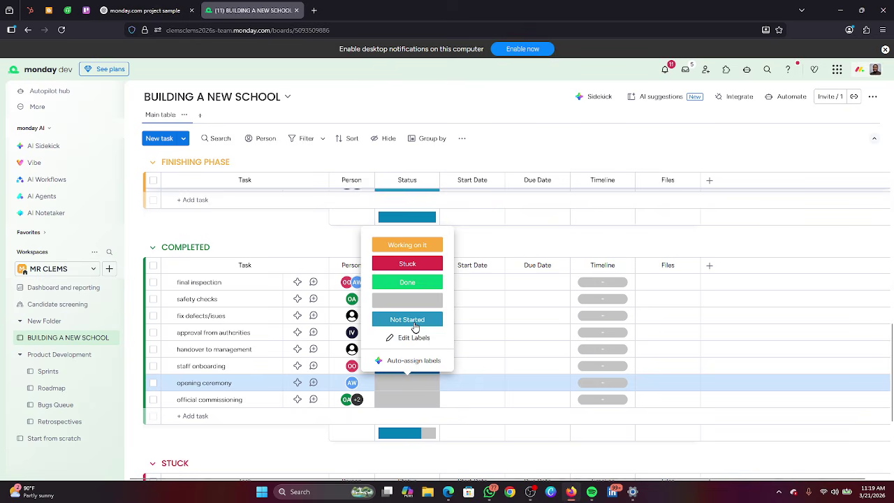
click(415, 327)
click(411, 395)
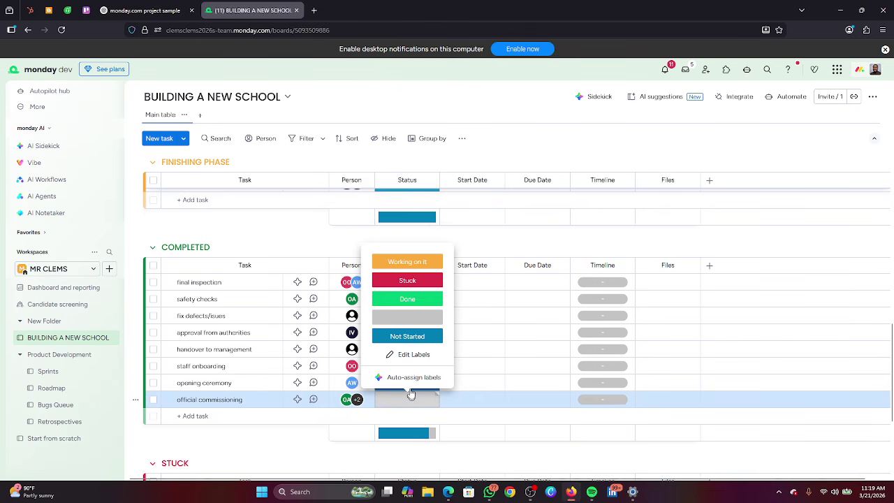
click(416, 339)
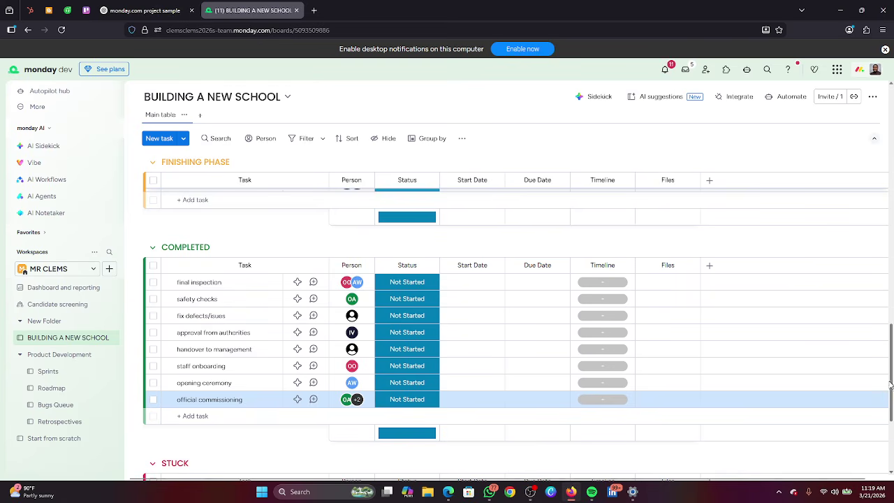
scroll(891, 411, down, 1)
drag(891, 412, 891, 157)
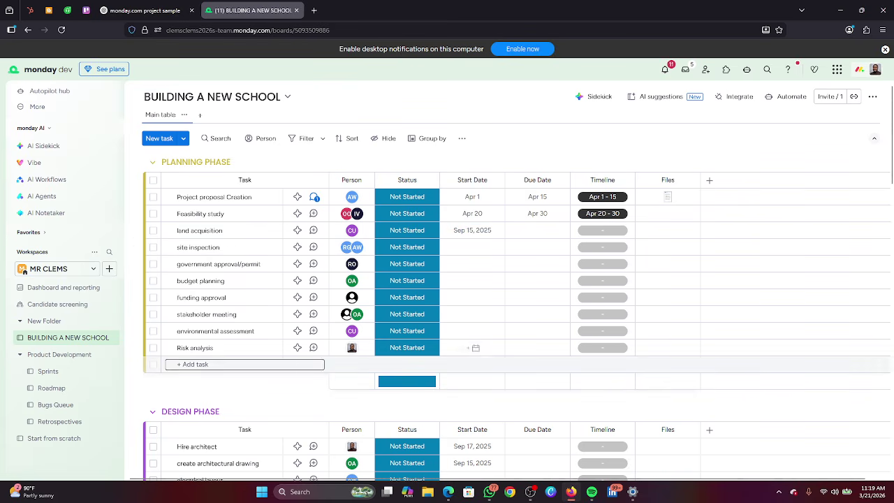
Switch to the Google Meet call and check the participants' messages in the meeting chat, closing the chat when finished.
mouse_move(448, 491)
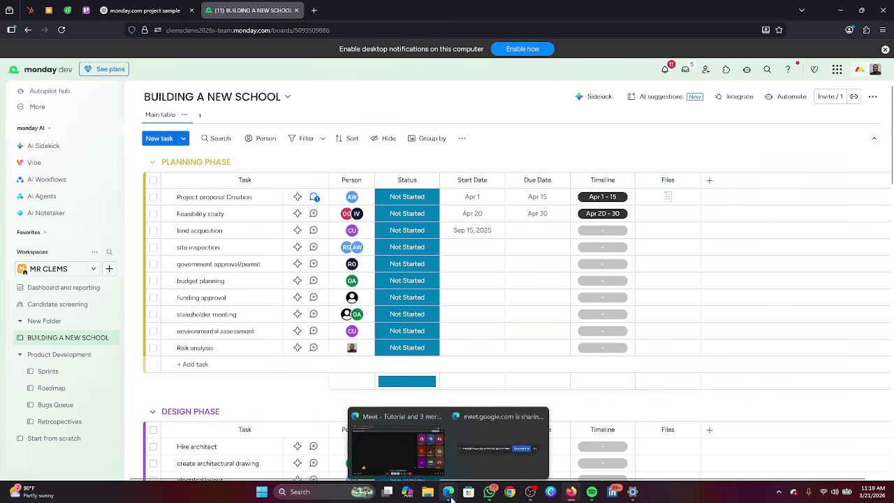
click(381, 447)
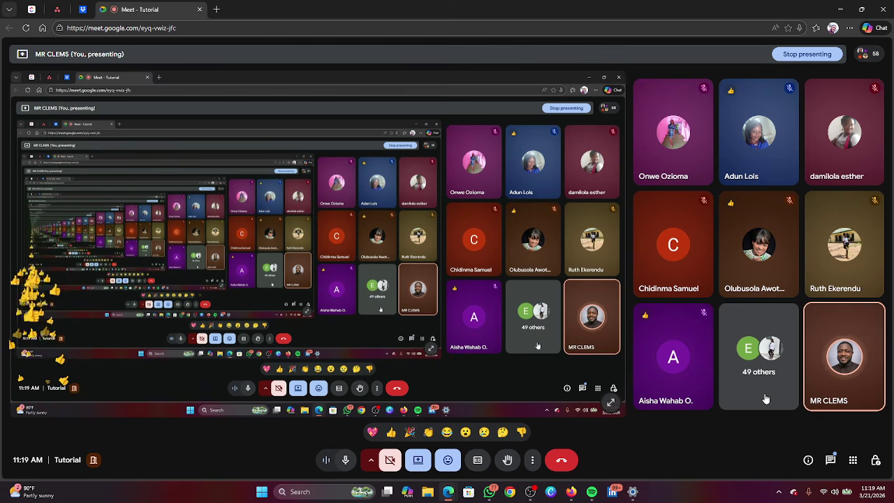
click(831, 461)
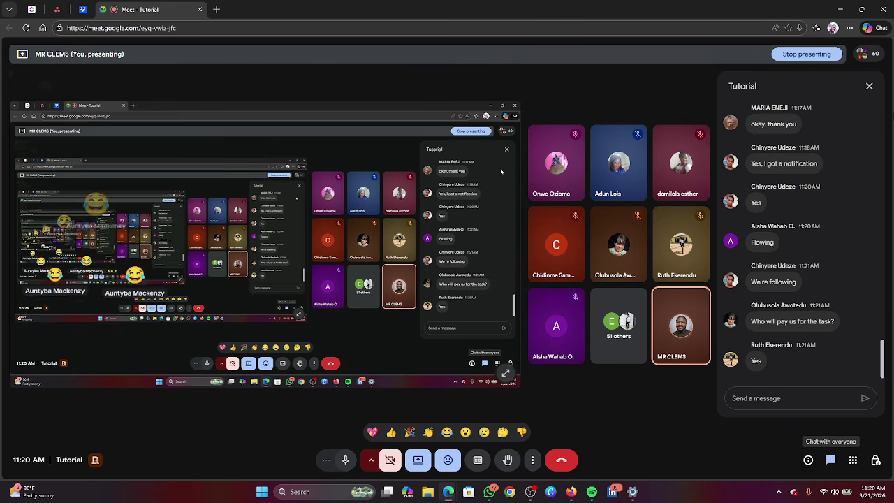
click(868, 86)
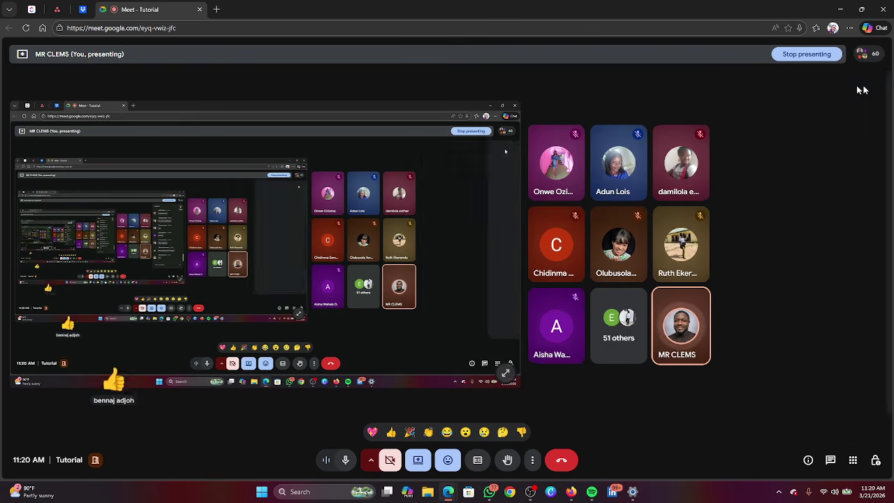
Switch to the BUILDING A NEW SCHOOL board and review the tasks from the planning phase through the finishing phase.
mouse_move(493, 491)
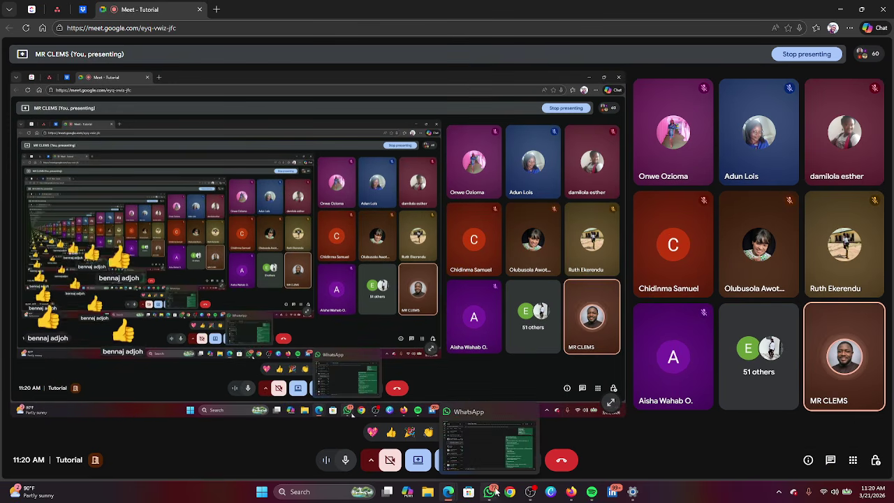
click(571, 492)
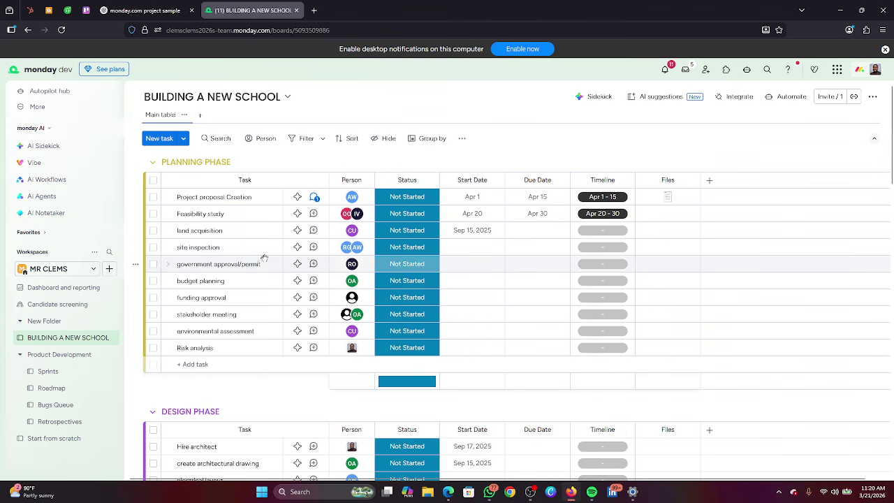
scroll(256, 400, down, 10)
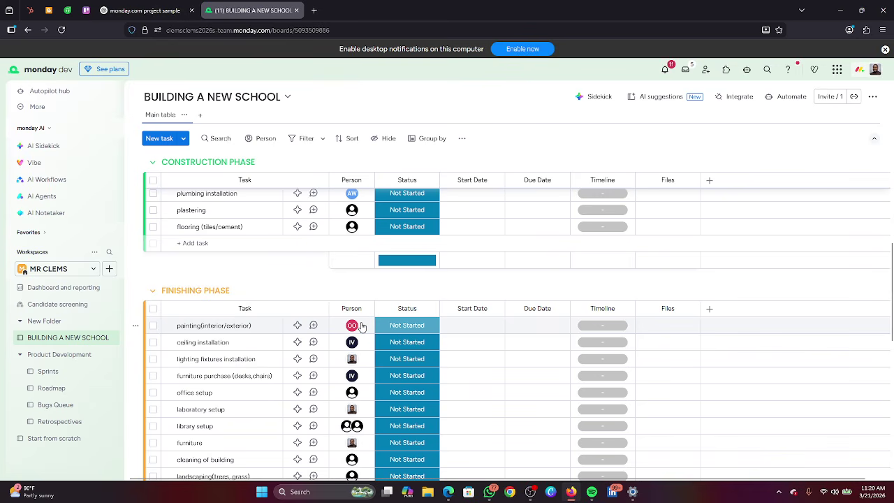
mouse_move(357, 328)
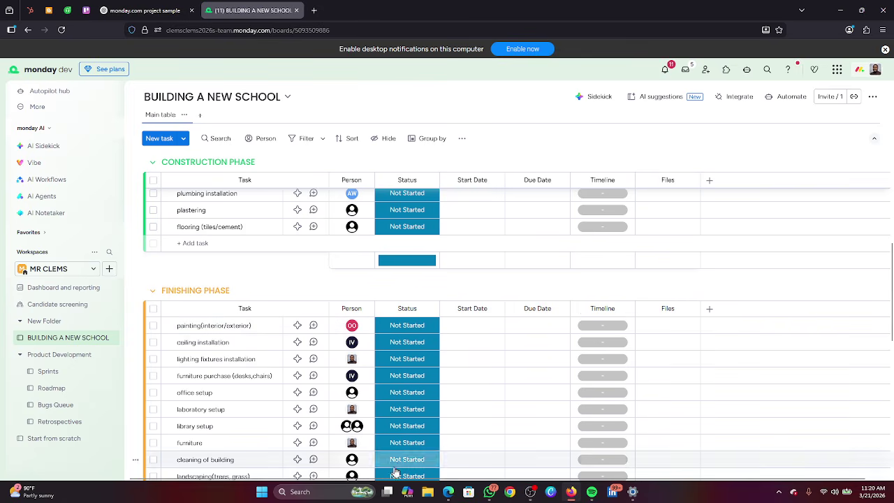
Switch to the Google Meet call, read the participants' replies in the meeting chat, and close the chat.
mouse_move(448, 493)
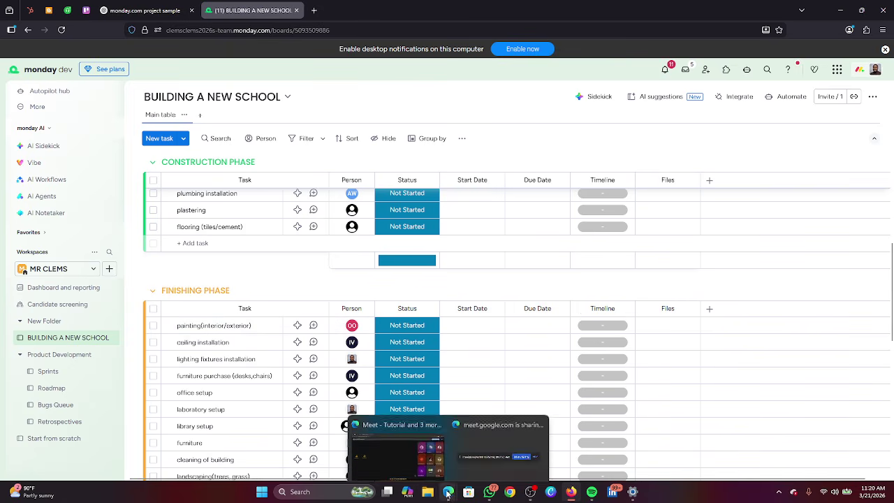
click(398, 443)
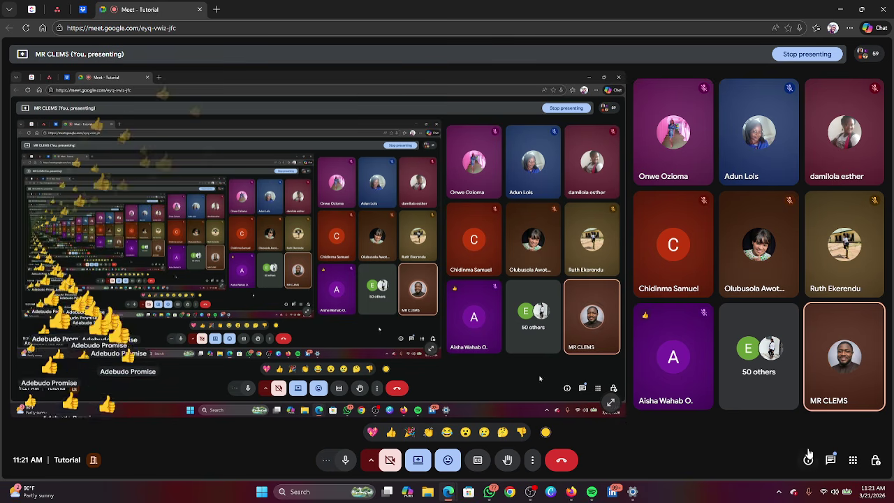
click(831, 460)
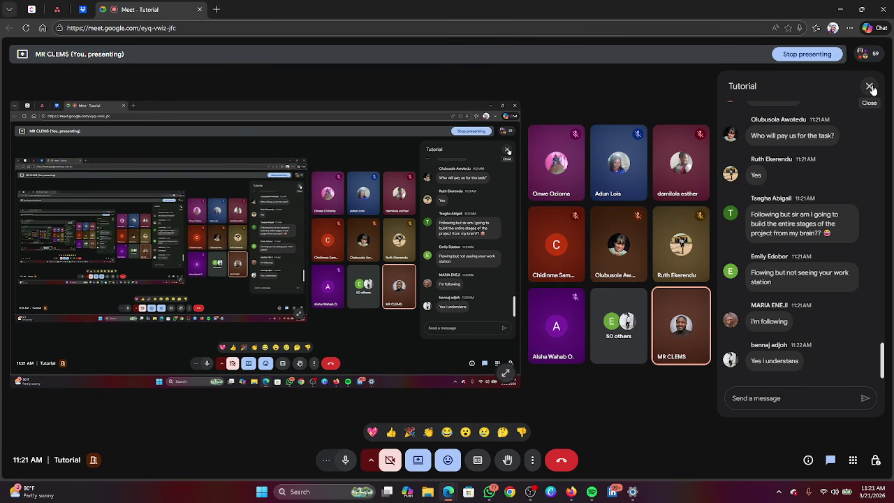
click(869, 86)
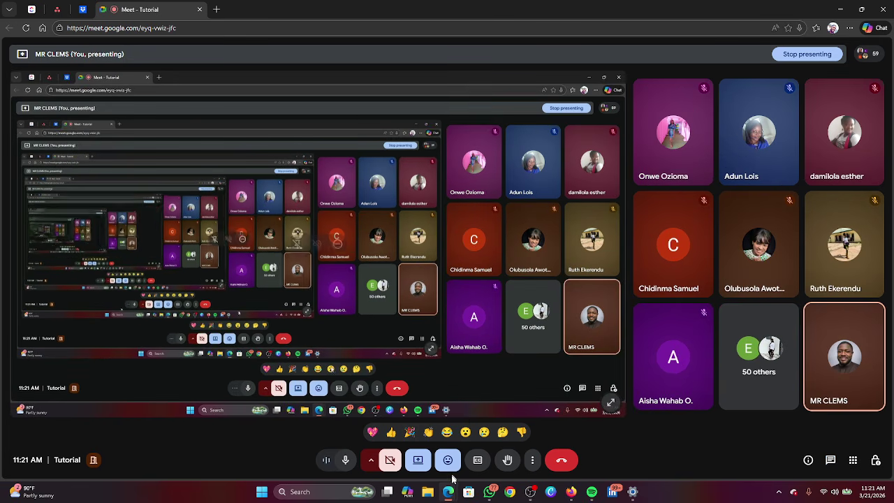
Return to the board and set the planning-phase start dates: land acquisition to Sep 11, 2025 and site inspection to Mar 26.
mouse_move(571, 492)
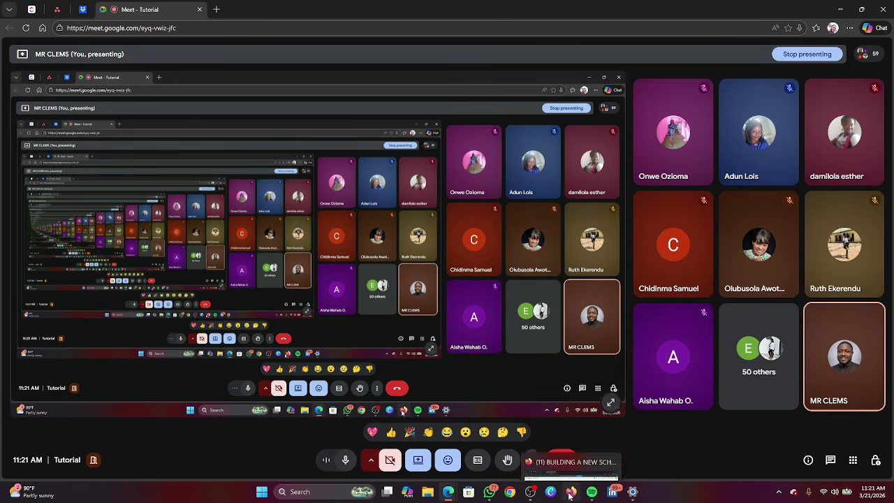
click(568, 458)
scroll(463, 205, up, 10)
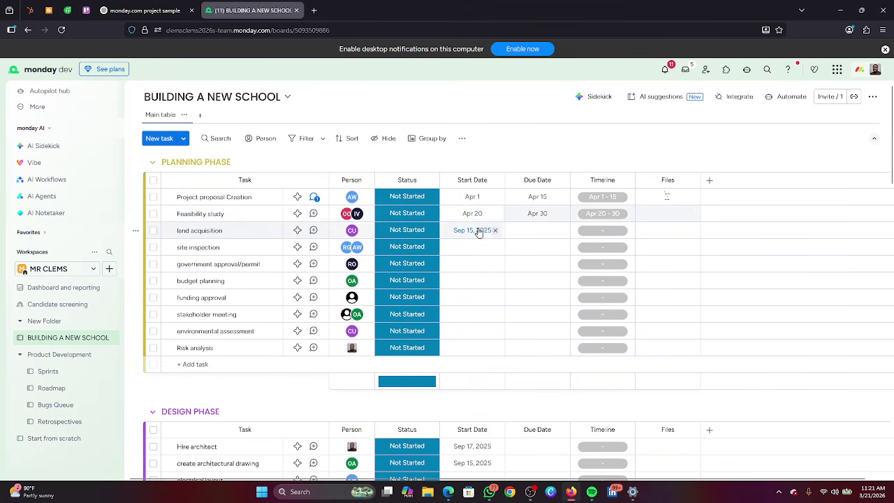
click(479, 233)
click(471, 336)
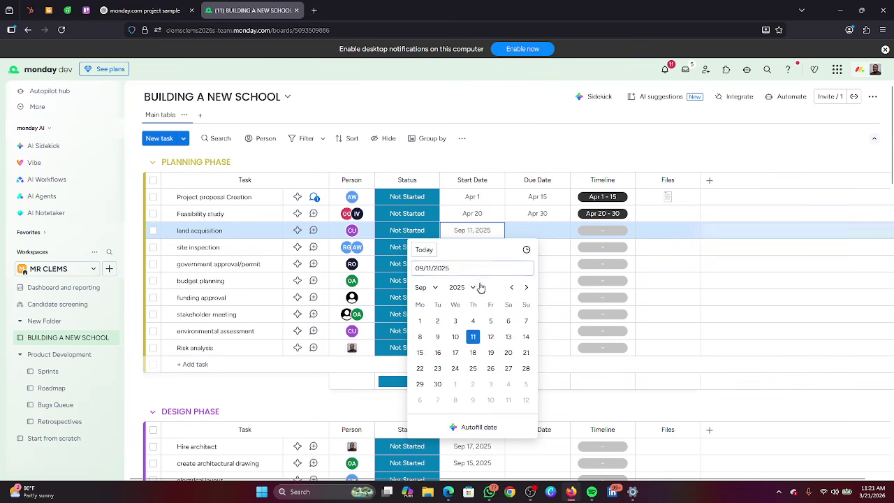
click(475, 248)
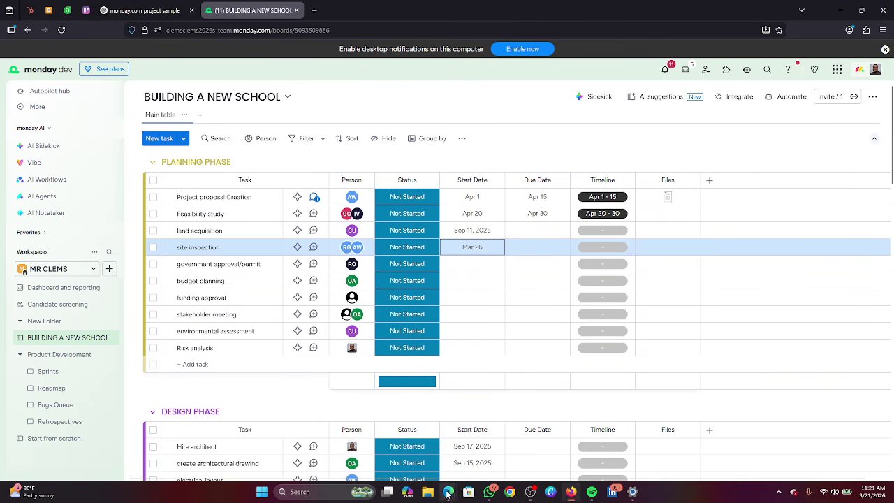
Switch back to the Google Meet call and open the meeting chat to read the new participant questions.
mouse_move(449, 493)
click(396, 455)
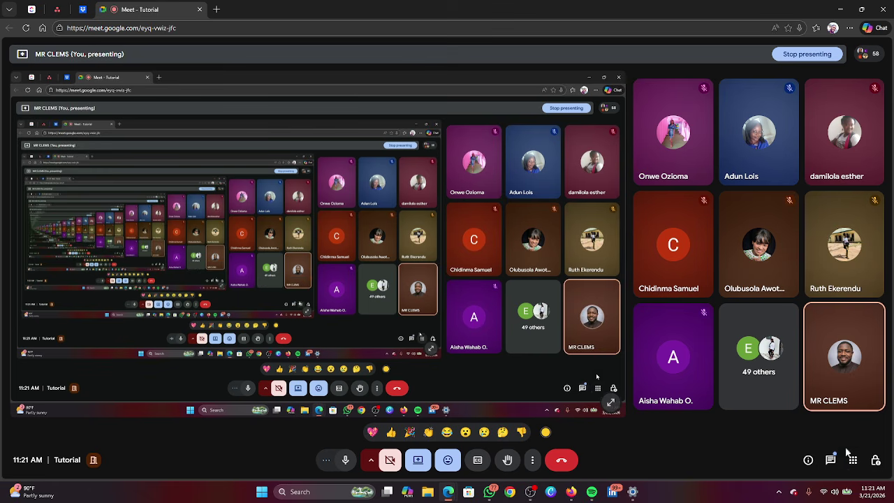
click(831, 462)
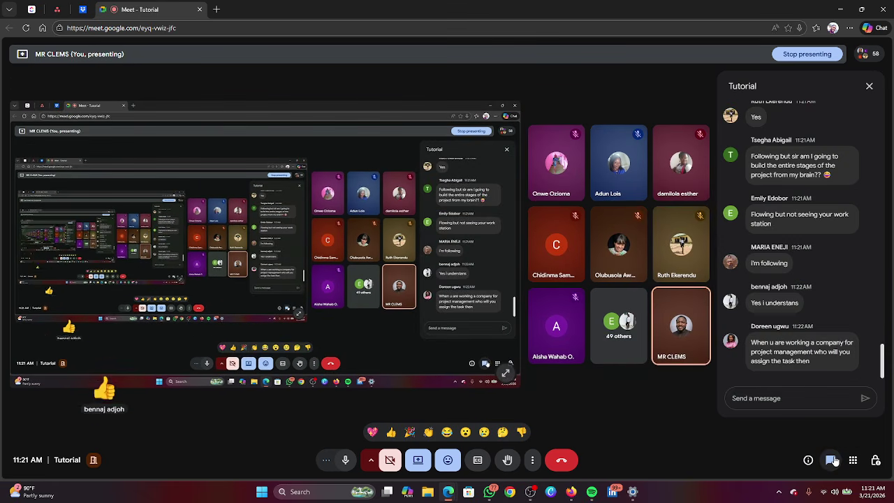
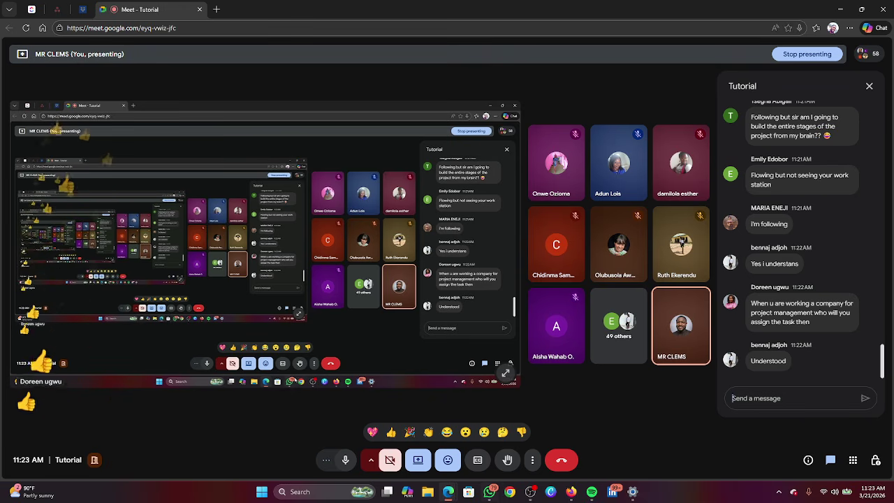
Return to the board and set the start dates of government approval/permit to Mar 19 and budget planning to Mar 24.
click(573, 440)
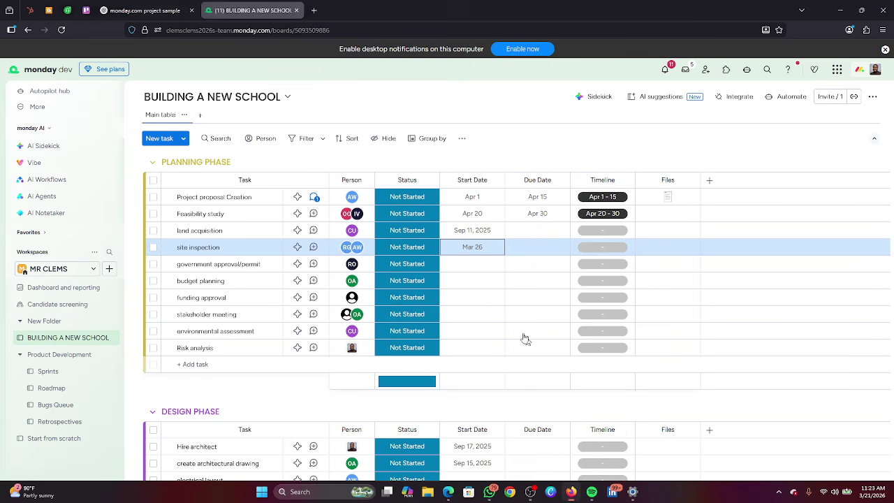
click(472, 263)
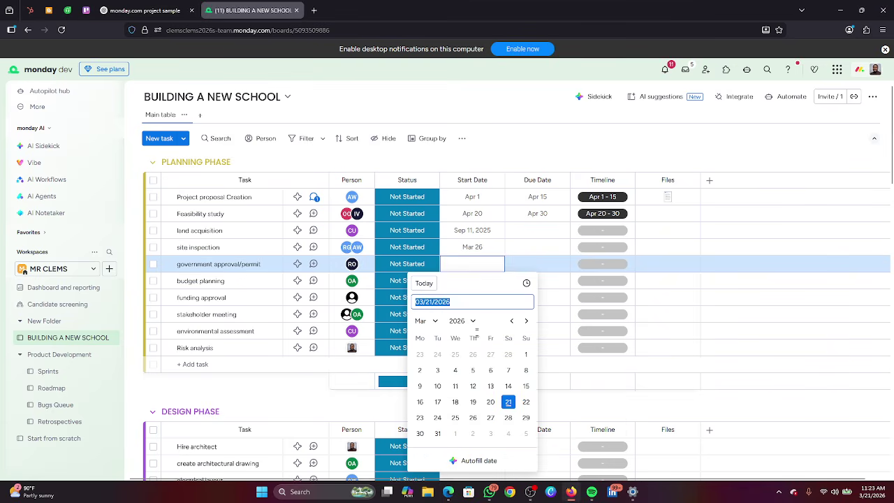
click(473, 401)
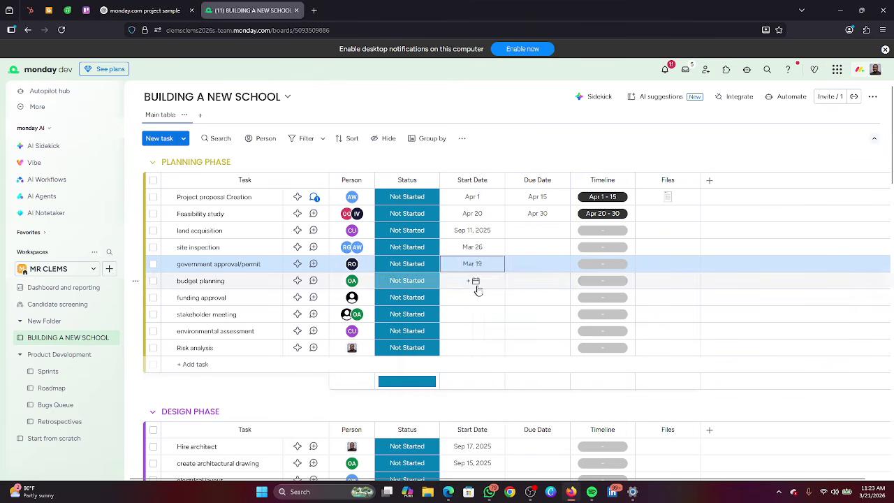
click(475, 281)
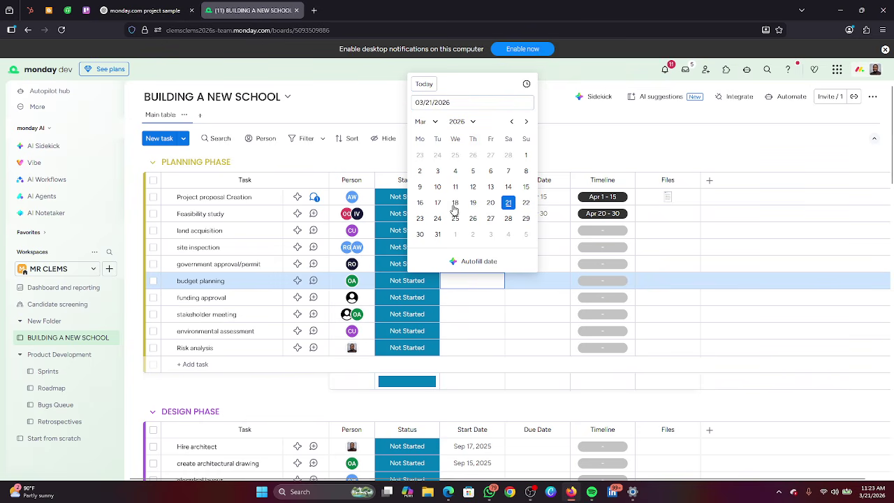
click(437, 218)
Set the start dates of funding approval to Mar 31 and stakeholder meeting to Mar 23.
click(493, 301)
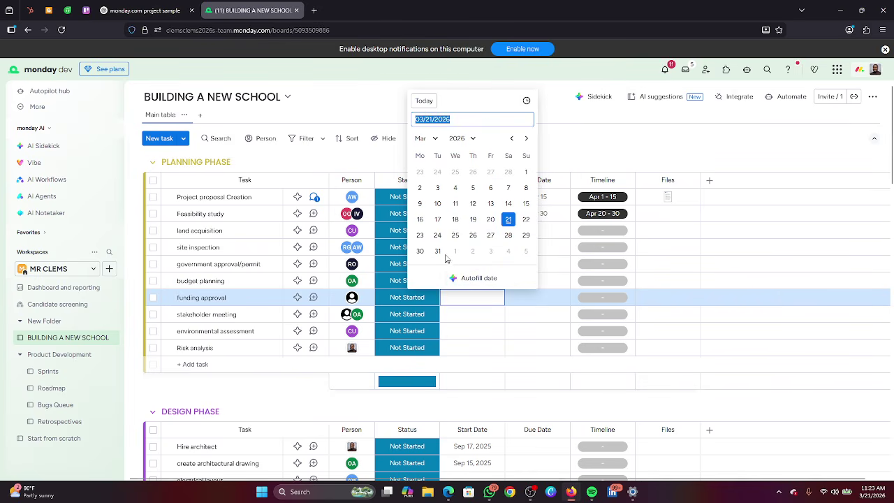
click(437, 251)
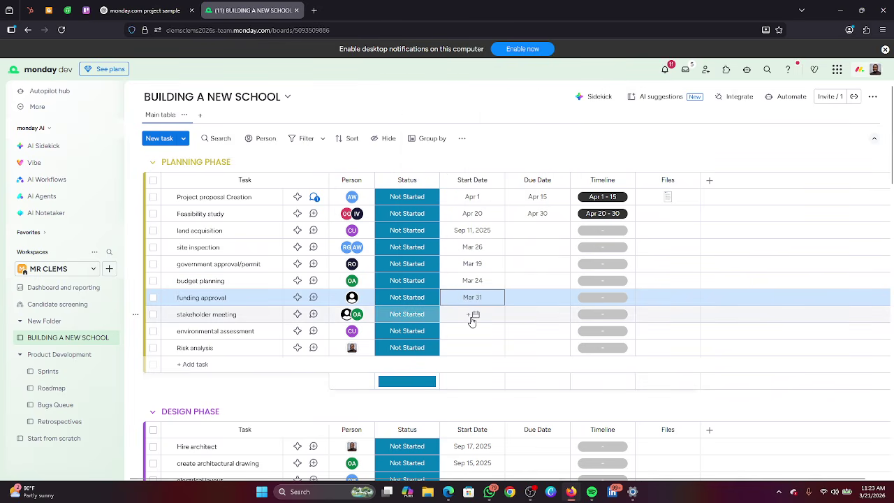
click(472, 320)
click(420, 221)
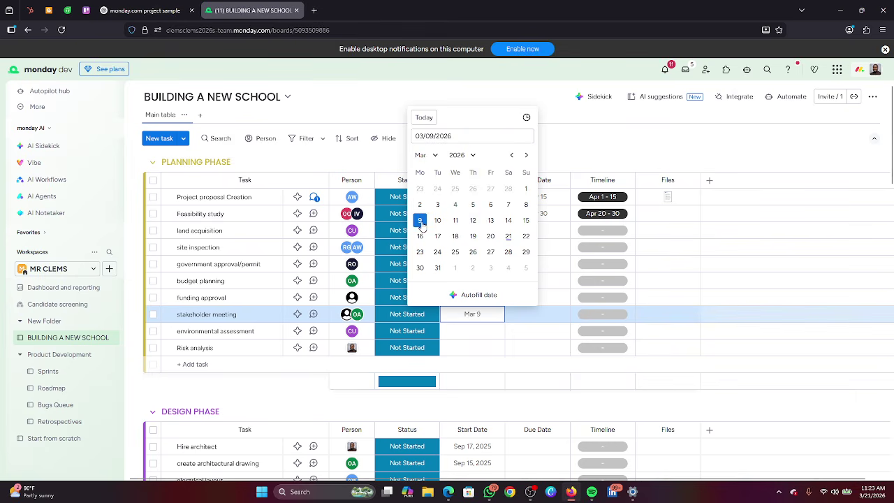
click(480, 320)
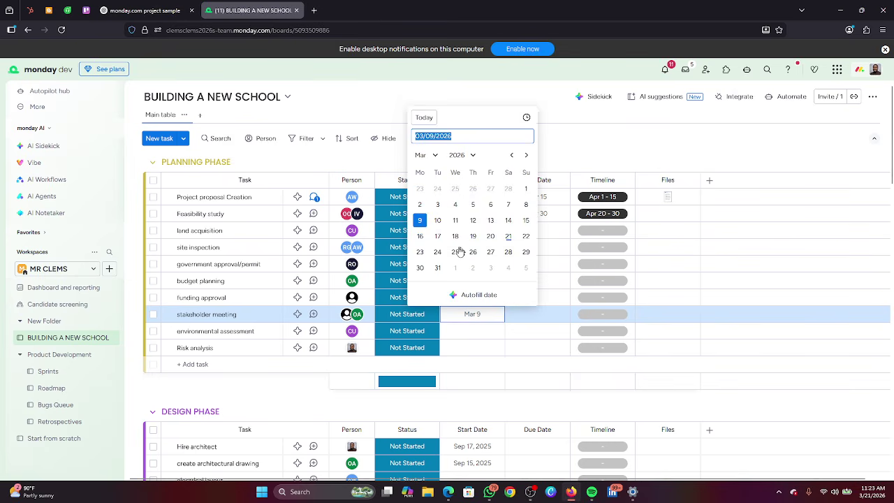
click(420, 252)
Set the start dates of environmental assessment to Mar 27 and Risk analysis to Mar 29.
click(481, 325)
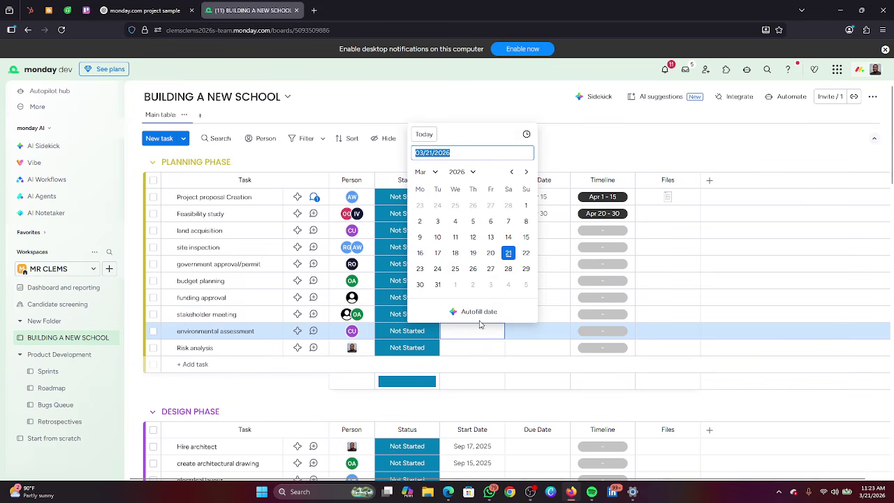
click(490, 268)
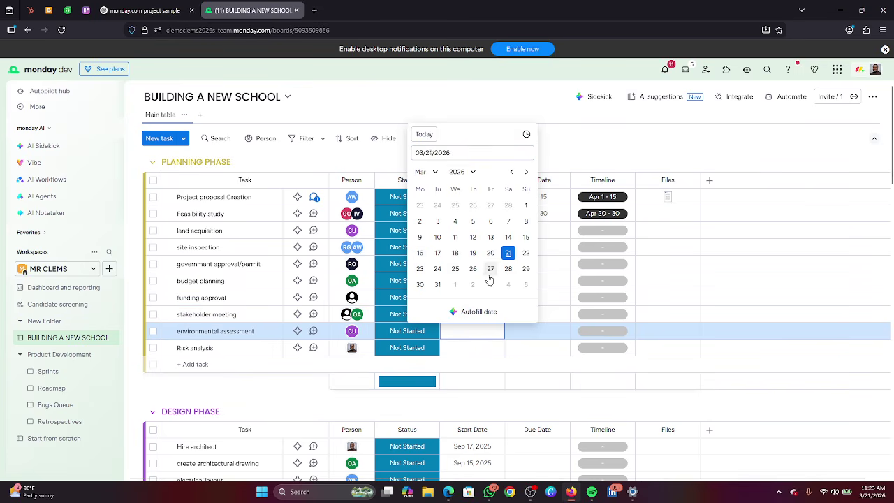
click(484, 348)
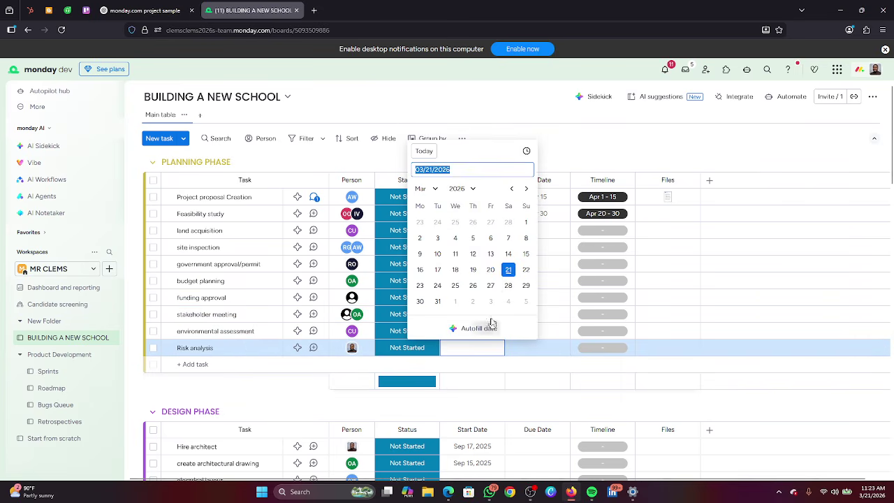
click(525, 285)
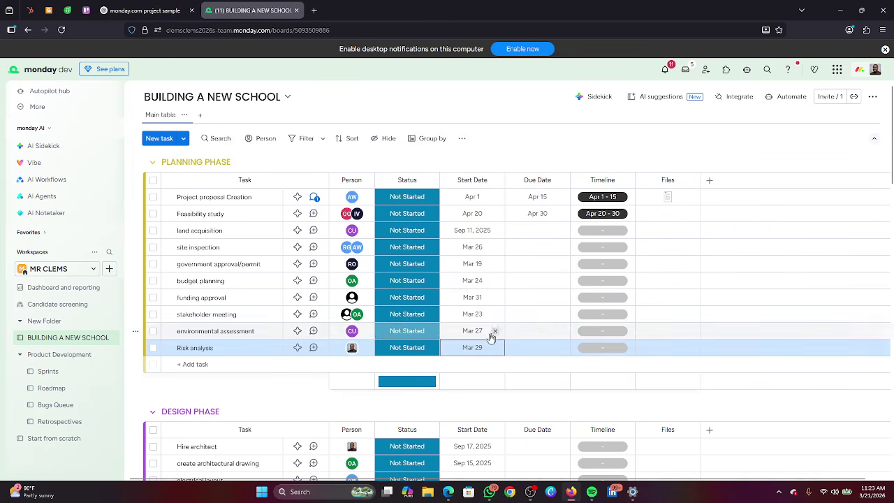
Set the due date of land acquisition in the PLANNING PHASE group to Apr 9.
click(540, 231)
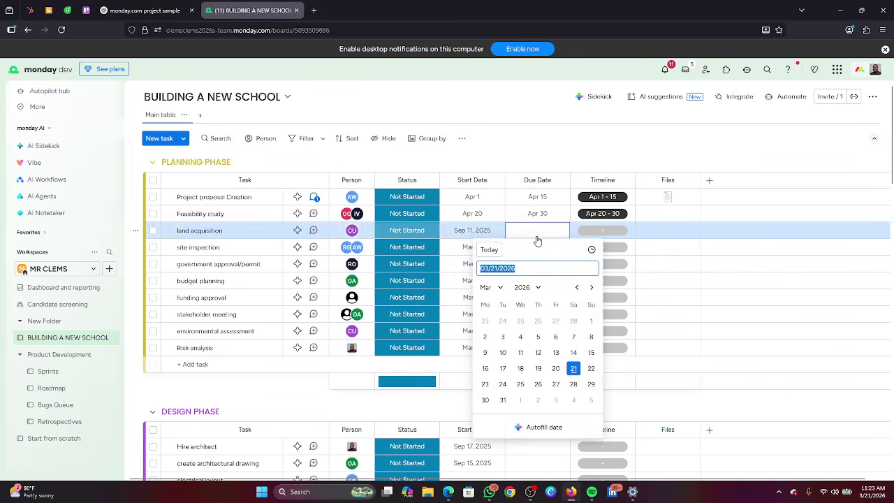
click(536, 289)
click(537, 289)
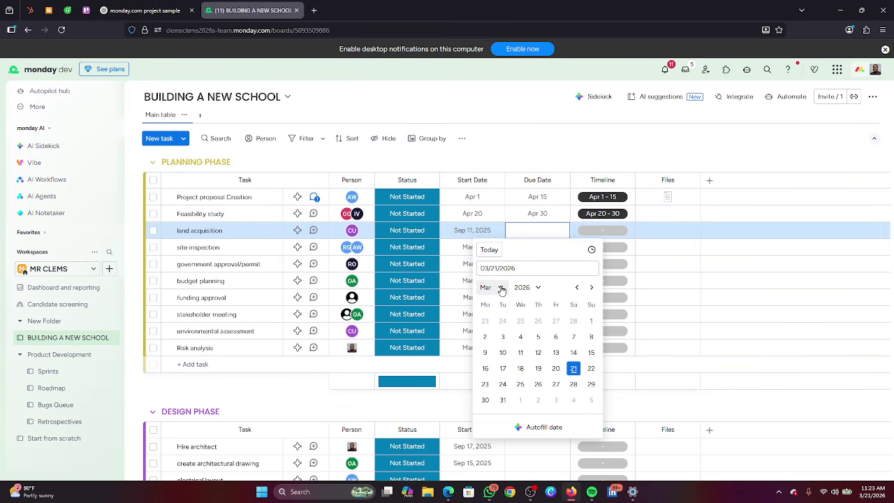
click(501, 289)
click(495, 349)
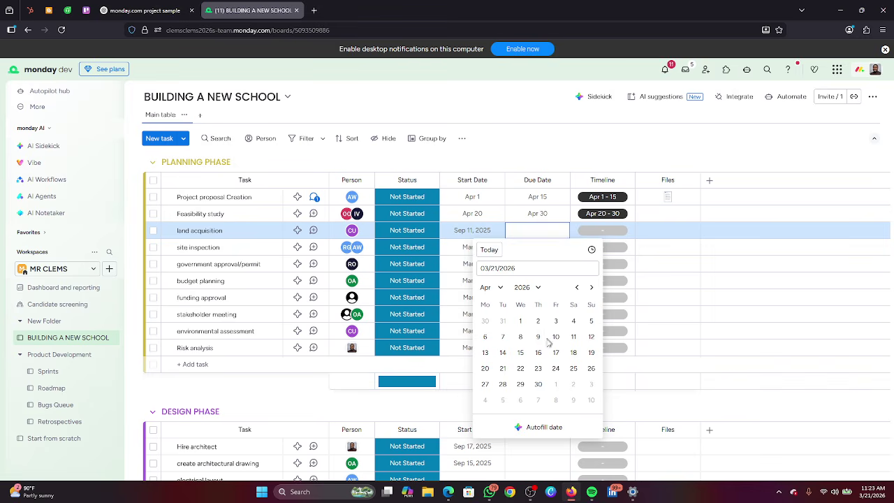
click(538, 336)
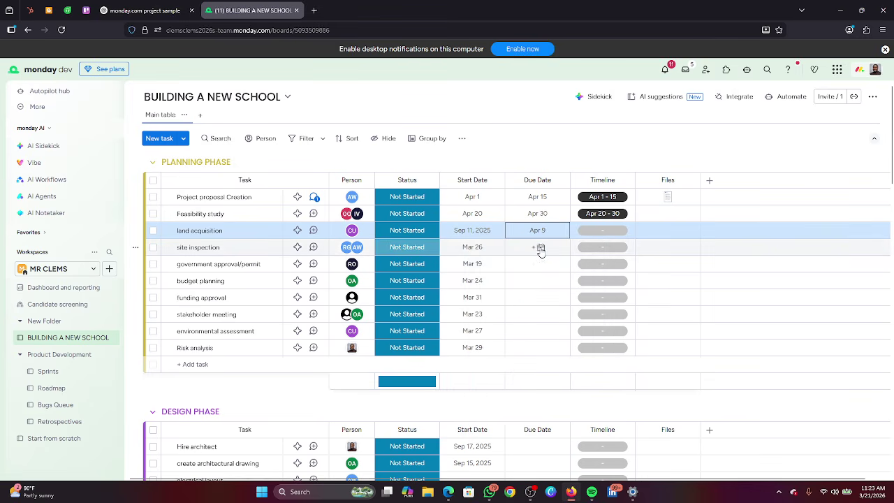
Set the due date of site inspection in the PLANNING PHASE group to Feb 25.
click(538, 247)
click(517, 338)
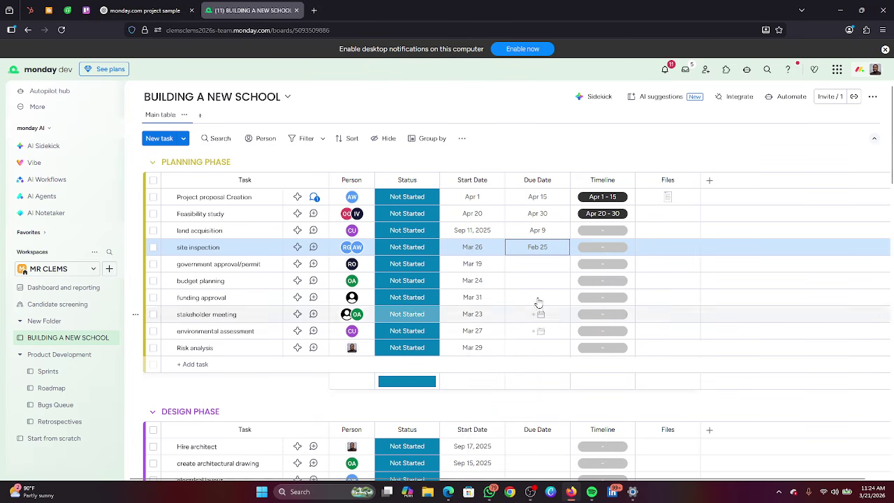
click(538, 264)
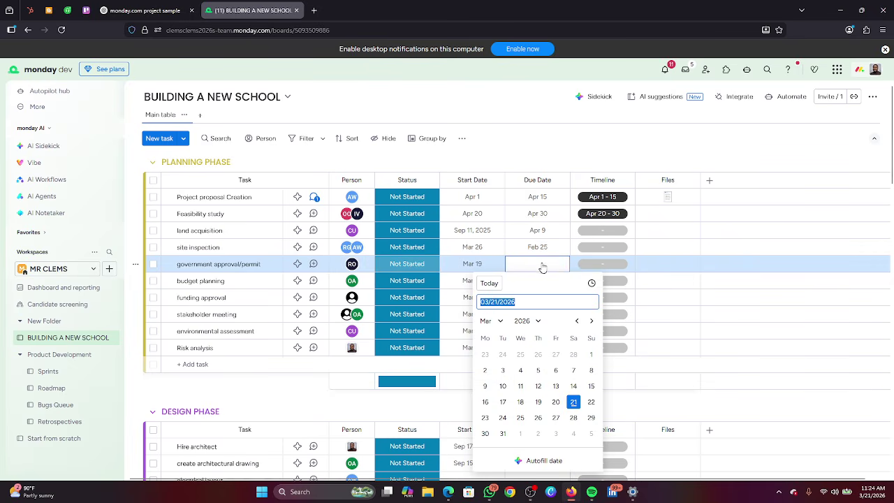
Change the due date of site inspection in the PLANNING PHASE group to Apr 10.
click(544, 249)
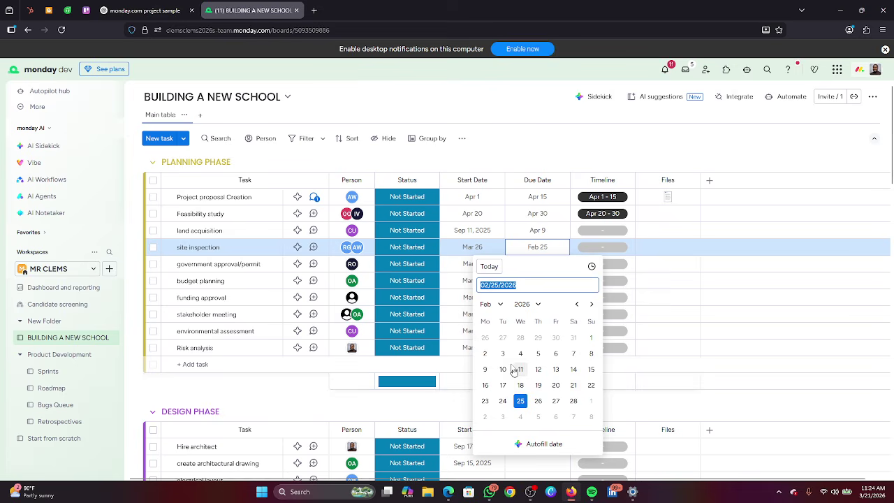
click(500, 305)
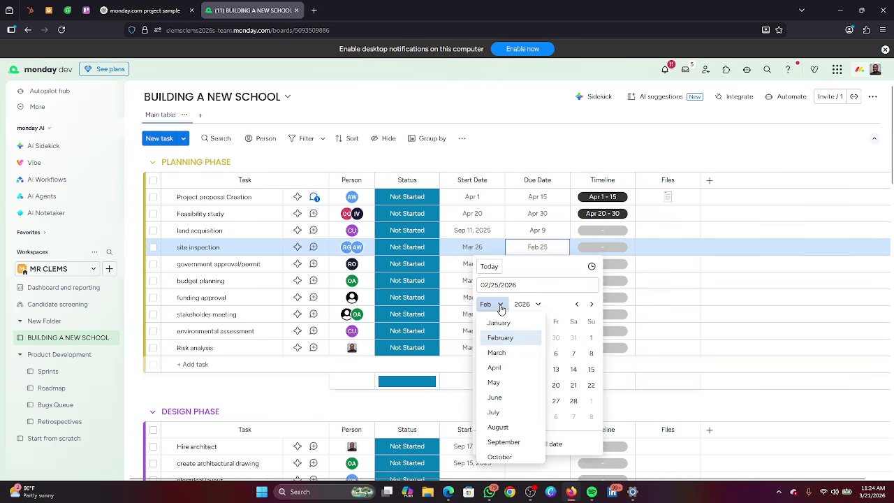
click(500, 368)
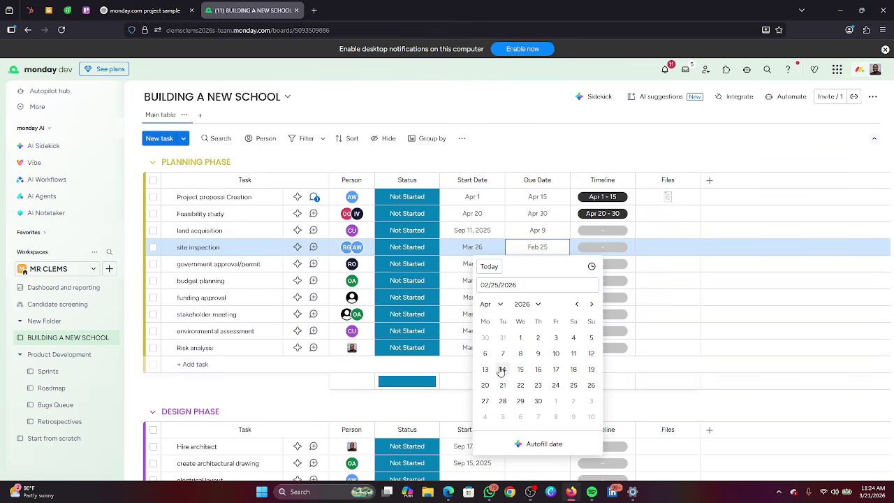
click(556, 353)
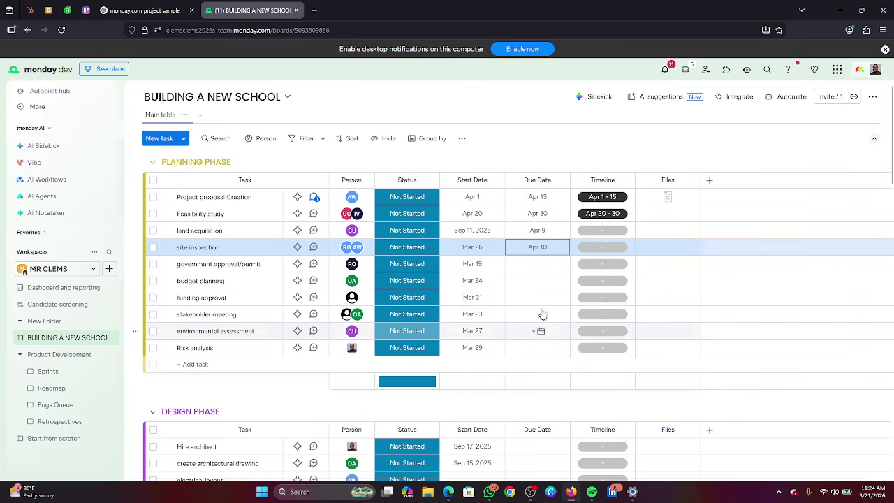
Set the due date of government approval/permit in the PLANNING PHASE group to Apr 23.
click(542, 266)
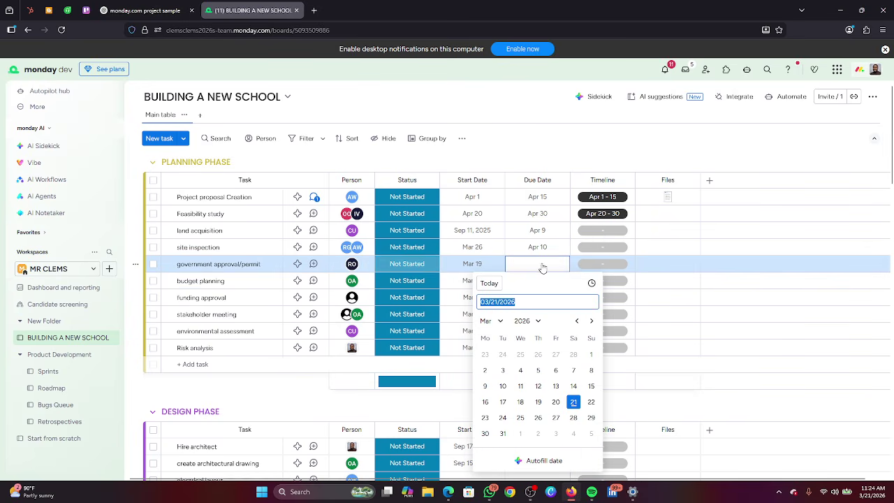
click(499, 324)
click(495, 368)
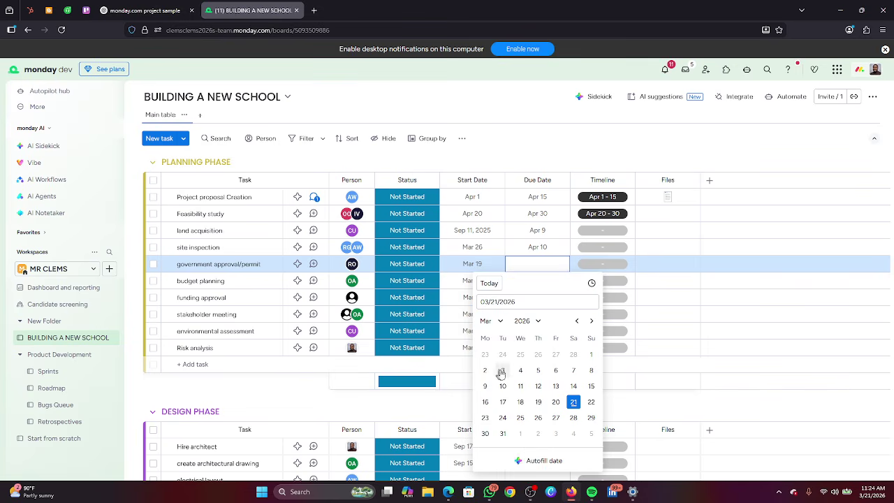
click(492, 322)
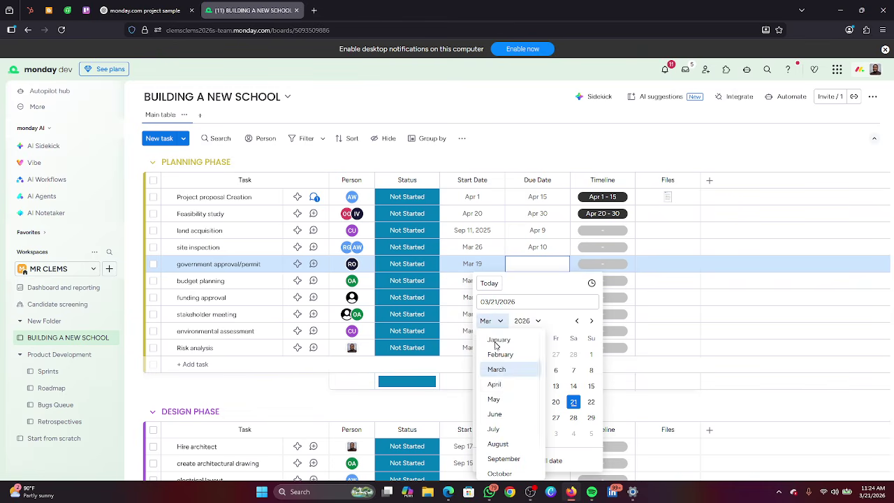
click(496, 384)
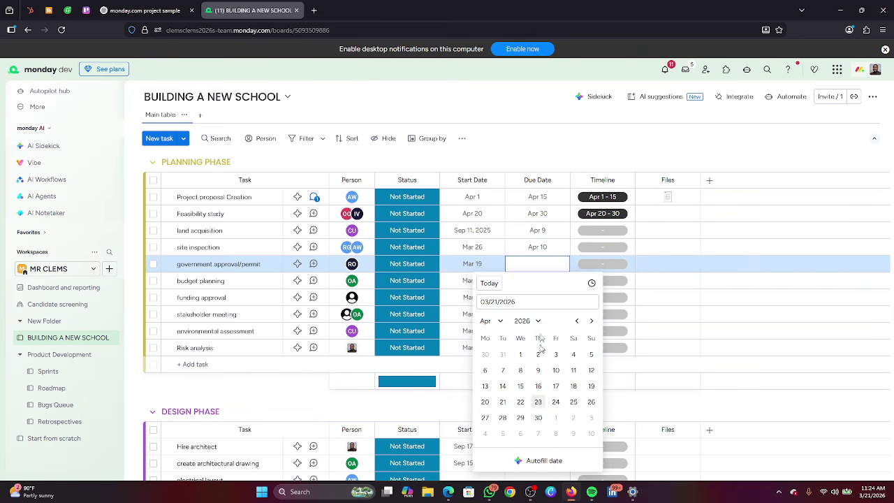
click(538, 402)
Set the due date of budget planning in the PLANNING PHASE group to Apr 29.
click(538, 280)
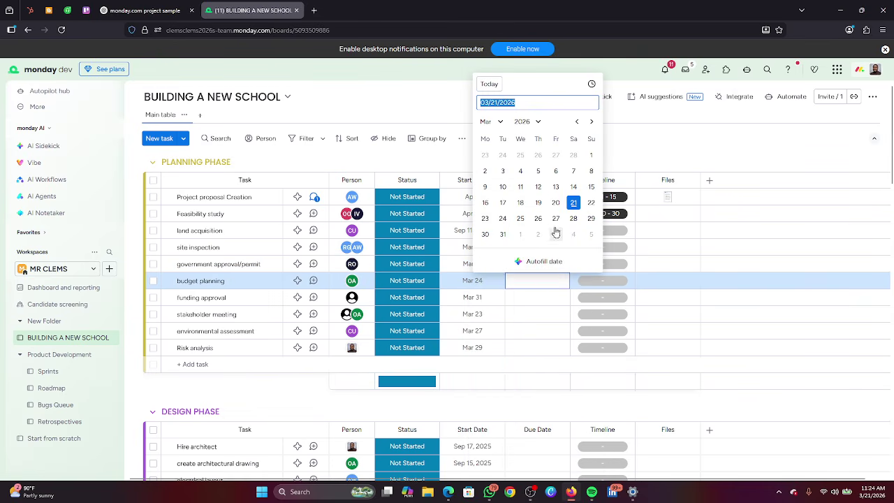
click(493, 121)
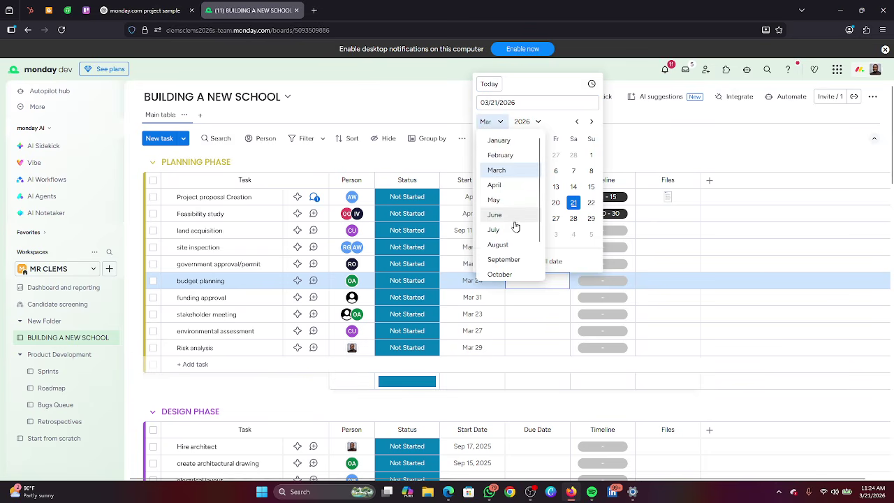
click(503, 185)
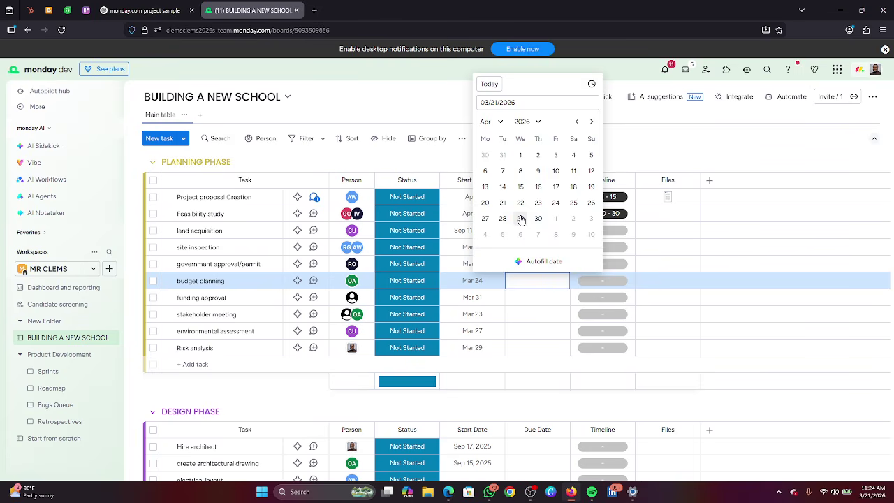
click(532, 263)
Set the due date of funding approval in the PLANNING PHASE group to May 20.
click(535, 296)
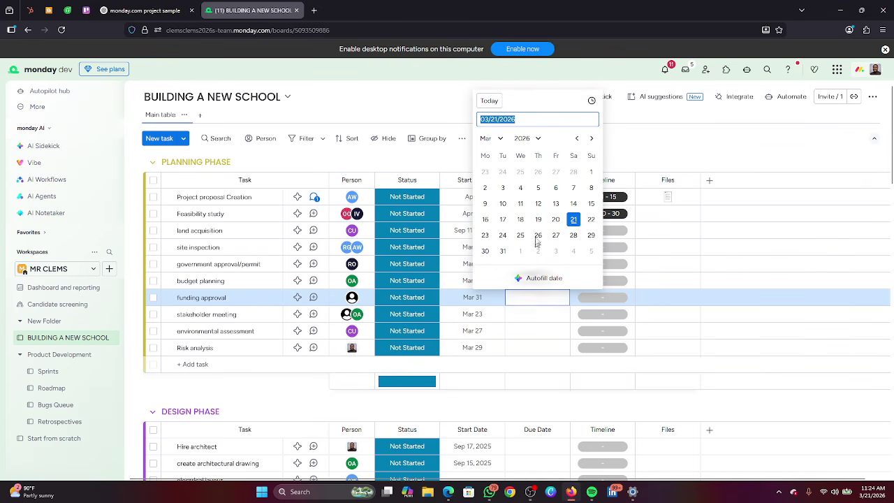
click(493, 140)
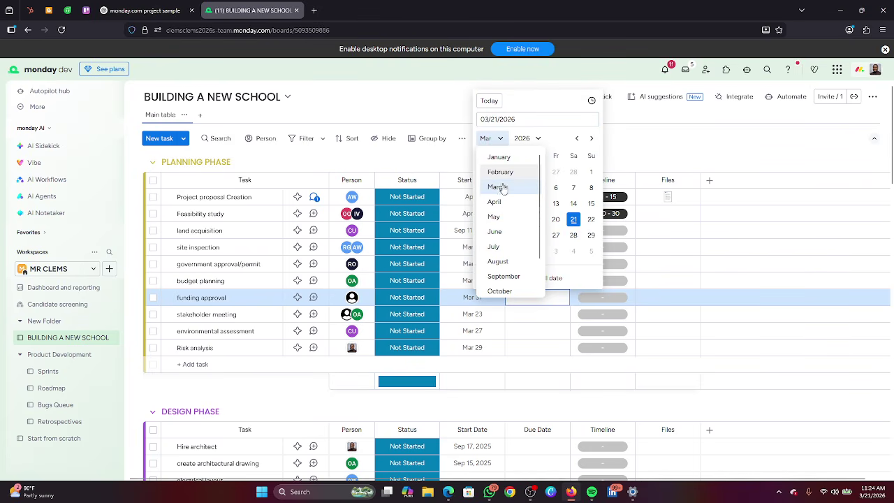
click(505, 216)
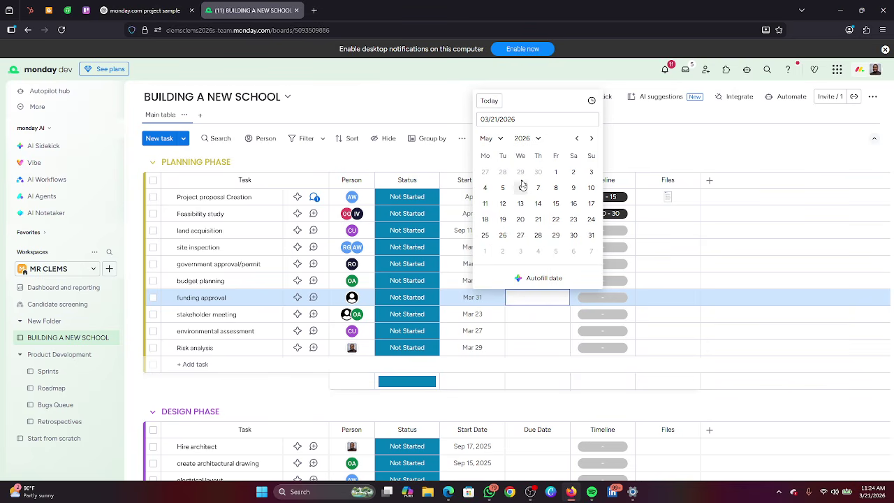
click(523, 219)
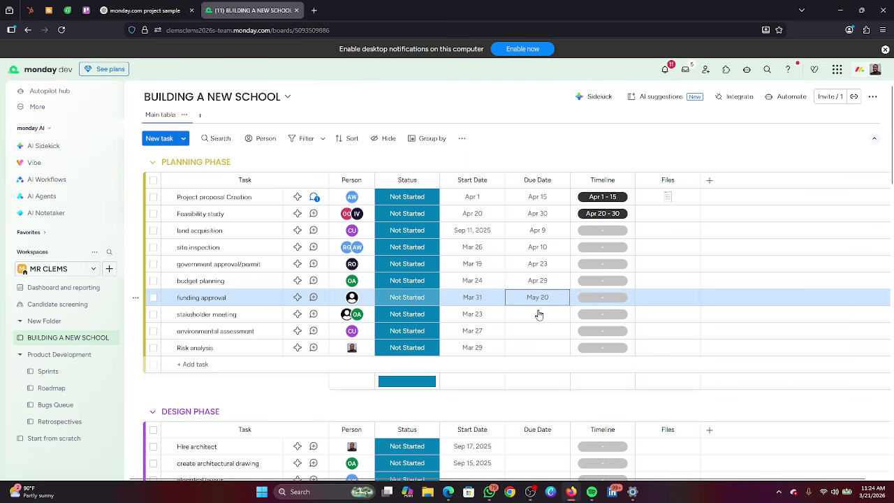
Open the due date of stakeholder meeting in the PLANNING PHASE group and switch its calendar to April 2026.
click(539, 315)
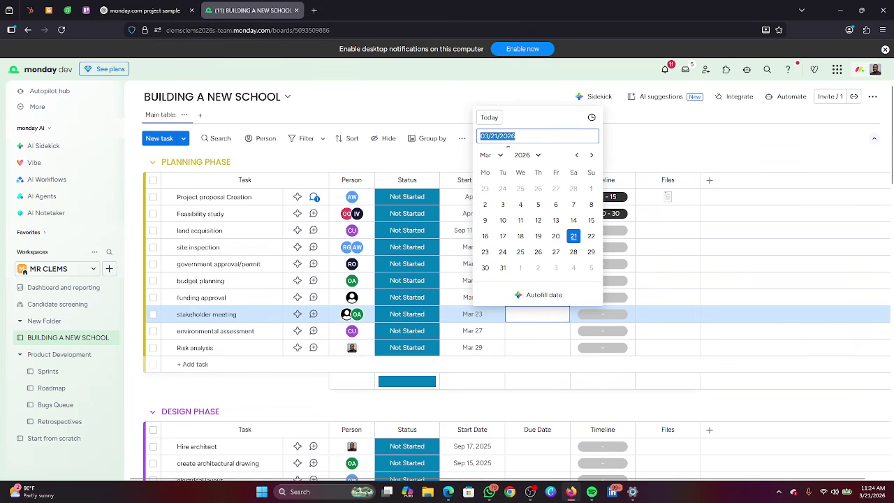
click(498, 154)
click(503, 218)
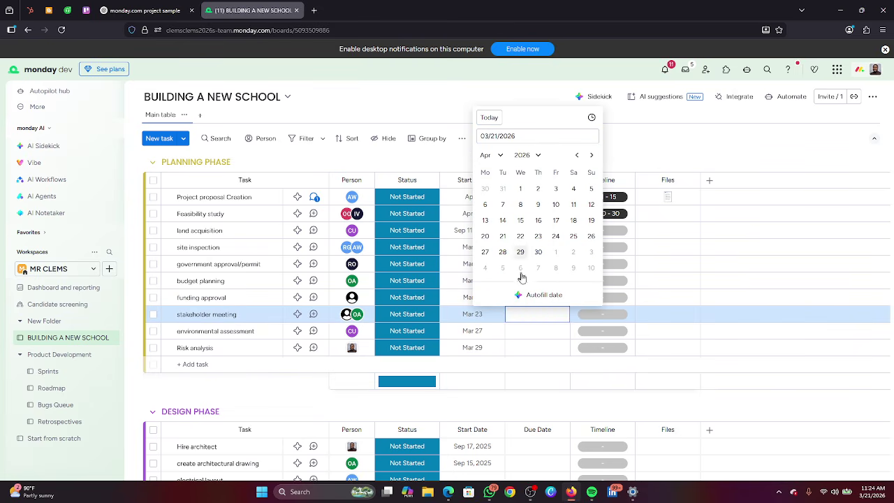
Set the due date of the stakeholder meeting to Apr 29 and of the environmental assessment to Apr 10, 2026.
click(521, 252)
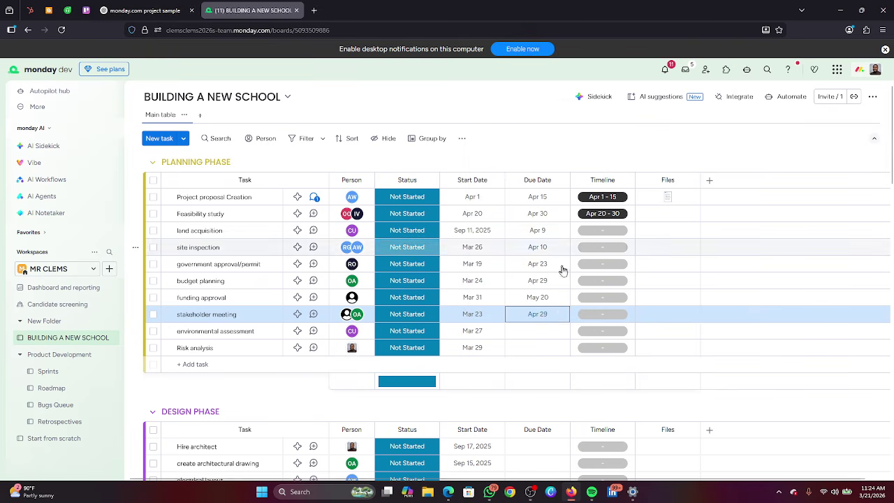
click(539, 331)
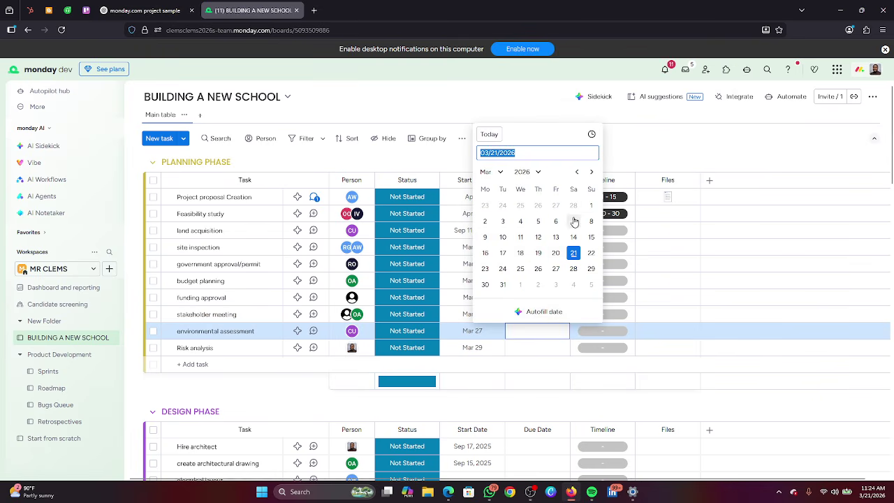
click(573, 221)
click(535, 334)
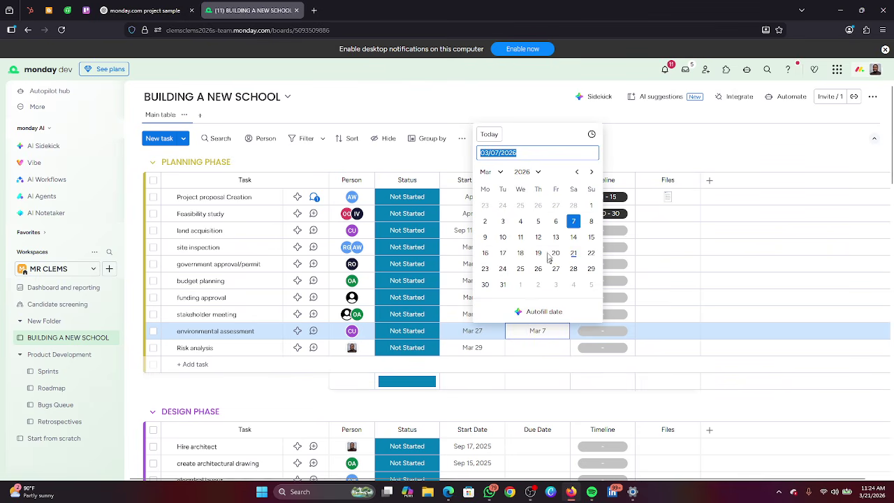
click(500, 172)
click(498, 235)
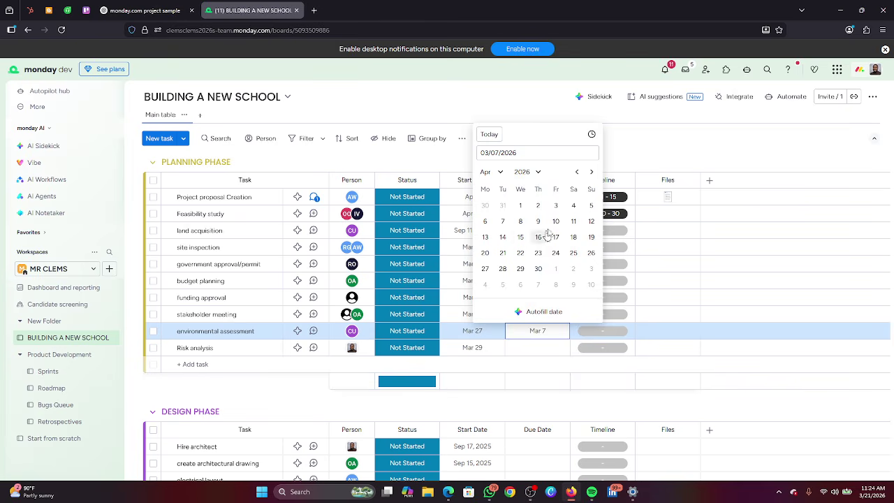
click(556, 220)
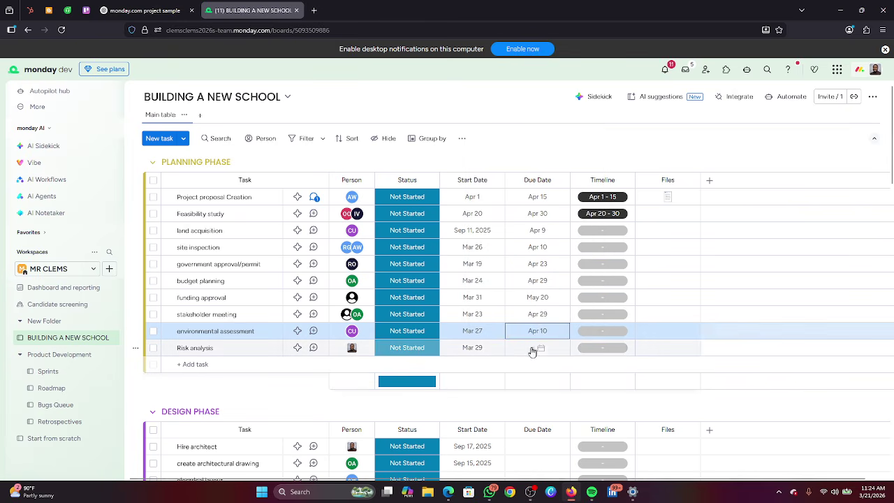
Change the due date of the funding approval task to Apr 15, 2026.
click(539, 299)
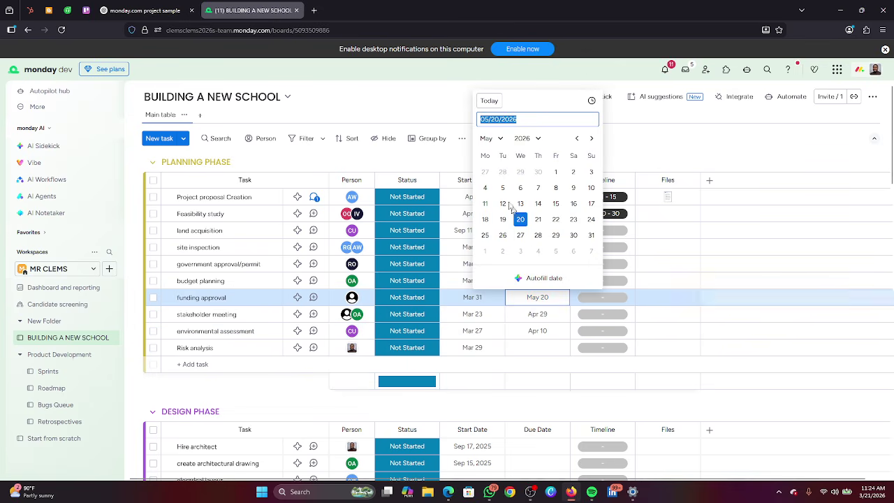
click(502, 140)
click(498, 207)
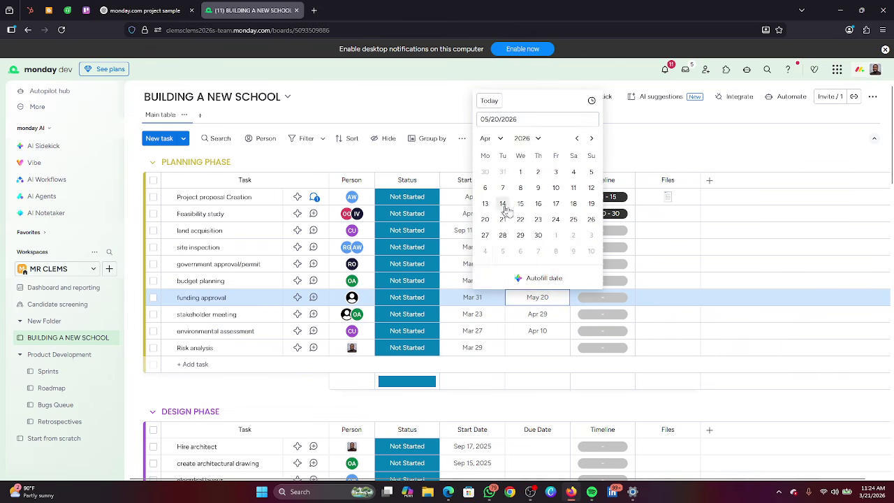
click(521, 203)
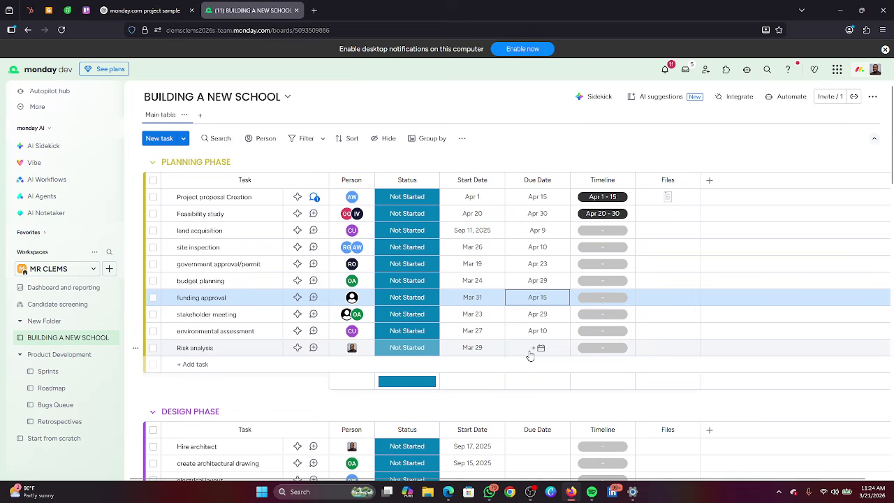
Set the due date of the Risk analysis task to Apr 29, 2026.
click(530, 351)
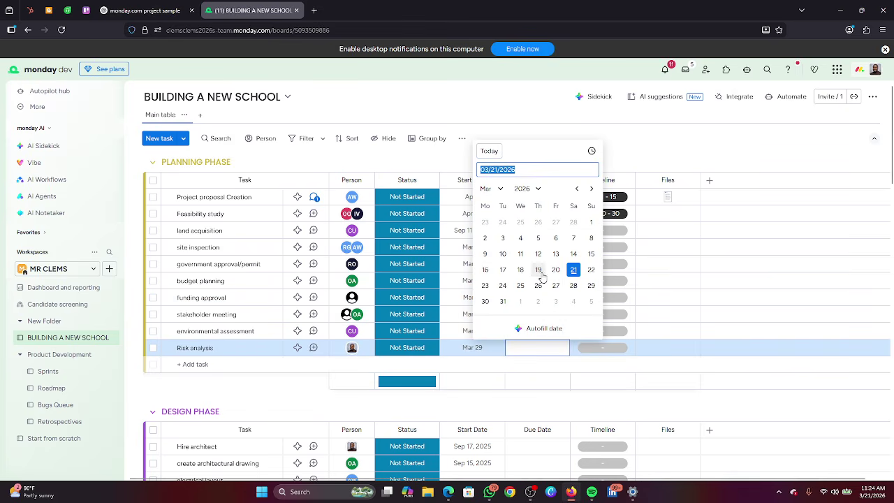
click(495, 189)
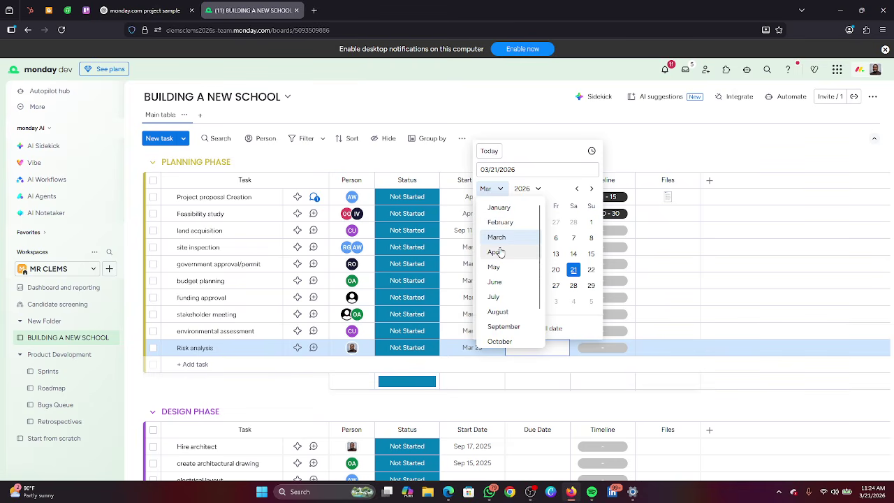
click(500, 253)
click(521, 285)
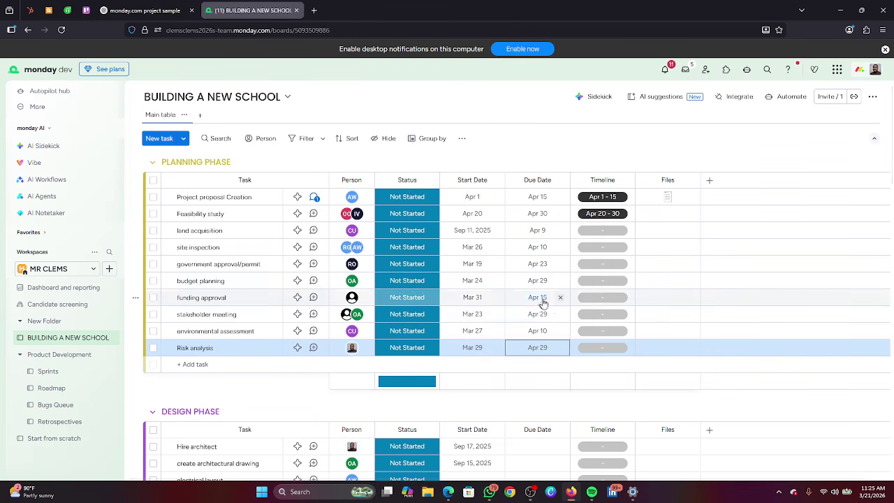
Change the start date of the land acquisition task to Apr 1, 2025.
click(615, 232)
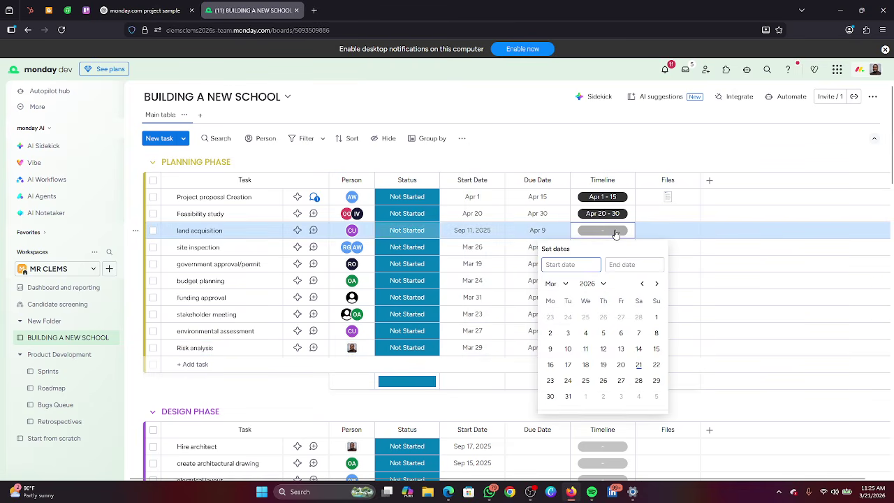
click(473, 230)
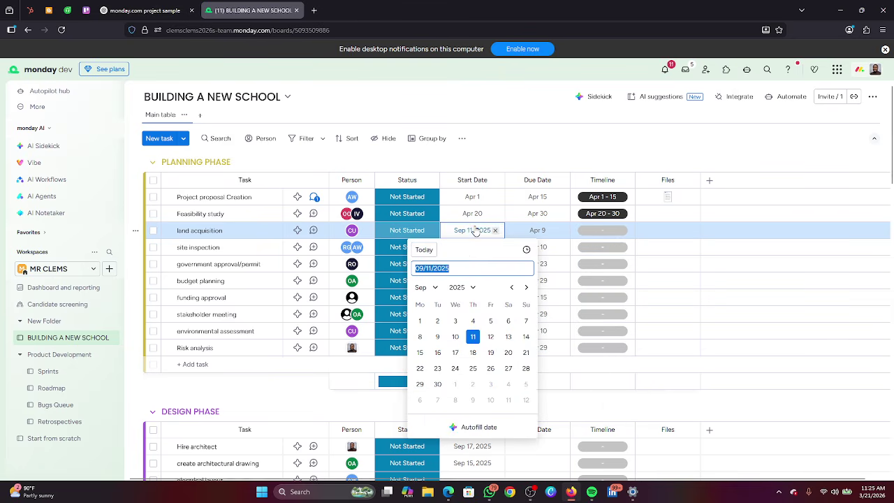
click(433, 289)
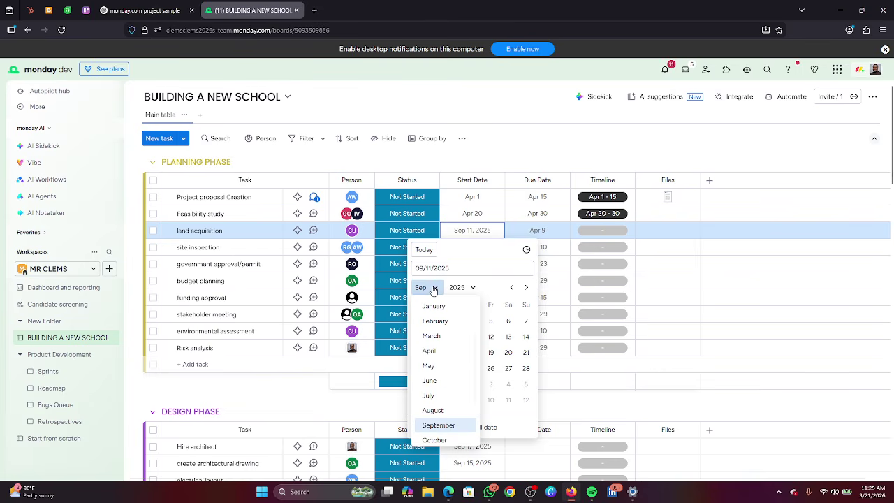
click(442, 351)
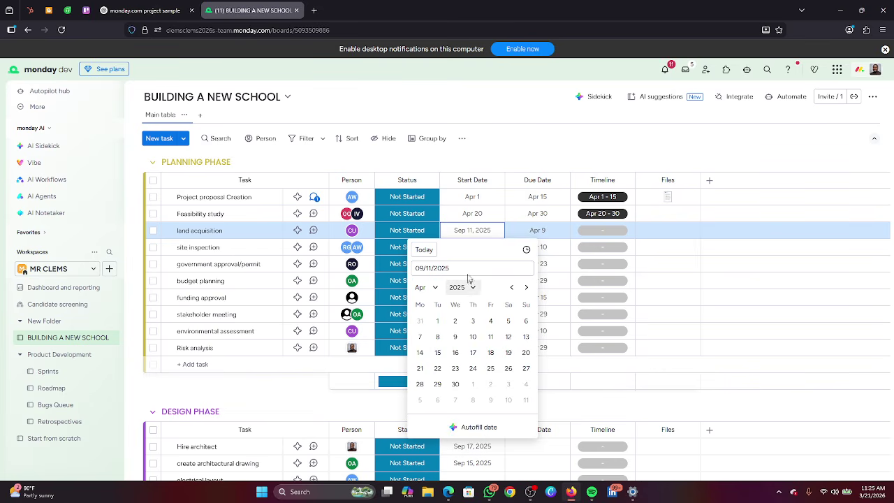
click(437, 320)
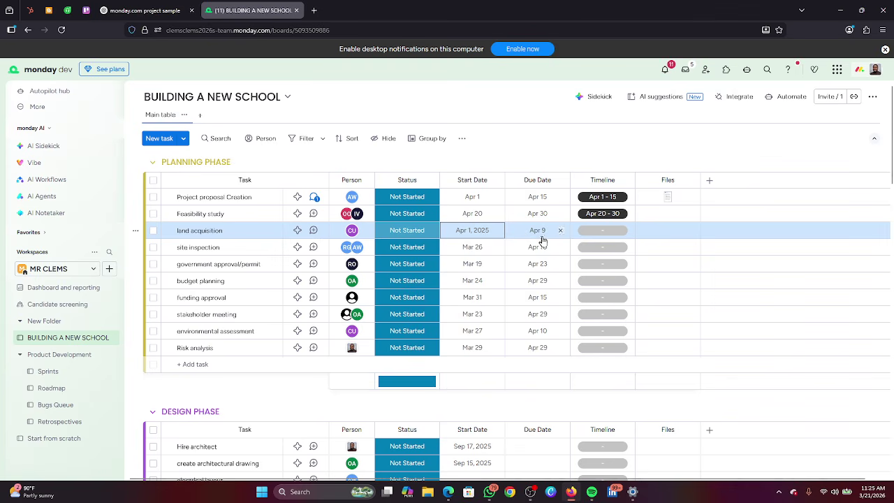
Try to switch the year of the land acquisition start date to 2026.
click(482, 235)
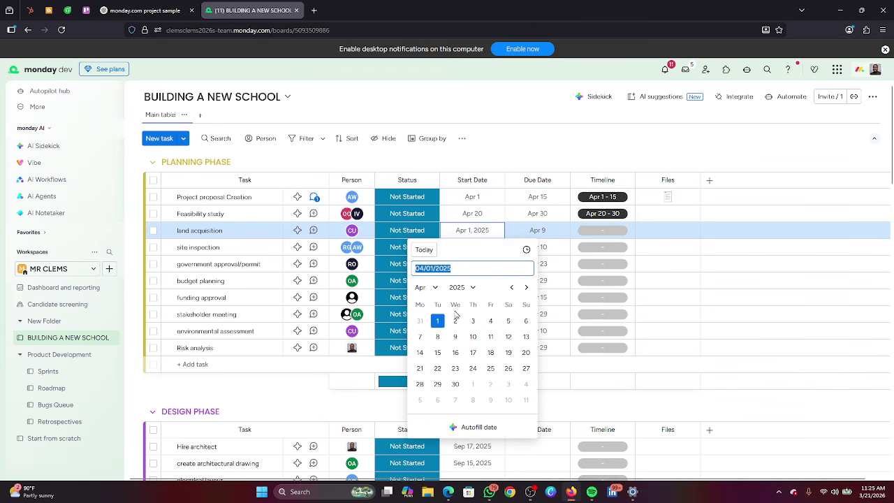
click(464, 288)
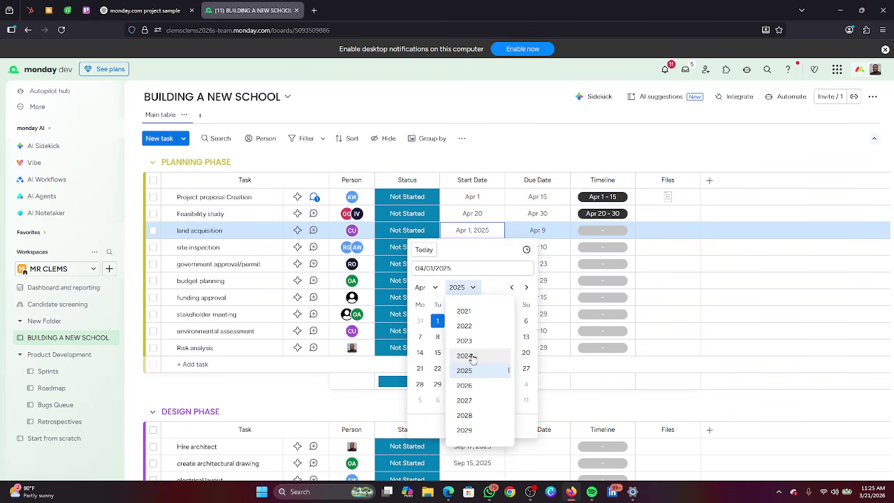
click(472, 385)
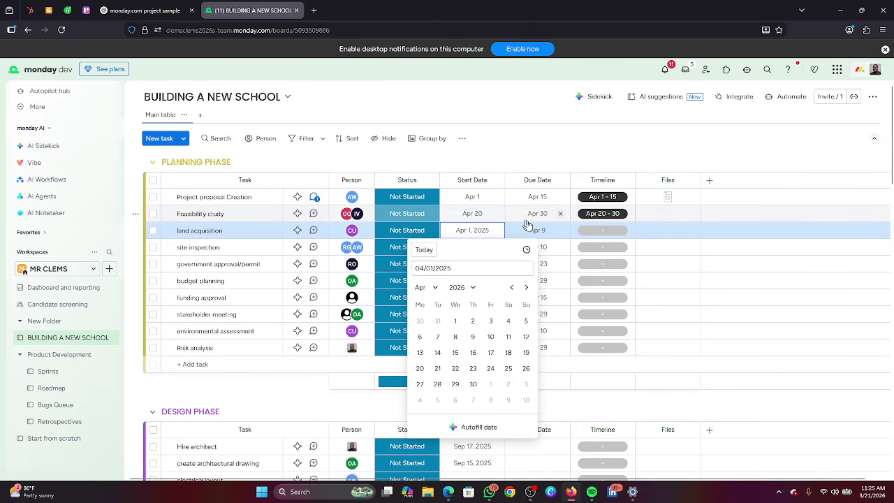
Set the land acquisition due date to Apr 10, 2026 and its timeline to Apr 1 through Apr 10, 2026.
click(551, 235)
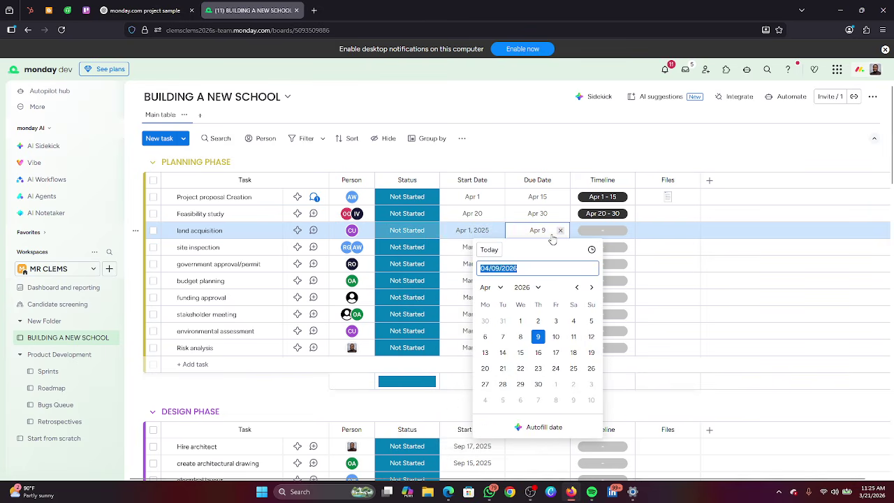
click(553, 339)
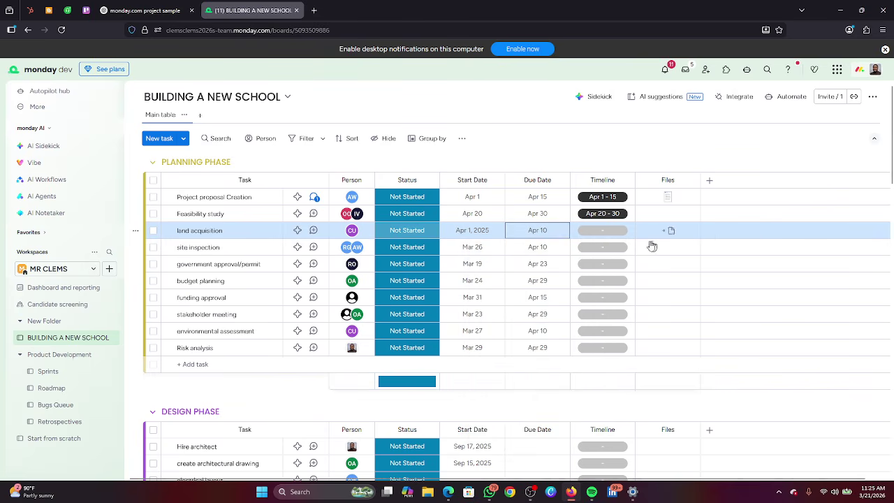
click(599, 231)
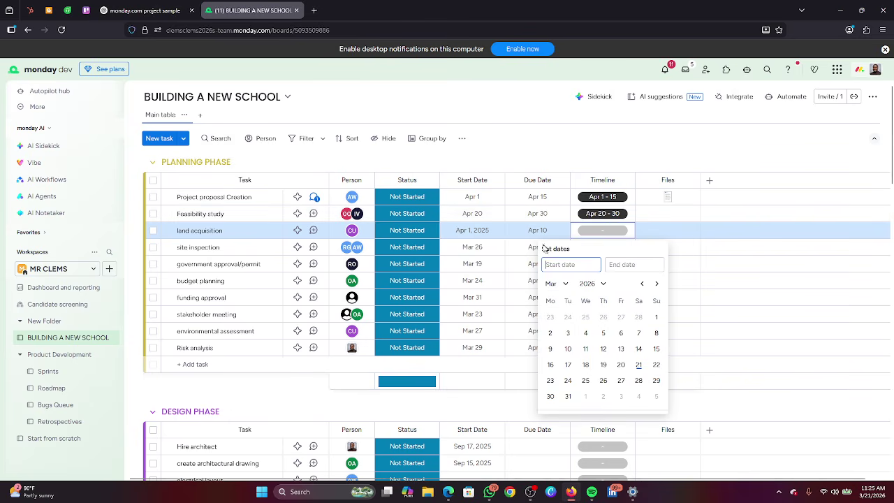
click(563, 283)
click(571, 347)
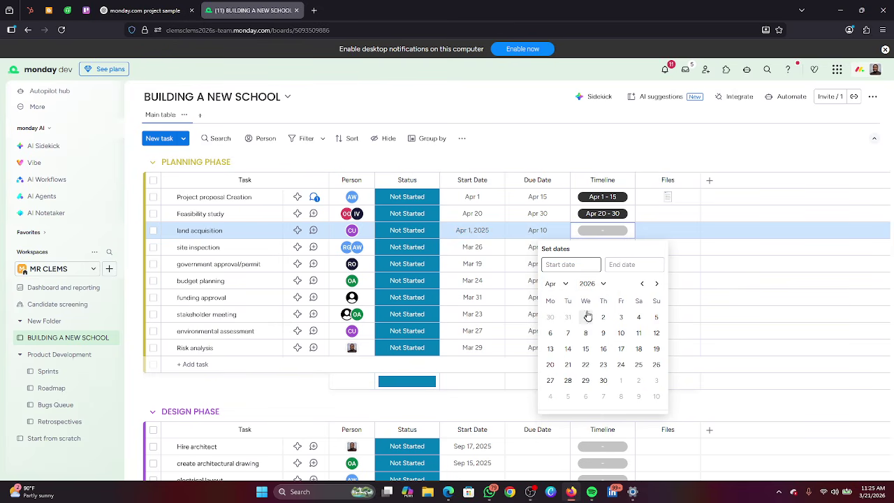
click(586, 319)
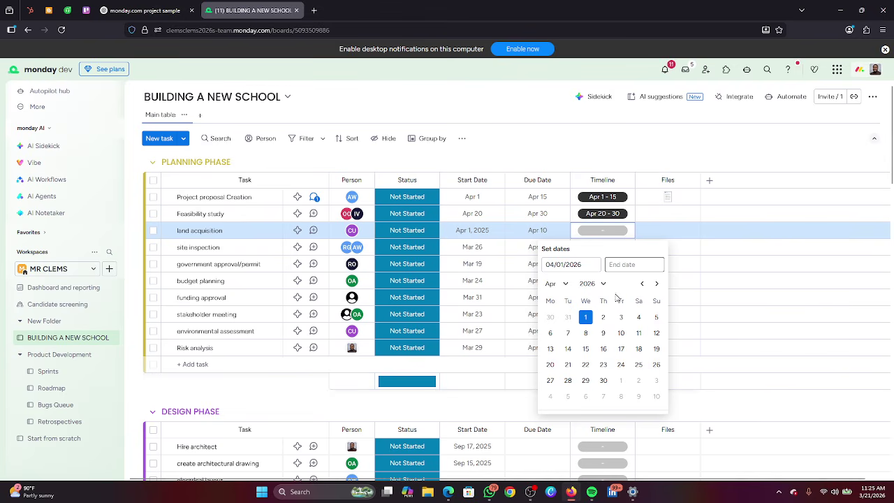
click(621, 333)
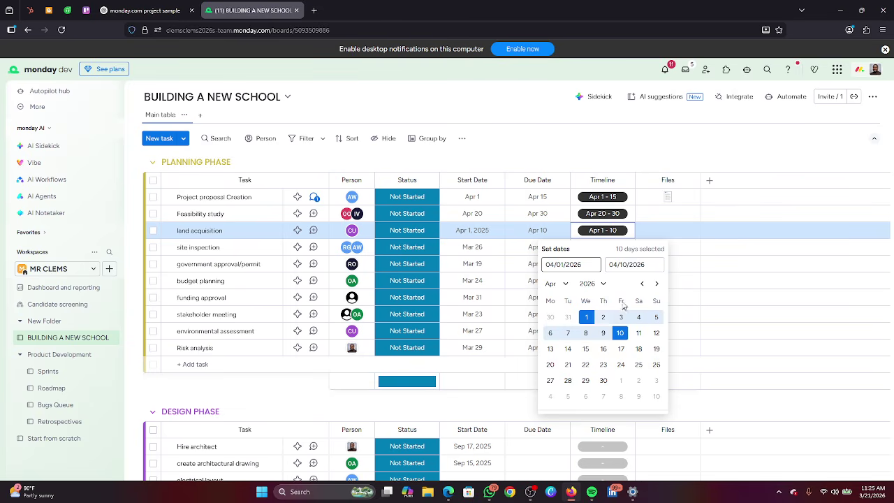
click(684, 251)
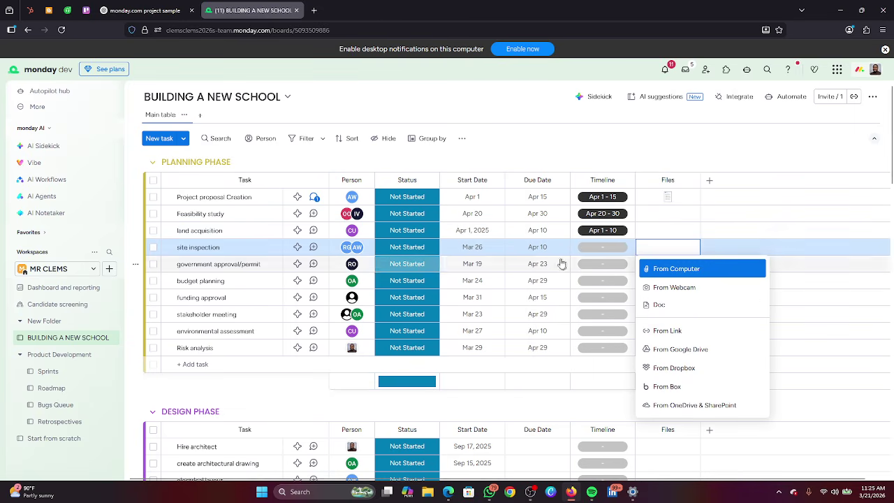
Set the timeline of the site inspection task from Mar 26 to Apr 10, 2026, matching its start and due dates.
click(597, 252)
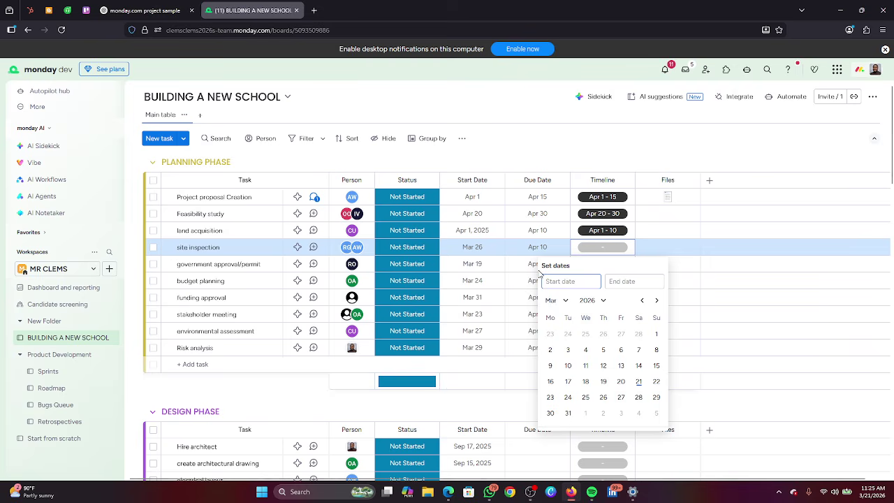
click(488, 248)
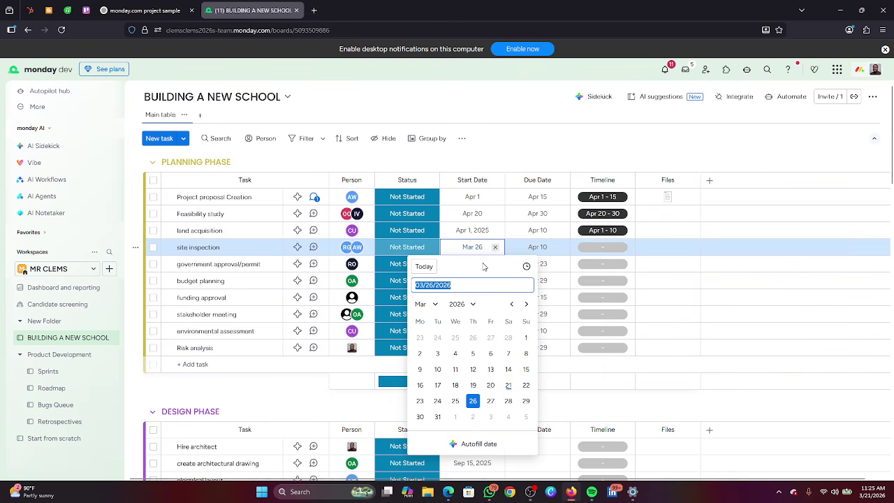
click(482, 255)
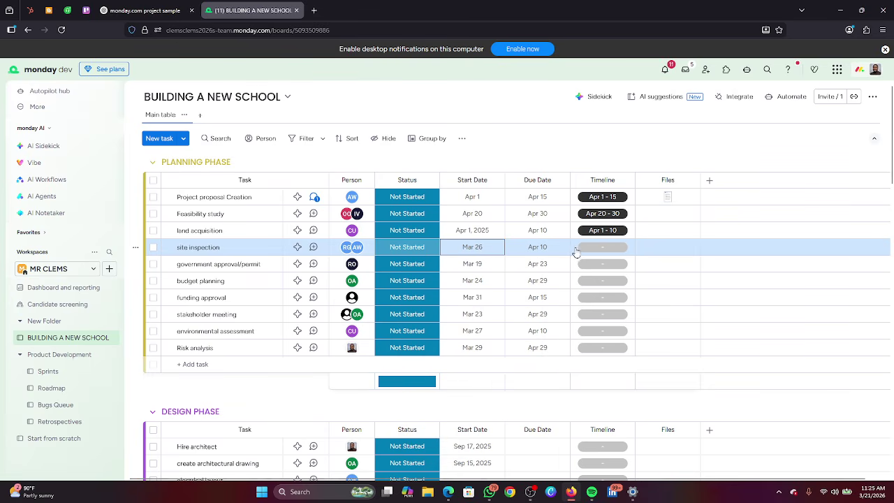
click(592, 255)
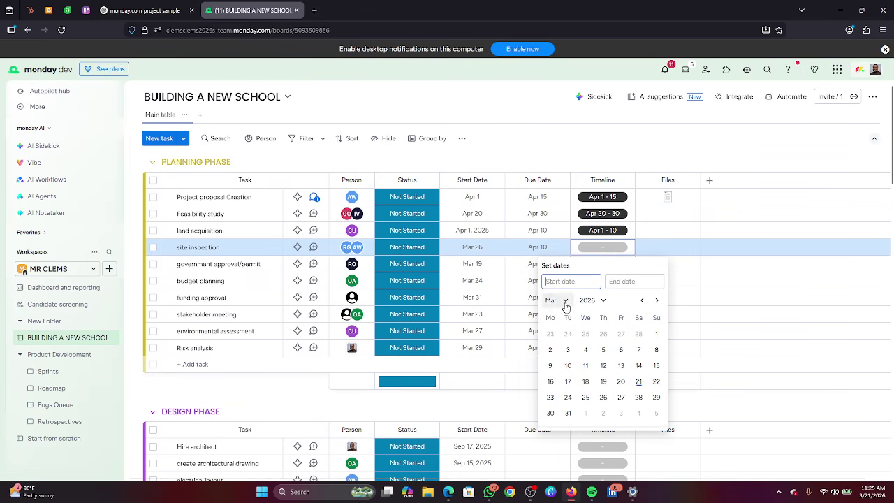
click(603, 398)
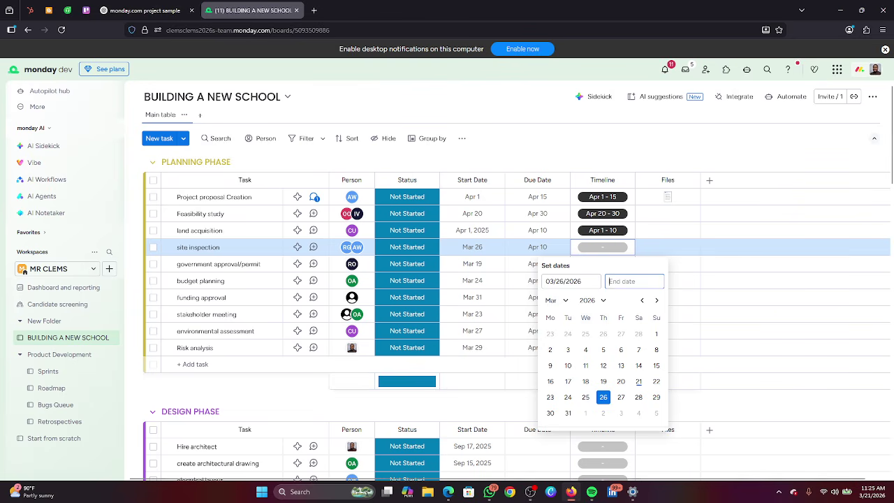
click(566, 300)
click(564, 366)
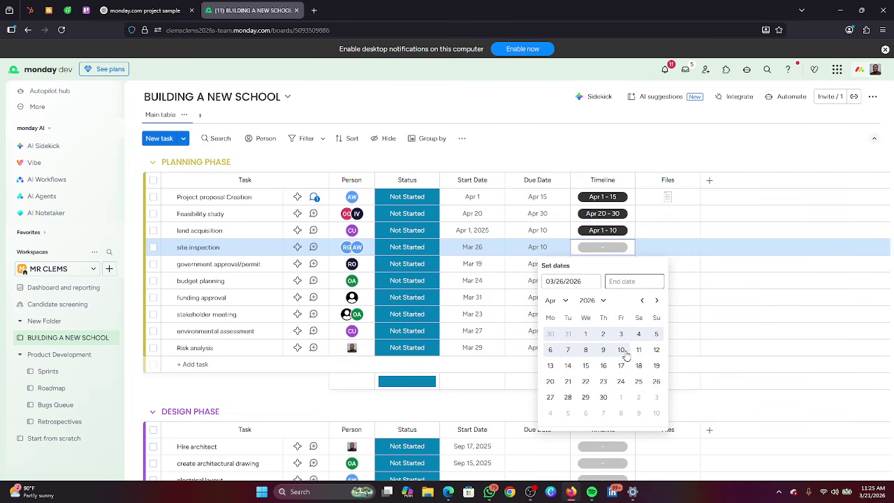
click(620, 349)
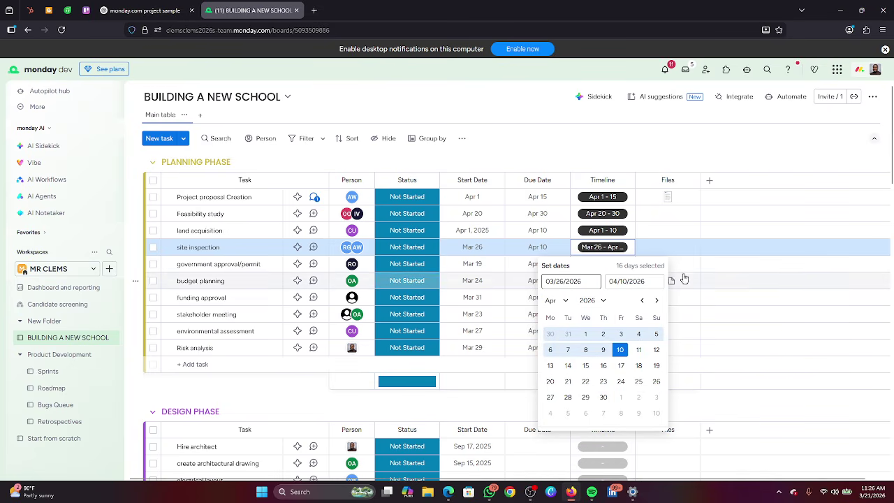
click(707, 261)
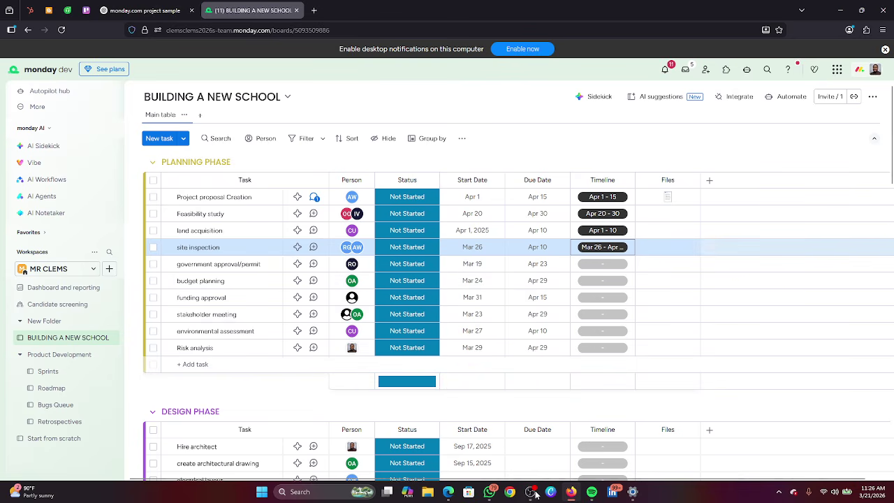
Switch to the browser window with the Google Meet call to view the meeting and its chat.
mouse_move(452, 494)
click(395, 453)
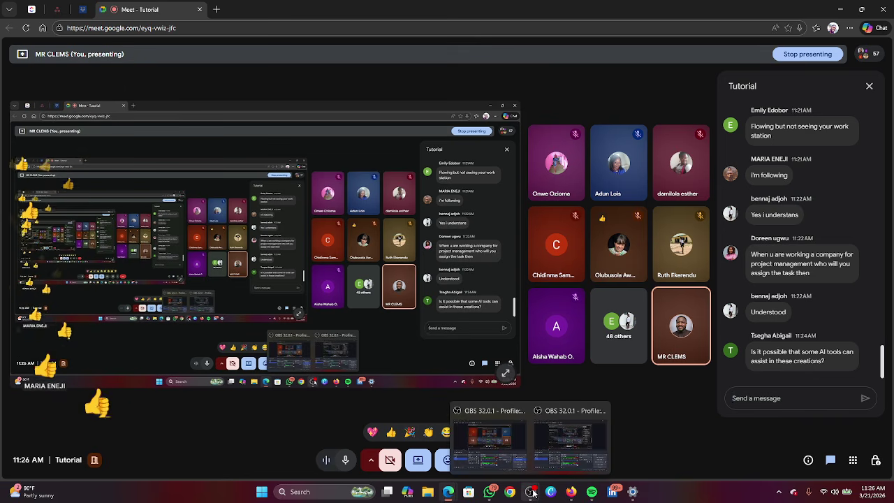
Switch back to the BUILDING A NEW SCHOOL board and set the government approval/permit start date to Mar 26, 2026.
mouse_move(571, 491)
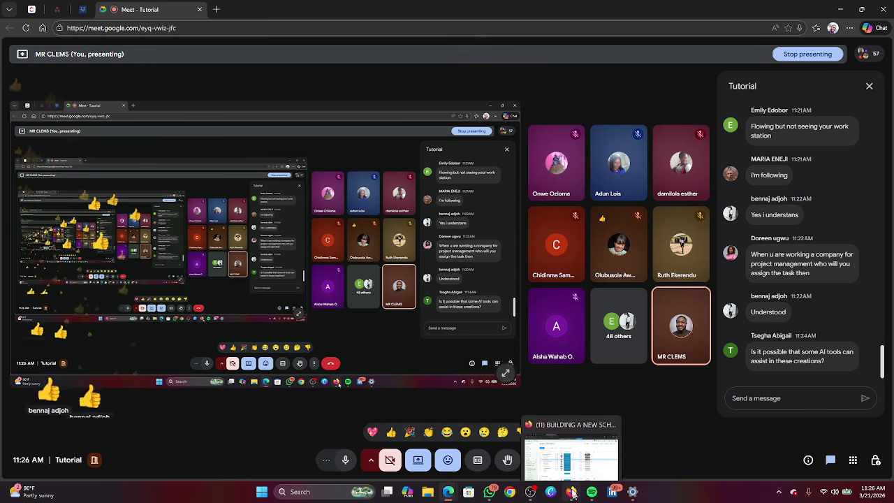
click(570, 471)
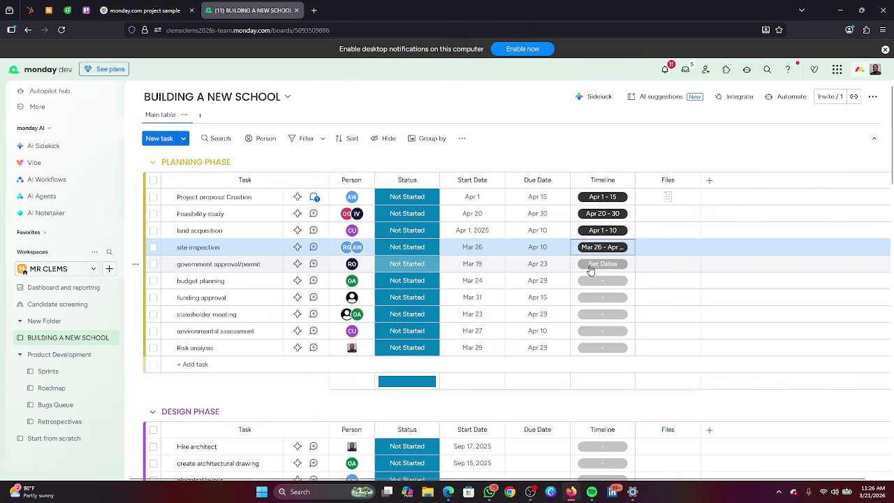
click(482, 270)
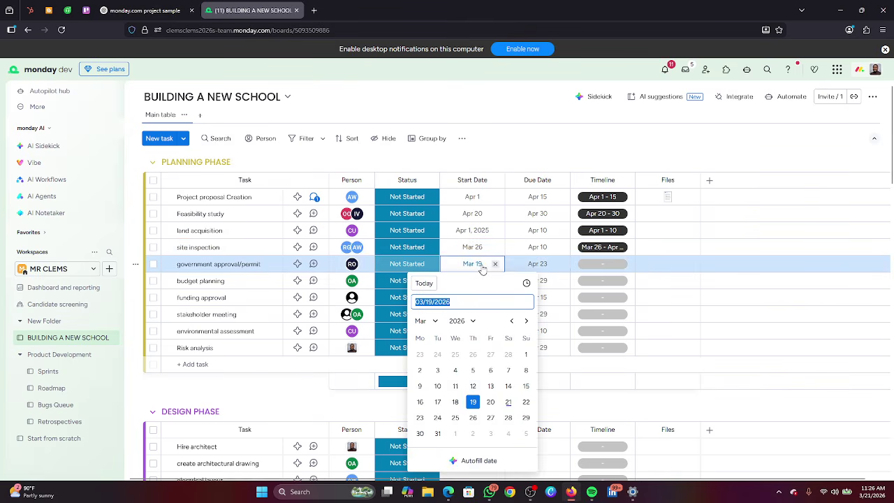
click(472, 417)
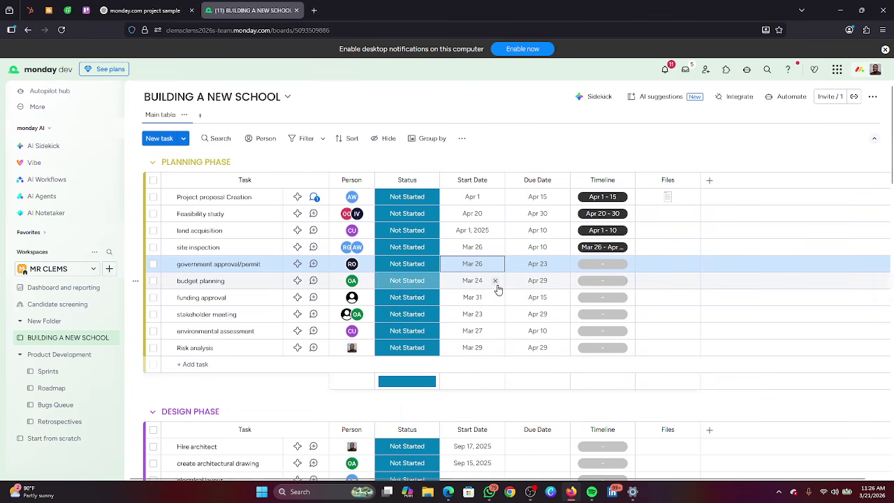
Set the timeline of the government approval/permit task from Mar 26 to Apr 23, 2026.
click(580, 267)
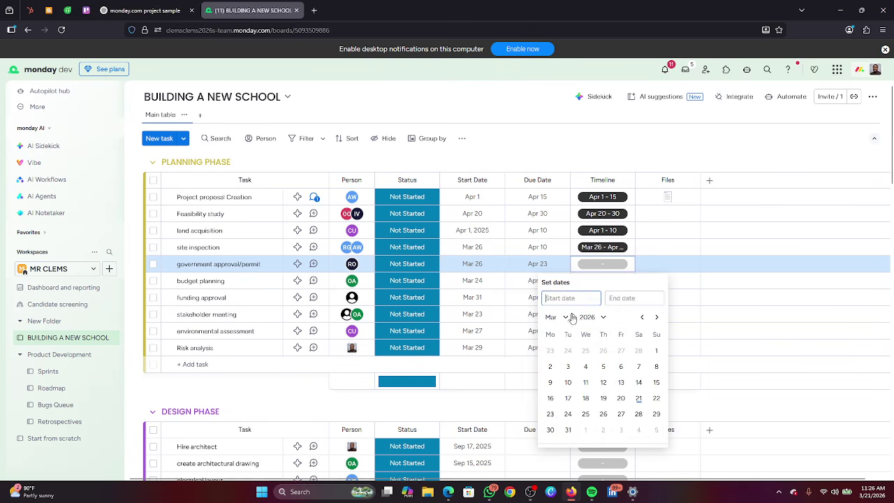
click(603, 414)
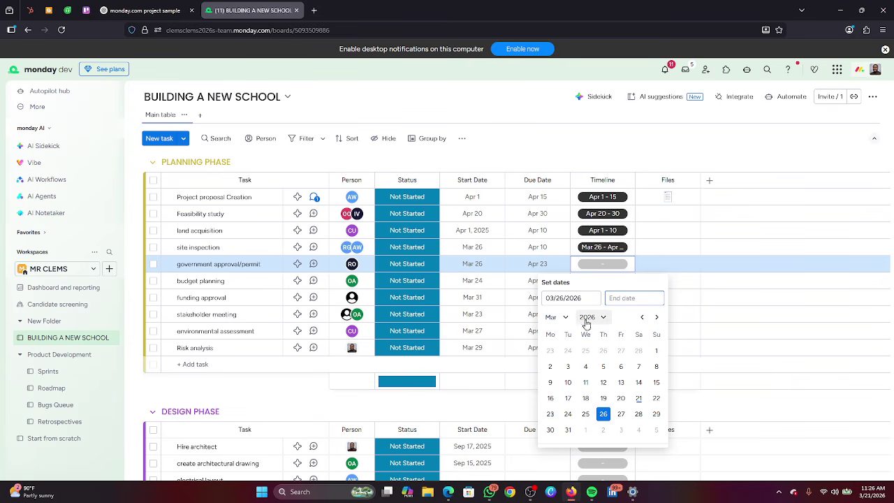
click(558, 317)
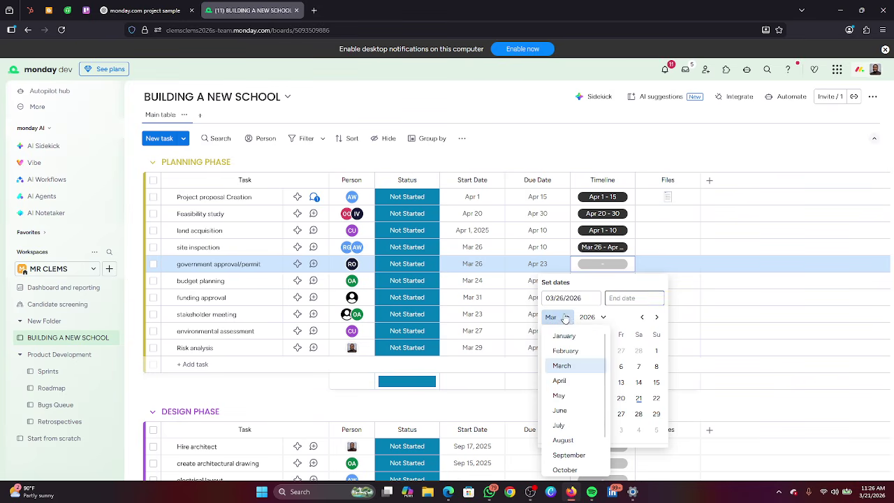
click(574, 382)
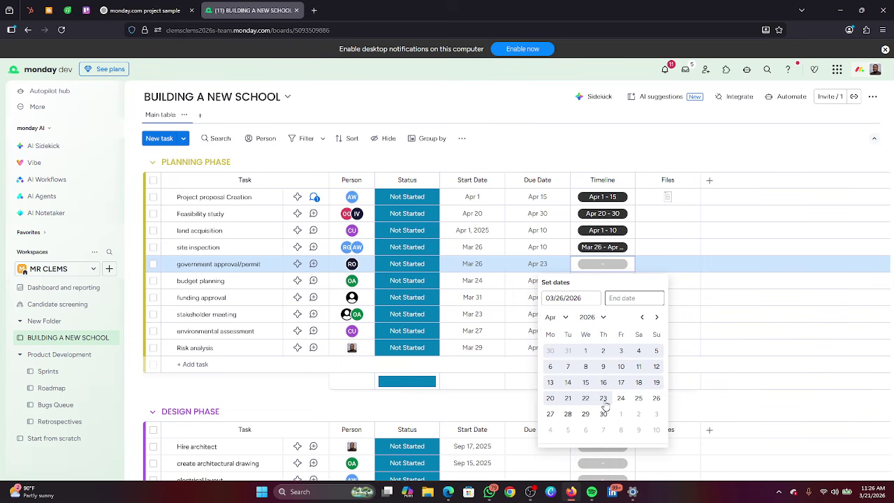
click(604, 400)
click(689, 296)
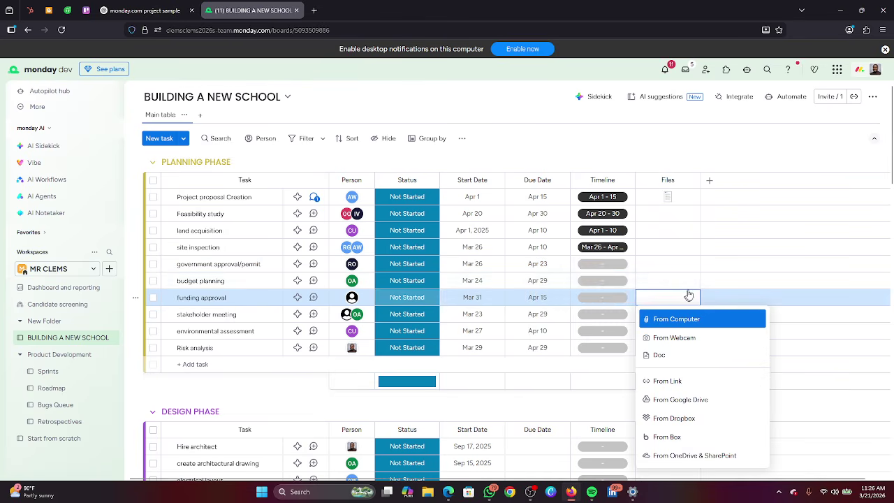
Set the timeline of the budget planning task from Mar 24 to Apr 29, 2026.
click(602, 280)
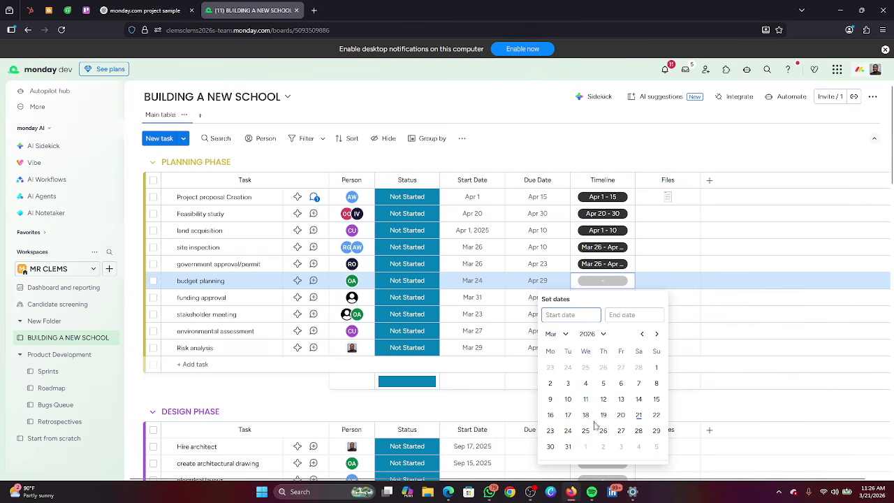
click(568, 430)
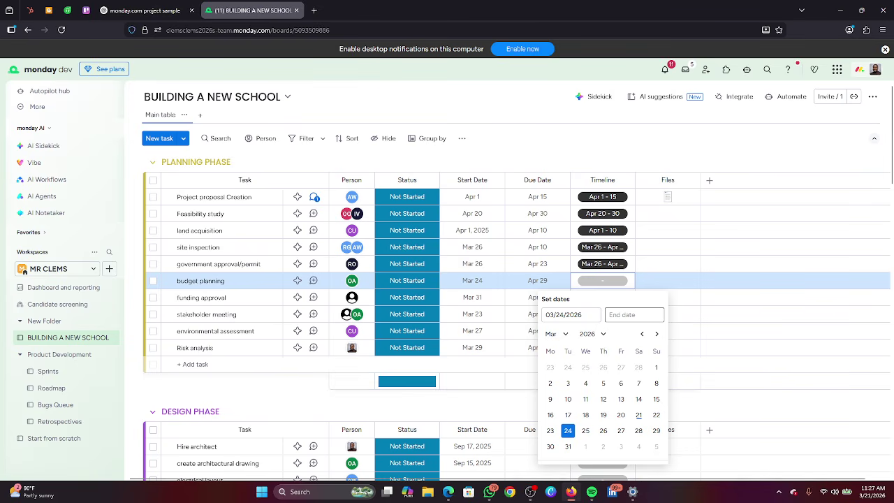
click(566, 334)
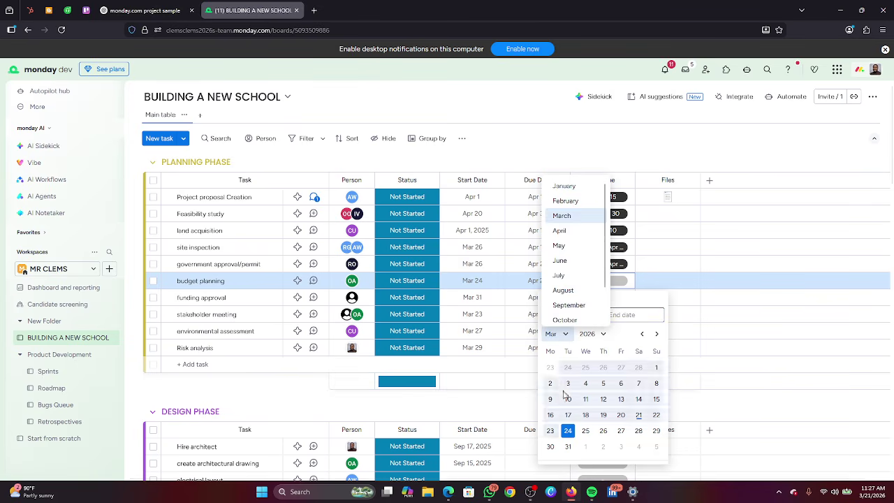
click(560, 231)
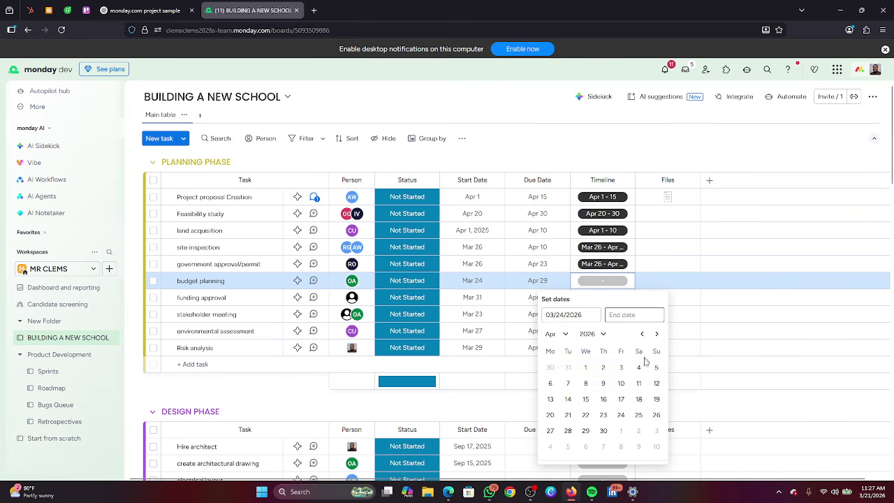
click(586, 431)
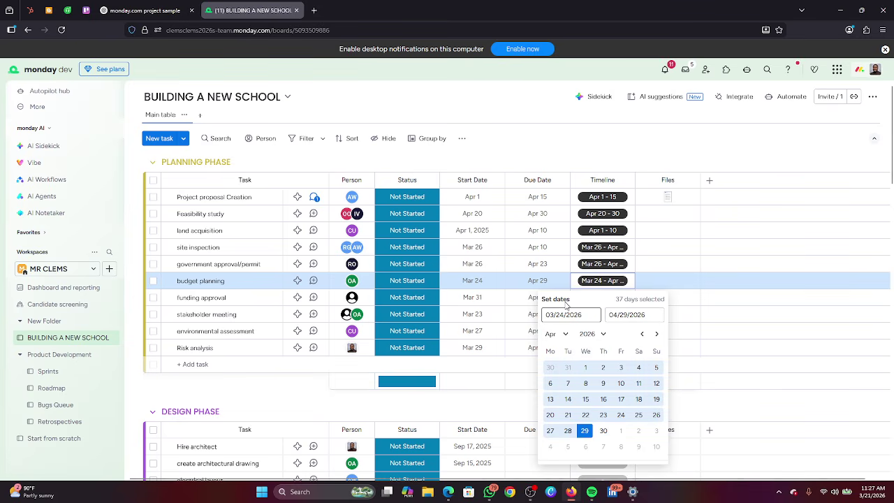
click(688, 301)
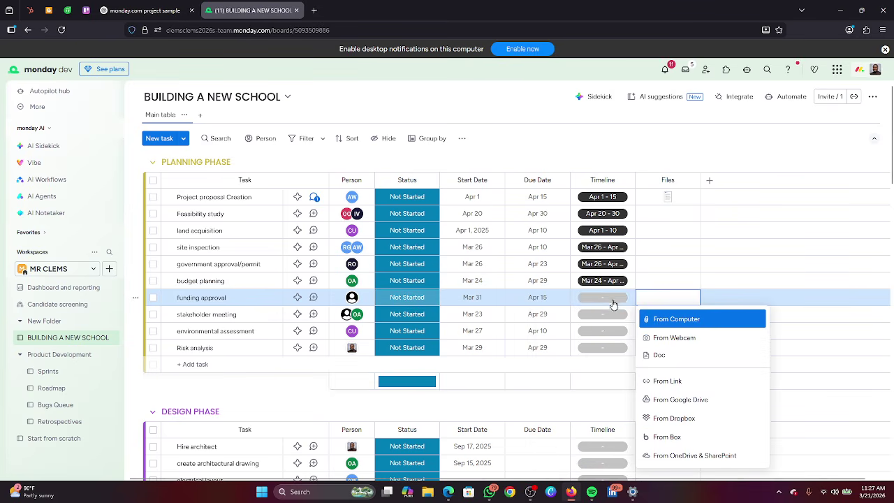
Set the timeline of the funding approval task from Mar 31 to Apr 15, 2026.
click(613, 305)
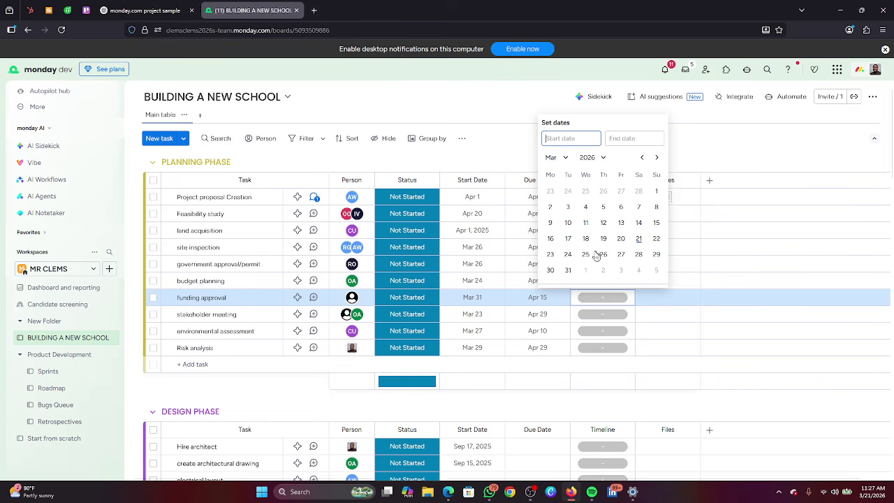
click(573, 270)
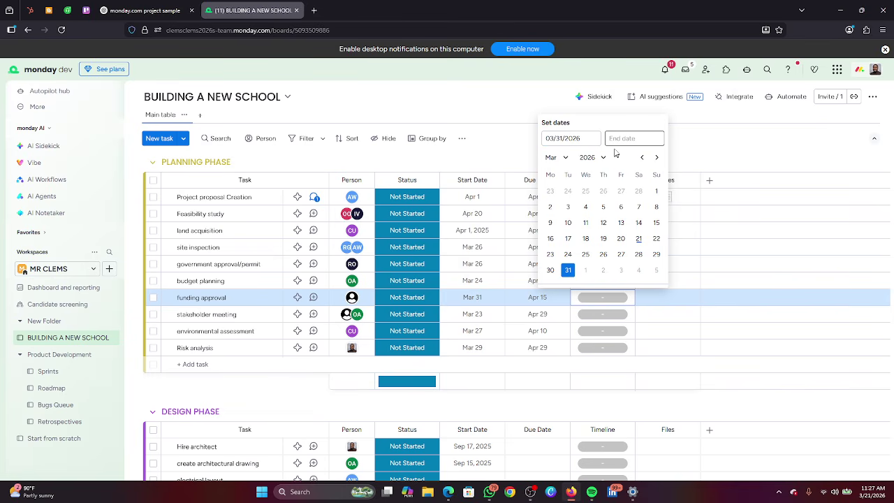
click(567, 160)
click(568, 222)
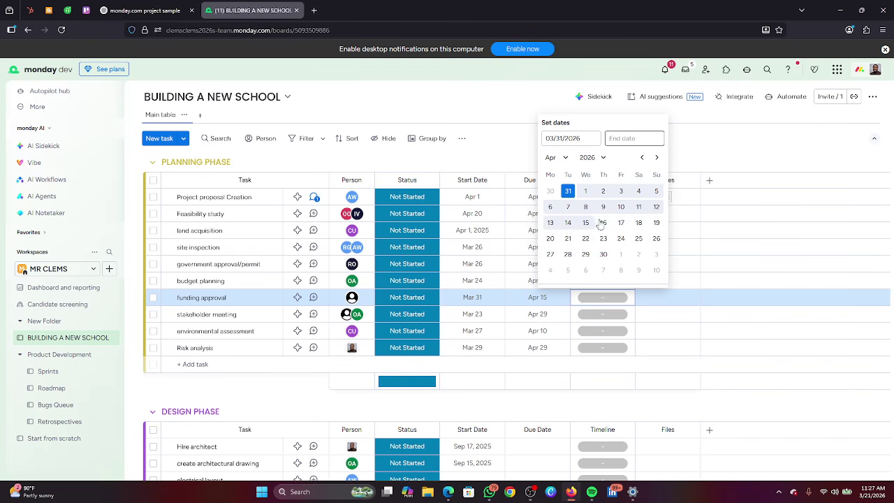
click(587, 222)
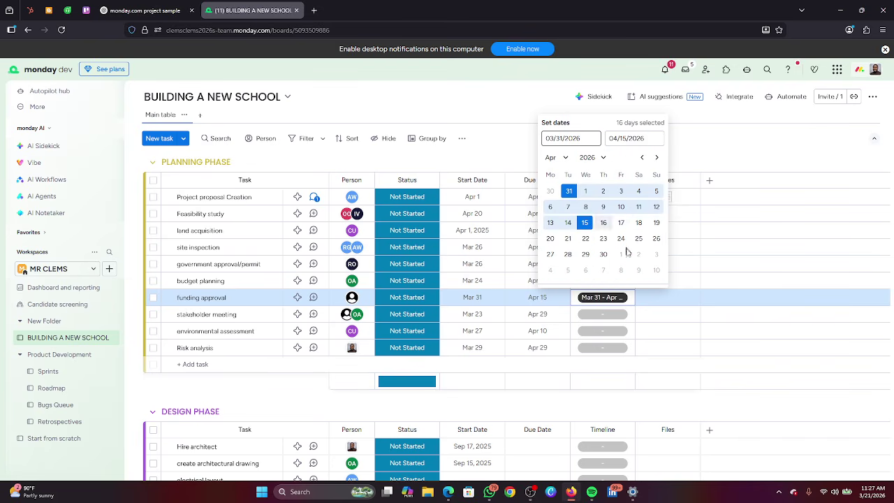
click(702, 144)
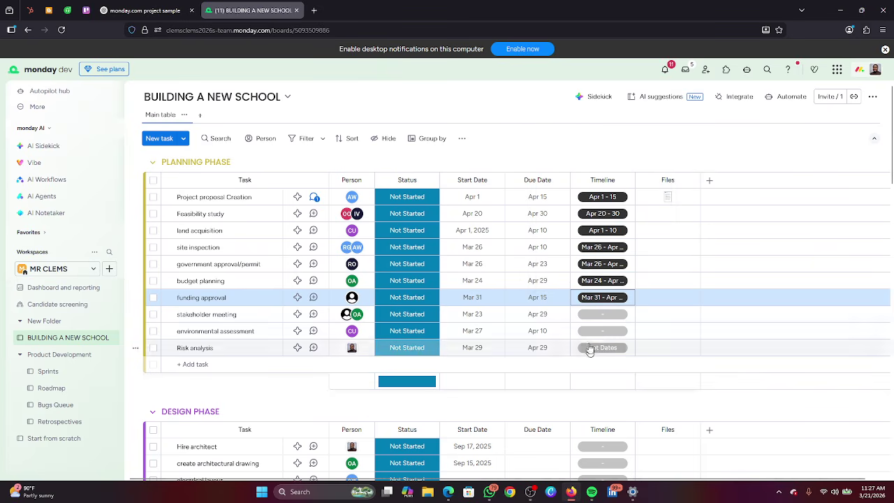
Set the timeline of the stakeholder meeting task from Mar 23 to Apr 29, 2026.
click(593, 316)
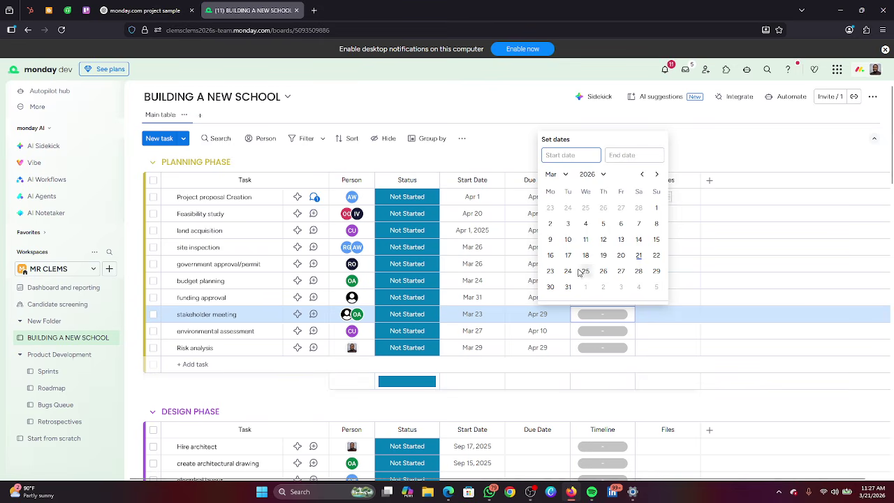
click(552, 271)
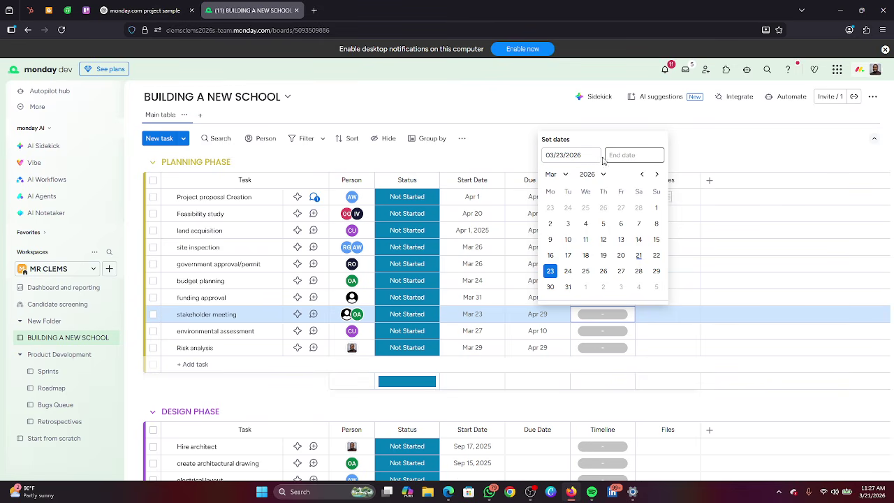
click(560, 174)
click(560, 238)
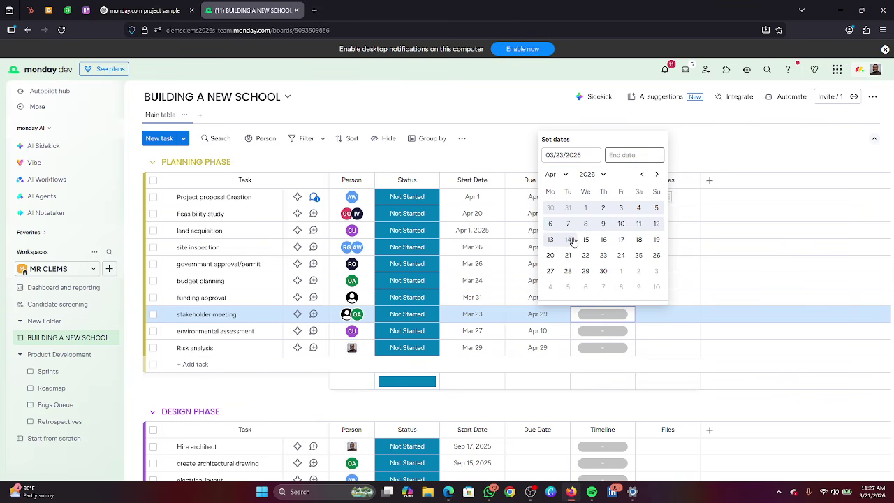
click(586, 272)
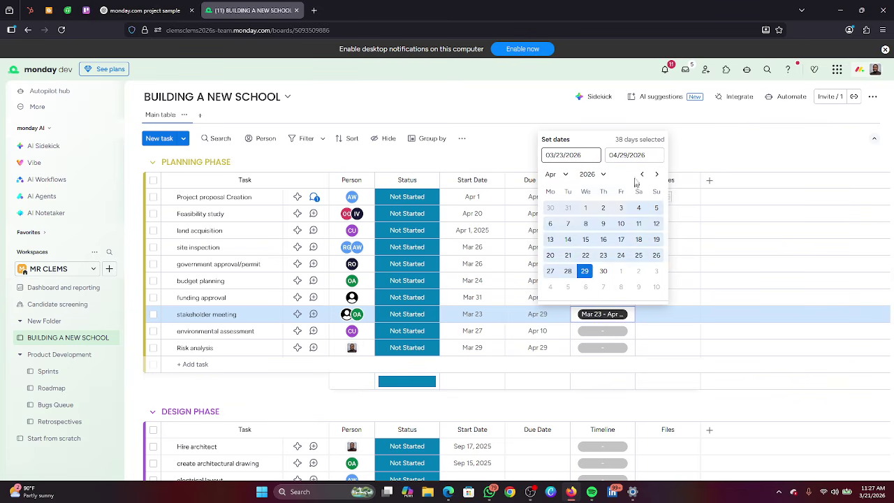
Set the timeline of the environmental assessment task from Mar 27 to Apr 10, 2026.
click(605, 332)
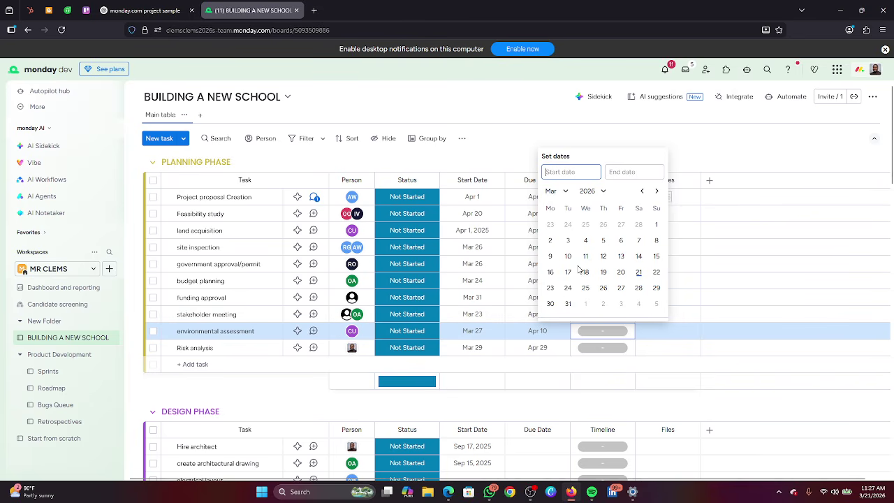
click(620, 288)
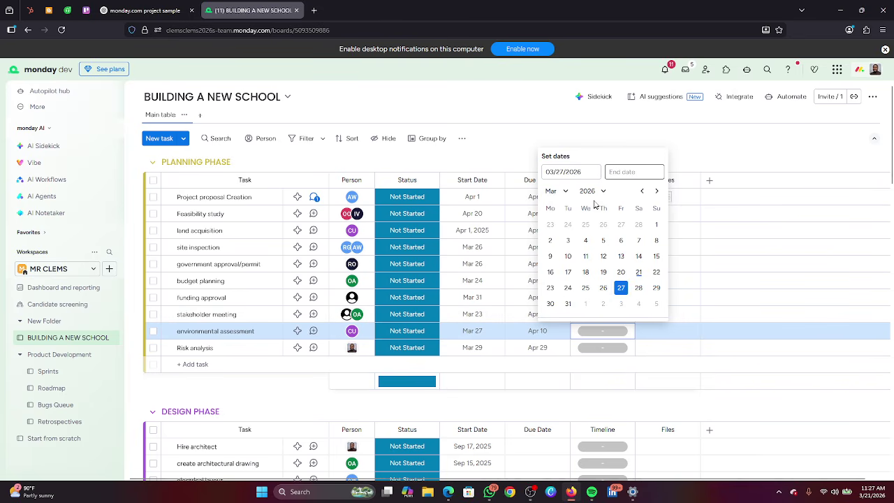
click(558, 192)
click(565, 256)
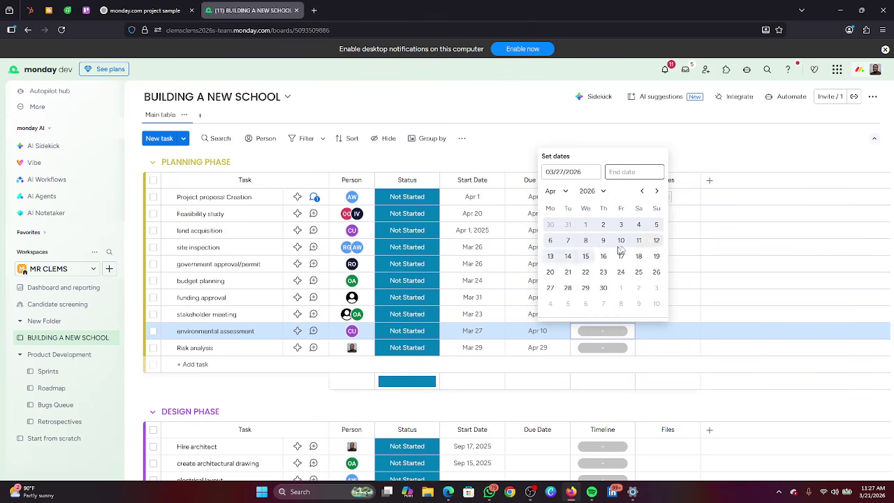
click(620, 241)
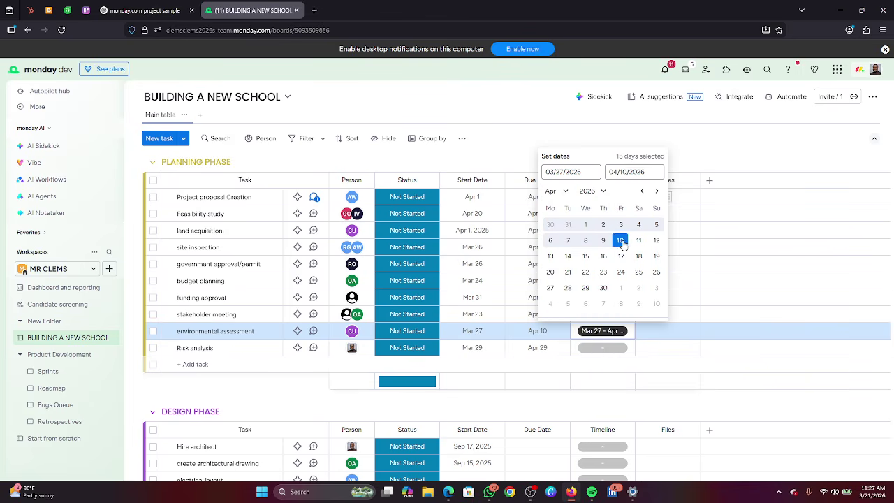
Set the timeline of the Risk analysis task from Mar 29 to Apr 29, 2026.
click(602, 349)
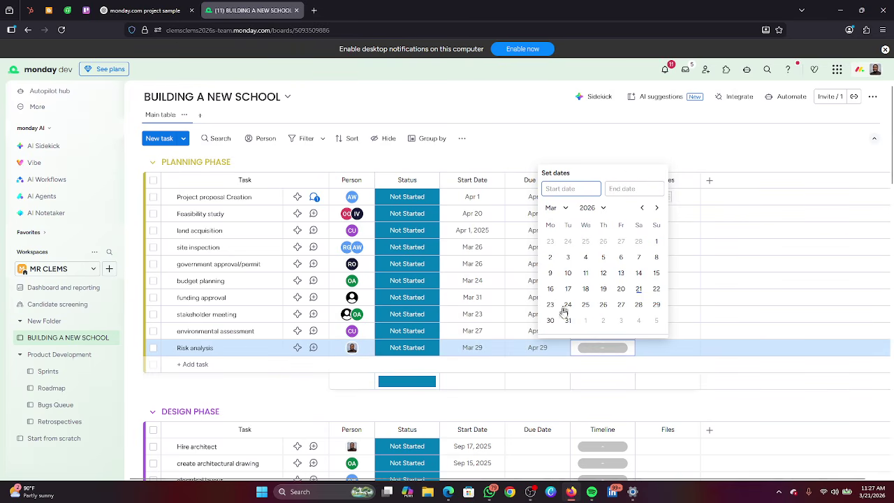
click(656, 305)
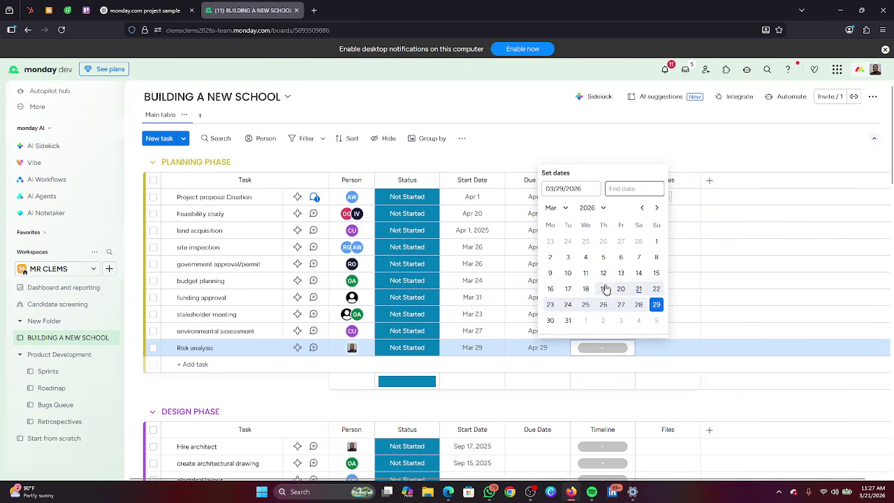
click(565, 208)
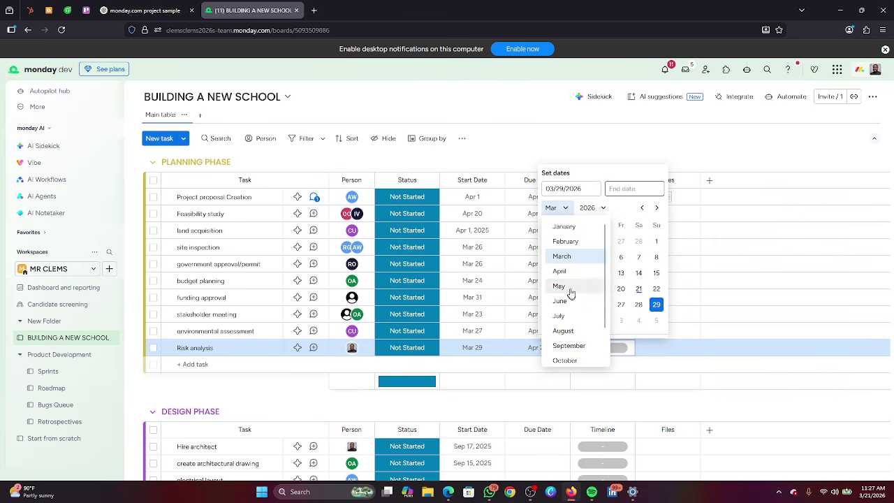
click(568, 273)
click(586, 305)
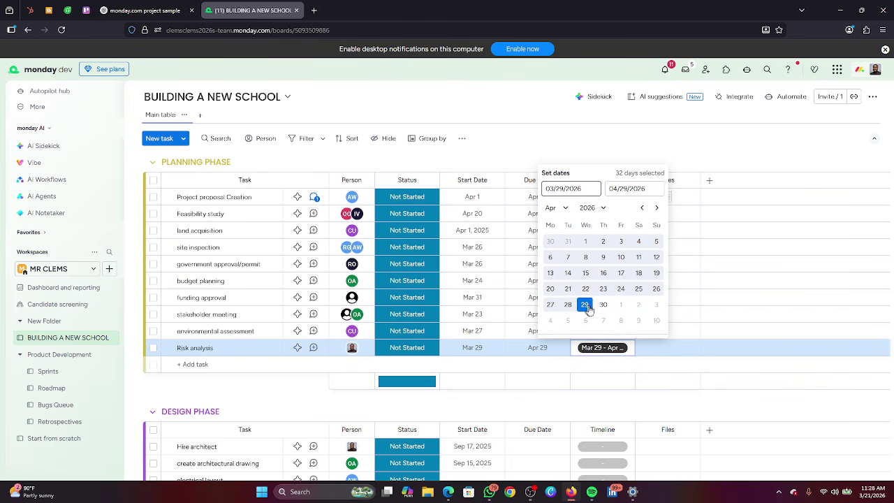
click(723, 136)
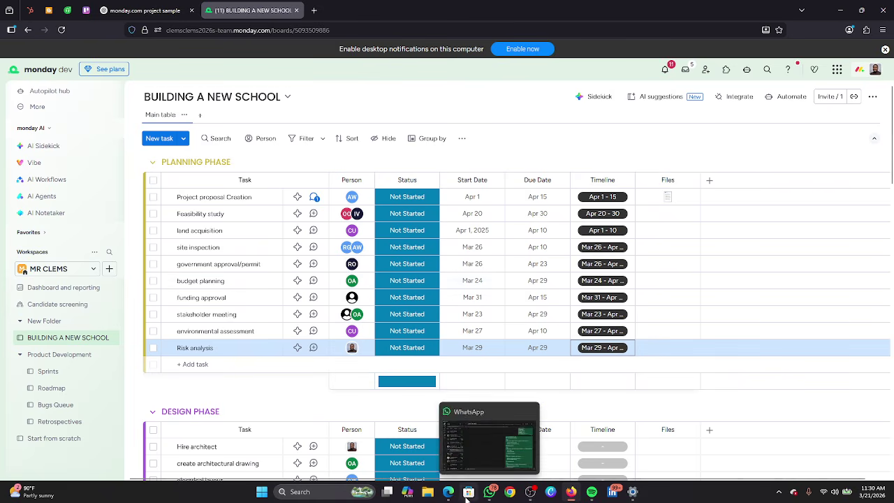
Switch to the Google Meet window to check the participants' reactions and the meeting chat.
mouse_move(451, 493)
click(412, 452)
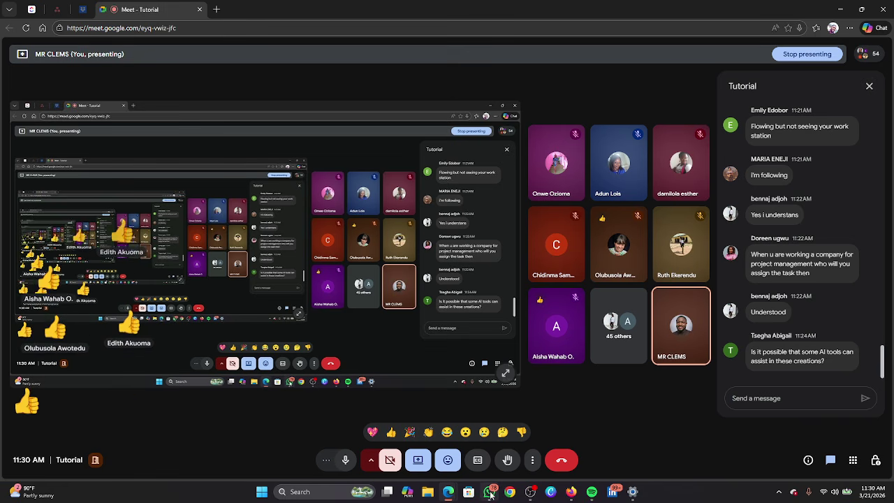
mouse_move(490, 491)
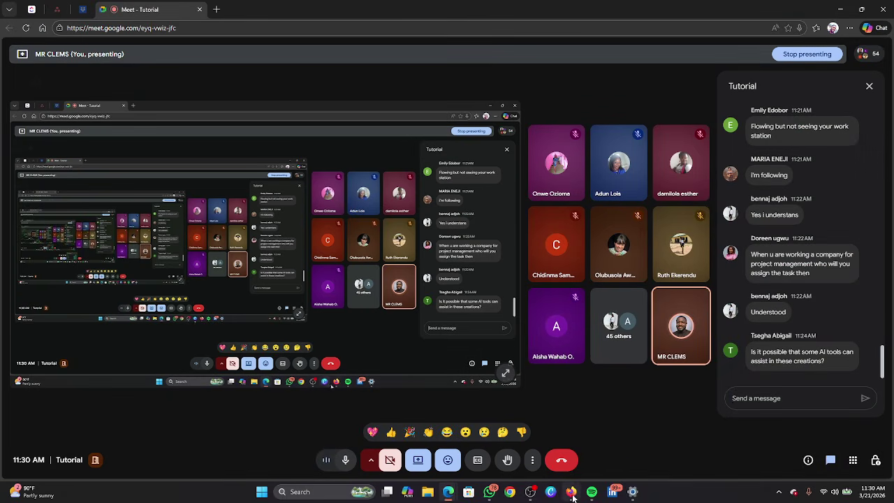
Switch back to the monday.com board in Firefox and review its task groups from PLANNING PHASE to DONE.
mouse_move(570, 491)
click(572, 457)
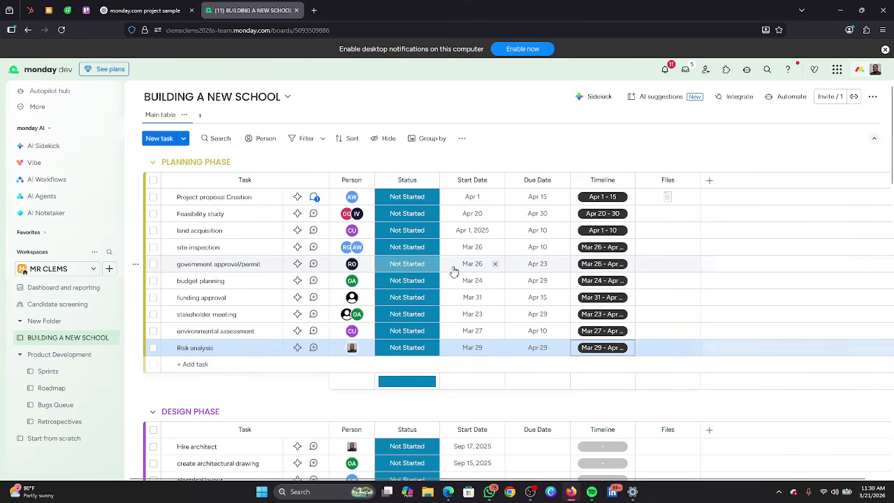
scroll(424, 273, down, 20)
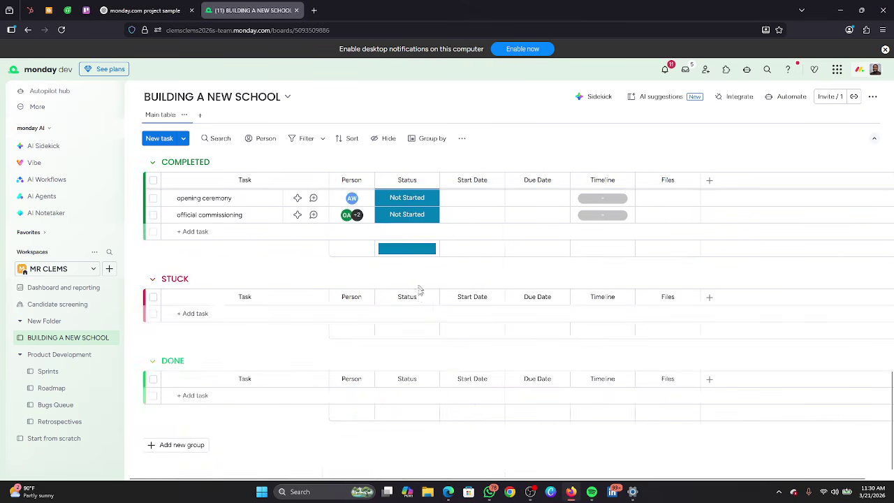
scroll(397, 269, up, 4)
scroll(400, 255, up, 10)
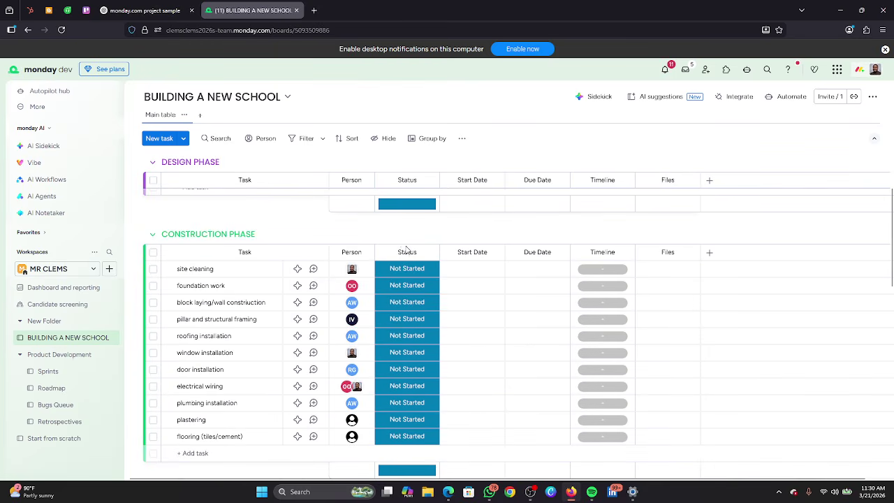
scroll(409, 246, up, 6)
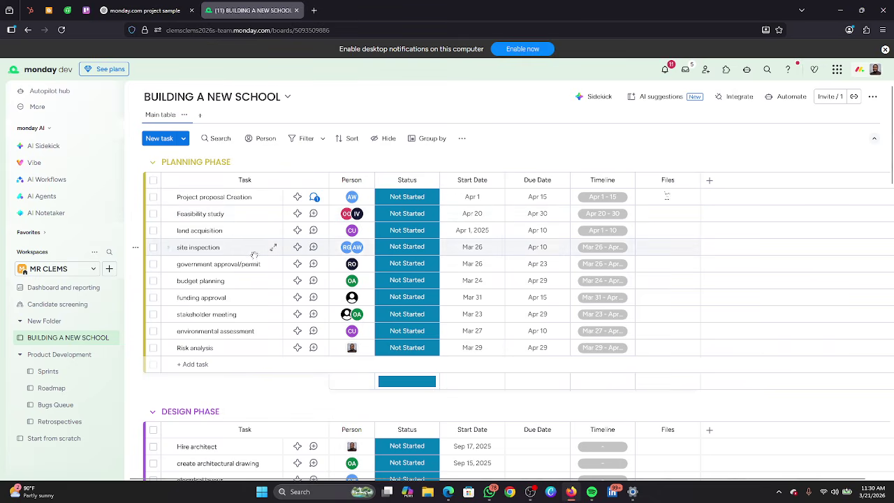
scroll(423, 245, down, 20)
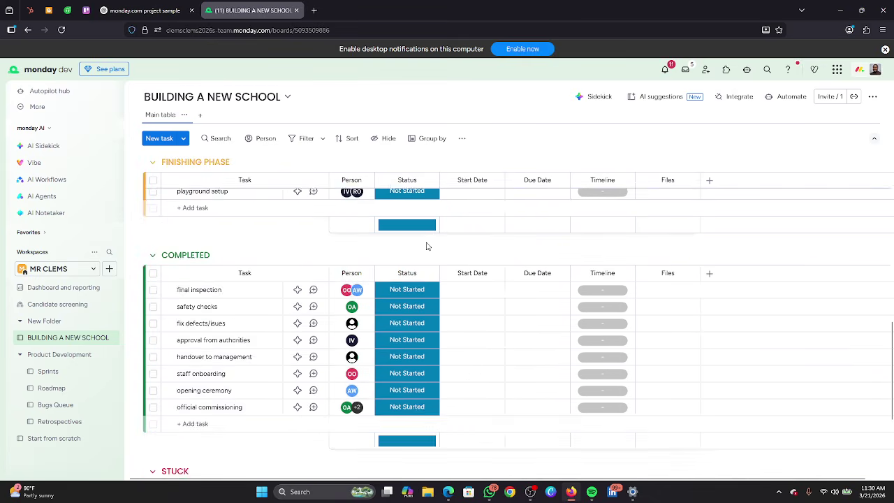
scroll(413, 261, up, 3)
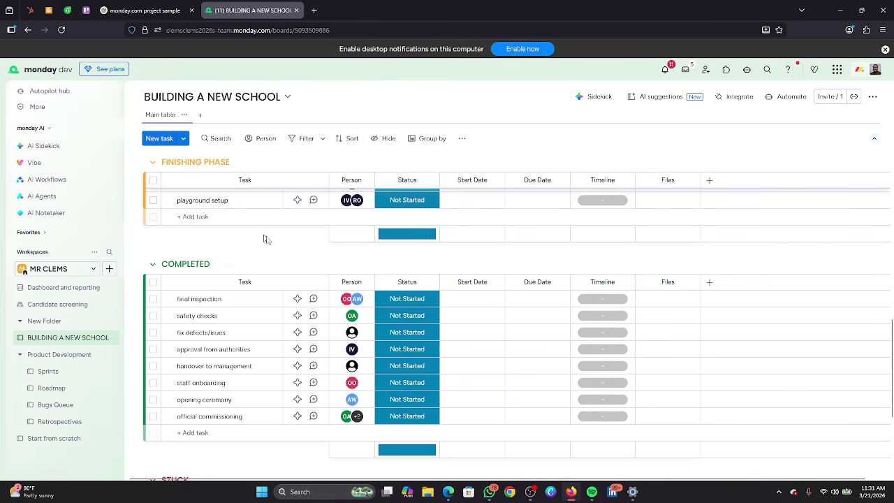
scroll(468, 264, up, 10)
scroll(440, 280, up, 5)
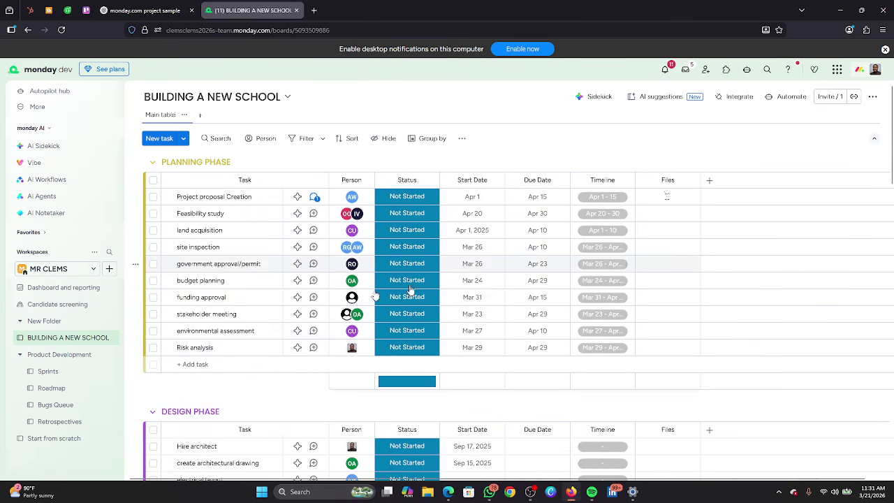
scroll(410, 289, down, 20)
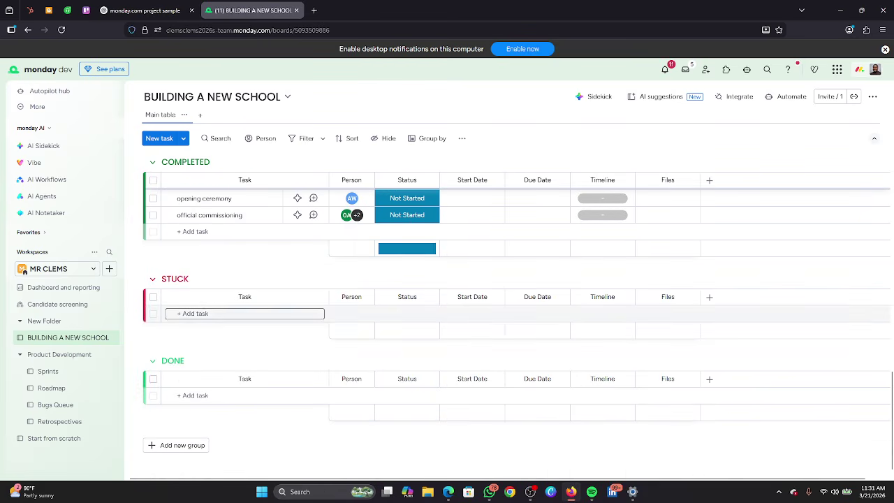
Rename the STUCK group as "Stalk stuck".
click(176, 280)
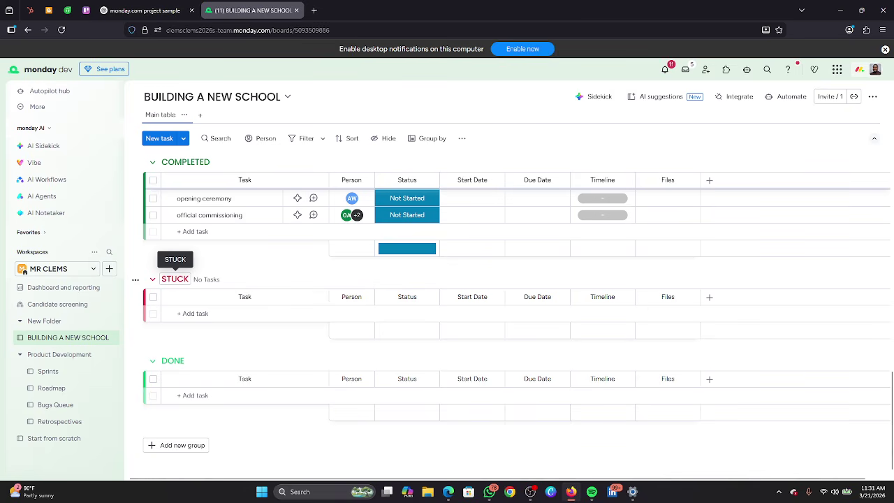
click(178, 279)
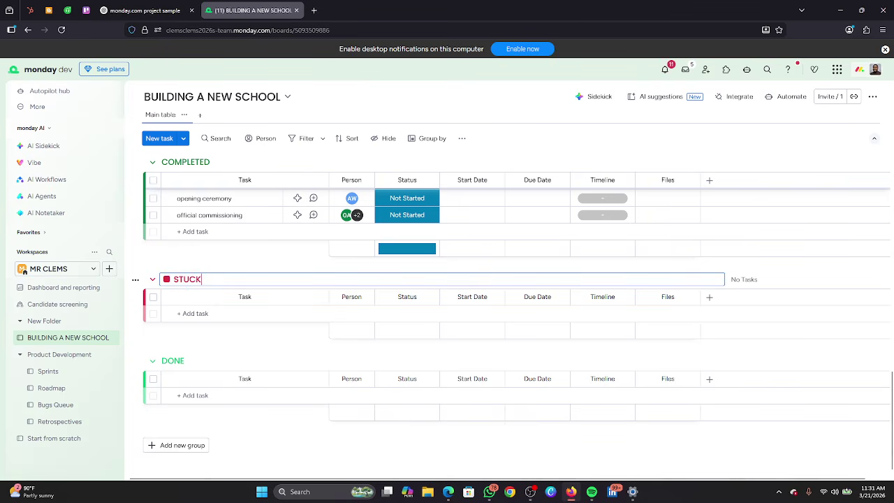
key(BackSpace)
key(BackSpace)
key(BackSpace)
text(a;)
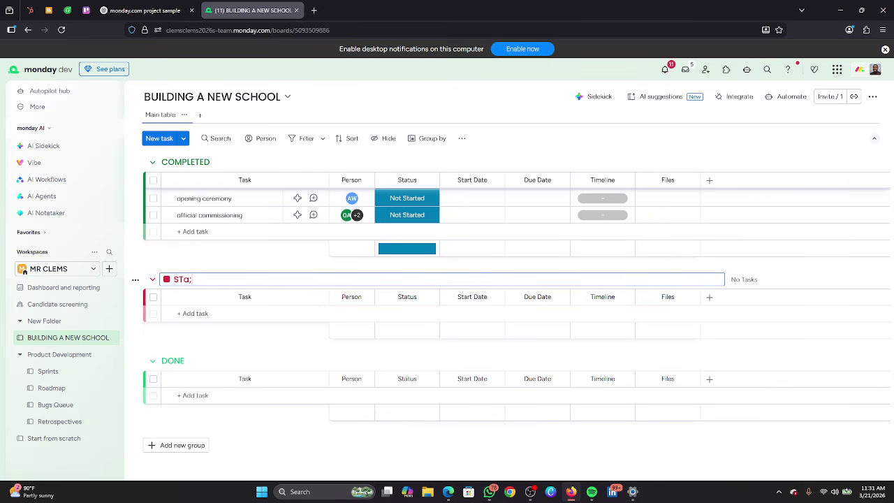
key(BackSpace)
text(lk t)
key(BackSpace)
text(stuck)
click(180, 279)
key(BackSpace)
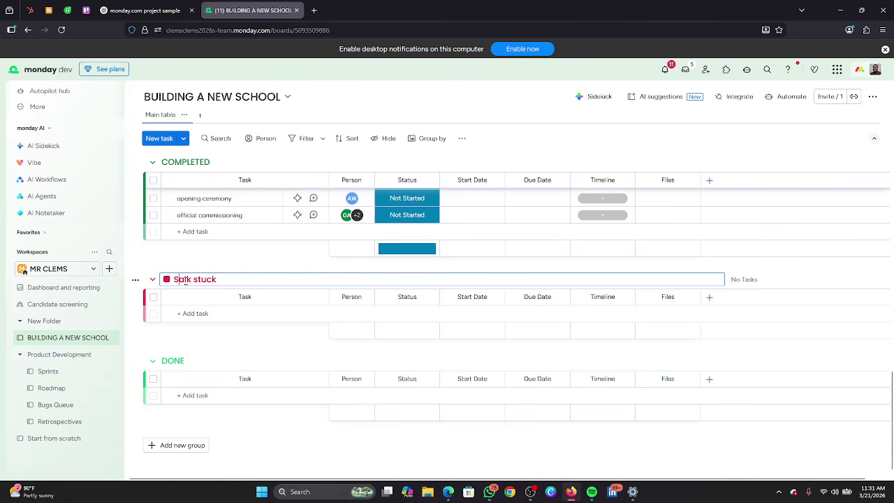
text(t)
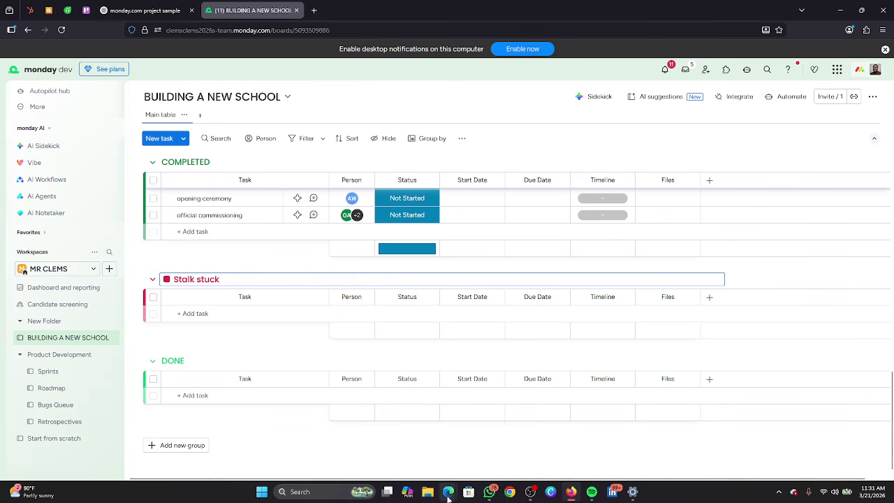
Check the Google Meet chat for the participants' spelling replies and return to the board in Firefox.
mouse_move(447, 493)
click(423, 474)
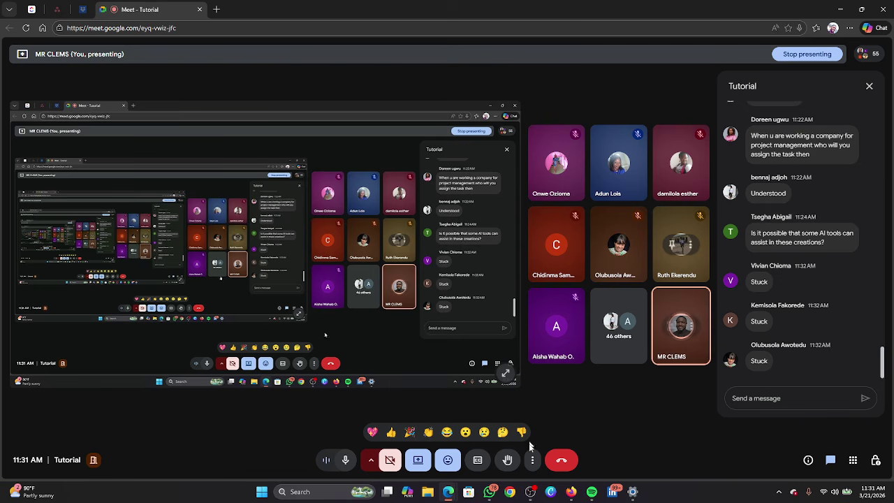
mouse_move(532, 492)
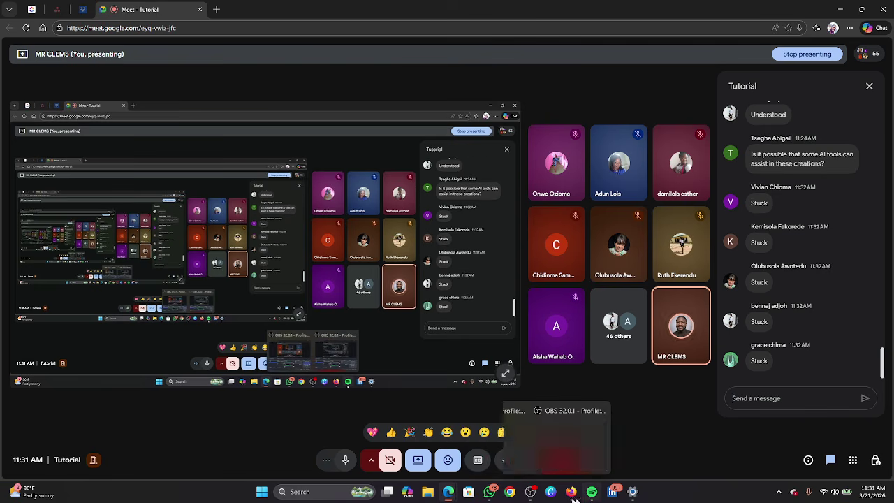
click(569, 451)
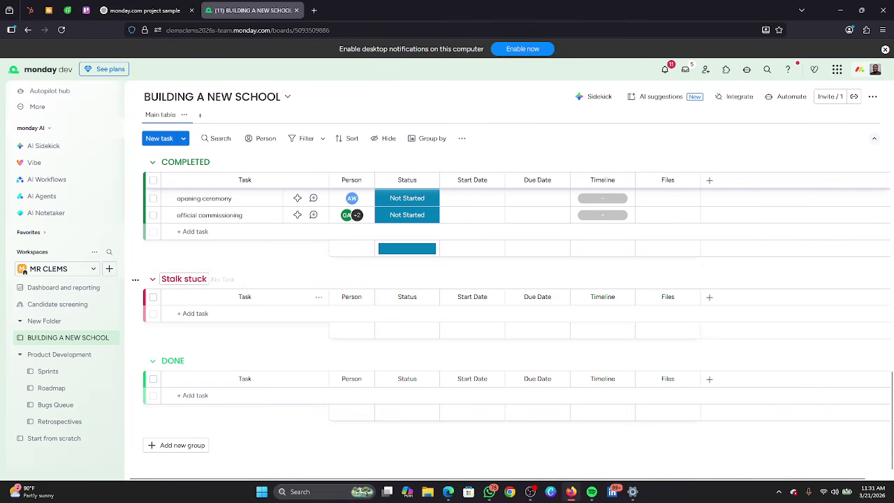
Change the name of the "Stalk stuck" group back to "STUCK".
click(184, 279)
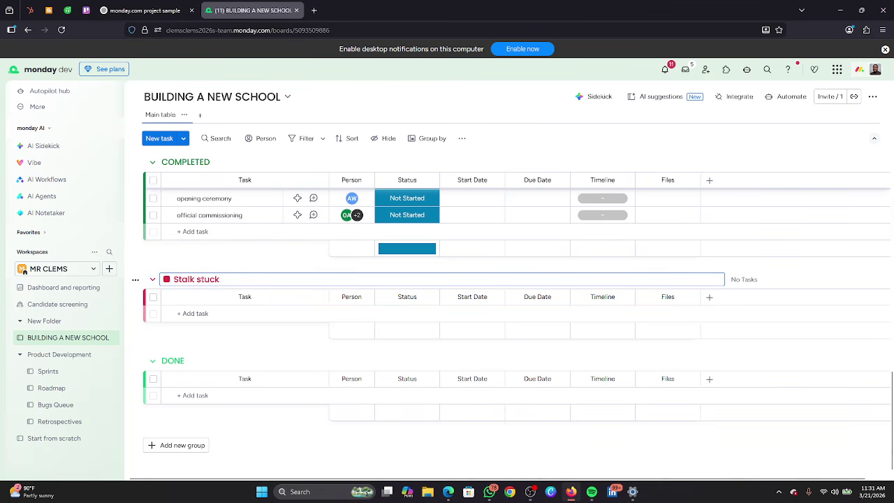
key(BackSpace)
key(BackSpace)
key(BackSpace)
key(BackSpace)
key(BackSpace)
key(BackSpace)
key(BackSpace)
key(BackSpace)
key(BackSpace)
key(BackSpace)
text(TUCK)
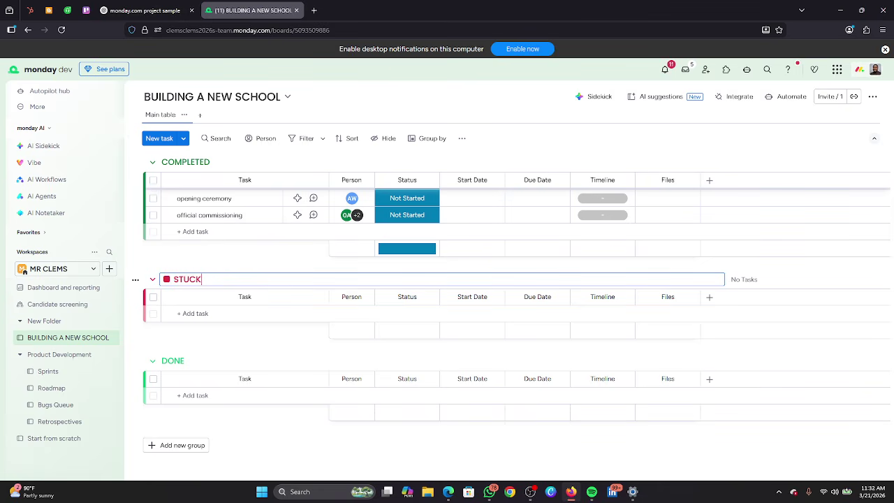
click(242, 257)
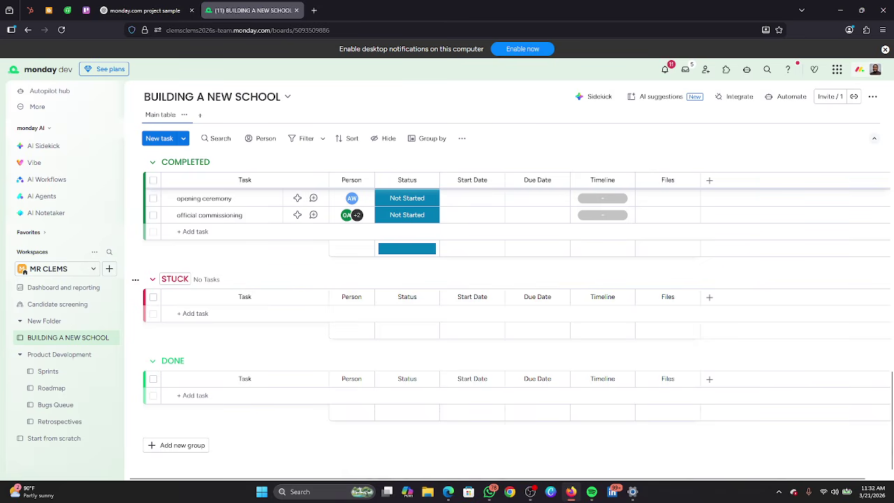
Set the status of the Feasibility study task in the PLANNING PHASE group to Stuck.
scroll(296, 280, up, 10)
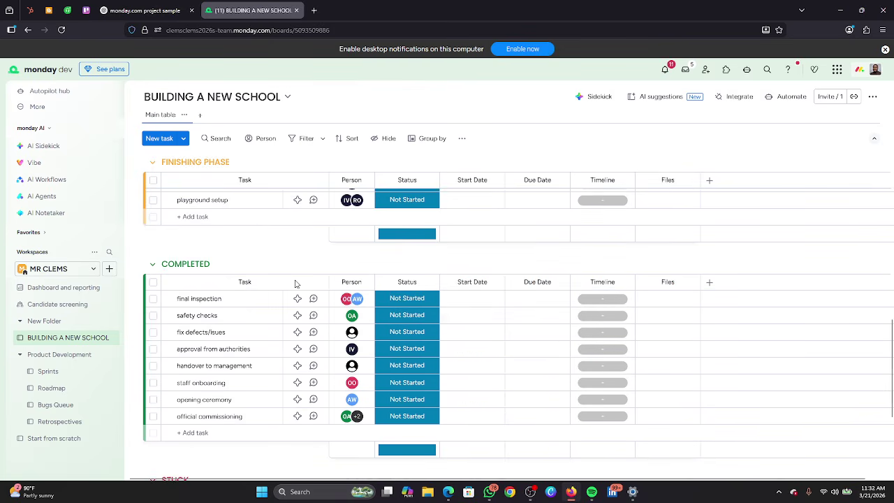
scroll(296, 285, up, 4)
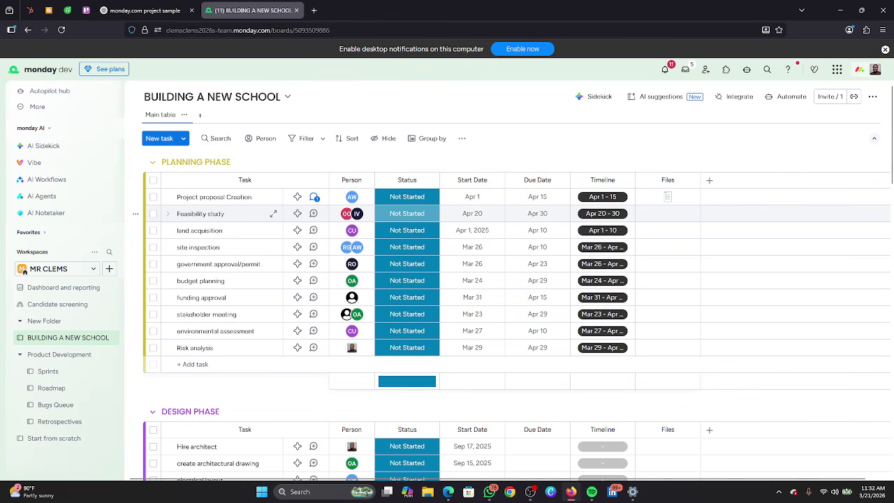
click(395, 215)
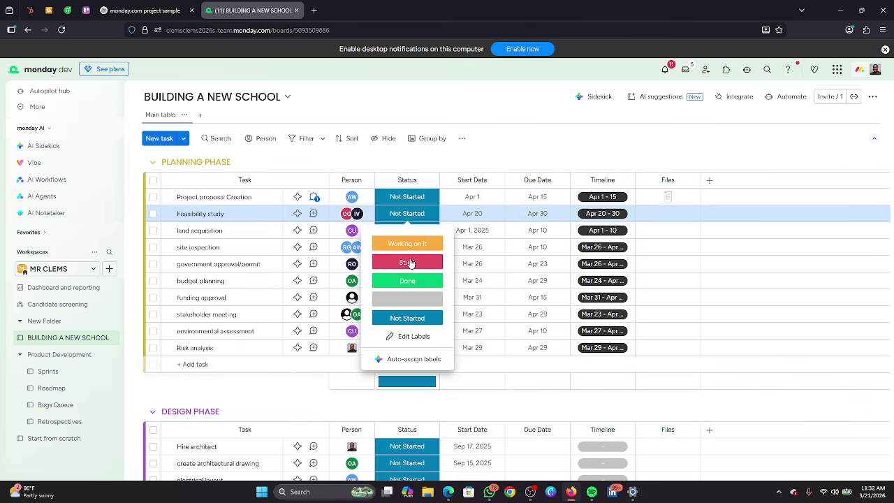
click(410, 263)
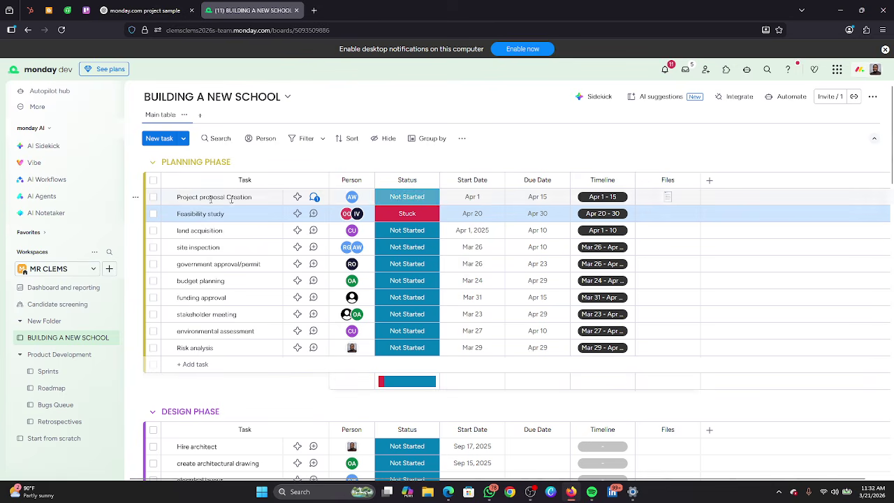
View the empty STUCK group, check the participants' reactions in Google Meet, and return to the board in Firefox.
scroll(201, 178, down, 5)
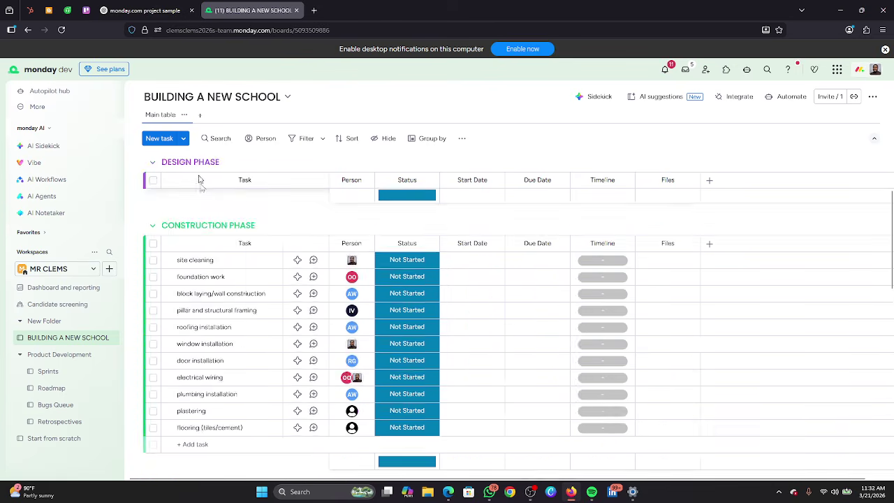
scroll(200, 180, down, 10)
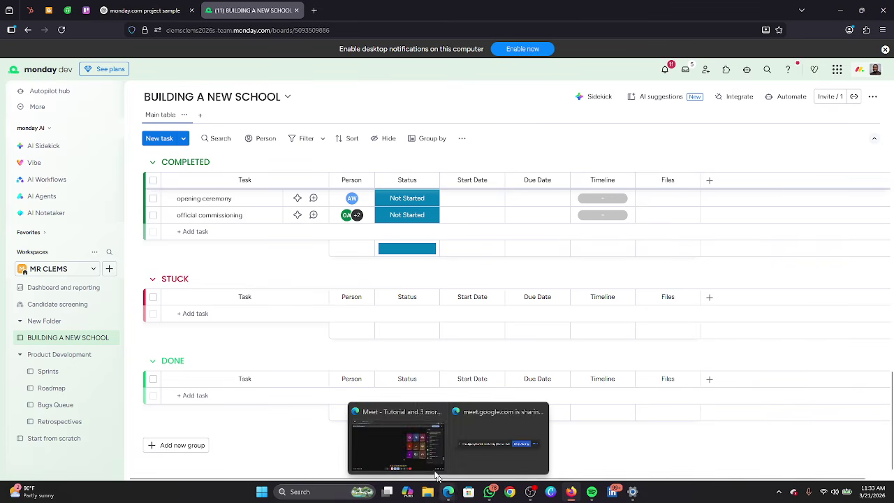
click(436, 473)
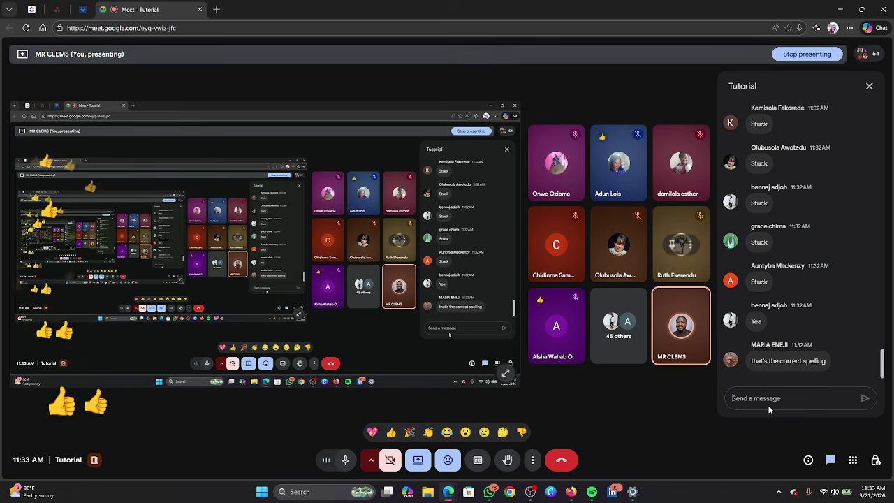
mouse_move(571, 498)
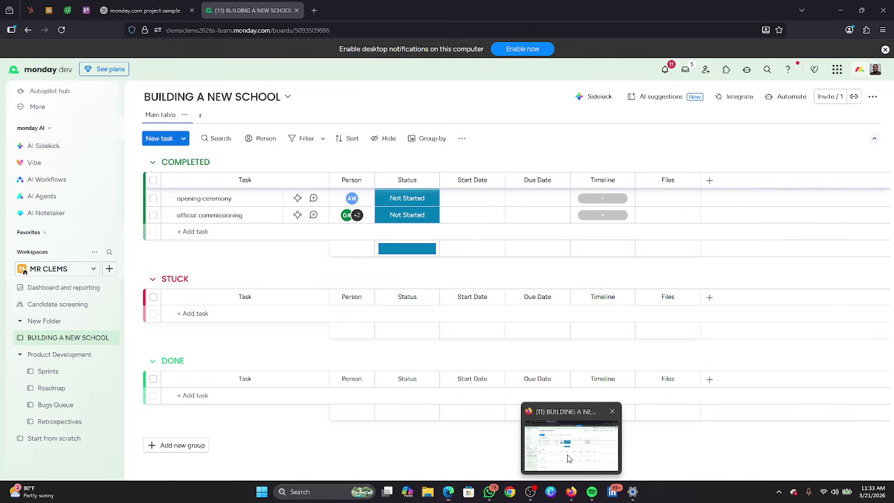
click(570, 459)
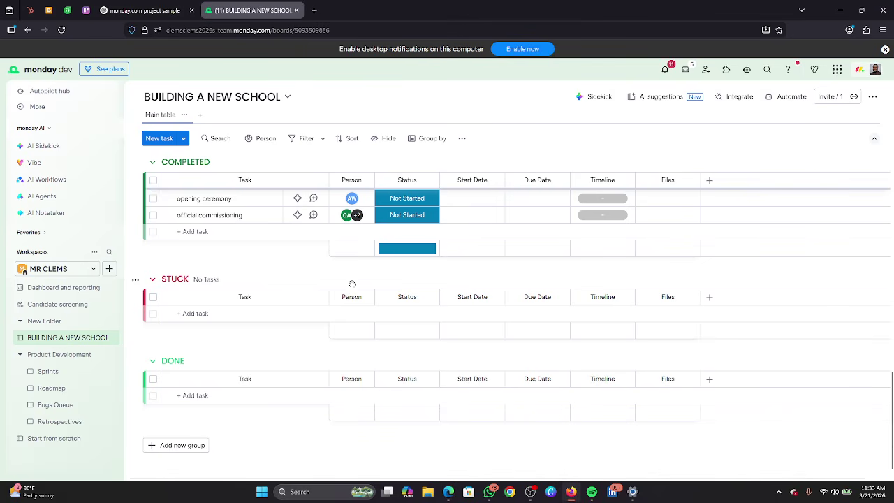
Set the status of the site cleaning task in the CONSTRUCTION PHASE group to Done.
scroll(352, 283, up, 3)
mouse_move(352, 284)
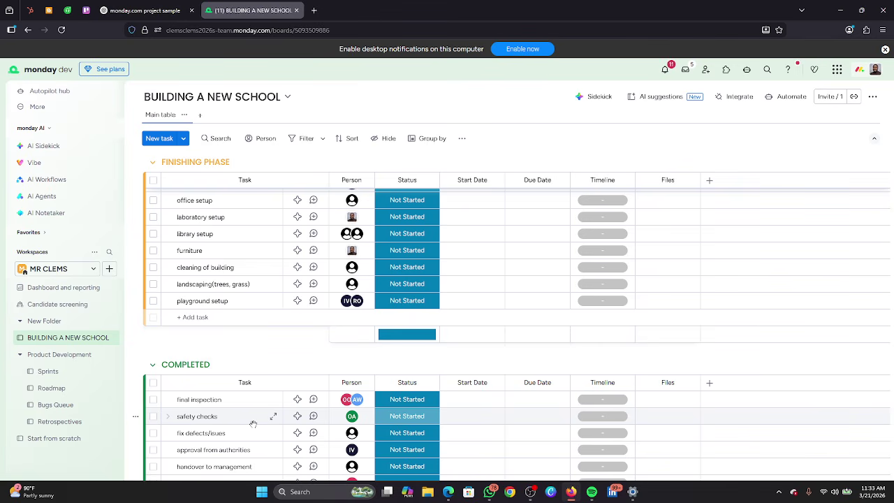
scroll(319, 433, up, 10)
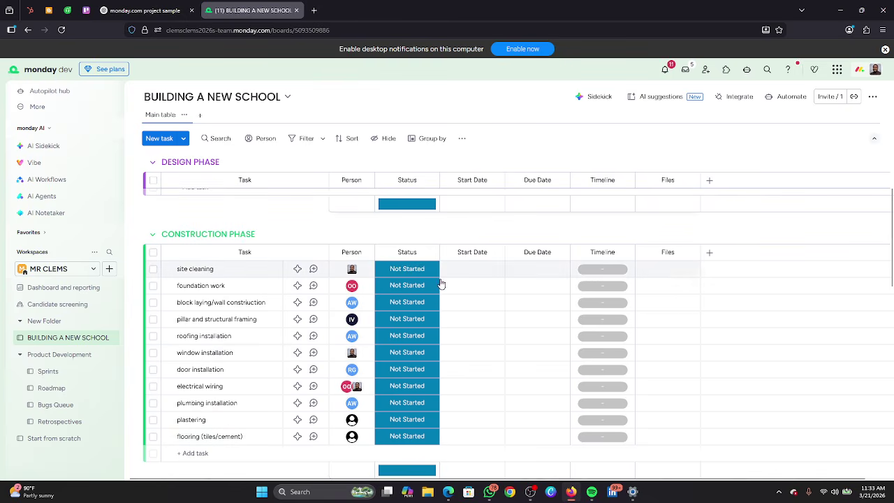
click(432, 272)
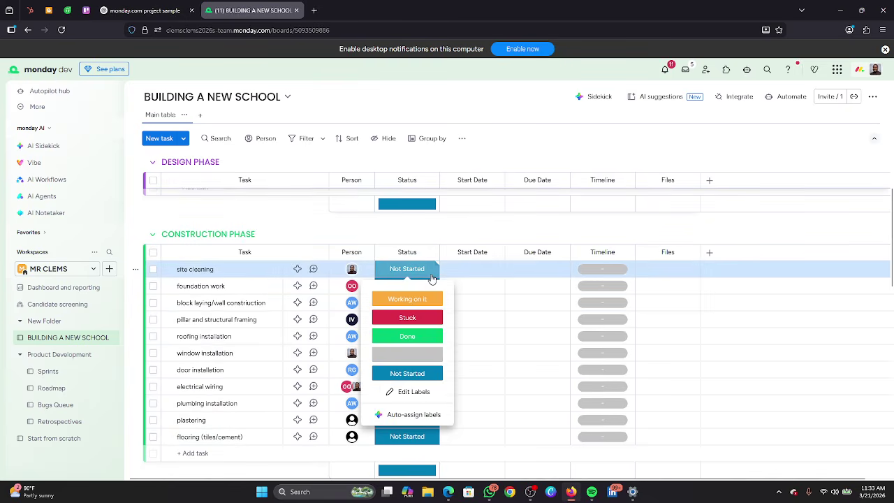
click(406, 337)
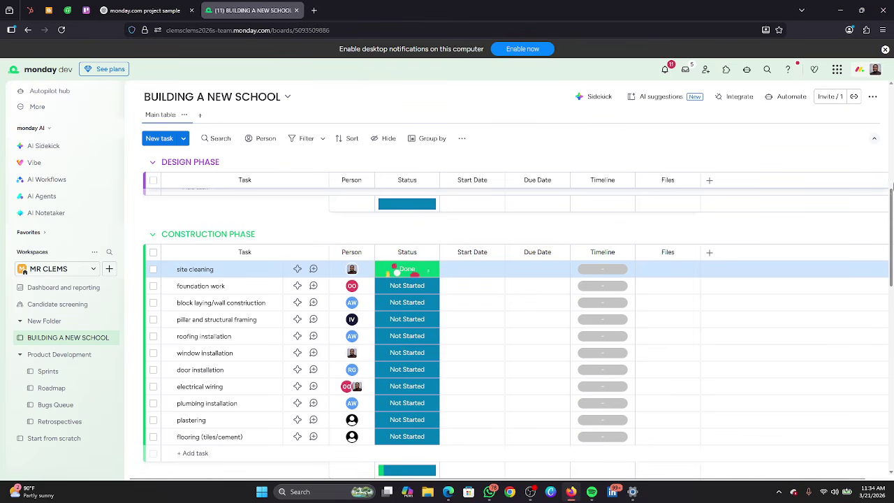
View the STUCK and DONE groups at the board's end and switch to Google Meet to read the chat questions.
drag(891, 225, 892, 439)
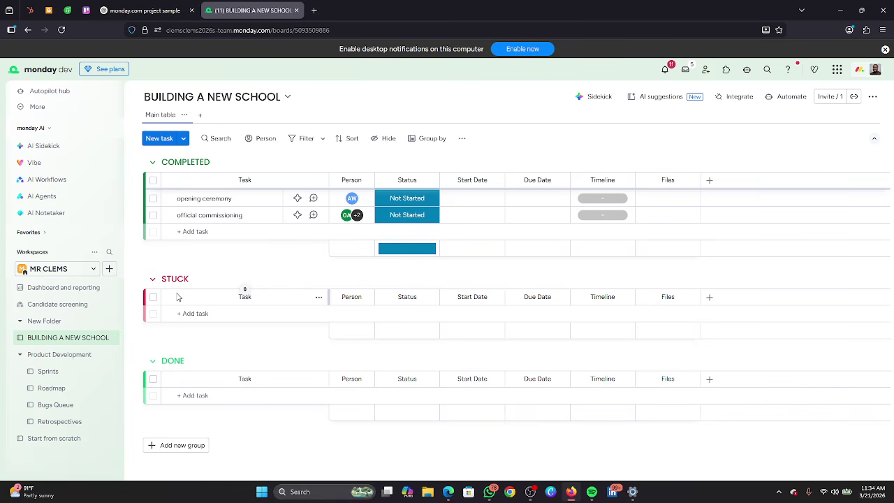
mouse_move(443, 492)
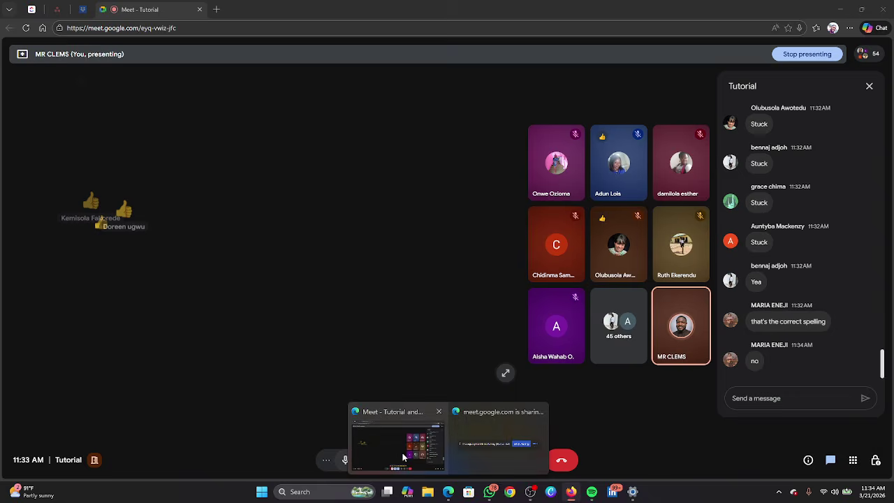
click(401, 455)
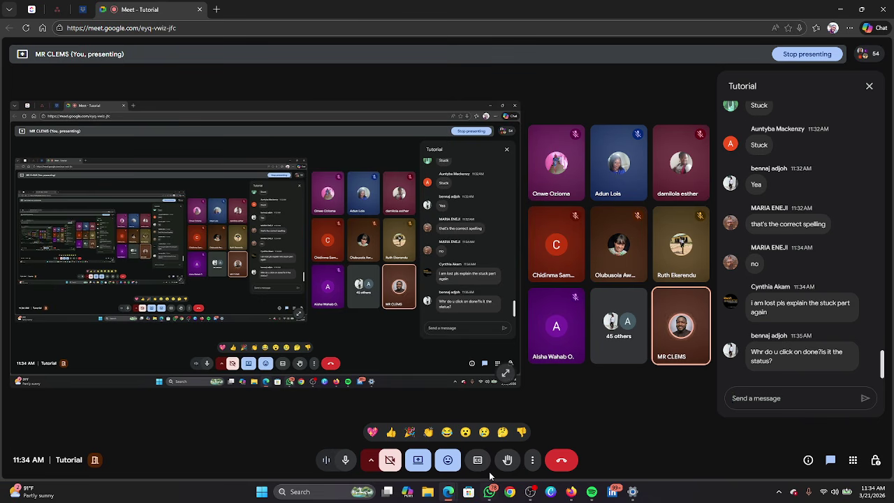
Return to the board in Firefox and set the status of the government approval/permit task in the PLANNING PHASE group to Stuck.
click(571, 492)
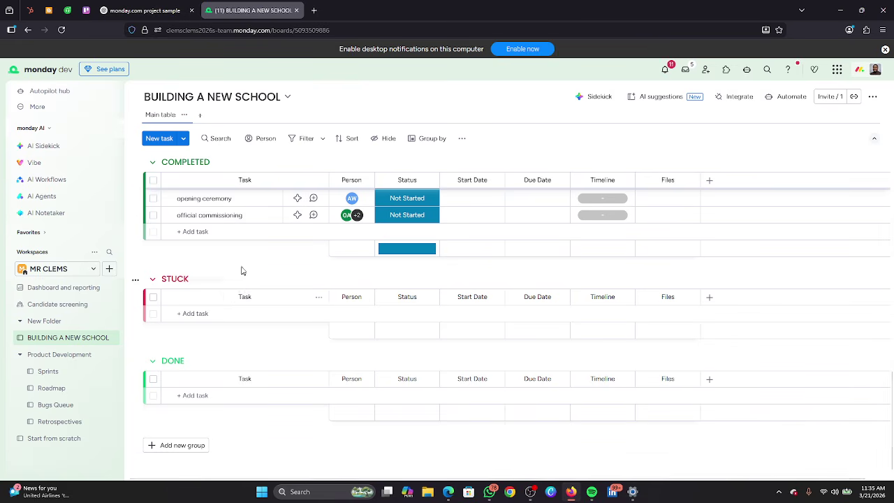
scroll(241, 270, up, 3)
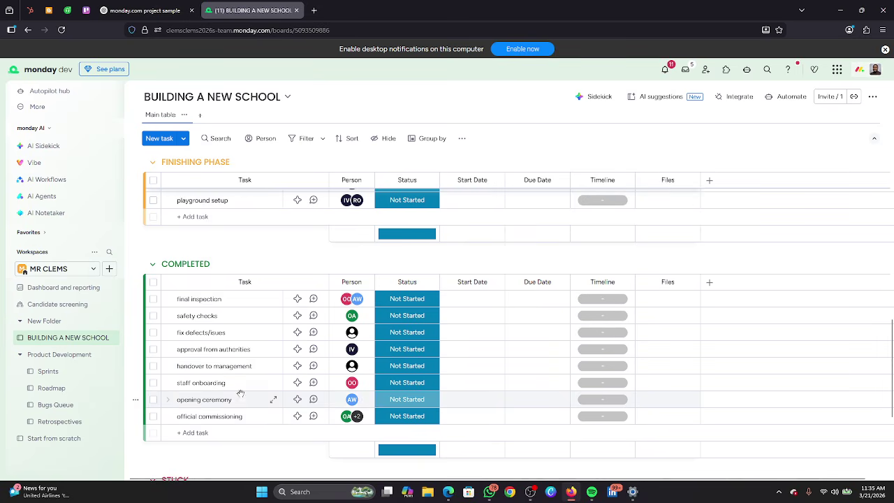
scroll(215, 324, up, 3)
scroll(214, 323, up, 6)
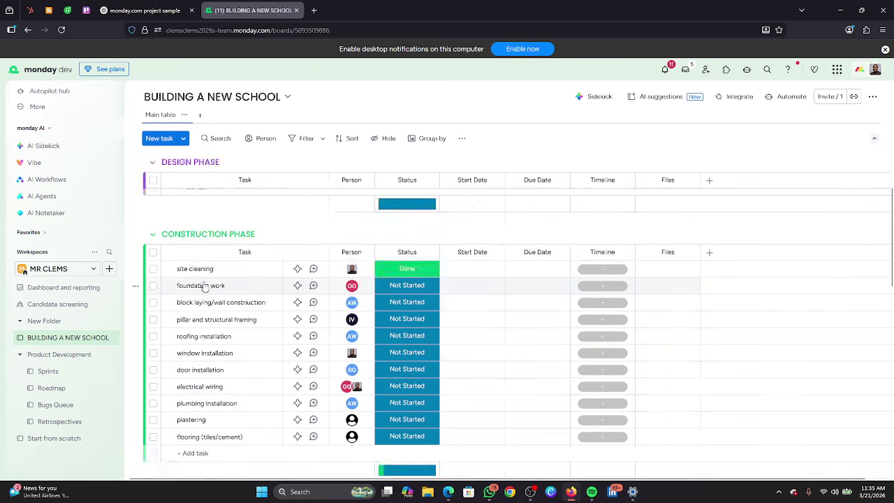
scroll(212, 269, up, 2)
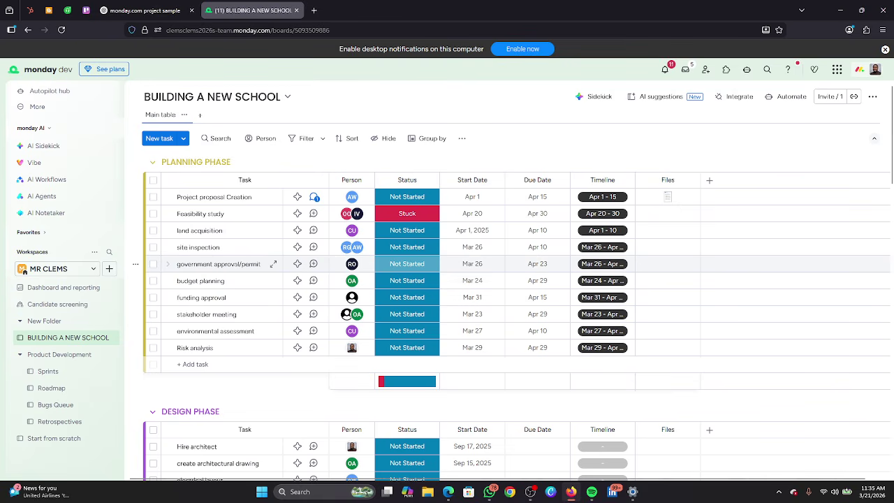
click(422, 279)
click(421, 265)
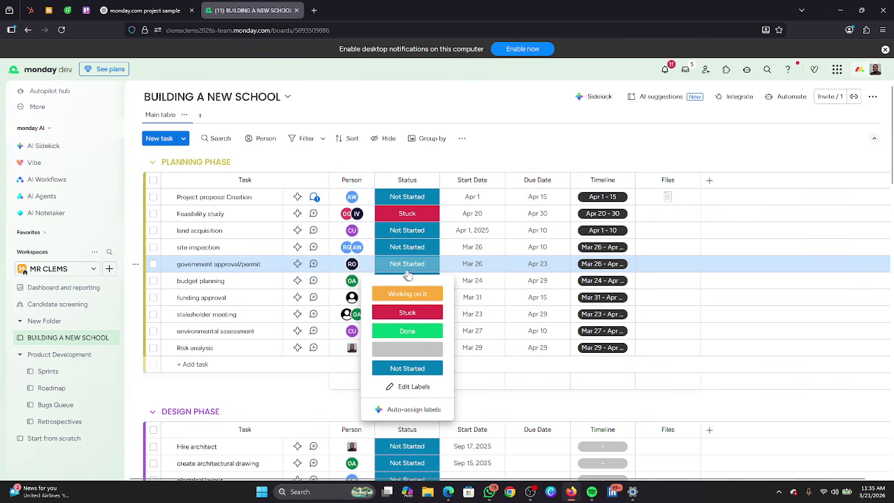
click(407, 313)
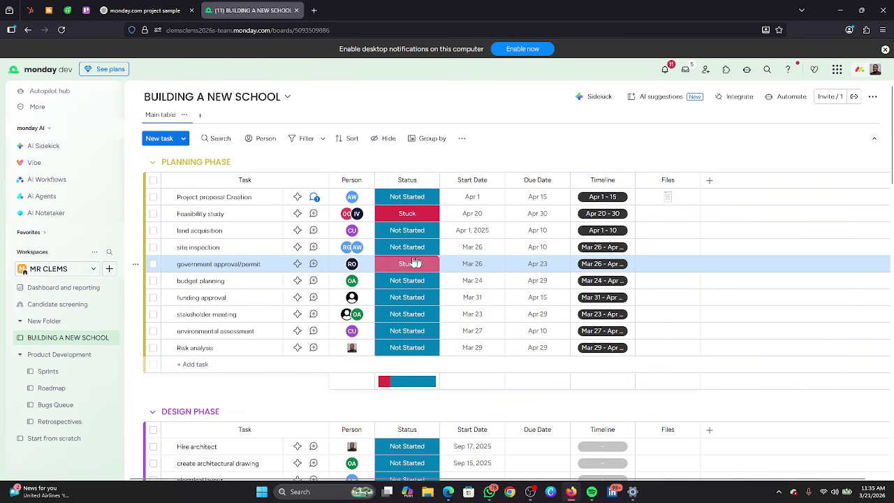
Draft a placeholder update on the government approval/permit task, erase its text, and close the task's updates.
click(316, 266)
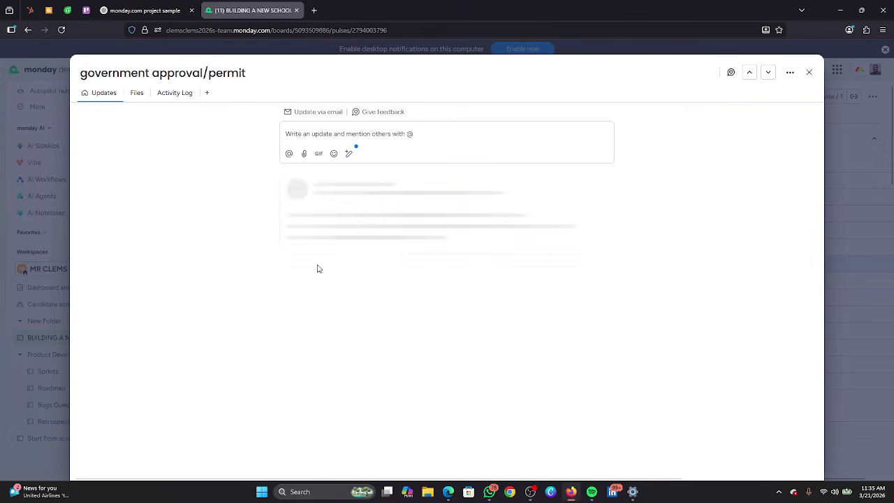
click(359, 130)
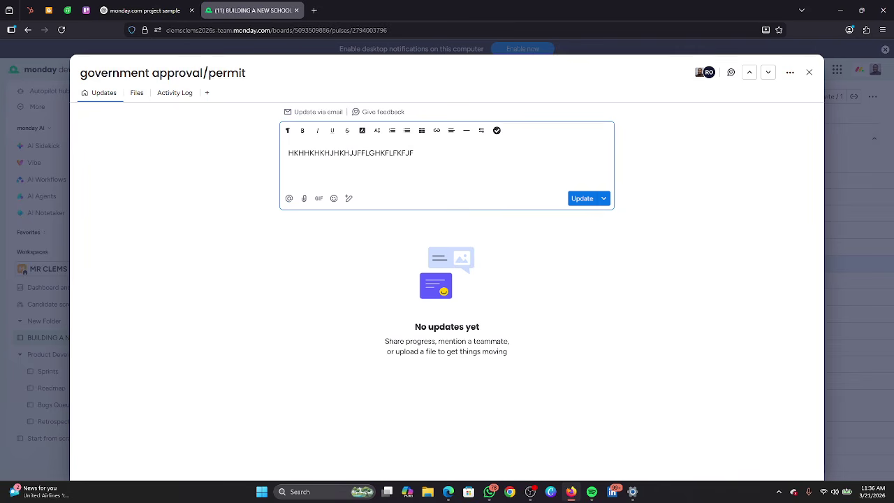
key(BackSpace)
key(BackSpace)
key(BackSpace)
key(BackSpace)
key(BackSpace)
key(BackSpace)
key(BackSpace)
key(BackSpace)
key(BackSpace)
key(BackSpace)
key(BackSpace)
key(BackSpace)
key(BackSpace)
key(BackSpace)
key(BackSpace)
key(BackSpace)
key(BackSpace)
key(BackSpace)
key(BackSpace)
key(BackSpace)
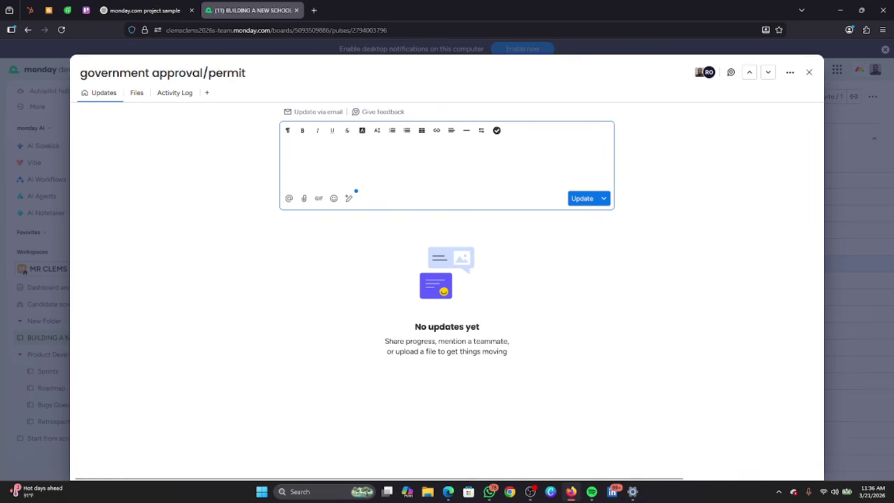
click(809, 73)
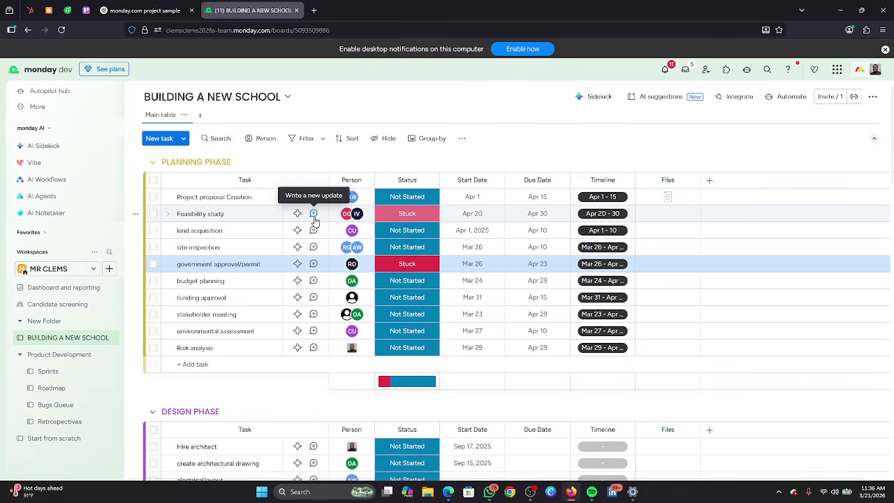
Switch to Google Meet to check the participants' reactions and chat replies, and go back to the board.
mouse_move(448, 497)
click(399, 451)
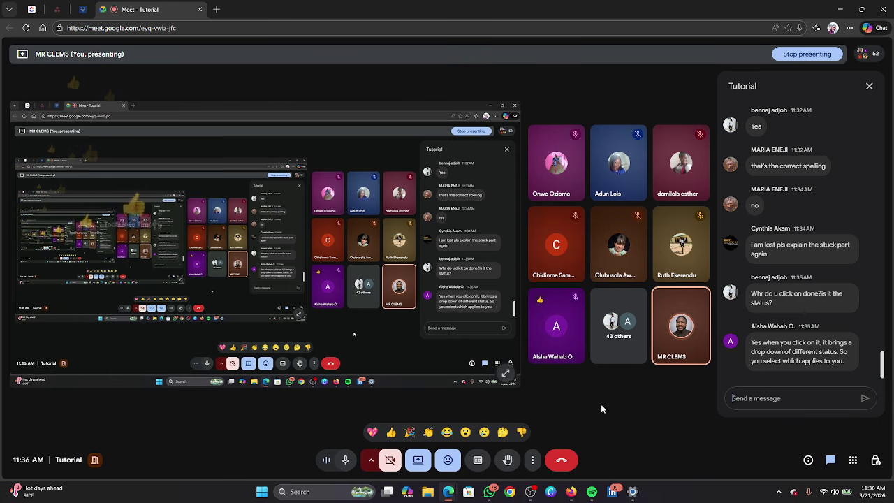
click(842, 10)
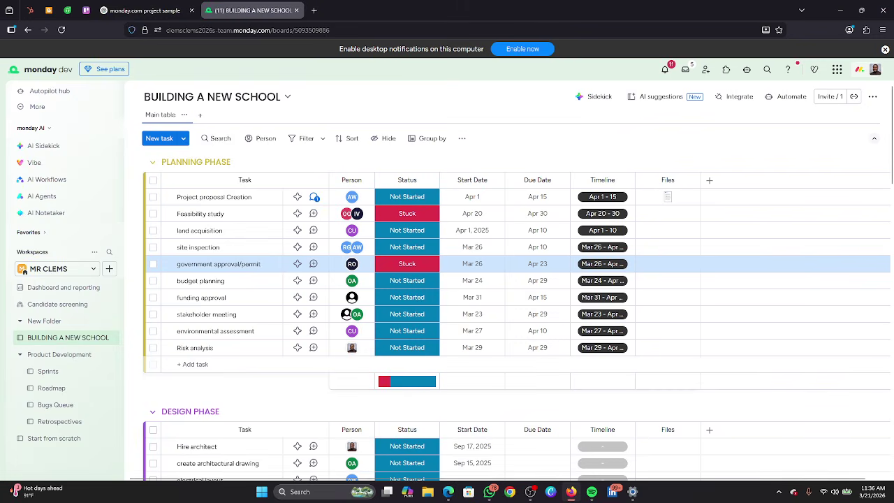
Search the computer for SLACK and dismiss the search.
click(329, 491)
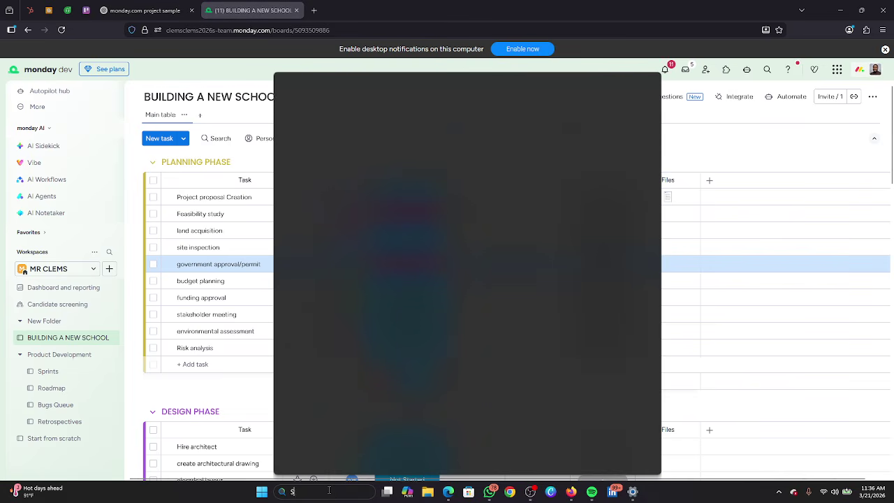
text(SLACK WORK SAMPLE)
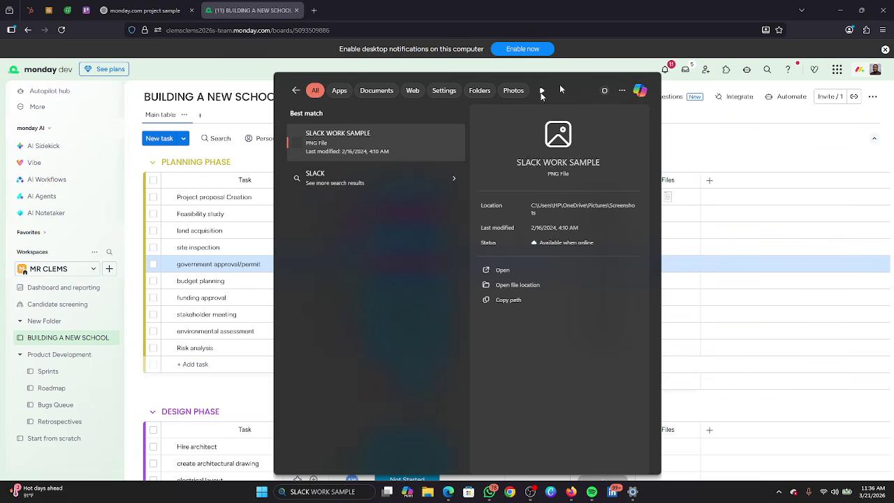
click(619, 4)
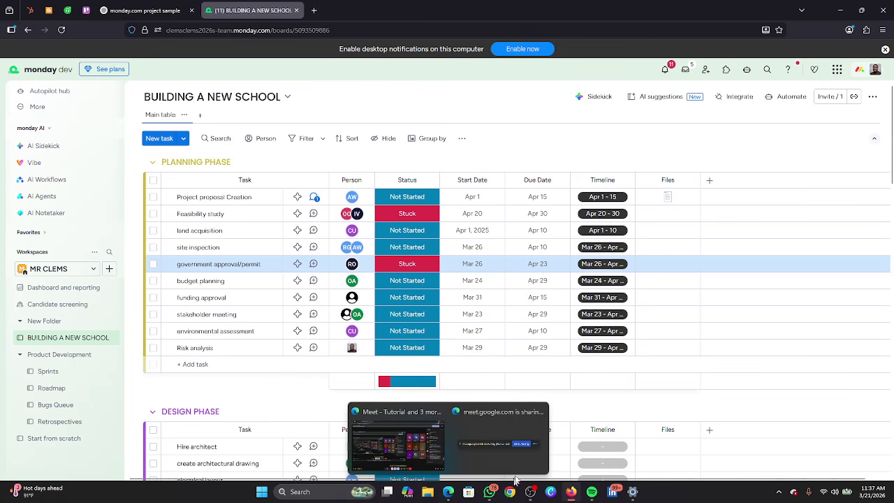
click(839, 11)
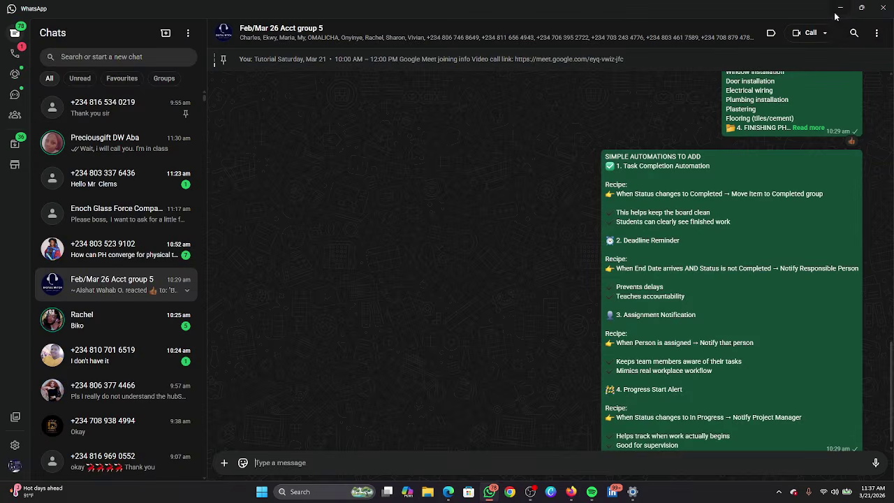
click(836, 12)
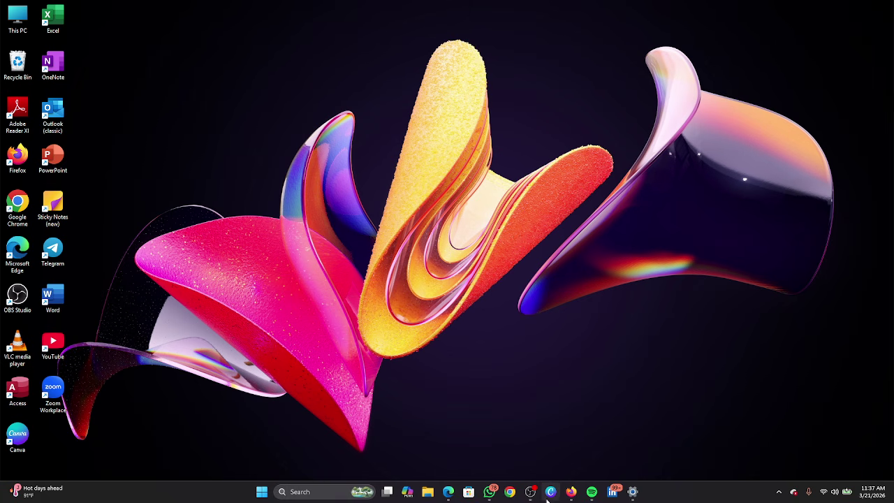
mouse_move(577, 499)
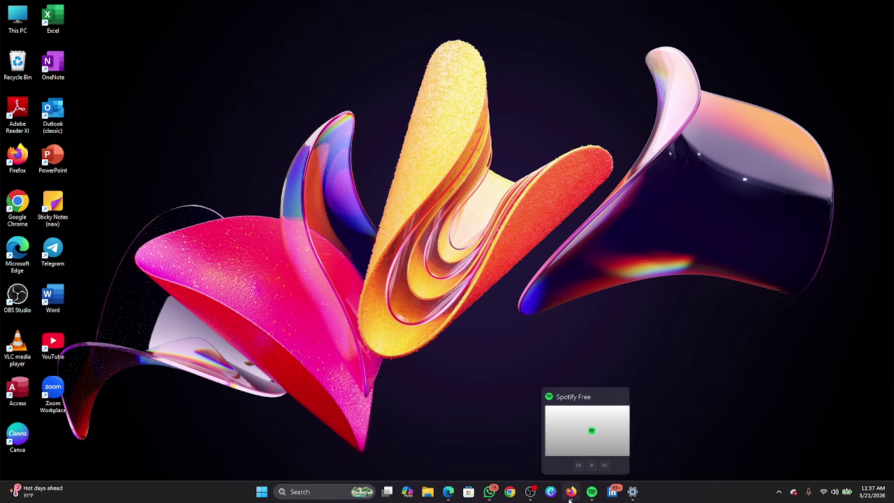
click(570, 492)
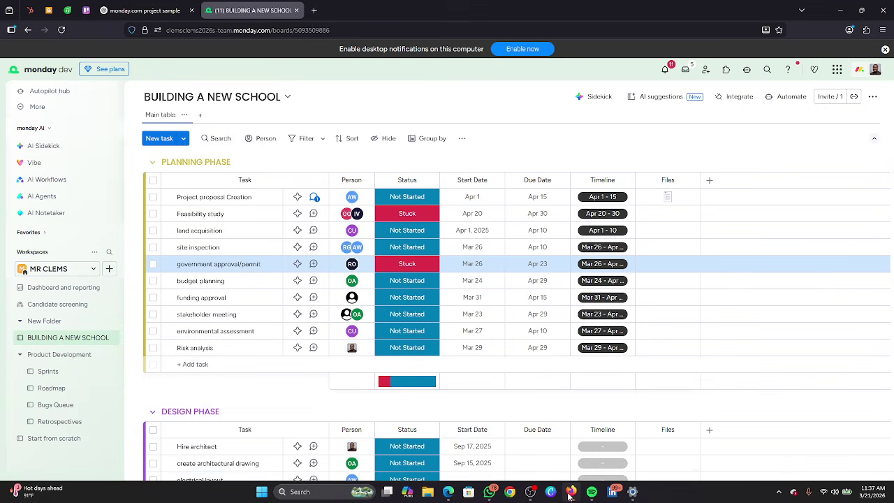
Look at the Google Meet window again for new chat messages and bring the board back up in Firefox.
click(410, 461)
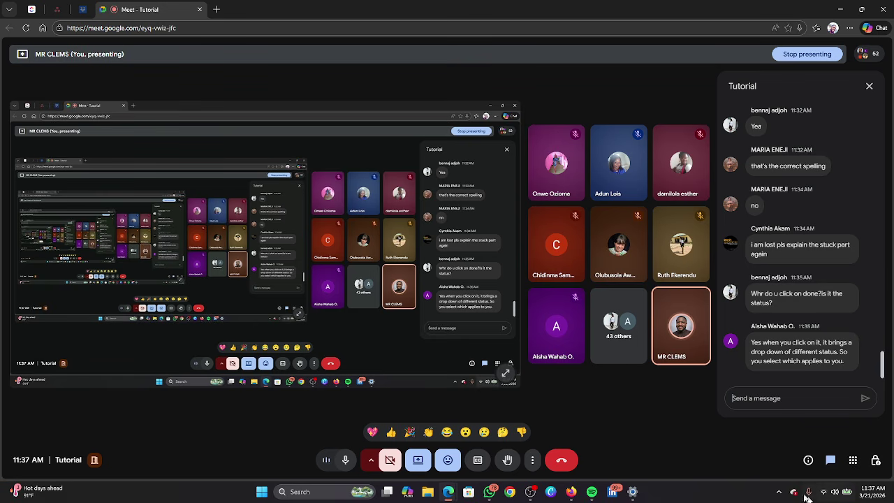
mouse_move(572, 492)
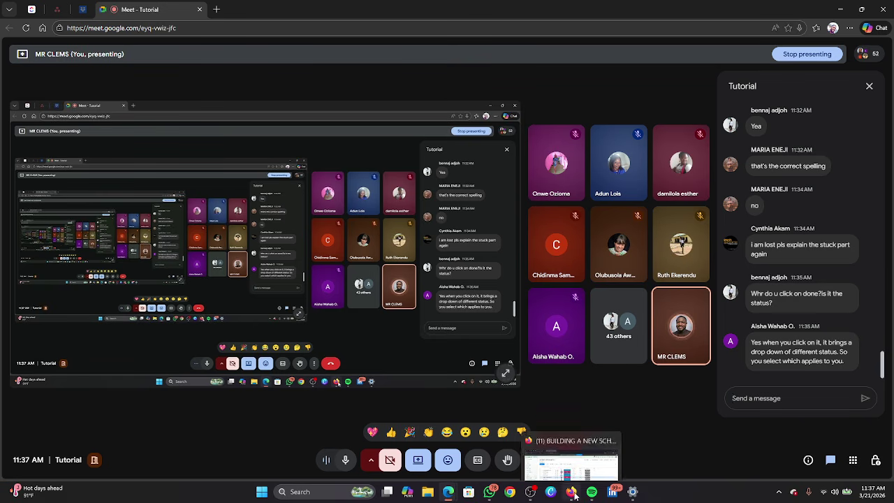
click(567, 464)
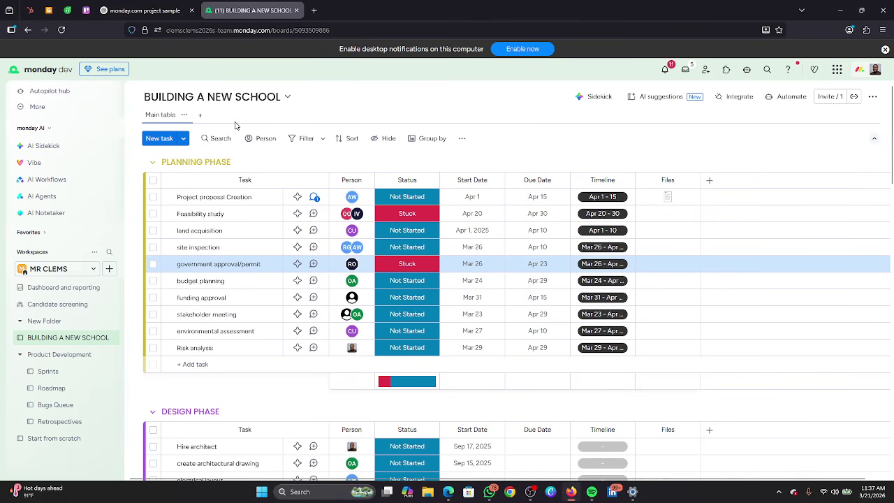
Open the board's automations, review the basic and Recommended templates, and preview the create-from-scratch builder.
click(787, 99)
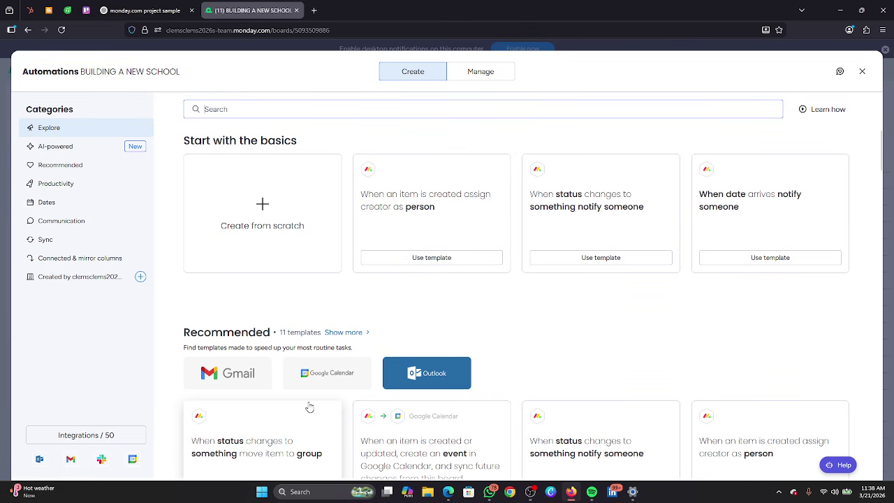
scroll(297, 437, down, 1)
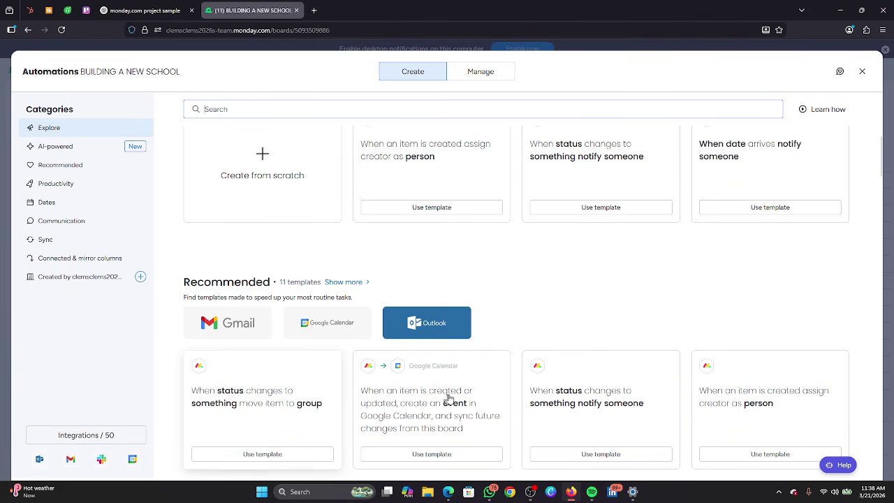
scroll(446, 402, down, 2)
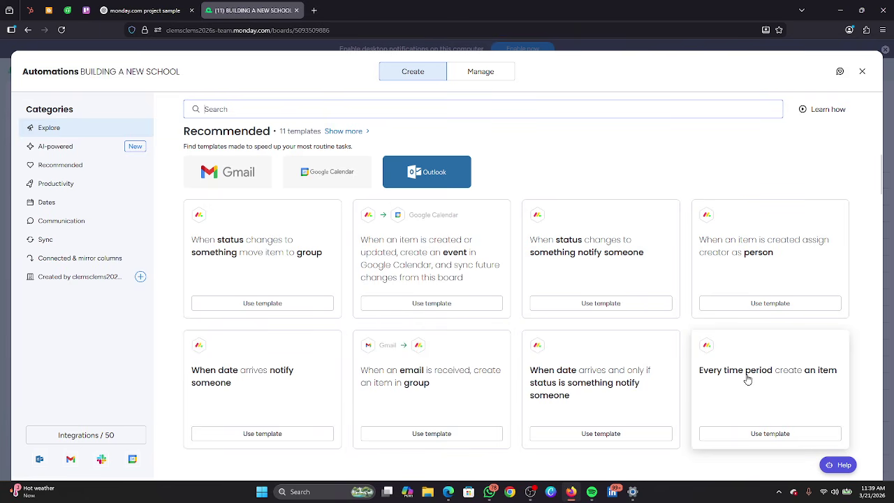
scroll(586, 347, down, 2)
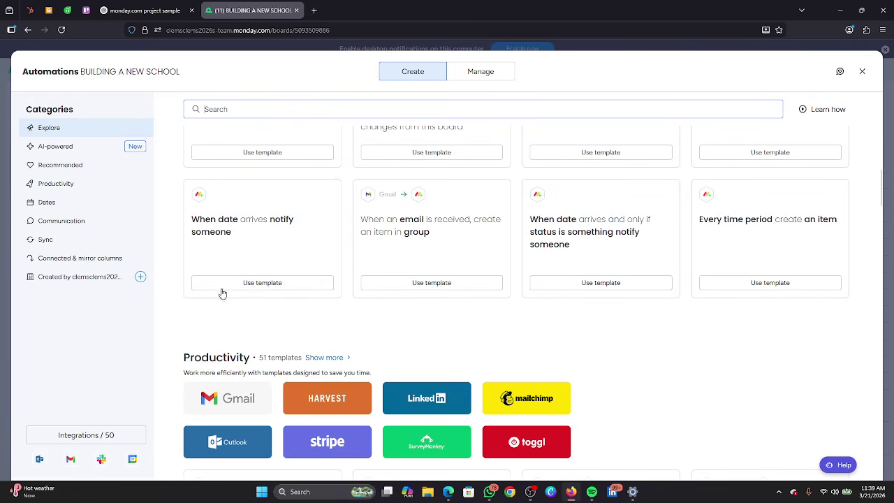
scroll(222, 292, up, 5)
click(257, 222)
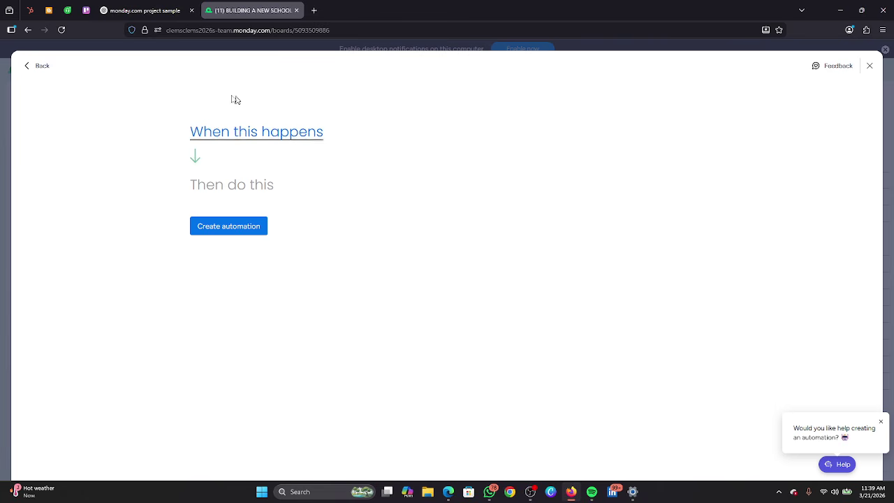
click(46, 72)
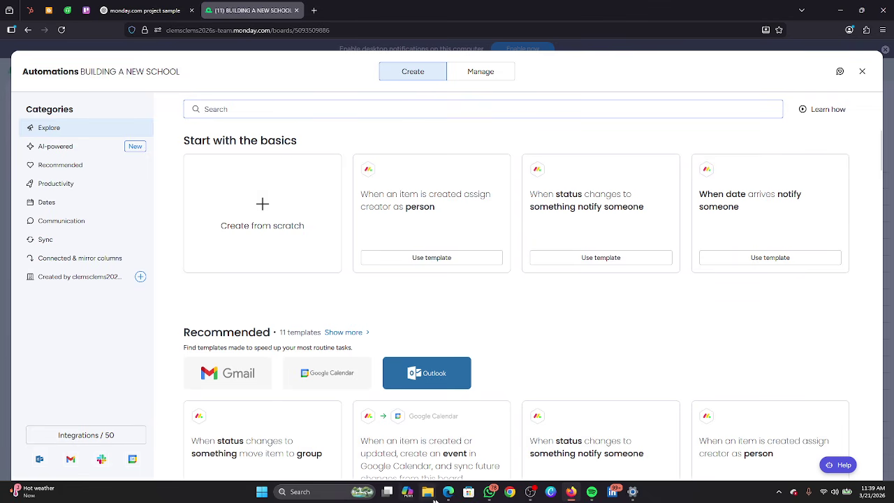
Read the participants' chat question in Google Meet and return to the board's automations in Firefox.
mouse_move(449, 491)
click(422, 455)
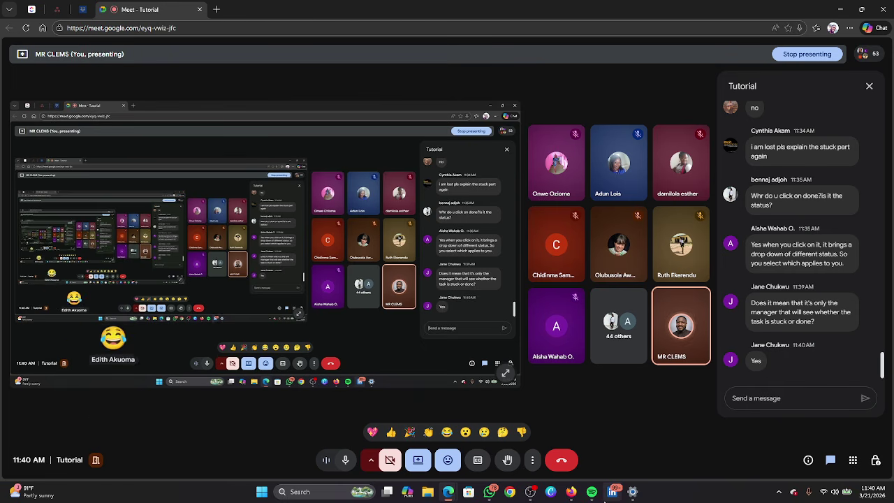
mouse_move(571, 492)
click(559, 440)
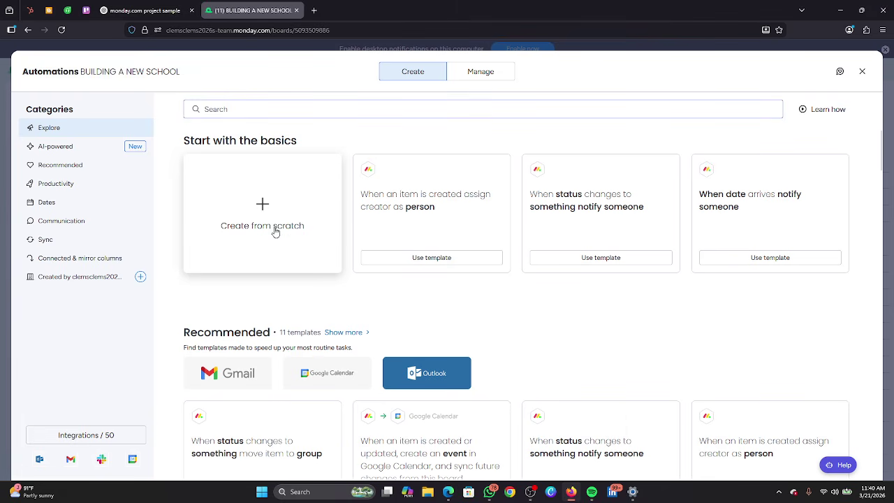
Start a new automation from scratch and view the triggers available for its "When this happens" condition.
click(275, 230)
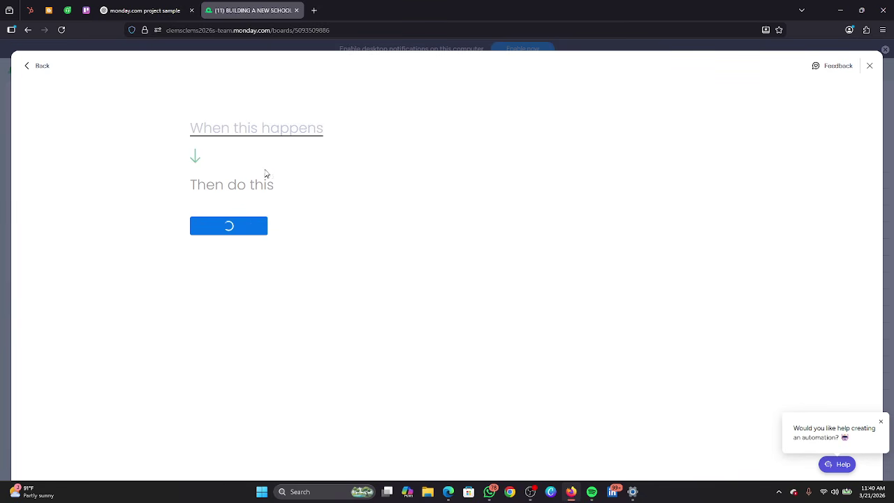
click(258, 132)
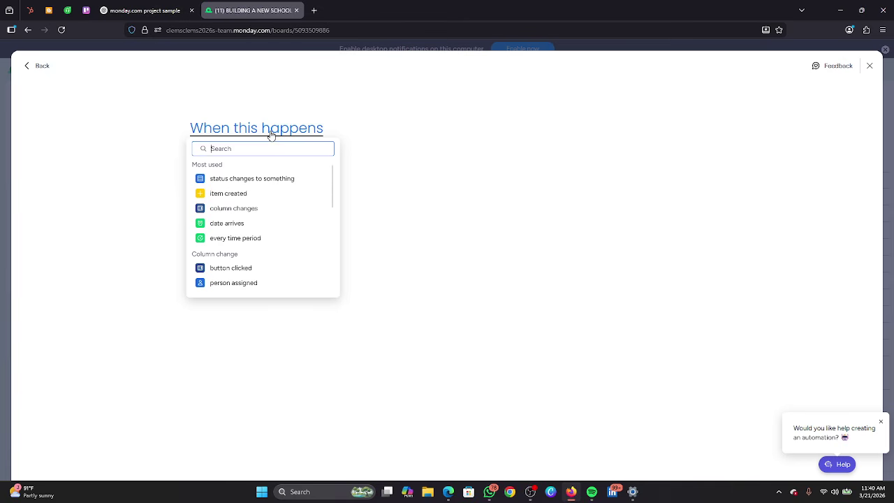
click(246, 95)
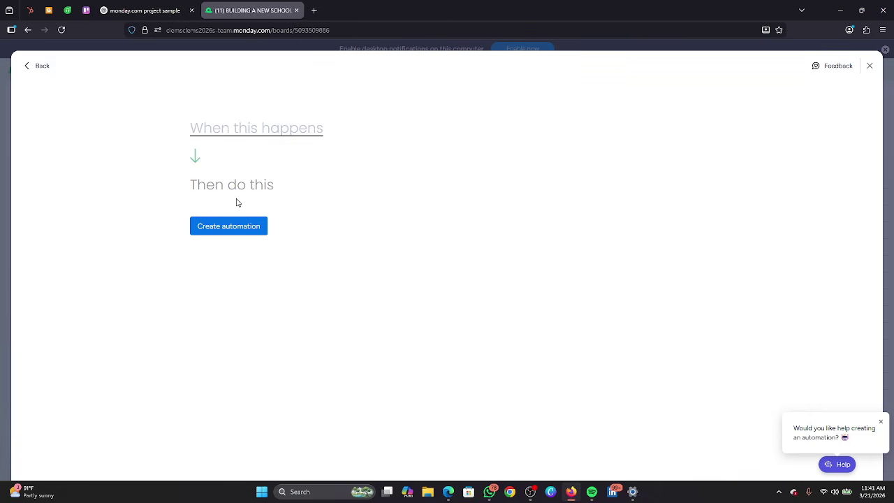
Switch to Google Meet to check the participants' responses to the automation explanation.
mouse_move(449, 493)
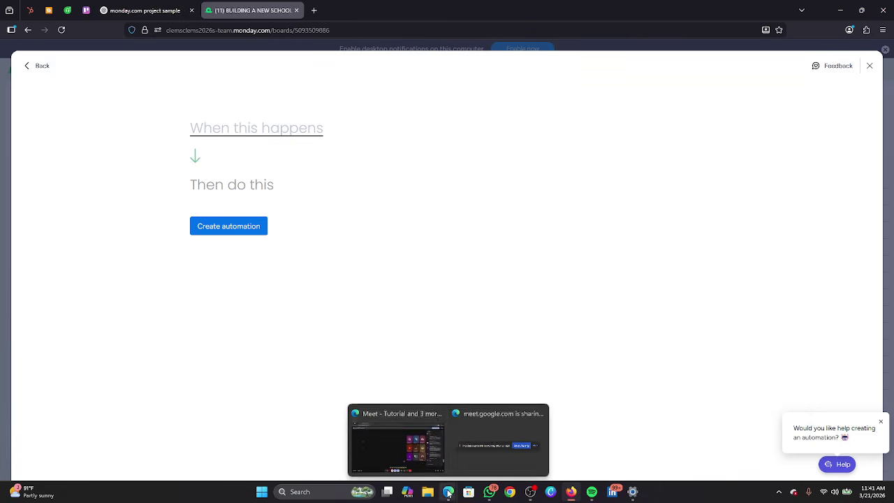
click(390, 448)
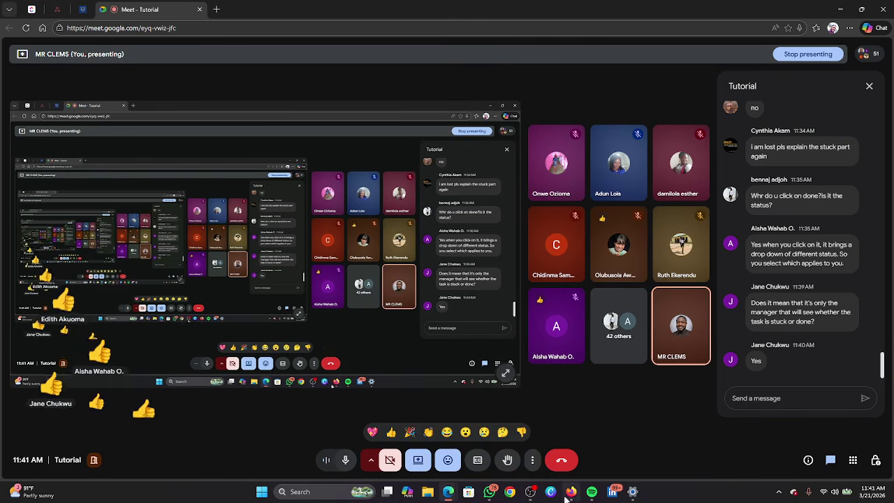
Return to the automation builder in Firefox and choose "status changes from something to something" as the trigger.
mouse_move(571, 495)
click(545, 444)
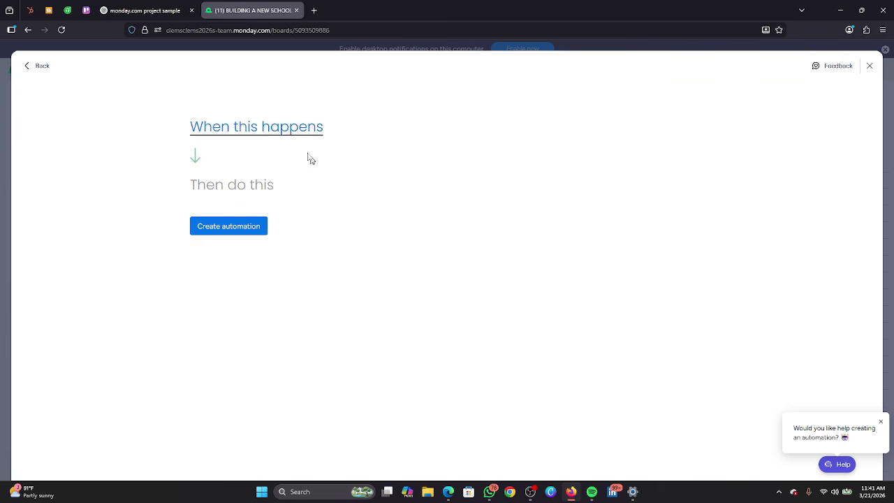
click(270, 129)
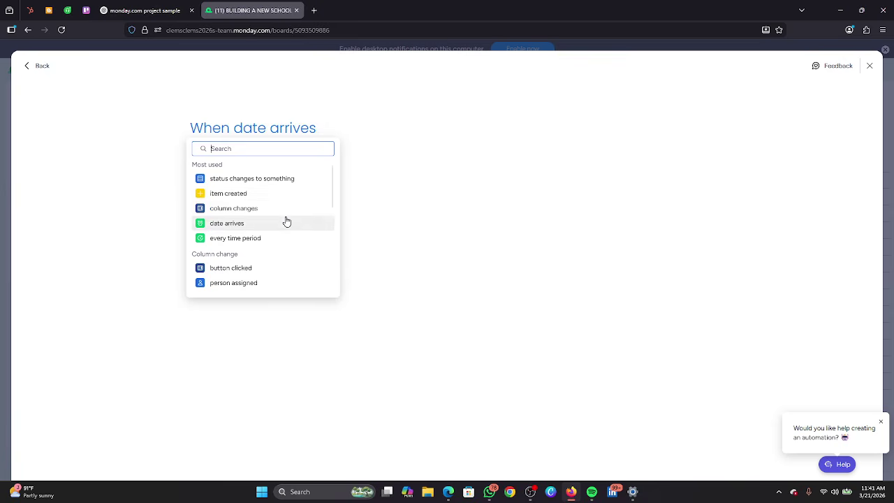
scroll(286, 231, down, 5)
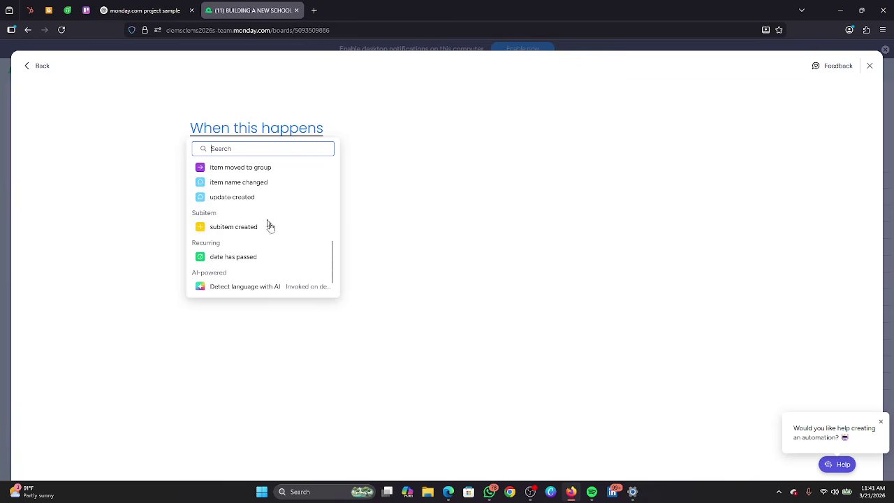
drag(332, 257, 332, 238)
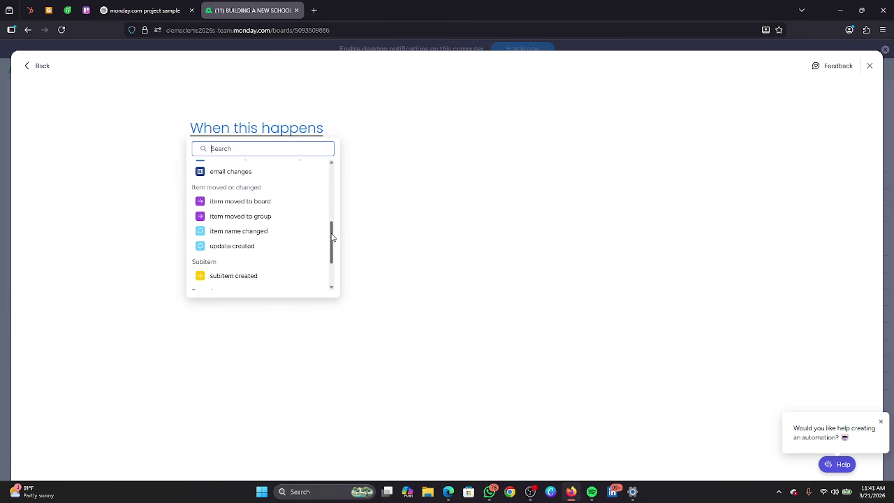
drag(333, 238, 333, 220)
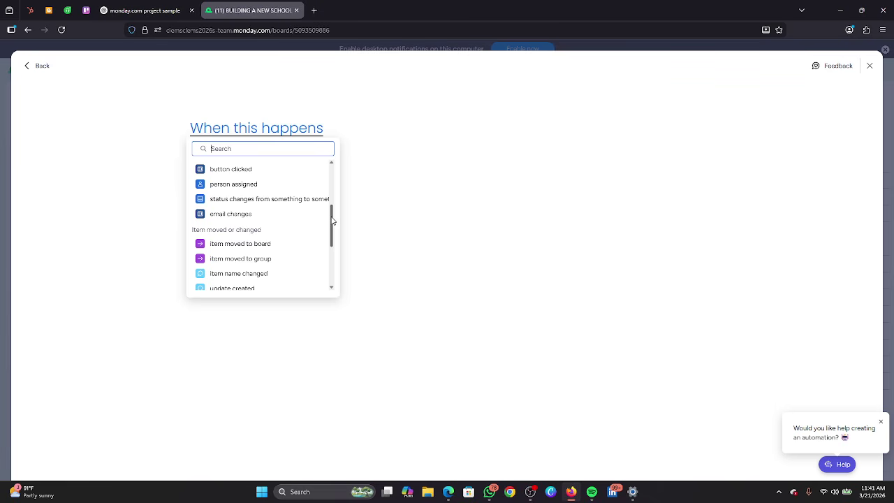
mouse_move(332, 221)
mouse_down()
mouse_move(335, 199)
mouse_move(336, 208)
mouse_up()
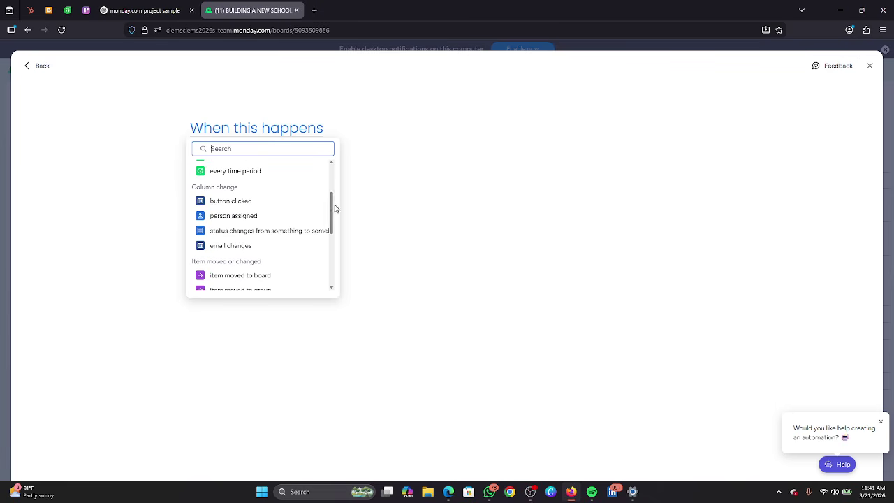
click(245, 237)
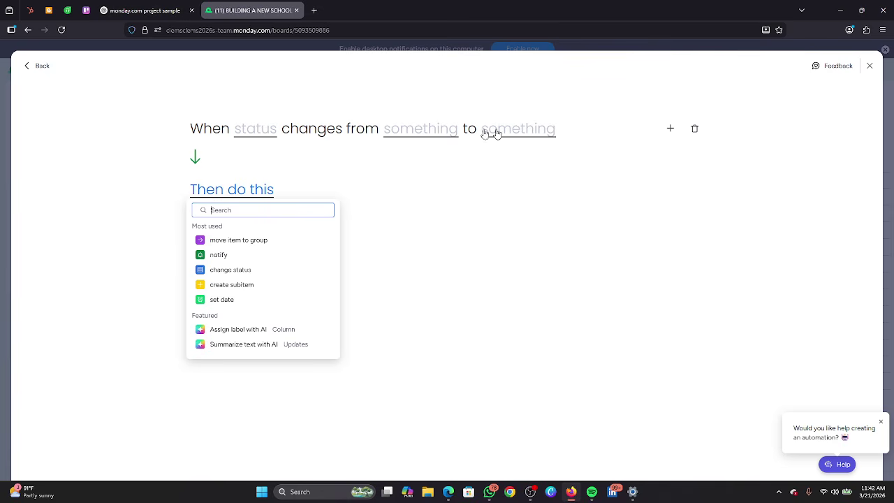
Set the trigger to fire when the Status column changes from Not Started to Stuck.
click(269, 134)
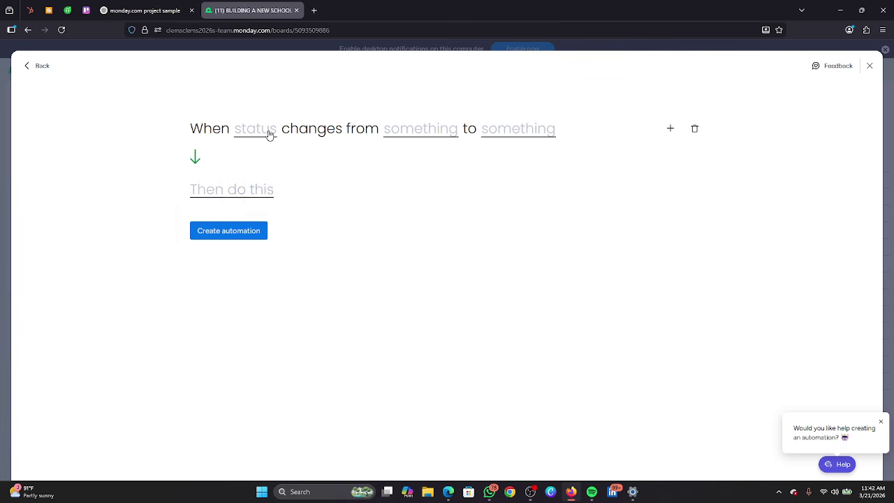
click(268, 134)
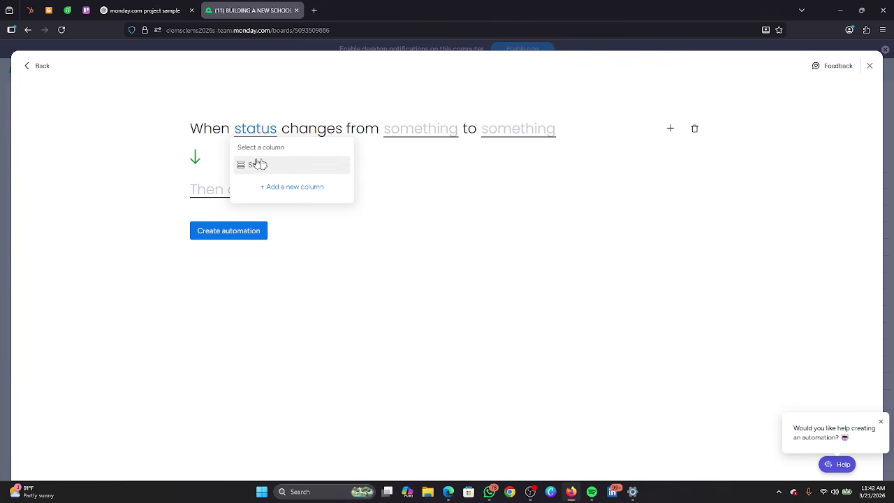
click(257, 164)
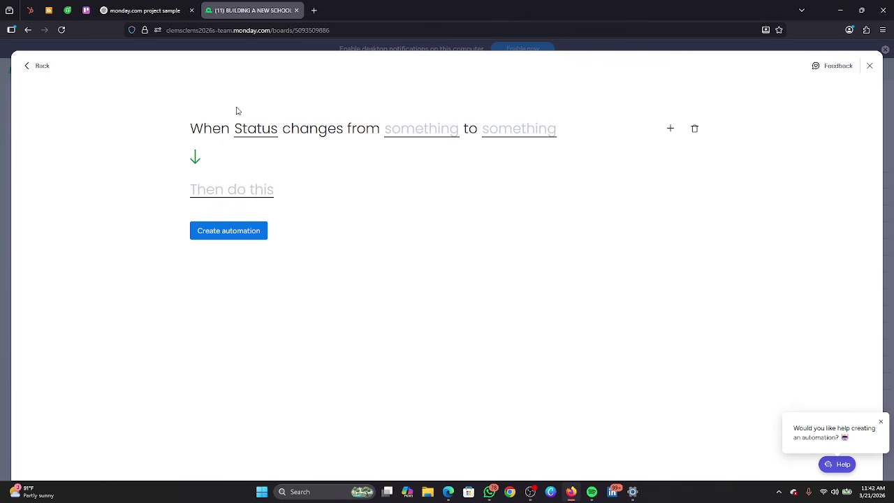
click(417, 132)
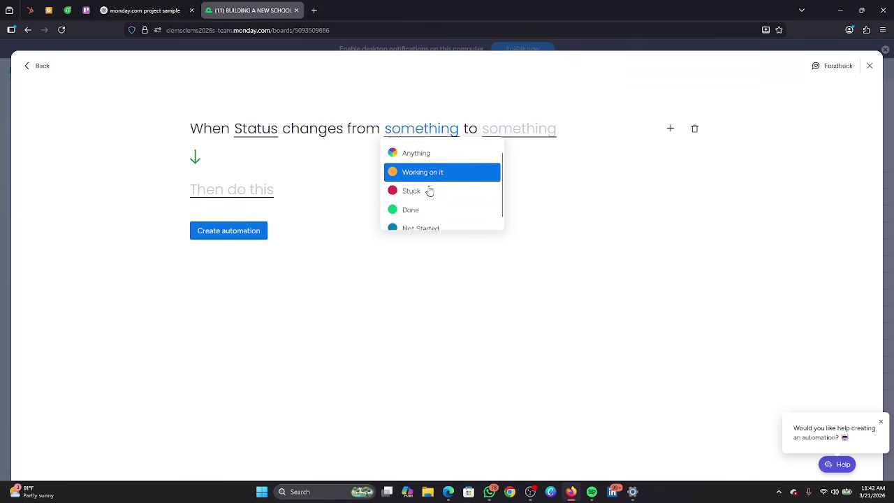
scroll(433, 210, down, 1)
click(433, 217)
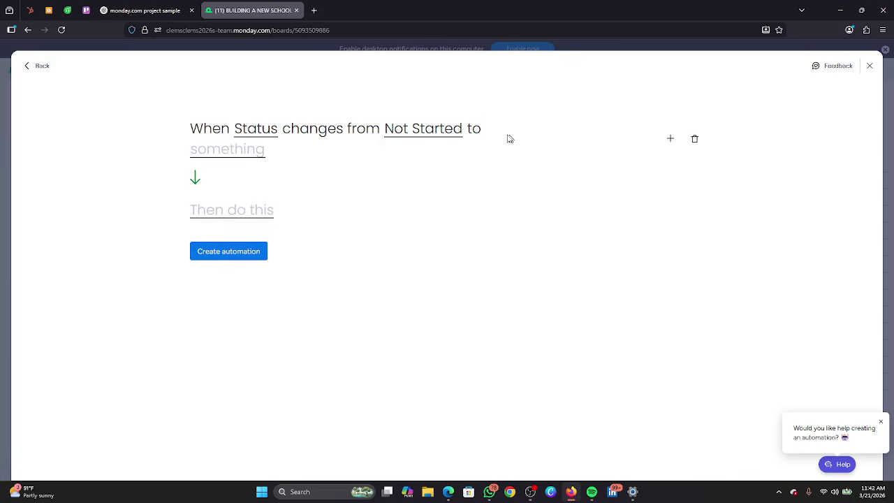
click(229, 163)
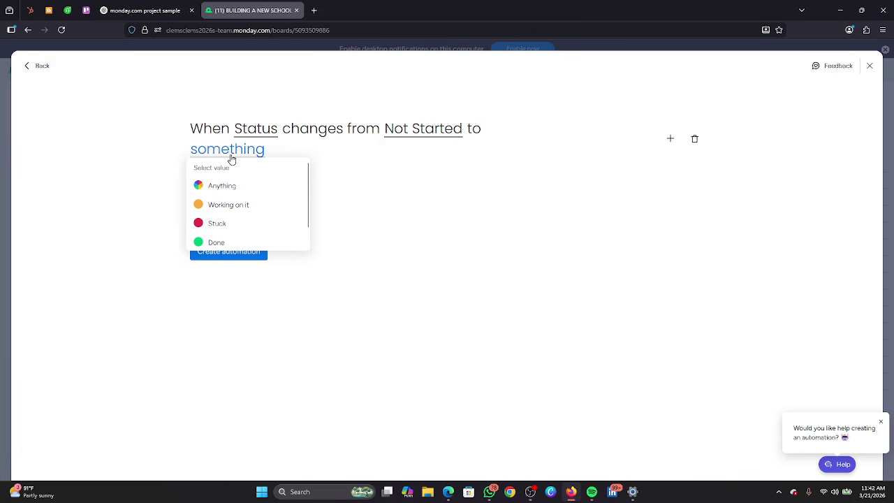
click(231, 223)
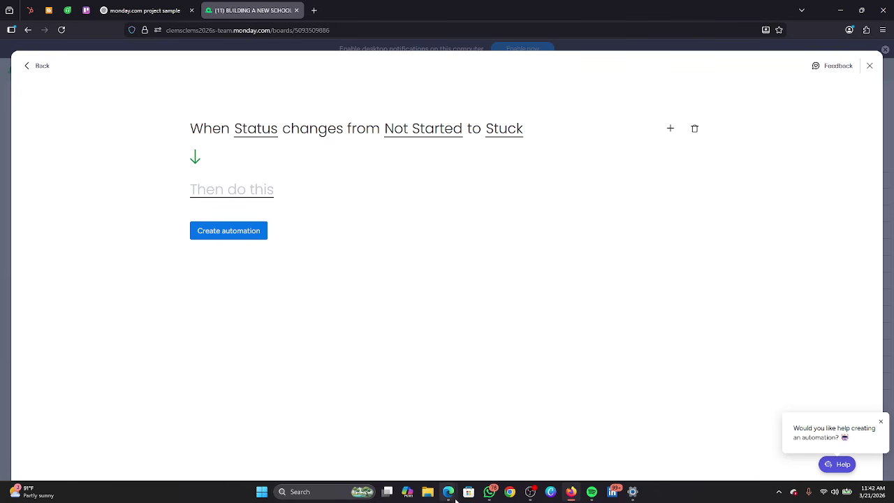
Check the participants' reactions in Google Meet and return to the automation builder in Firefox.
mouse_move(455, 500)
click(392, 449)
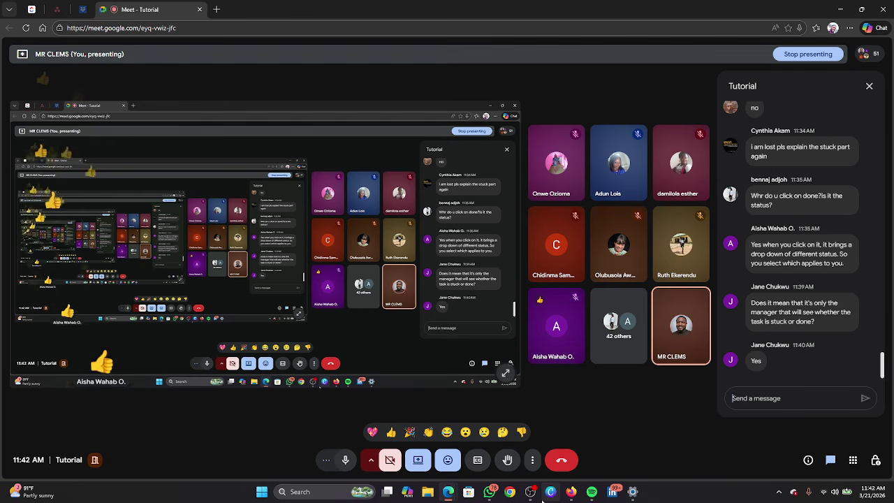
mouse_move(528, 497)
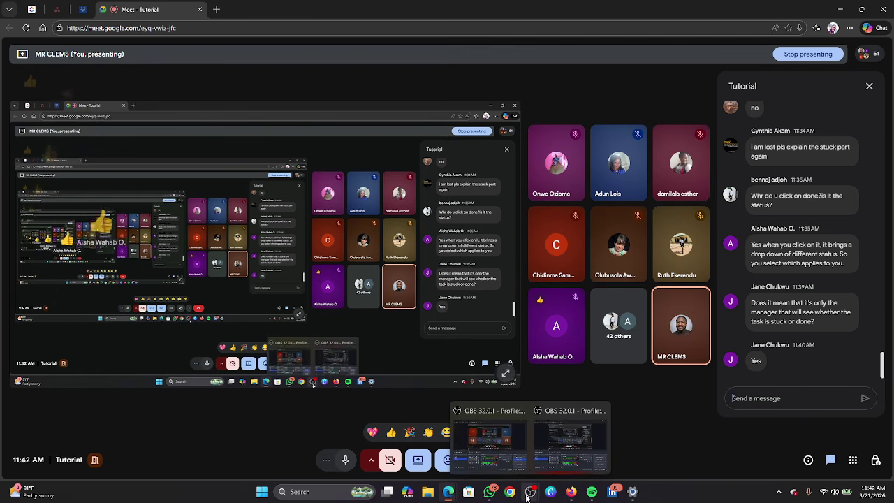
mouse_move(494, 494)
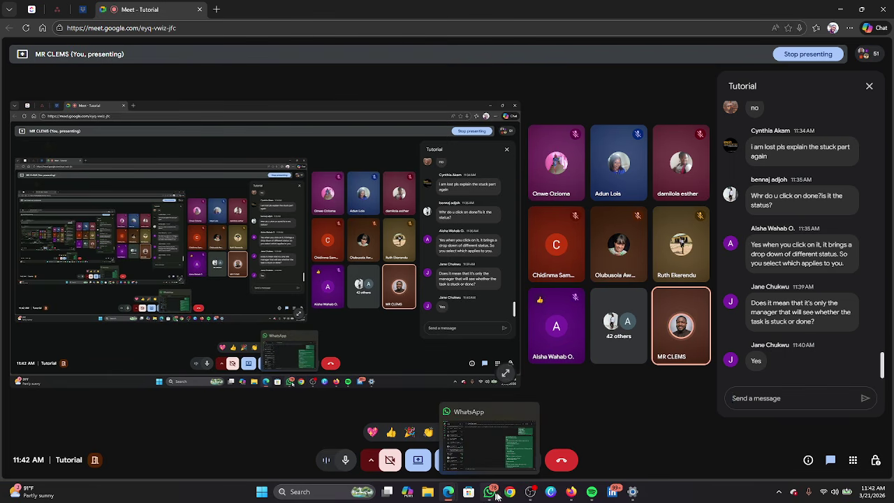
mouse_move(570, 491)
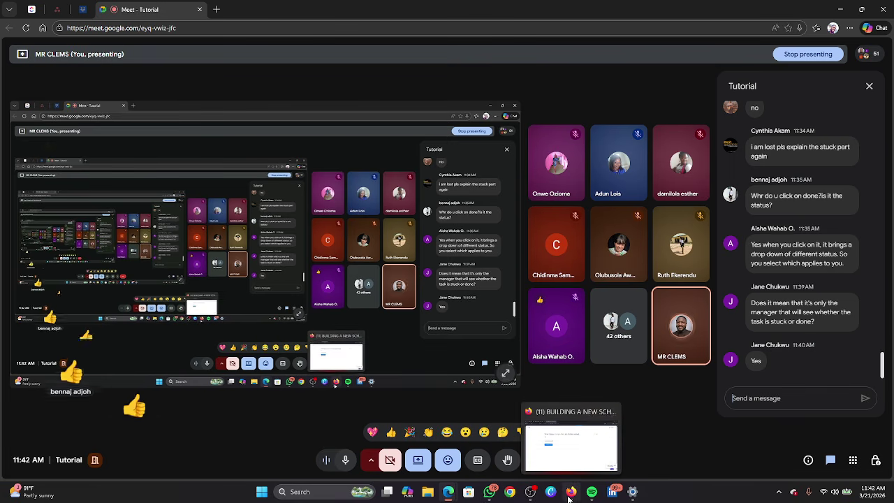
click(570, 452)
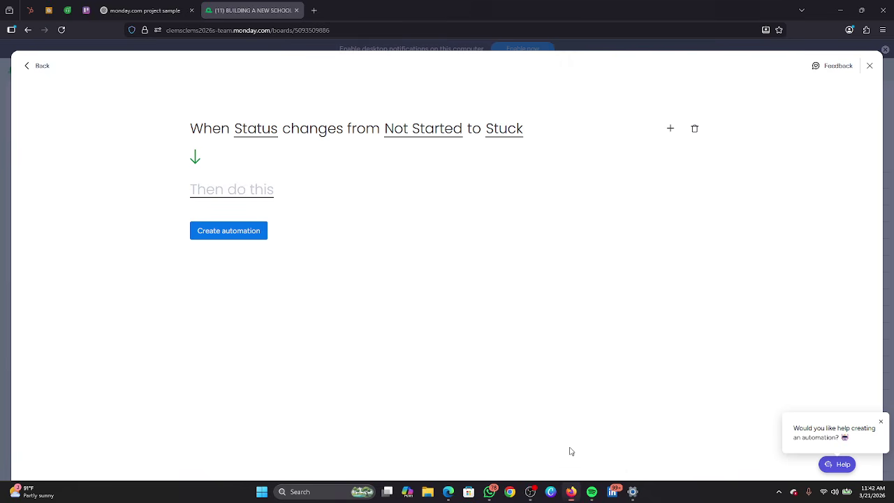
Look through the available "Then do this" actions, search them for "NOT", and choose notify as the automation's action.
click(244, 190)
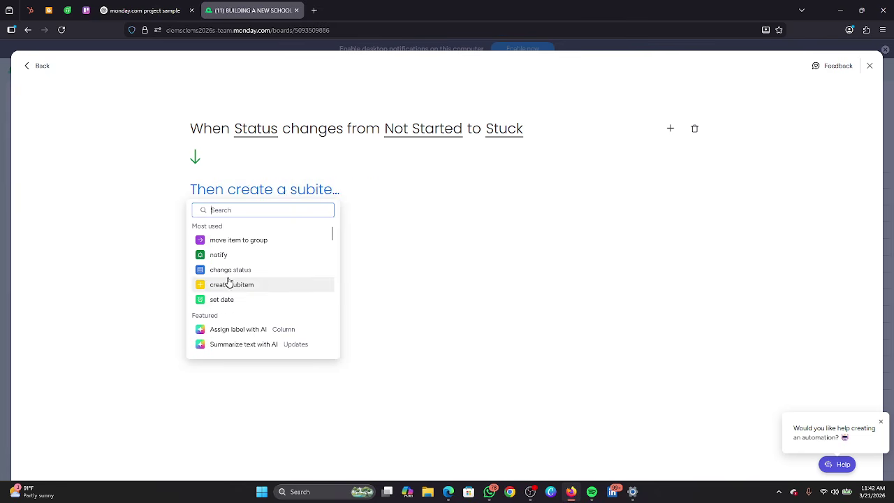
scroll(236, 259, down, 3)
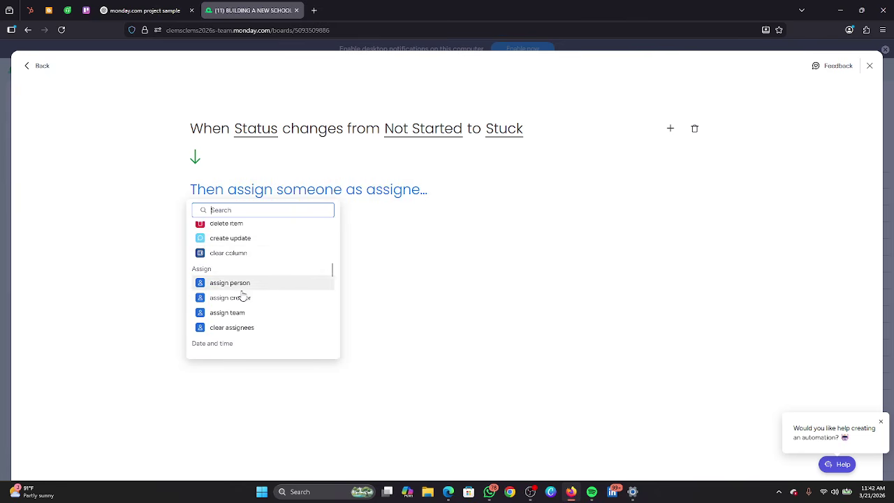
scroll(249, 291, down, 2)
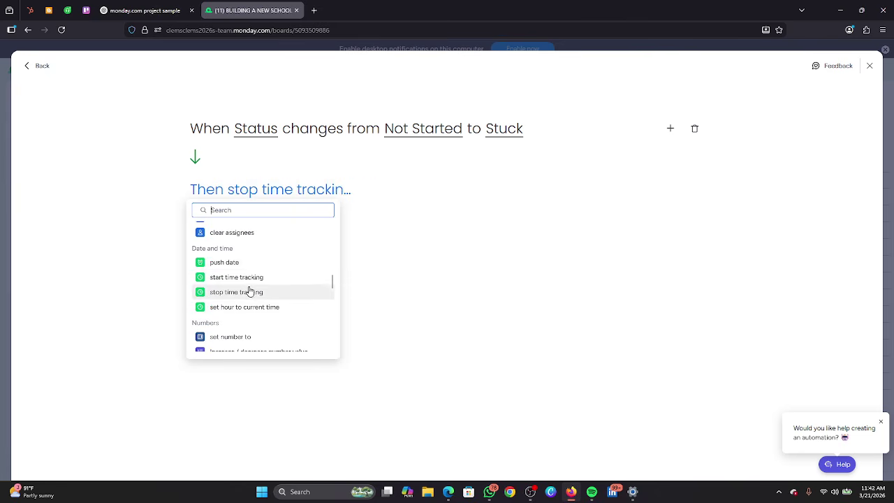
scroll(275, 292, down, 4)
scroll(271, 293, up, 2)
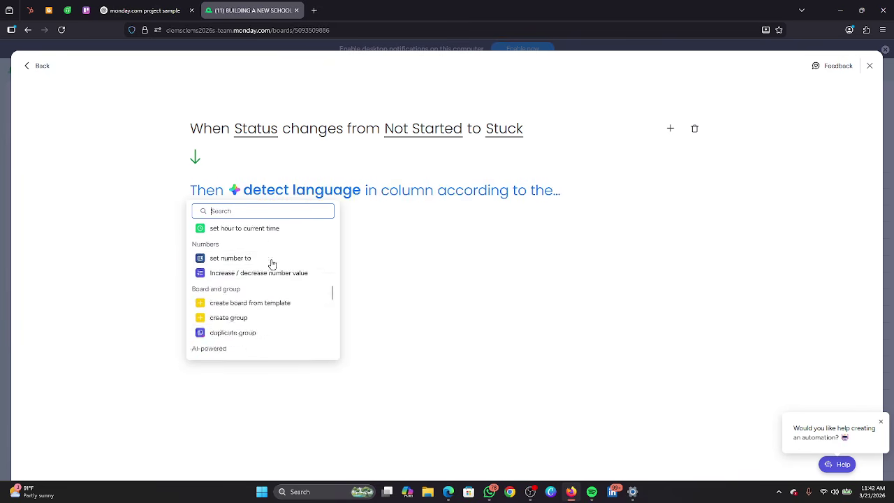
scroll(307, 290, up, 1)
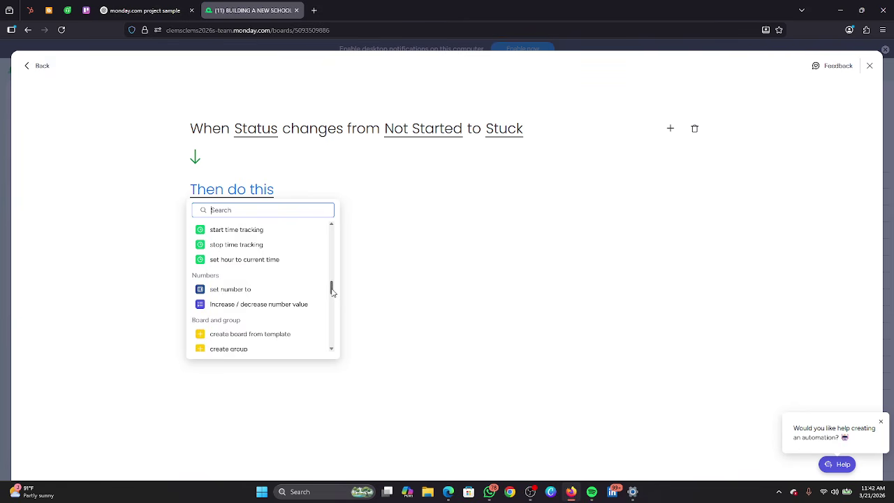
drag(334, 291, 335, 251)
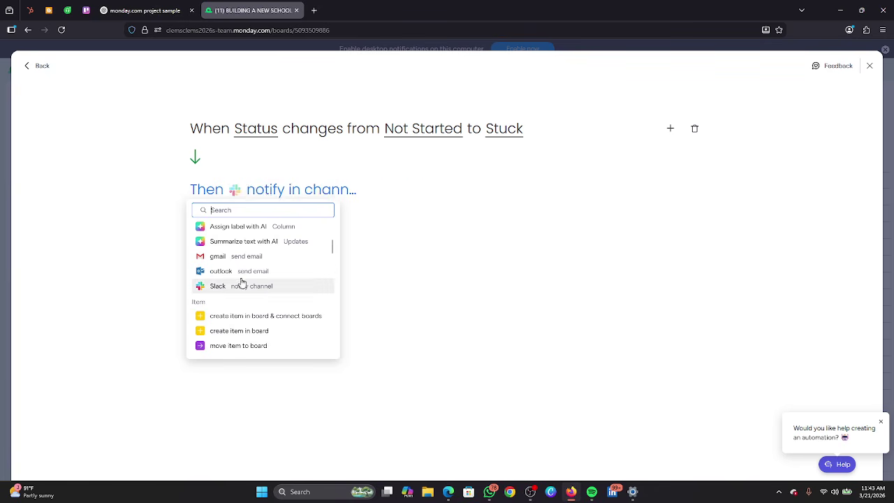
drag(335, 252, 333, 323)
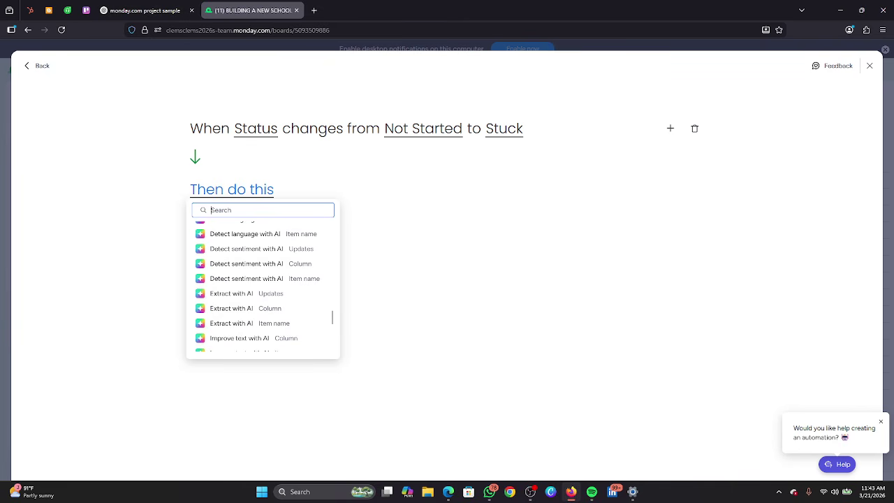
text(T)
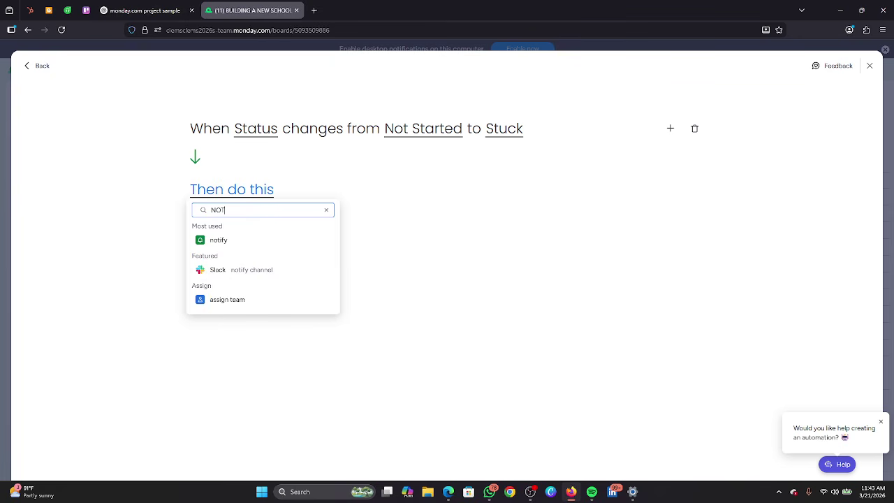
click(242, 241)
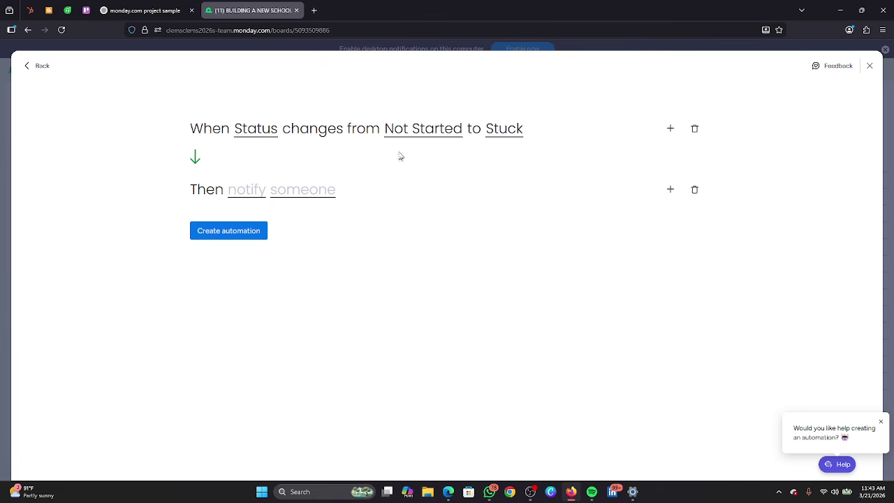
Insert the task's Person field as the notification message and save the message.
click(255, 199)
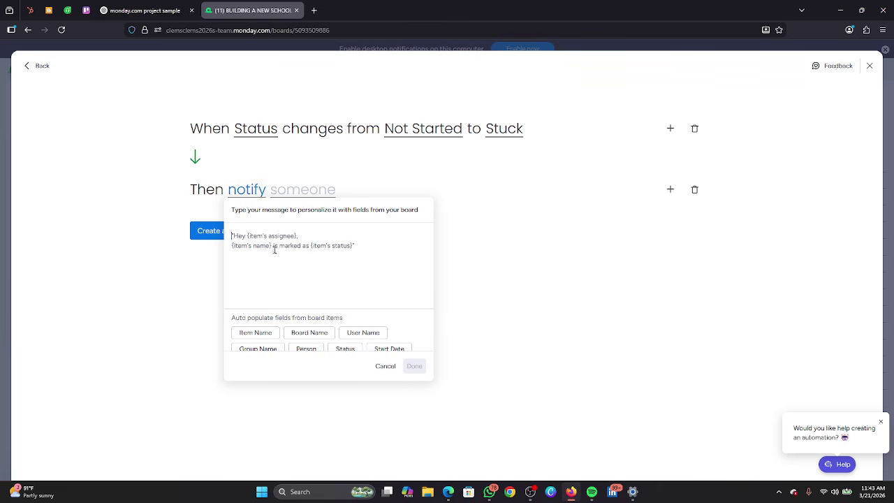
click(307, 349)
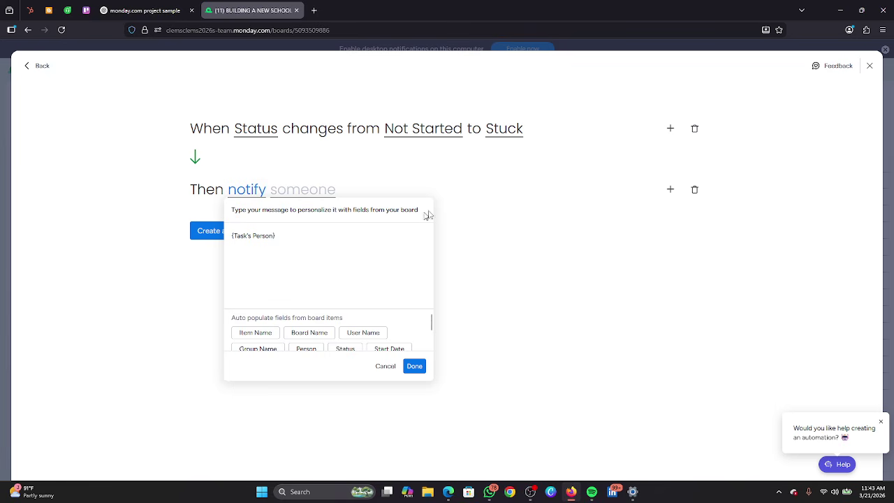
click(414, 366)
Look through the recipient types for the notification and open the list of team members.
click(302, 190)
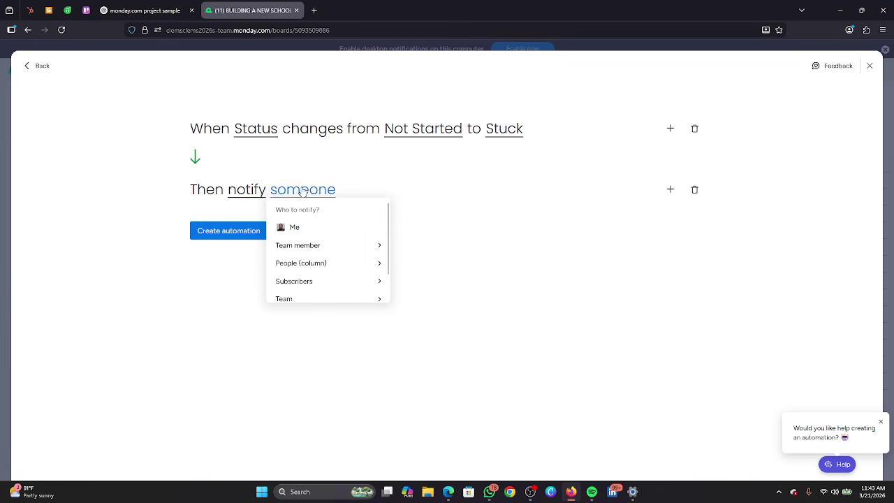
scroll(312, 252, down, 1)
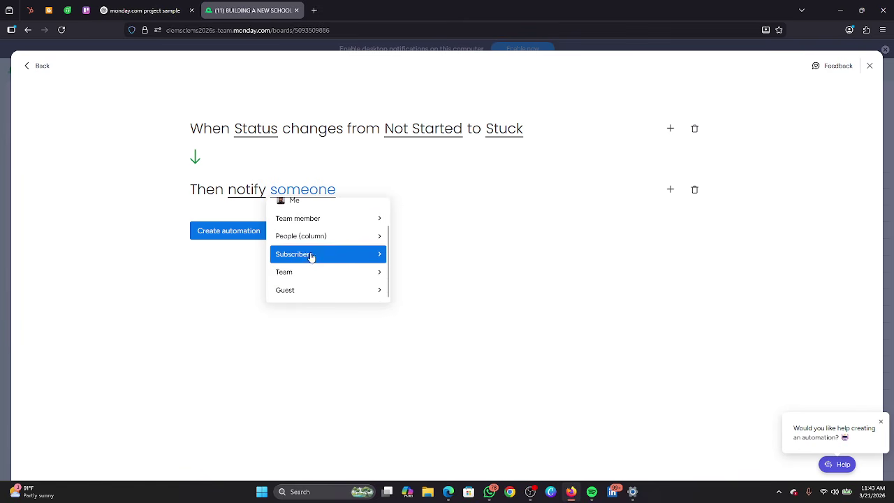
scroll(311, 255, up, 1)
scroll(310, 249, down, 1)
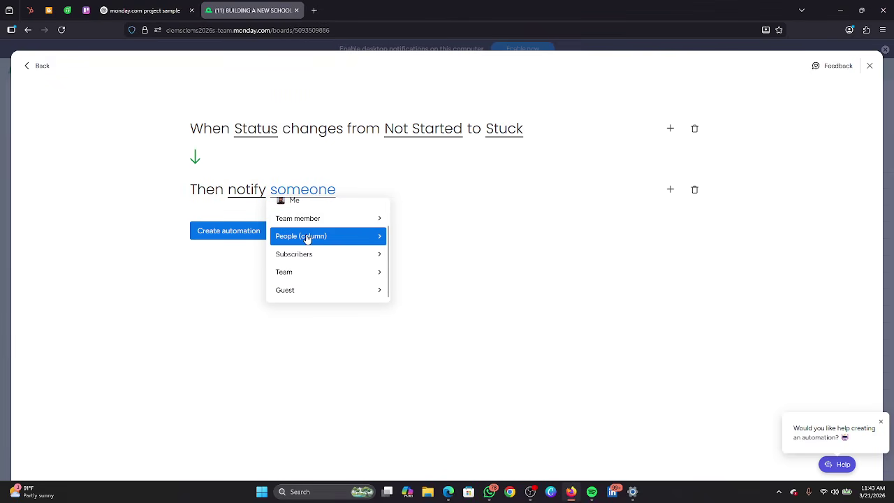
scroll(302, 241, up, 1)
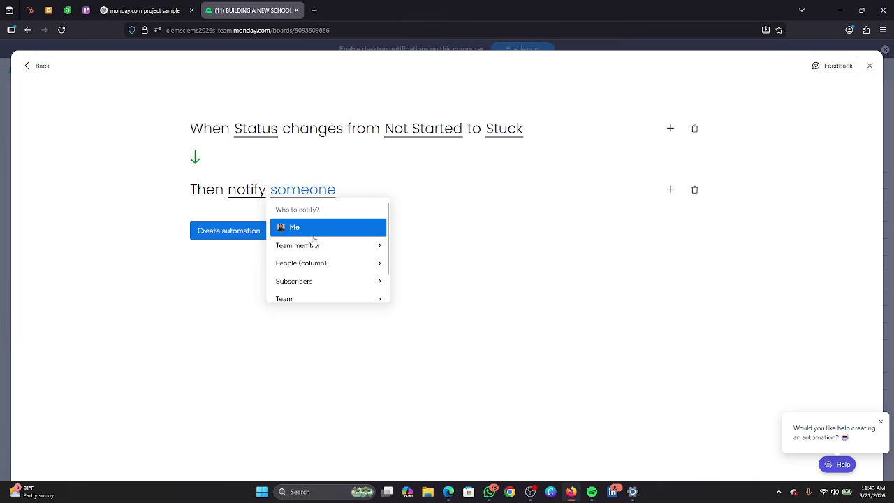
click(317, 247)
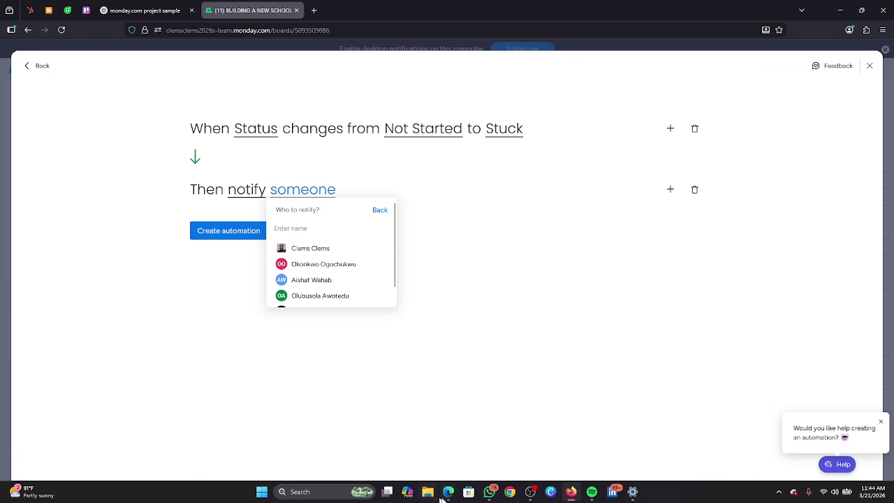
Check the participants' chat and reactions in Google Meet and return to the automation builder in Firefox.
mouse_move(446, 498)
click(405, 445)
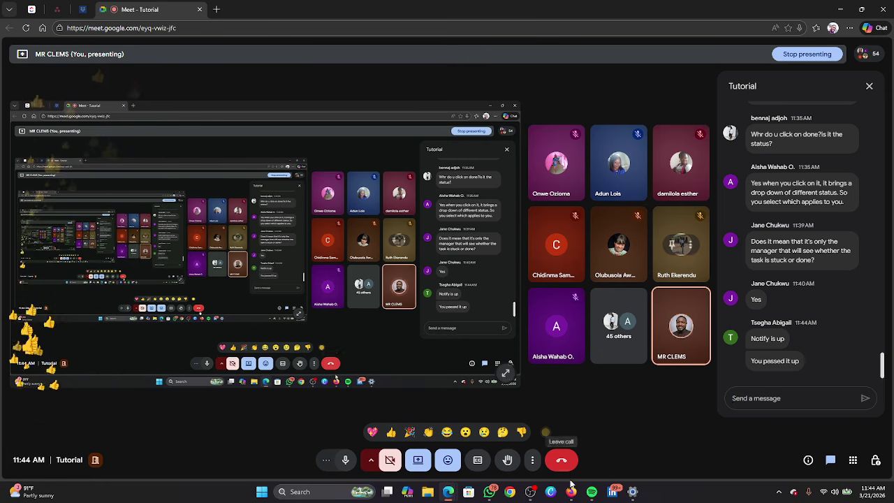
mouse_move(572, 492)
click(561, 450)
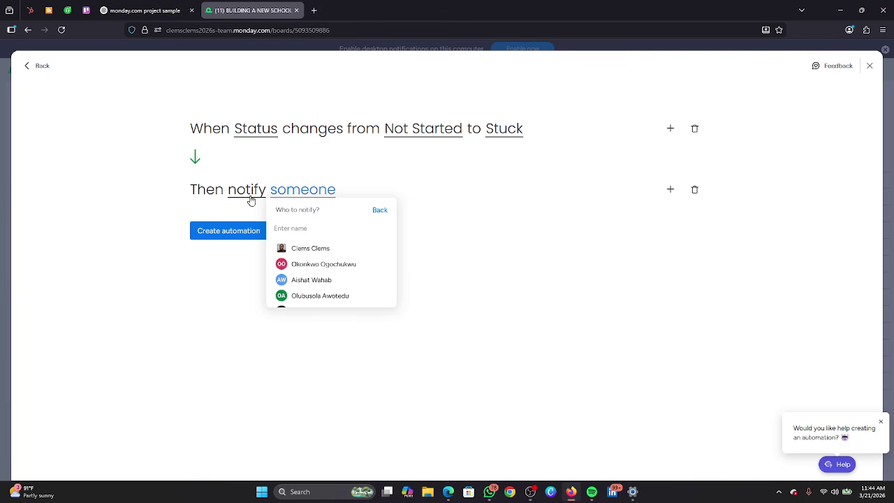
Choose the third listed team member as the notification recipient and add an action that moves the item to the STUCK group.
click(318, 281)
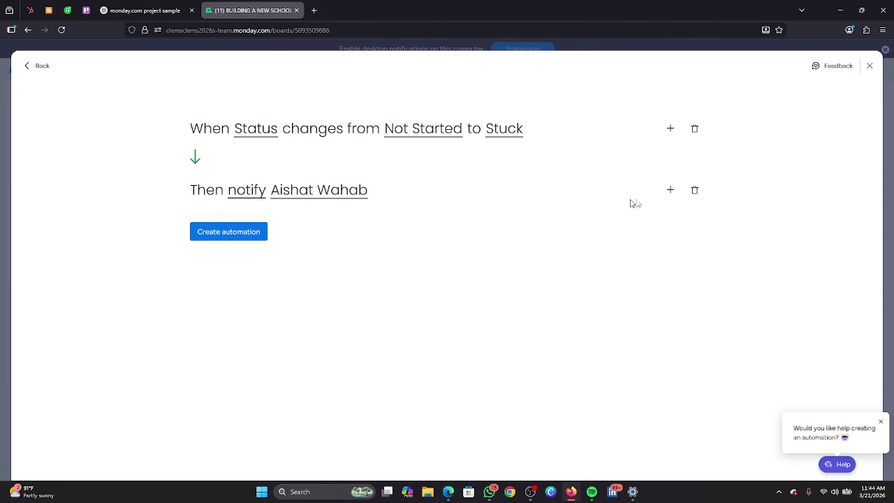
click(670, 190)
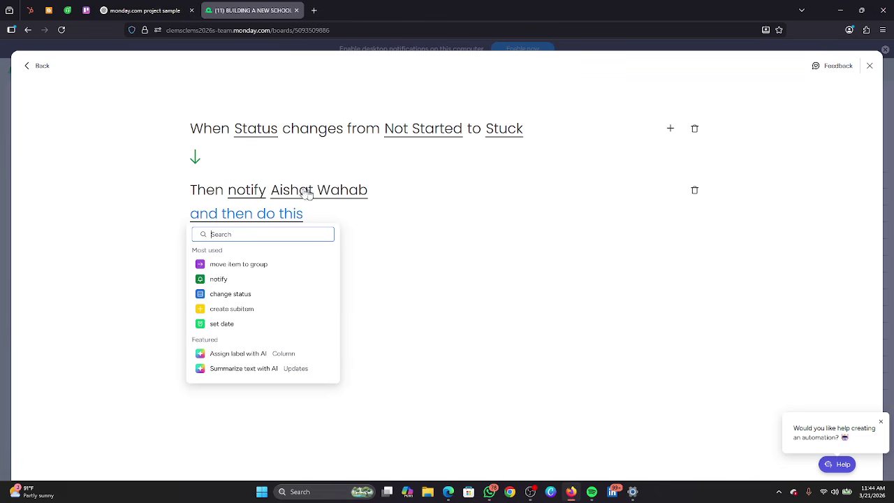
click(269, 268)
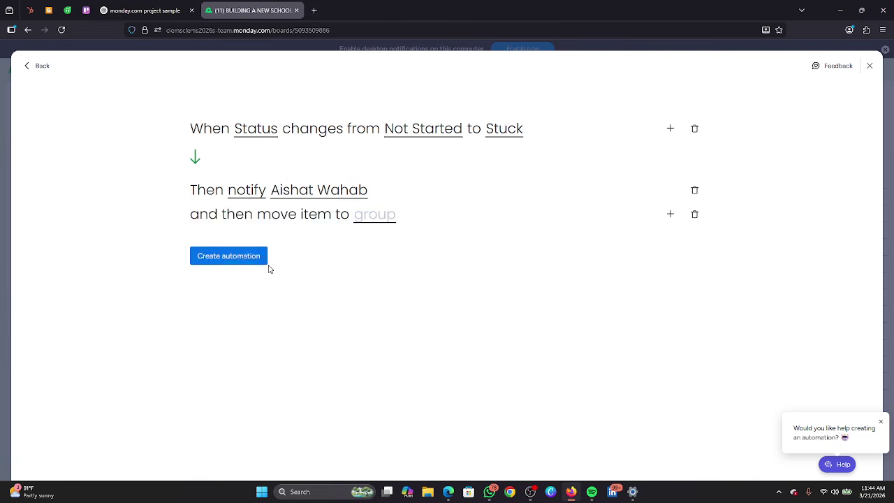
click(375, 226)
scroll(389, 299, down, 3)
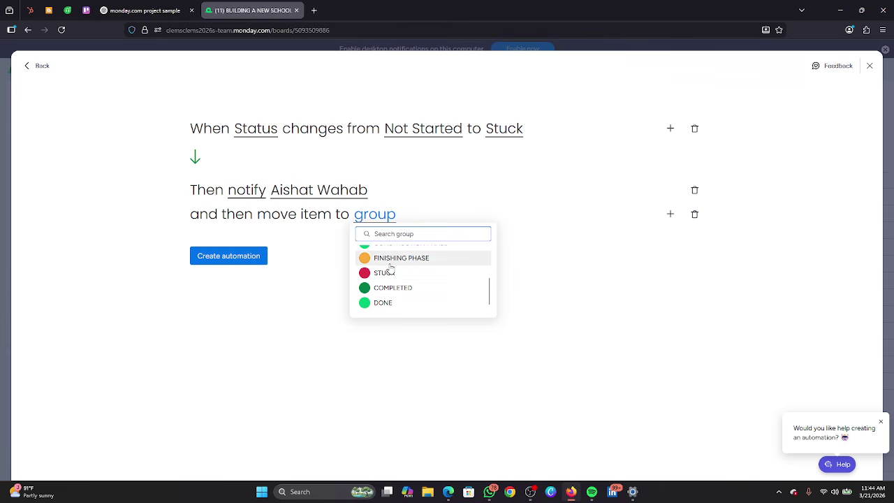
click(389, 272)
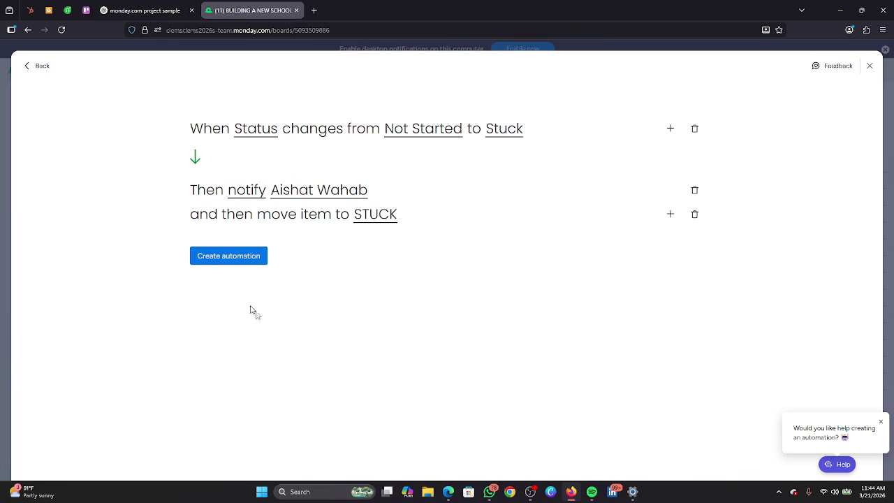
Switch to Google Meet to see how participants react to the two actions, and return to Firefox.
mouse_move(447, 489)
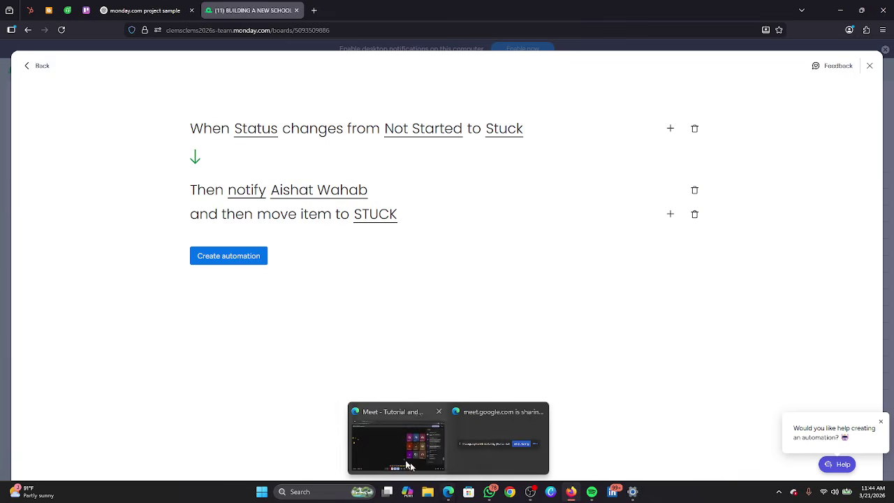
click(395, 461)
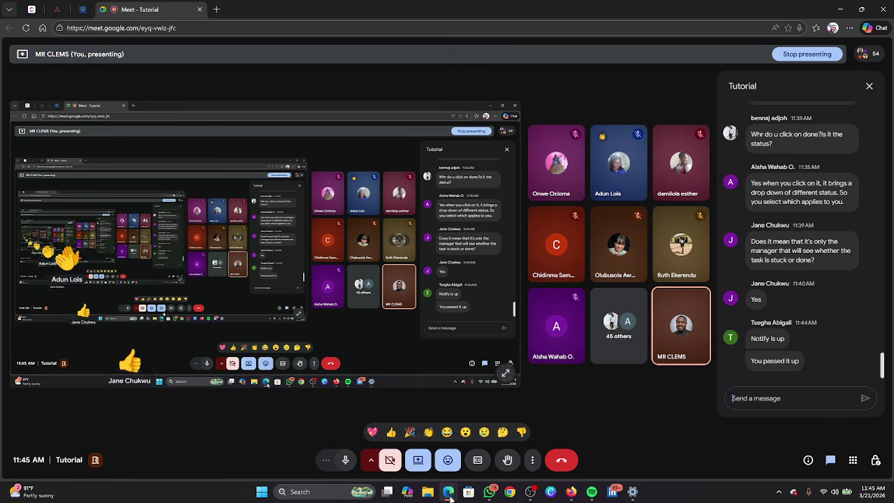
mouse_move(449, 489)
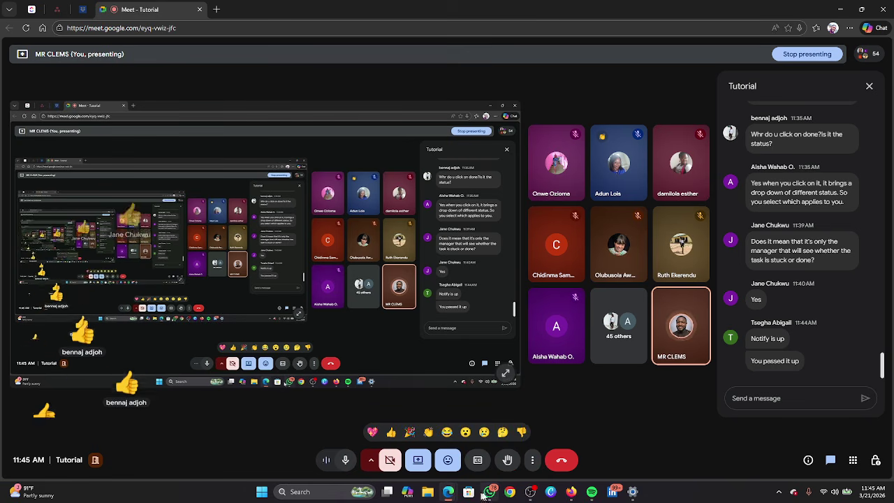
mouse_move(530, 491)
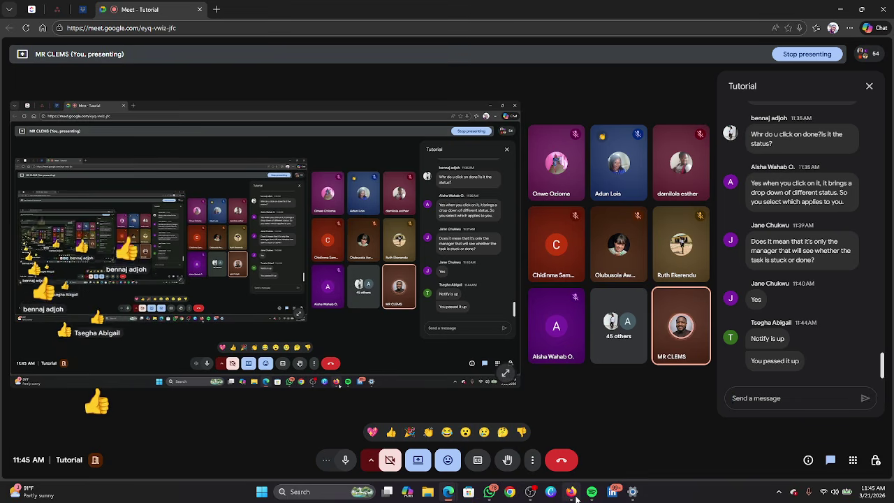
mouse_move(571, 492)
click(566, 461)
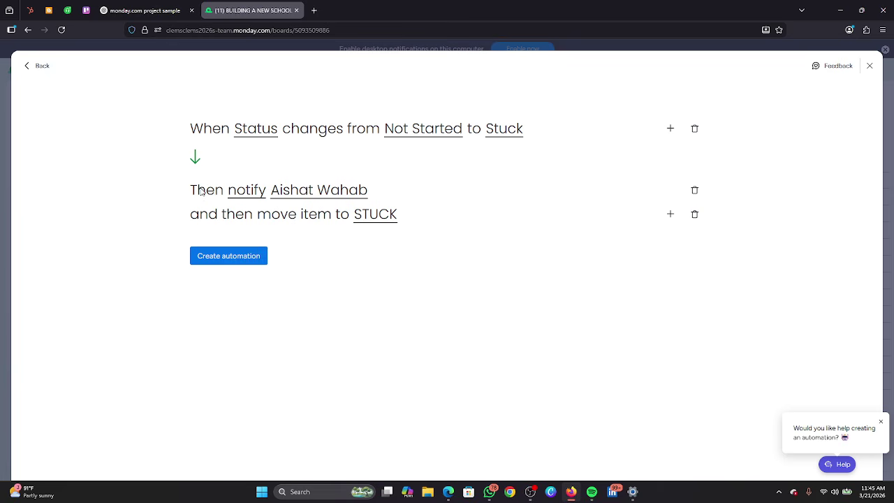
Set the microphone input volume to 100 in the Windows sound settings and return to the automation builder.
right_click(834, 492)
click(825, 465)
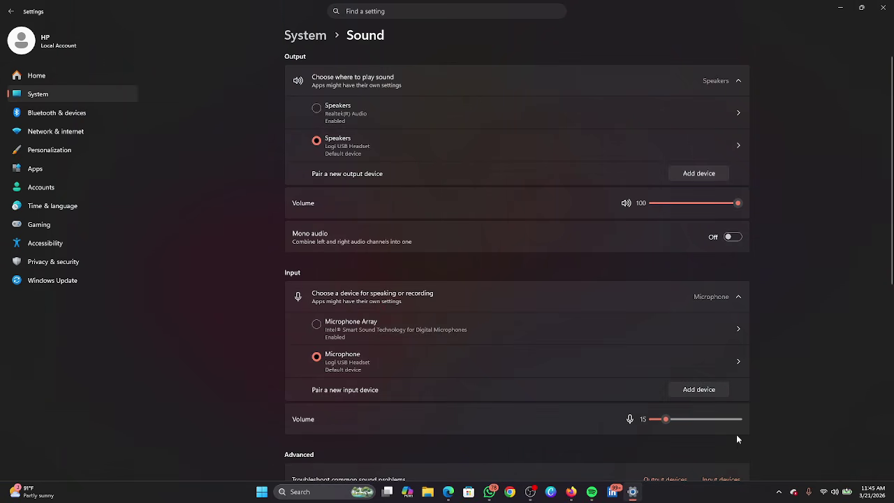
click(740, 419)
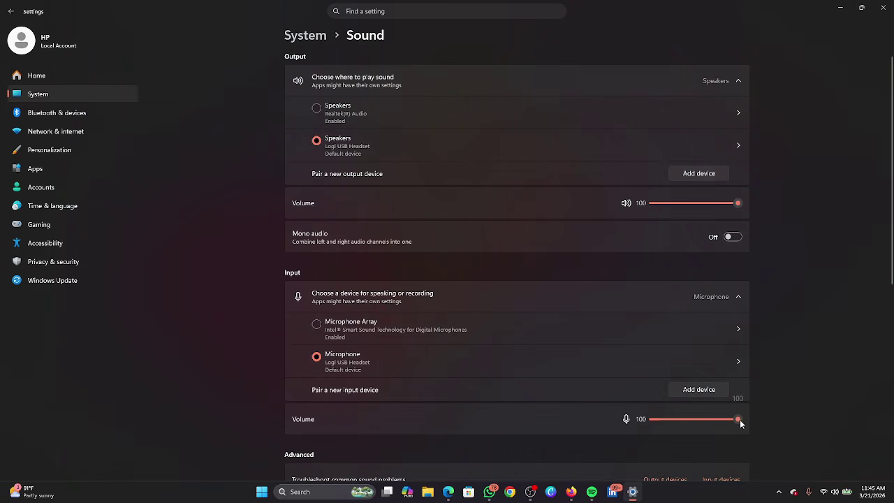
click(839, 9)
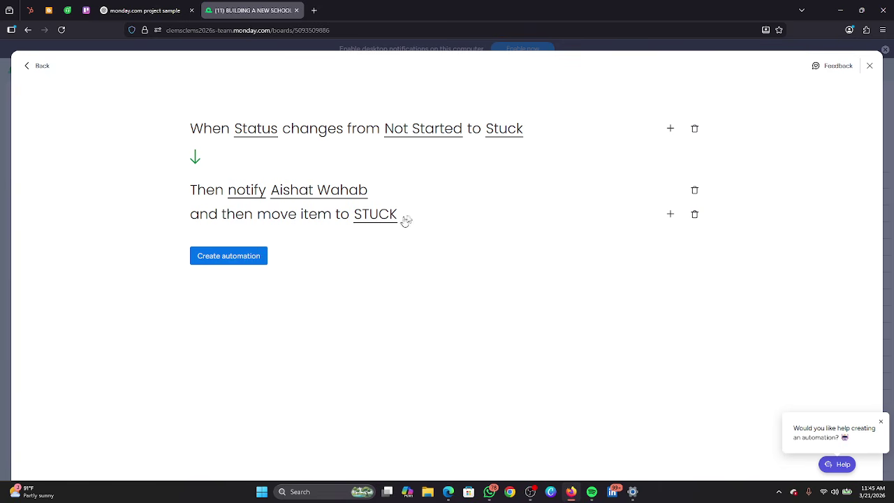
Look through the available follow-up actions and add Slack notify channel as the automation's third action.
click(669, 216)
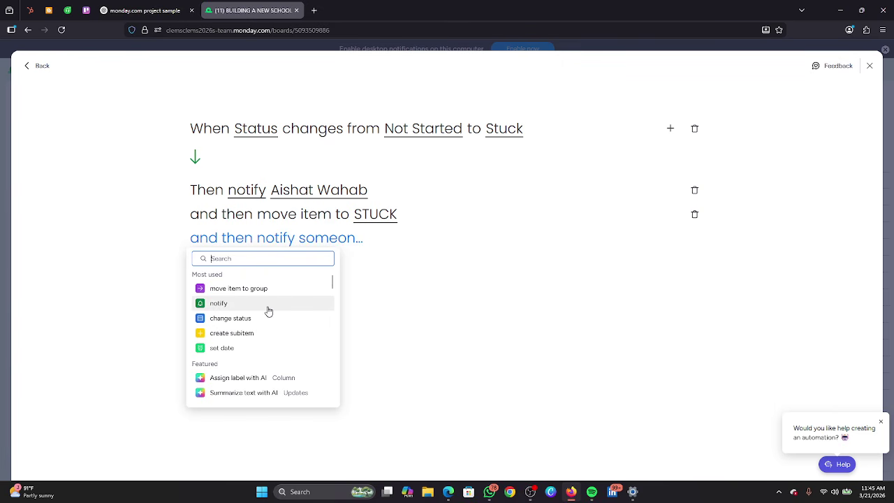
scroll(249, 305, down, 5)
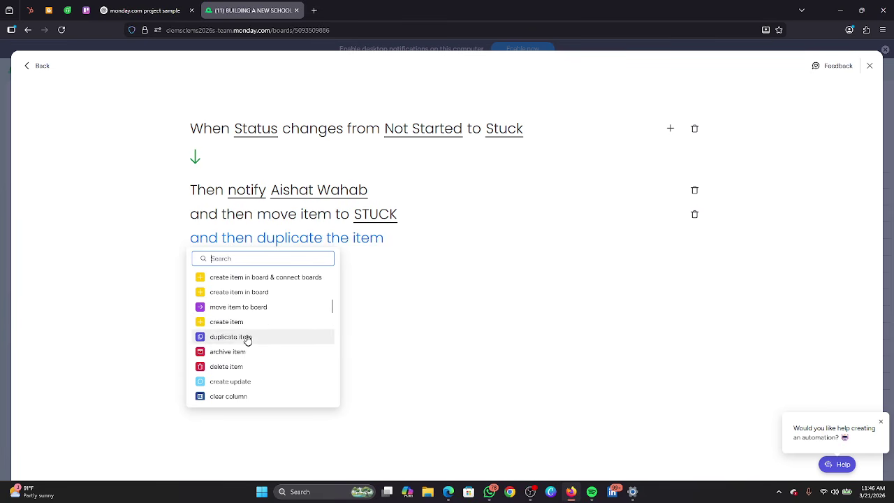
scroll(248, 340, down, 4)
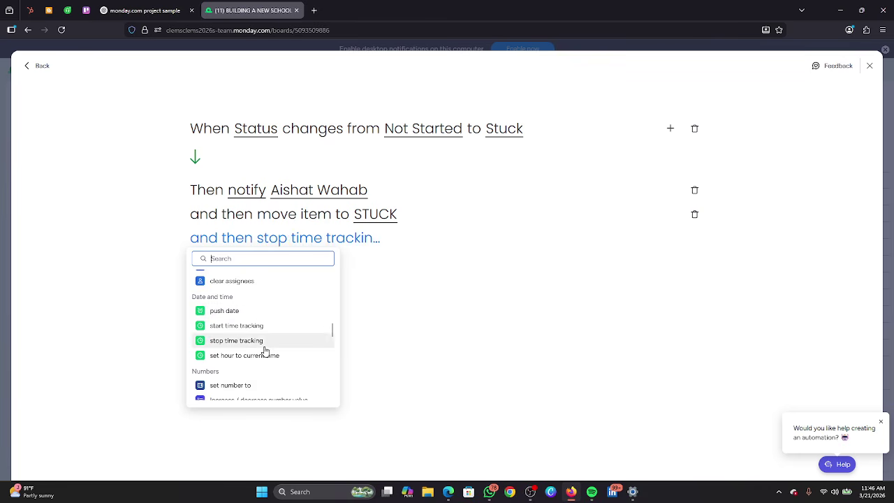
scroll(268, 353, down, 4)
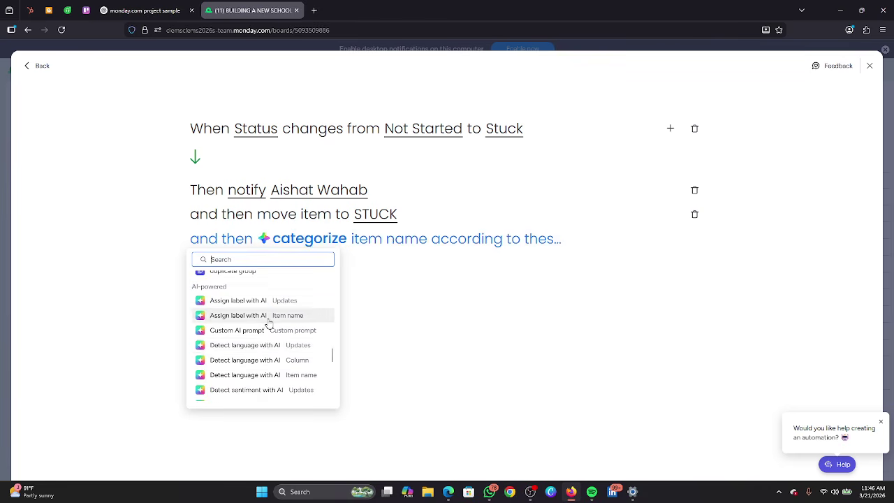
scroll(273, 321, up, 8)
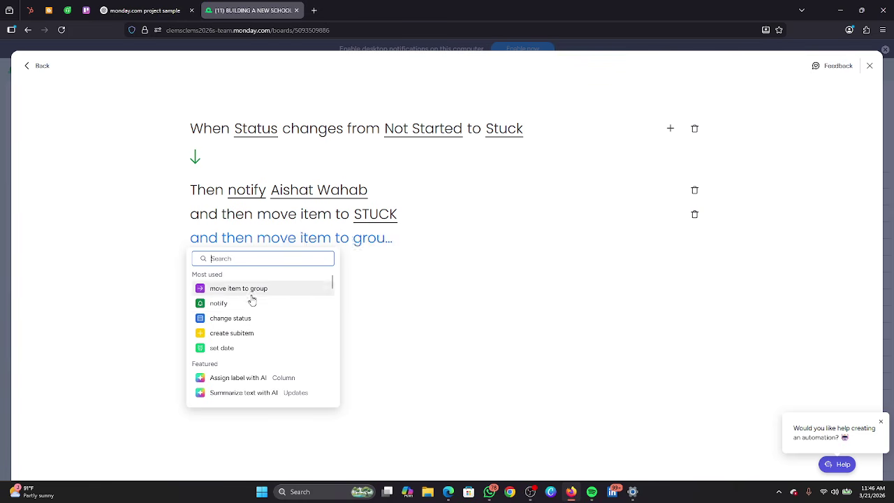
scroll(255, 318, down, 3)
scroll(252, 311, up, 3)
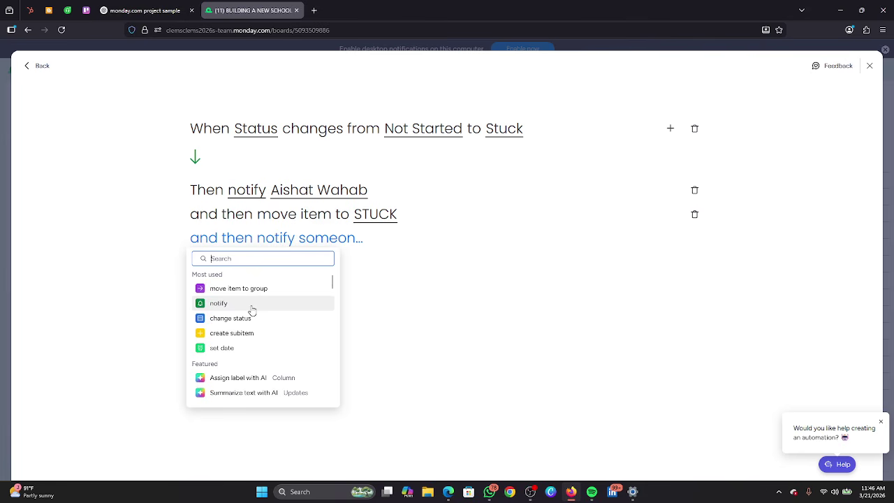
scroll(235, 319, down, 4)
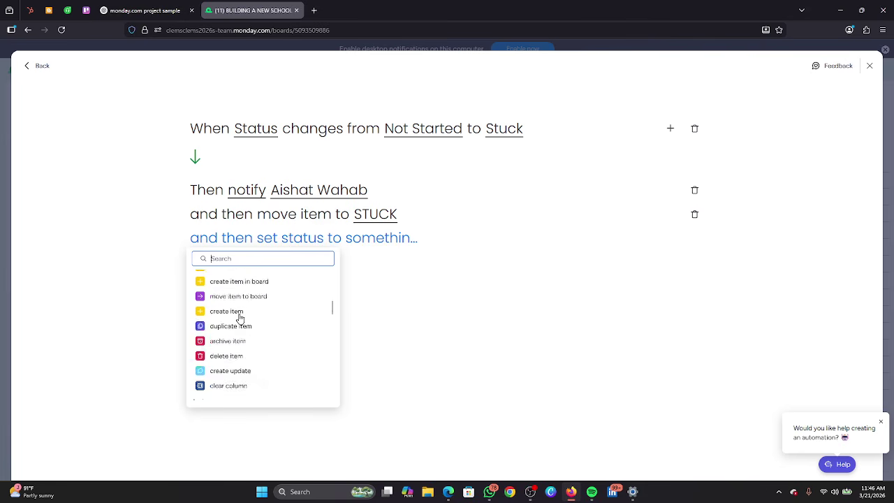
scroll(238, 325, up, 4)
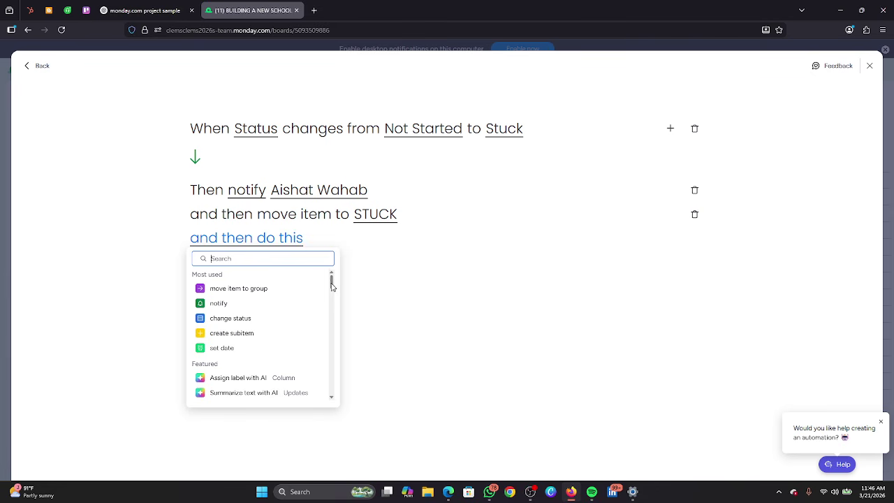
drag(331, 286, 332, 299)
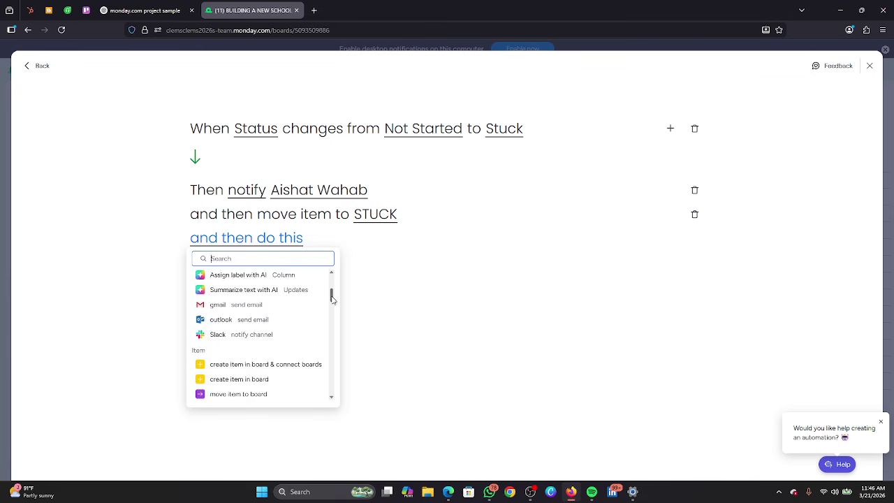
click(276, 340)
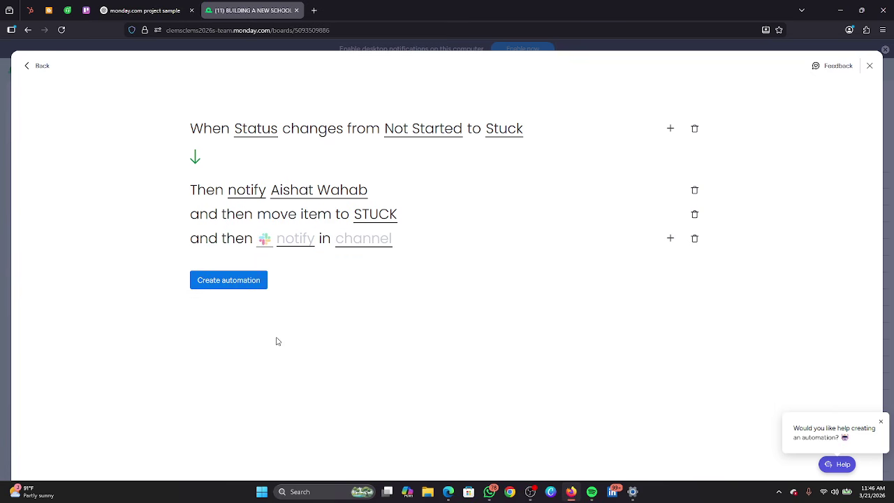
Insert the User Name field as the Slack notification message and save the message.
click(295, 245)
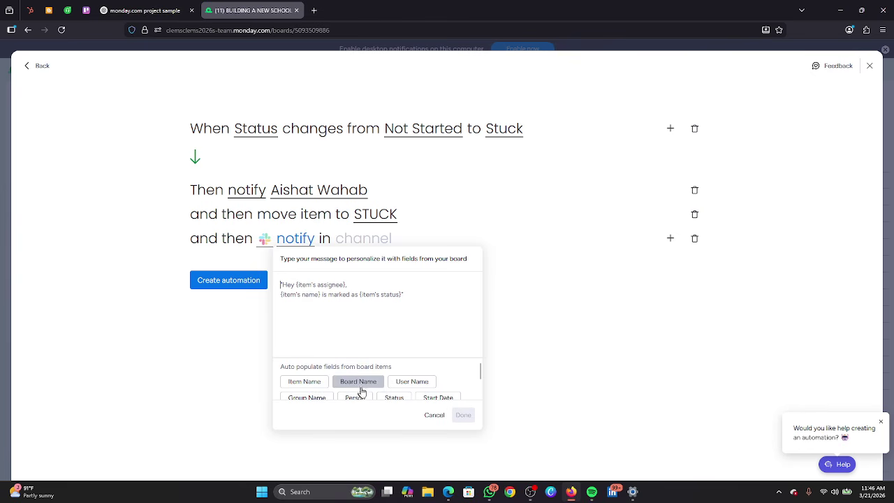
scroll(356, 393, down, 2)
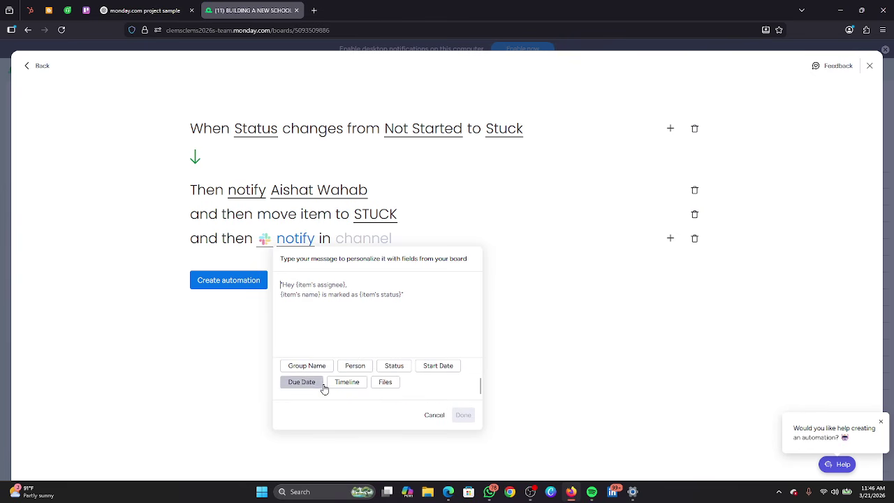
scroll(326, 388, up, 2)
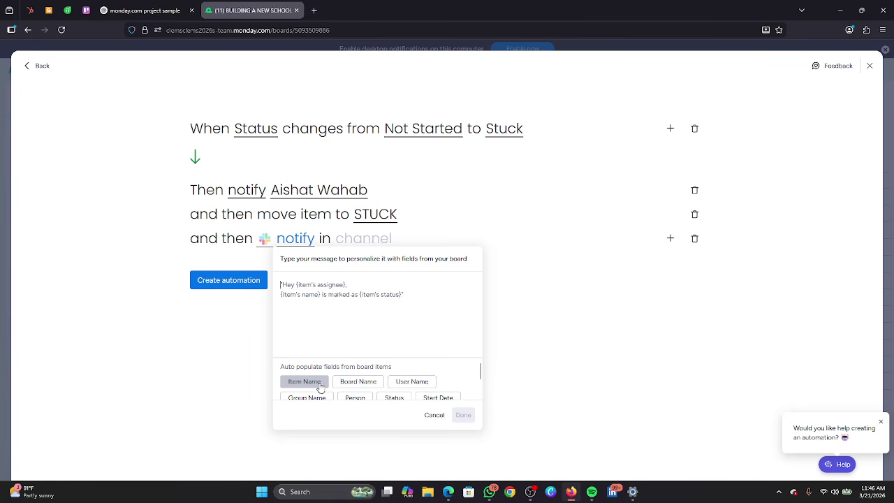
click(410, 381)
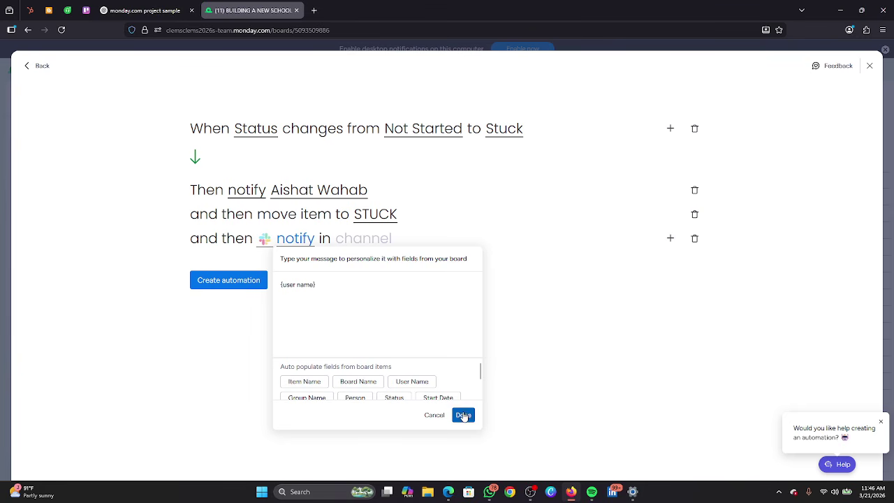
click(463, 415)
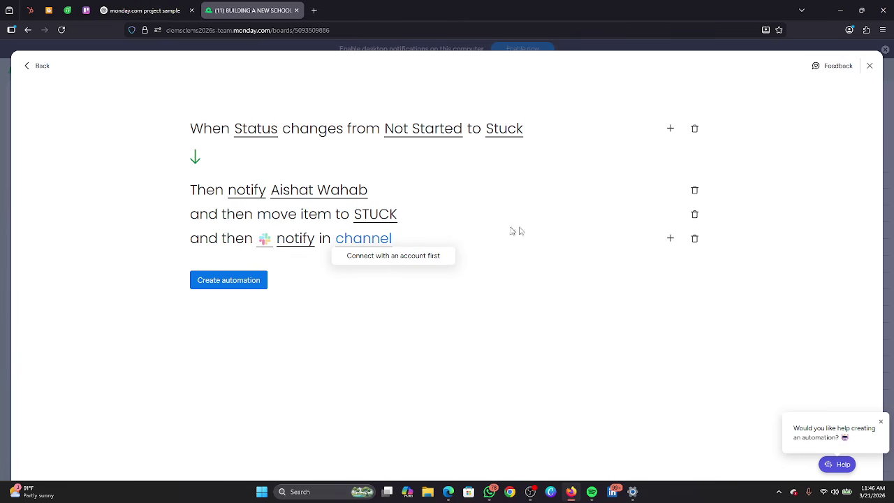
Remove the Slack notify action and create the automation with the remaining notify and move-to-STUCK actions.
click(694, 239)
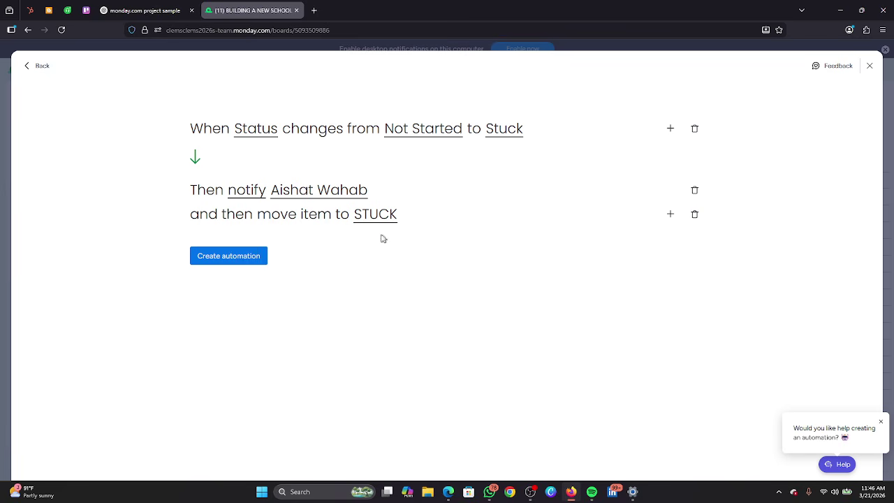
click(243, 258)
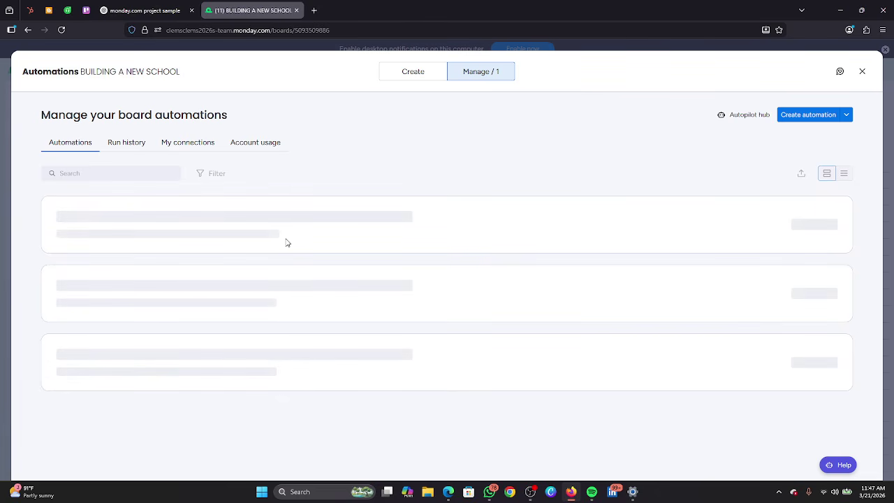
Switch to Google Meet to check the participants' chat messages and reactions, and return to the board automations in Firefox.
mouse_move(448, 492)
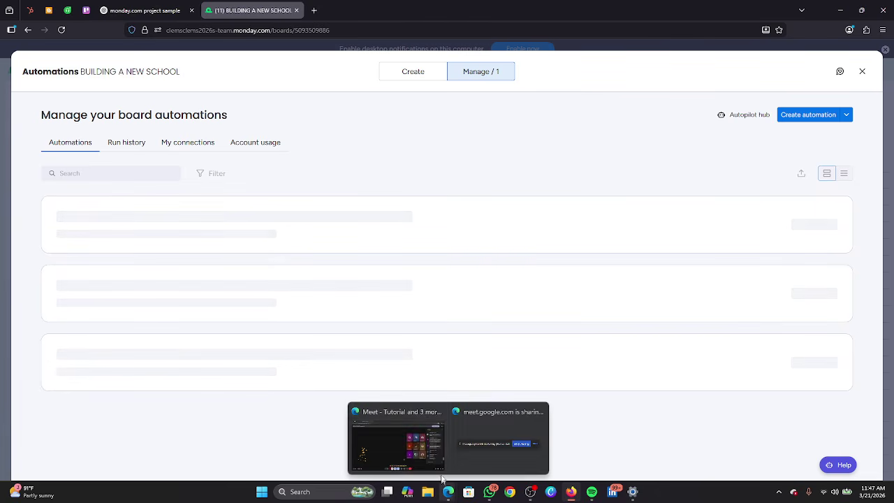
click(413, 450)
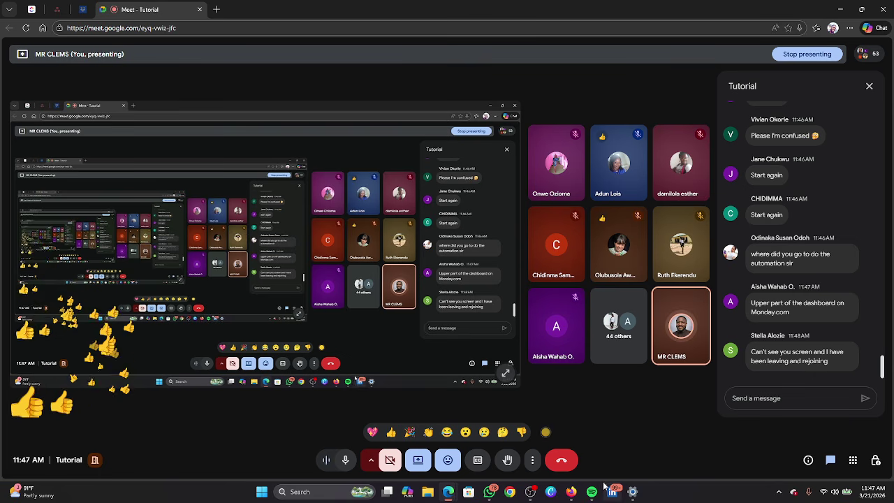
mouse_move(592, 491)
click(574, 446)
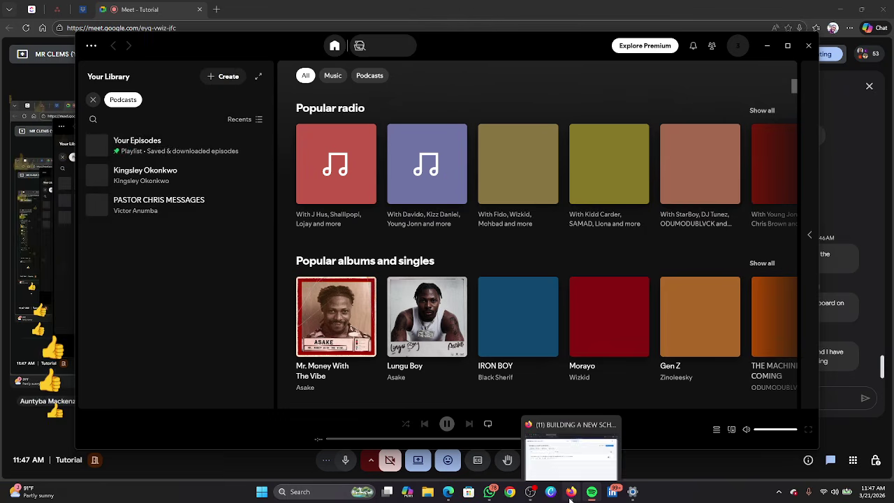
click(570, 497)
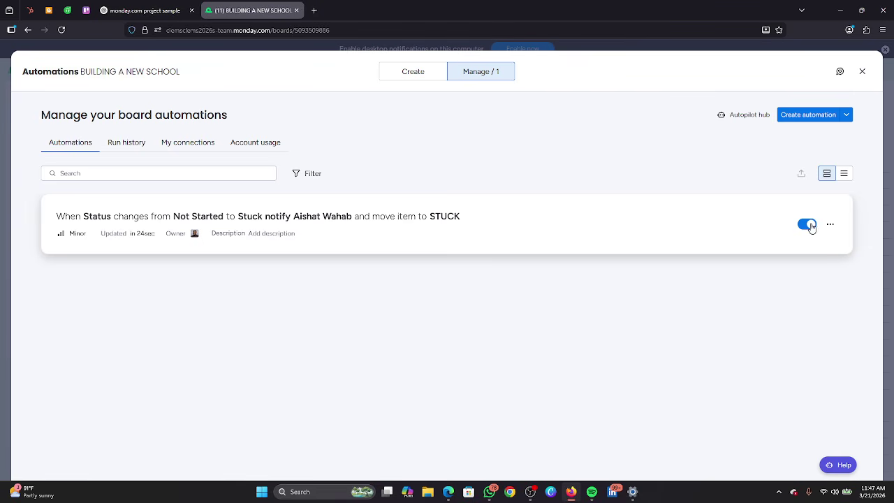
Start a new board automation triggered when the Status column changes to Done.
click(809, 114)
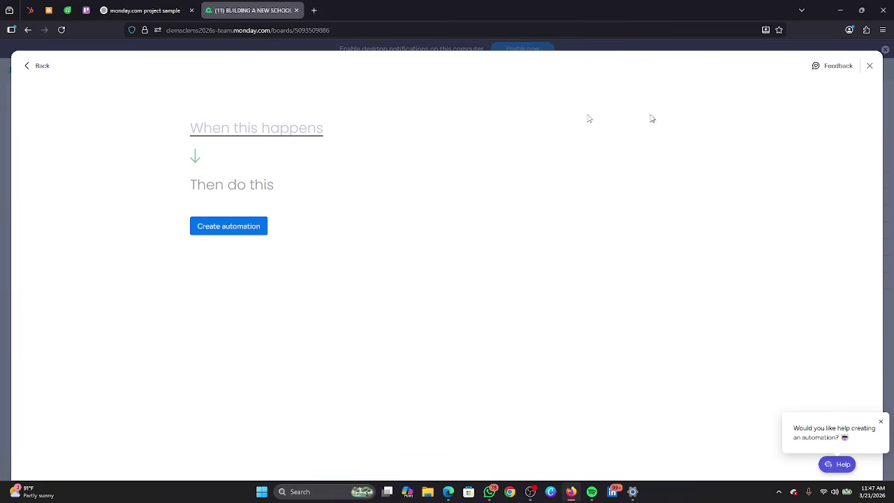
click(269, 140)
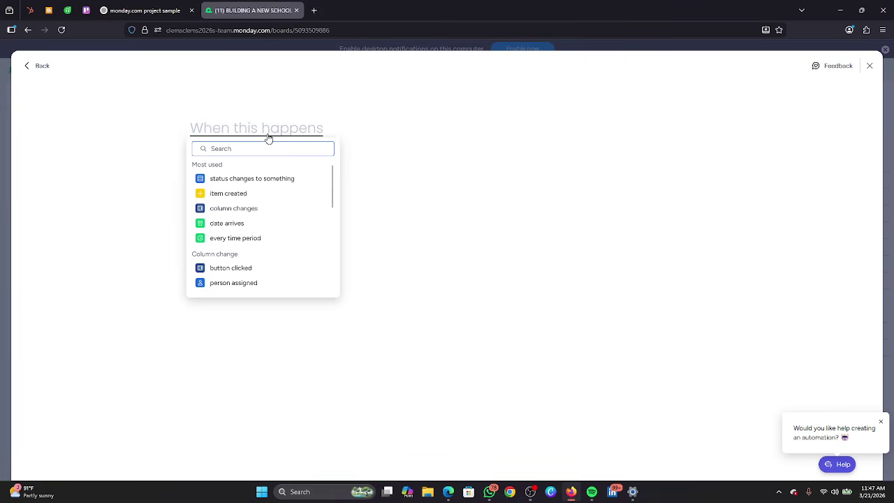
click(250, 183)
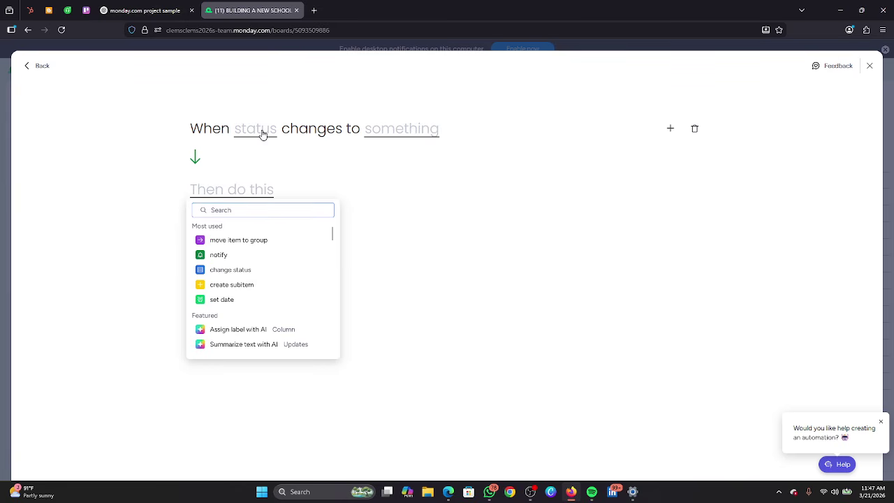
click(259, 133)
click(269, 166)
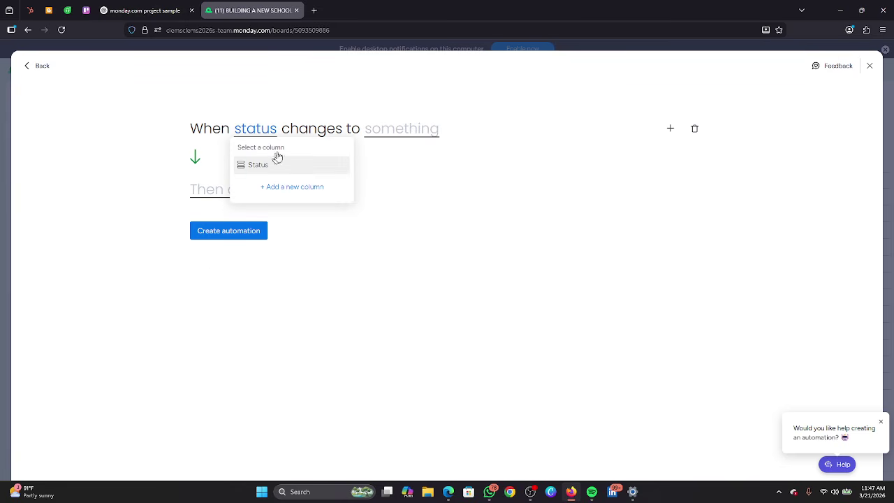
click(390, 136)
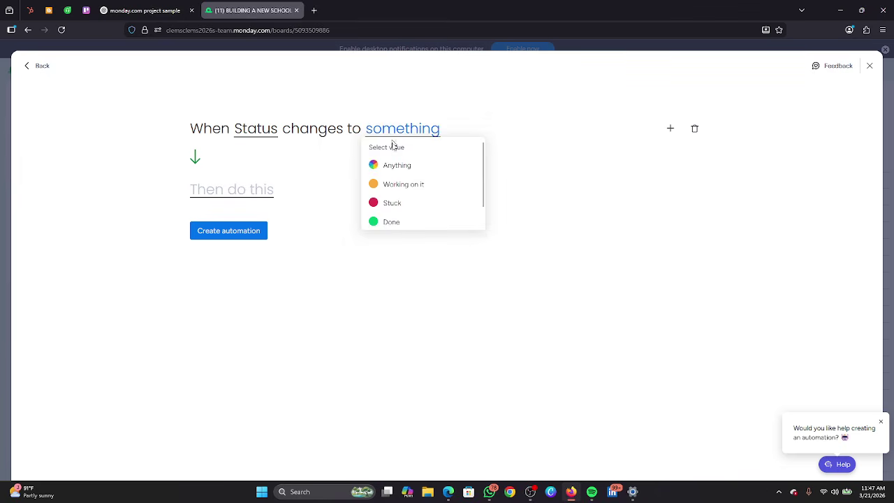
click(390, 221)
Add an action that moves the item to the DONE group.
click(249, 196)
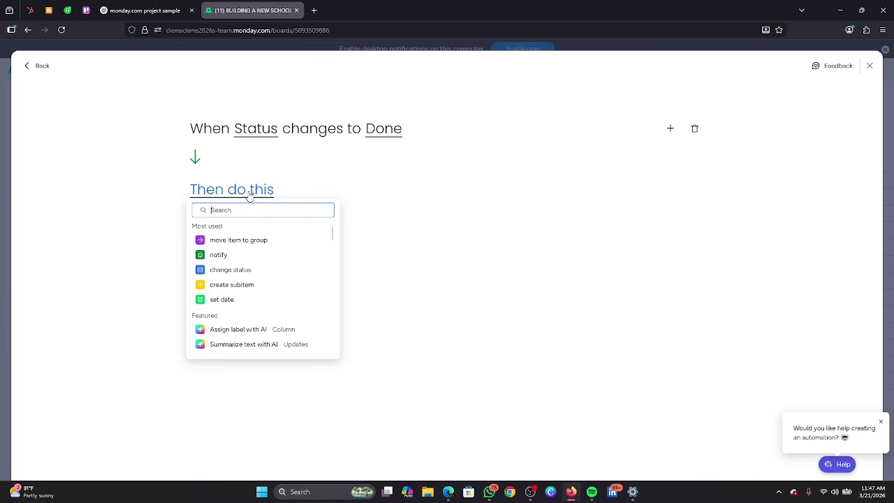
click(248, 243)
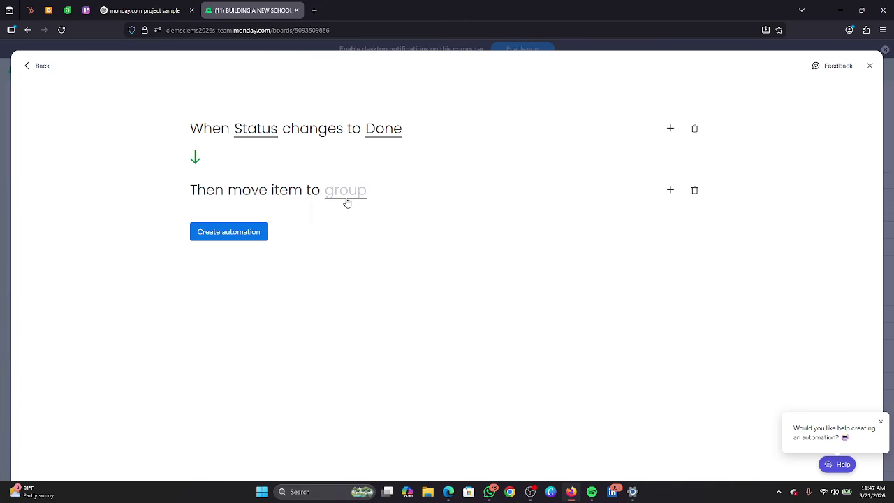
click(347, 192)
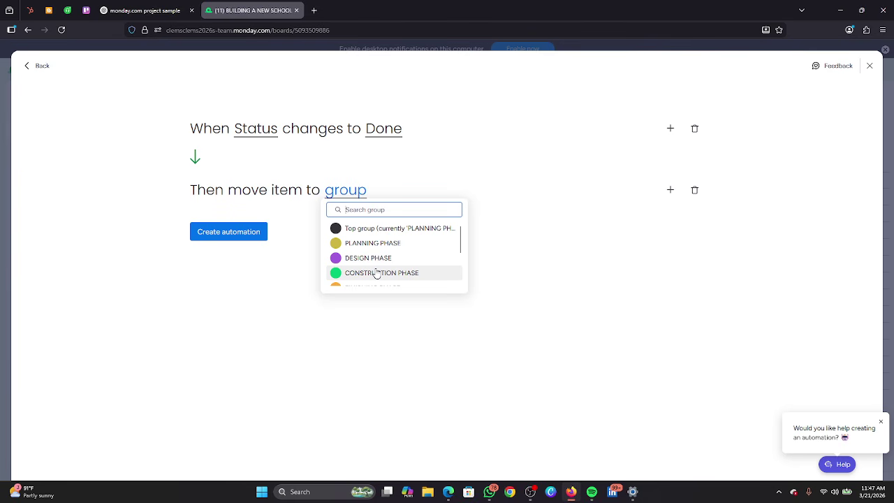
scroll(378, 272, down, 2)
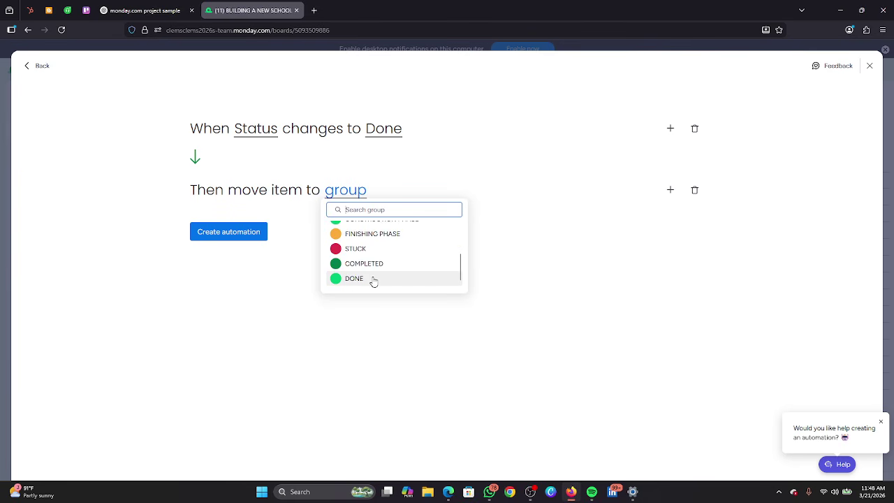
click(373, 280)
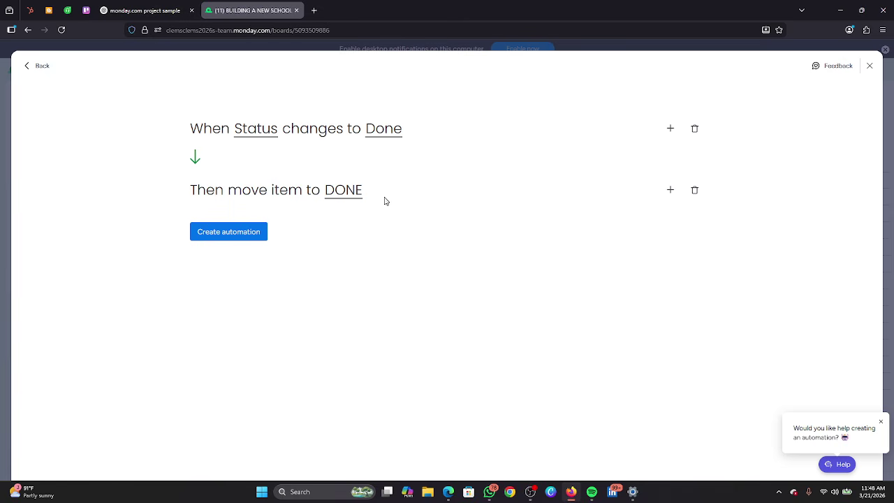
Add a notify action after the move action and save the Person field as its message.
click(670, 193)
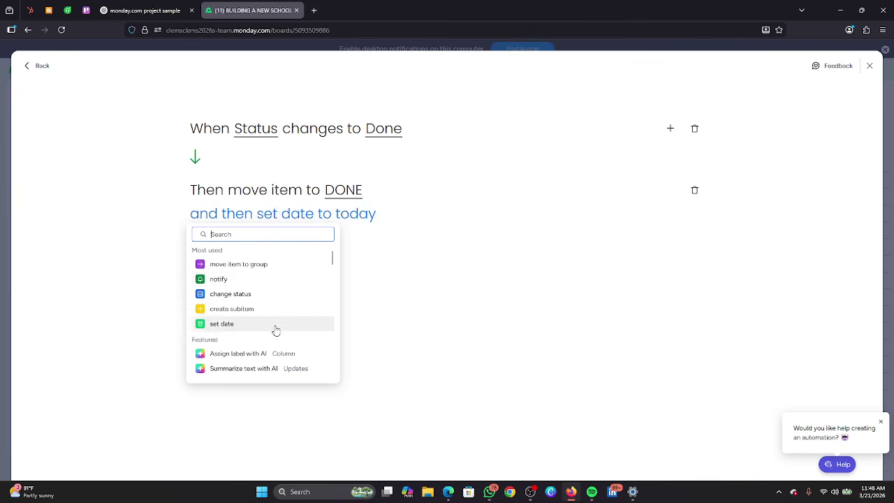
scroll(271, 309, down, 3)
scroll(270, 310, up, 3)
click(239, 280)
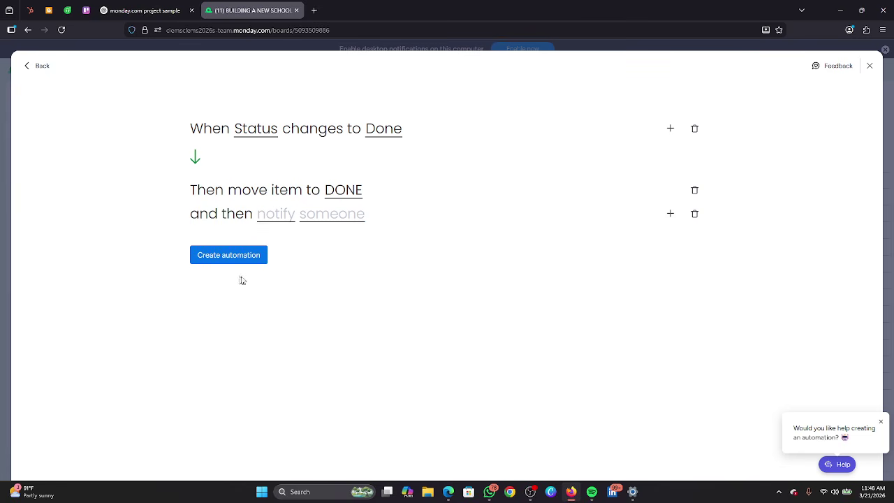
click(290, 220)
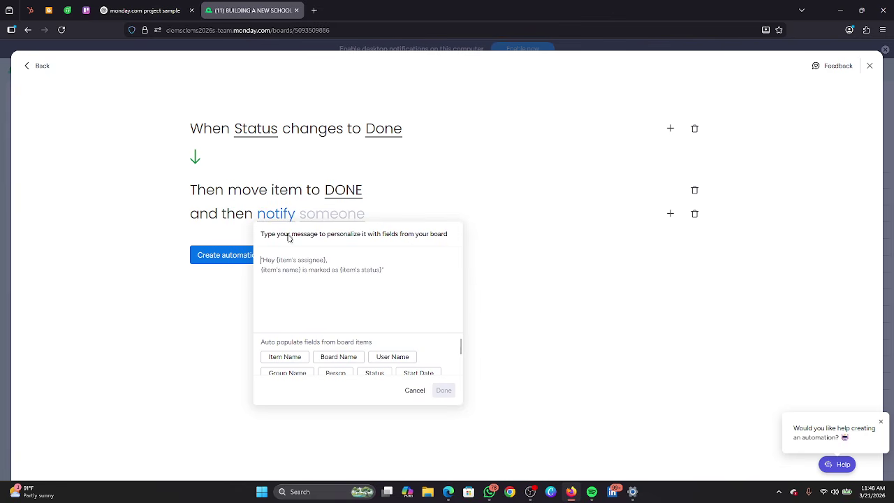
scroll(340, 349, down, 1)
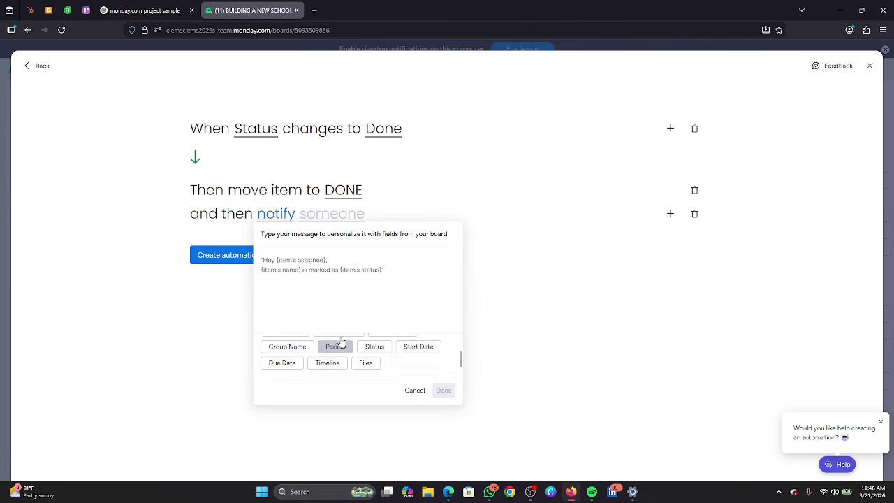
scroll(352, 352, up, 1)
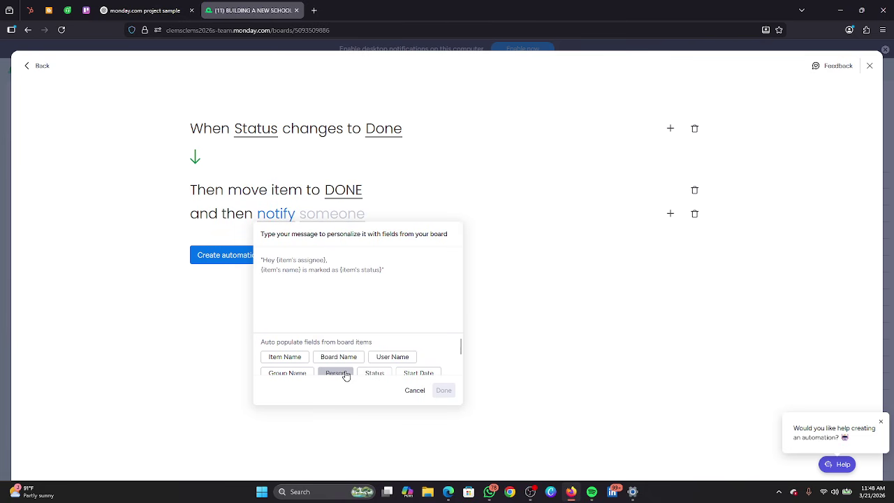
click(336, 373)
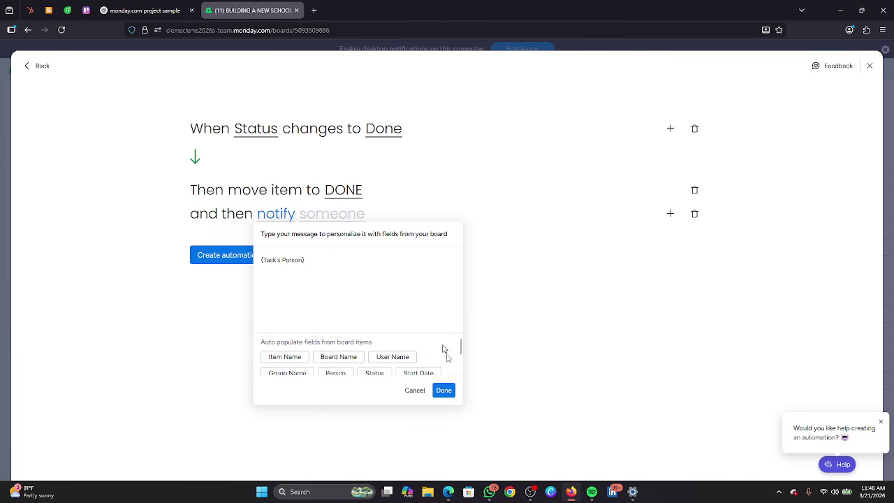
click(444, 391)
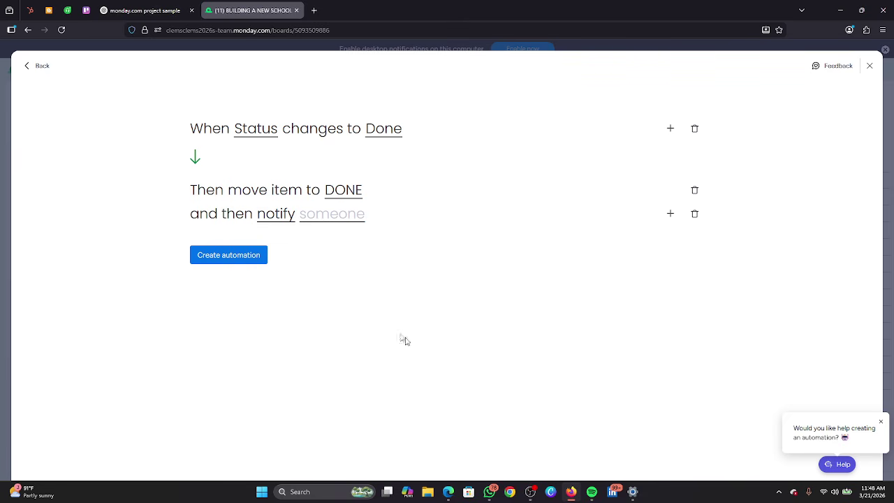
Open the team member list for the notification recipient, check the Google Meet chat for a volunteer, and return to Firefox.
click(318, 218)
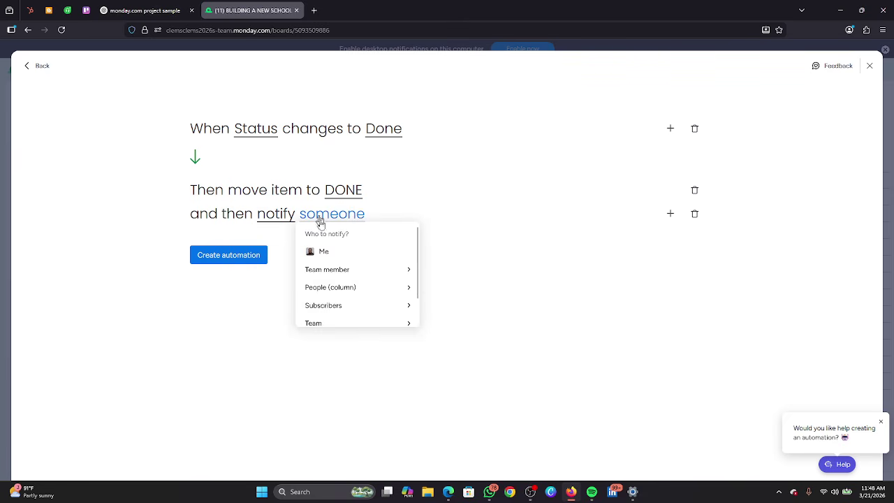
click(333, 270)
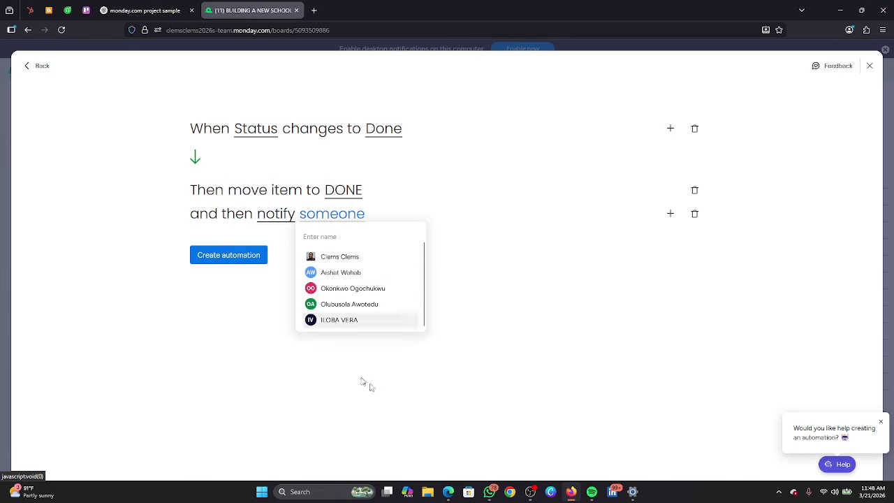
mouse_move(449, 495)
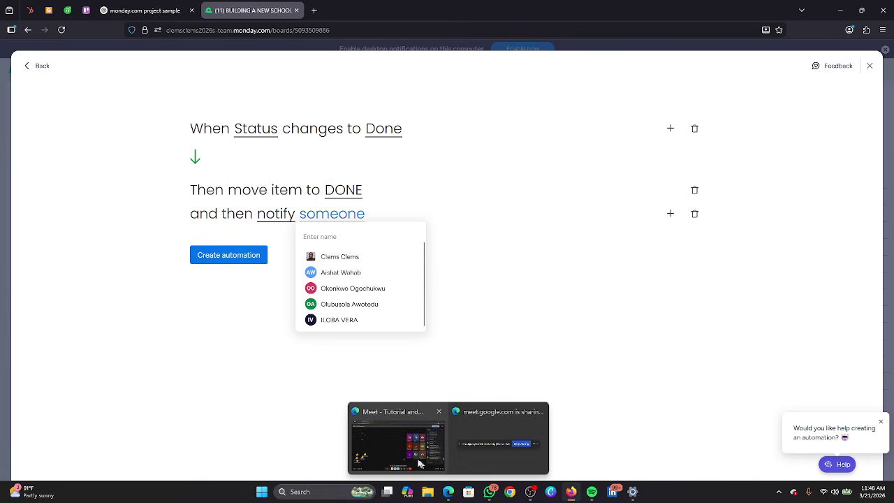
click(395, 444)
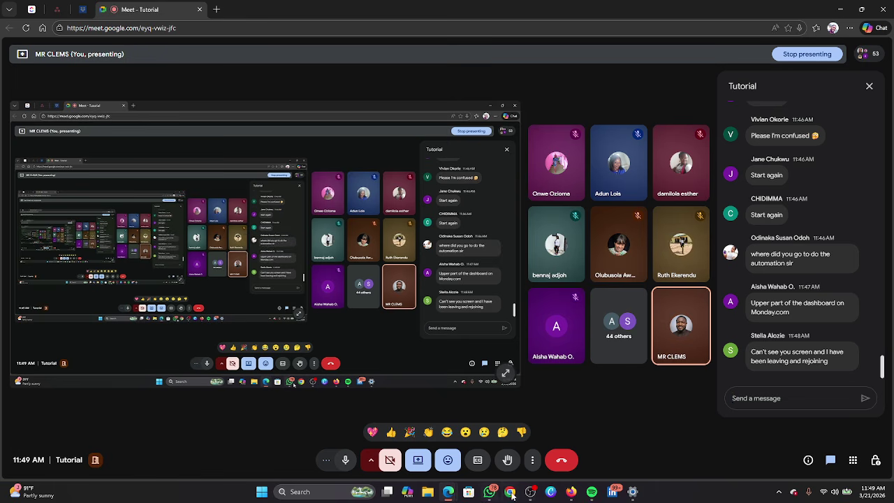
click(571, 491)
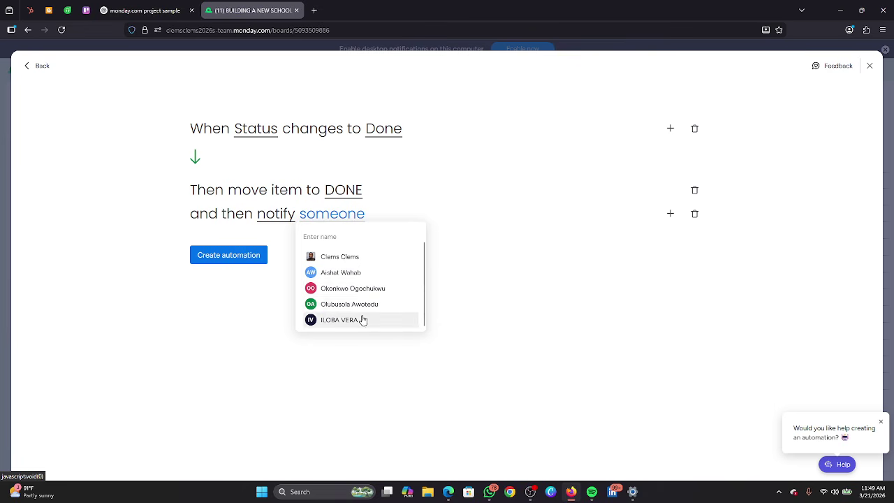
scroll(370, 304, up, 1)
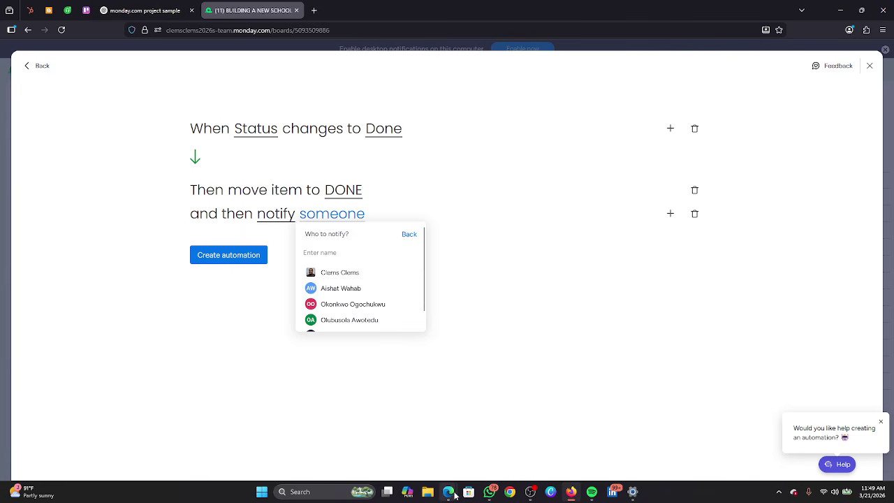
mouse_move(439, 480)
click(427, 440)
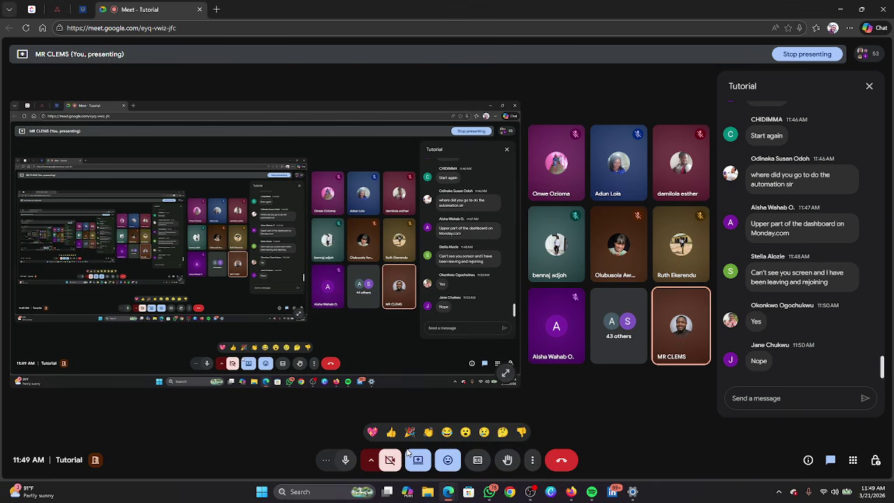
mouse_move(570, 489)
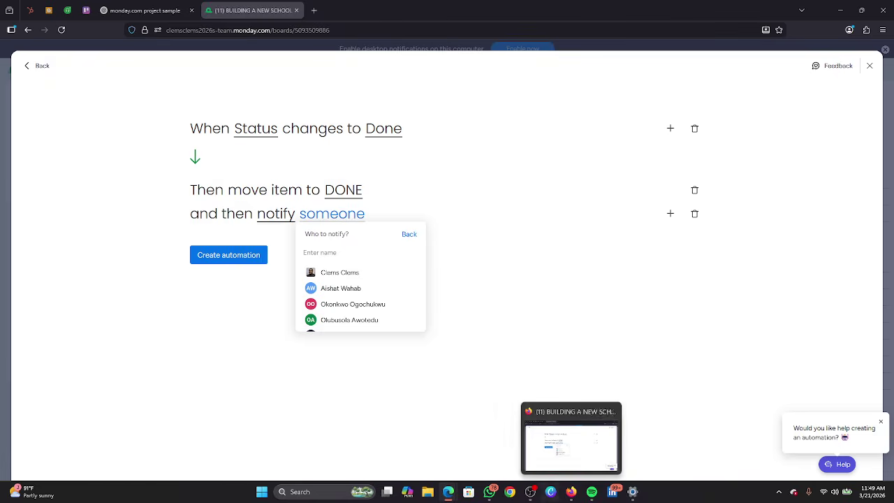
mouse_move(521, 498)
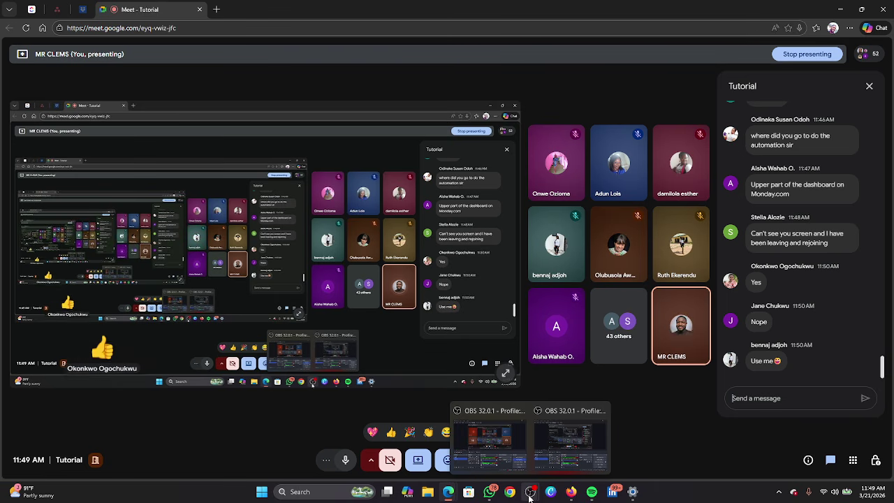
click(564, 454)
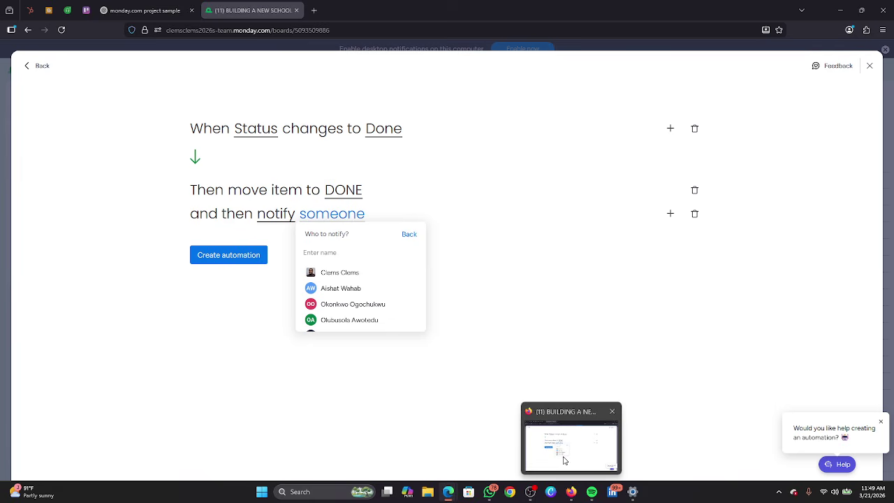
Choose the volunteering team member as the notification recipient and create the automation.
click(361, 306)
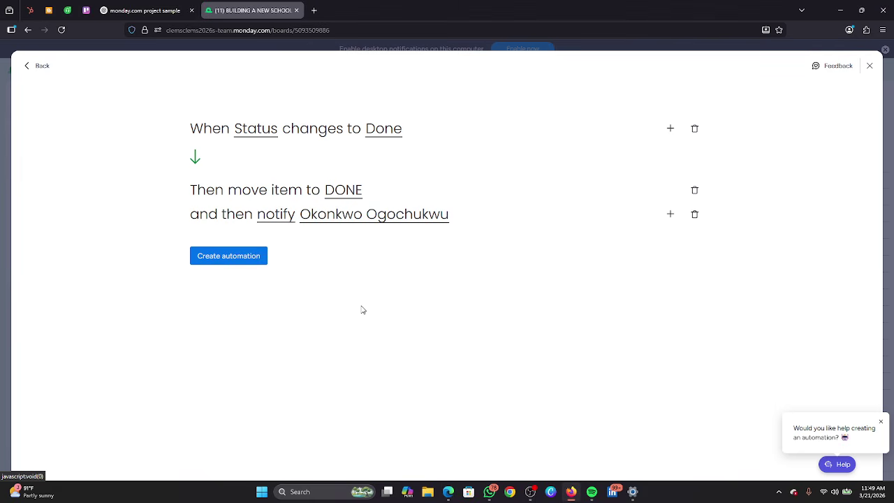
click(233, 264)
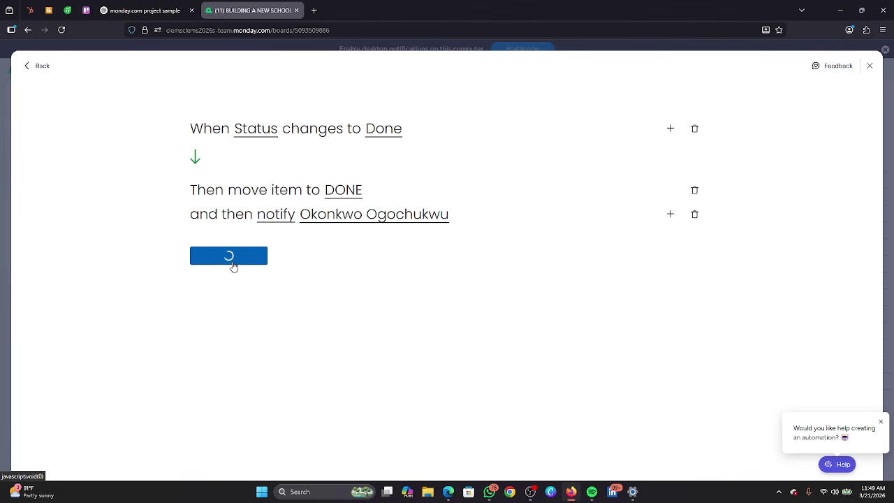
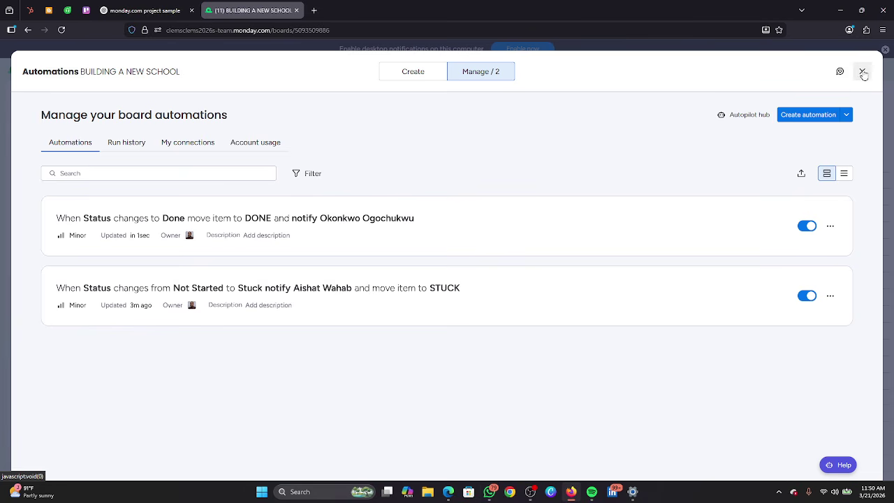
Close the automations manager and set the Feasibility study and government approval/permit tasks' statuses to Not Started.
click(862, 71)
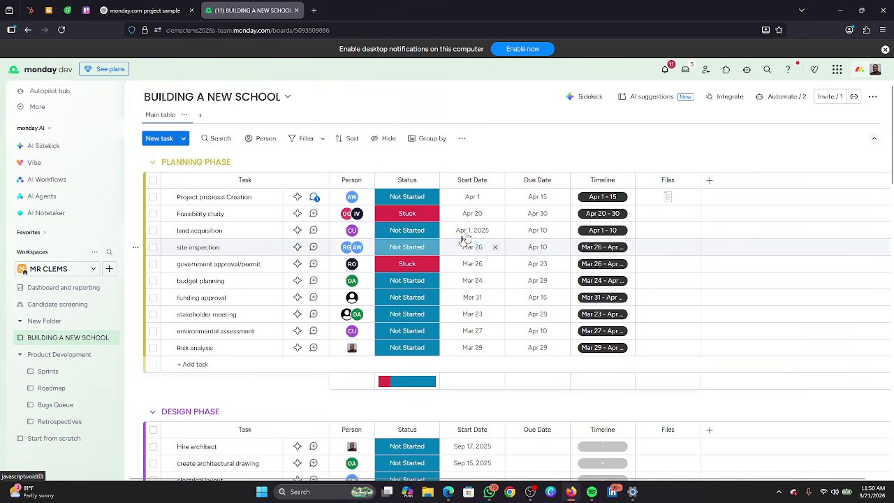
click(433, 215)
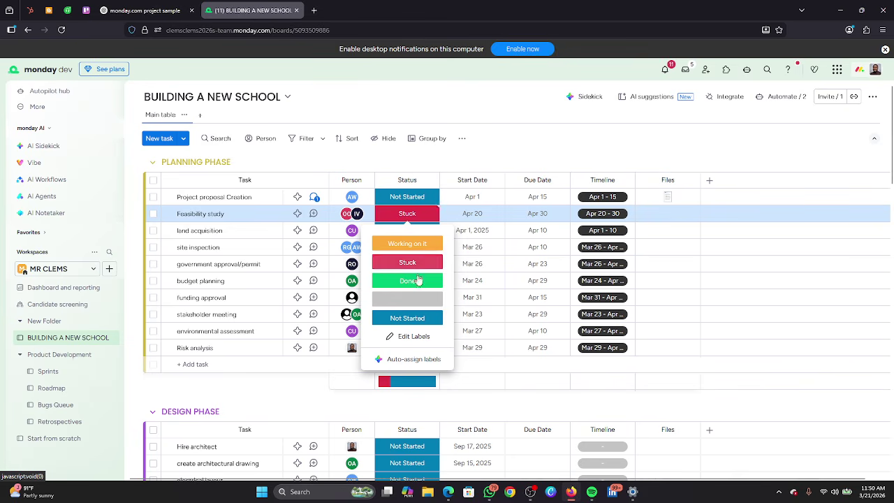
click(417, 319)
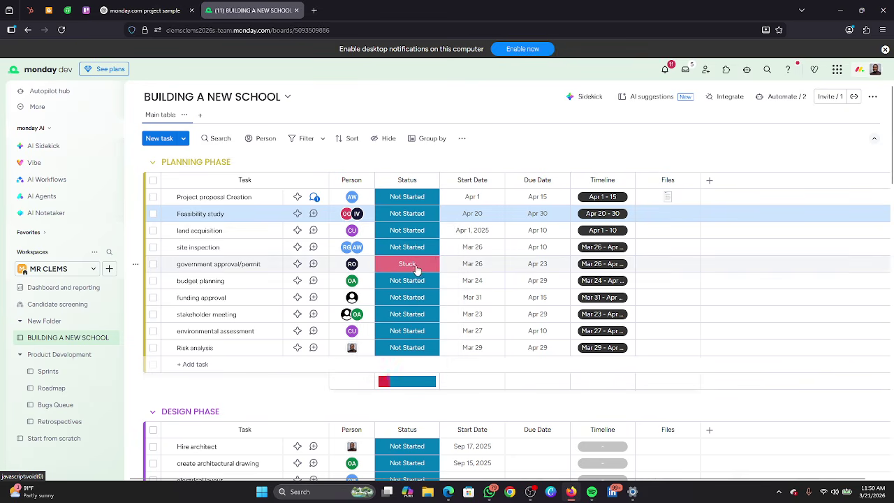
click(413, 265)
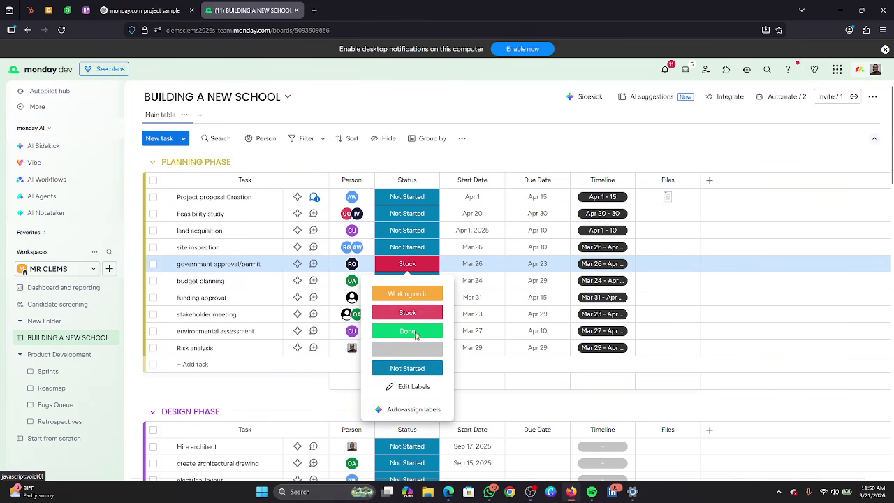
click(395, 370)
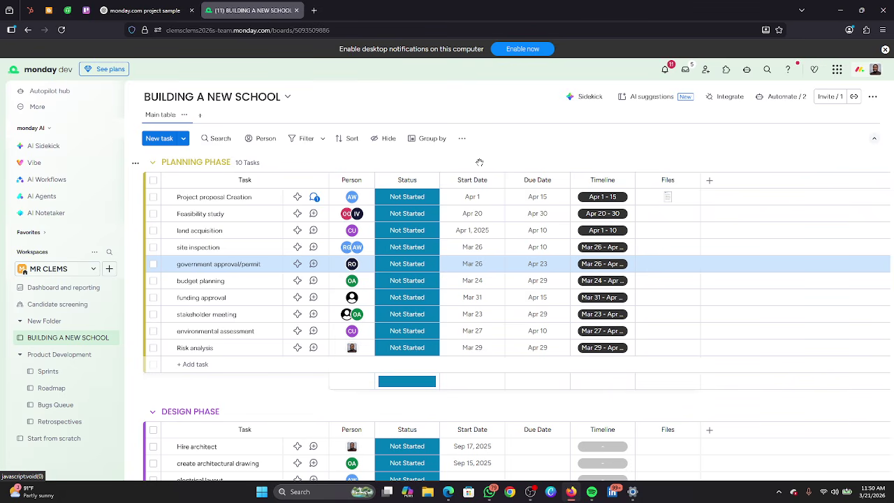
Examine the board's groups, checking which tasks the automations have moved into STUCK and DONE.
scroll(427, 245, down, 8)
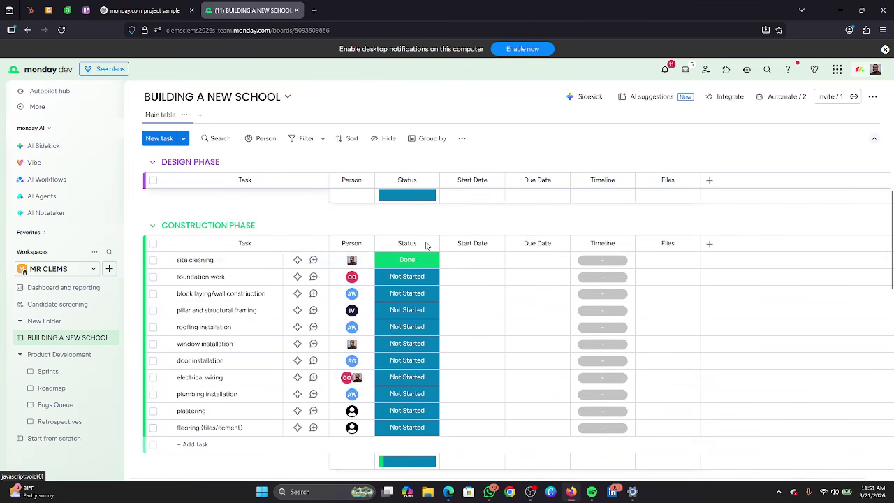
scroll(417, 273, up, 10)
scroll(415, 234, down, 15)
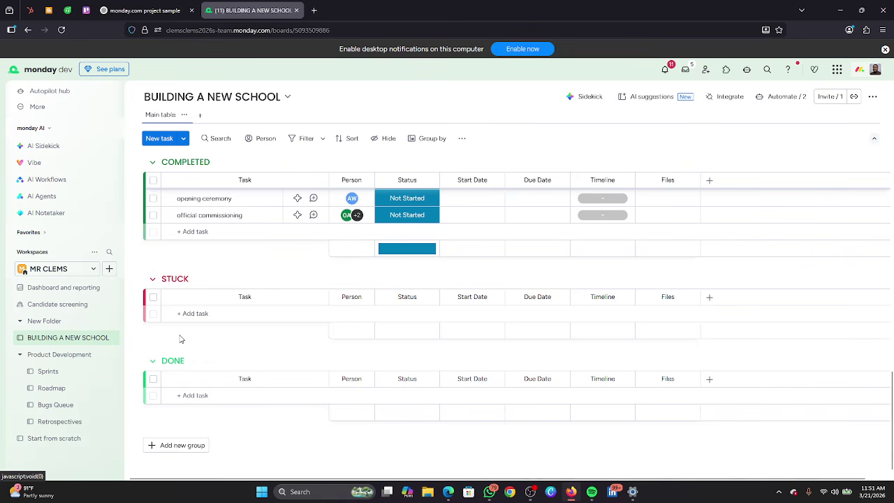
scroll(175, 297, up, 20)
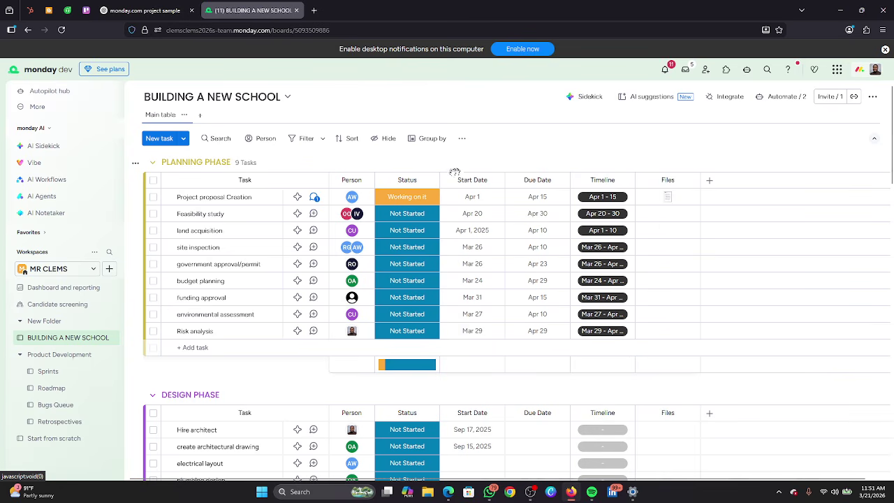
mouse_move(357, 202)
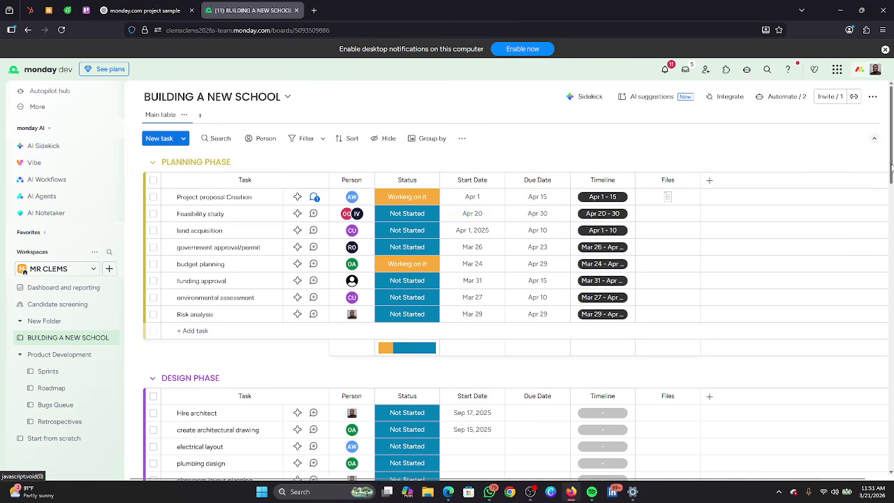
drag(891, 168, 891, 450)
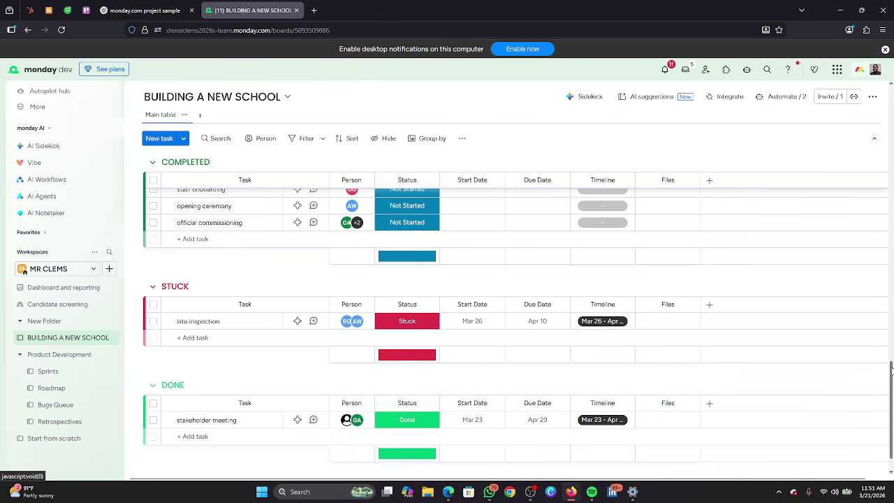
drag(891, 375, 892, 95)
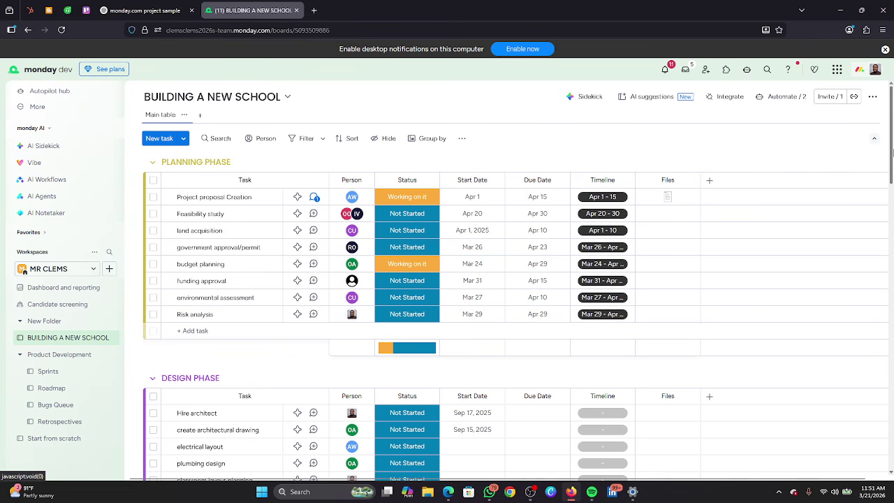
Set the Hire architect task's status to Stuck and check the STUCK and DONE groups for moved tasks.
scroll(890, 160, down, 2)
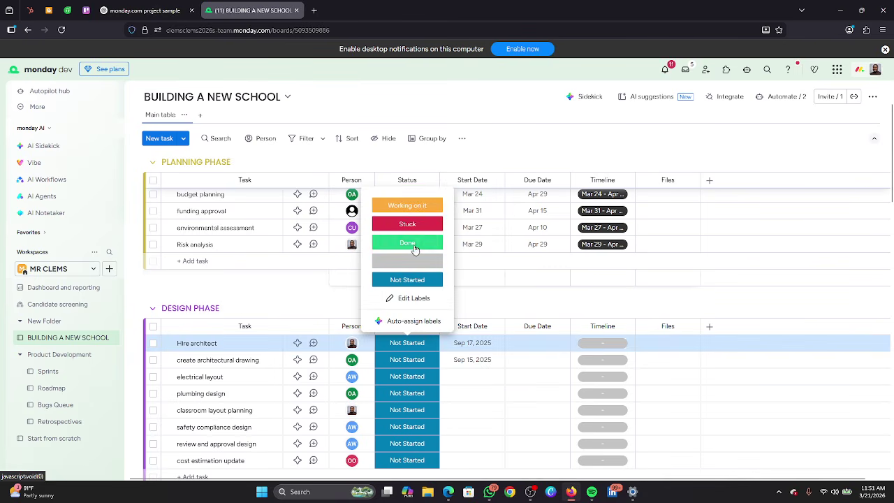
click(419, 225)
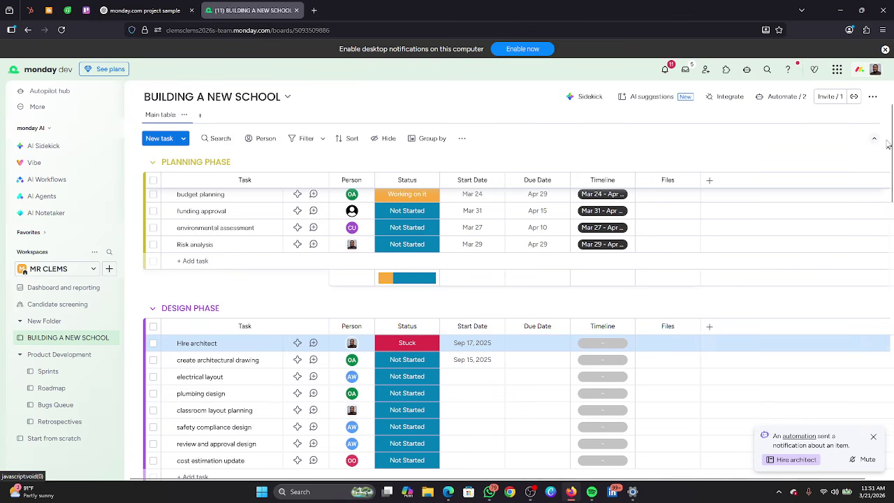
drag(891, 161, 892, 415)
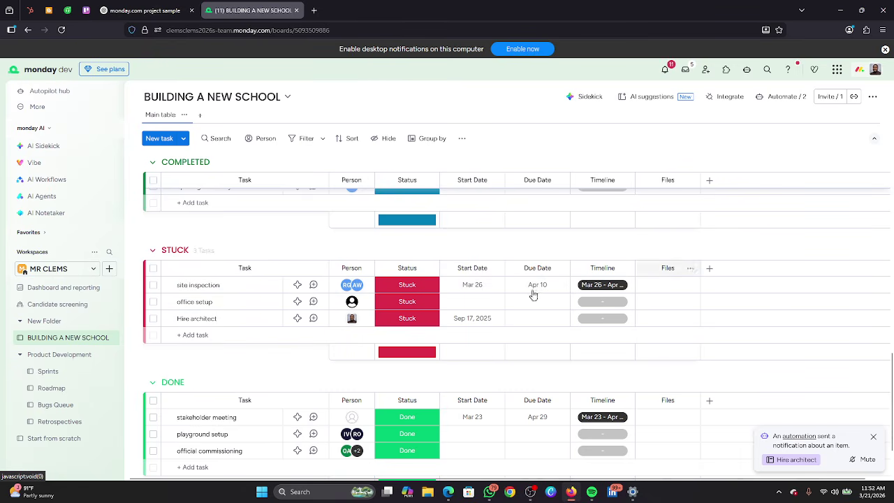
scroll(353, 392, down, 2)
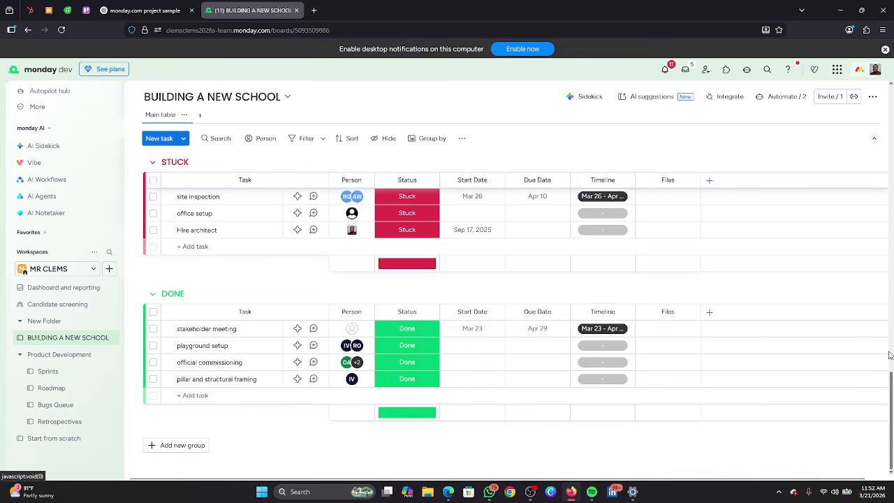
Check the participants' responses in the Google Meet chat and return to the board in Firefox.
drag(890, 404, 856, 173)
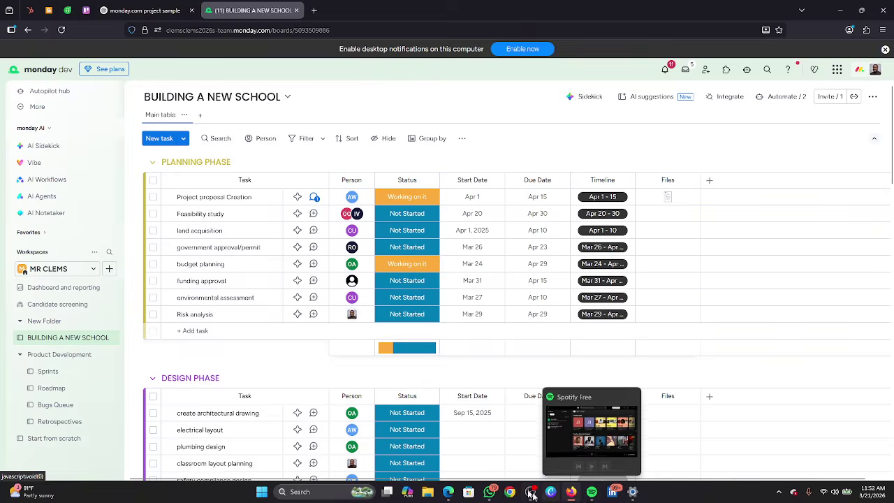
mouse_move(529, 493)
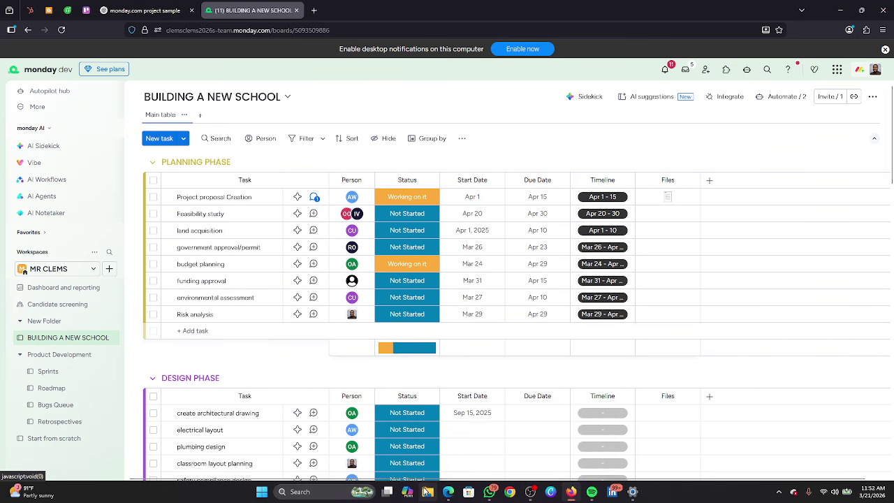
mouse_move(450, 493)
click(398, 436)
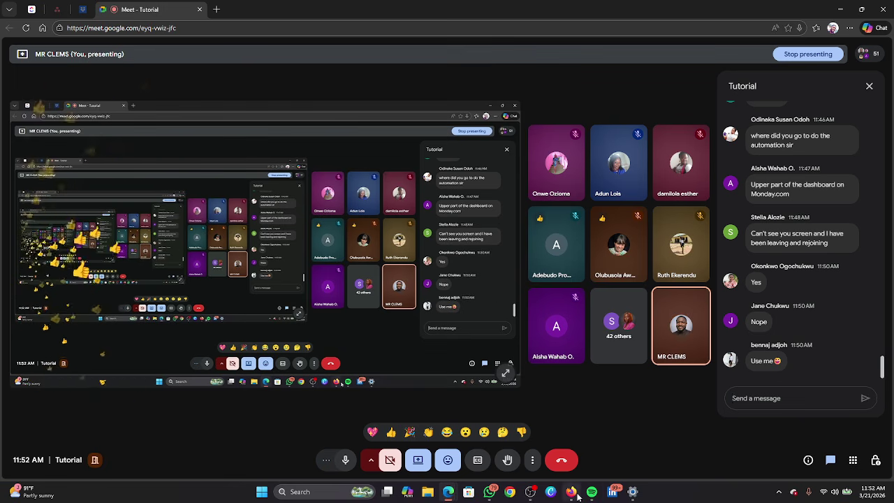
mouse_move(571, 492)
click(567, 447)
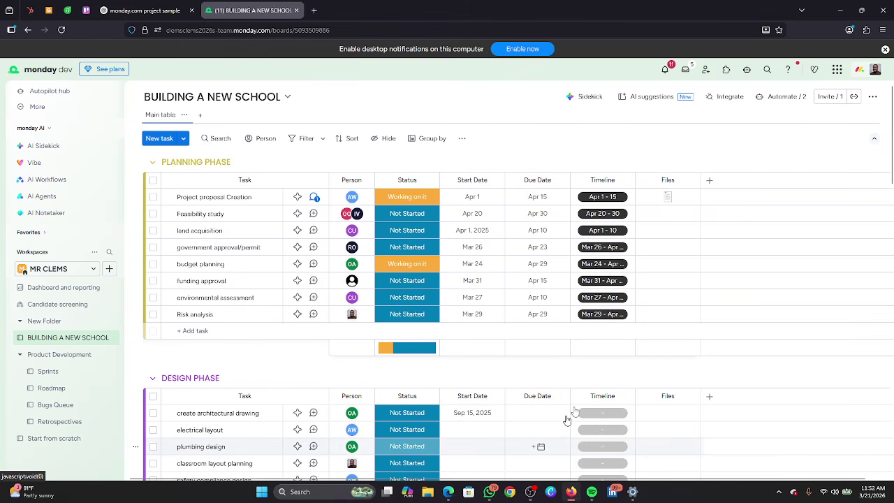
Set the playground setup task's status in the DONE group to Done.
scroll(891, 178, down, 1)
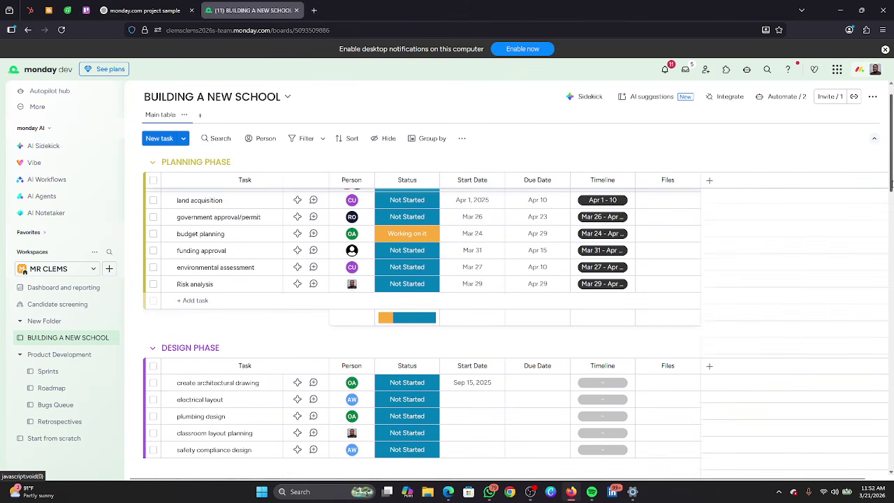
scroll(892, 171, up, 1)
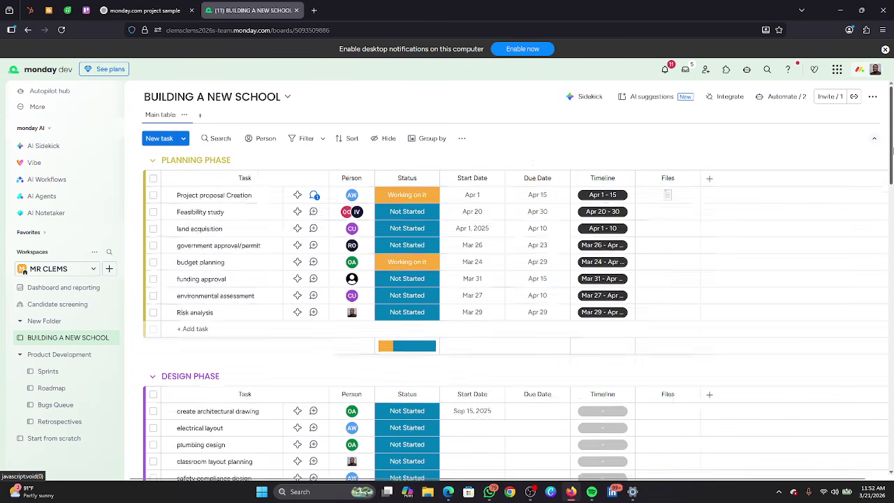
scroll(517, 336, down, 3)
drag(893, 205, 892, 431)
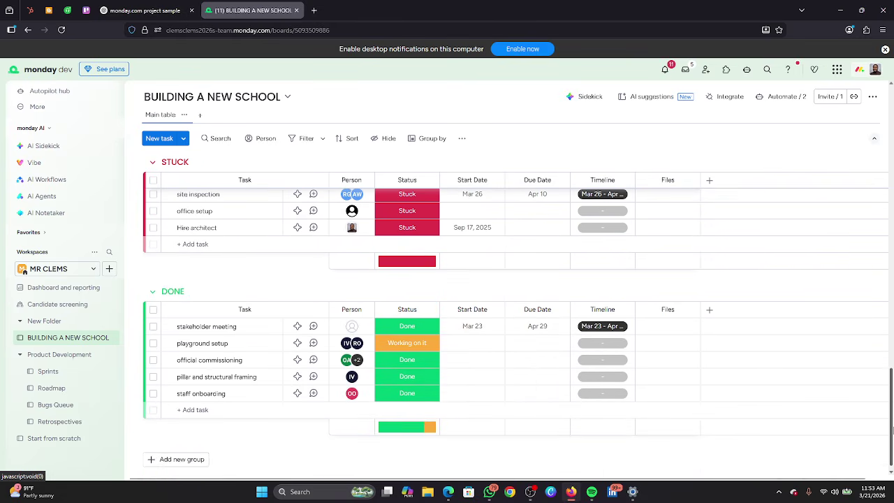
click(408, 345)
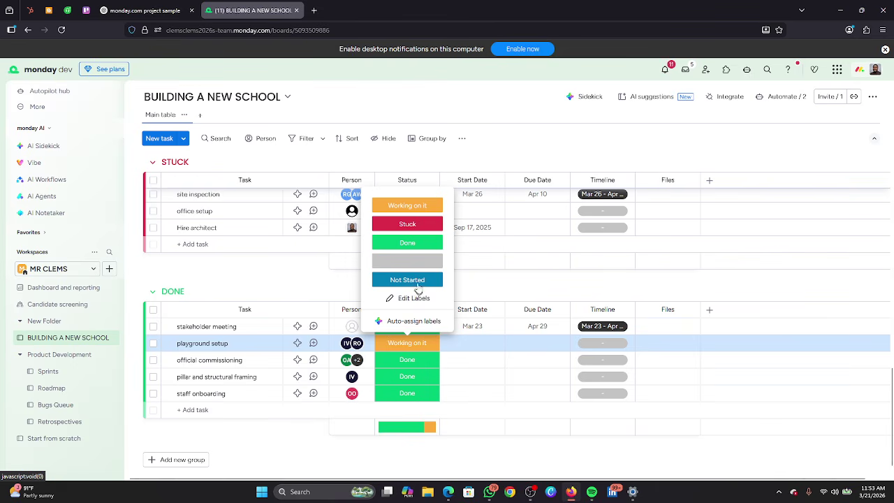
click(419, 244)
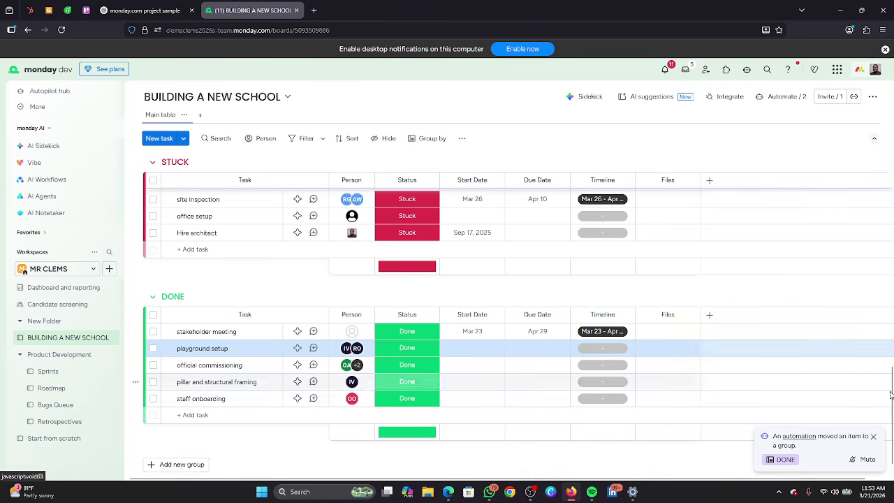
scroll(893, 389, up, 1)
drag(892, 389, 892, 113)
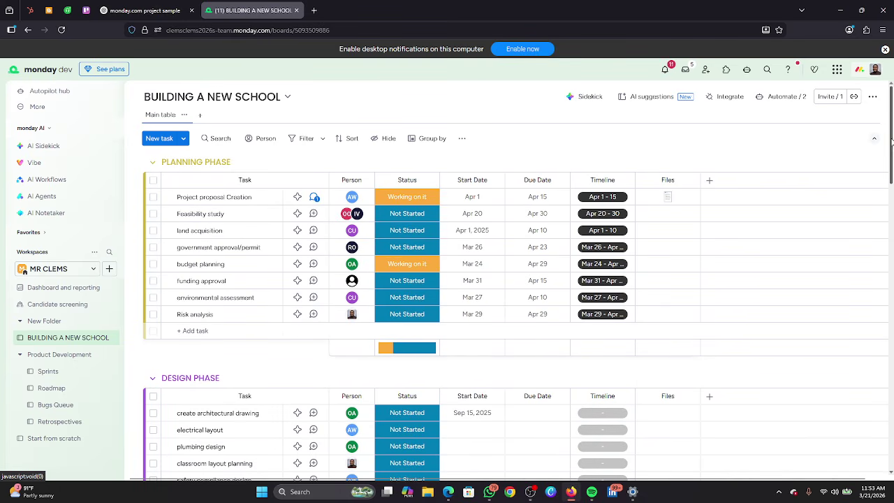
drag(891, 142, 893, 174)
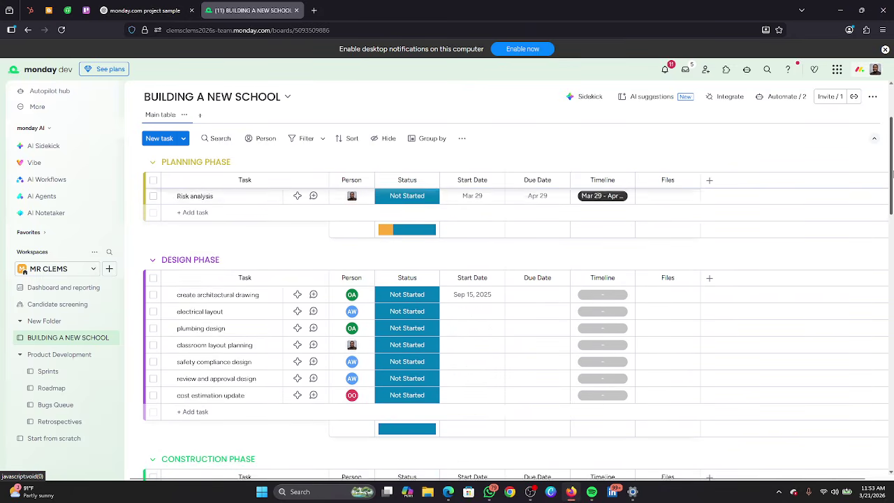
scroll(173, 248, up, 3)
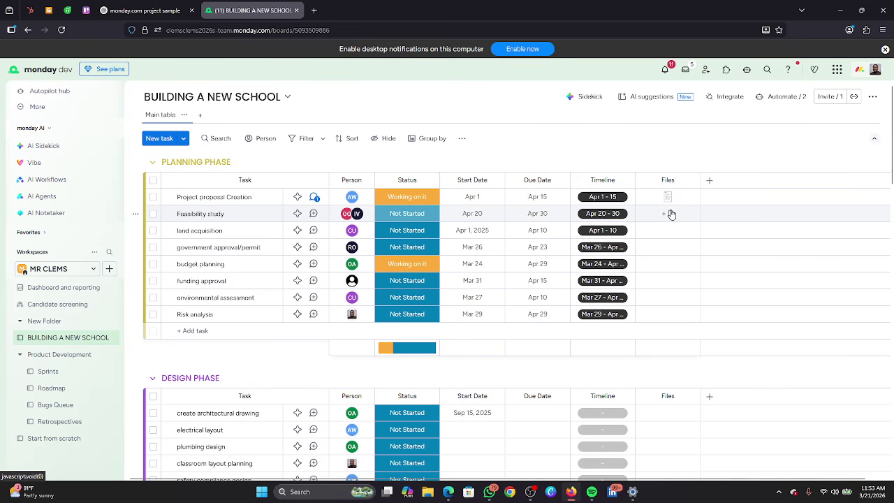
Open Pinterest in a new browser tab.
click(315, 11)
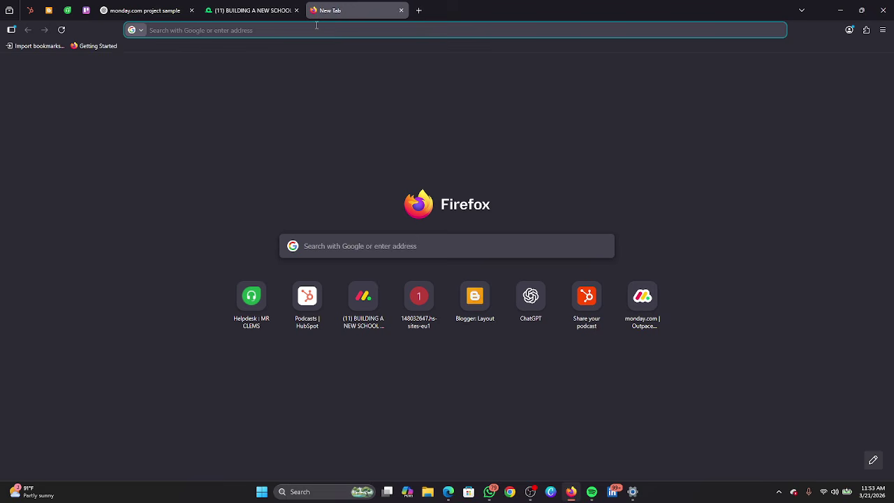
text(PIN)
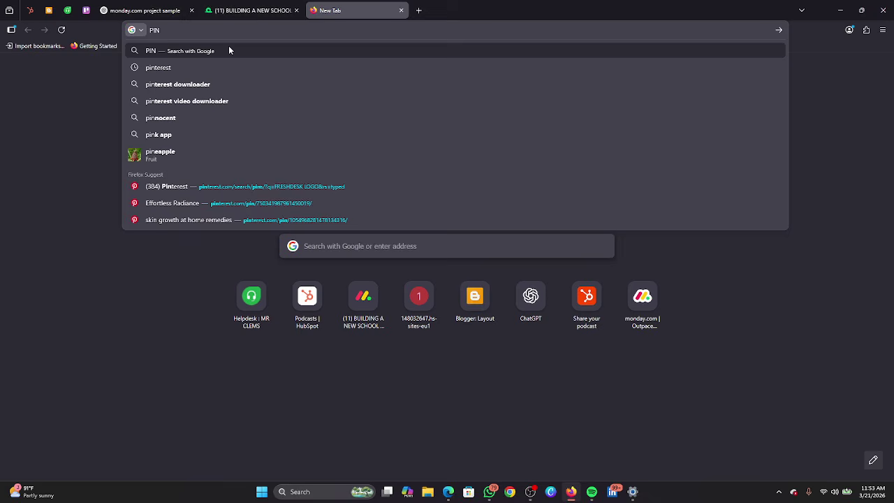
click(181, 67)
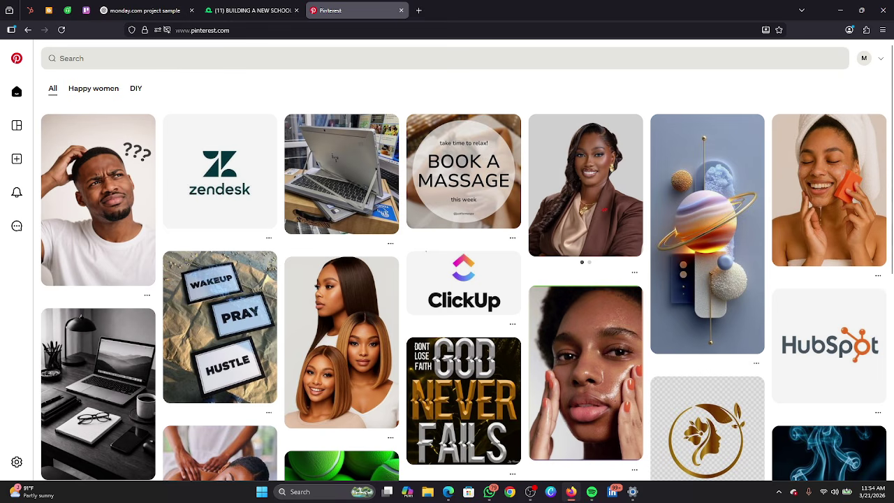
Search Pinterest for LAND WALLPAPER.
click(115, 60)
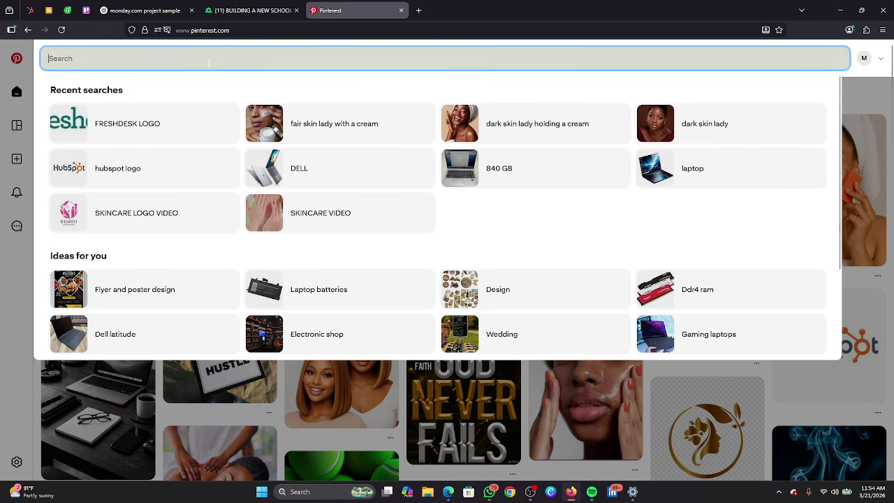
text(LAND)
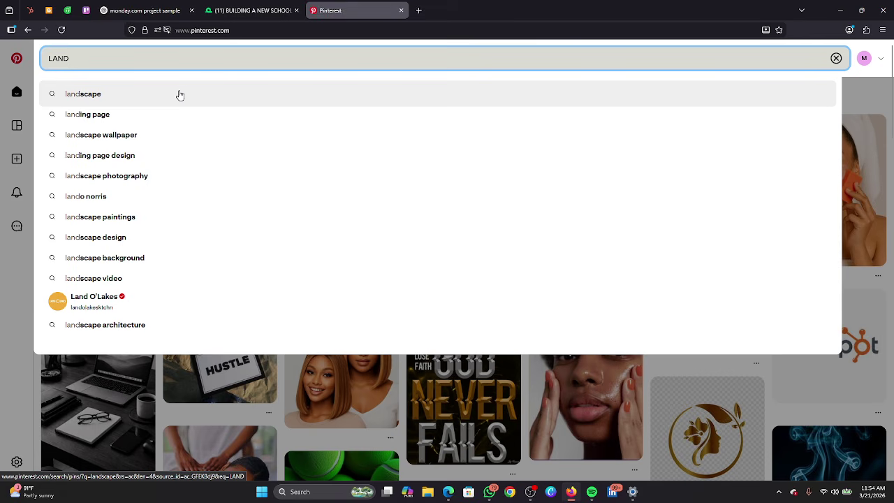
text(WALLPAPE)
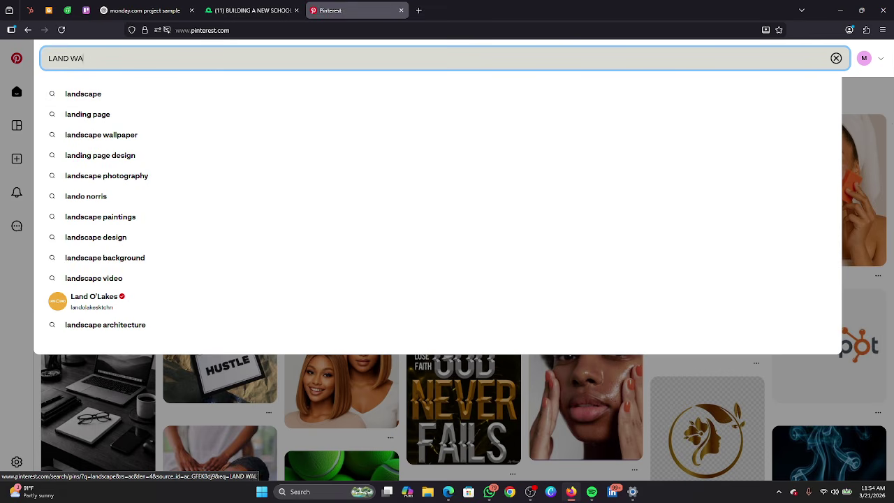
text(R)
key(Return)
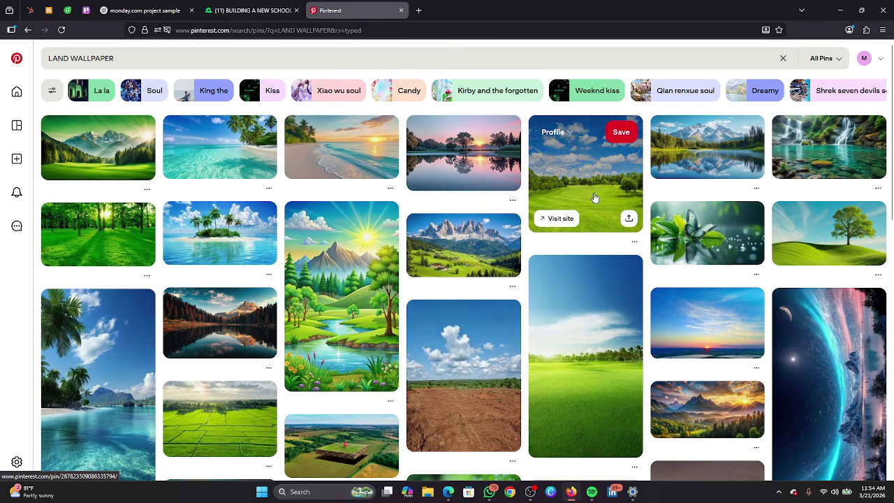
Browse the land wallpaper results and open the related search Field wallpaper.
scroll(417, 268, down, 3)
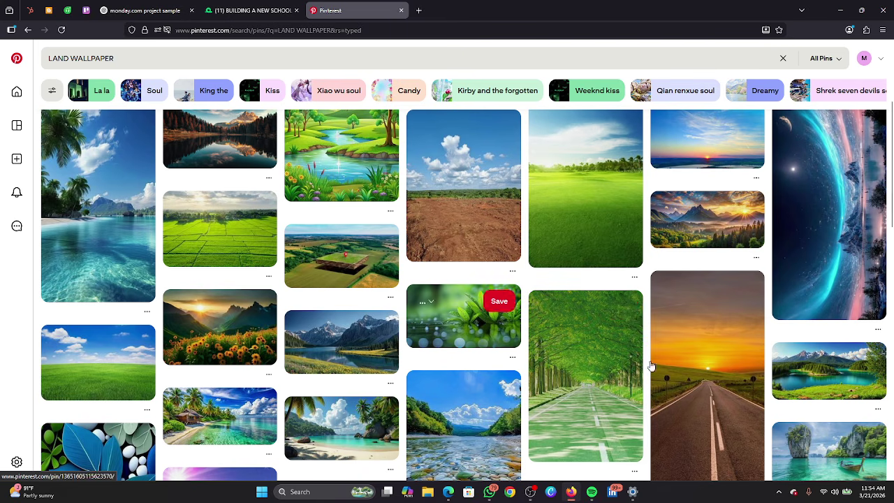
scroll(651, 366, down, 2)
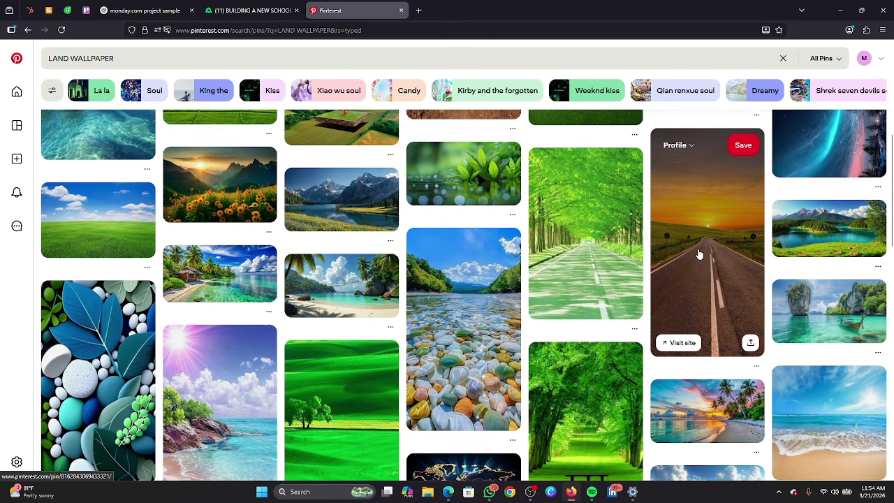
scroll(810, 302, down, 10)
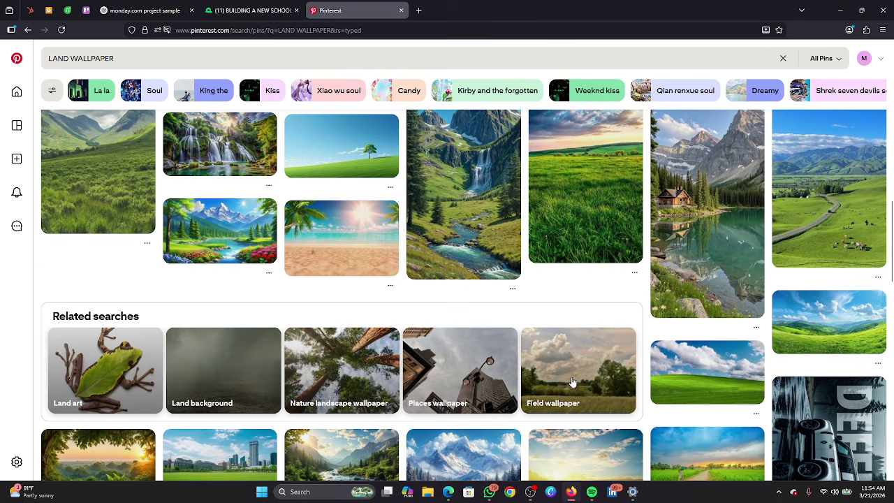
click(571, 382)
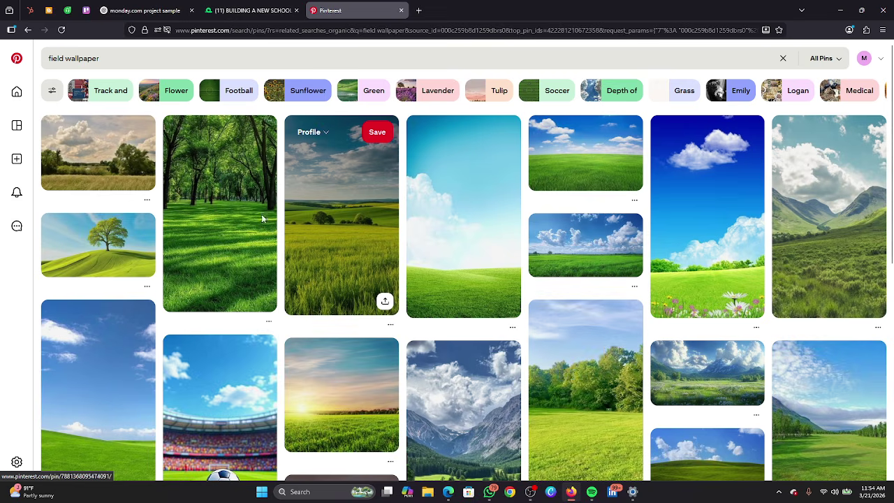
Open the pin of a grassy field with trees under a cloudy sky and download its image.
click(118, 175)
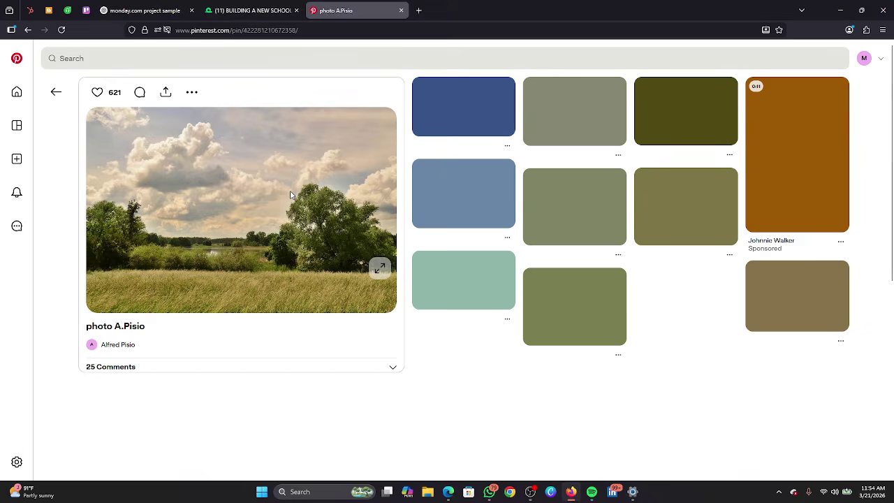
click(192, 96)
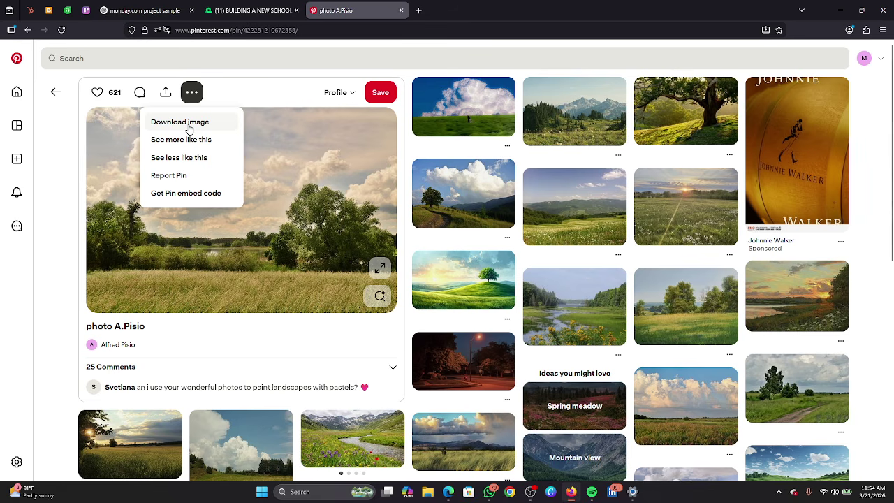
click(180, 122)
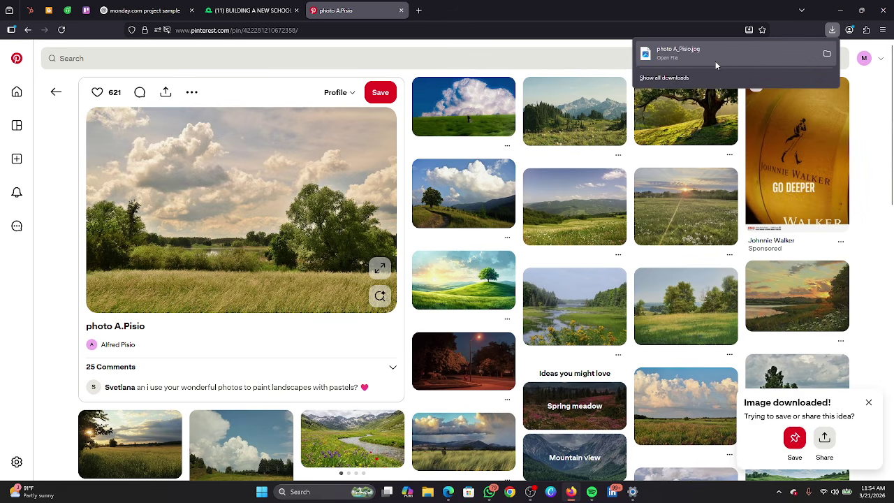
mouse_move(572, 491)
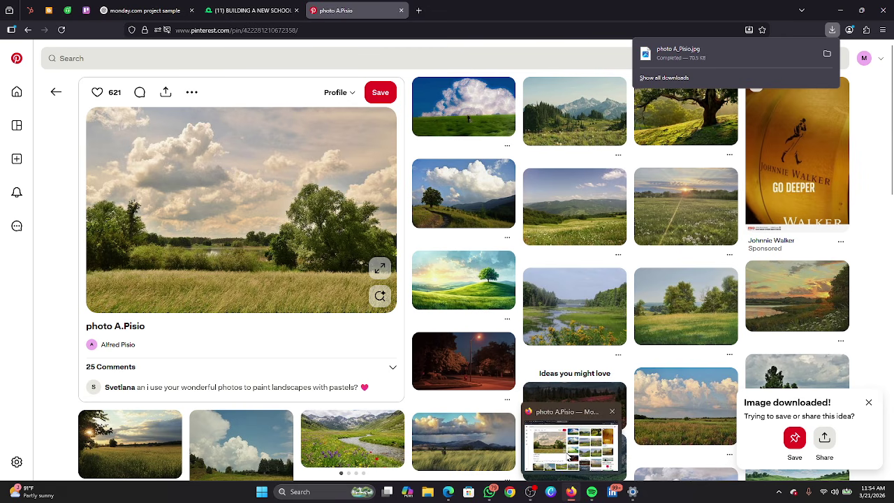
click(569, 457)
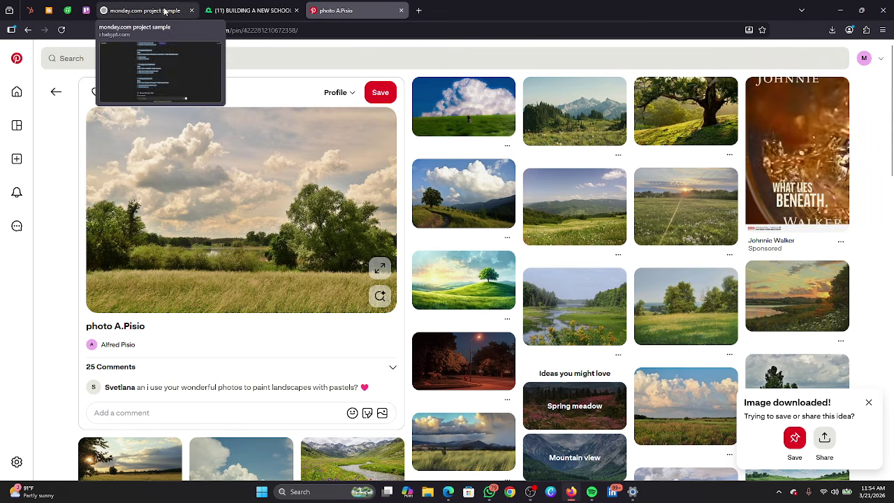
Return to the BUILDING A NEW SCHOOL board and upload the downloaded field photo from the computer to the Feasibility study task's Files.
click(238, 9)
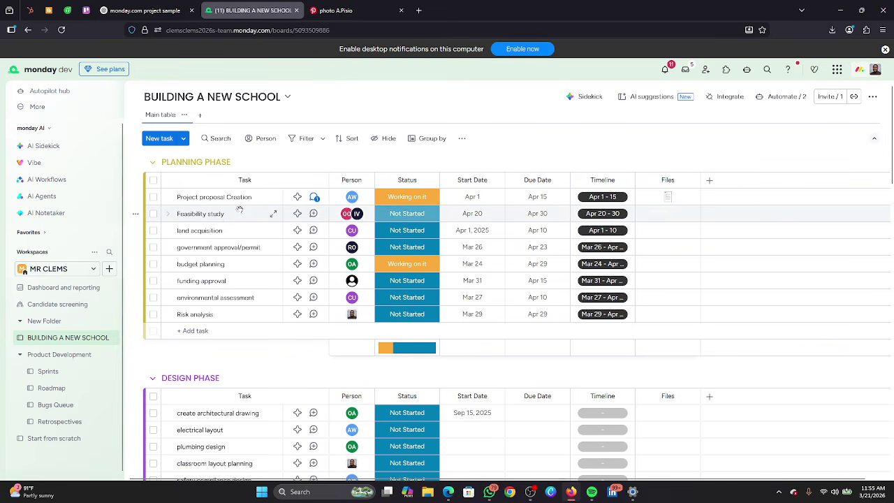
click(668, 216)
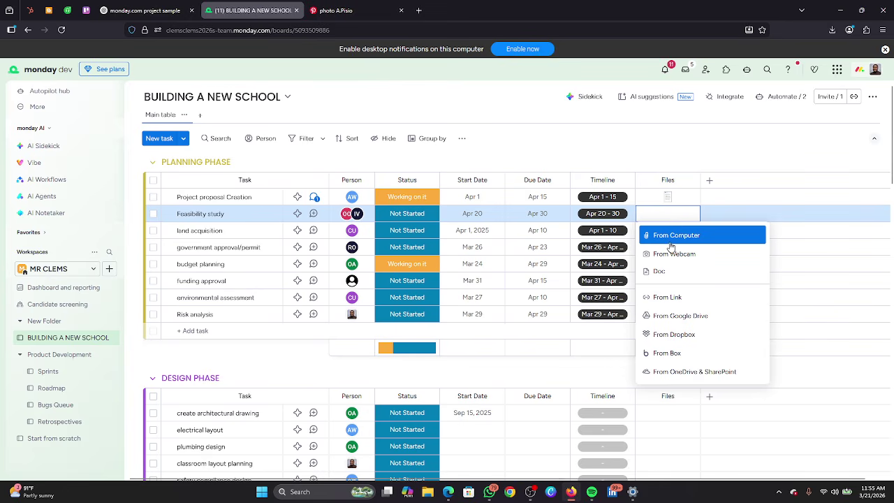
click(674, 236)
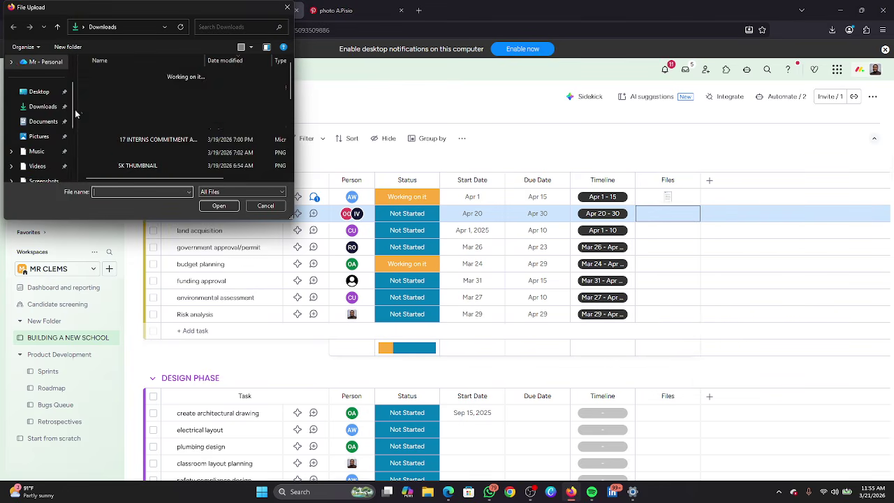
click(209, 206)
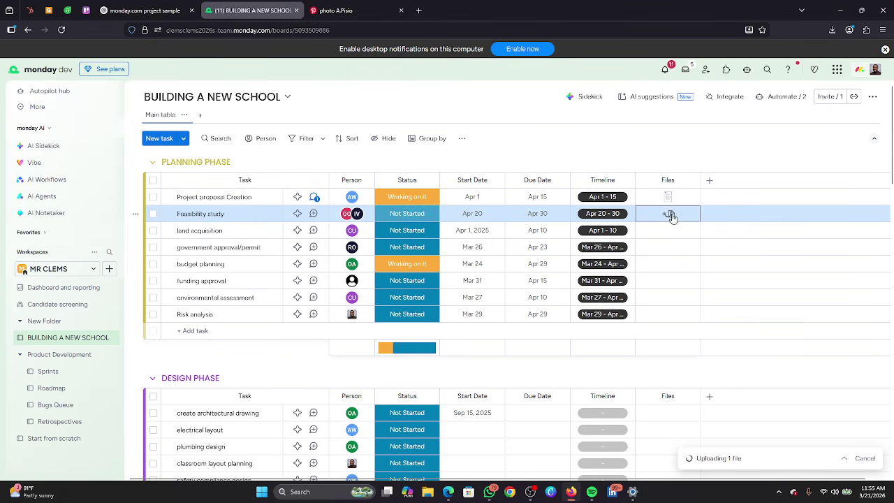
Write an update on the Feasibility study task reading "THE LAND IS BEAUTIFUL. IT WILL BE GOOD FOR SCHOOL".
click(405, 217)
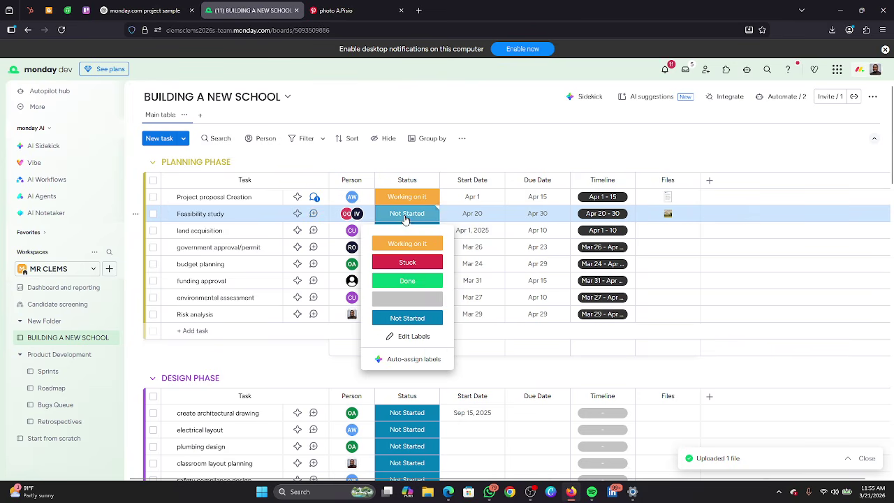
click(313, 213)
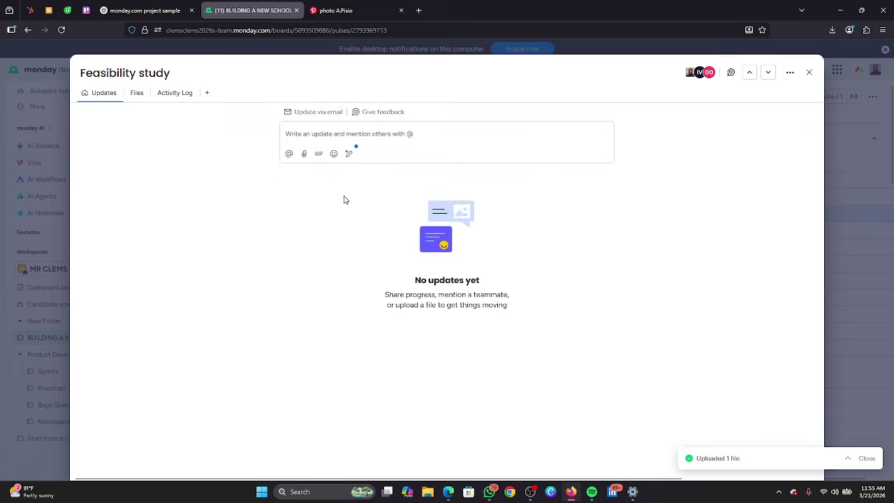
click(354, 143)
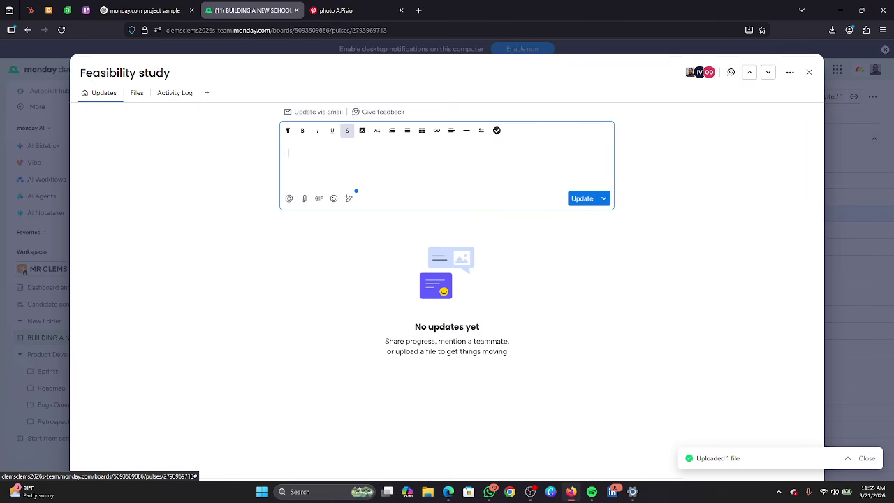
text(T)
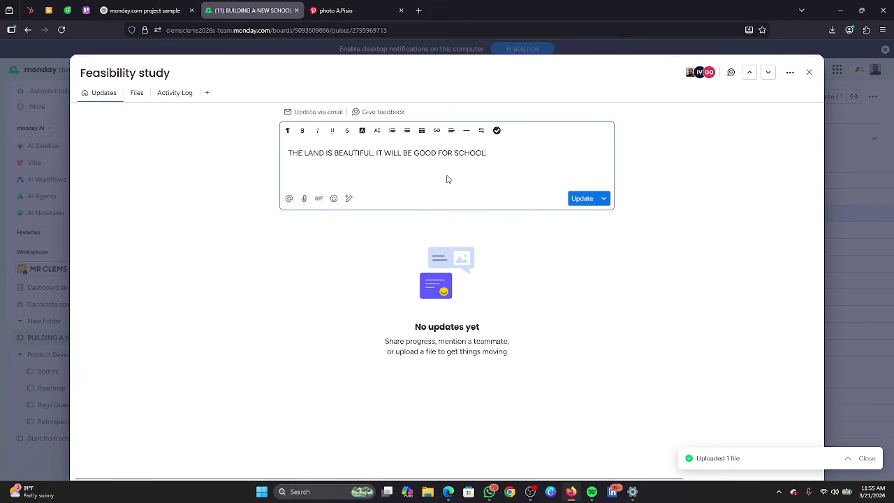
Attach the downloaded field photo from the computer to the Feasibility study update and post it.
click(302, 199)
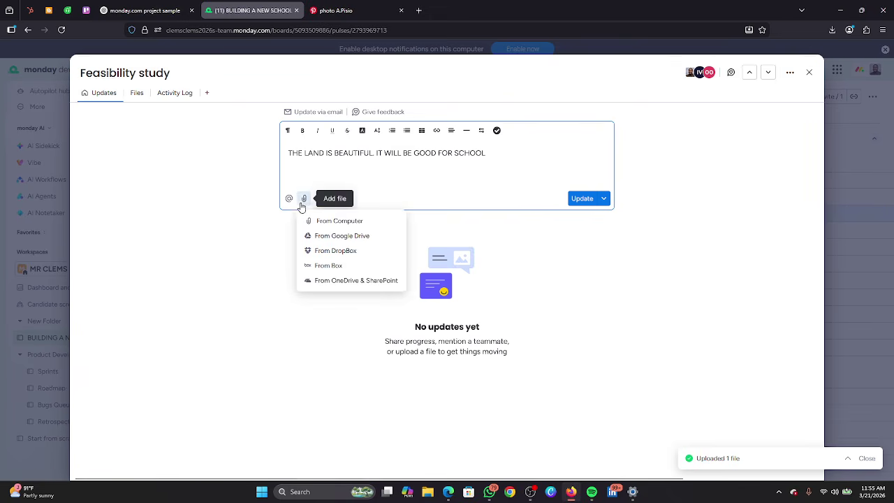
click(318, 220)
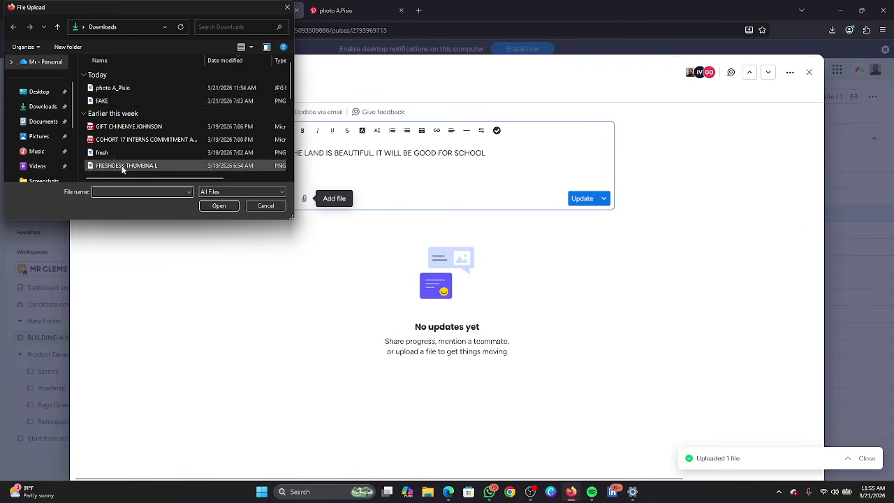
click(130, 88)
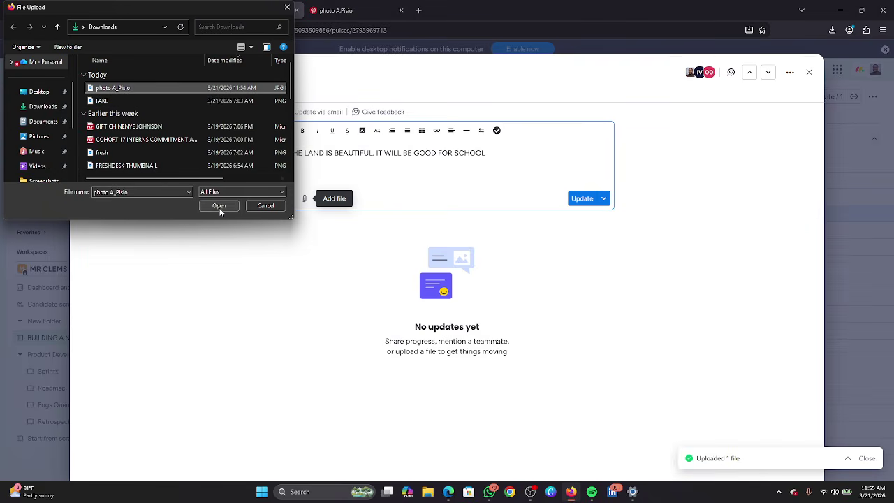
click(218, 205)
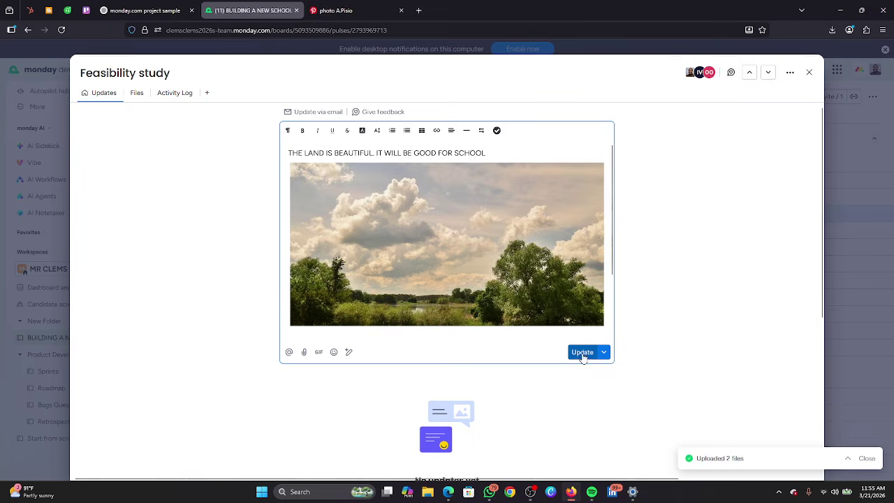
click(582, 353)
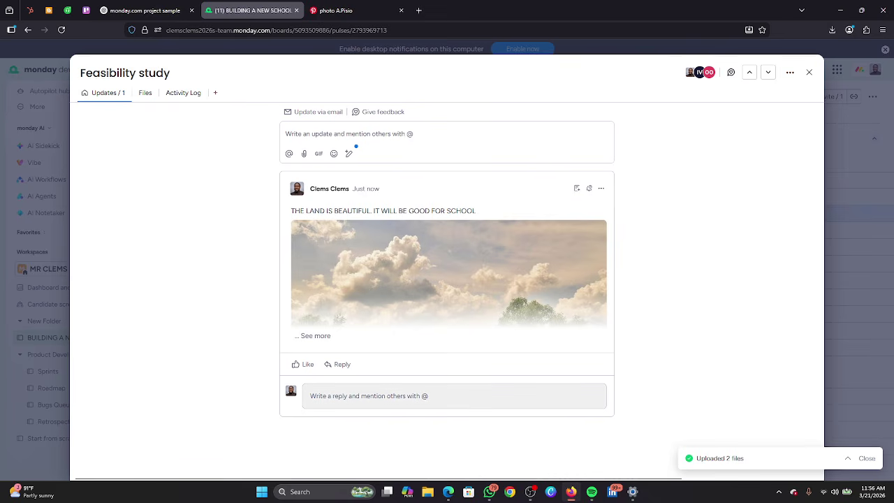
click(365, 396)
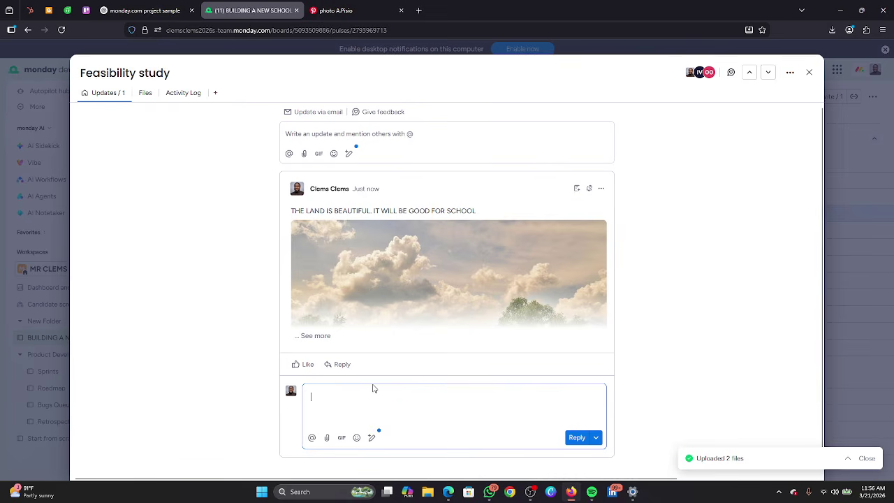
key(ctrl+Tab)
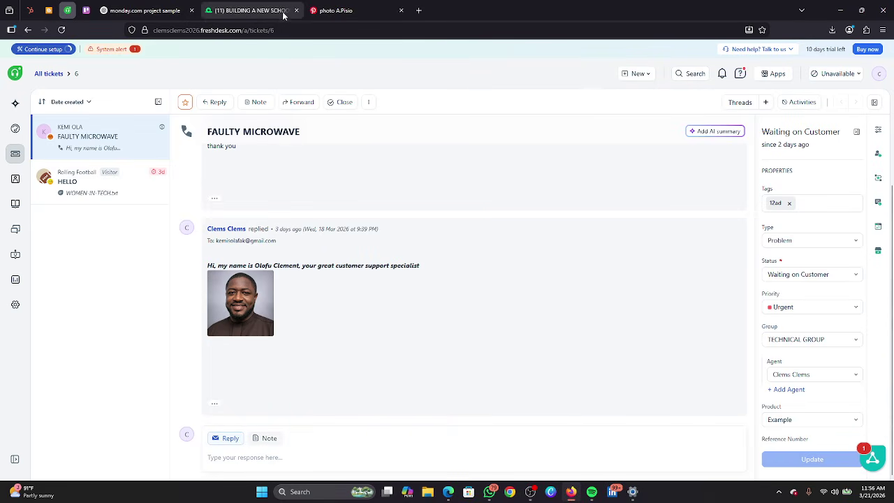
click(245, 11)
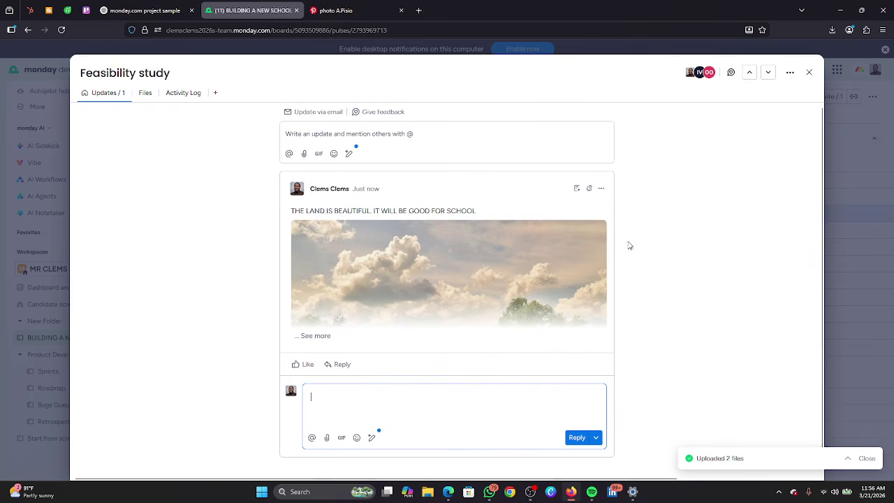
Close the Feasibility study updates and set the task's status to Done.
click(807, 73)
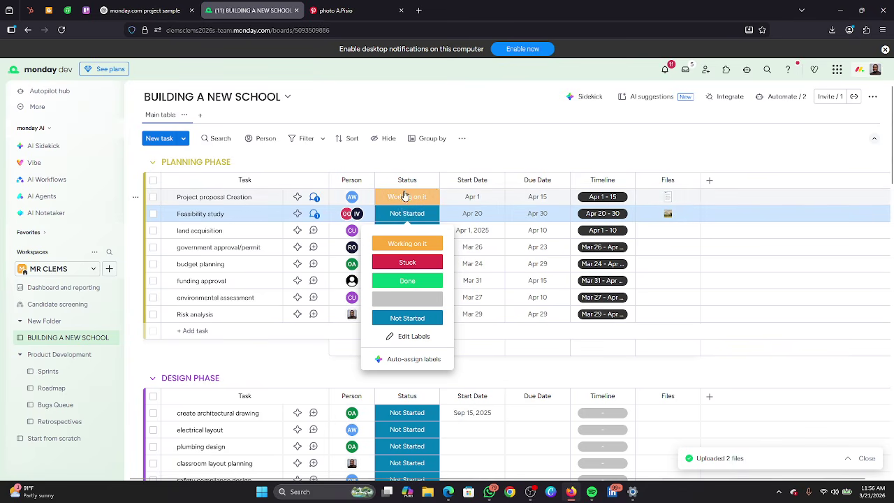
click(409, 217)
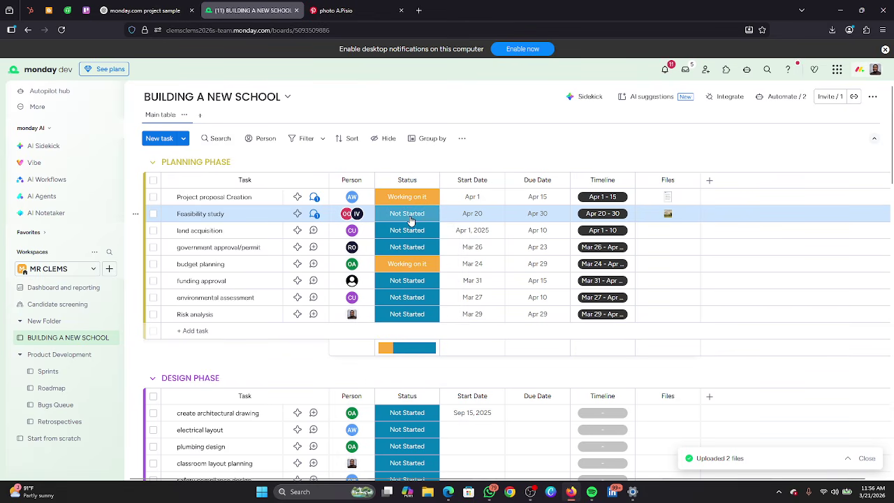
click(411, 220)
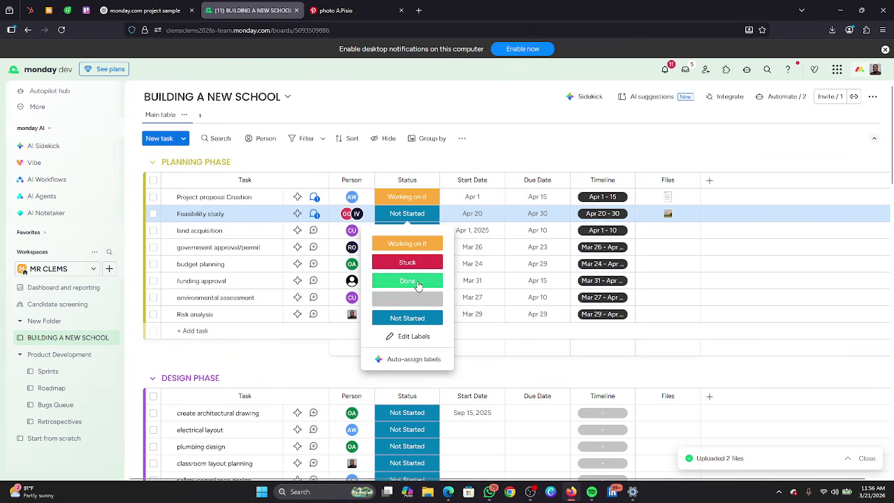
click(416, 282)
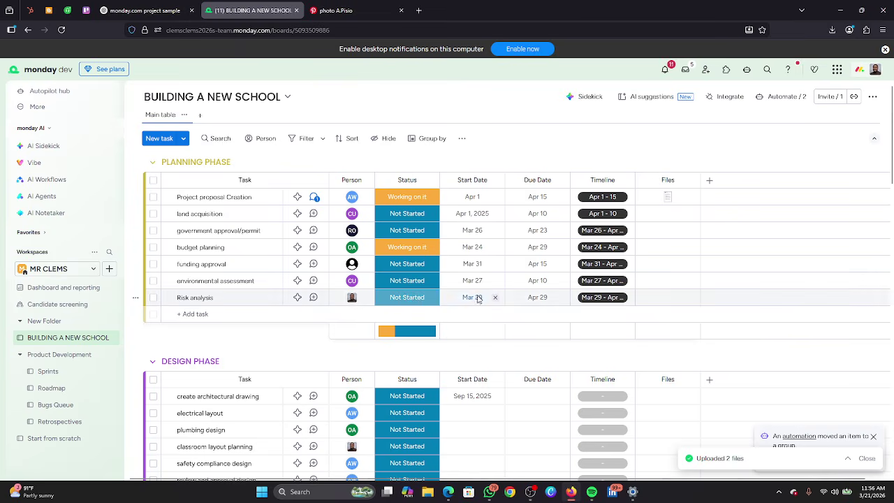
Set the statuses of the staff onboarding and pillar and structural framing tasks in the DONE group to Done.
scroll(475, 295, down, 15)
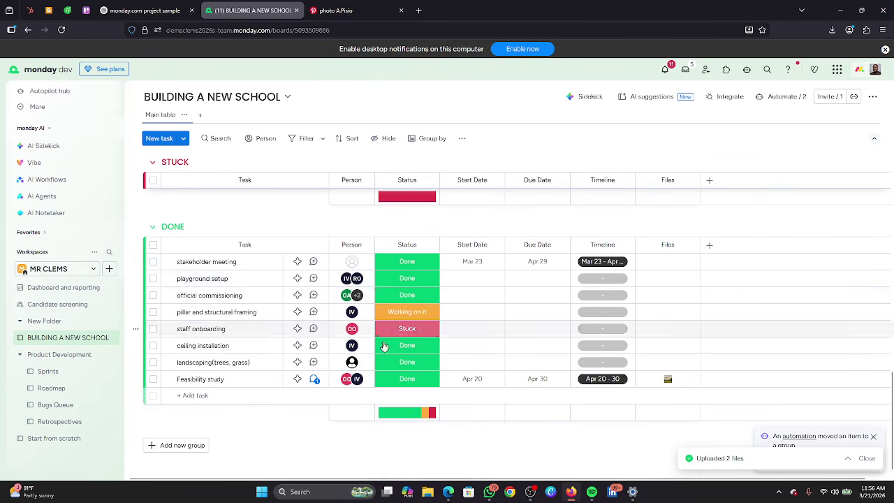
click(395, 334)
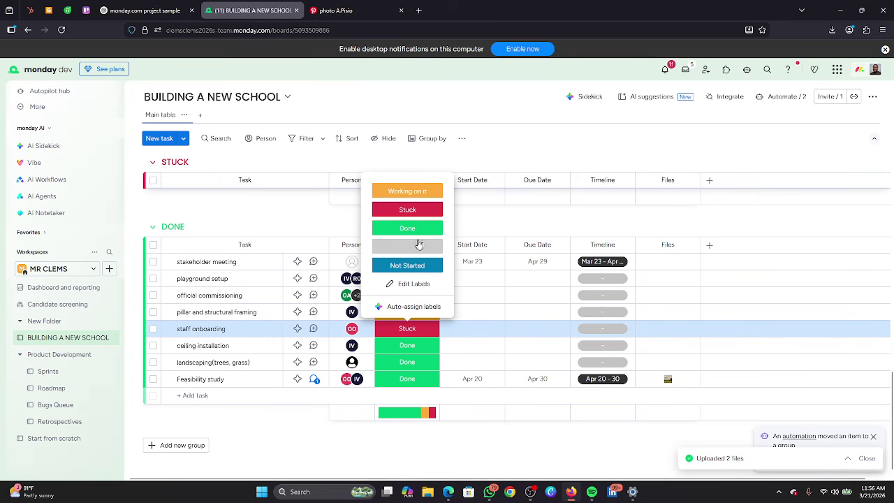
click(422, 234)
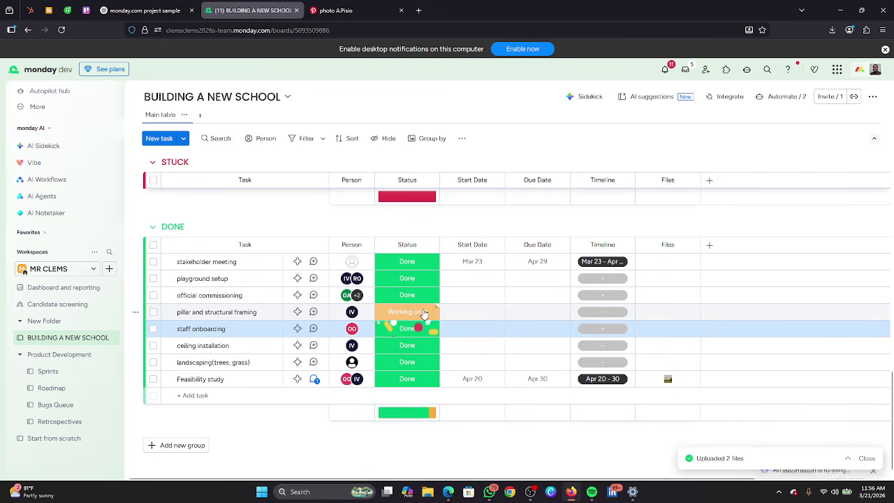
click(423, 313)
click(418, 382)
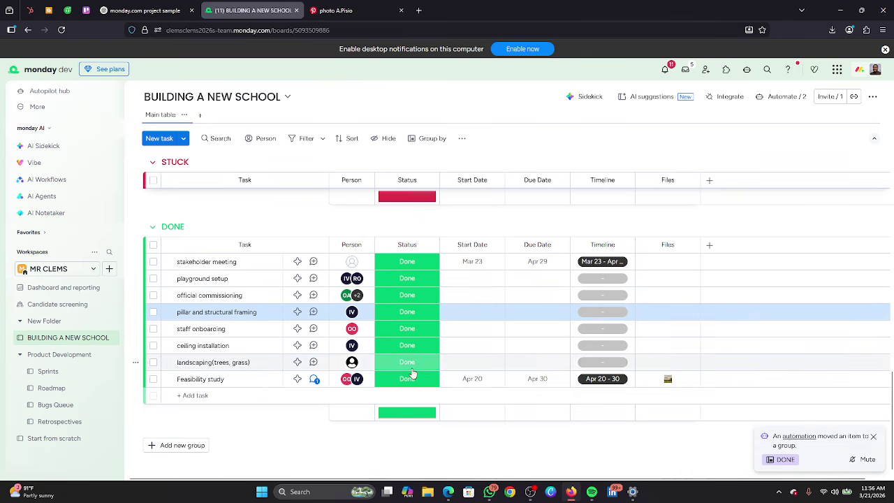
scroll(470, 305, up, 3)
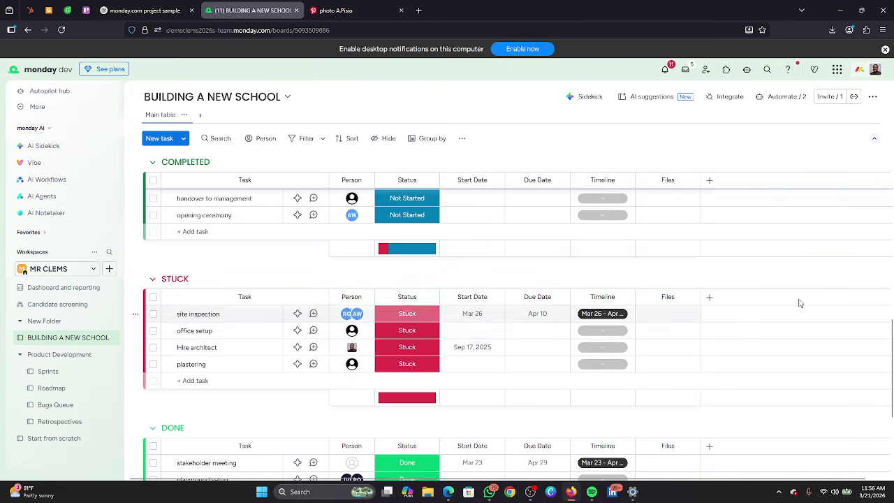
scroll(803, 300, up, 10)
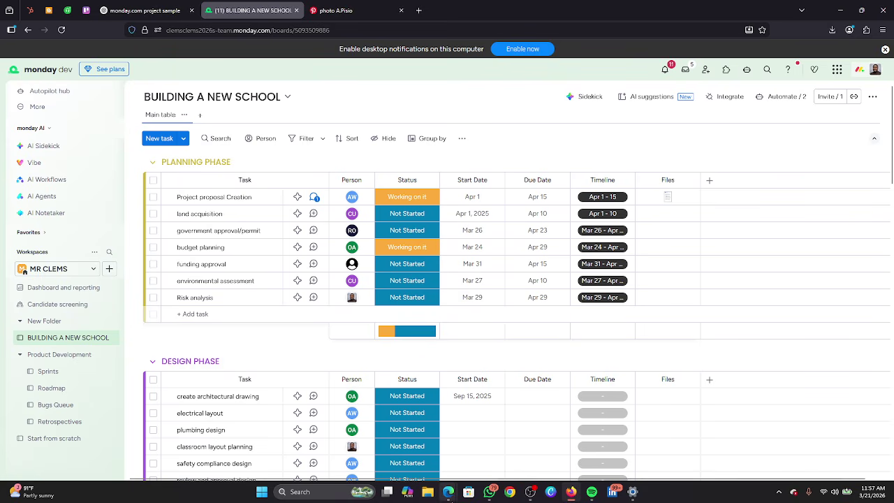
Switch to the Google Meet call to check the participants' chat messages, and return to the BUILDING A NEW SCHOOL board in Firefox.
mouse_move(444, 497)
click(396, 454)
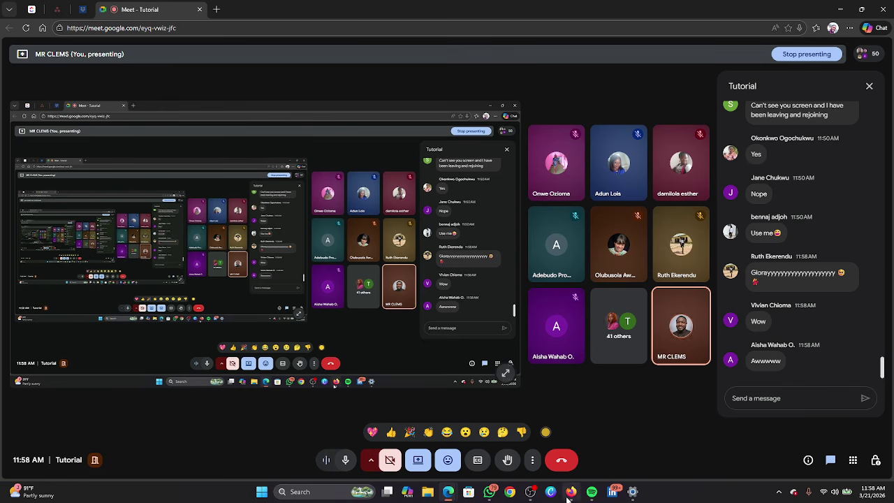
mouse_move(570, 489)
click(569, 454)
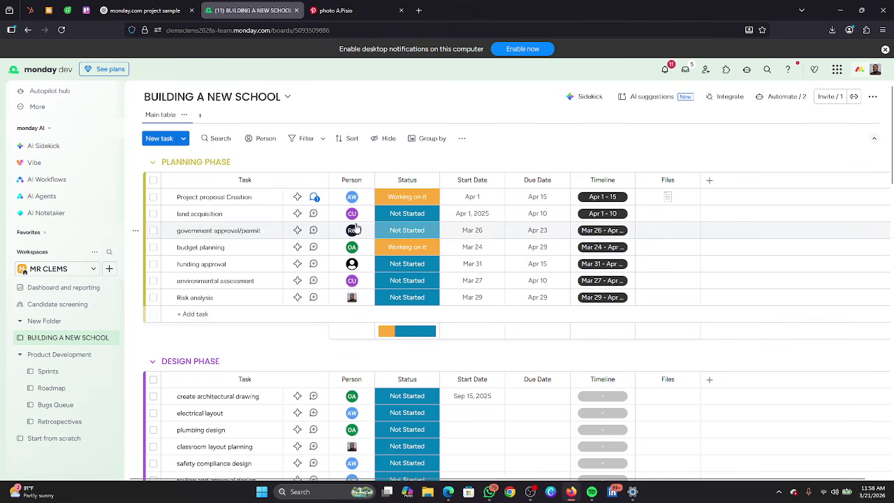
Review the tasks and statuses across the board's groups, from PLANNING PHASE through STUCK and DONE.
scroll(220, 307, down, 3)
scroll(221, 307, up, 3)
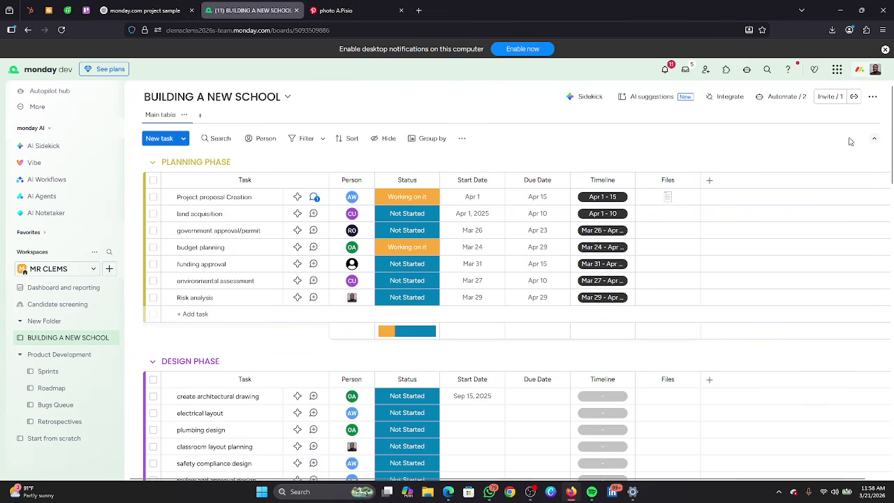
scroll(513, 265, down, 15)
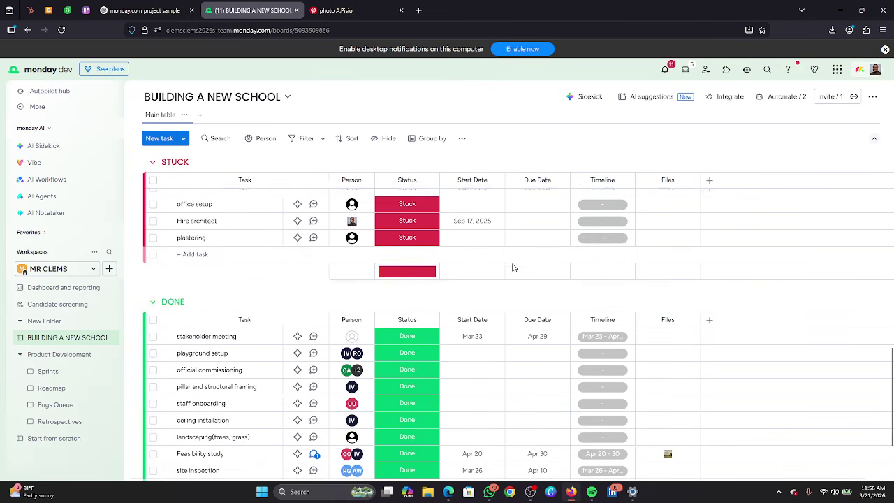
scroll(331, 276, up, 15)
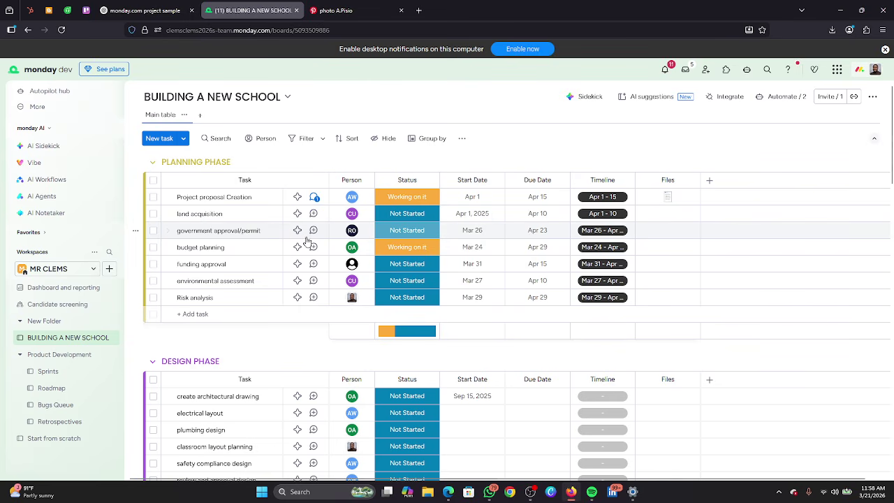
scroll(469, 248, down, 10)
scroll(470, 252, up, 10)
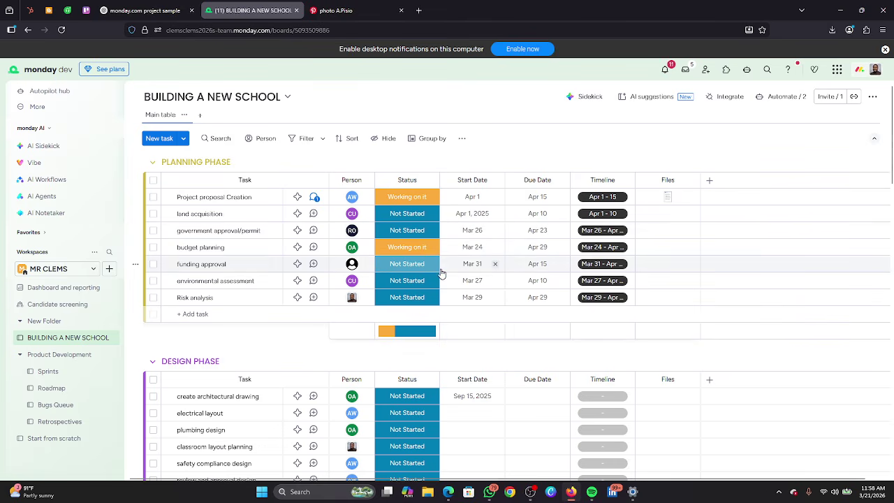
scroll(449, 280, down, 10)
scroll(454, 281, up, 10)
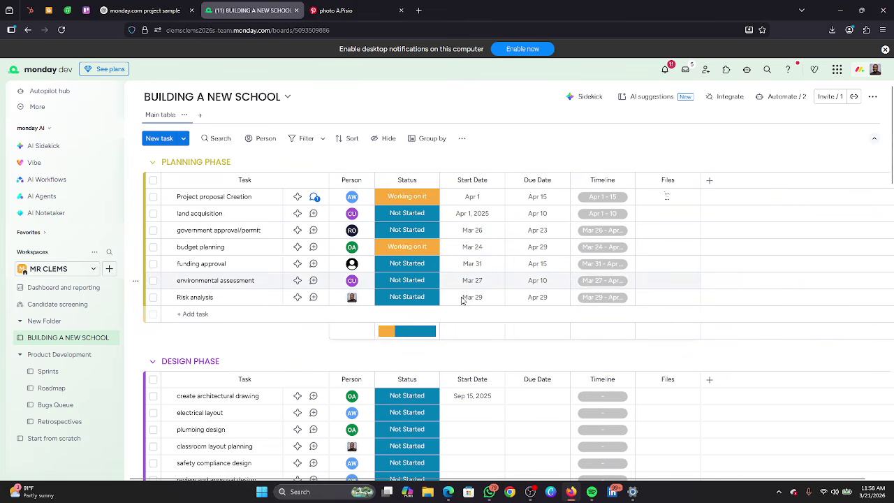
scroll(461, 293, down, 15)
scroll(479, 319, up, 15)
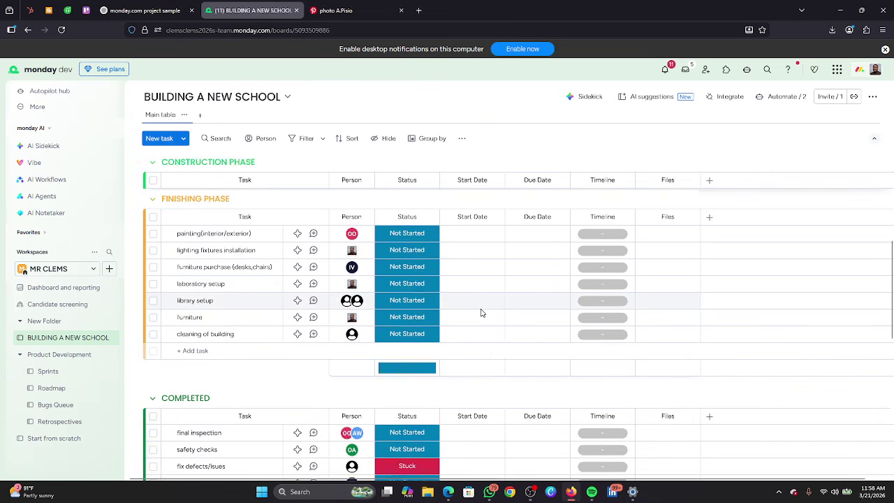